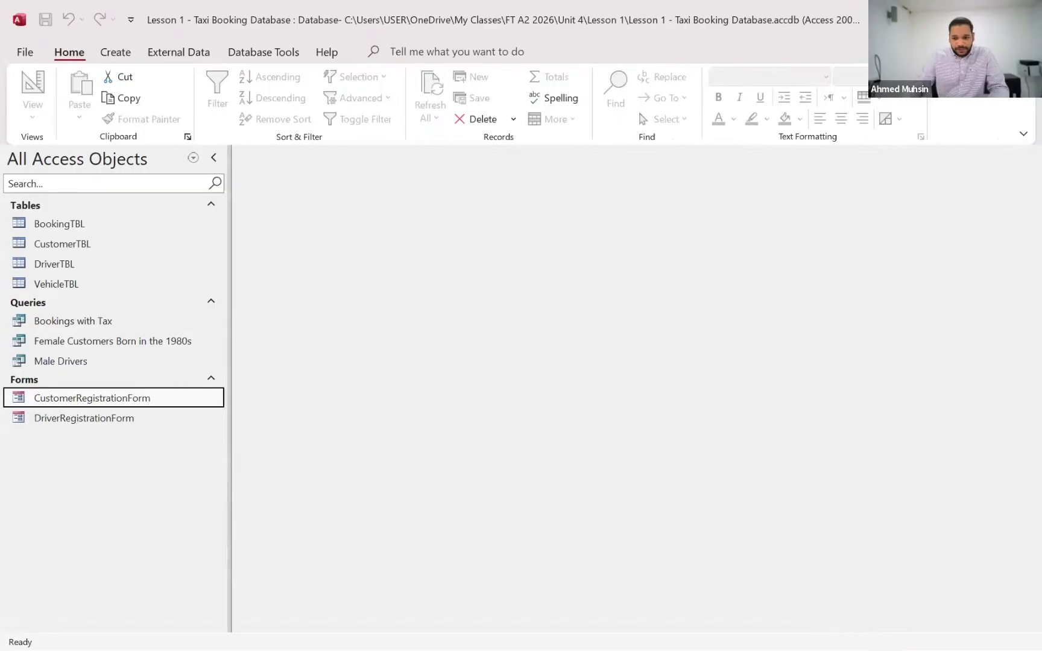
Switch to the Lesson 1.txt notes and review the topics on creating a database, tables, validation rules and data types
{"action": "key", "text": "alt+Tab"}
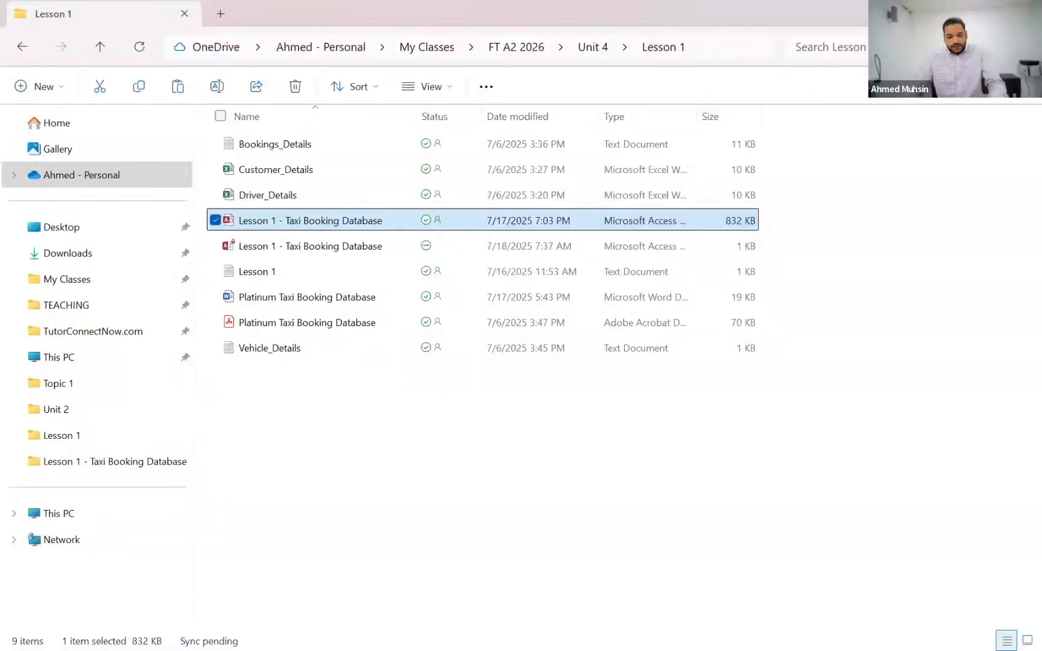
{"action": "key", "text": "alt+Tab"}
{"action": "key", "text": "Tab"}
{"action": "key", "text": "Tab"}
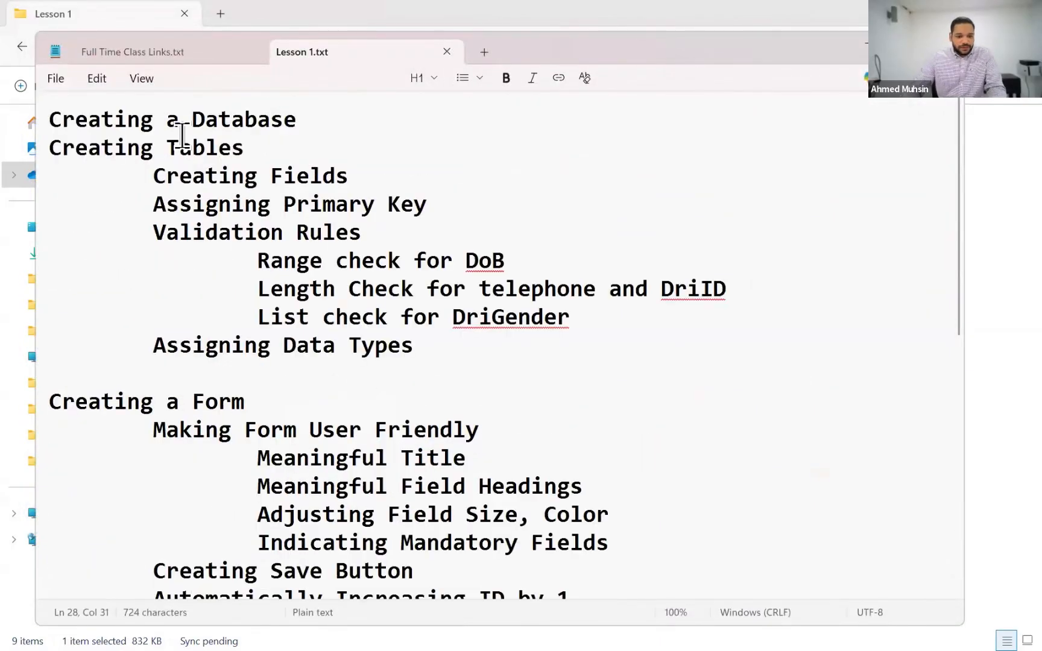
{"action": "left_click_drag", "start_coordinate": [169, 121], "coordinate": [280, 135]}
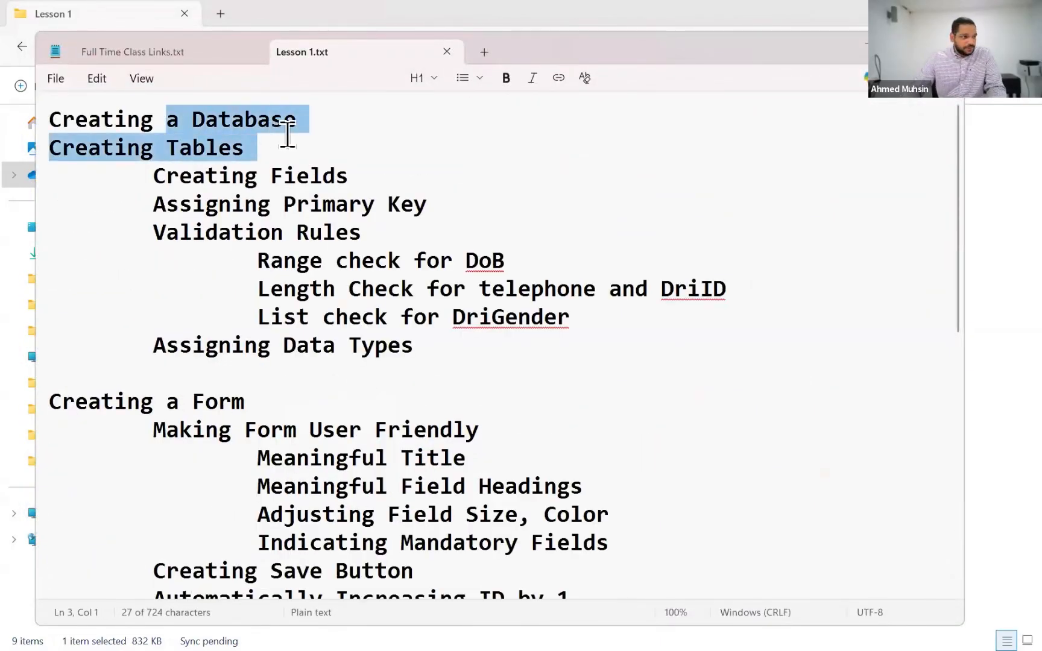
{"action": "left_click_drag", "start_coordinate": [182, 154], "coordinate": [328, 184]}
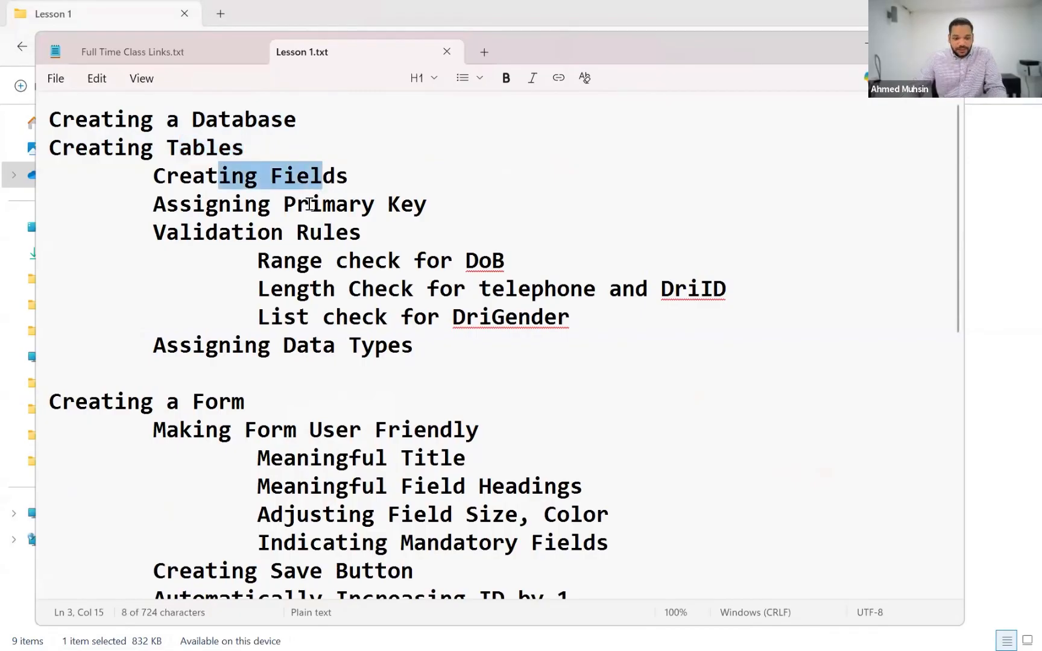
{"action": "left_click", "coordinate": [309, 204]}
{"action": "left_click_drag", "start_coordinate": [192, 232], "coordinate": [360, 235]}
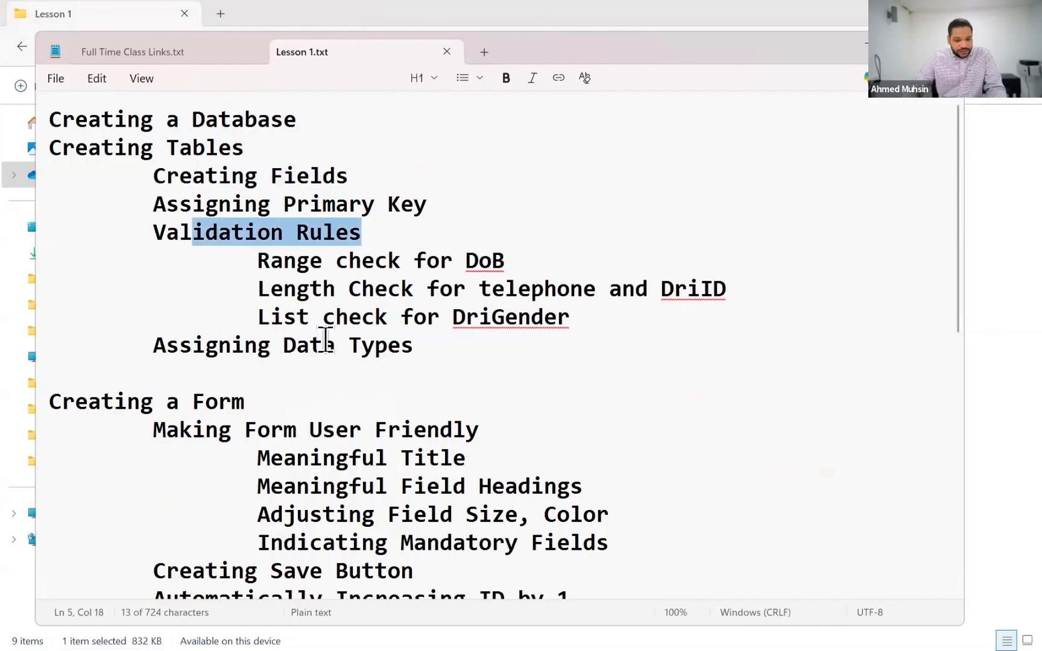
{"action": "left_click_drag", "start_coordinate": [218, 344], "coordinate": [396, 345]}
{"action": "scroll", "coordinate": [317, 333], "scroll_direction": "down", "scroll_amount": 1}
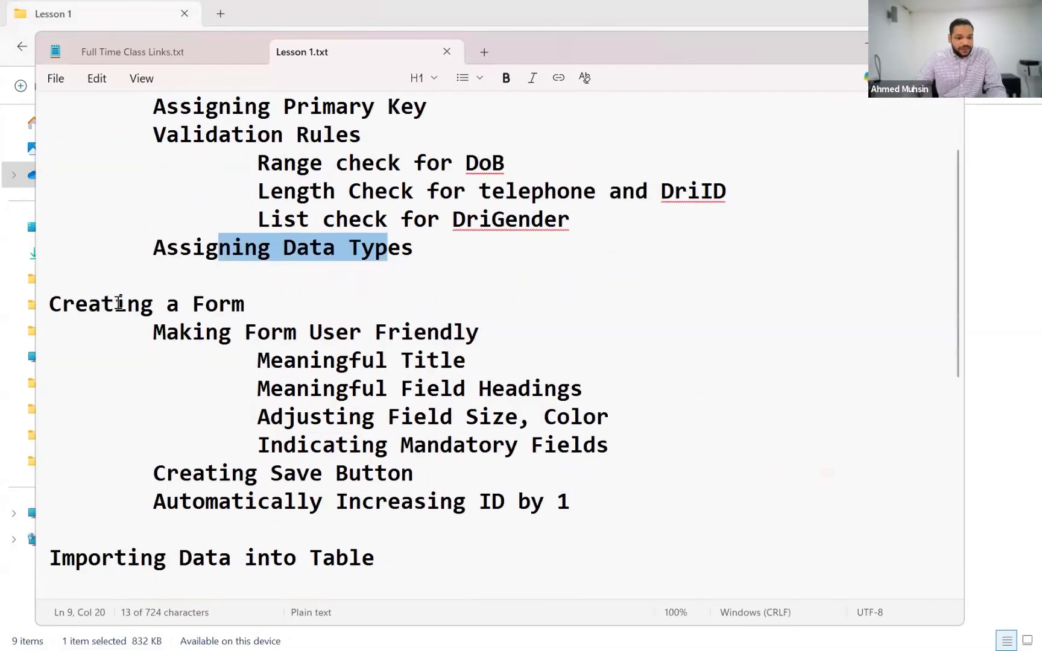
Review the Creating a Form topics in the notes, including form user-friendliness, the save button and automatic ID increase
{"action": "left_click", "coordinate": [116, 303]}
{"action": "left_click_drag", "start_coordinate": [152, 331], "coordinate": [482, 336]}
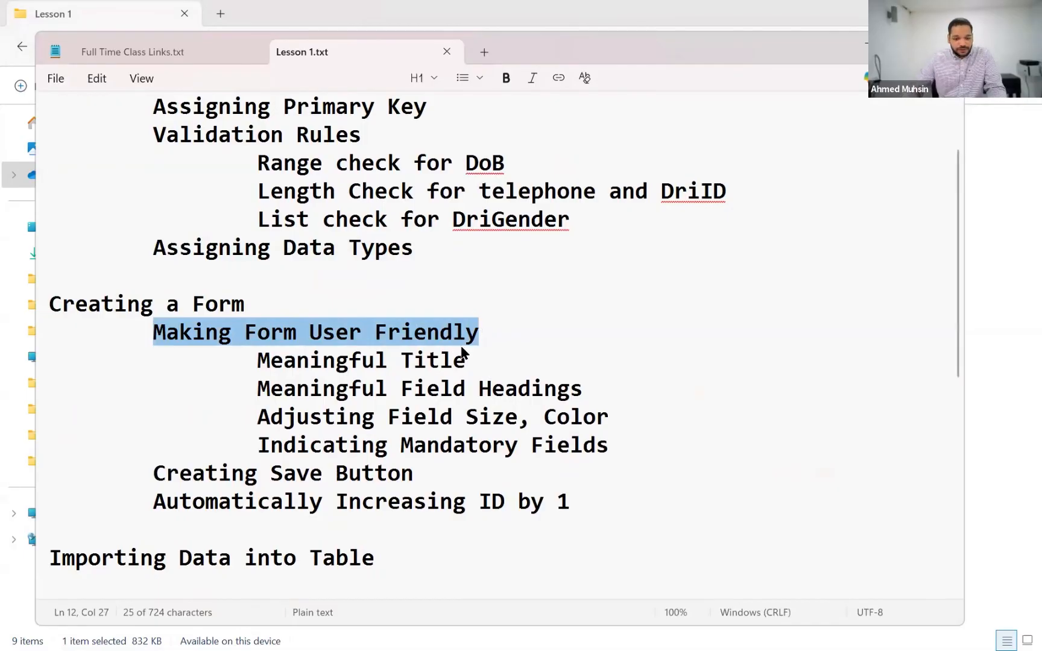
{"action": "scroll", "coordinate": [362, 386], "scroll_direction": "down", "scroll_amount": 1}
{"action": "left_click_drag", "start_coordinate": [245, 388], "coordinate": [422, 392]}
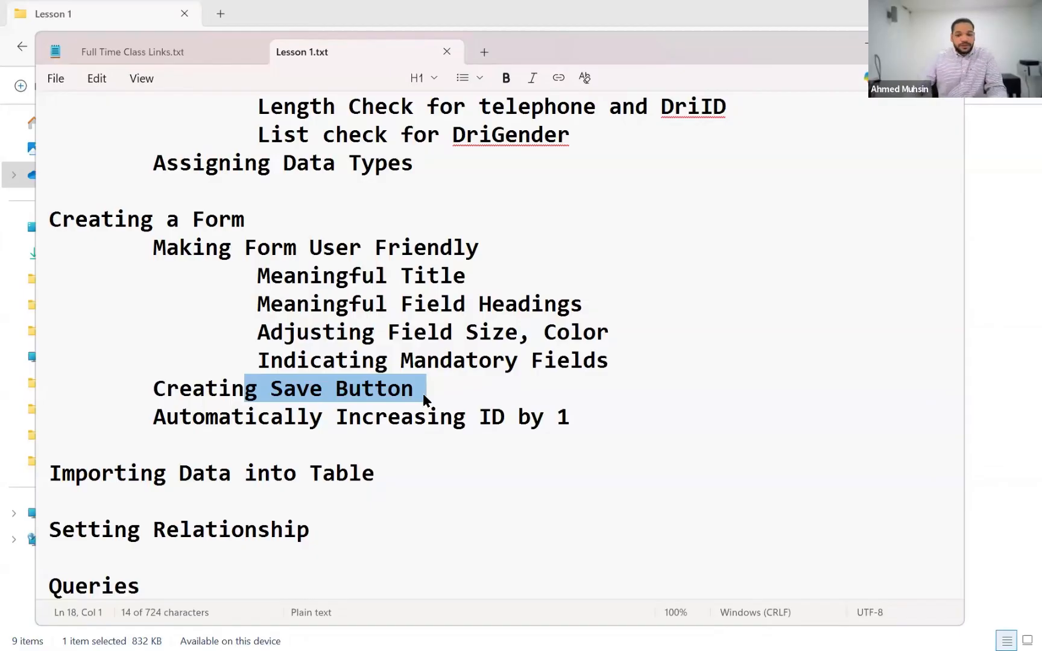
{"action": "left_click", "coordinate": [321, 425]}
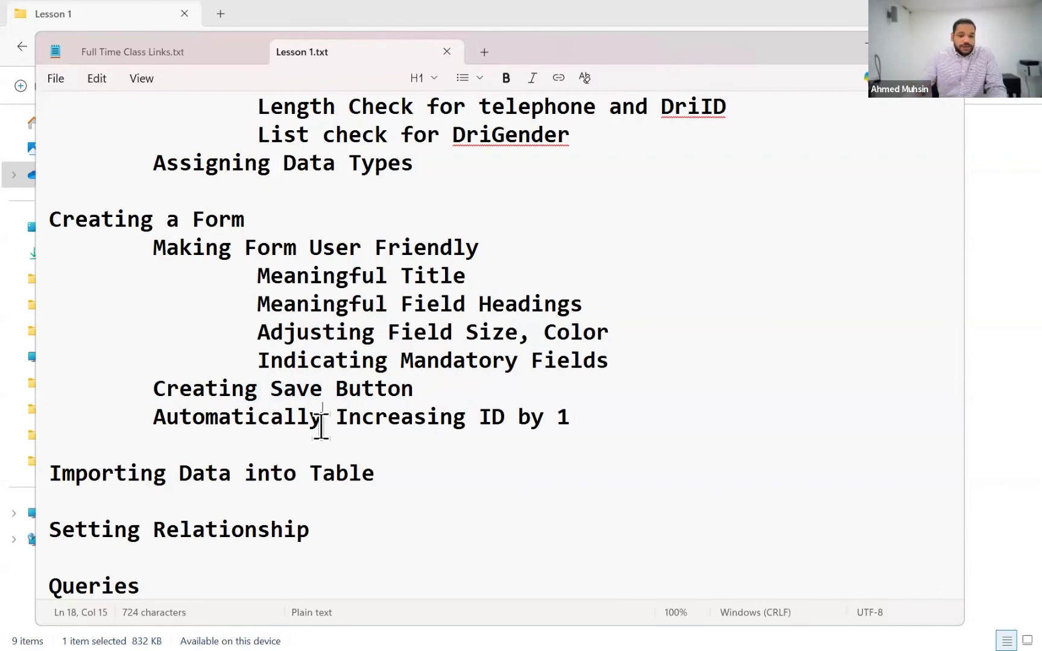
{"action": "left_click", "coordinate": [262, 427]}
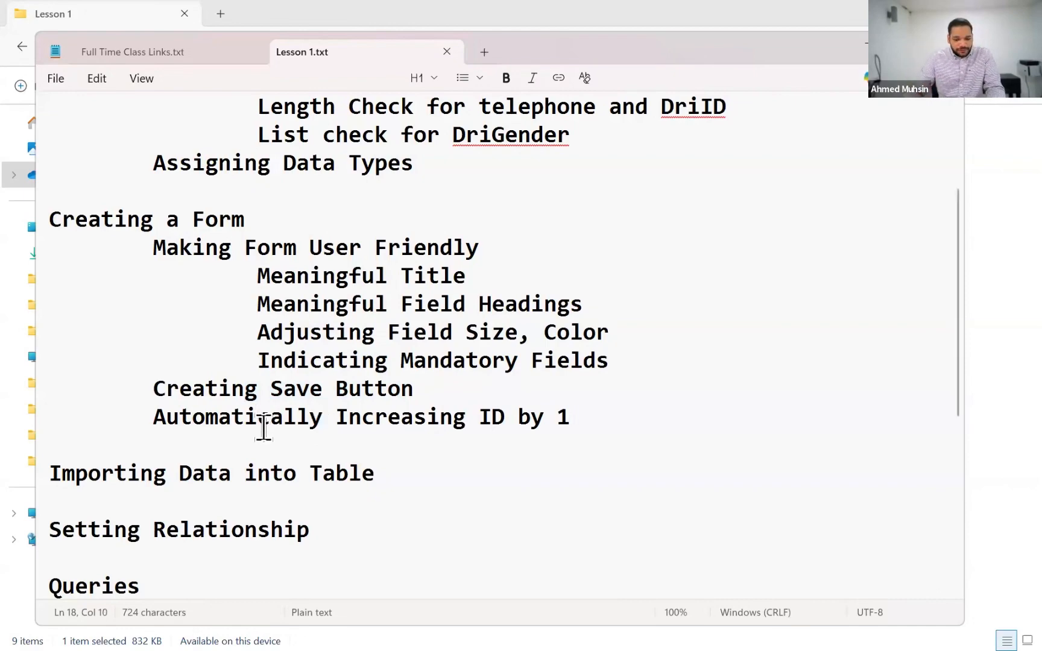
Switch to Access, open CustomerRegistrationForm and examine its CusID field
{"action": "key", "text": "alt+Tab"}
{"action": "key", "text": "Tab"}
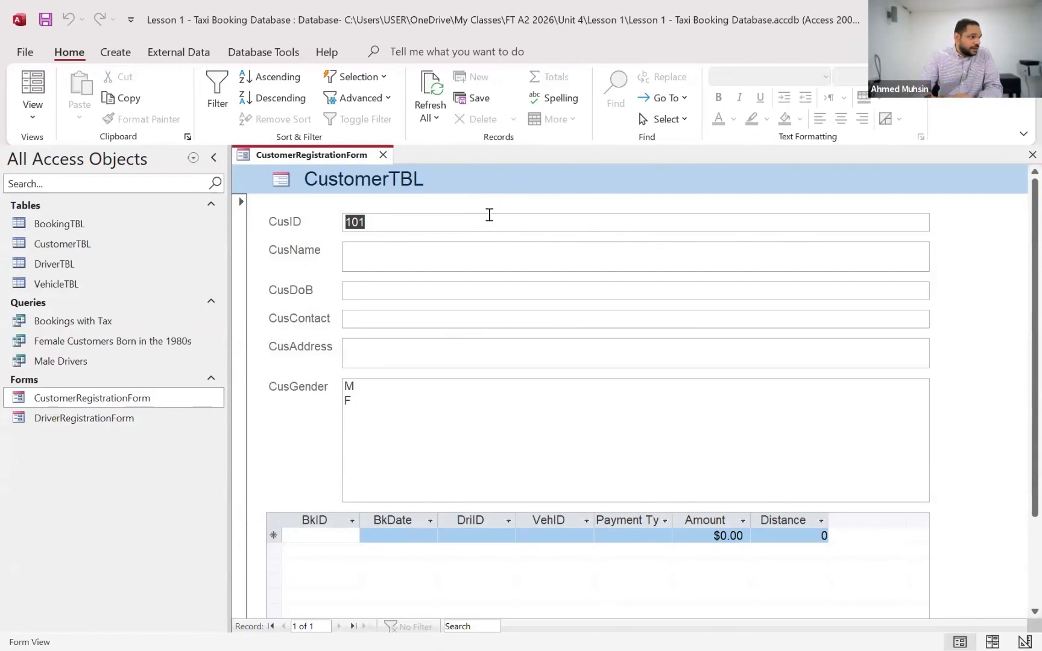
{"action": "left_click", "coordinate": [454, 212]}
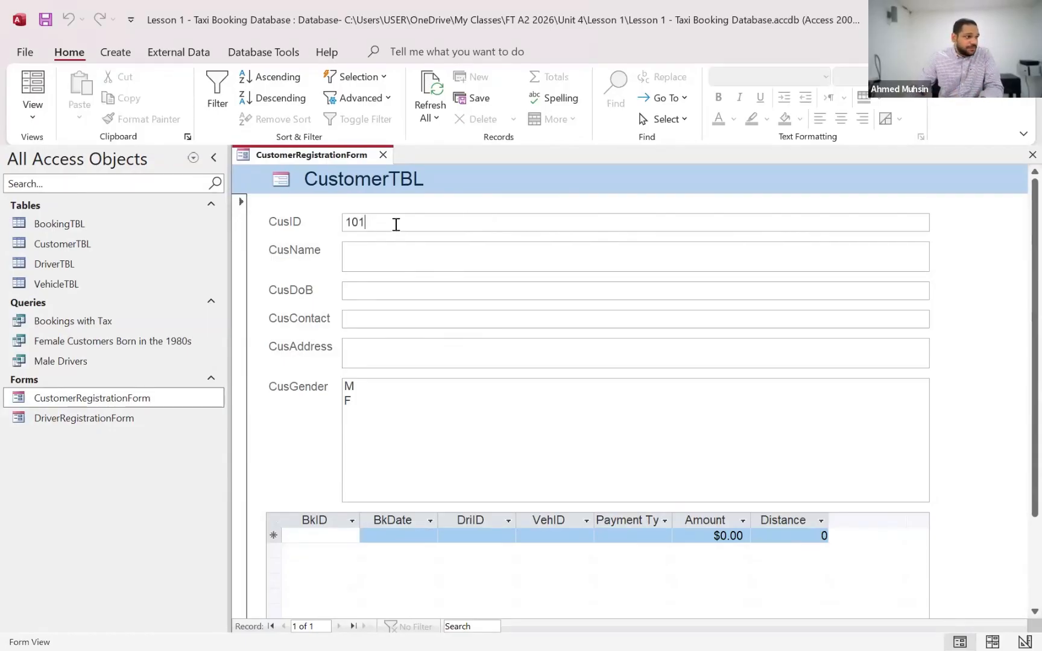
{"action": "left_click_drag", "start_coordinate": [396, 224], "coordinate": [333, 223]}
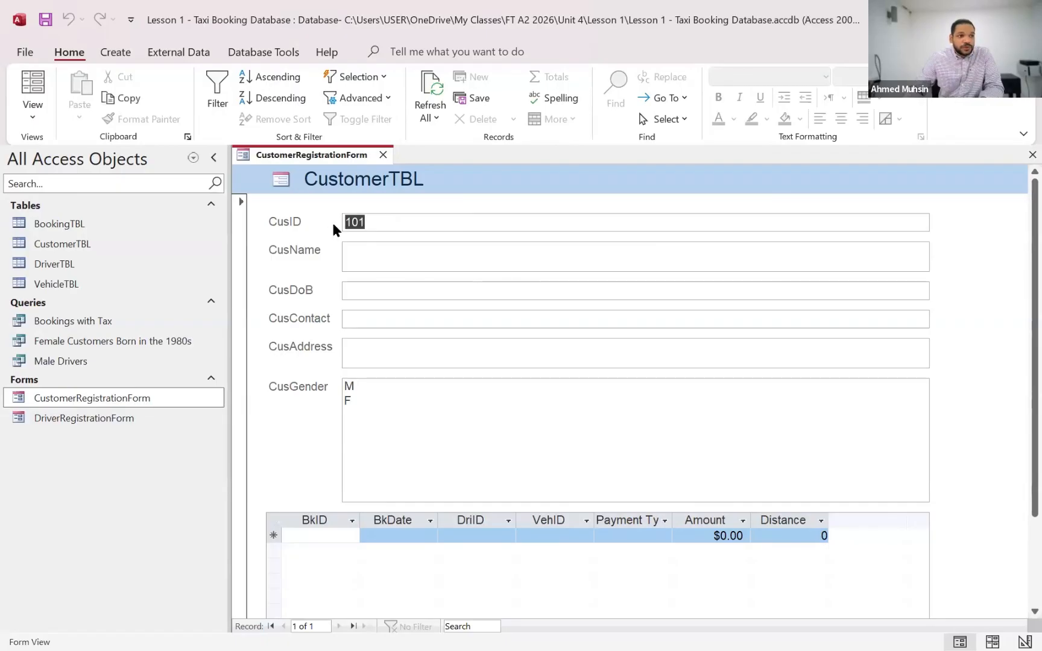
{"action": "left_click", "coordinate": [380, 225]}
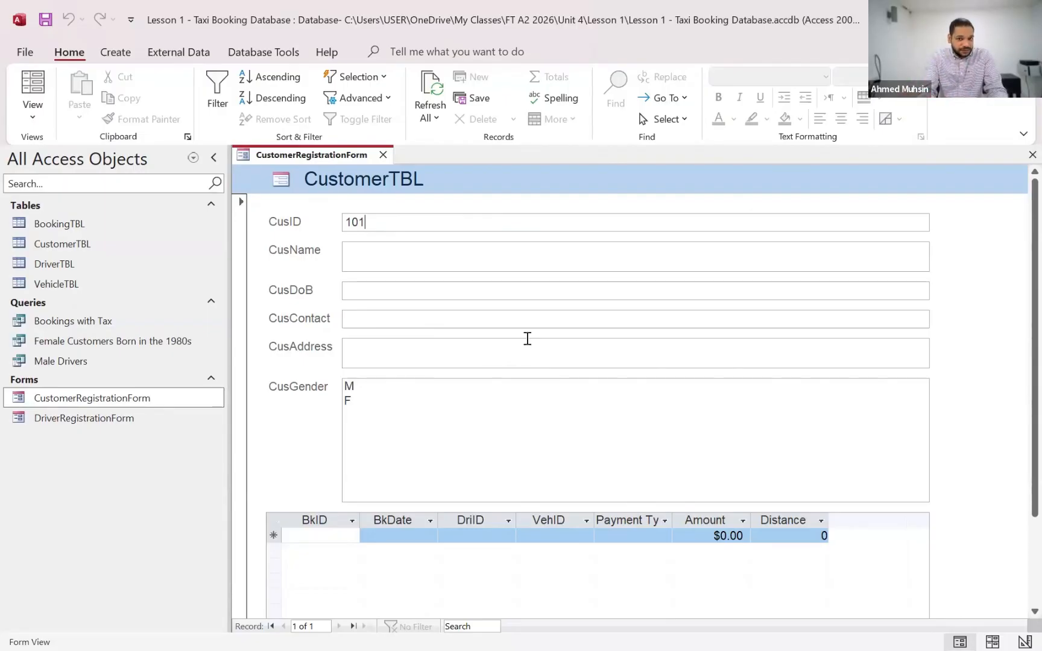
Switch to the Lesson 1.txt notes and add the indented line "Disable viewing existing" below "Automatically Increasing ID by 1"
{"action": "key", "text": "alt+Tab"}
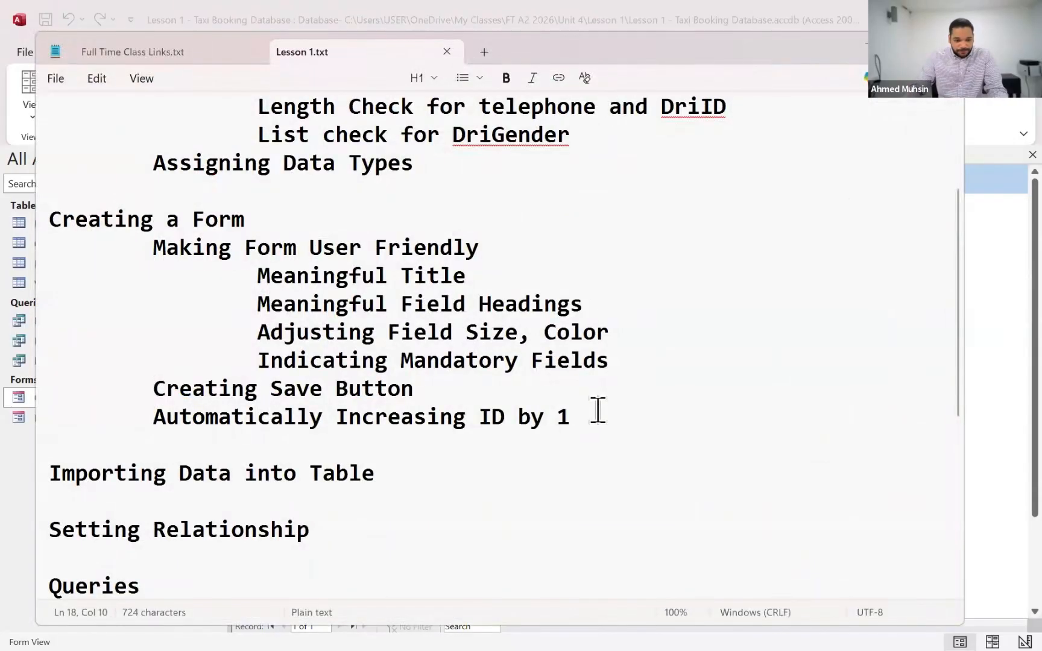
{"action": "left_click", "coordinate": [613, 416]}
{"action": "key", "text": "Return"}
{"action": "key", "text": "Tab"}
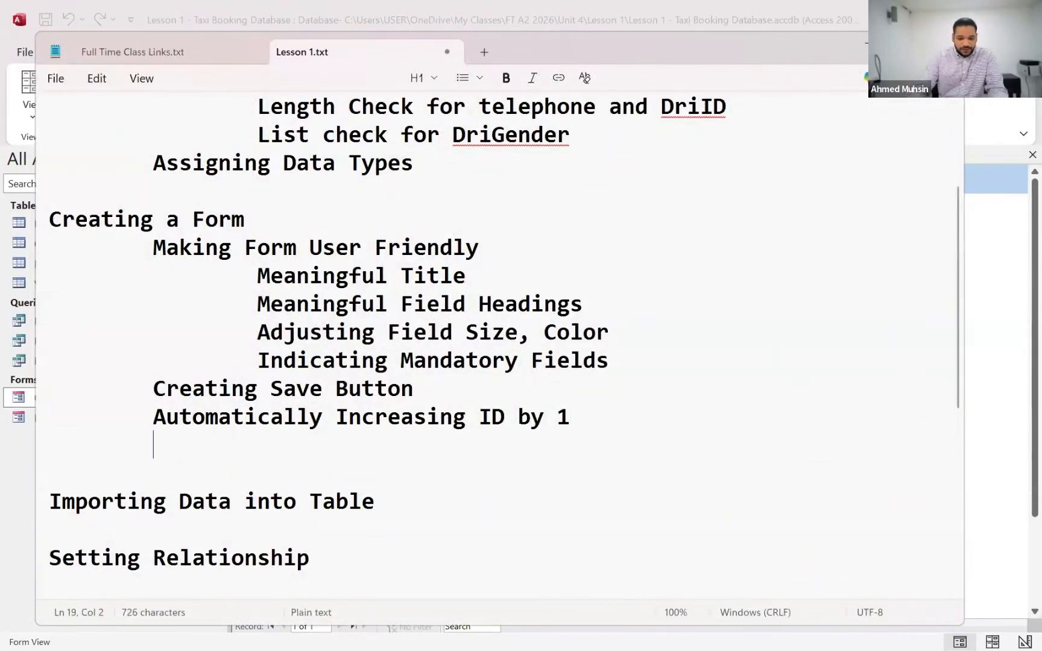
{"action": "type", "text": "Disa"}
{"action": "key", "text": "BackSpace"}
{"action": "type", "text": "s"}
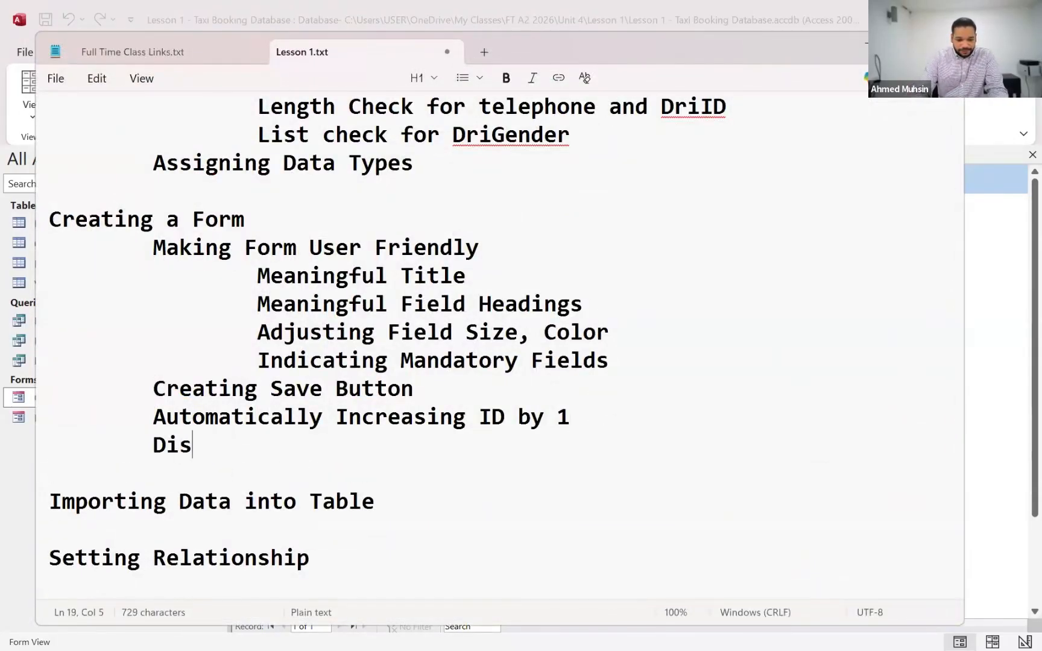
{"action": "type", "text": "able viewing "}
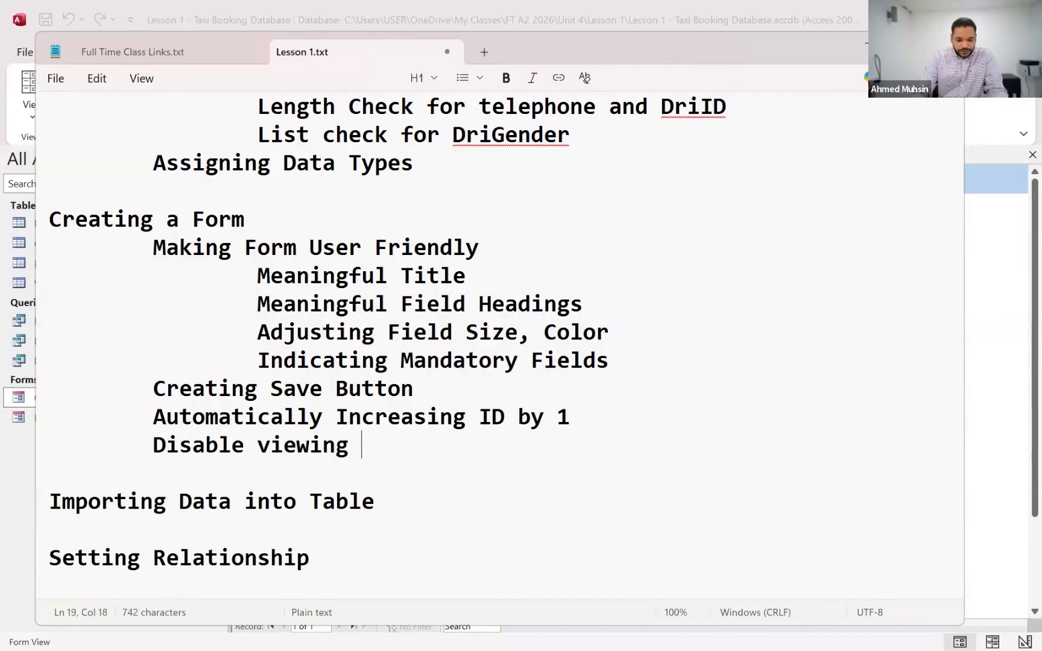
{"action": "type", "text": "previo"}
{"action": "key", "text": "BackSpace"}
{"action": "key", "text": "BackSpace"}
{"action": "key", "text": "BackSpace"}
{"action": "key", "text": "BackSpace"}
{"action": "key", "text": "BackSpace"}
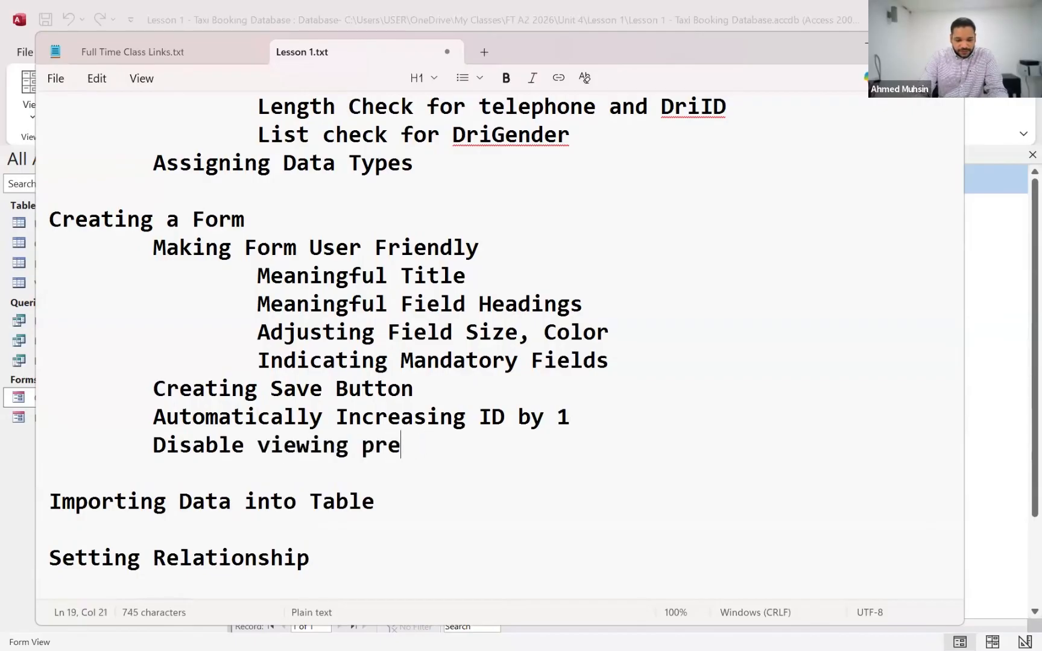
{"action": "key", "text": "BackSpace"}
{"action": "type", "text": "existing"}
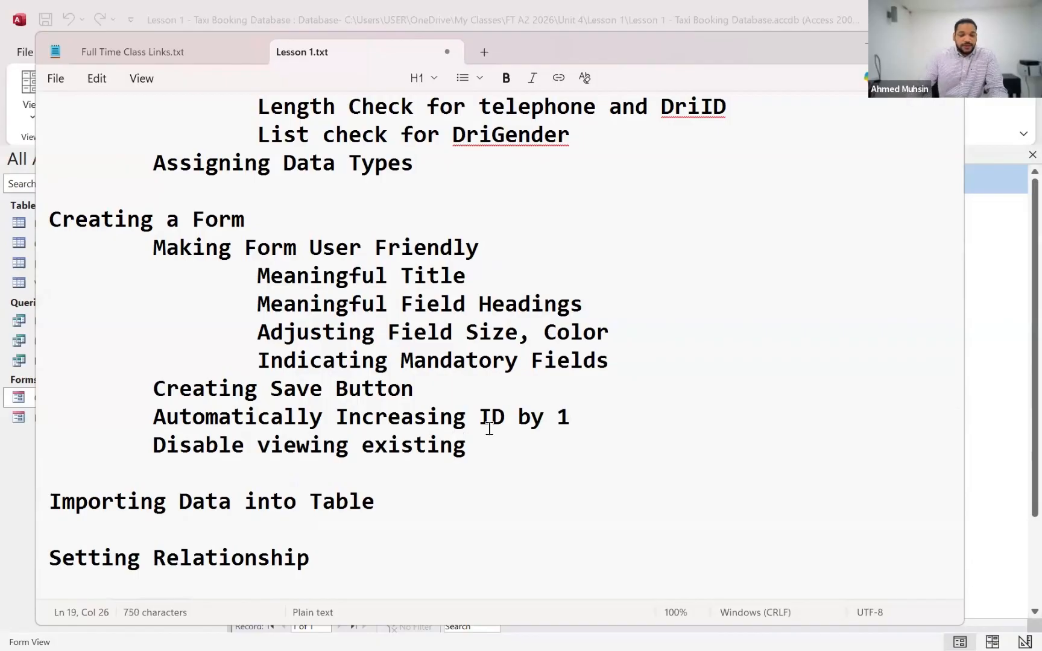
Review the "Importing Data into Table" topic in the notes
{"action": "scroll", "coordinate": [362, 445], "scroll_direction": "down", "scroll_amount": 2}
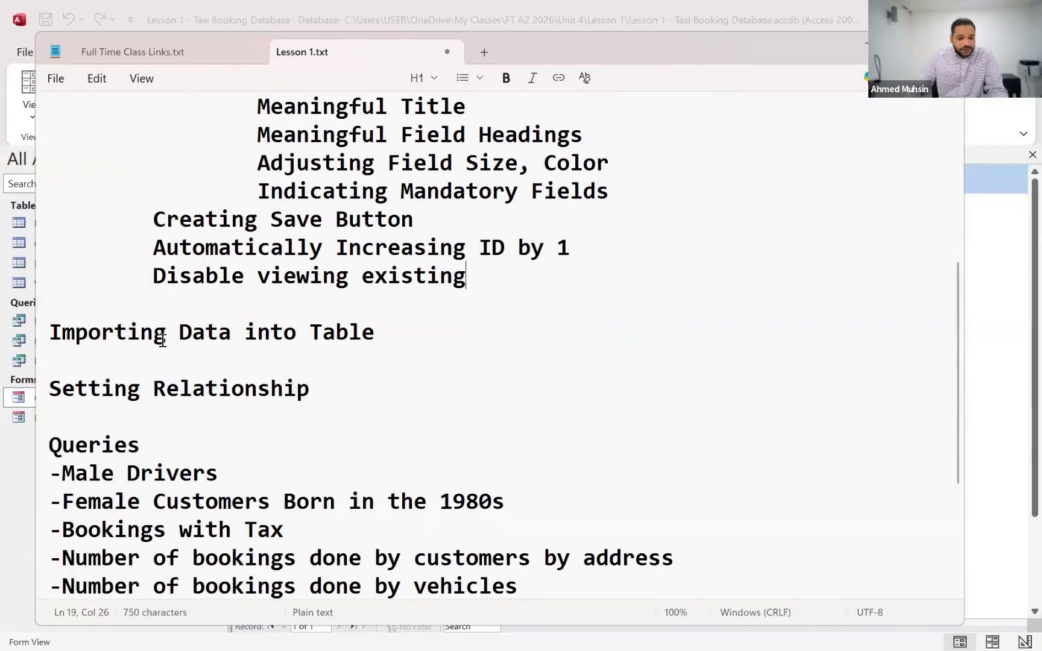
{"action": "left_click", "coordinate": [164, 337]}
{"action": "left_click_drag", "start_coordinate": [292, 338], "coordinate": [394, 342]}
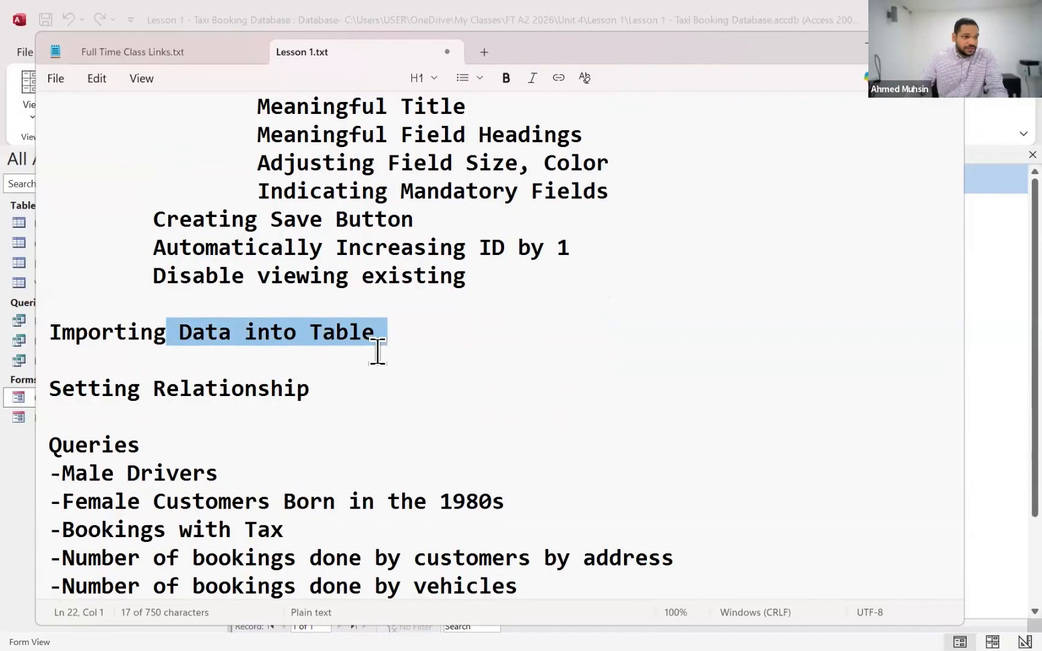
{"action": "left_click", "coordinate": [377, 353]}
{"action": "left_click", "coordinate": [179, 330]}
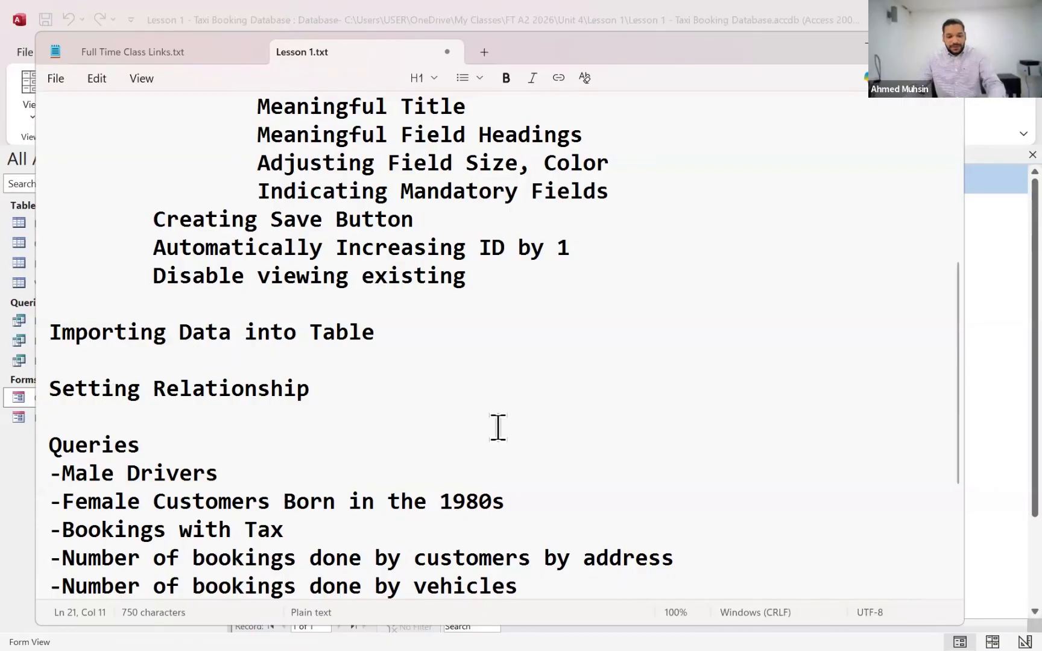
Switch to Access and open the Relationships window to view how the four tables are linked
{"action": "key", "text": "alt+Tab"}
{"action": "left_click", "coordinate": [539, 198]}
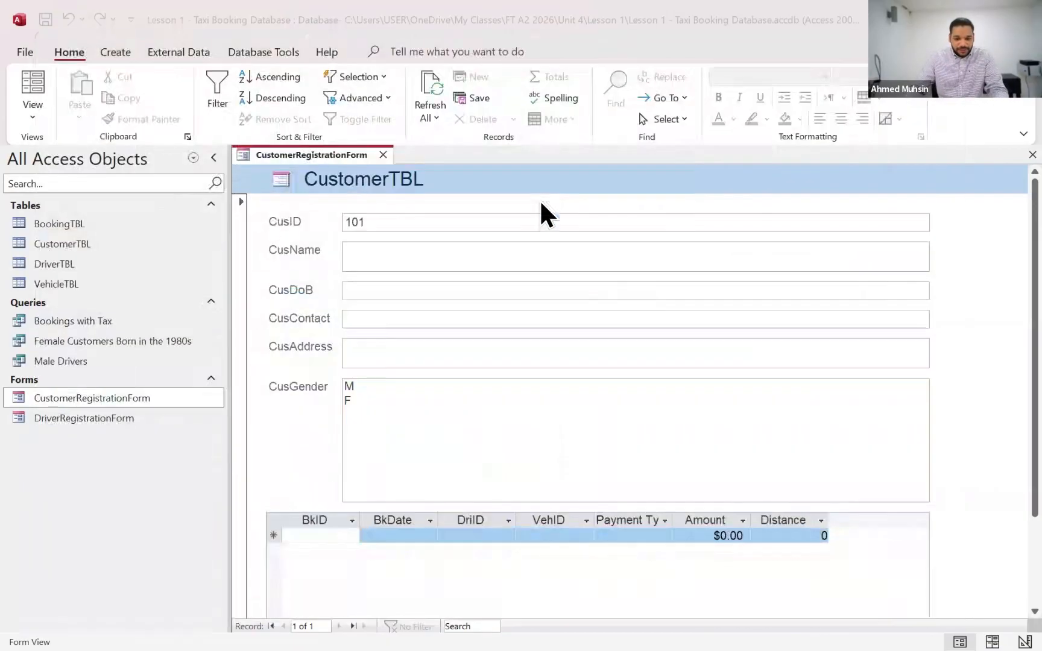
{"action": "key", "text": "alt"}
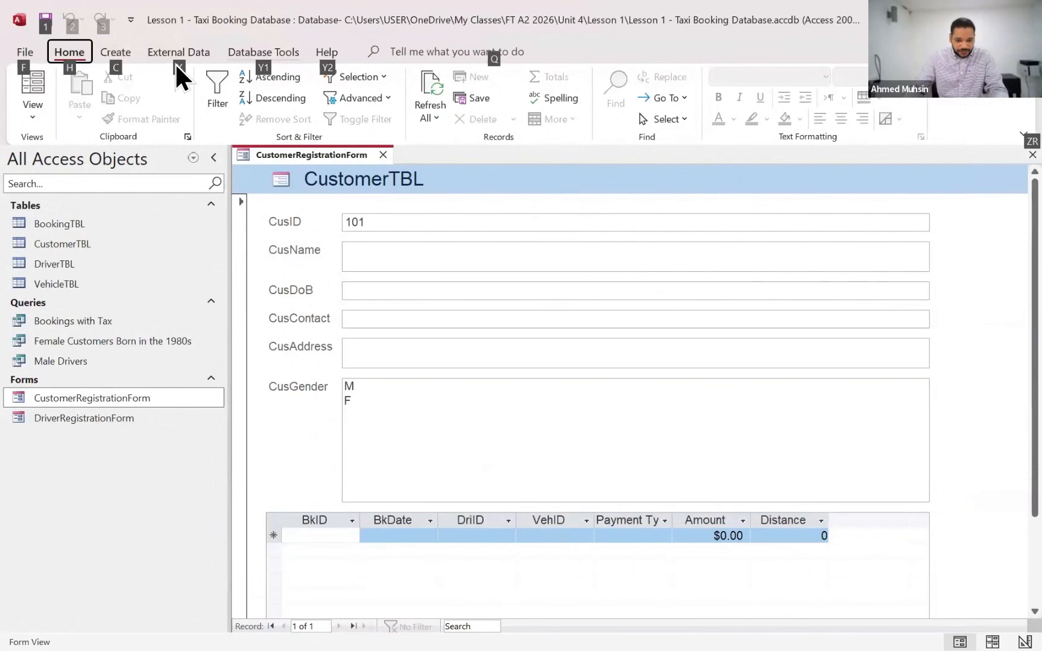
{"action": "scroll", "coordinate": [174, 63], "scroll_direction": "down", "scroll_amount": 3}
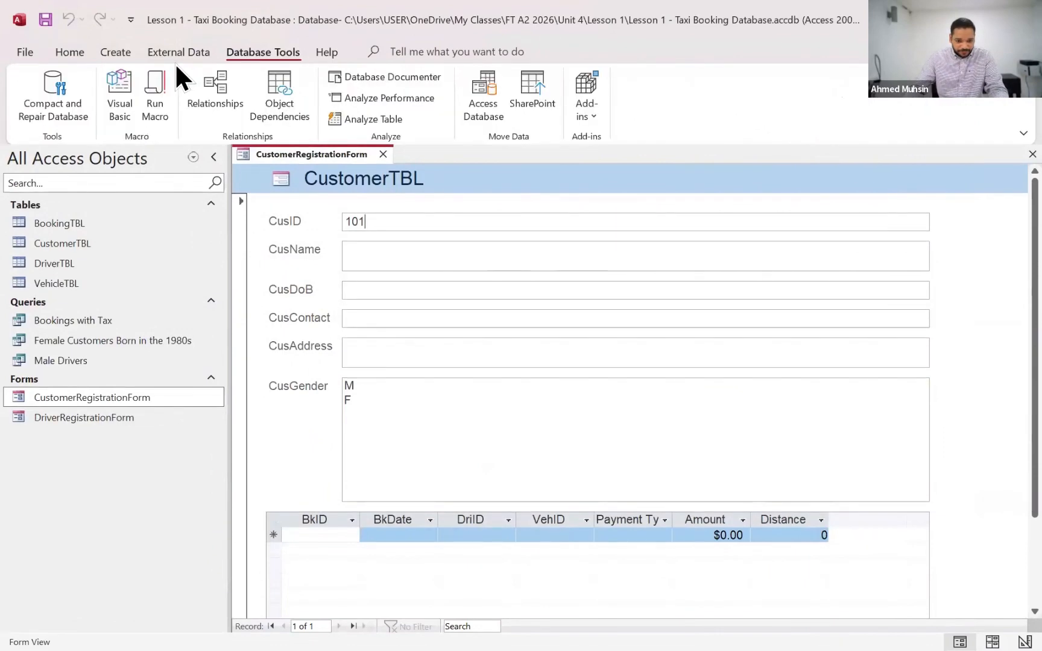
{"action": "left_click", "coordinate": [219, 96]}
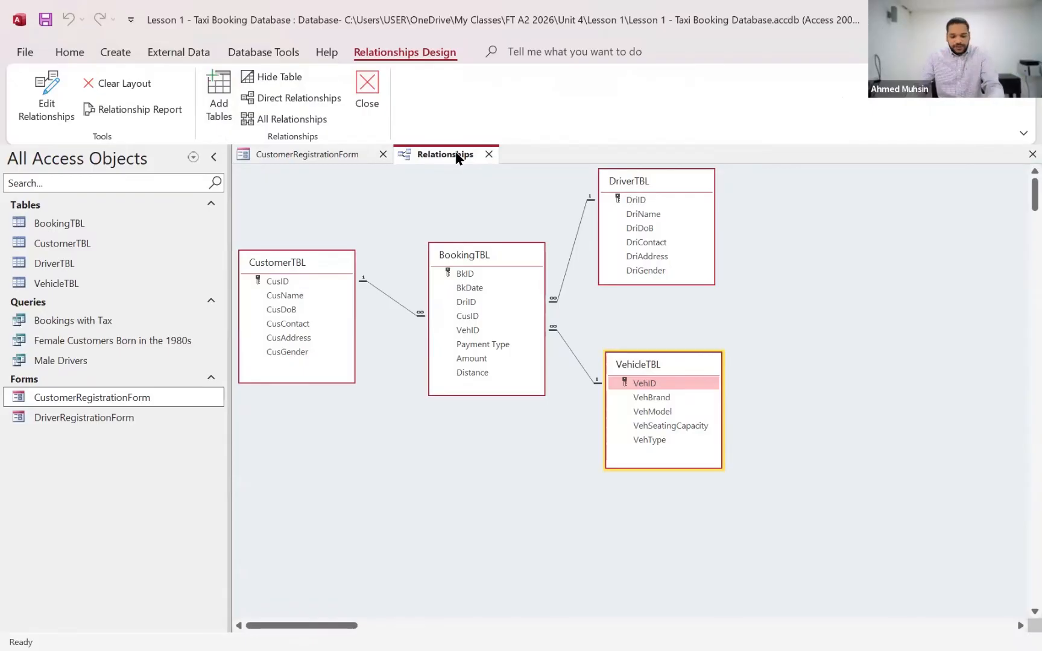
Check the Queries section of the Lesson 1.txt notes and return to the Access database
{"action": "key", "text": "alt+Tab"}
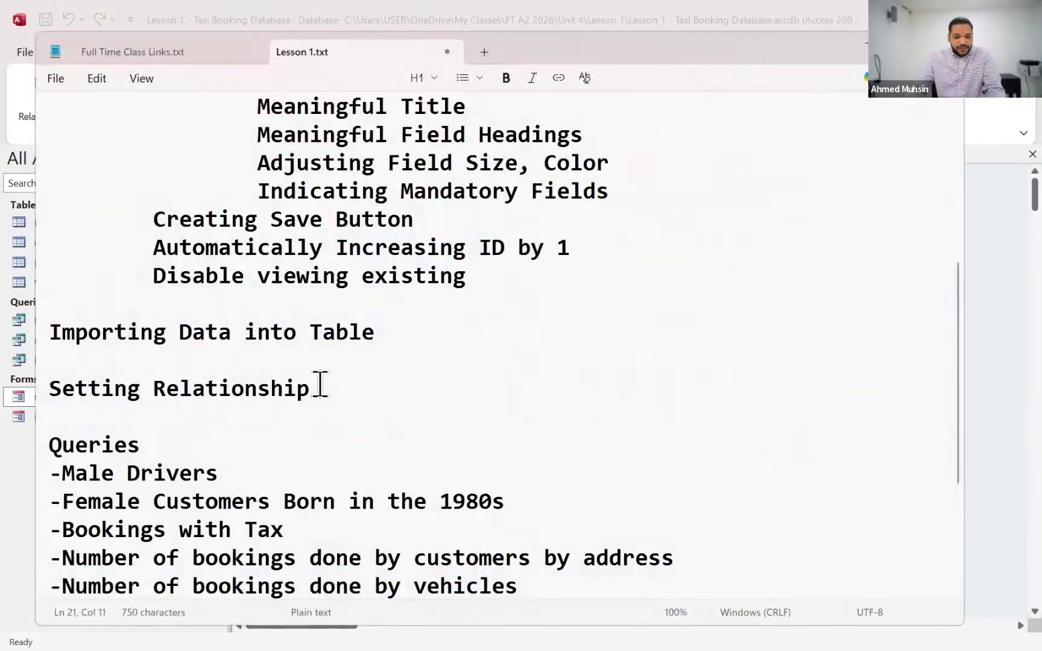
{"action": "left_click_drag", "start_coordinate": [109, 445], "coordinate": [139, 450]}
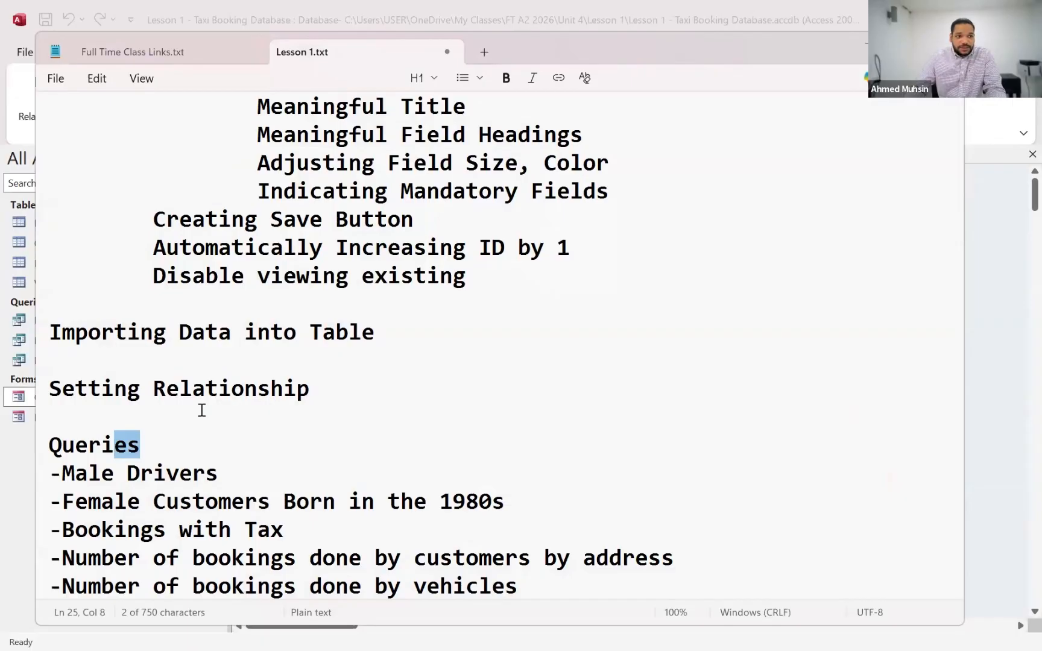
{"action": "key", "text": "alt+Tab"}
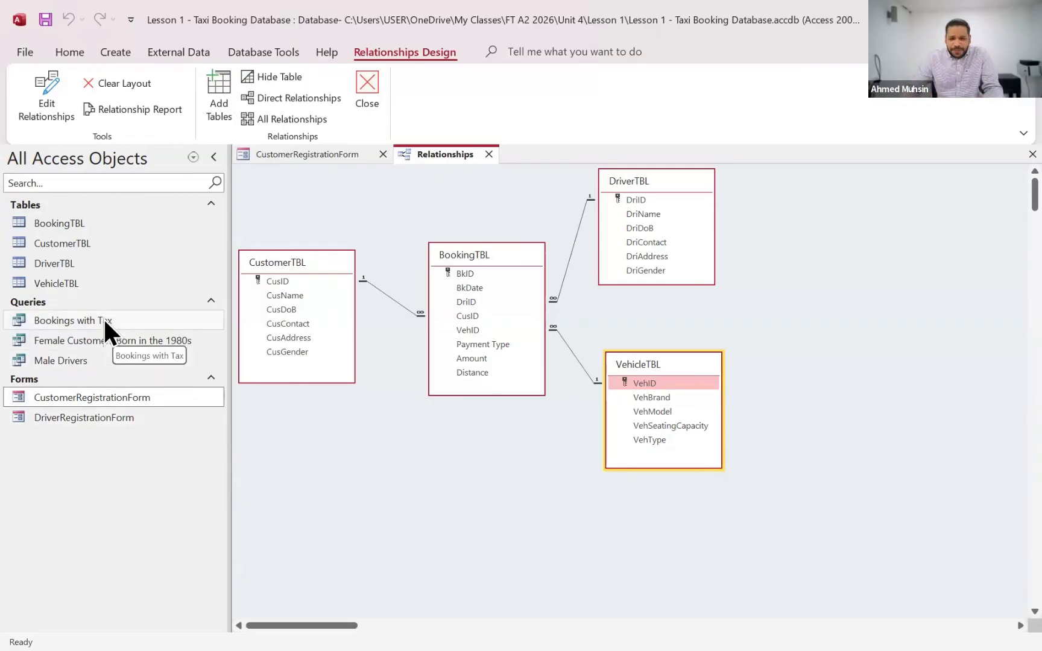
Open the Male Drivers and Female Customers Born in the 1980s queries to view their records
{"action": "left_click", "coordinate": [59, 361]}
{"action": "double_click", "coordinate": [95, 360]}
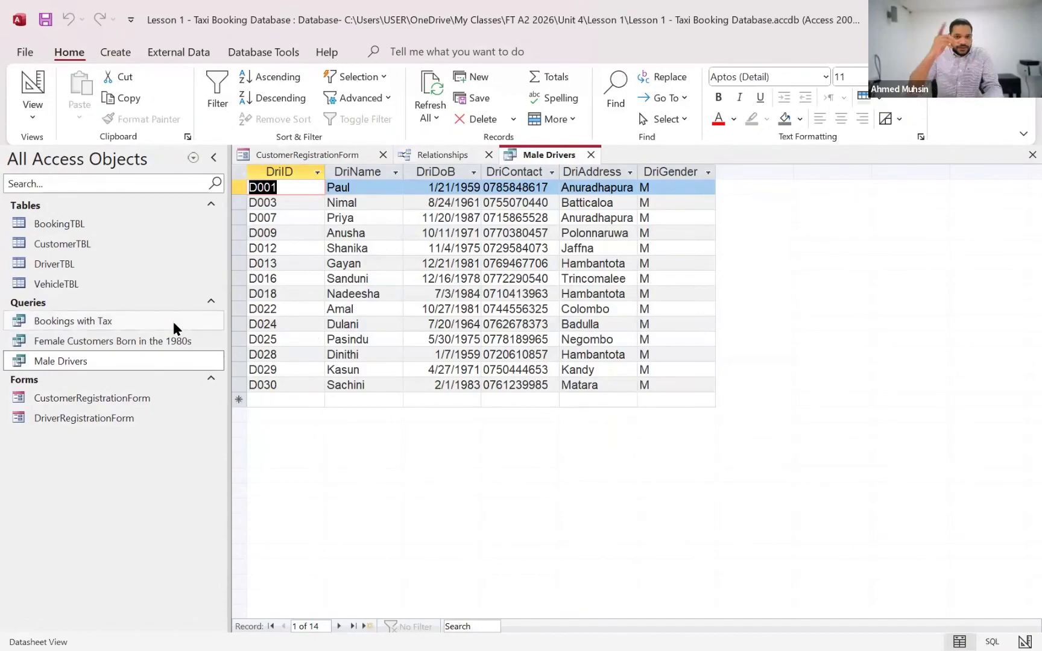
{"action": "double_click", "coordinate": [139, 340]}
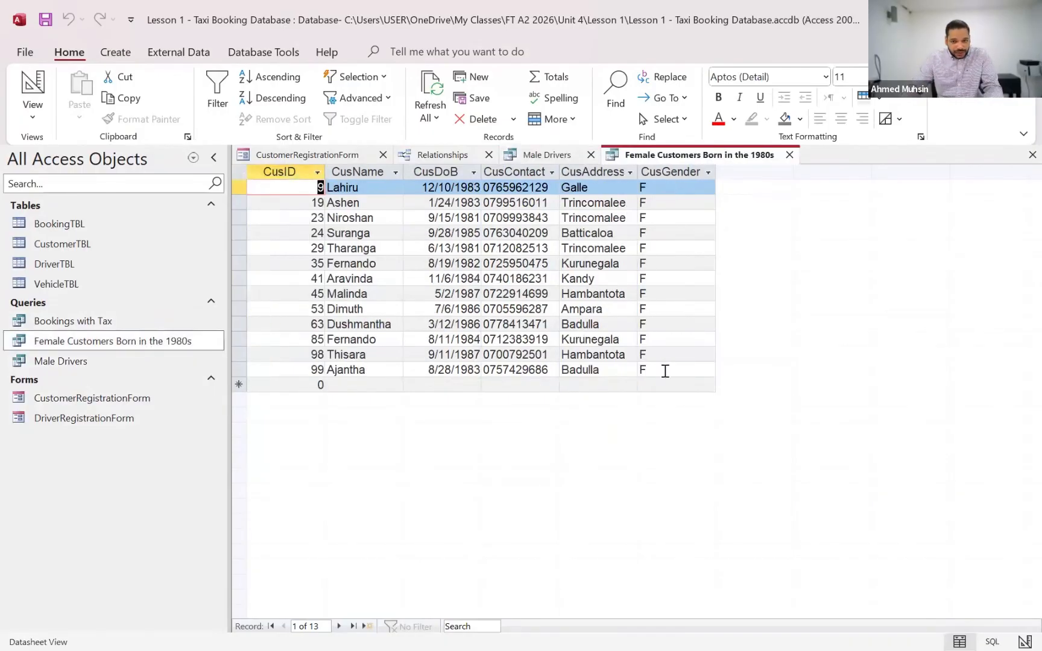
Open the Bookings with Tax query and show it in Design View
{"action": "double_click", "coordinate": [112, 321]}
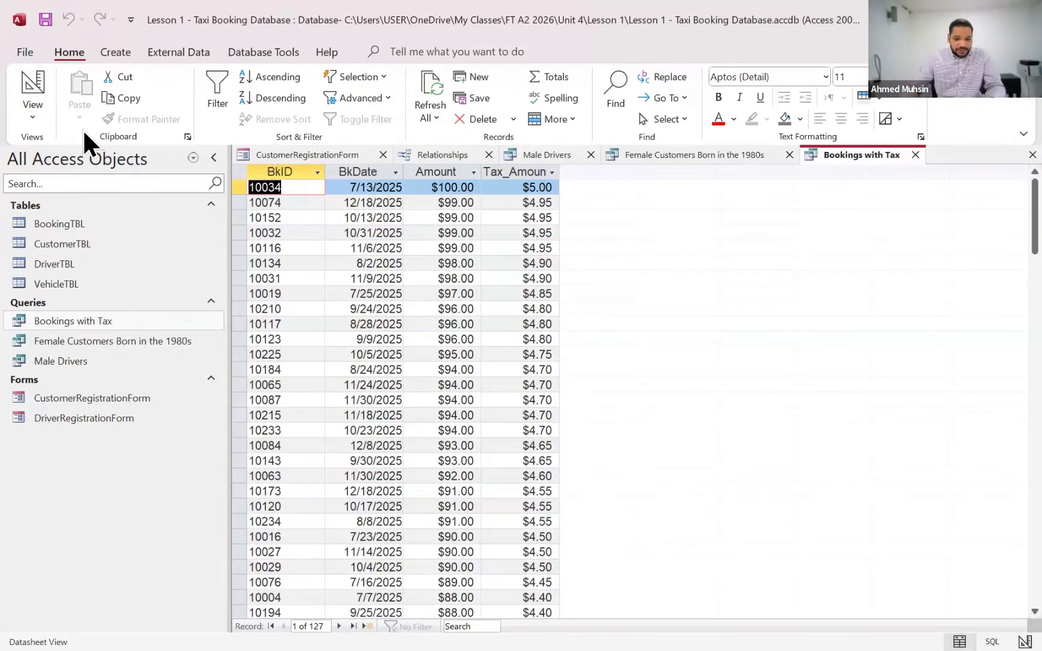
{"action": "left_click", "coordinate": [45, 117]}
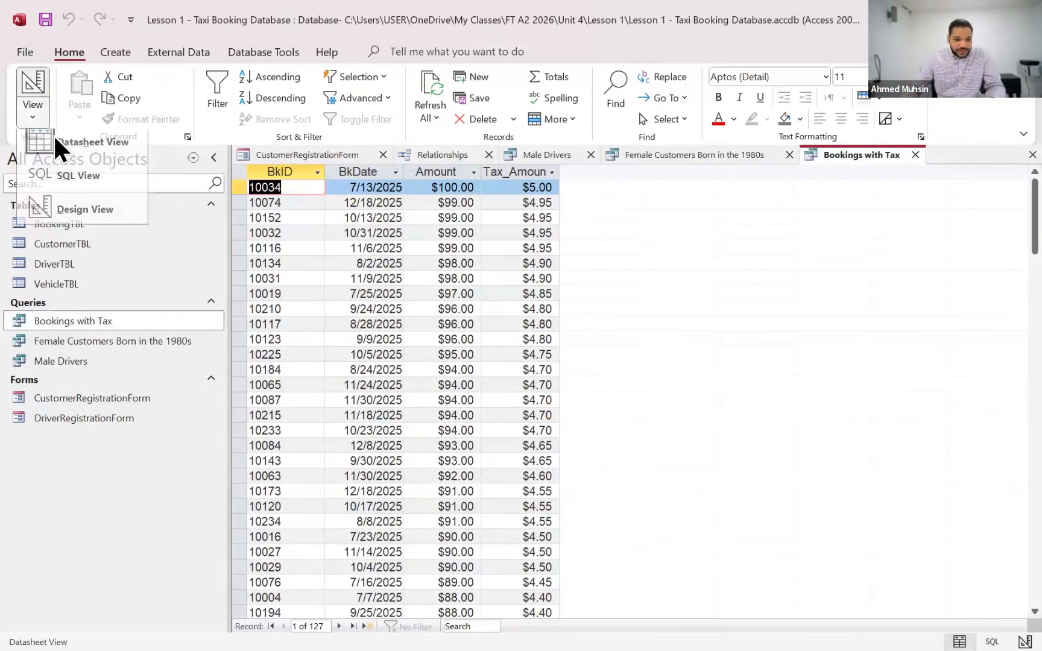
{"action": "left_click", "coordinate": [62, 214]}
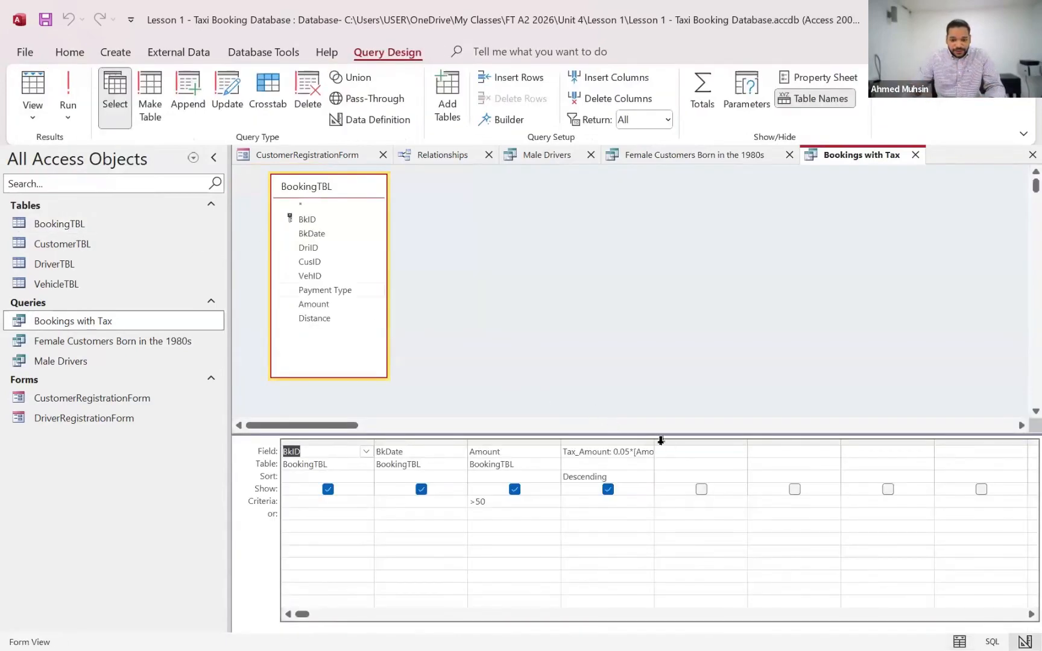
Widen the calculated tax column in the Bookings with Tax design grid and examine its full expression up close
{"action": "left_click_drag", "start_coordinate": [654, 440], "coordinate": [767, 441]}
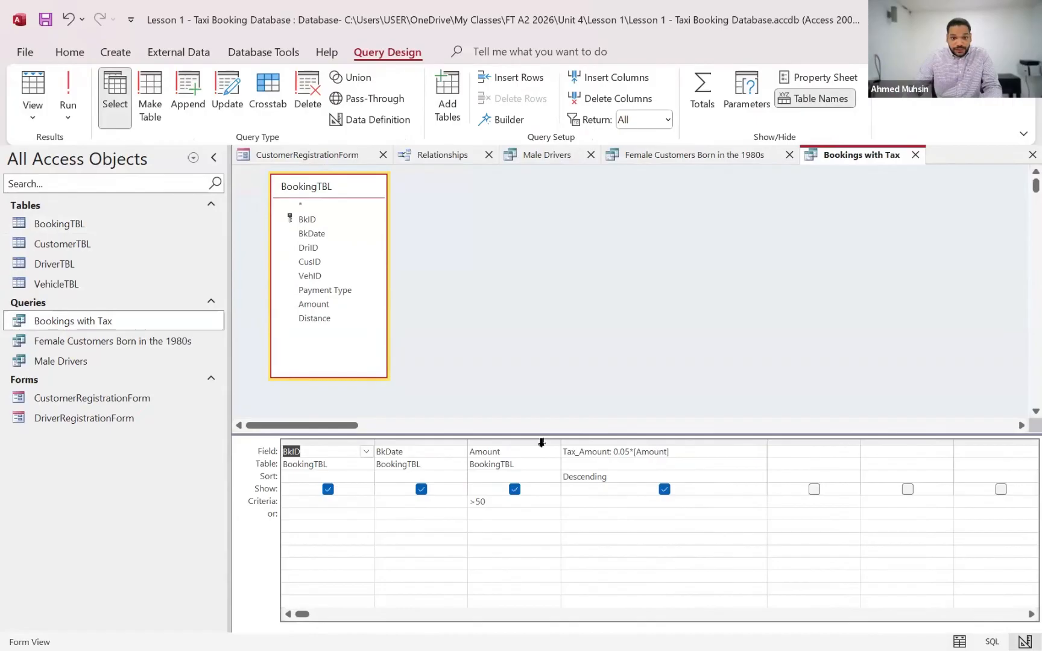
{"action": "key", "text": "super+plus"}
{"action": "key", "text": "super+Escape"}
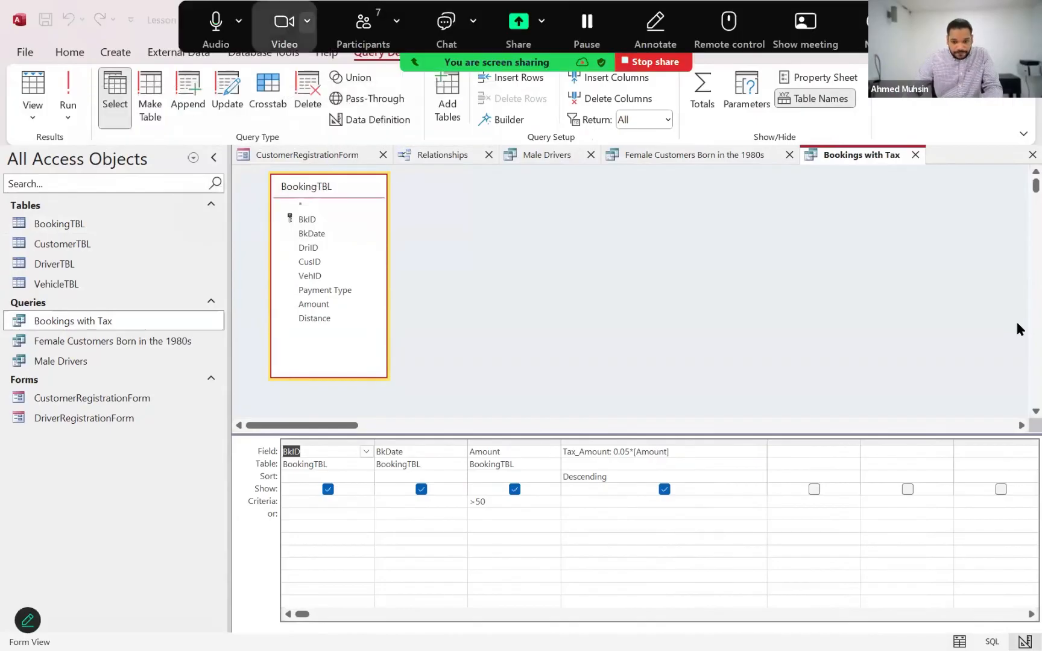
{"action": "left_click", "coordinate": [862, 339]}
{"action": "scroll", "coordinate": [861, 339], "scroll_direction": "down", "scroll_amount": 3}
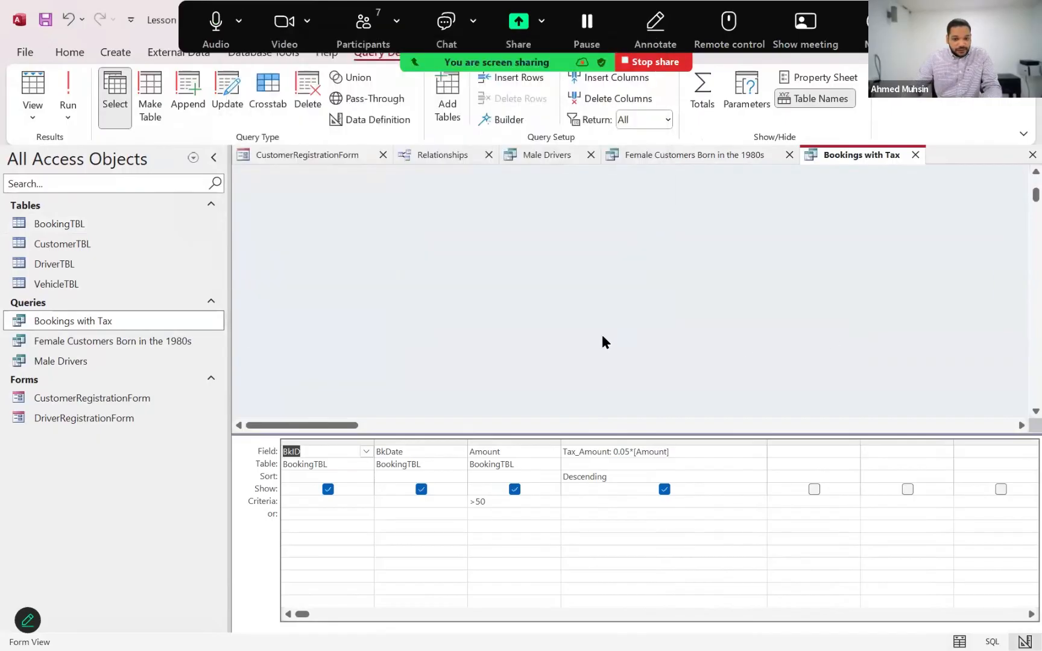
{"action": "key", "text": "super+plus"}
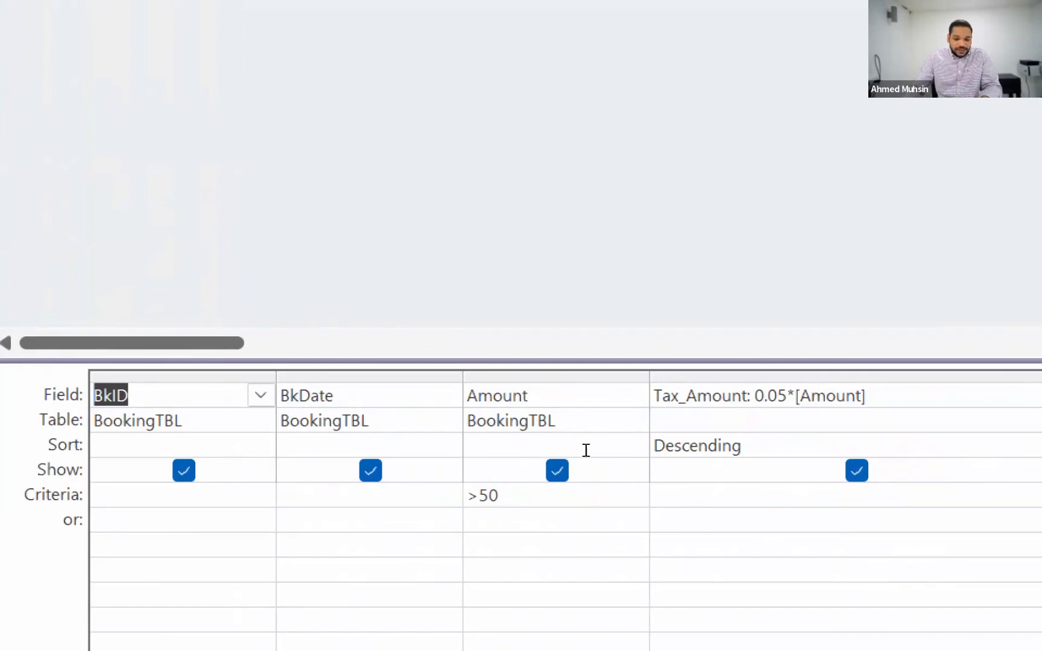
{"action": "left_click_drag", "start_coordinate": [655, 396], "coordinate": [754, 396]}
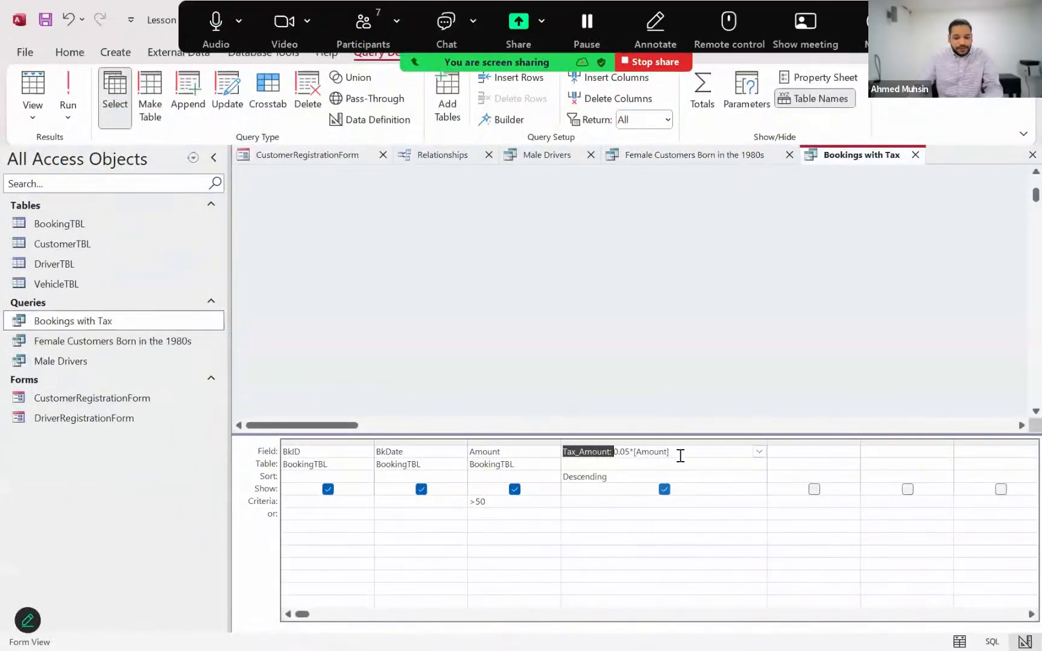
{"action": "left_click", "coordinate": [890, 400]}
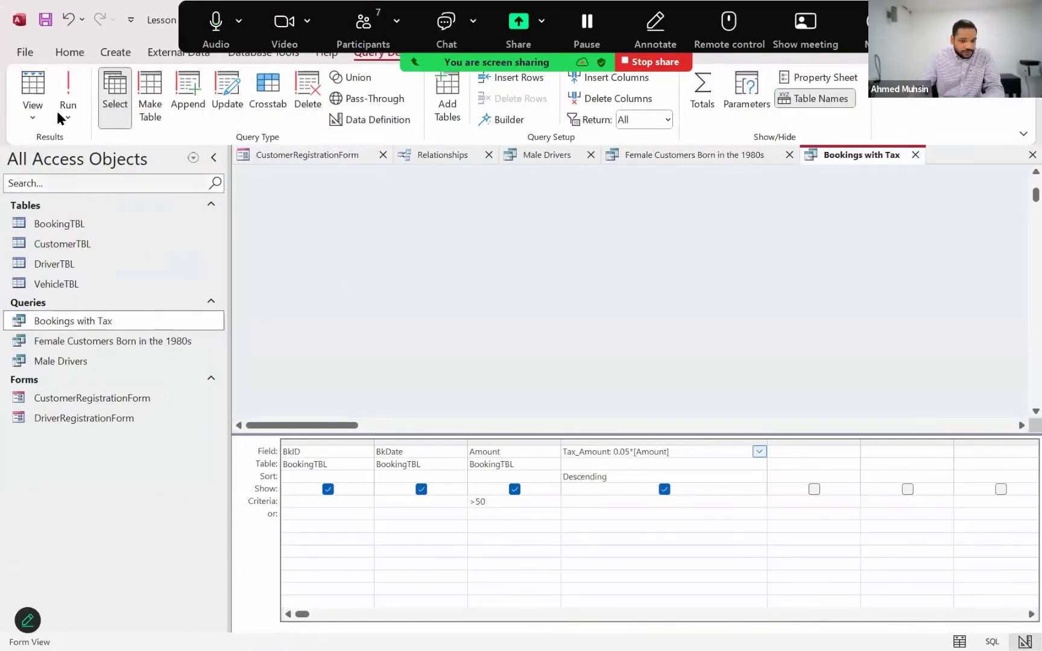
View the Bookings with Tax records with the Tax_Amount column selected and return to Design View
{"action": "left_click", "coordinate": [33, 116]}
{"action": "left_click", "coordinate": [46, 145]}
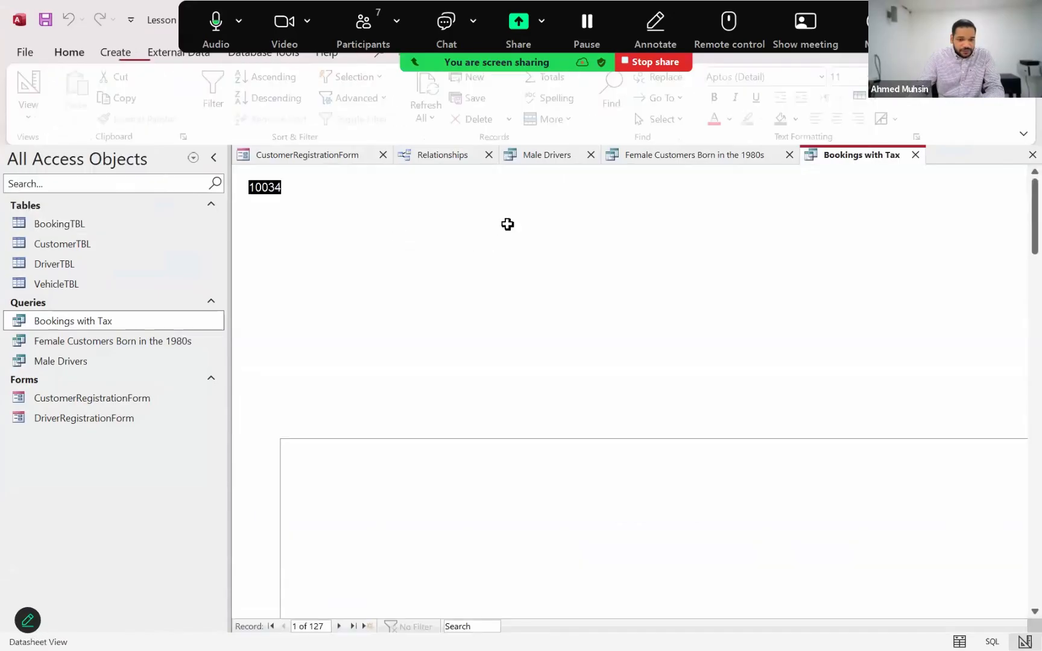
{"action": "left_click", "coordinate": [528, 171]}
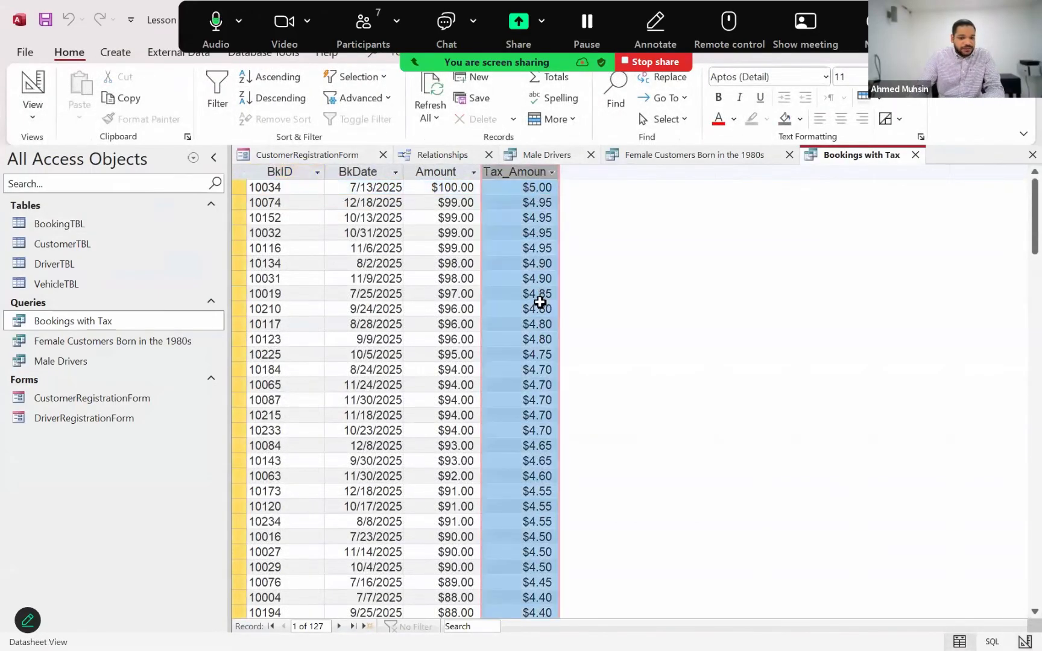
{"action": "left_click", "coordinate": [44, 120]}
{"action": "left_click", "coordinate": [52, 214]}
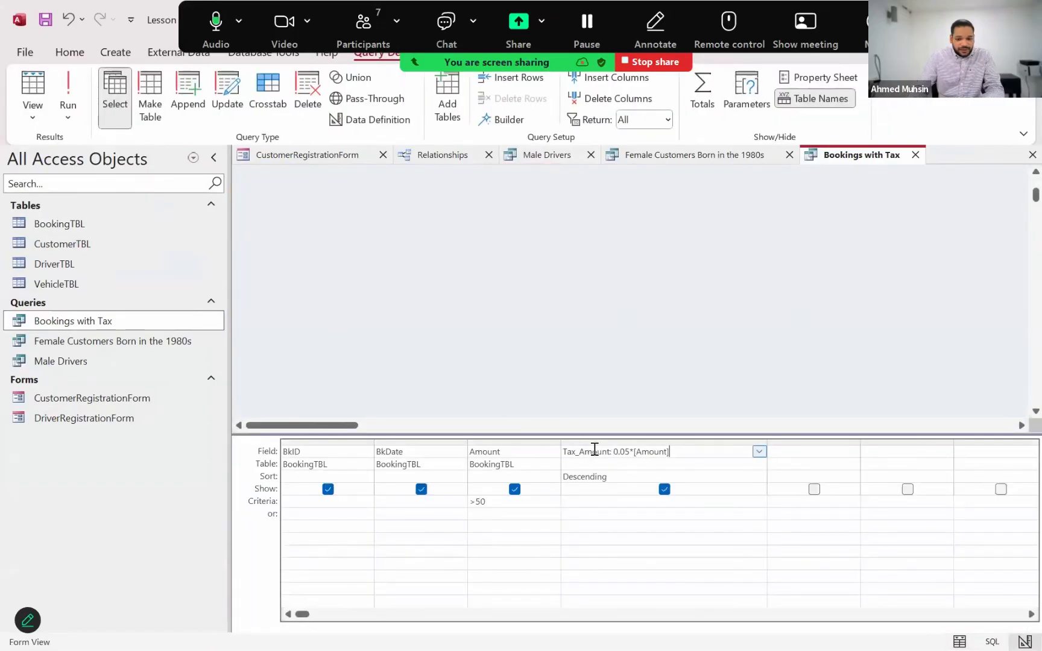
Check the Format property of the Tax_Amount field and close its property sheet
{"action": "left_click", "coordinate": [596, 451]}
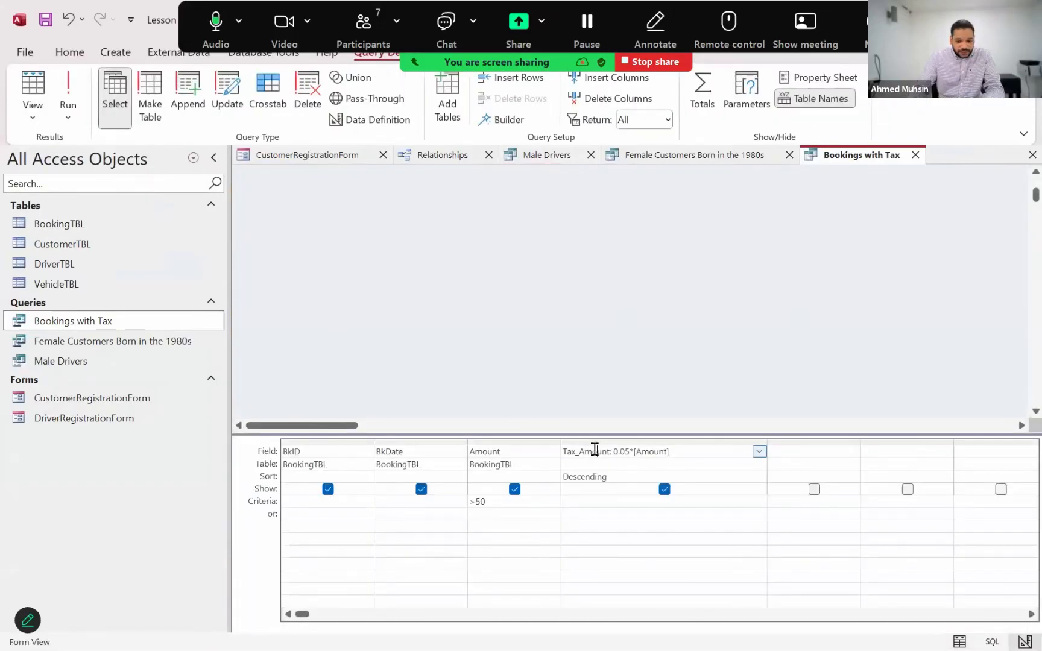
{"action": "left_click", "coordinate": [817, 77]}
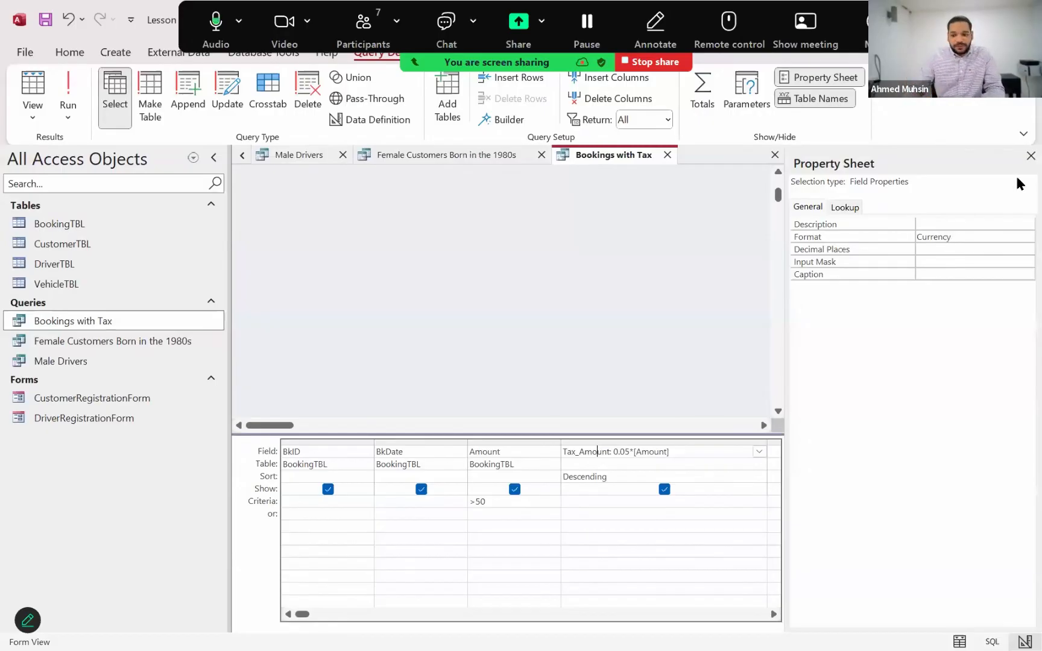
{"action": "left_click", "coordinate": [1030, 155]}
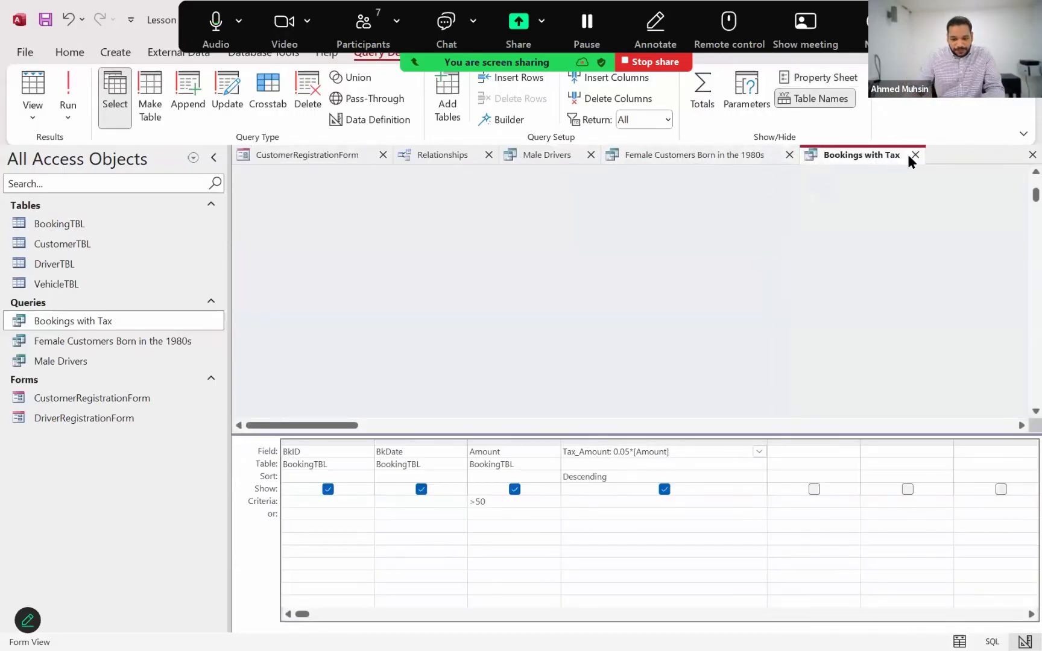
Close the three open queries, the Relationships window and the CustomerRegistrationForm
{"action": "left_click", "coordinate": [910, 154]}
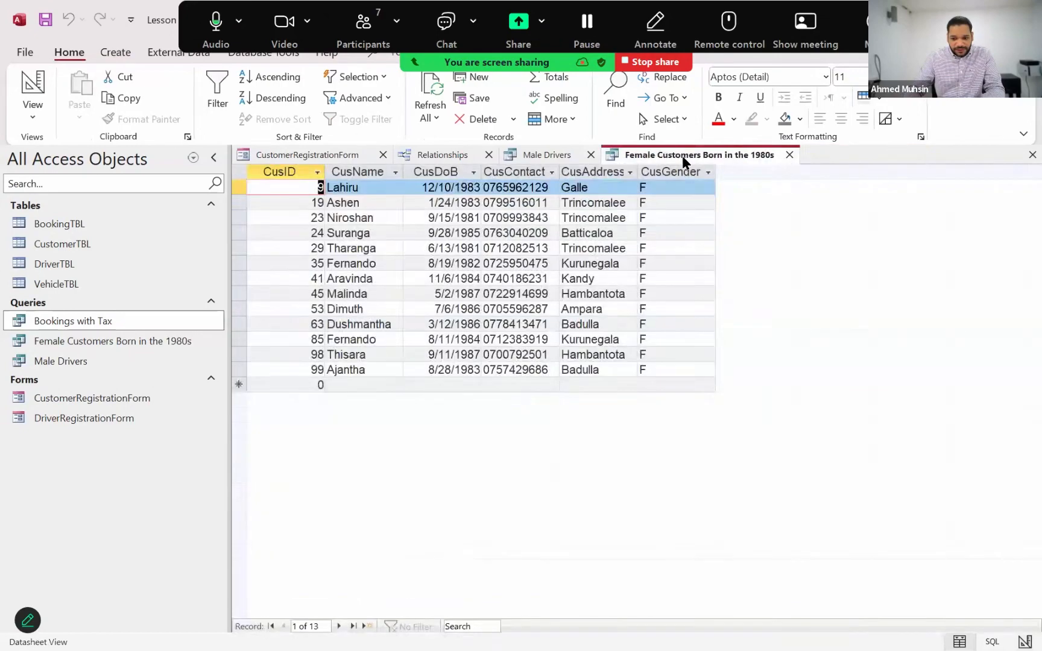
{"action": "left_click", "coordinate": [789, 155]}
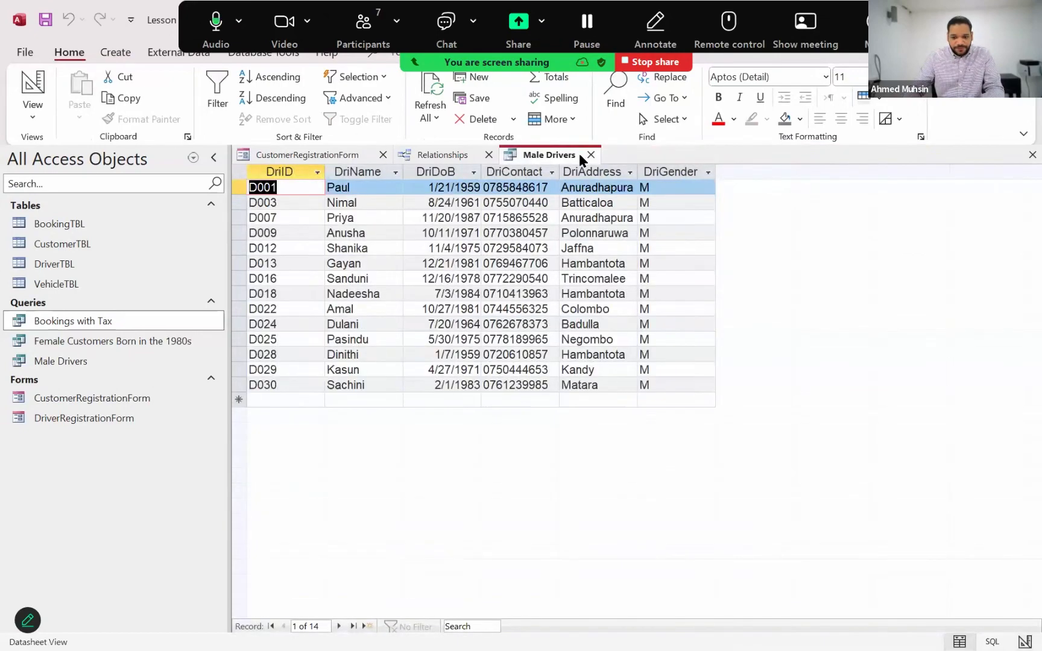
{"action": "left_click", "coordinate": [591, 155]}
{"action": "left_click", "coordinate": [488, 155]}
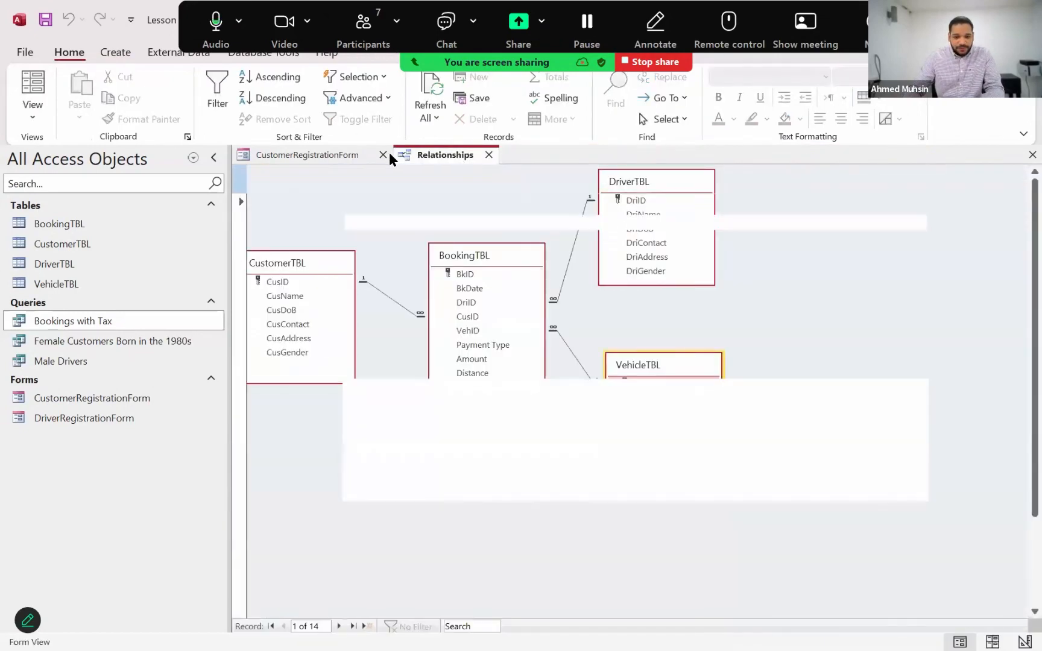
{"action": "left_click", "coordinate": [382, 155]}
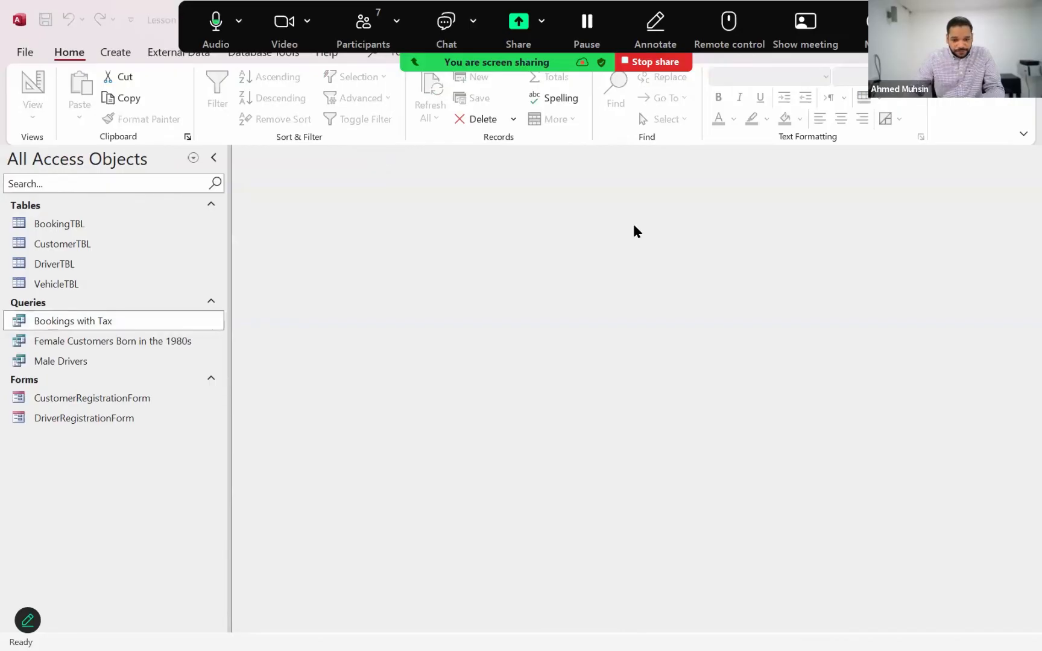
{"action": "left_click", "coordinate": [650, 143]}
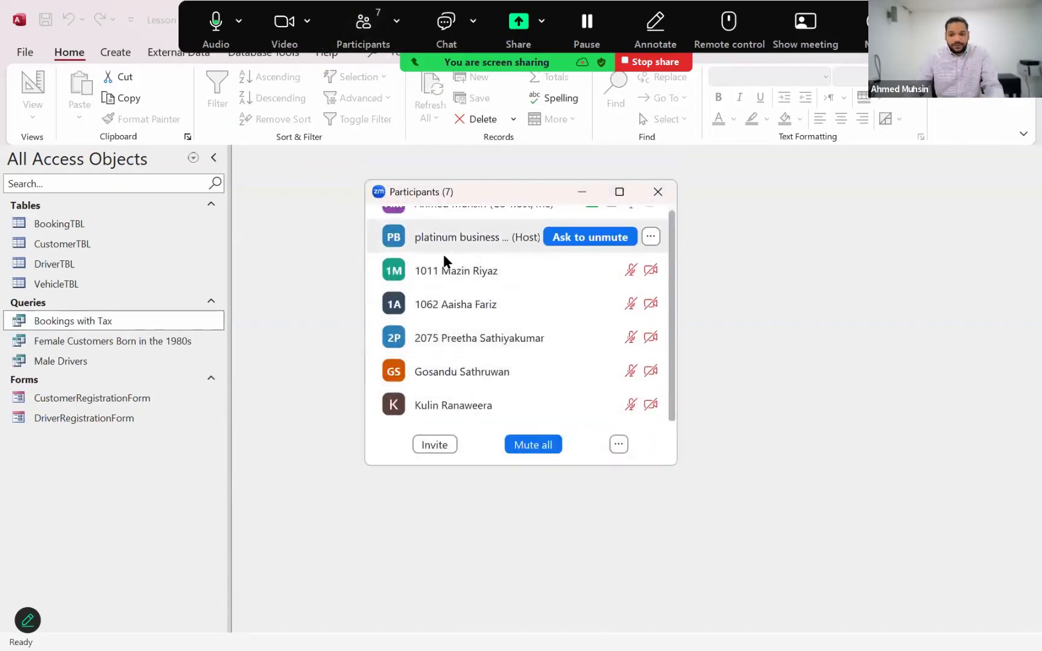
{"action": "left_click", "coordinate": [658, 192]}
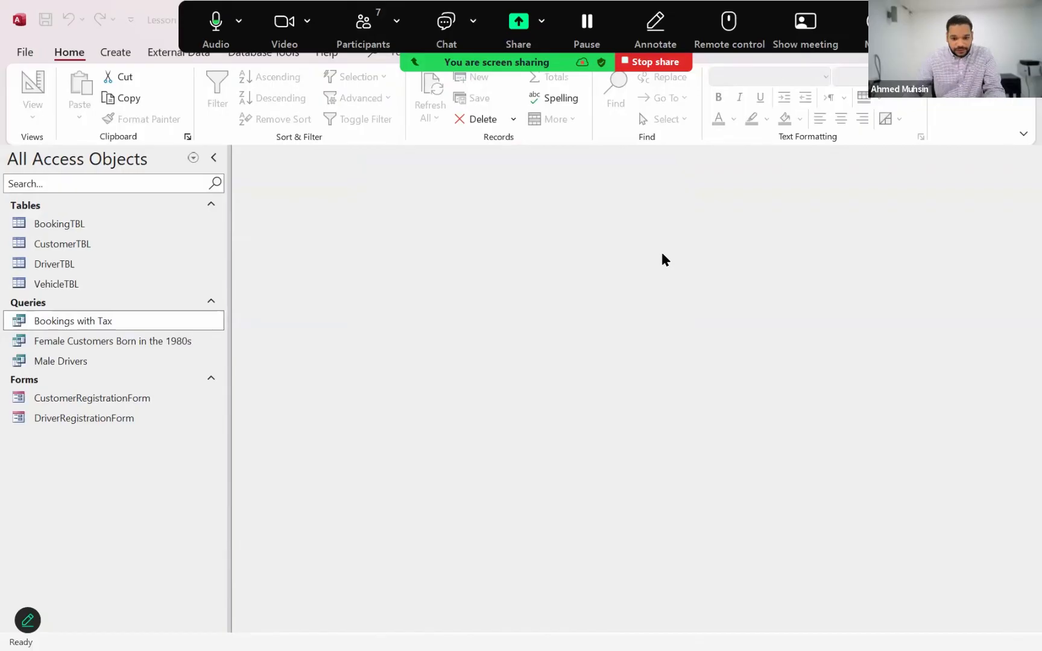
Switch to the Lesson 1.txt notes, highlight "Number of bookings done by customers by address" under Queries, and return to Access
{"action": "key", "text": "alt+Tab"}
{"action": "key", "text": "alt+Tab"}
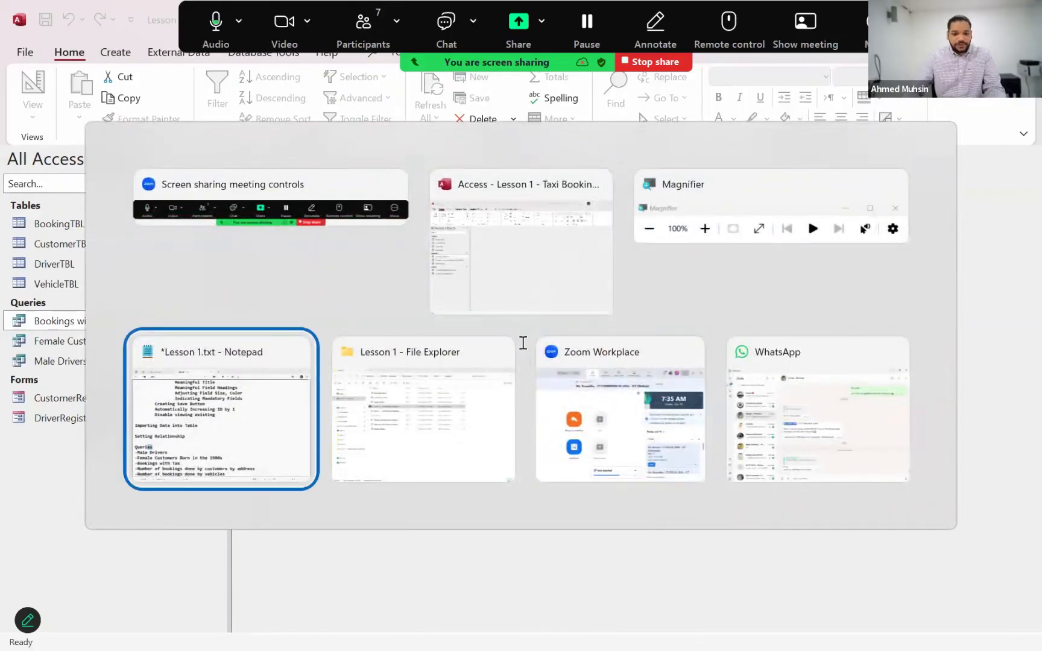
{"action": "scroll", "coordinate": [519, 345], "scroll_direction": "down", "scroll_amount": 1}
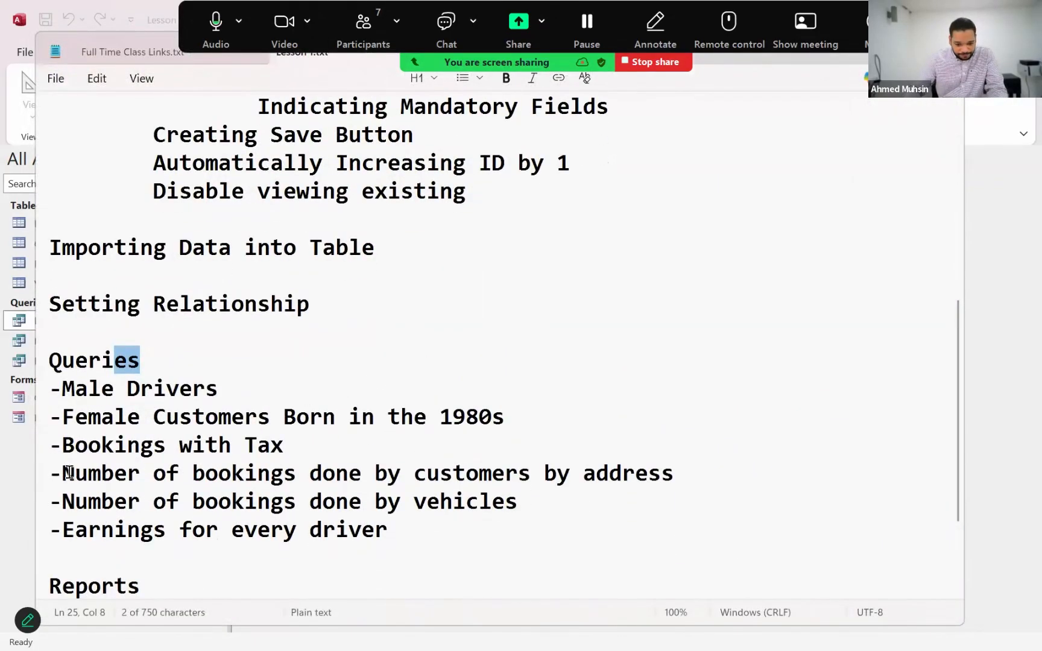
{"action": "left_click_drag", "start_coordinate": [63, 475], "coordinate": [678, 477]}
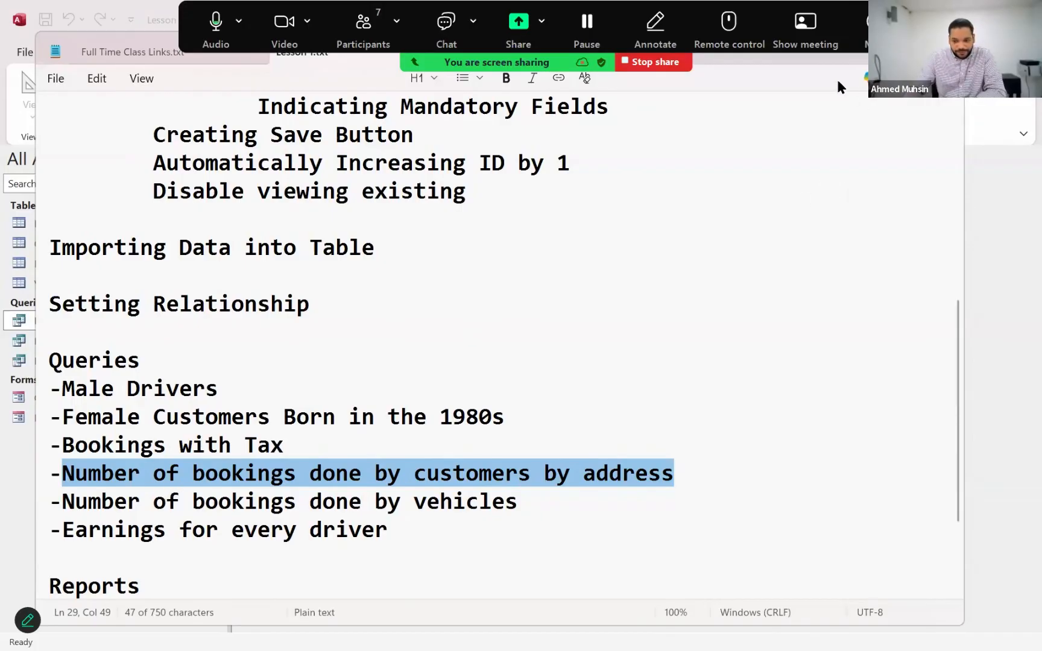
{"action": "left_click_drag", "start_coordinate": [838, 64], "coordinate": [844, 118]}
{"action": "left_click", "coordinate": [874, 108]}
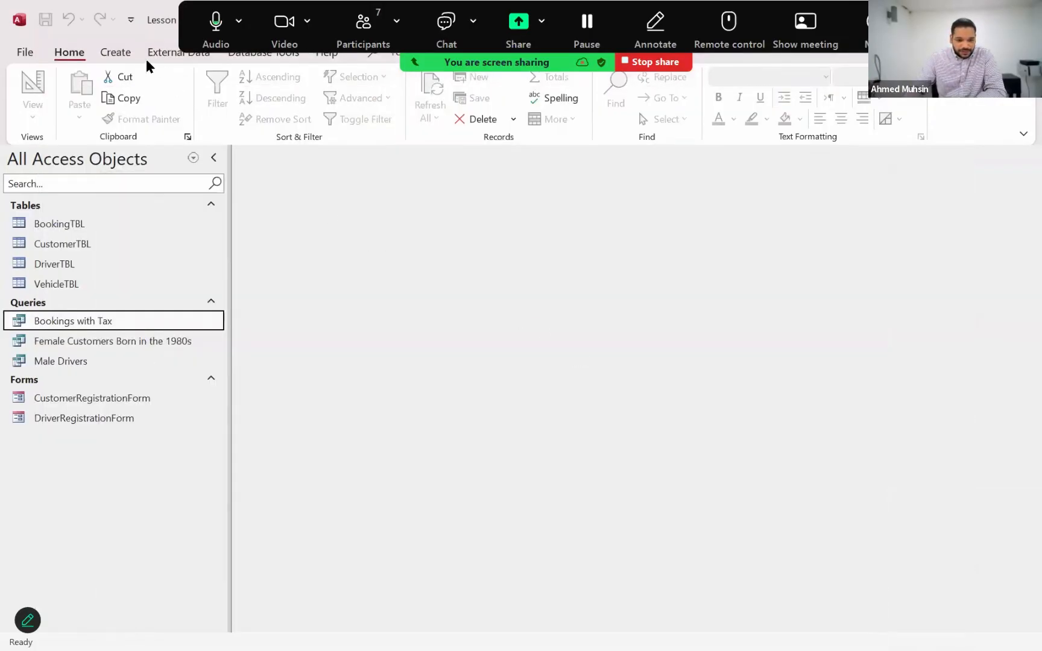
{"action": "left_click", "coordinate": [107, 53]}
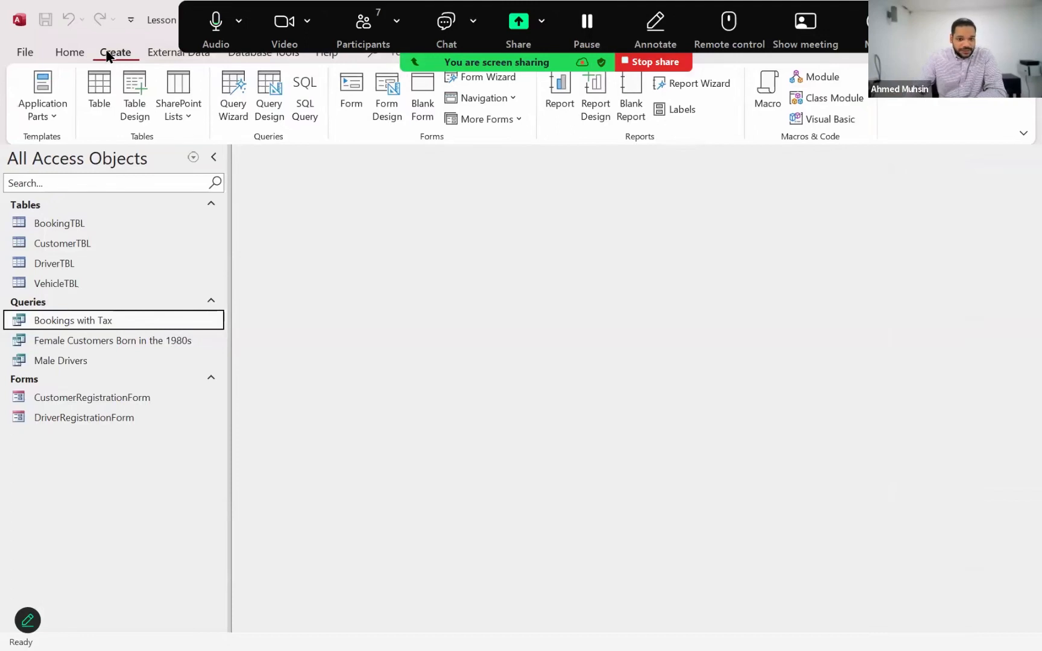
{"action": "left_click", "coordinate": [273, 119]}
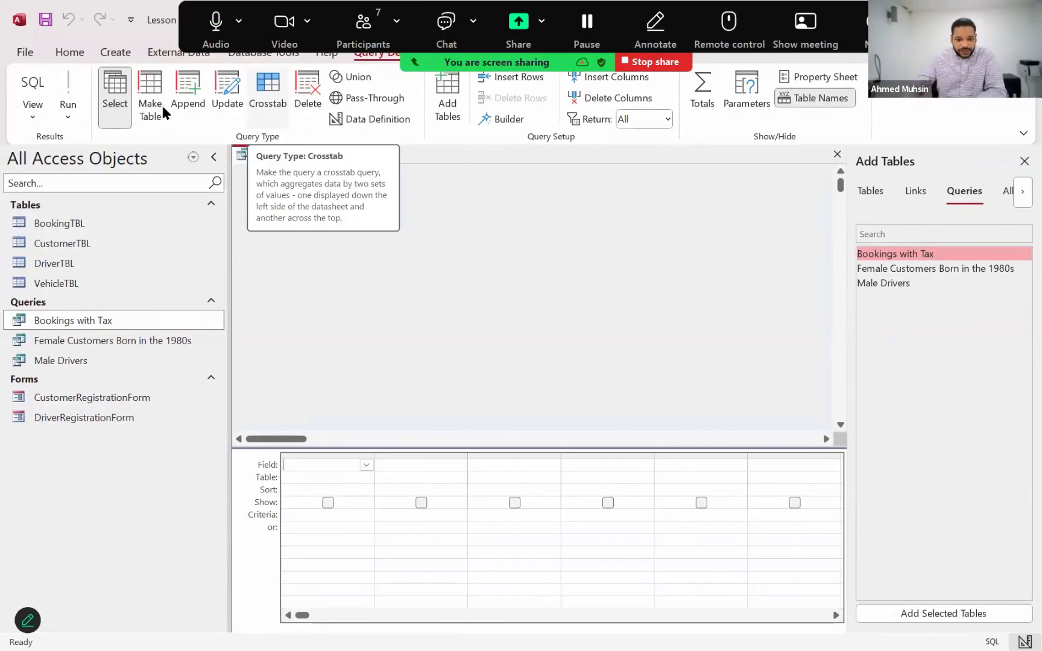
{"action": "left_click", "coordinate": [870, 193]}
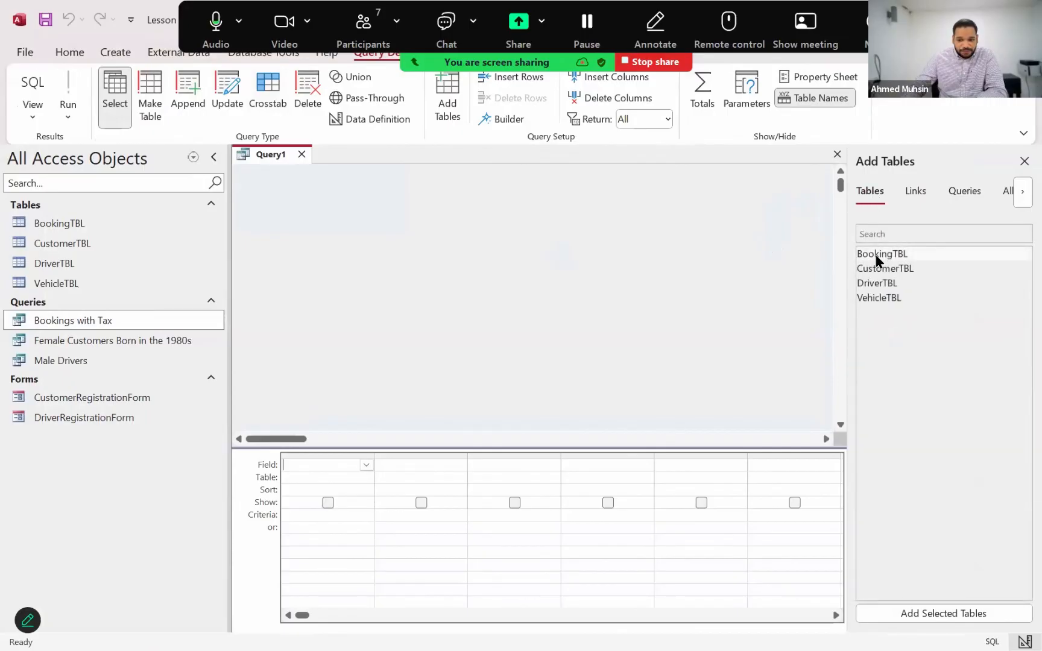
{"action": "double_click", "coordinate": [876, 254]}
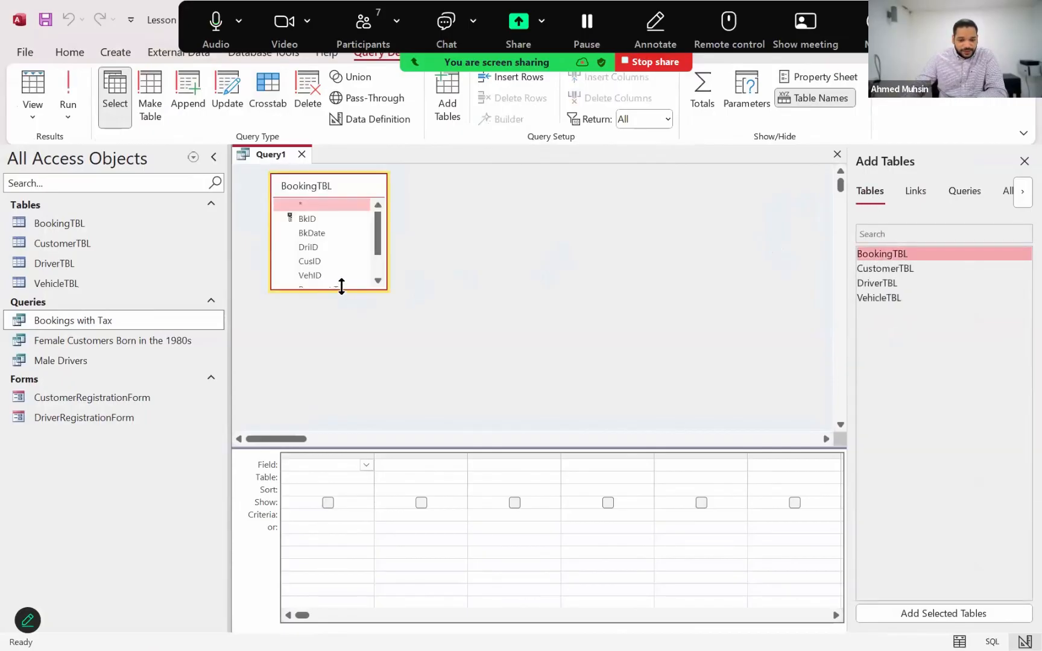
{"action": "left_click_drag", "start_coordinate": [341, 287], "coordinate": [345, 355]}
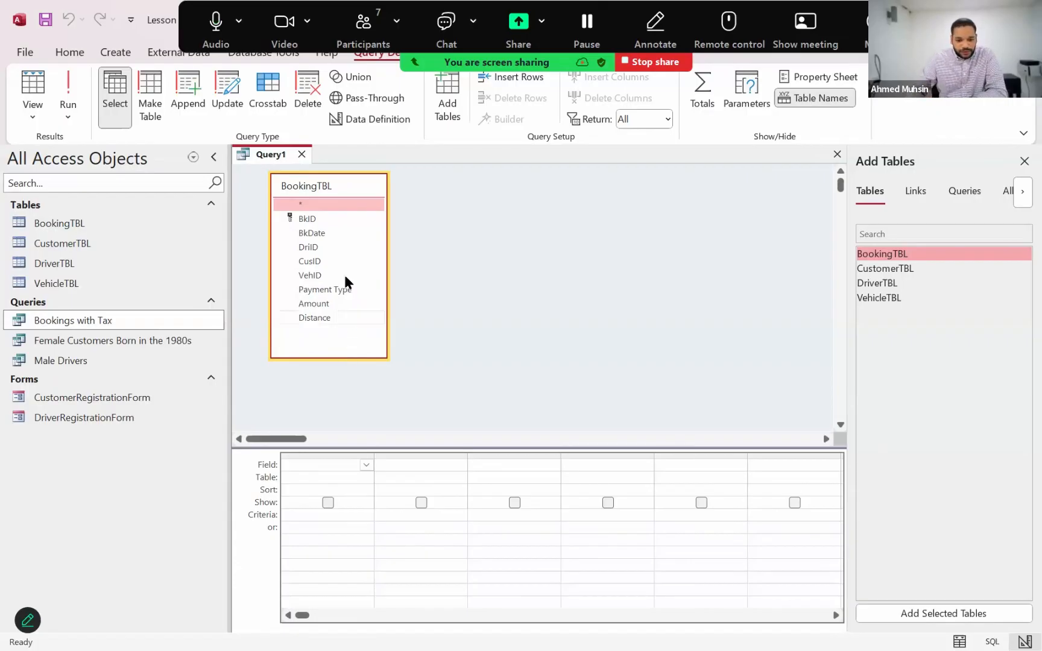
{"action": "double_click", "coordinate": [328, 219]}
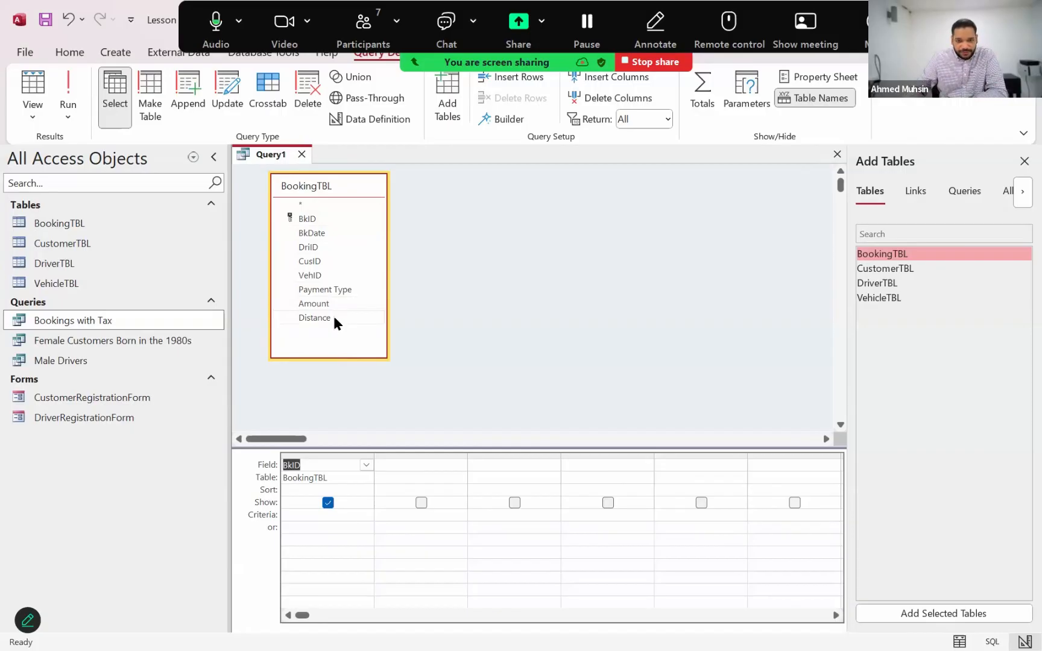
{"action": "left_click_drag", "start_coordinate": [377, 186], "coordinate": [395, 188]}
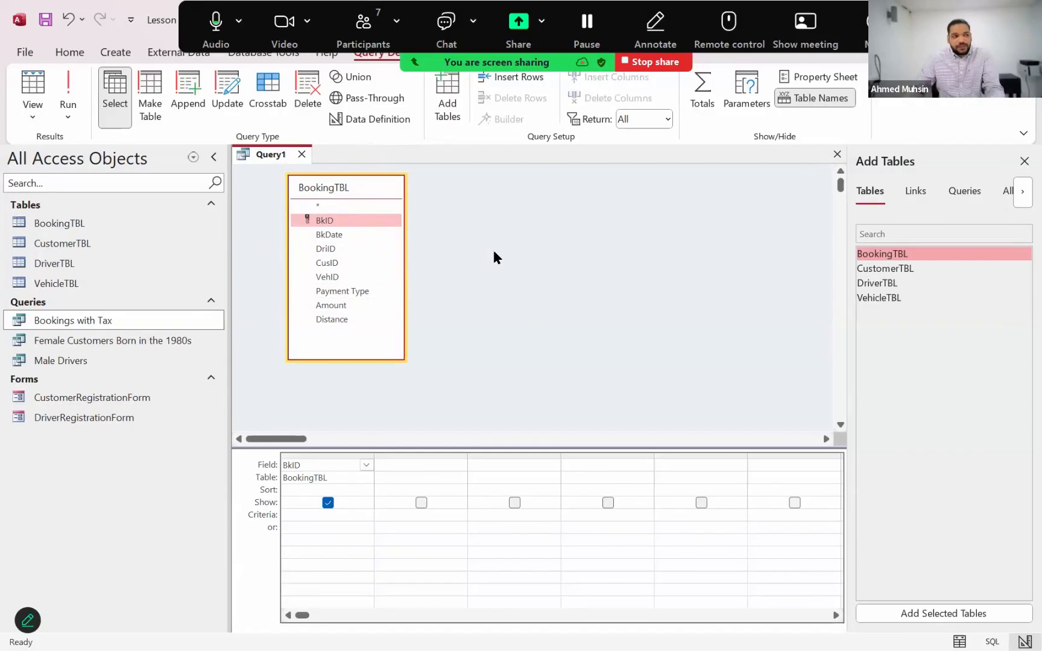
{"action": "key", "text": "alt+Tab"}
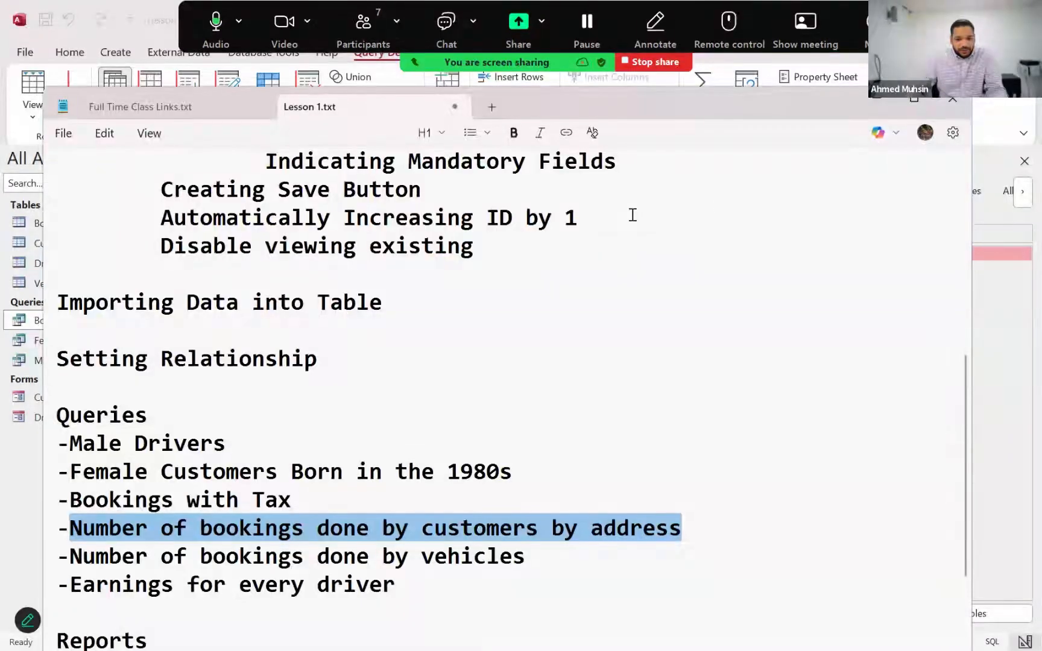
{"action": "key", "text": "alt+Tab"}
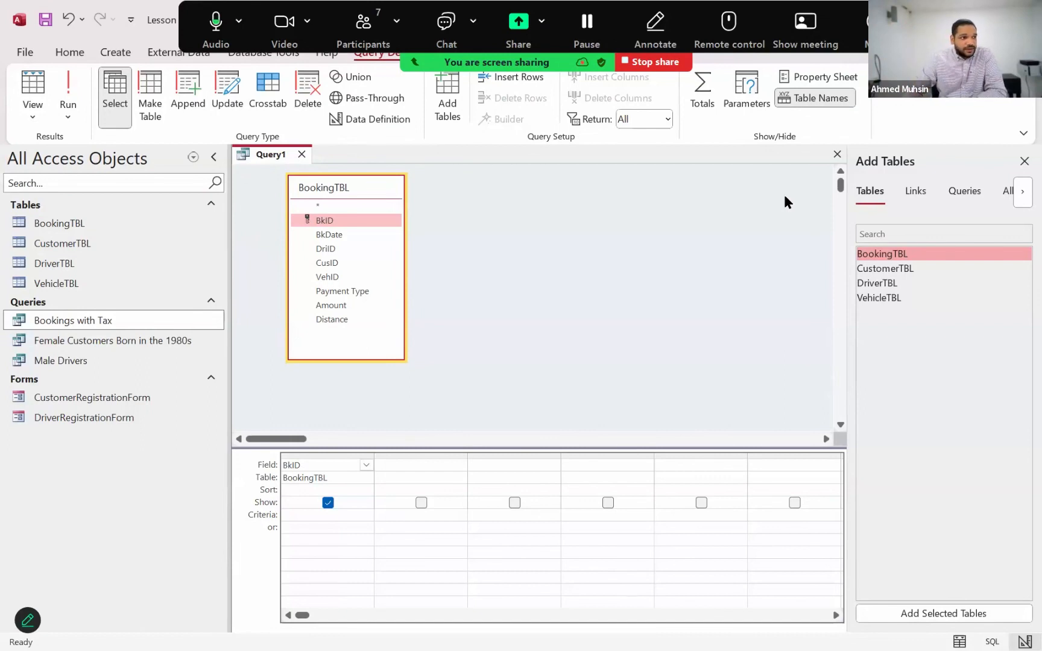
{"action": "double_click", "coordinate": [904, 269]}
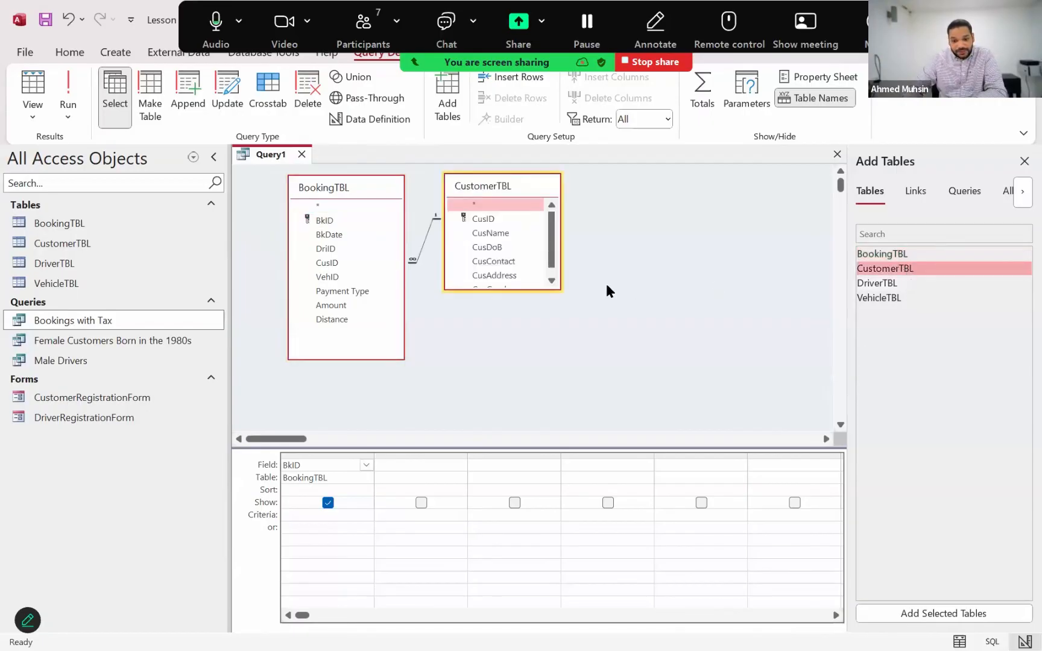
{"action": "left_click", "coordinate": [536, 287]}
{"action": "key", "text": "ctrl+z"}
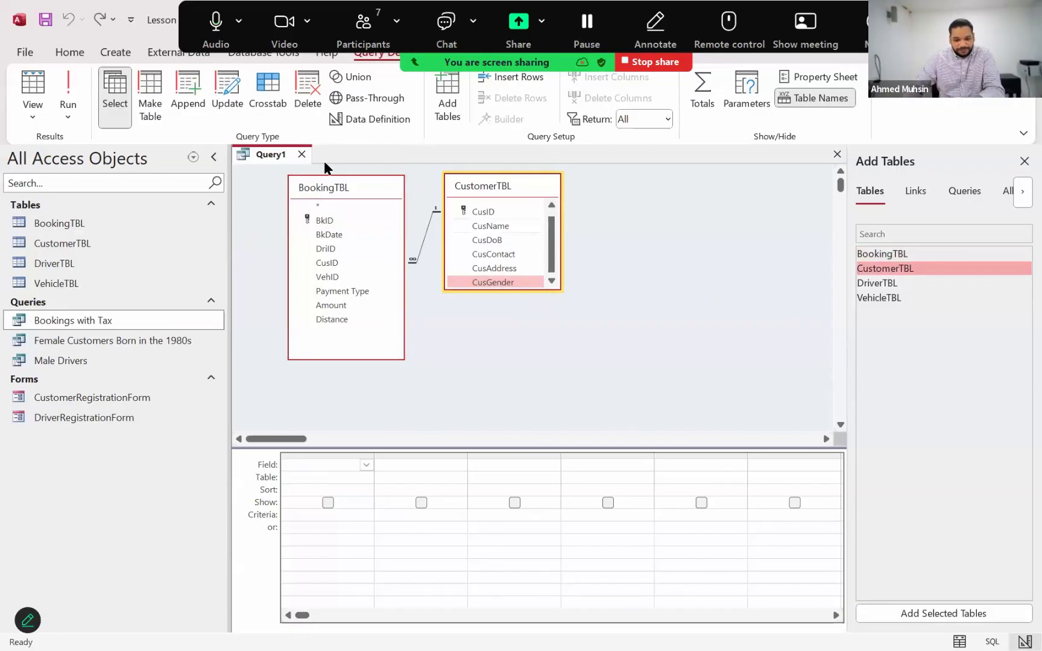
{"action": "left_click", "coordinate": [301, 154]}
{"action": "left_click", "coordinate": [534, 375]}
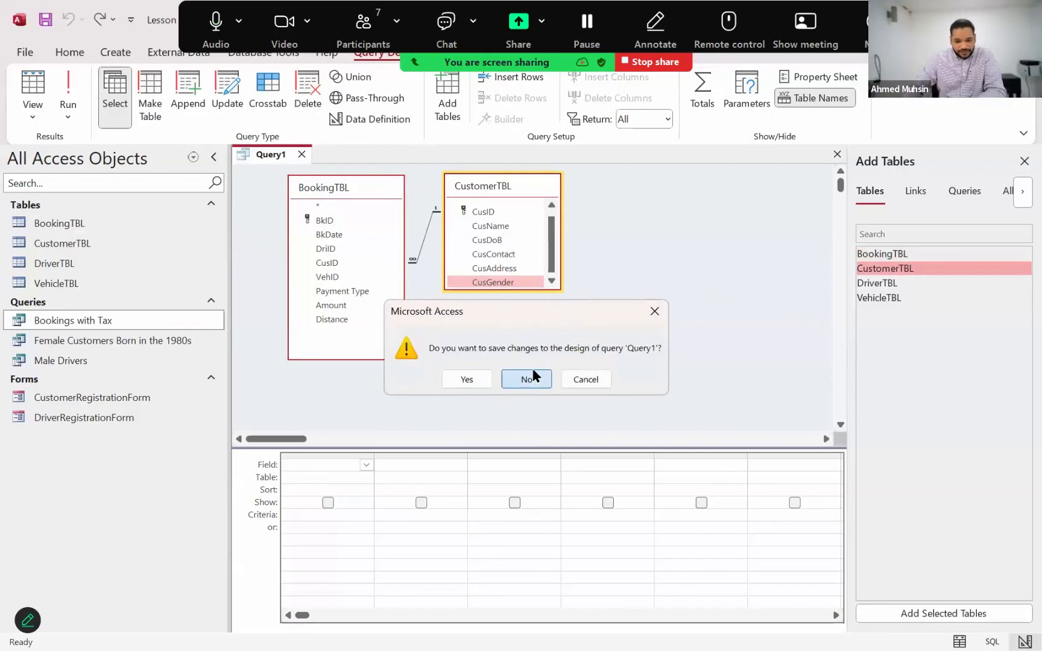
Create a new query in Design View from BookingTBL and CustomerTBL, adding the BkID and CusAddress fields
{"action": "left_click", "coordinate": [115, 53]}
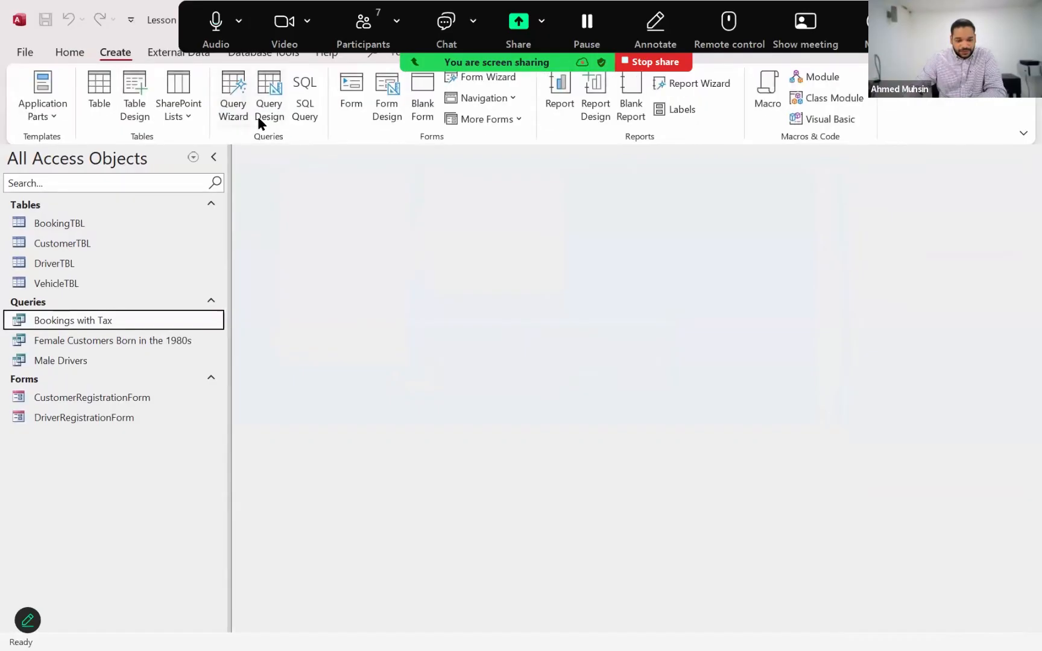
{"action": "left_click", "coordinate": [259, 115]}
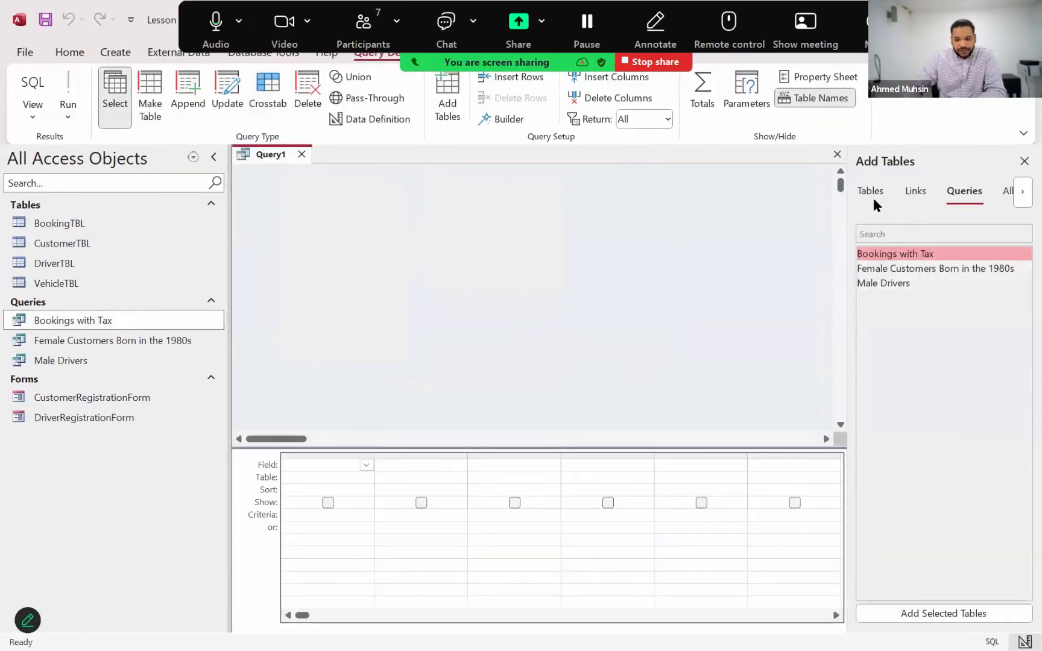
{"action": "left_click", "coordinate": [869, 191]}
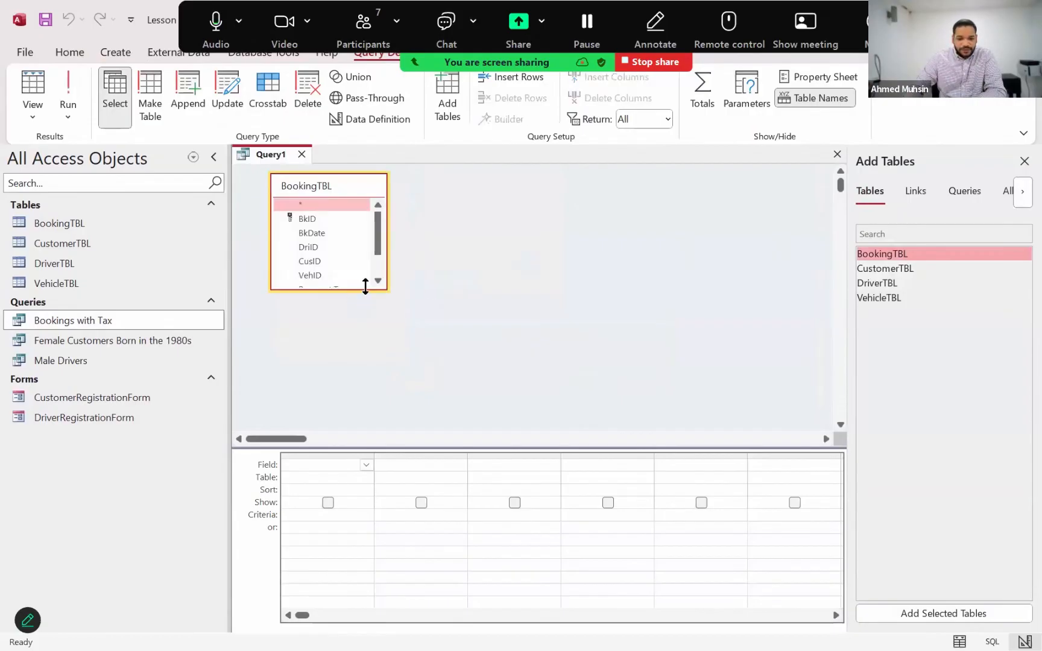
{"action": "left_click_drag", "start_coordinate": [364, 287], "coordinate": [365, 356]}
{"action": "double_click", "coordinate": [336, 219]}
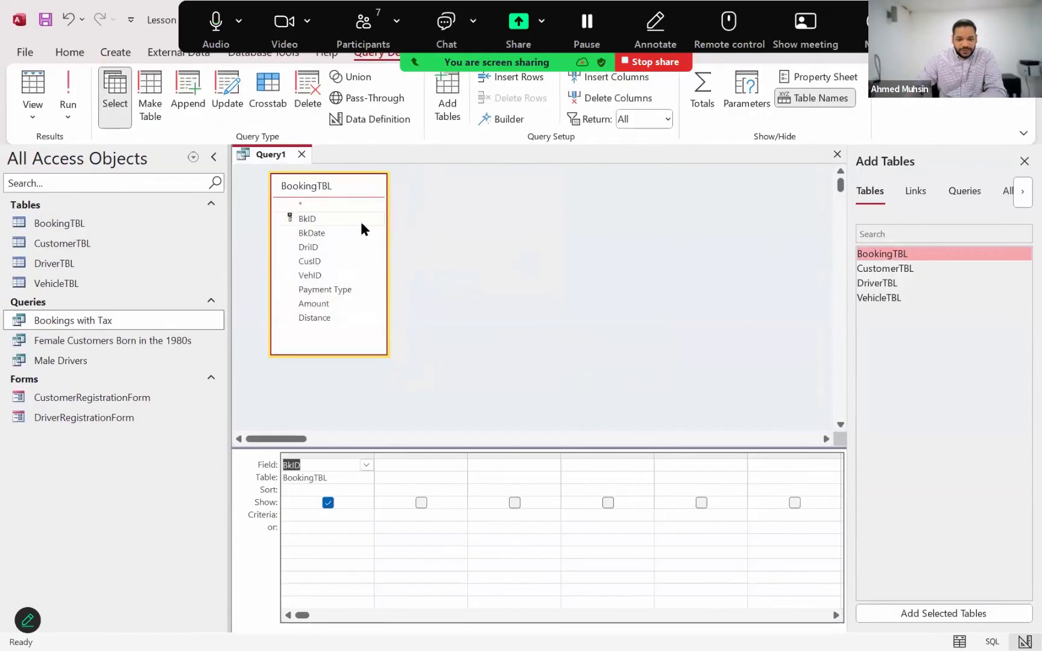
{"action": "double_click", "coordinate": [909, 269]}
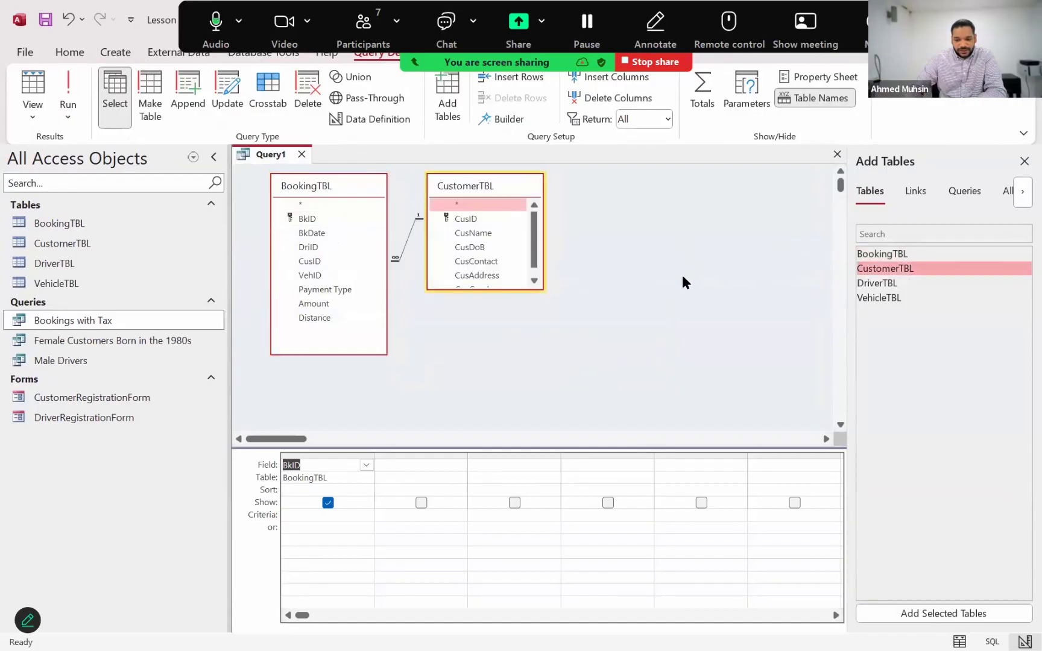
{"action": "double_click", "coordinate": [476, 275]}
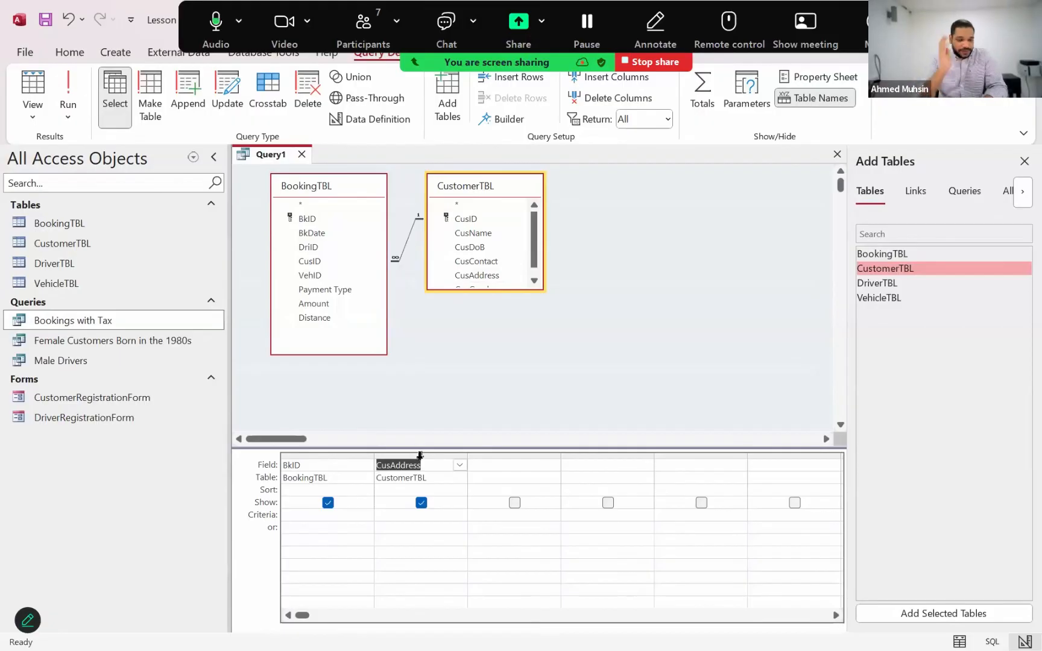
Run the query, browse the booking IDs with their addresses, and check the query requirement in the Lesson 1.txt notes
{"action": "left_click", "coordinate": [69, 91]}
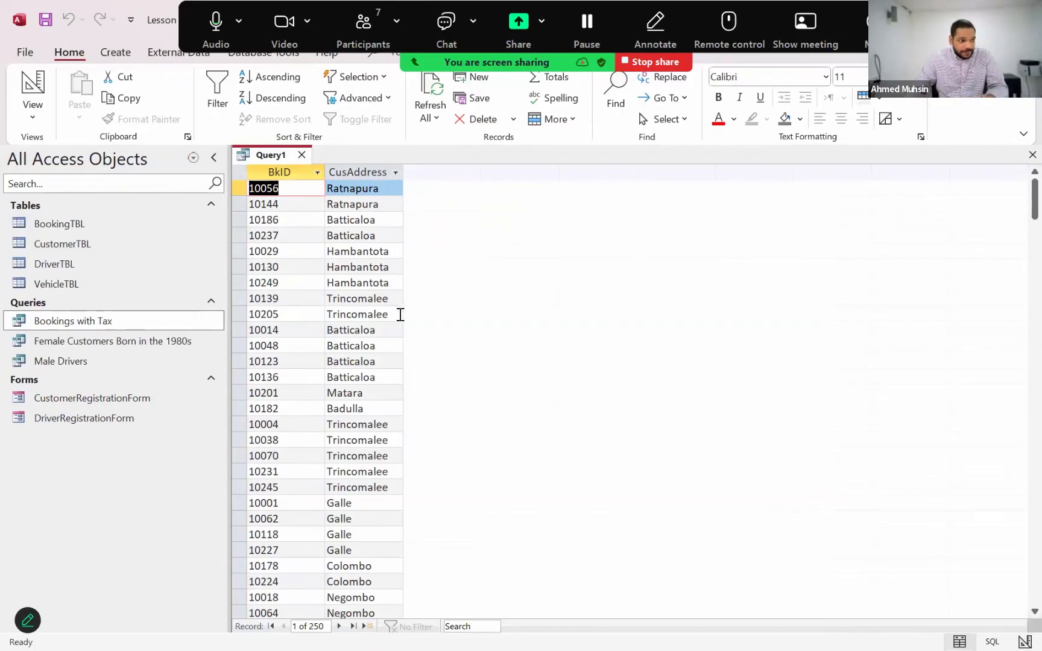
{"action": "scroll", "coordinate": [398, 308], "scroll_direction": "down", "scroll_amount": 11}
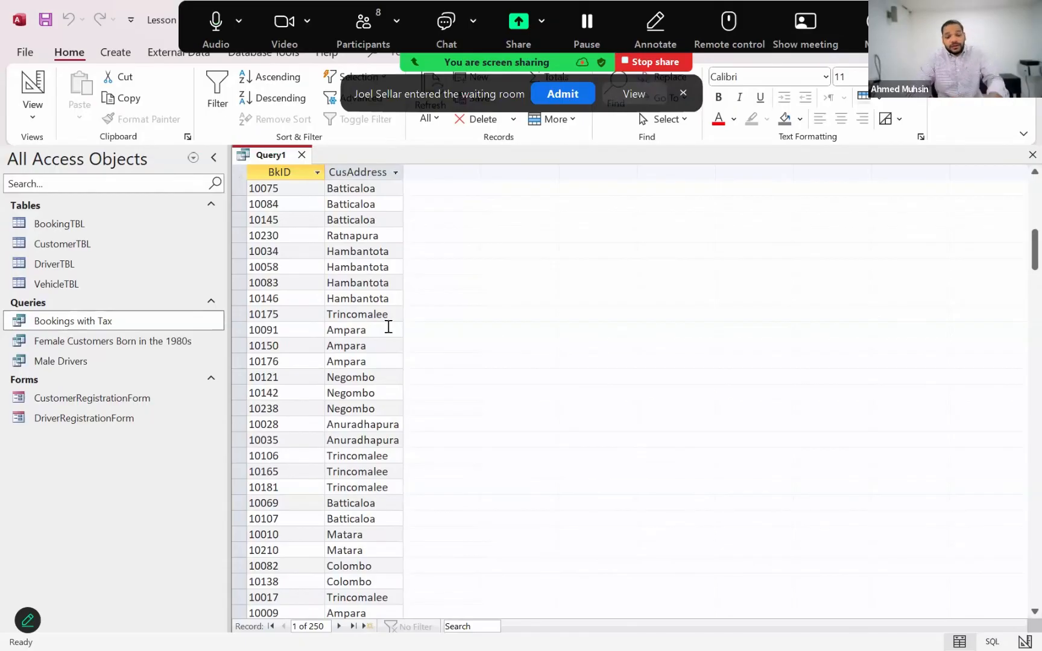
{"action": "key", "text": "alt+Tab"}
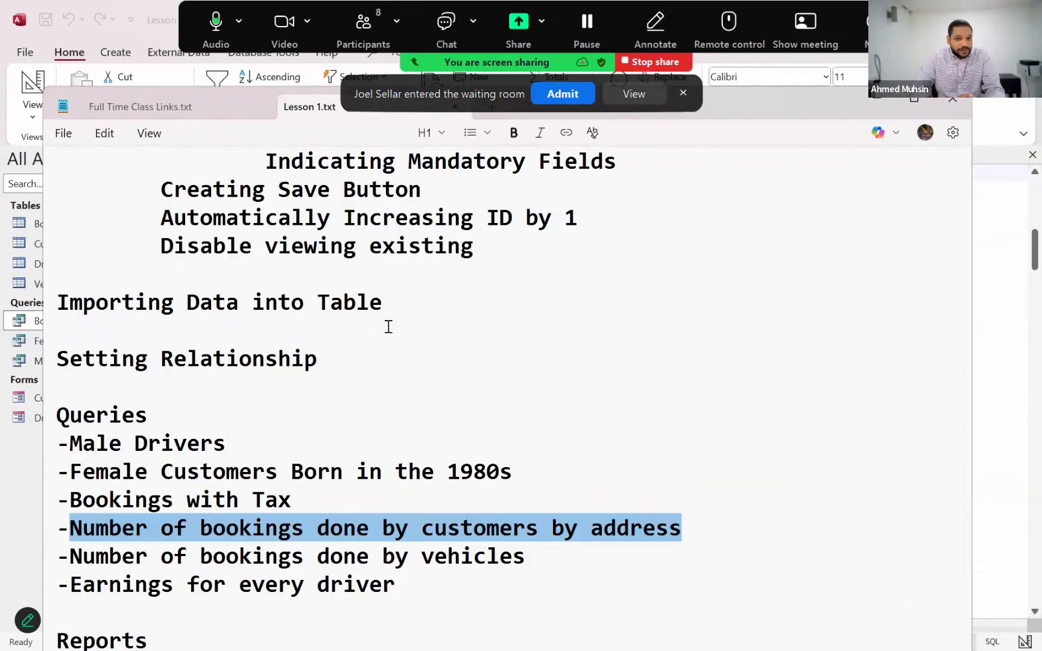
{"action": "key", "text": "alt+Tab"}
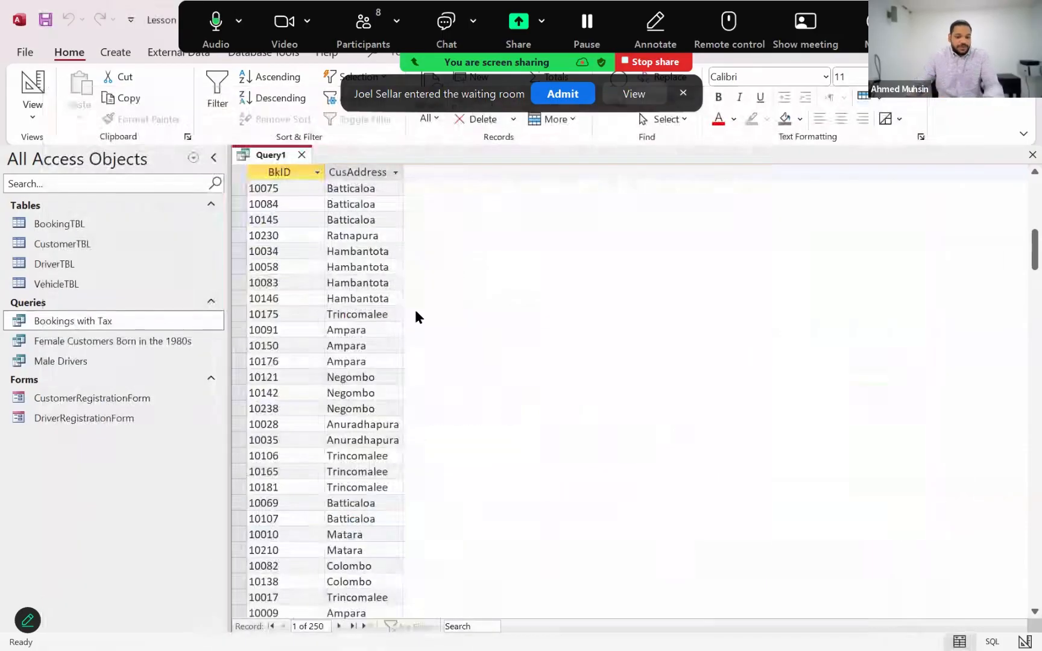
{"action": "scroll", "coordinate": [415, 309], "scroll_direction": "up", "scroll_amount": 4}
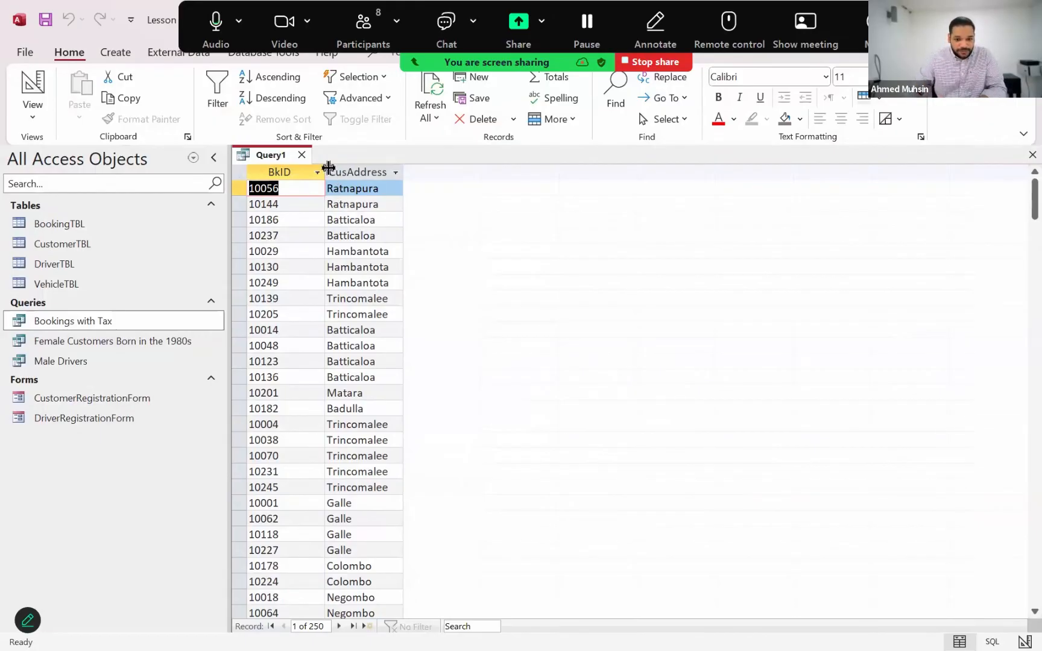
Widen the BkID and CusAddress columns in the query datasheet and look through the records
{"action": "left_click_drag", "start_coordinate": [325, 172], "coordinate": [348, 172]}
{"action": "left_click_drag", "start_coordinate": [426, 172], "coordinate": [498, 174]}
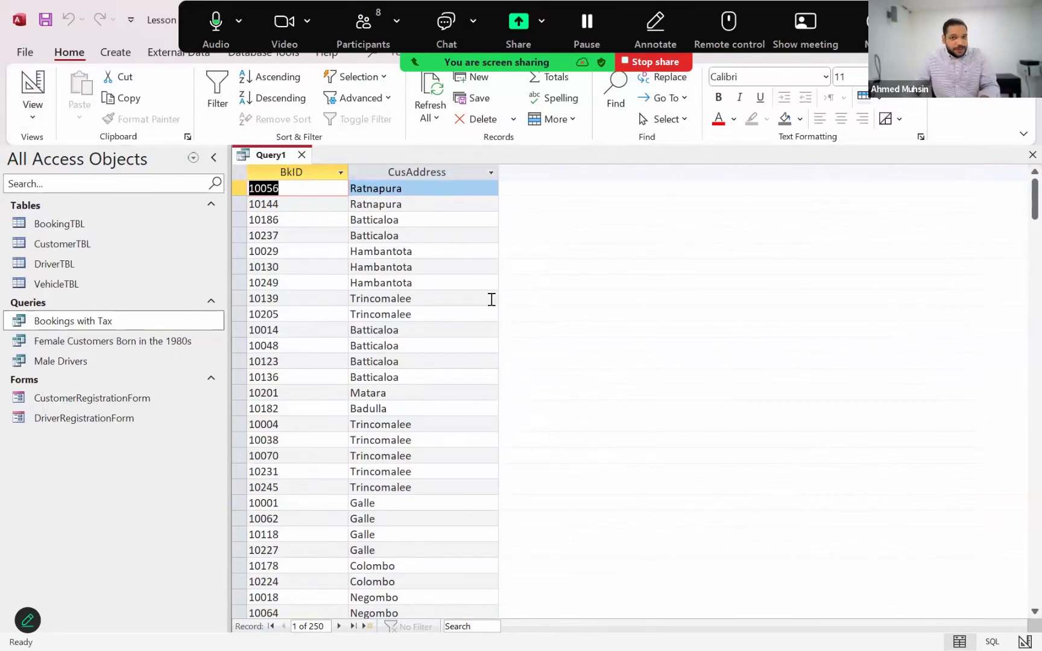
{"action": "scroll", "coordinate": [491, 298], "scroll_direction": "down", "scroll_amount": 1}
{"action": "scroll", "coordinate": [491, 298], "scroll_direction": "up", "scroll_amount": 1}
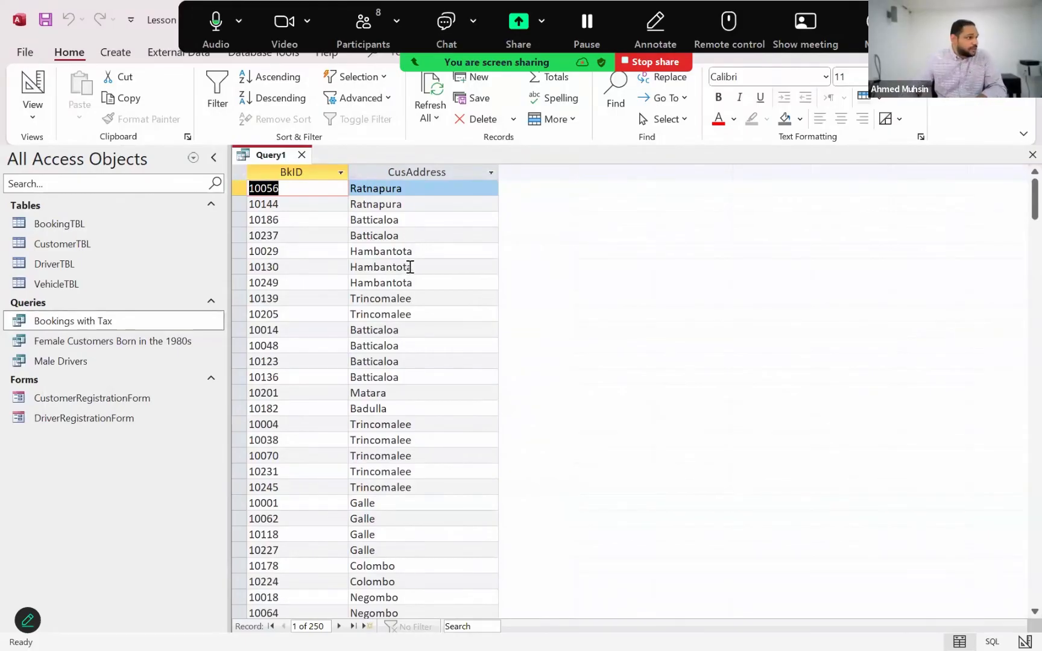
Return the query to Design View and sort the CusAddress field in ascending order
{"action": "left_click", "coordinate": [33, 115]}
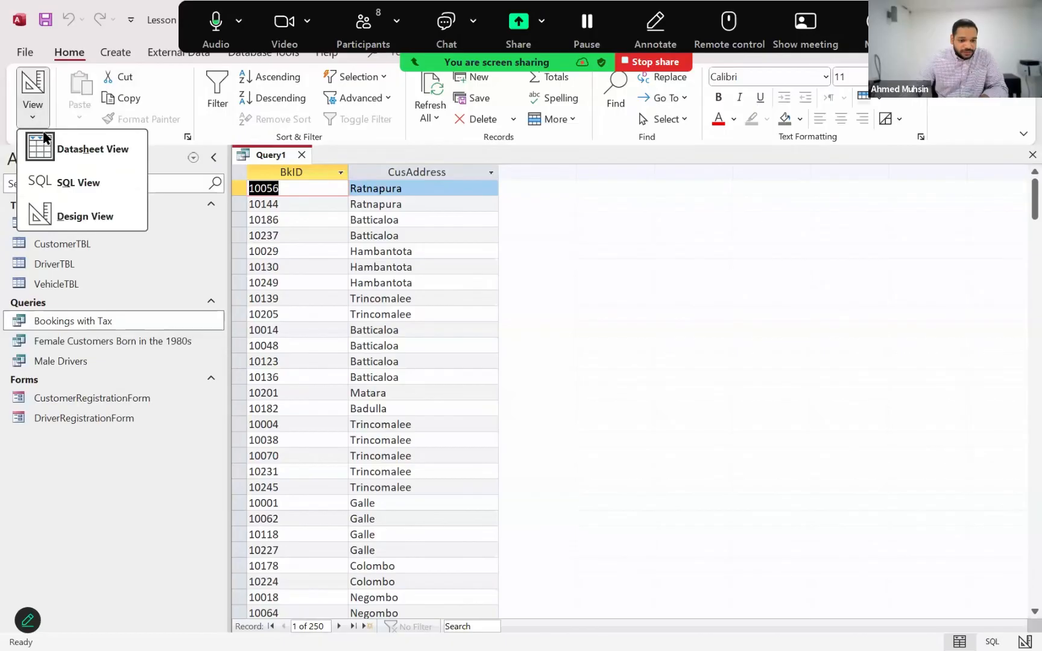
{"action": "left_click", "coordinate": [77, 218]}
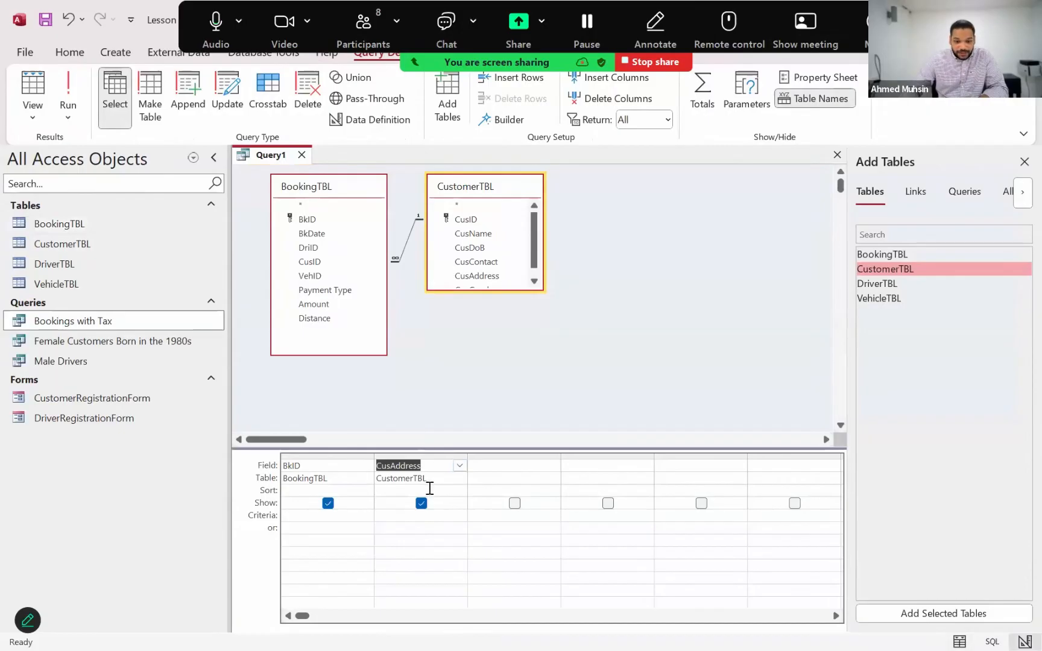
{"action": "left_click", "coordinate": [459, 491]}
{"action": "left_click", "coordinate": [460, 491]}
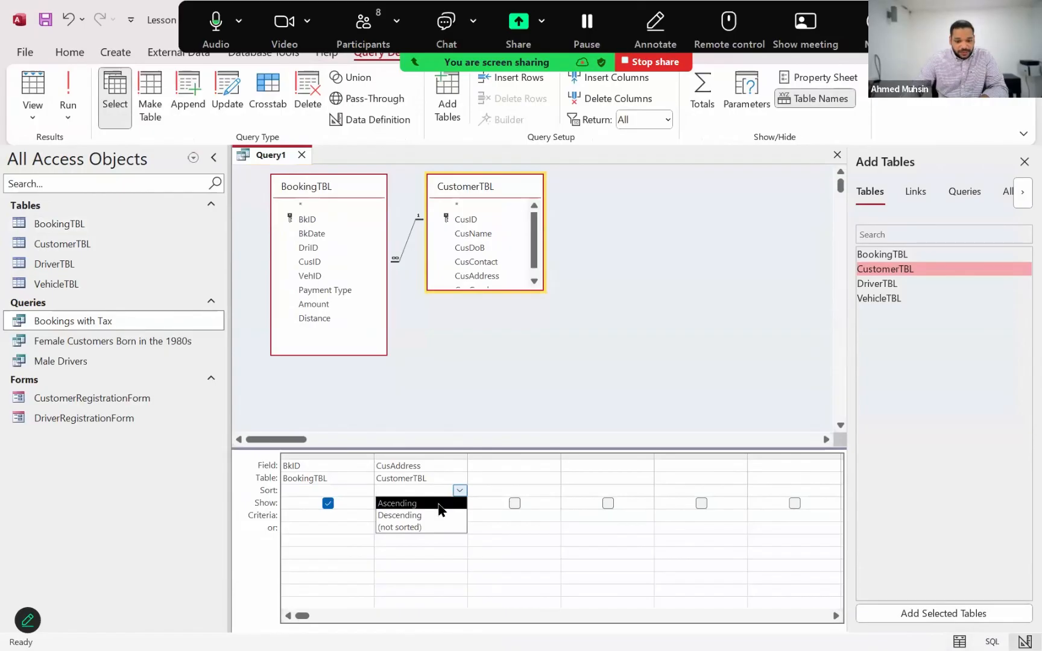
{"action": "left_click", "coordinate": [448, 501]}
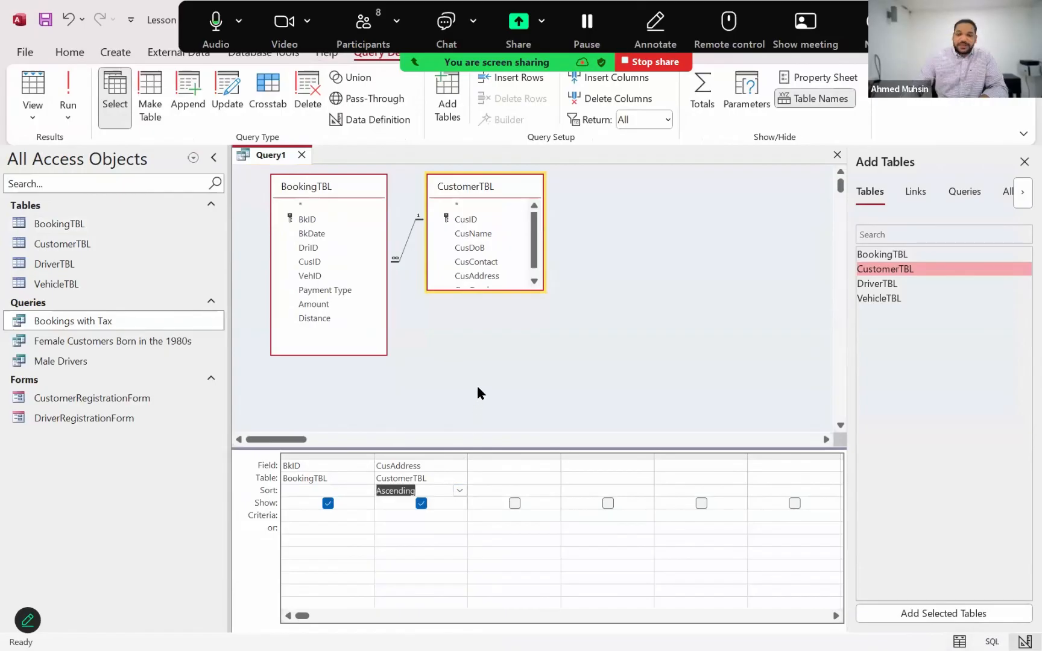
{"action": "left_click", "coordinate": [496, 329]}
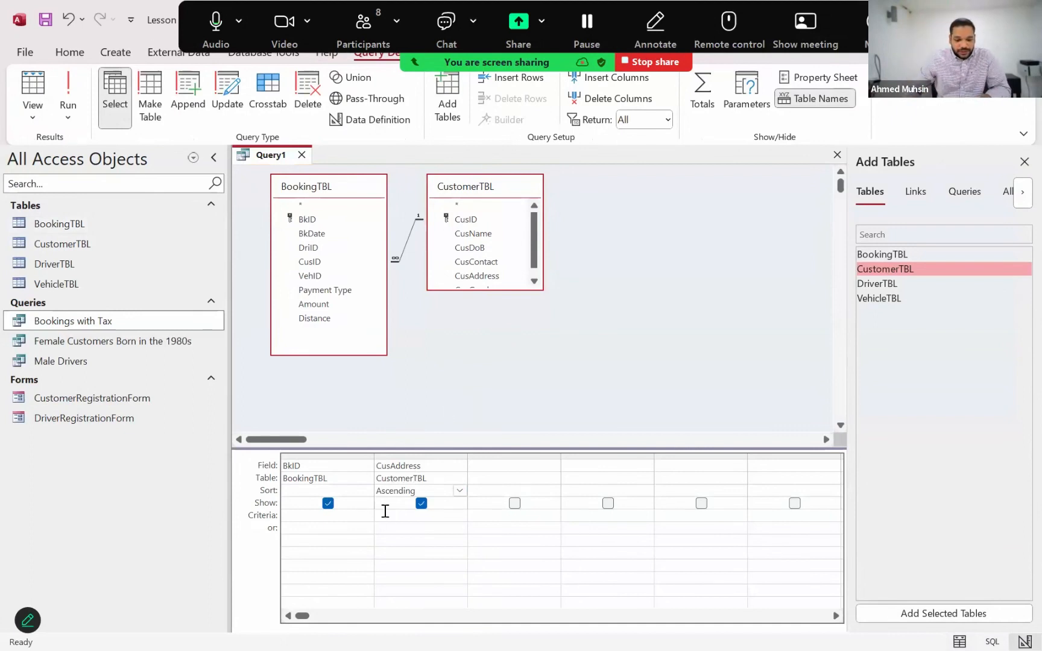
Run the sorted query and examine how the bookings are arranged by customer address
{"action": "left_click", "coordinate": [66, 85]}
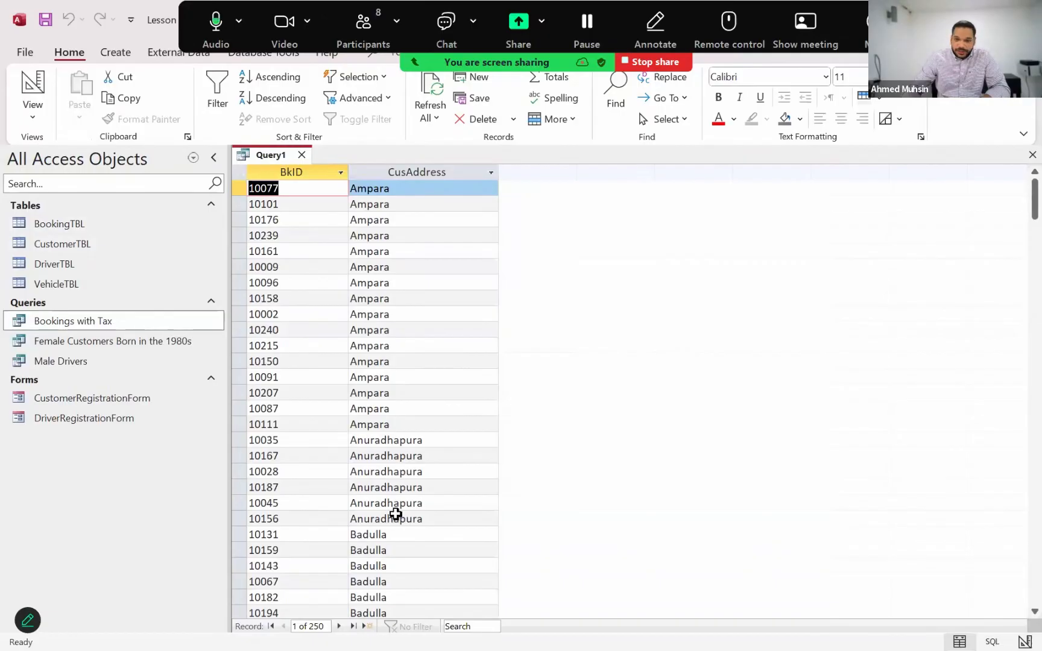
{"action": "scroll", "coordinate": [395, 513], "scroll_direction": "down", "scroll_amount": 2}
{"action": "scroll", "coordinate": [381, 467], "scroll_direction": "down", "scroll_amount": 4}
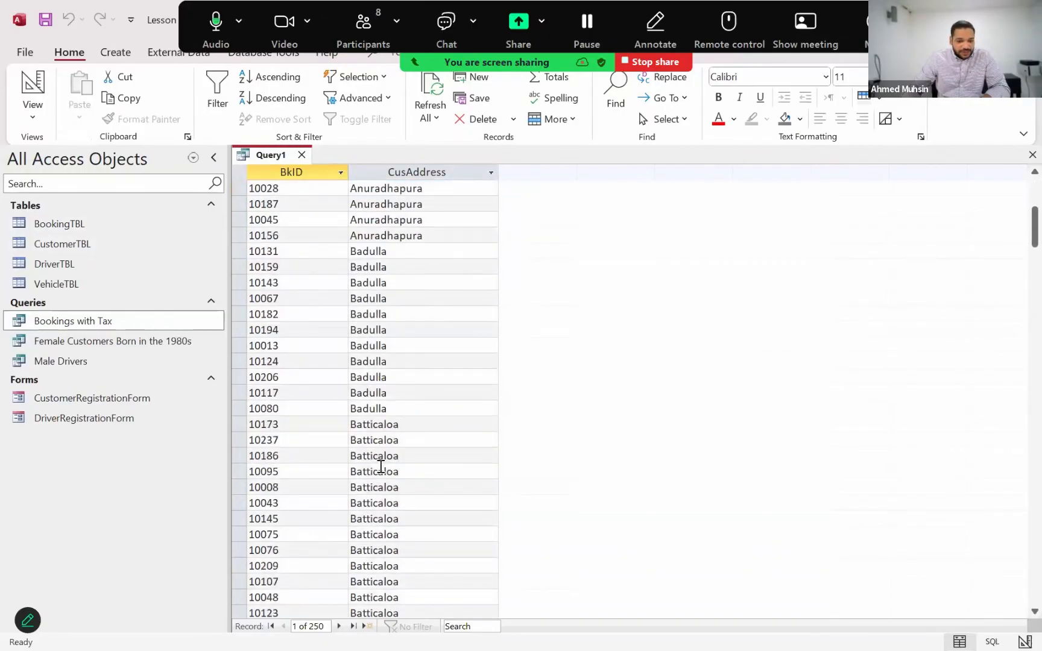
{"action": "scroll", "coordinate": [430, 425], "scroll_direction": "up", "scroll_amount": 6}
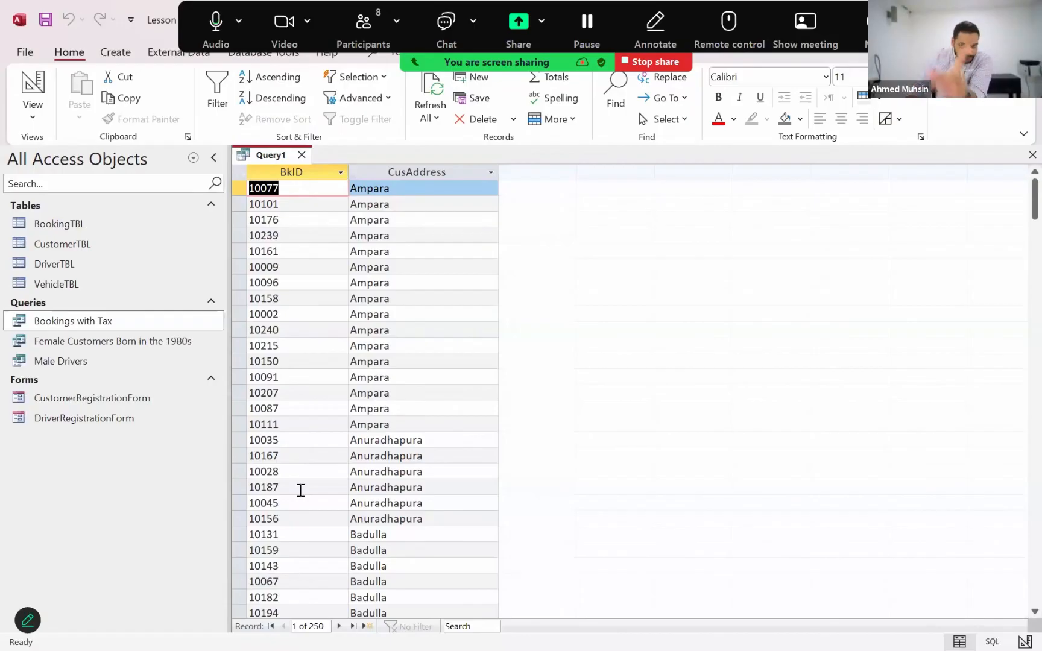
Return to Design View, enable Totals for the query, and set the total of BkID to Count
{"action": "left_click", "coordinate": [30, 116]}
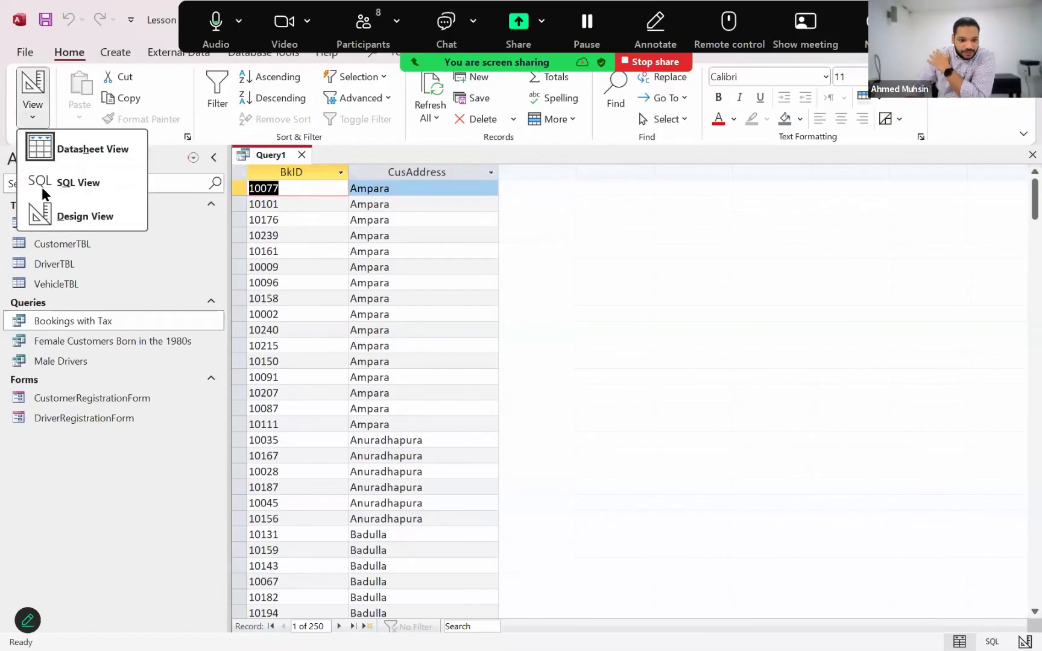
{"action": "left_click", "coordinate": [44, 217]}
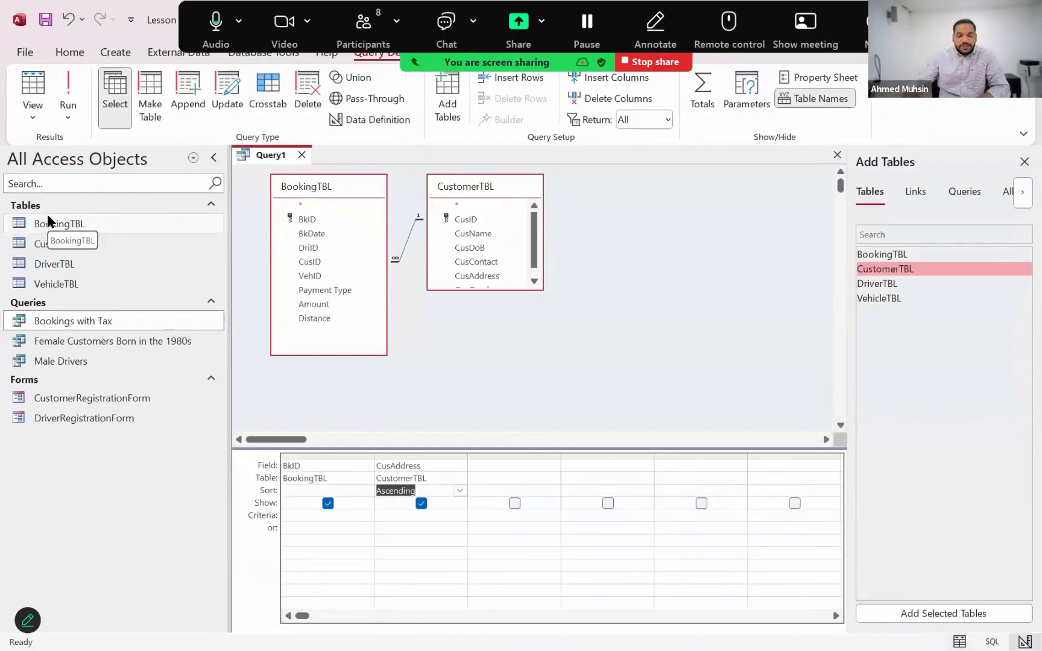
{"action": "left_click", "coordinate": [702, 114]}
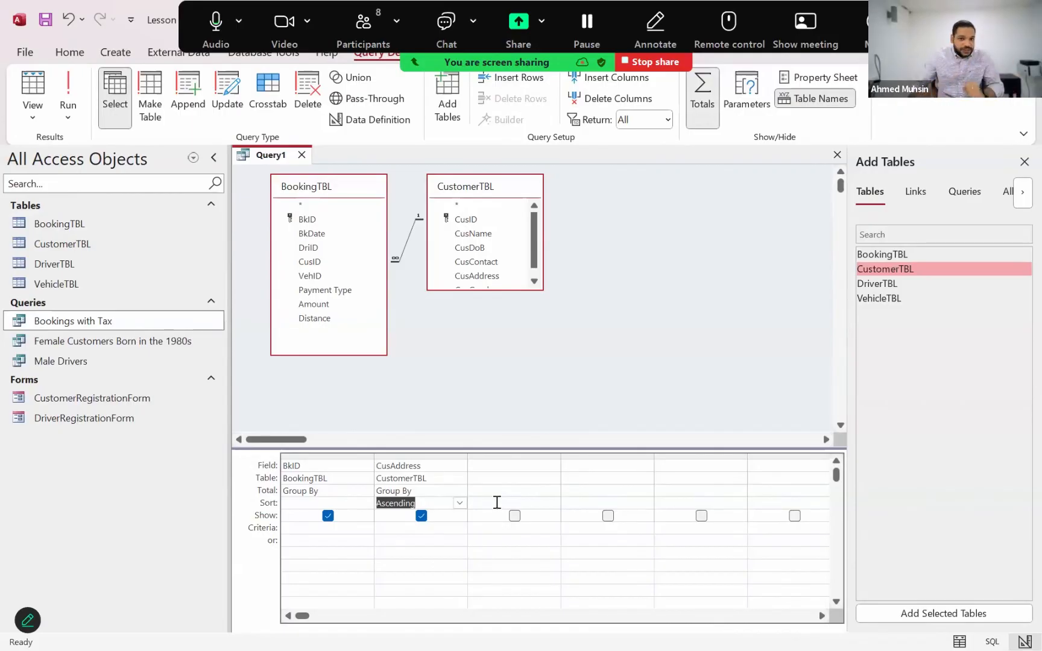
{"action": "left_click", "coordinate": [349, 491]}
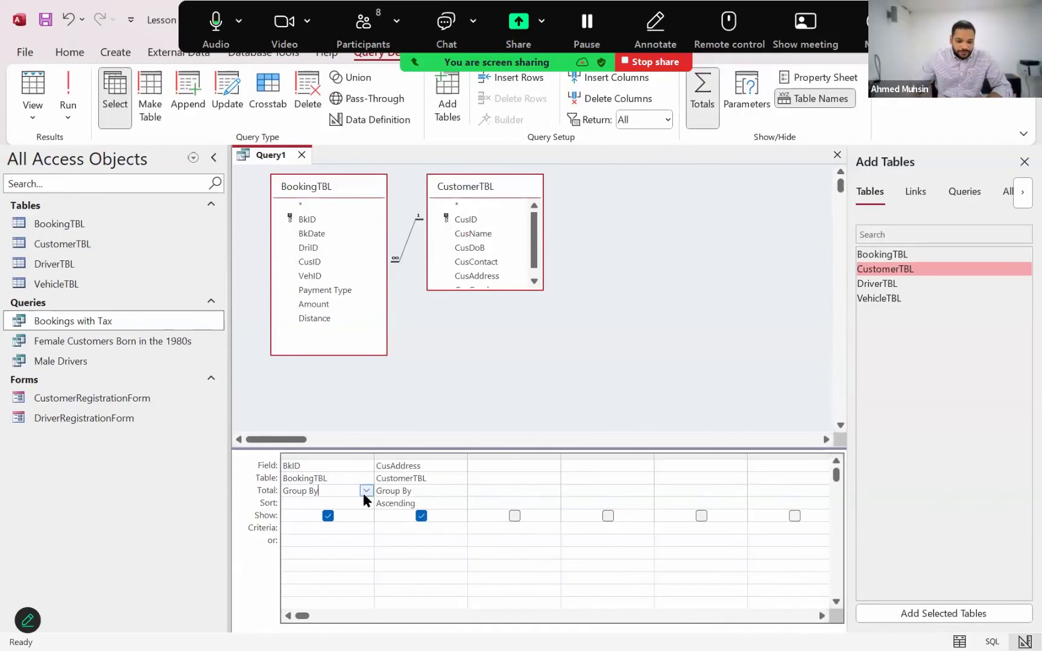
{"action": "left_click", "coordinate": [365, 490]}
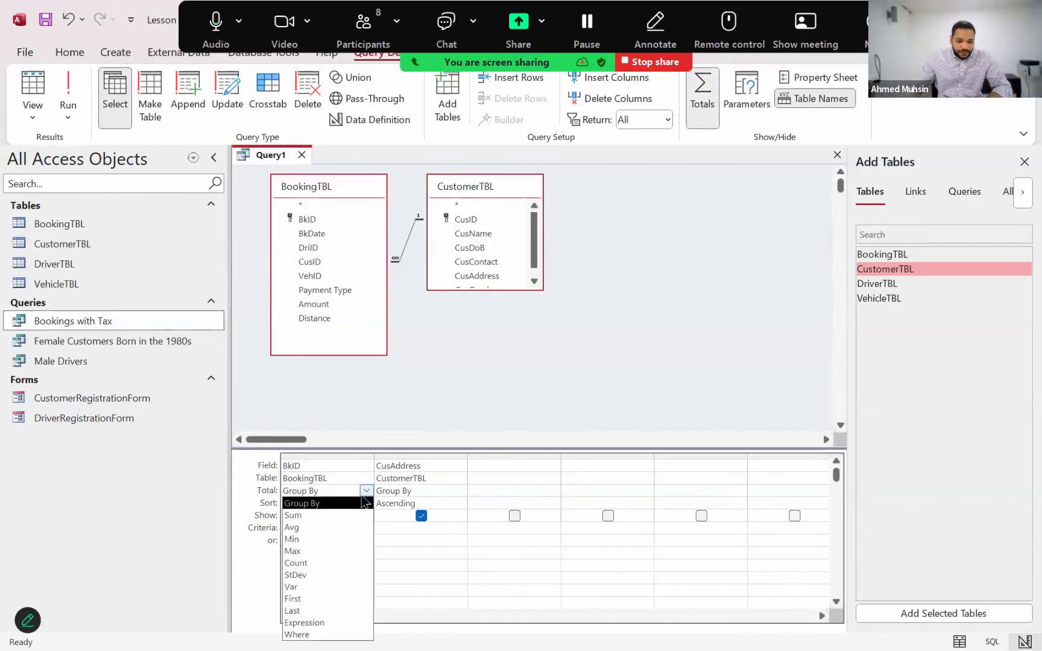
{"action": "left_click", "coordinate": [330, 563]}
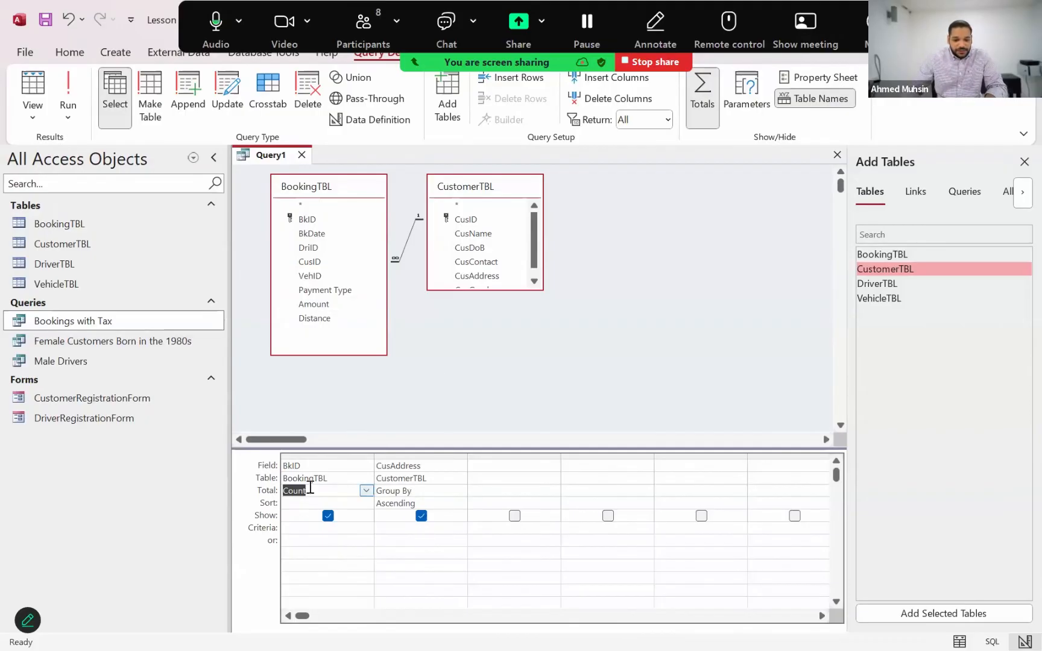
Run the totals query and examine the booking count for each customer address
{"action": "left_click", "coordinate": [66, 90]}
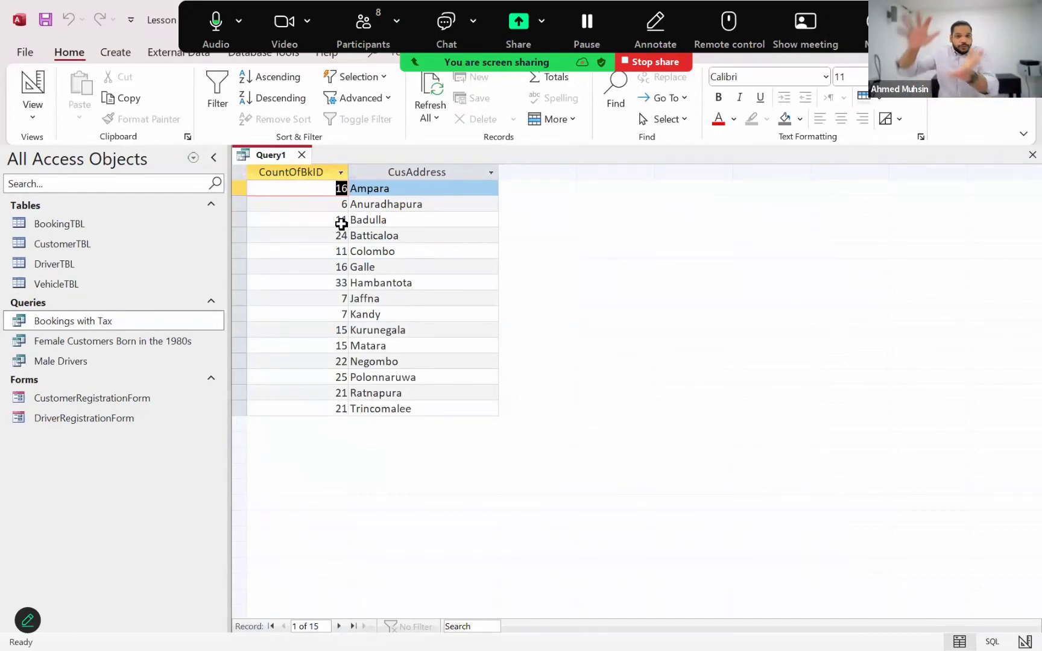
{"action": "left_click", "coordinate": [337, 192]}
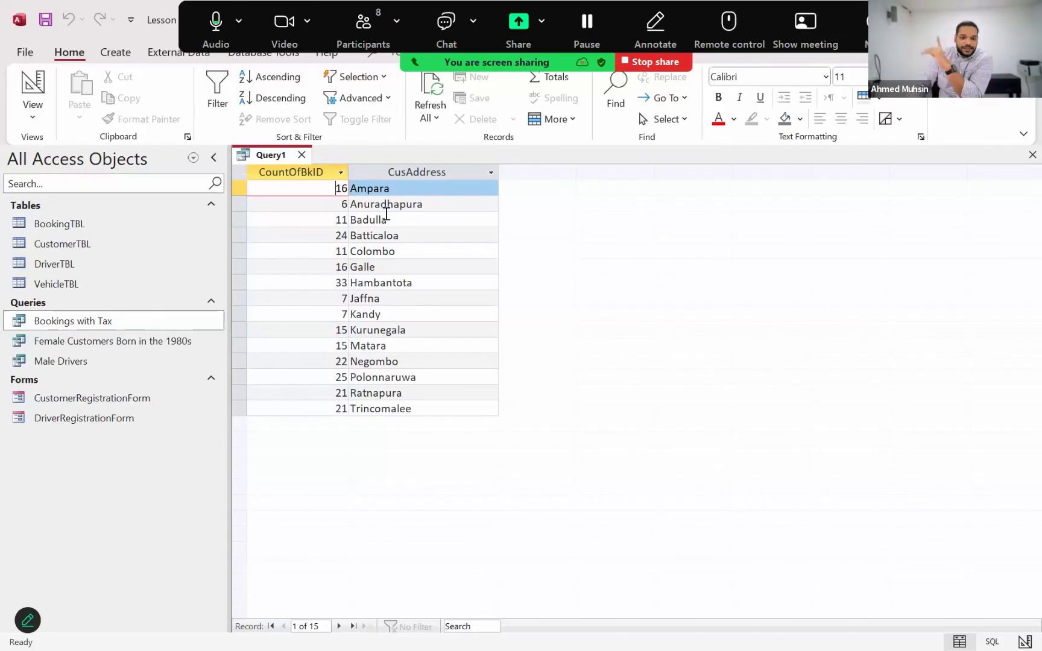
{"action": "left_click_drag", "start_coordinate": [391, 219], "coordinate": [355, 270]}
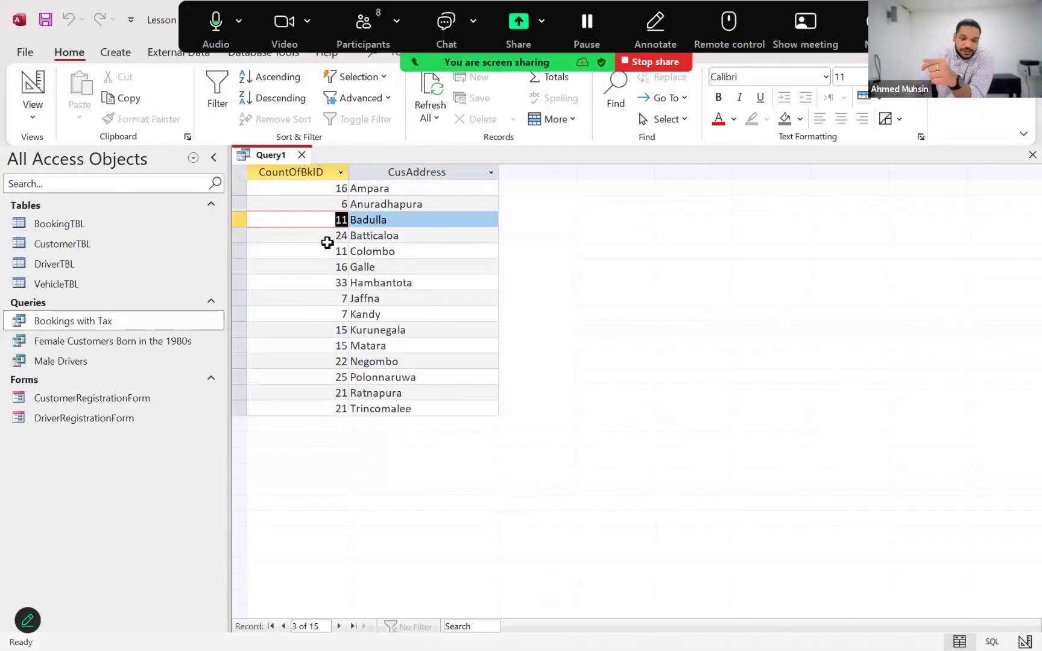
Return to Design View and set the sort of the CusAddress field to (not sorted)
{"action": "left_click", "coordinate": [31, 113]}
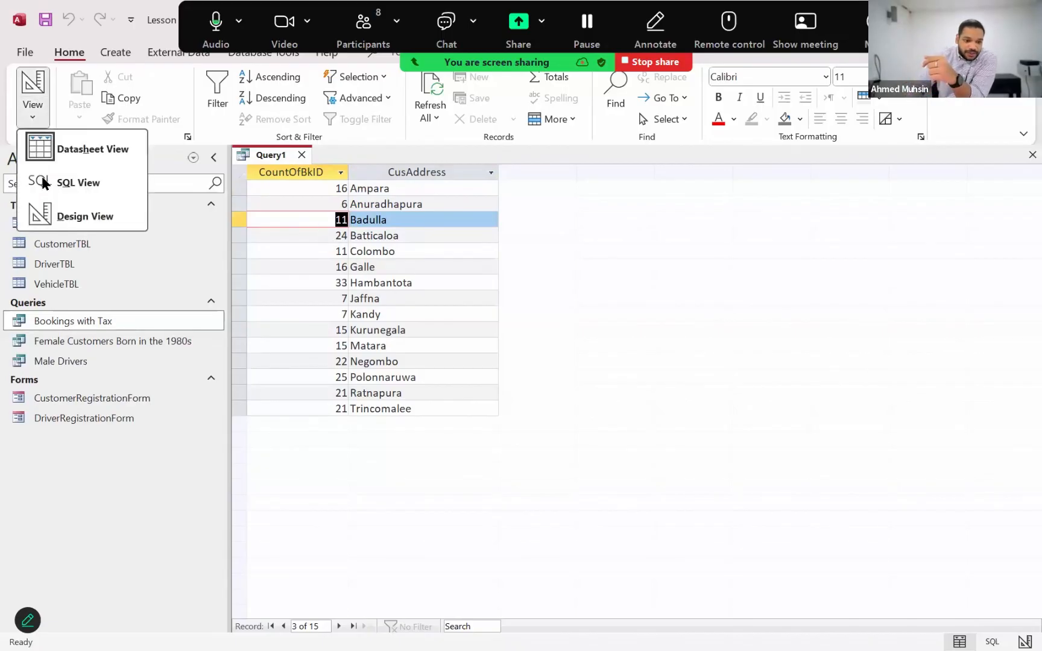
{"action": "left_click", "coordinate": [47, 218]}
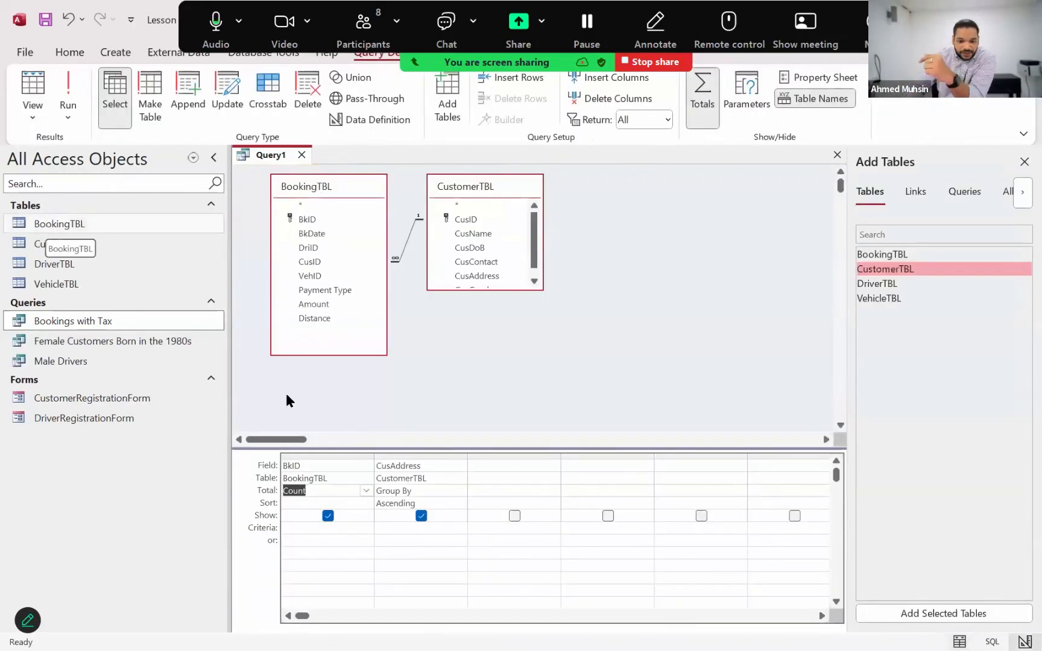
{"action": "left_click", "coordinate": [399, 503]}
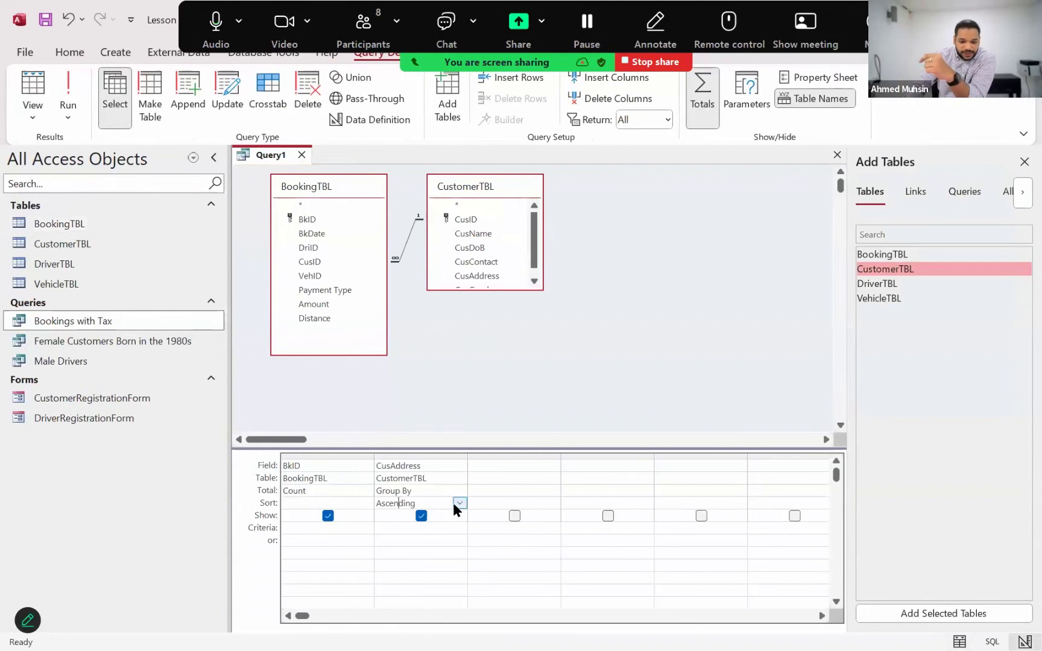
{"action": "left_click", "coordinate": [456, 504]}
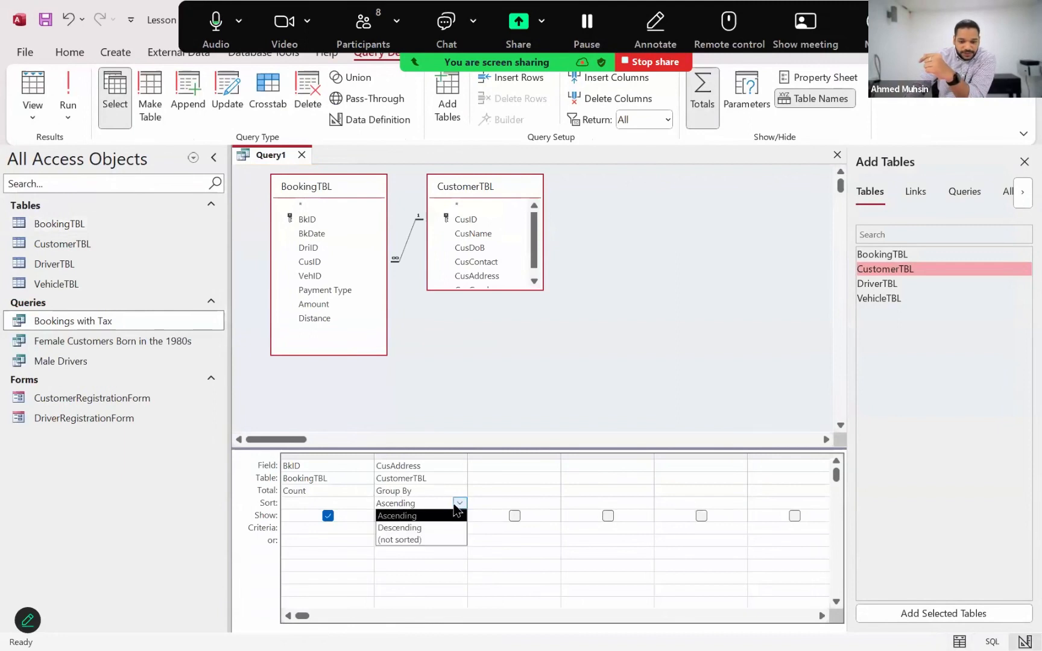
{"action": "left_click", "coordinate": [428, 540]}
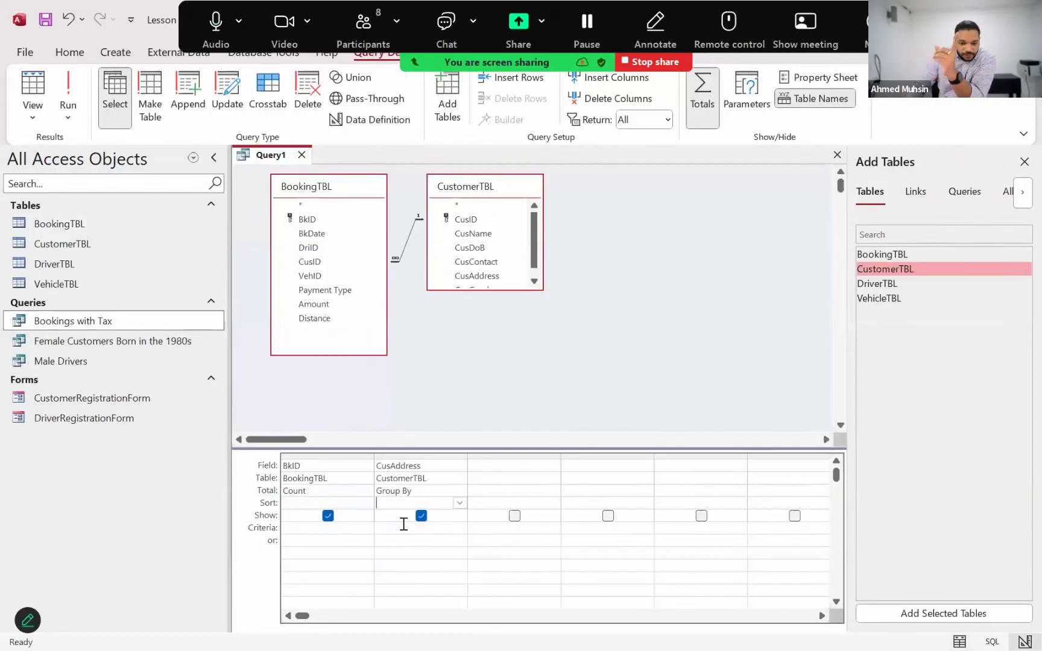
Set the sort of the counted BkID field to Descending and run the query
{"action": "left_click", "coordinate": [354, 504]}
{"action": "left_click", "coordinate": [365, 503]}
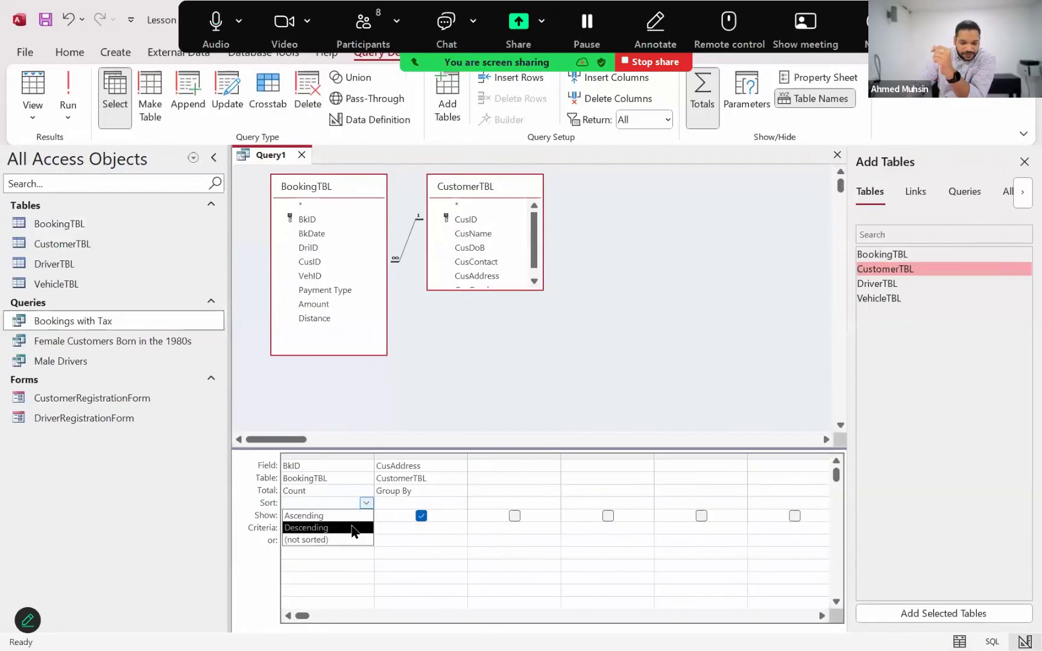
{"action": "left_click", "coordinate": [352, 529]}
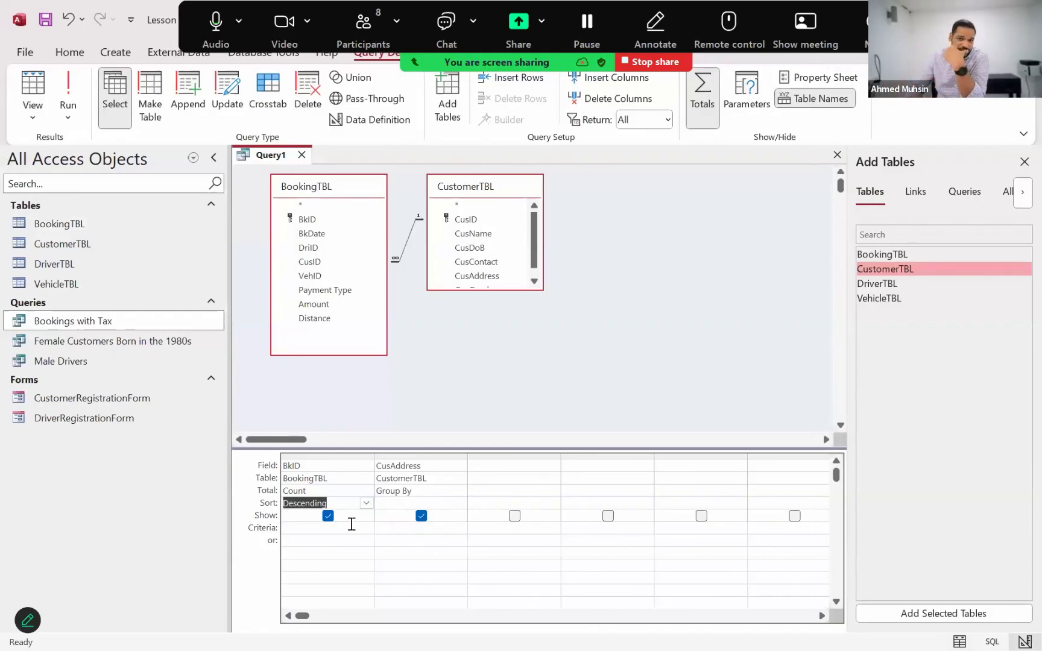
{"action": "left_click", "coordinate": [68, 90]}
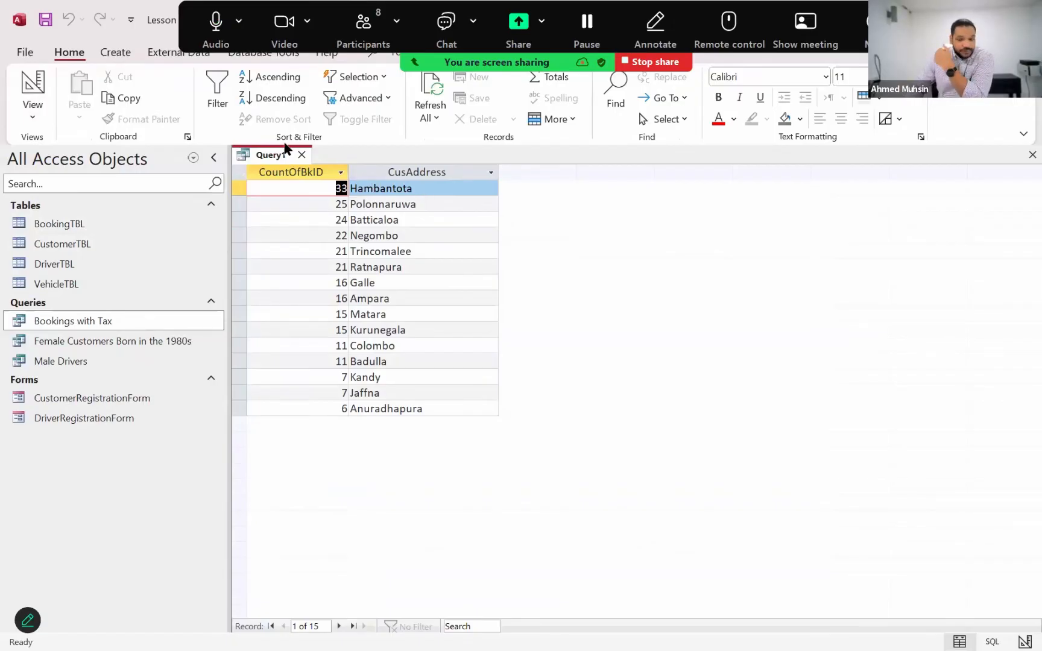
Return to Design View and save the query as No Of Bookings By Address
{"action": "left_click", "coordinate": [30, 118]}
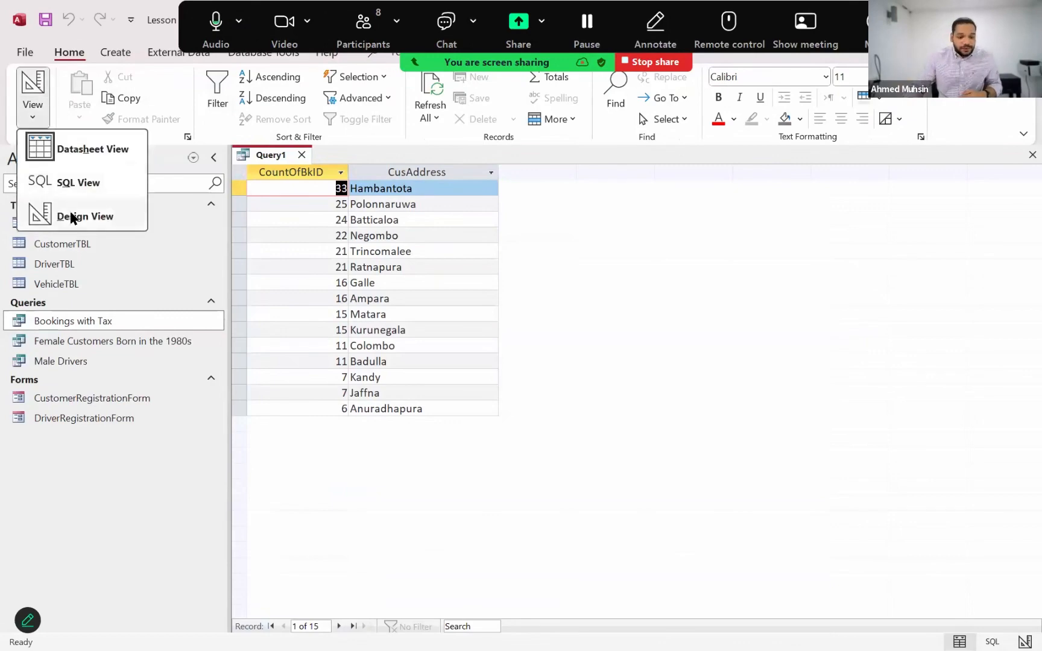
{"action": "left_click", "coordinate": [68, 214]}
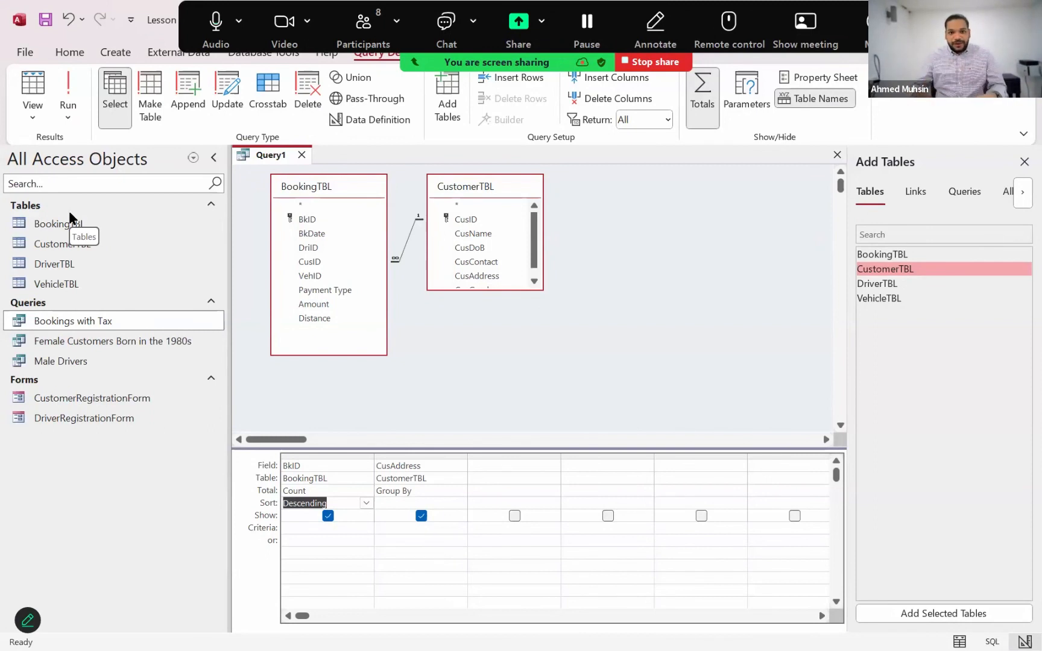
{"action": "left_click", "coordinate": [45, 21]}
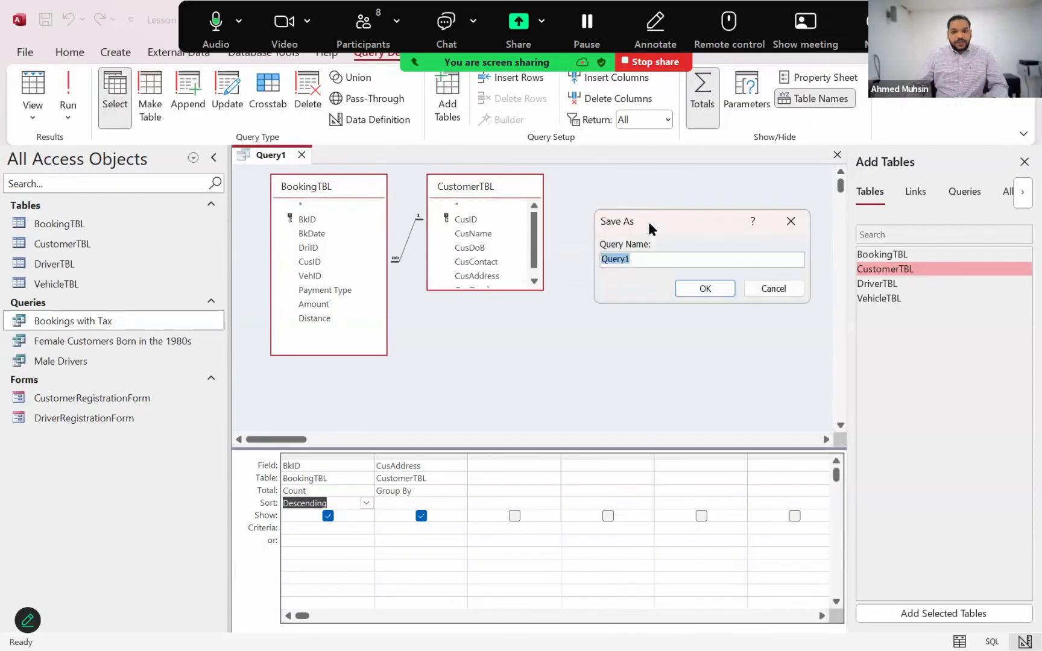
{"action": "type", "text": "NoOf"}
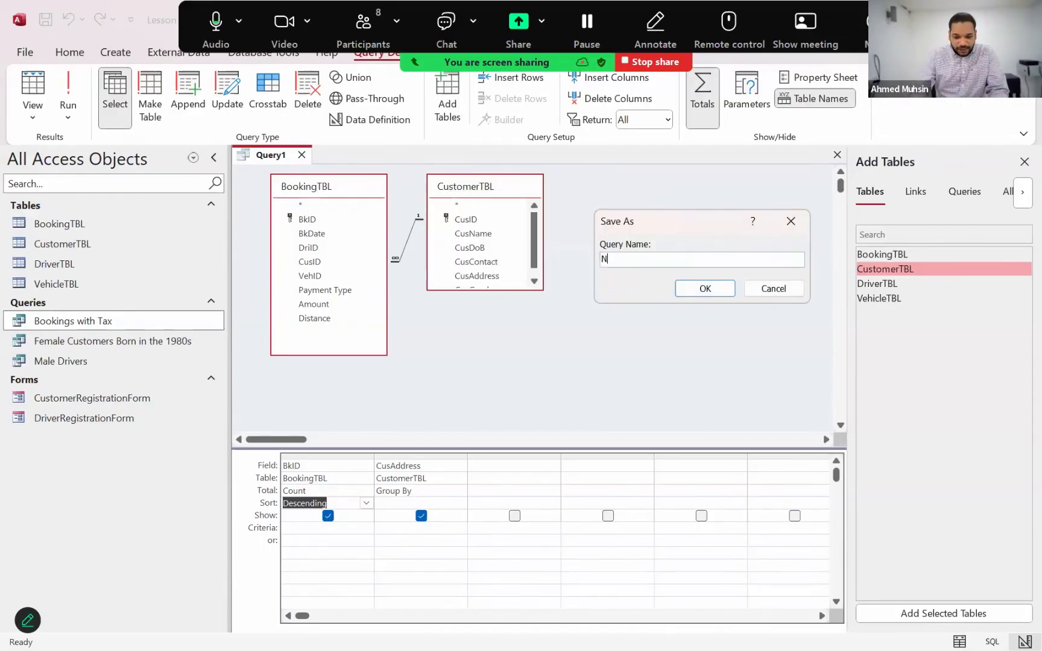
{"action": "key", "text": "BackSpace"}
{"action": "key", "text": "BackSpace"}
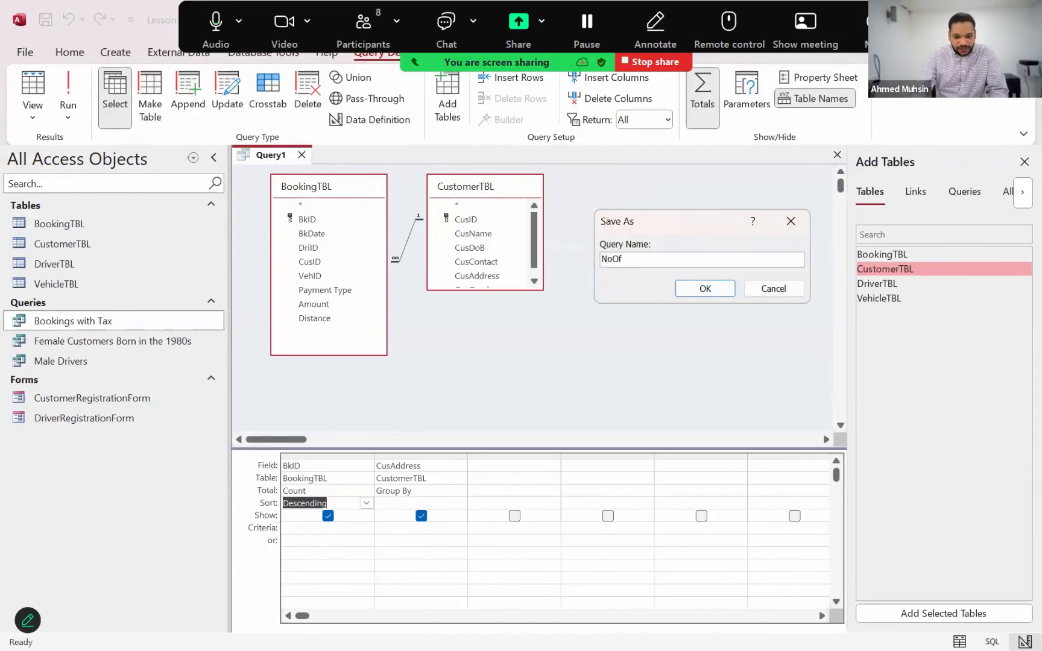
{"action": "type", "text": "Of Bookings By Address"}
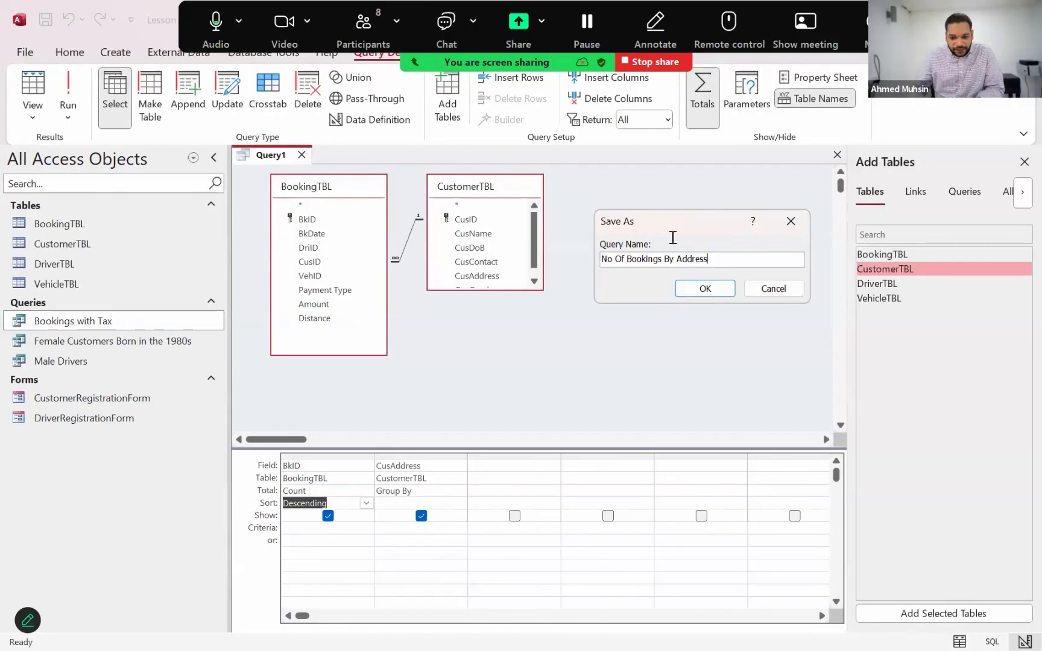
{"action": "left_click", "coordinate": [683, 288]}
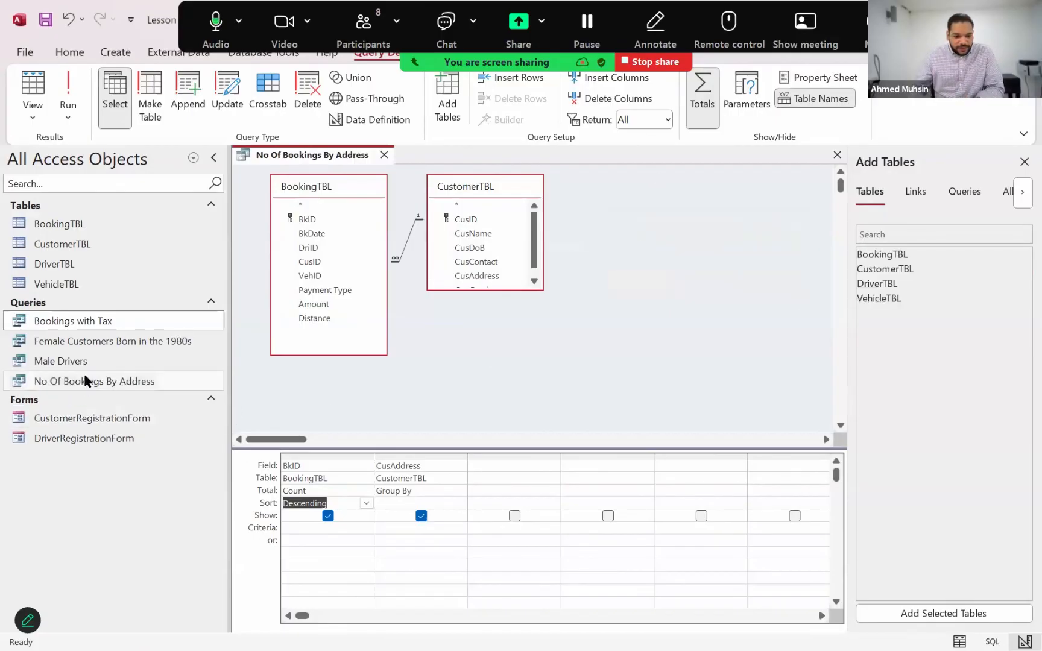
{"action": "left_click", "coordinate": [86, 378]}
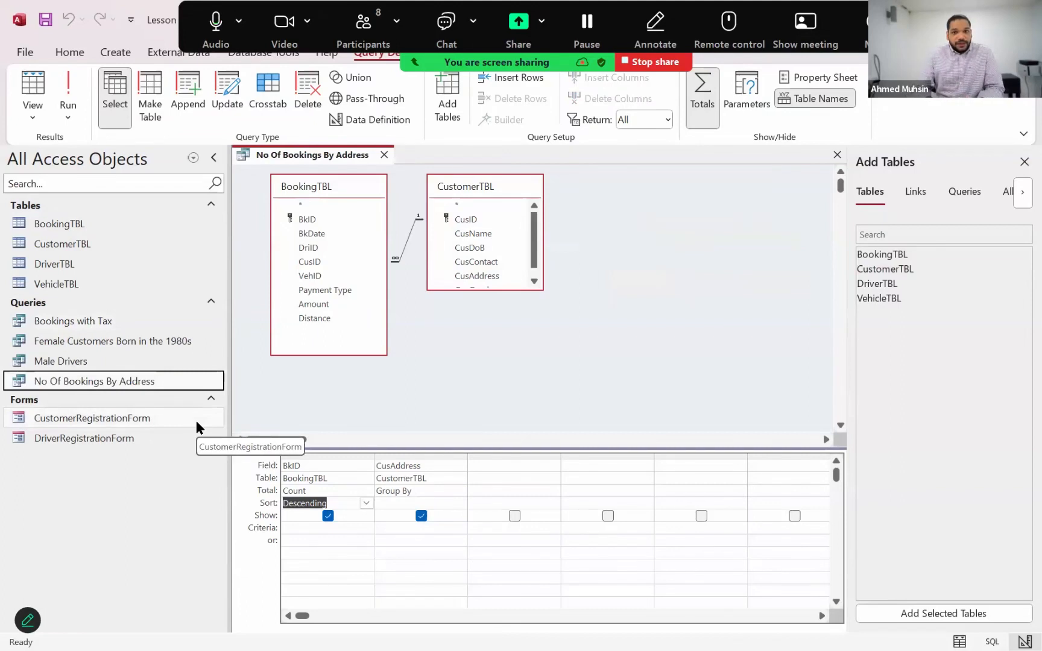
Open VehicleTBL, check the query list in the Lesson 1.txt notes in Notepad, and return to Access
{"action": "left_click", "coordinate": [61, 282]}
{"action": "double_click", "coordinate": [61, 282]}
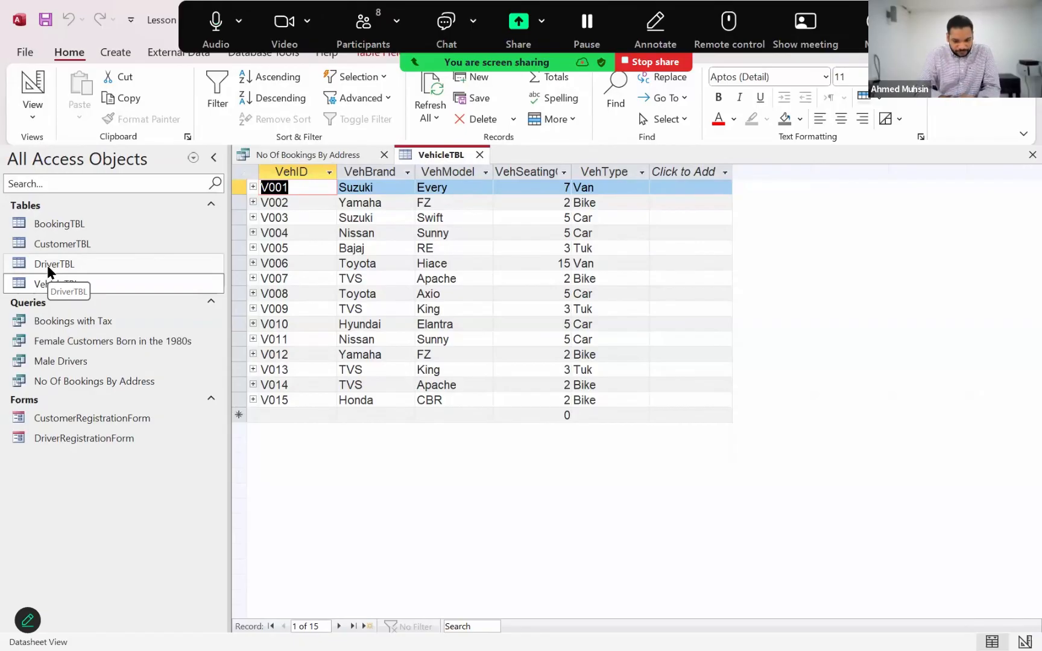
{"action": "key", "text": "alt+Tab"}
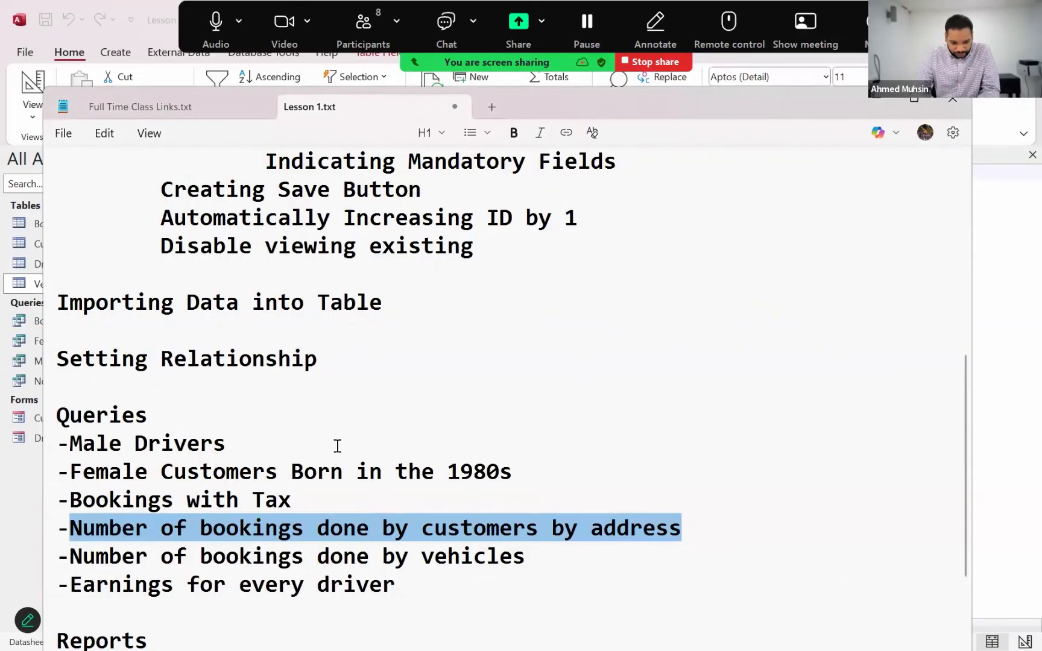
{"action": "left_click", "coordinate": [356, 556]}
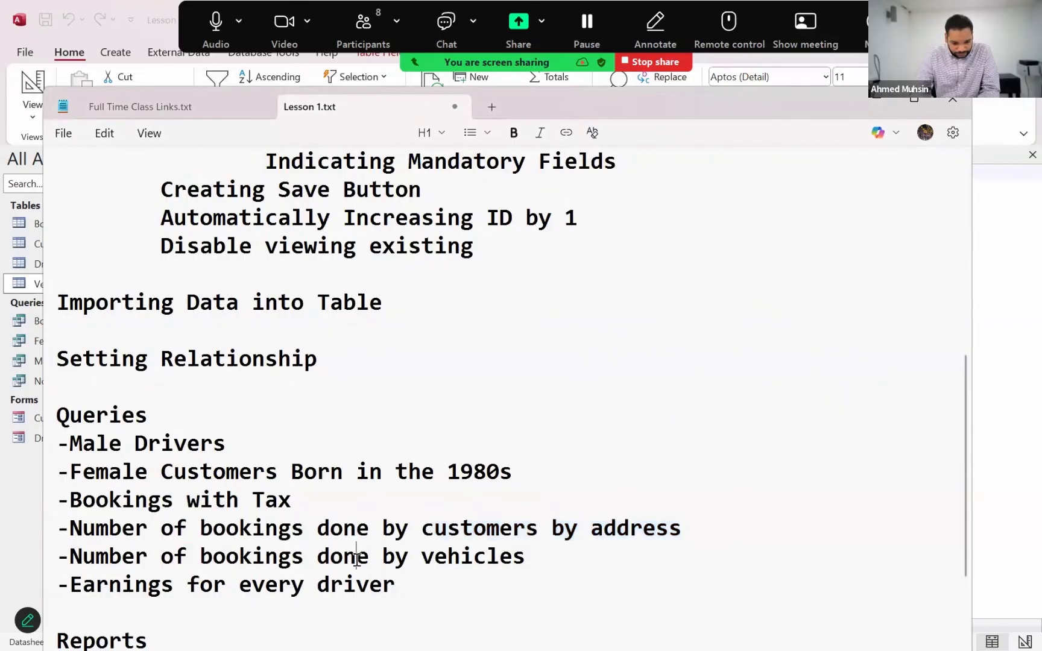
{"action": "left_click", "coordinate": [412, 594]}
{"action": "key", "text": "alt+Tab"}
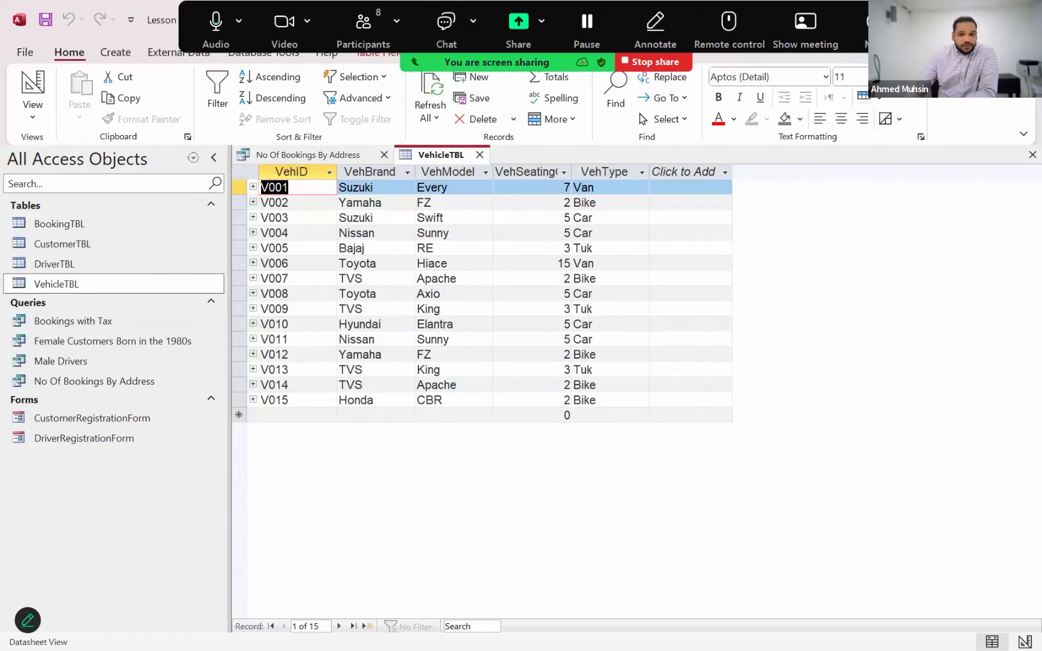
Create a new query design from BookingTBL and VehicleTBL with the fields BkID and VehType
{"action": "left_click", "coordinate": [115, 52]}
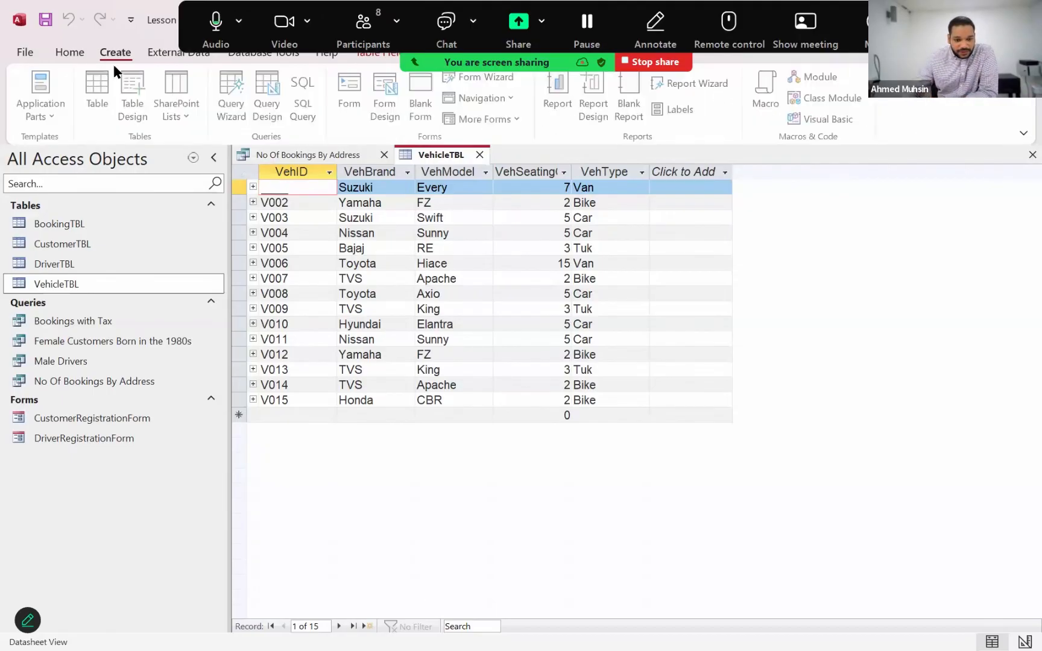
{"action": "left_click", "coordinate": [260, 116]}
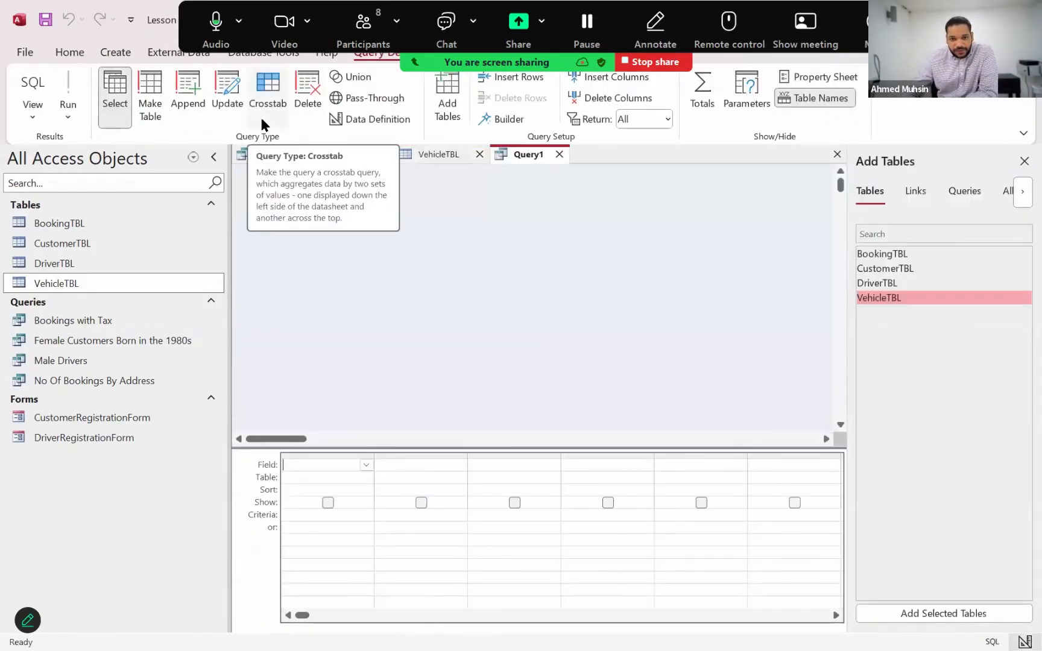
{"action": "double_click", "coordinate": [903, 256]}
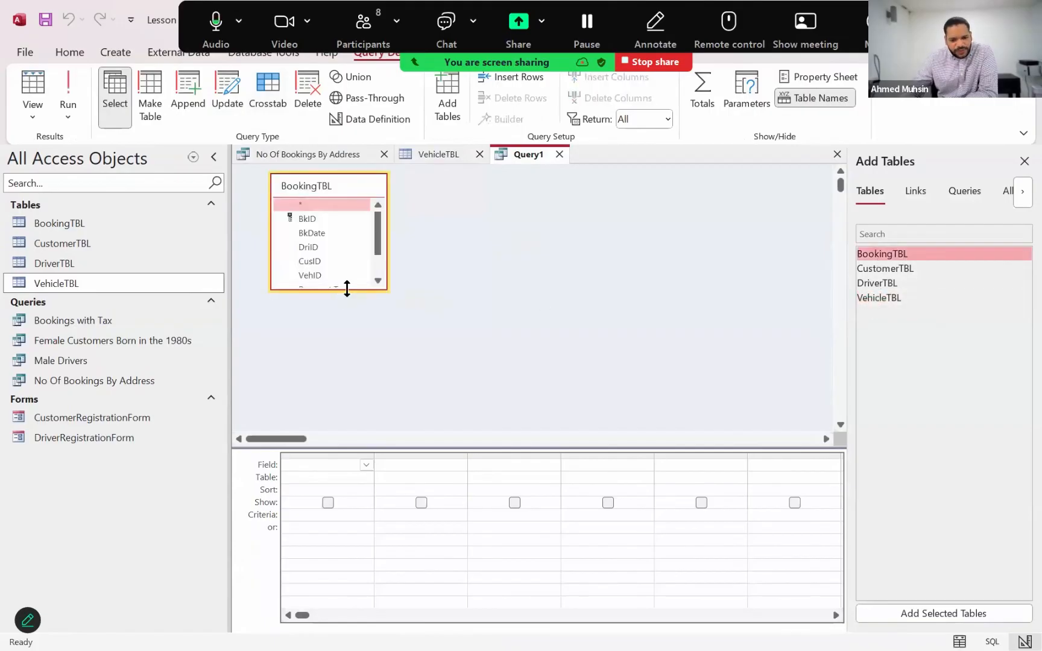
{"action": "left_click_drag", "start_coordinate": [348, 289], "coordinate": [350, 363]}
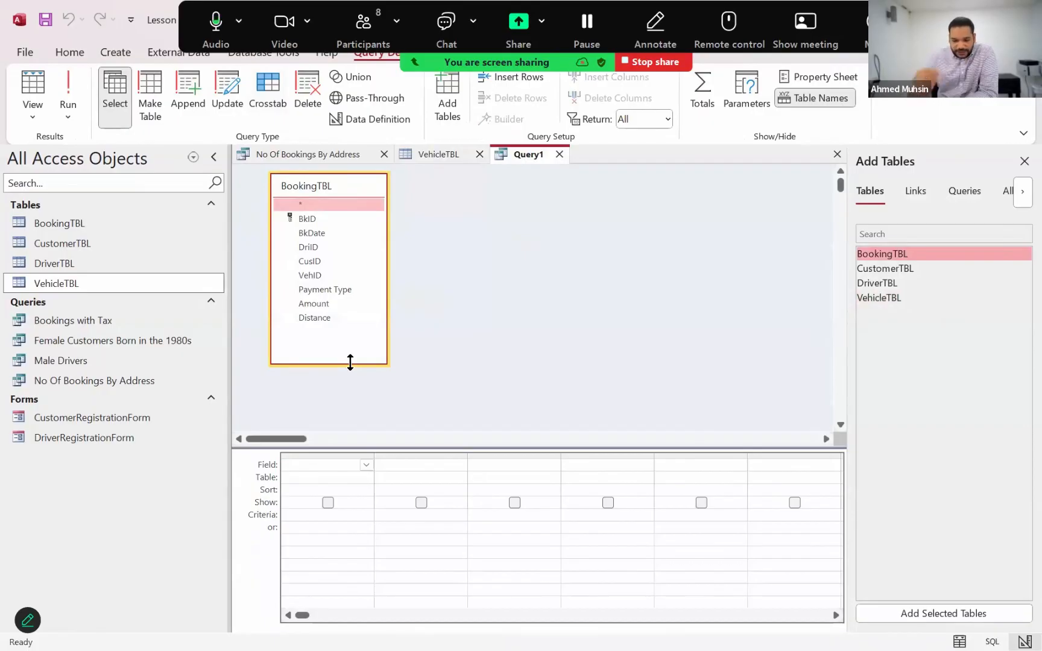
{"action": "double_click", "coordinate": [331, 226]}
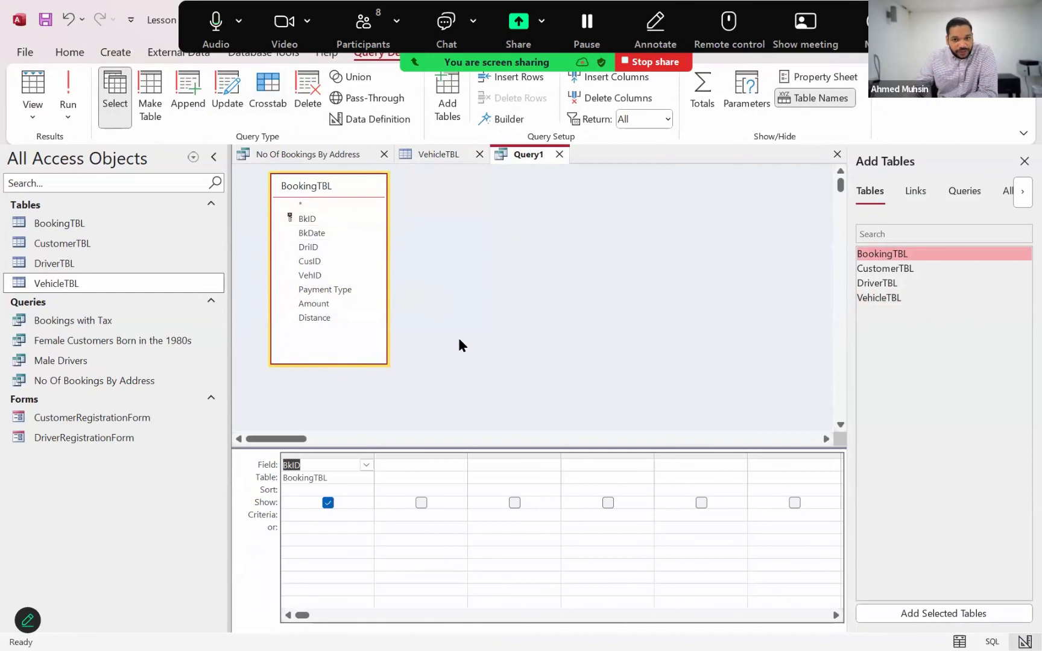
{"action": "double_click", "coordinate": [871, 301]}
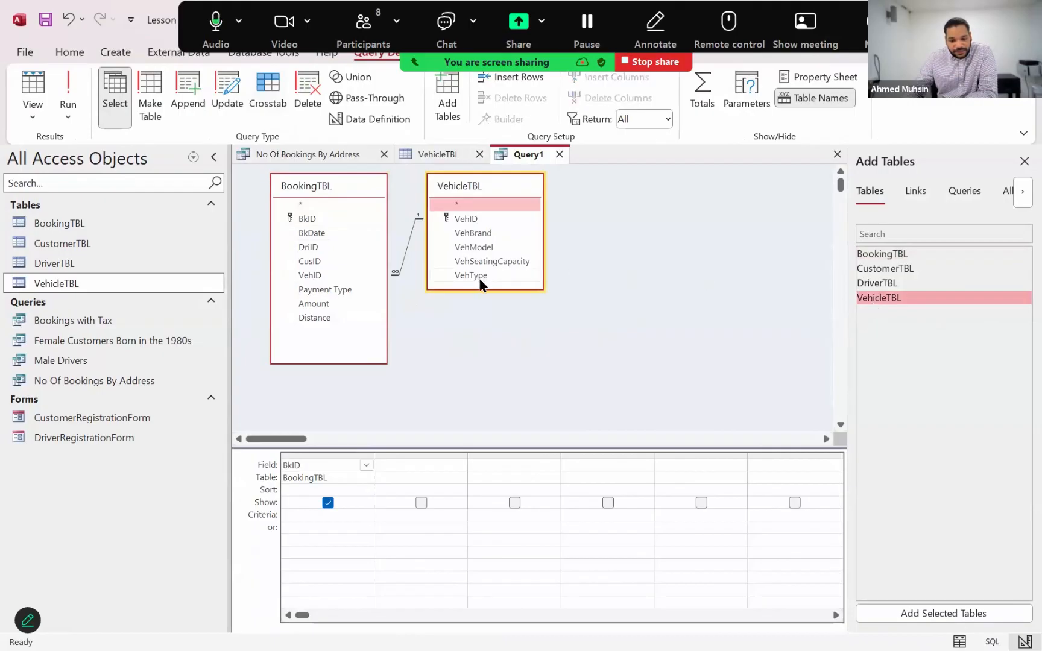
{"action": "double_click", "coordinate": [478, 276]}
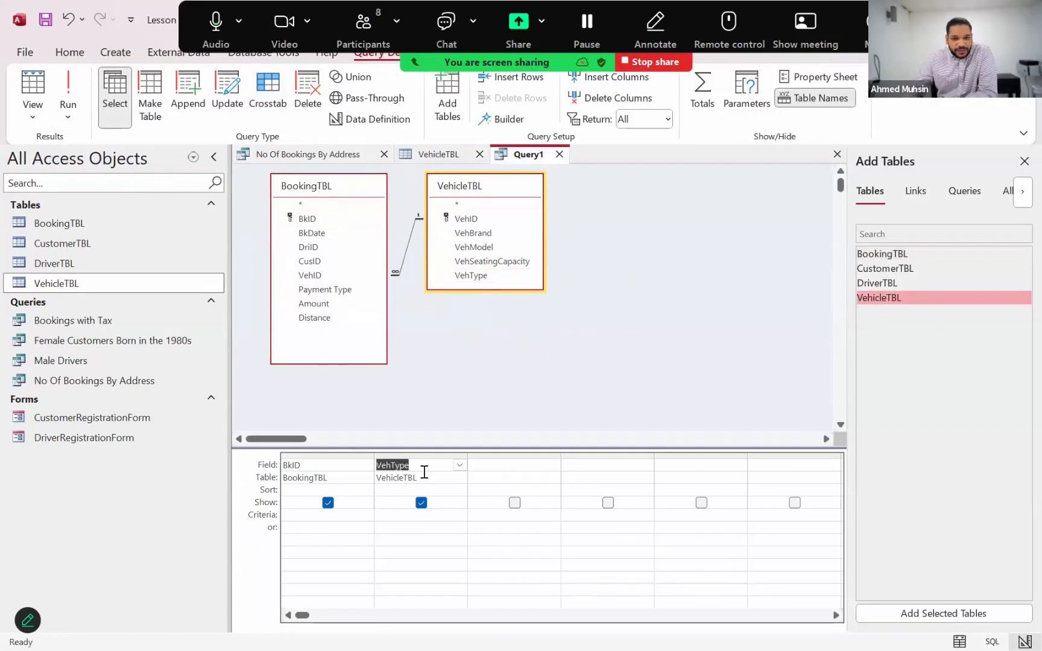
Run the query to examine the vehicle type of each booking, and return to Design View
{"action": "left_click", "coordinate": [73, 92]}
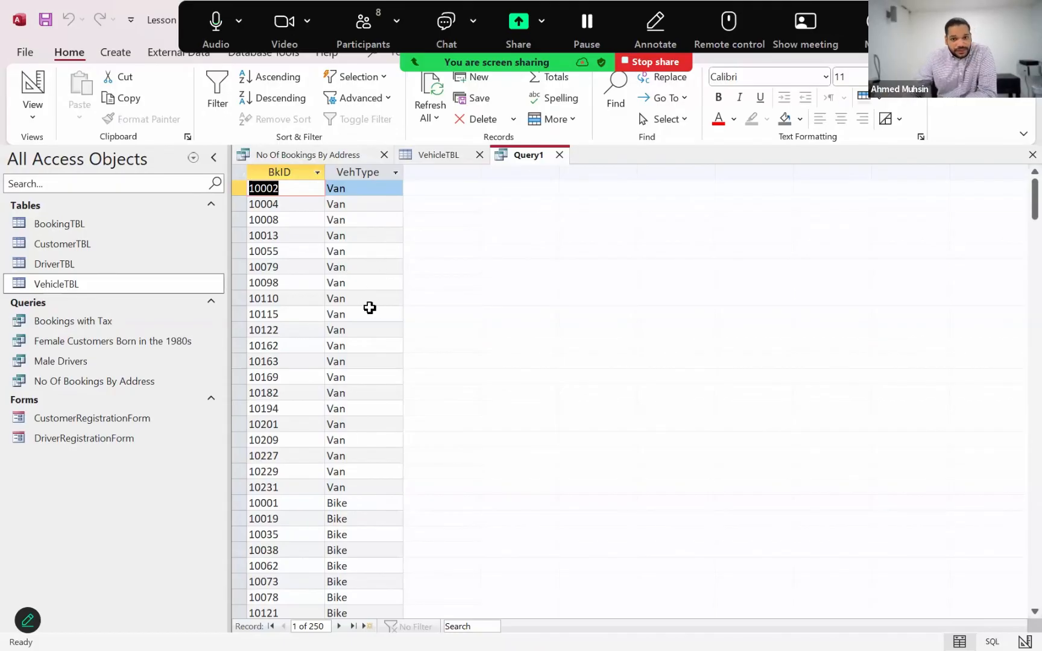
{"action": "left_click", "coordinate": [46, 114]}
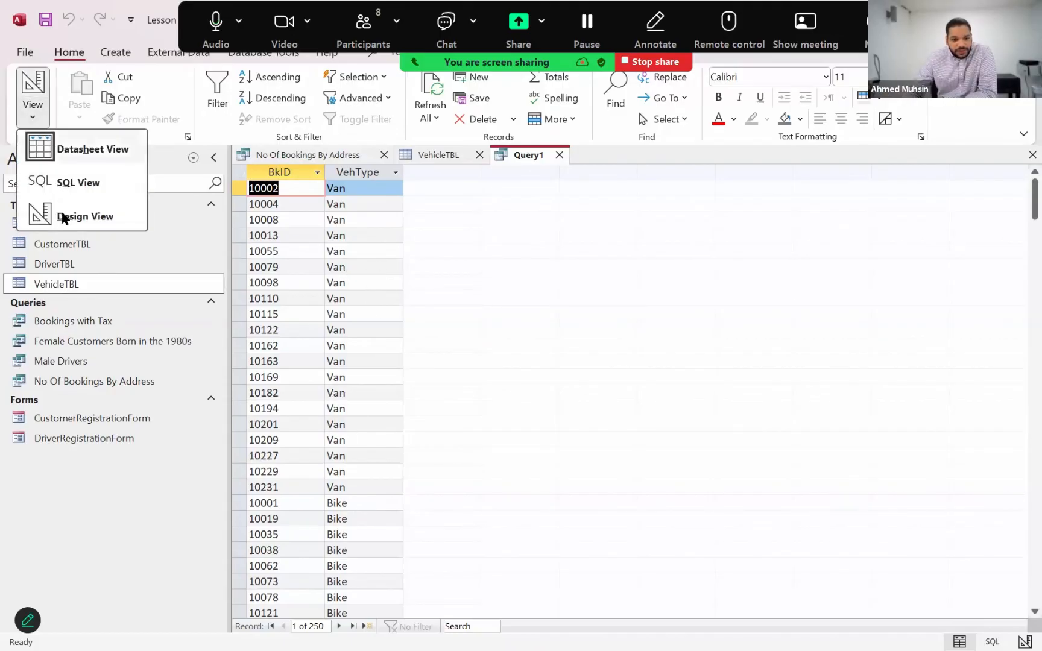
{"action": "left_click", "coordinate": [64, 217]}
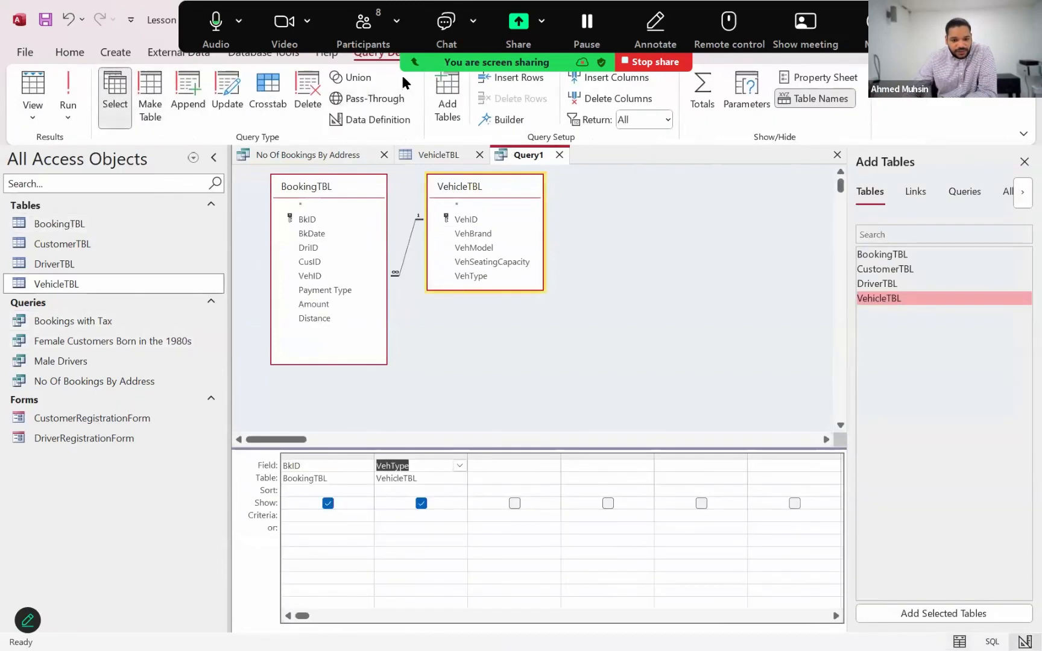
Enable Totals with BkID set to Count and VehType kept as Group By, and run the query
{"action": "left_click", "coordinate": [703, 102]}
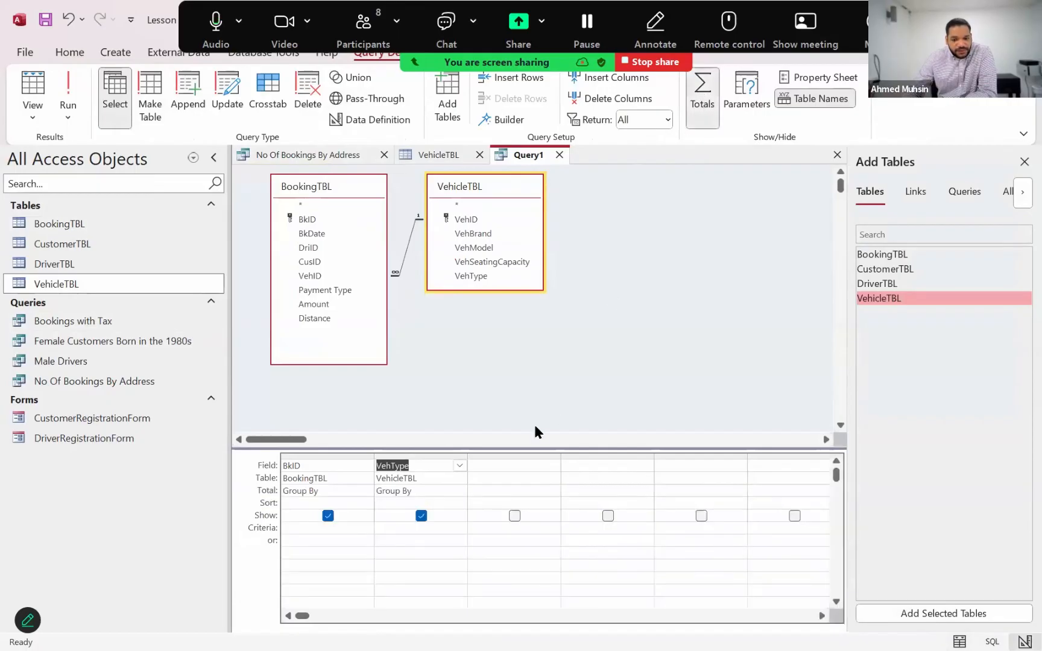
{"action": "left_click", "coordinate": [448, 493]}
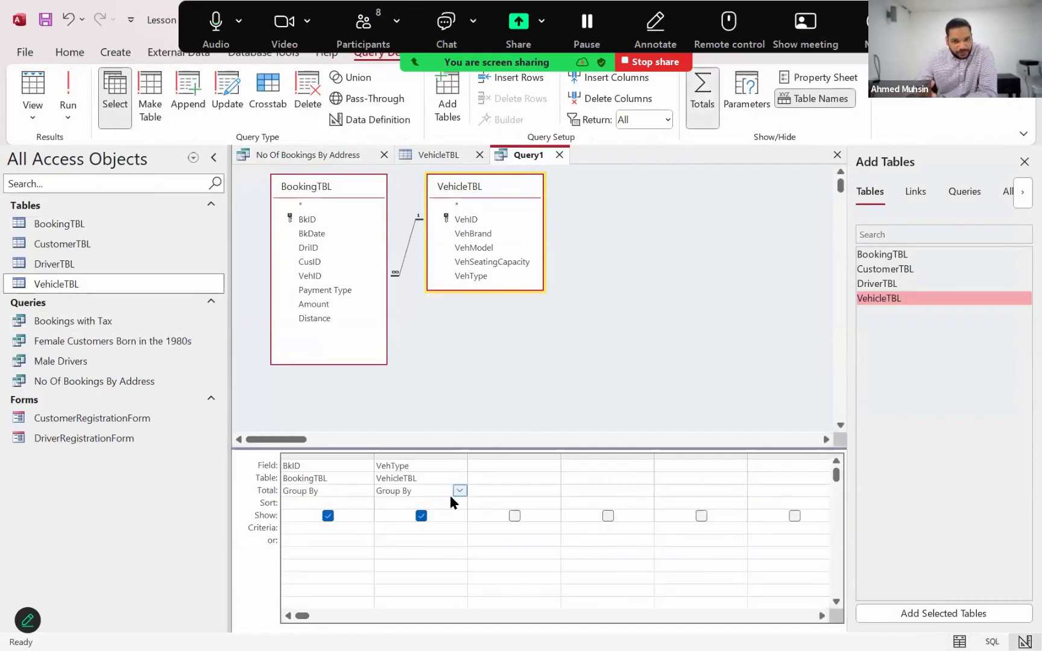
{"action": "left_click", "coordinate": [343, 490]}
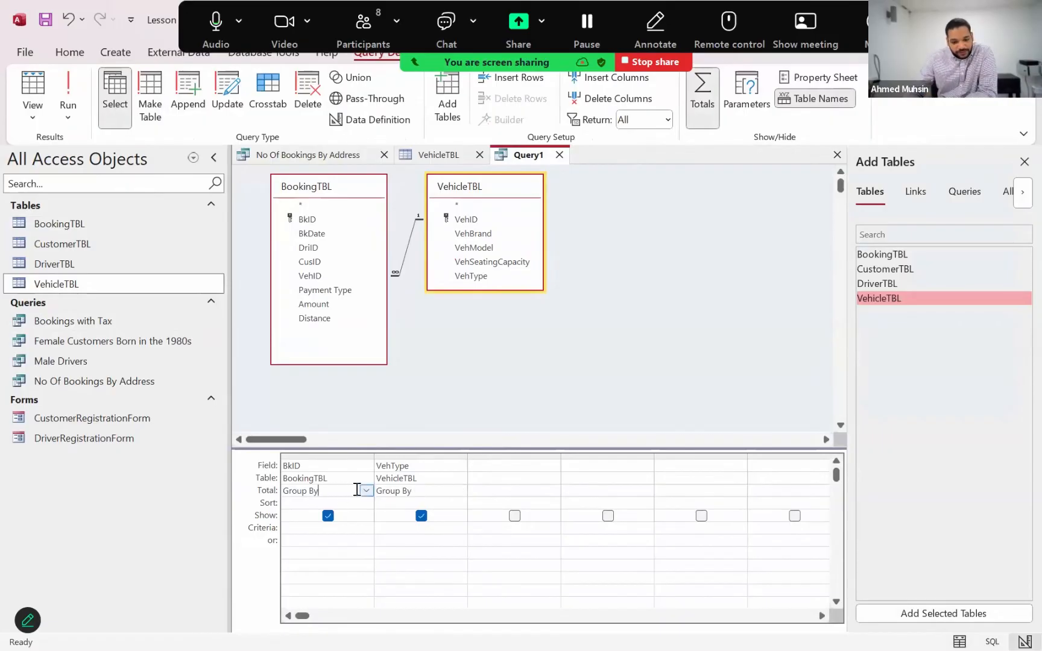
{"action": "left_click", "coordinate": [367, 490]}
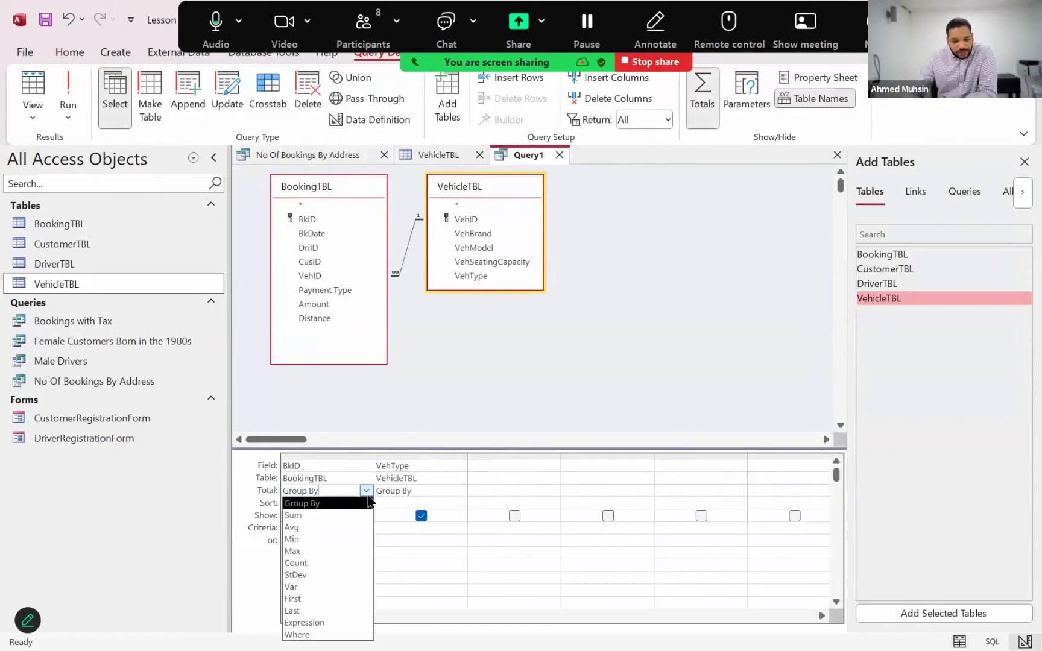
{"action": "left_click", "coordinate": [331, 563]}
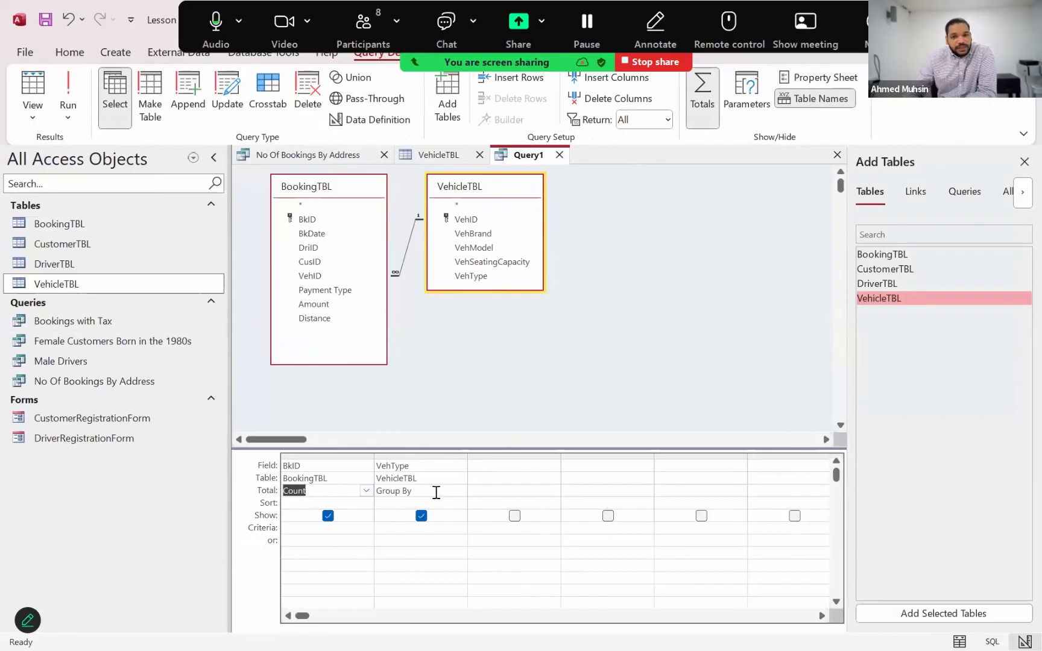
{"action": "left_click", "coordinate": [68, 99]}
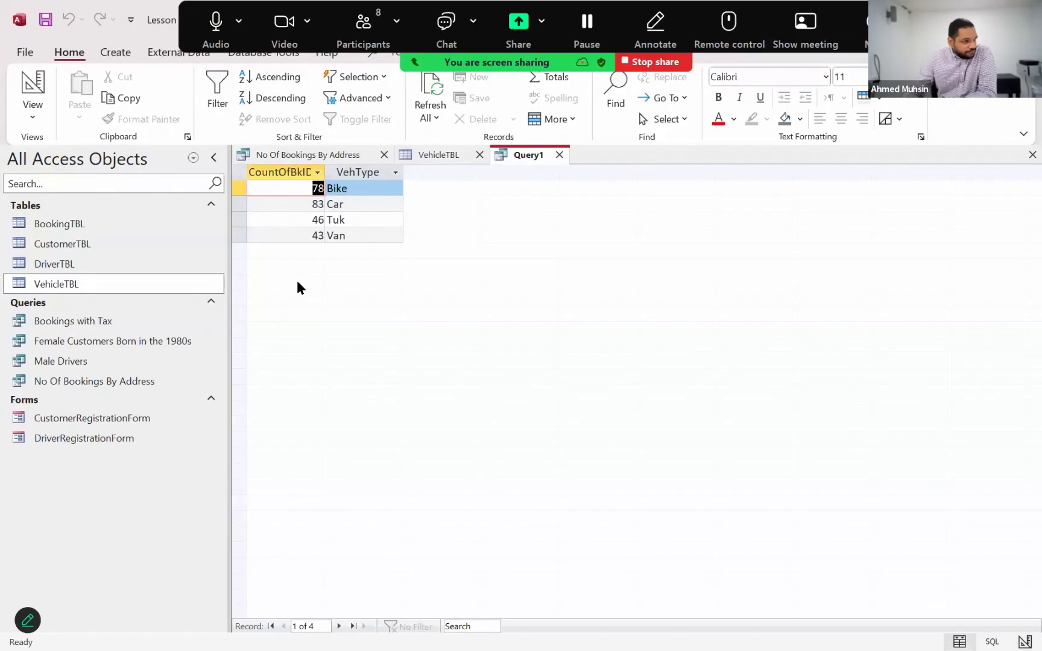
Return to Design View and sort the booking count per vehicle type in Descending order
{"action": "left_click", "coordinate": [40, 124]}
{"action": "left_click", "coordinate": [75, 217]}
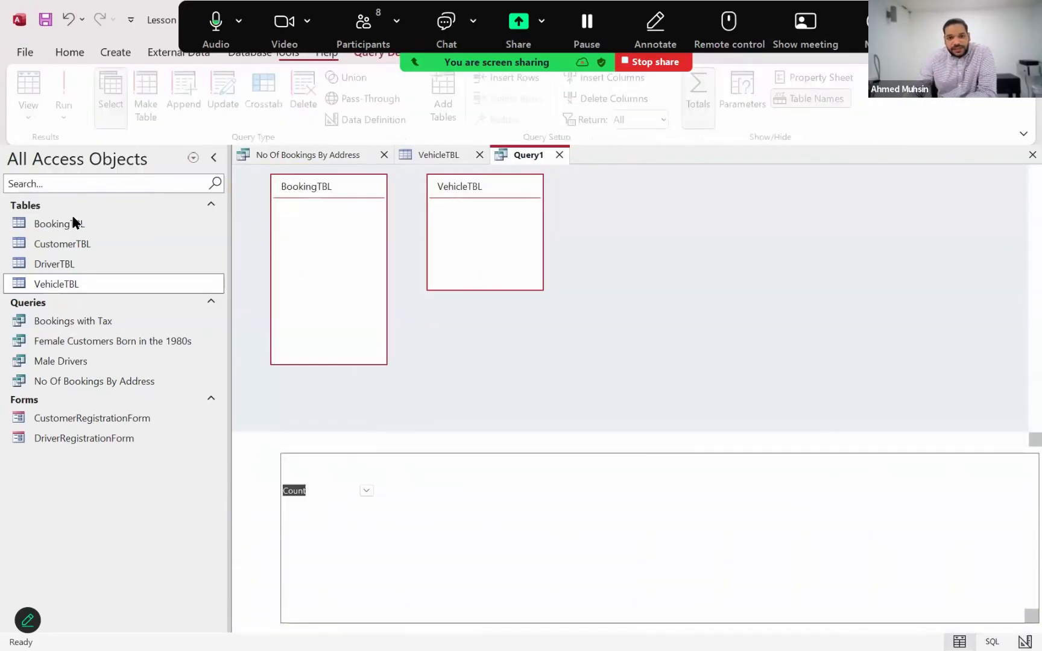
{"action": "left_click", "coordinate": [355, 502]}
{"action": "left_click", "coordinate": [365, 503]}
{"action": "left_click", "coordinate": [338, 527]}
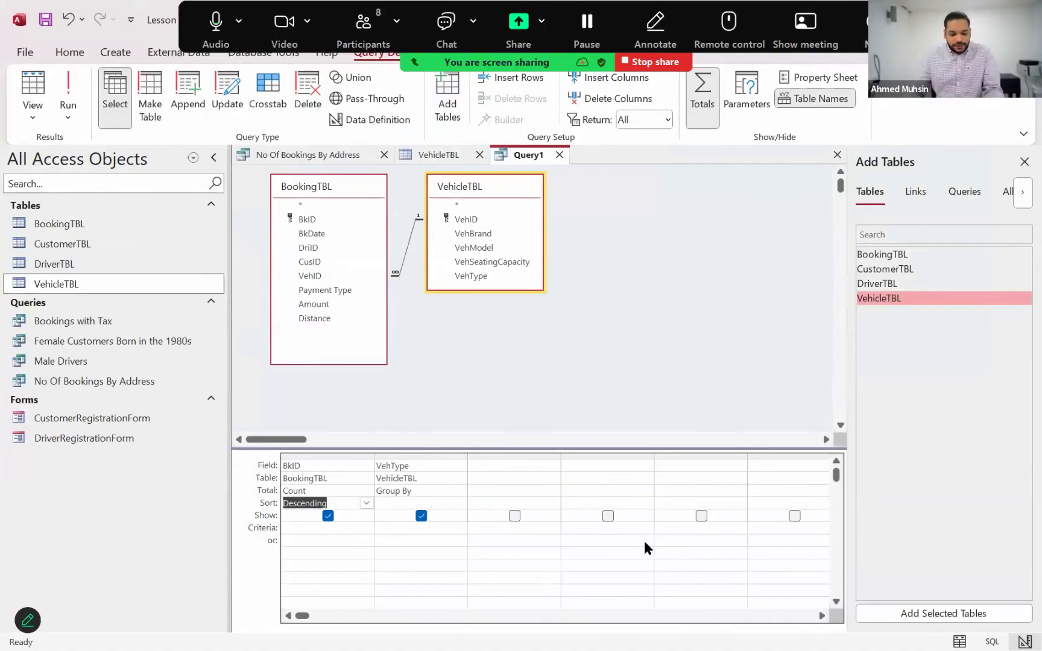
Switch to the Lesson 1.txt notes in Notepad and check the list of queries
{"action": "key", "text": "alt+Tab"}
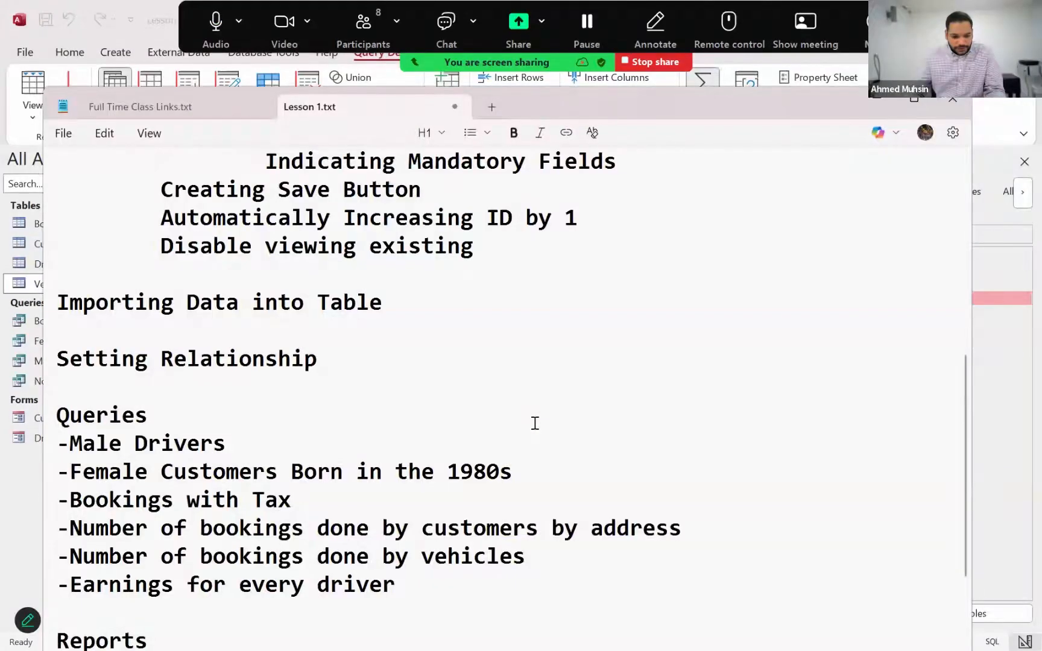
{"action": "left_click", "coordinate": [875, 98]}
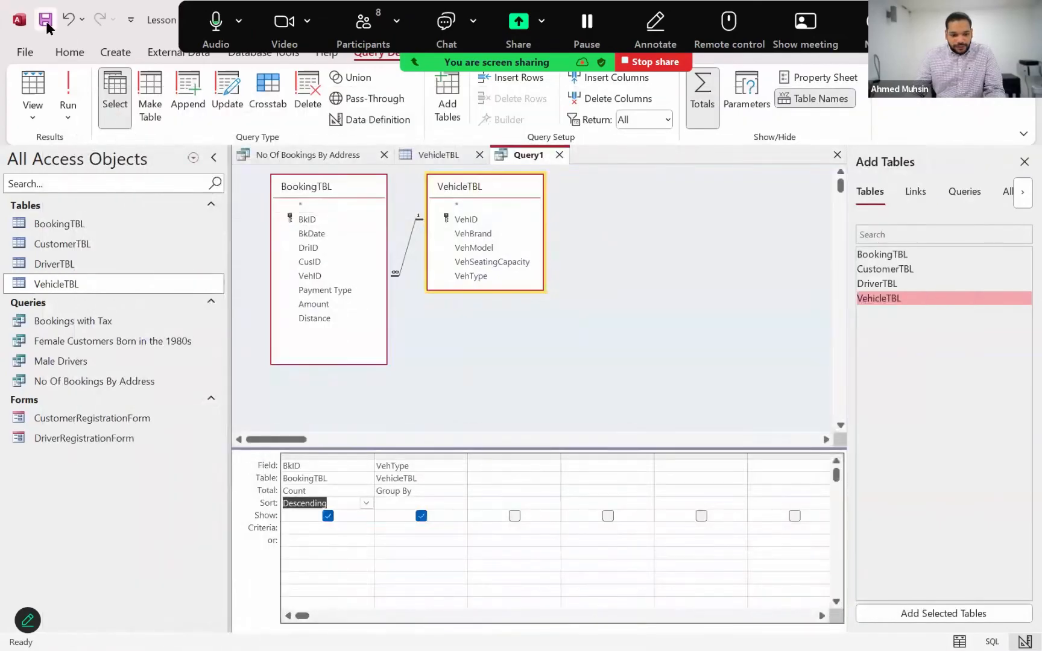
Save the vehicle type count query under the name No Of Booking by Vehicle Type
{"action": "left_click", "coordinate": [45, 20]}
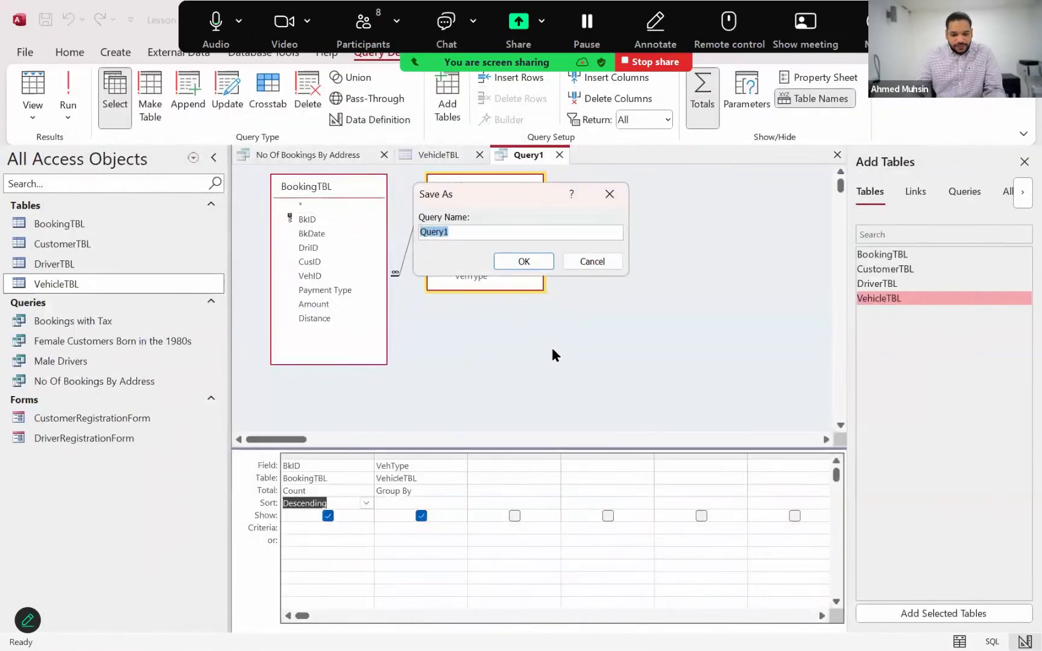
{"action": "type", "text": "No Of "}
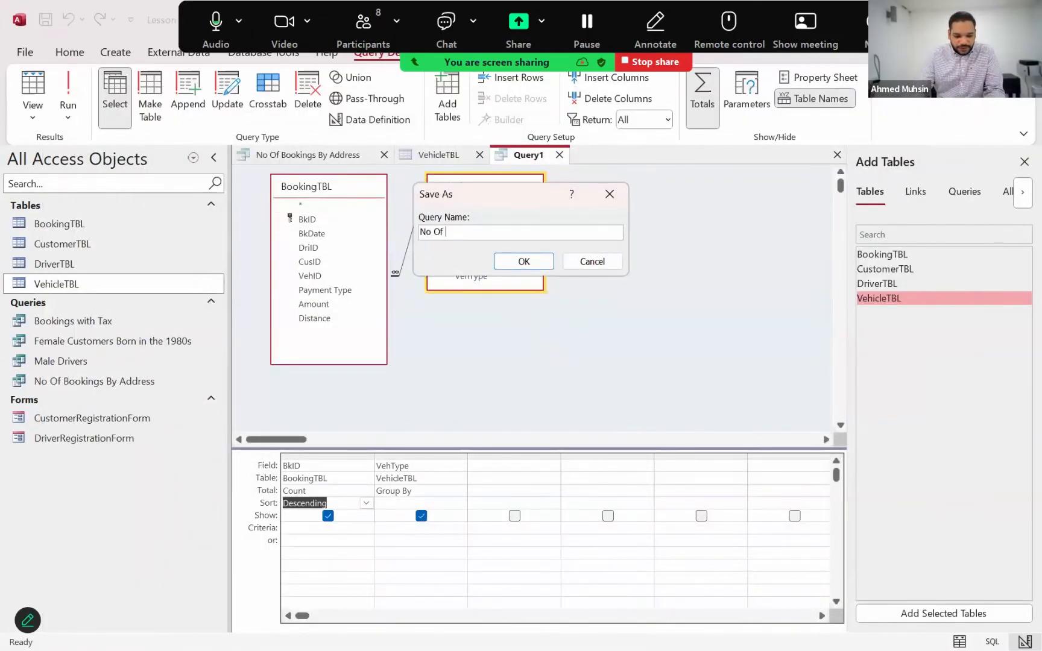
{"action": "type", "text": "Booking b"}
{"action": "type", "text": "y "}
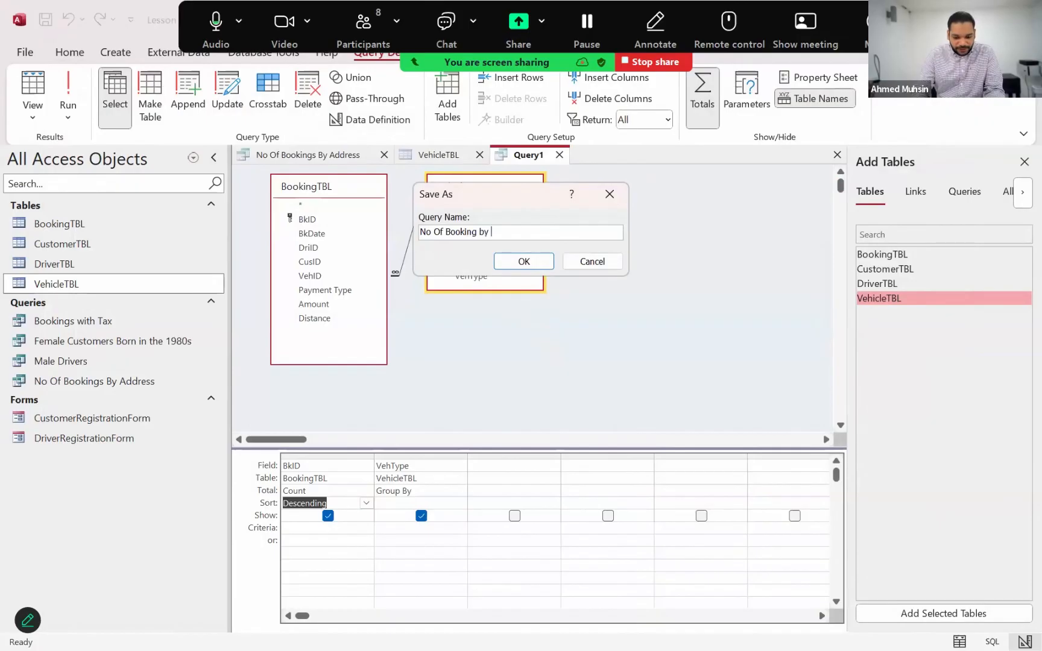
{"action": "type", "text": "Vehicle Type"}
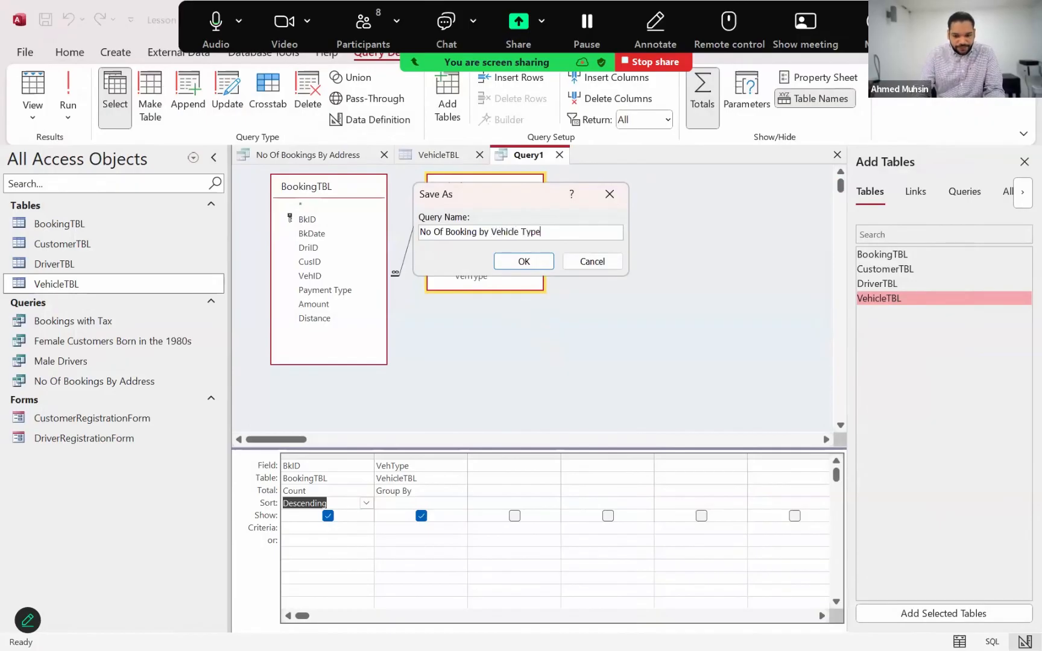
{"action": "left_click", "coordinate": [533, 263]}
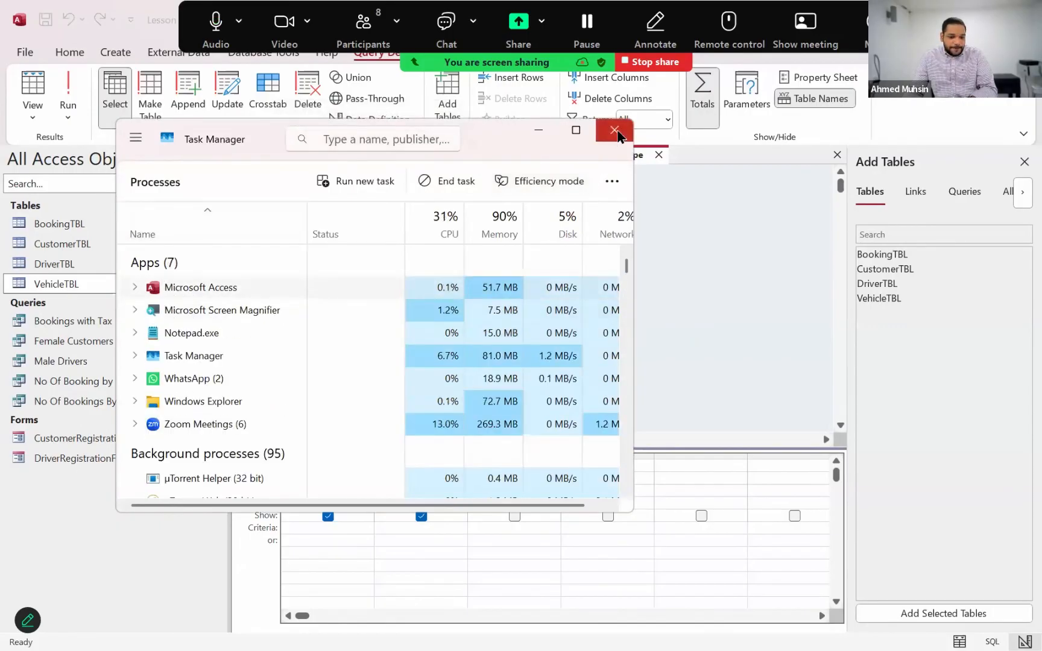
{"action": "right_click", "coordinate": [223, 287]}
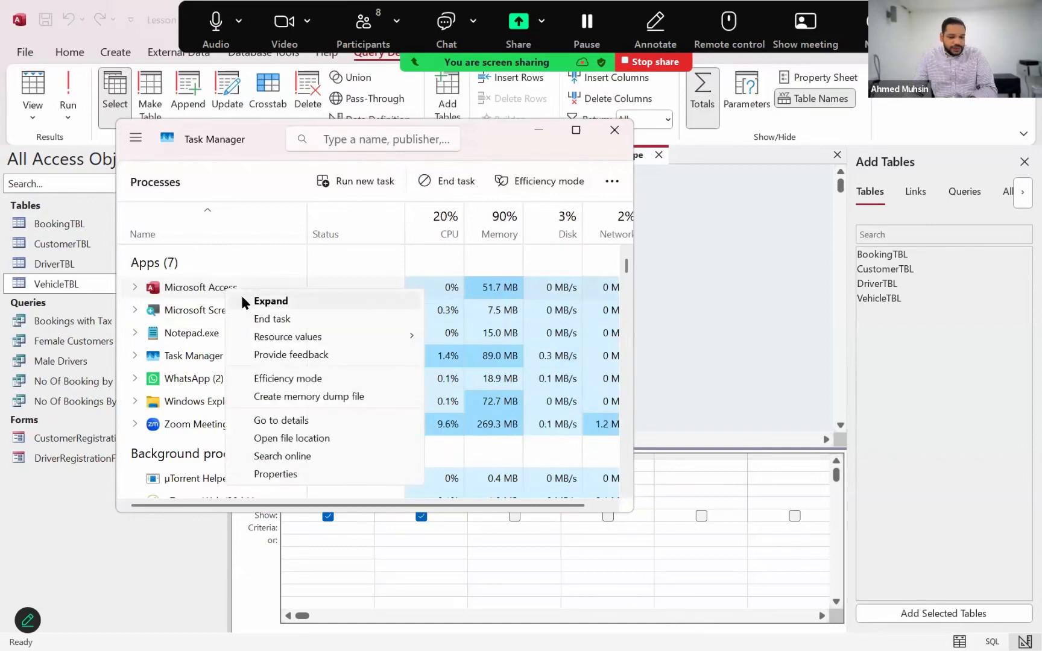
{"action": "left_click", "coordinate": [242, 151]}
{"action": "left_click", "coordinate": [614, 130]}
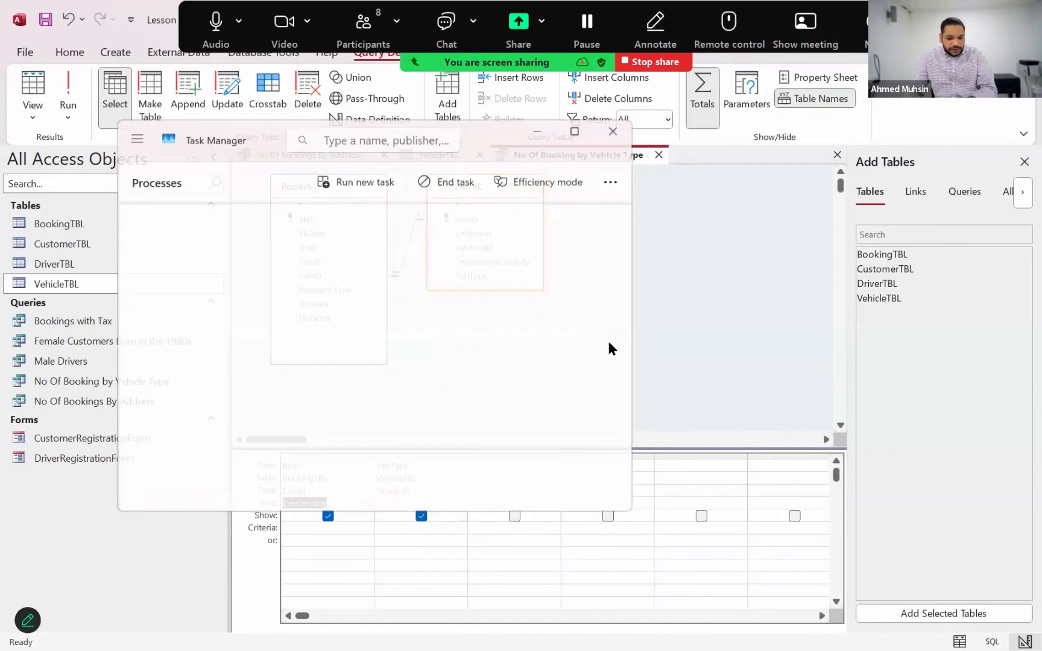
Close all open query and table tabs, and open the No Of Bookings By Address query in Datasheet View
{"action": "left_click", "coordinate": [347, 155]}
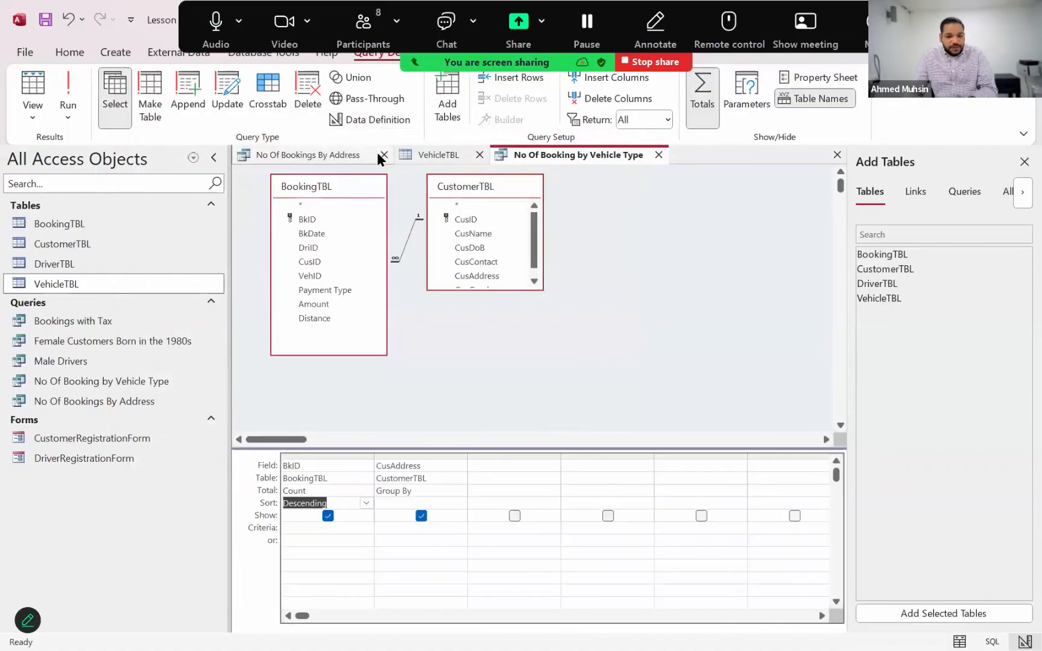
{"action": "left_click", "coordinate": [384, 155]}
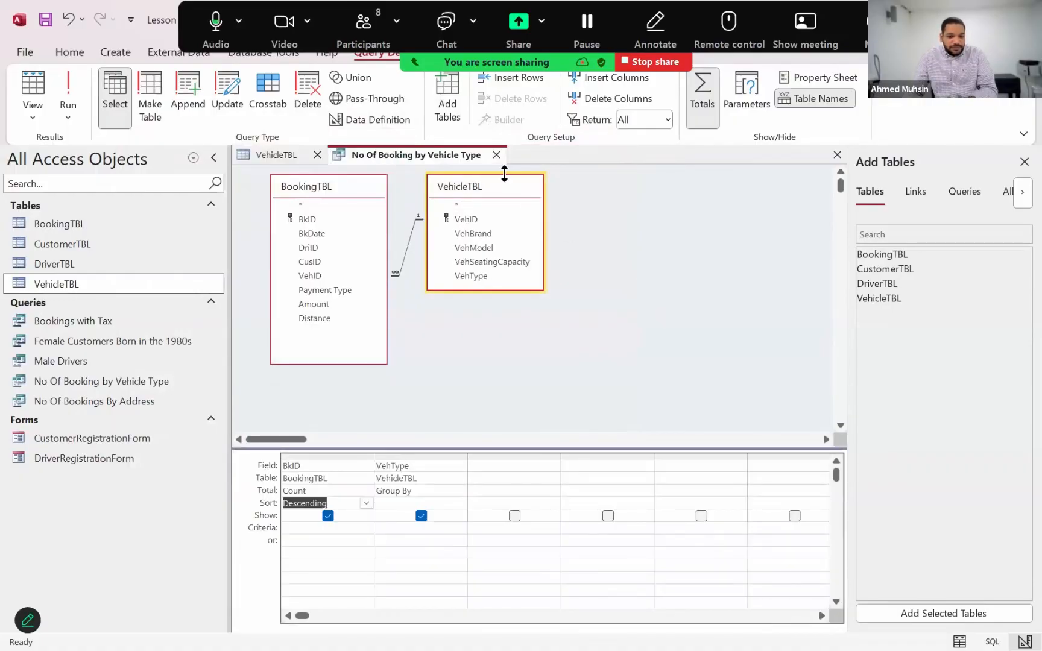
{"action": "left_click", "coordinate": [496, 154]}
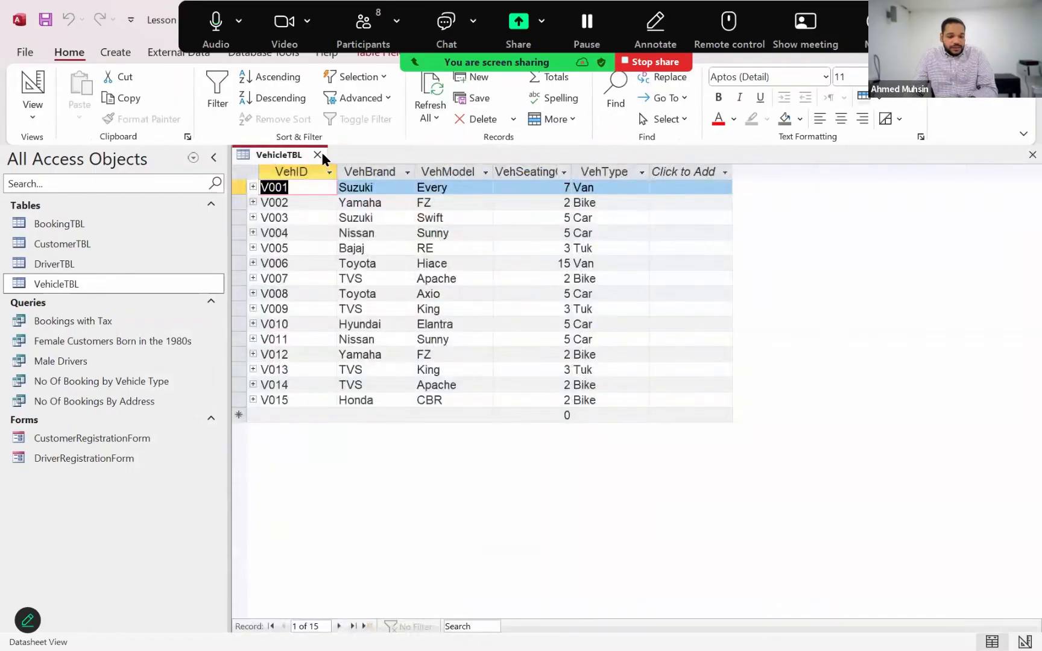
{"action": "left_click", "coordinate": [321, 151]}
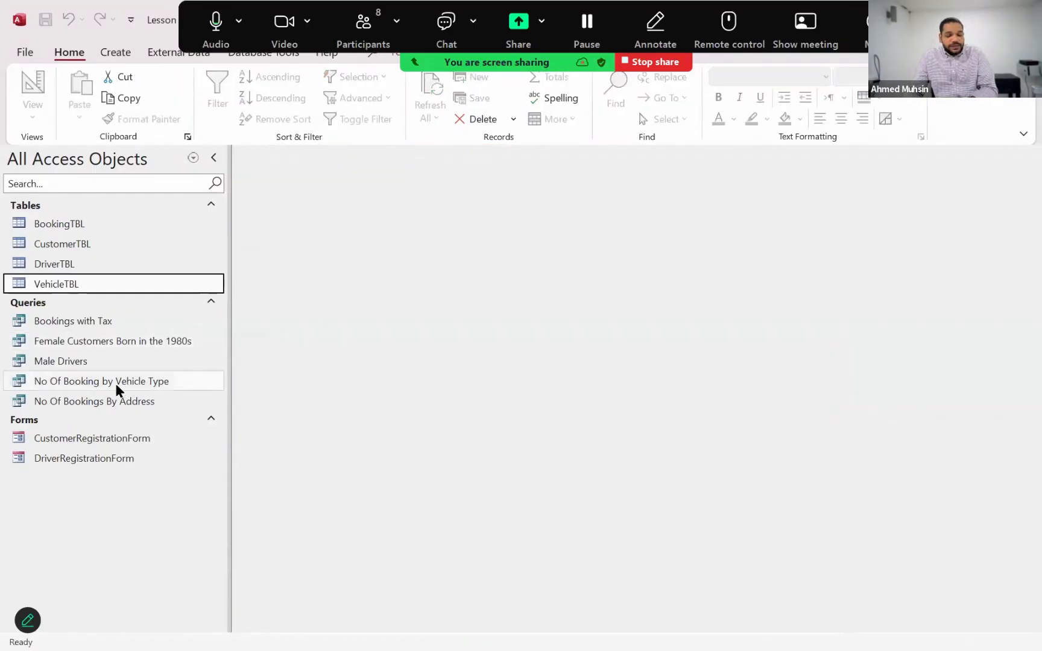
{"action": "left_click", "coordinate": [117, 400]}
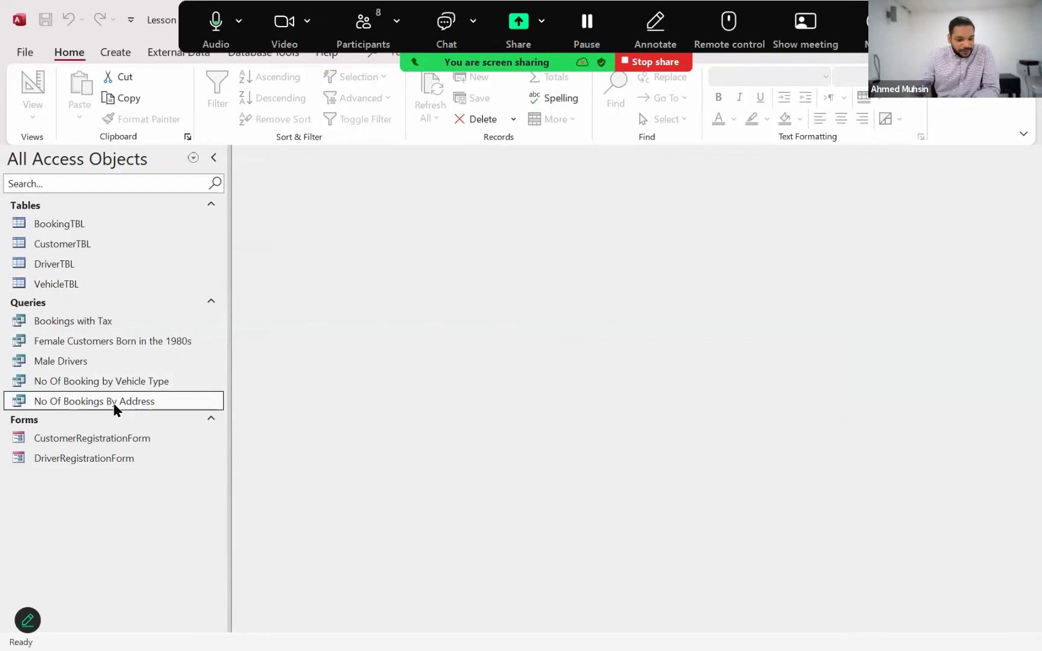
{"action": "double_click", "coordinate": [113, 401]}
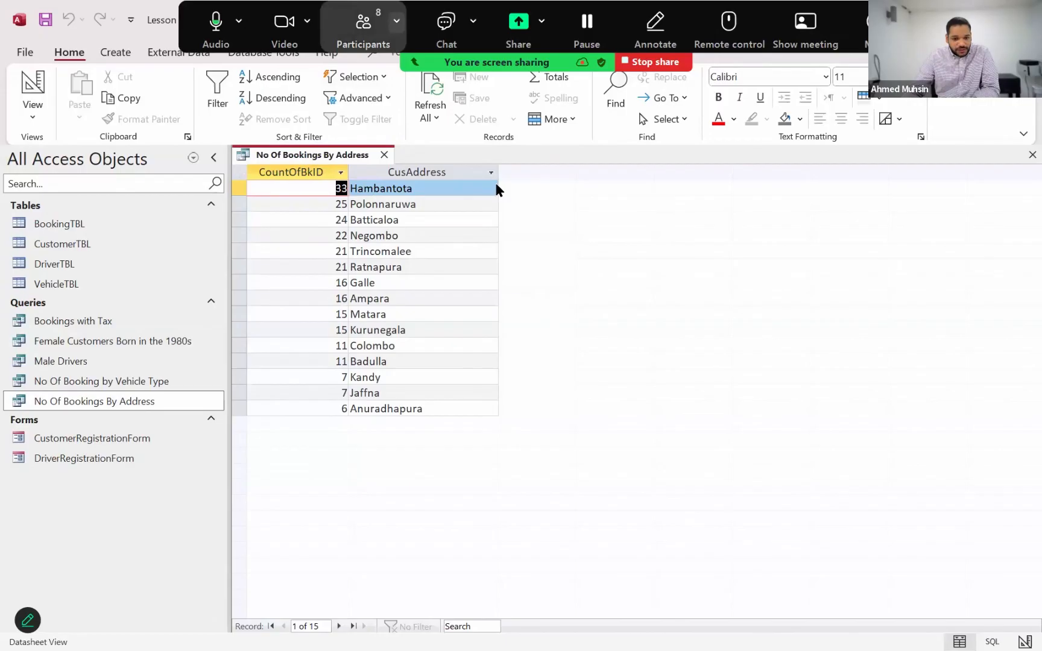
{"action": "left_click", "coordinate": [116, 53]}
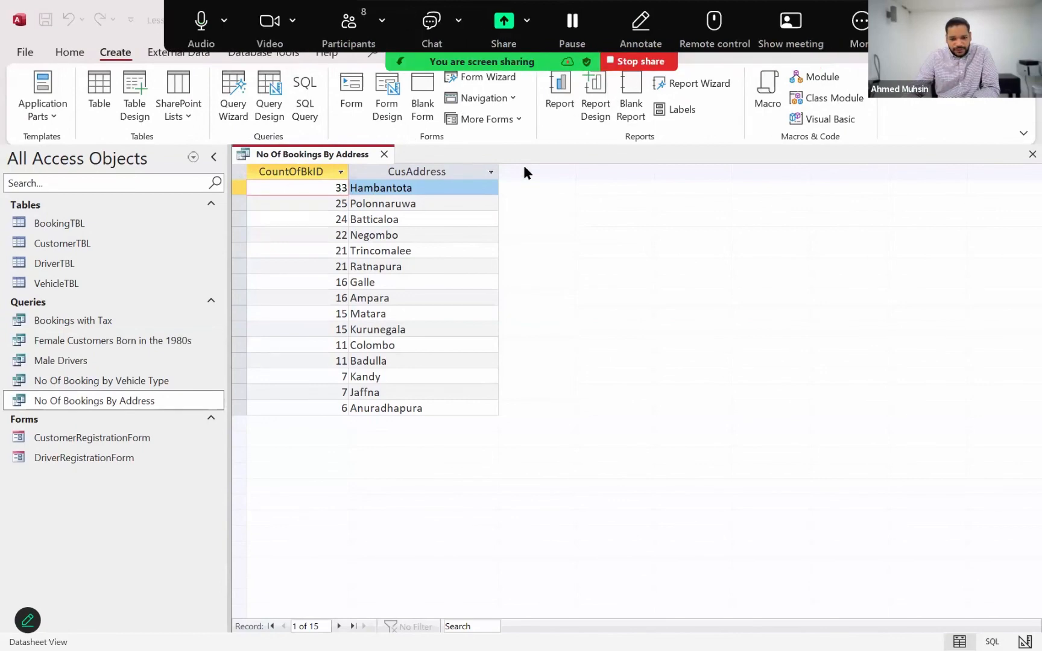
{"action": "left_click", "coordinate": [553, 155]}
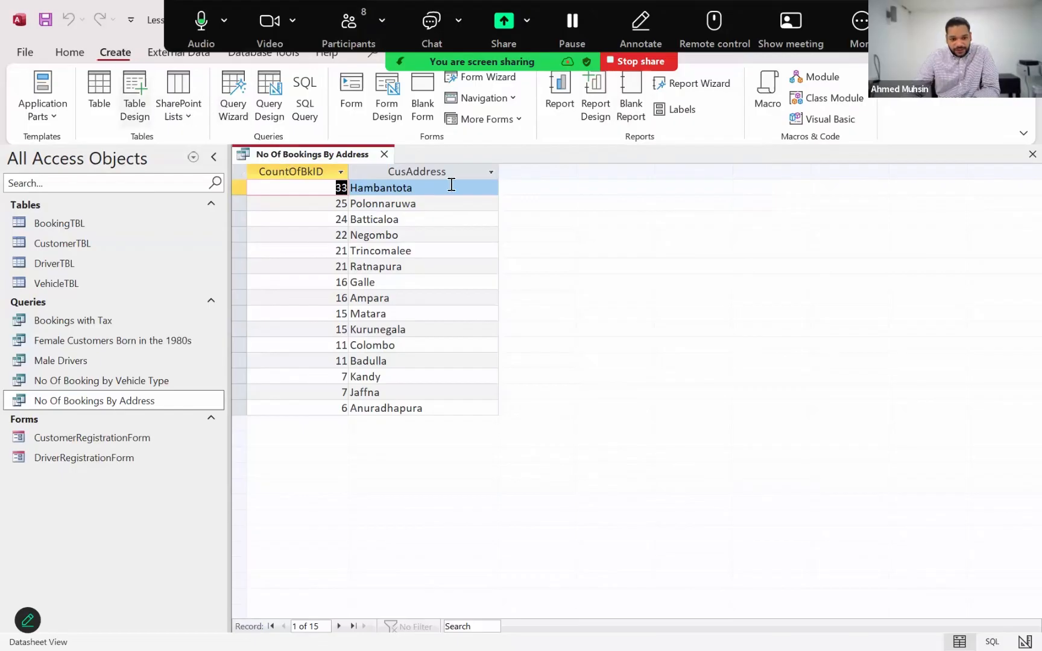
{"action": "left_click", "coordinate": [632, 117]}
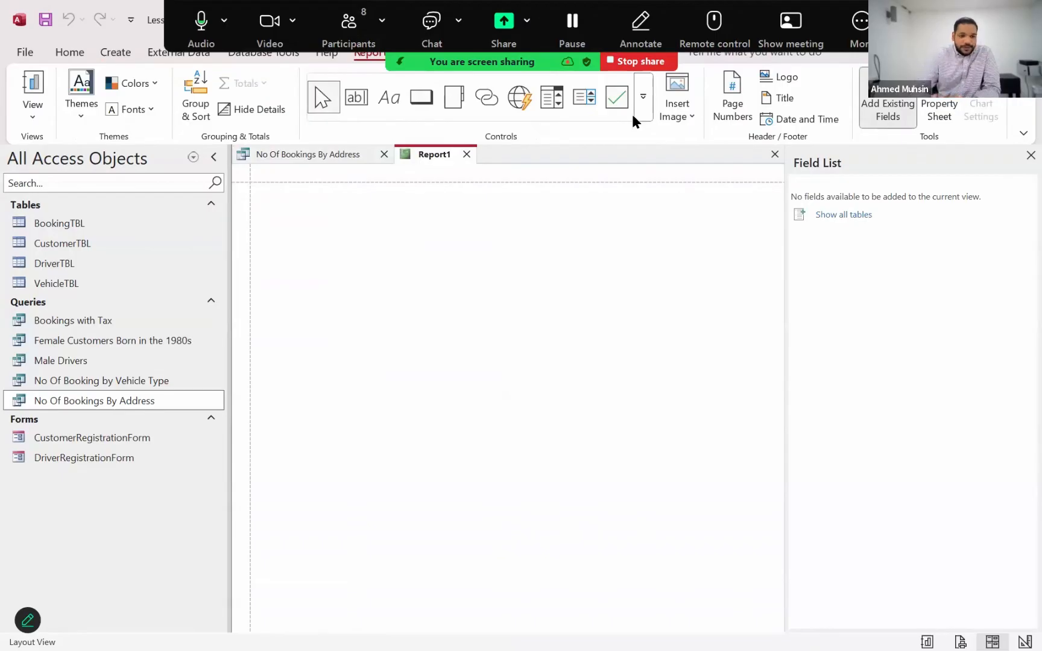
{"action": "left_click", "coordinate": [35, 114]}
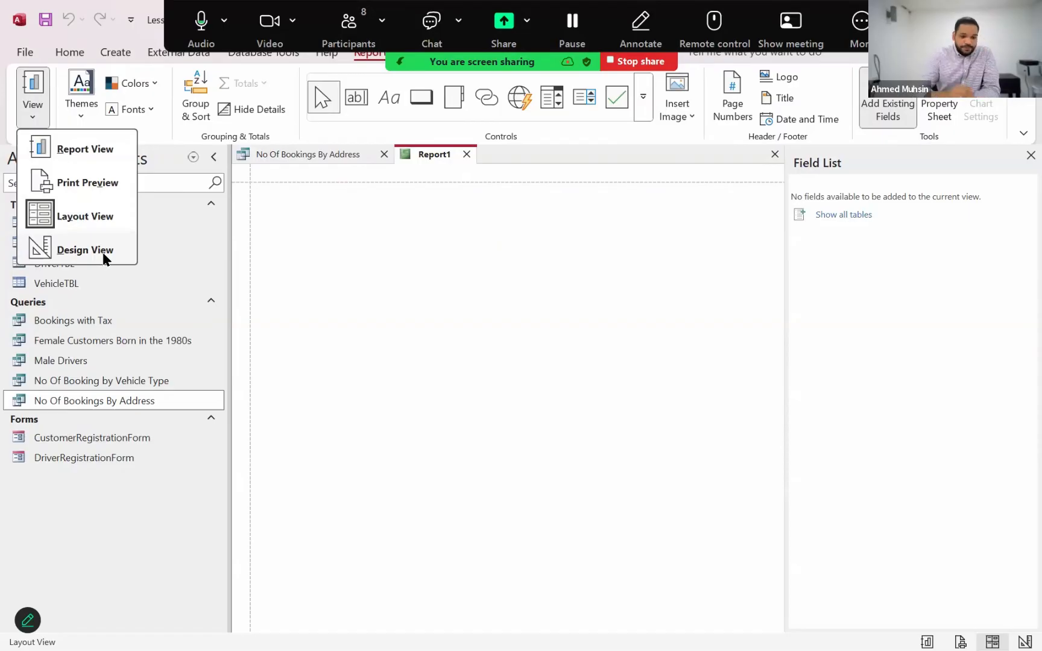
{"action": "left_click", "coordinate": [84, 250]}
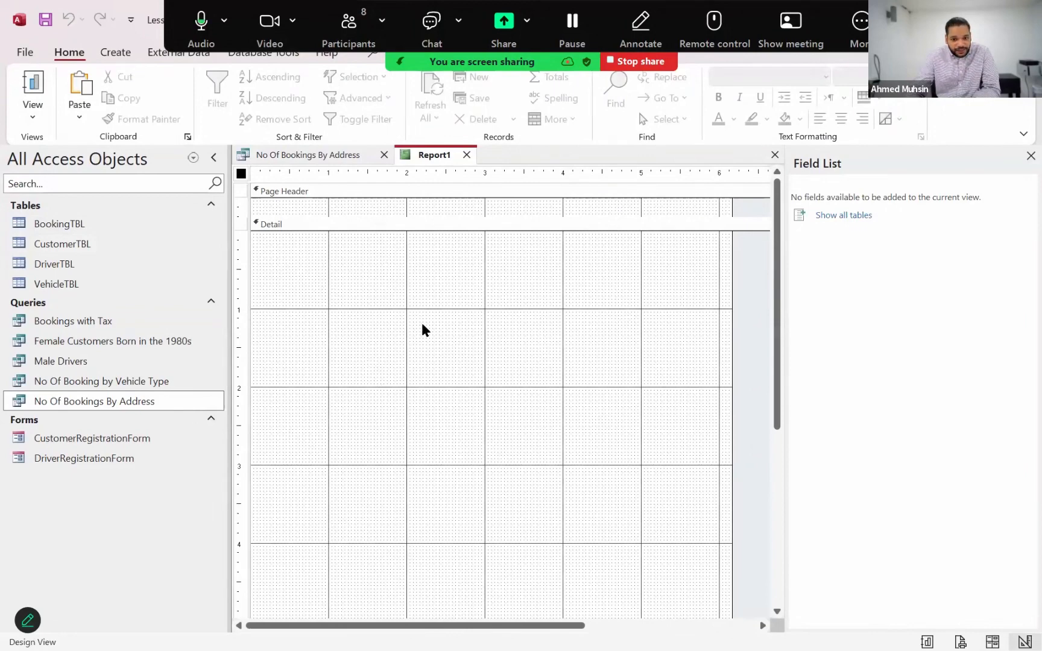
{"action": "left_click", "coordinate": [304, 277]}
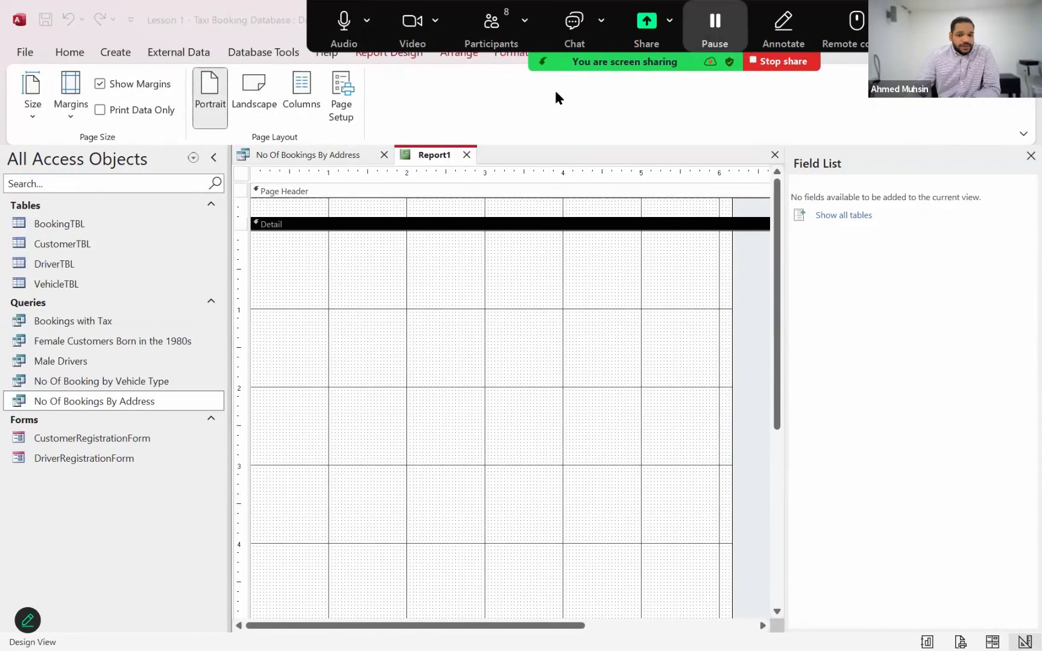
{"action": "left_click", "coordinate": [466, 155]}
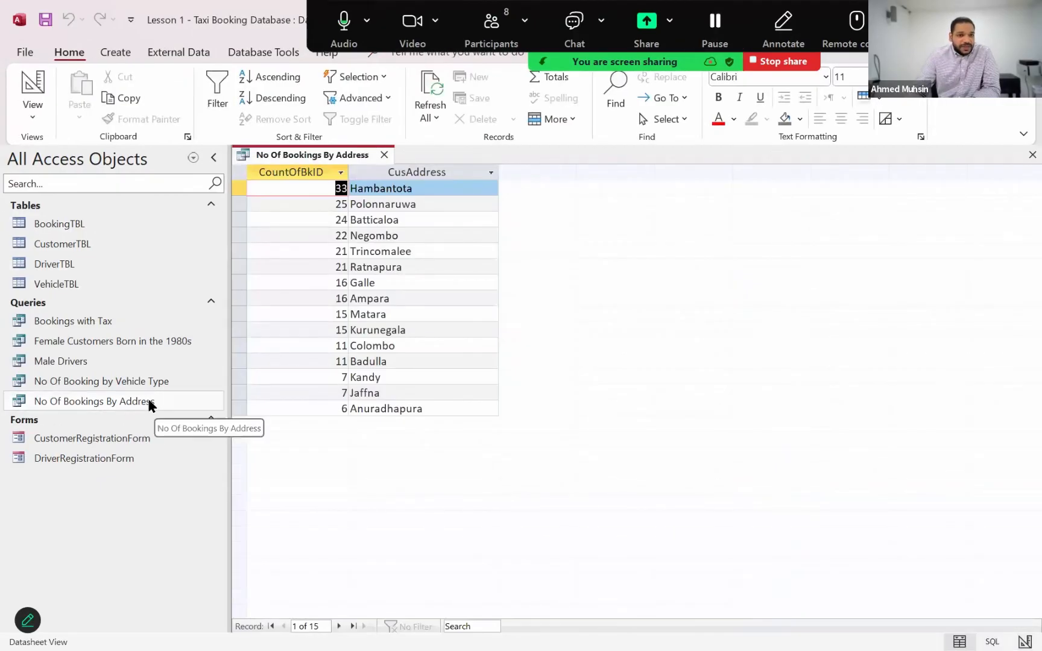
Create a blank report, switch it to Design View and select its Detail section
{"action": "left_click", "coordinate": [115, 53]}
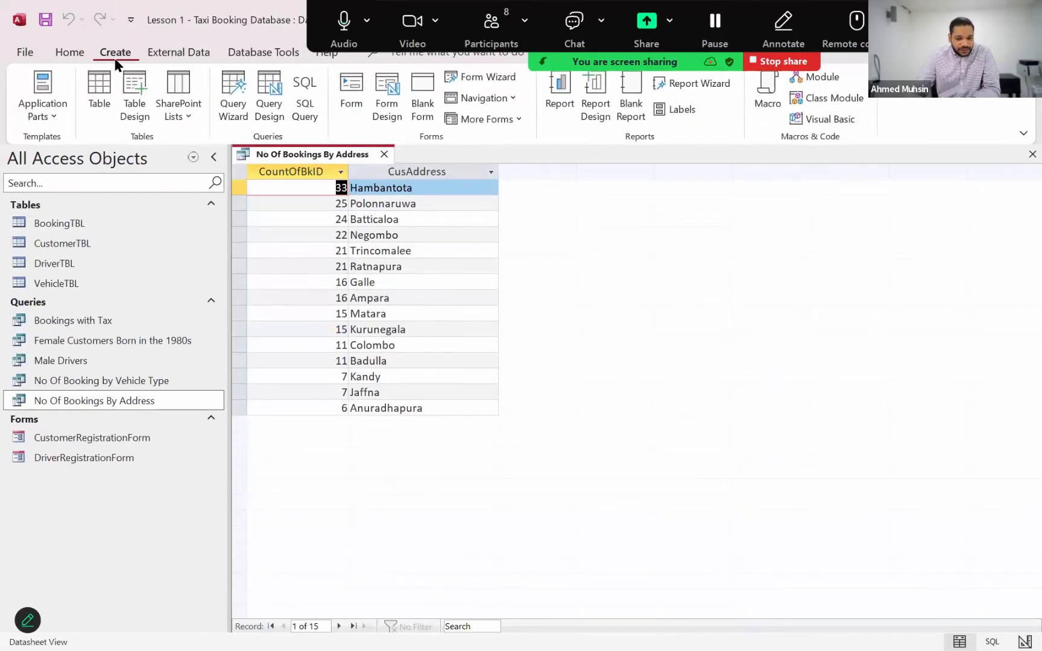
{"action": "left_click", "coordinate": [627, 106]}
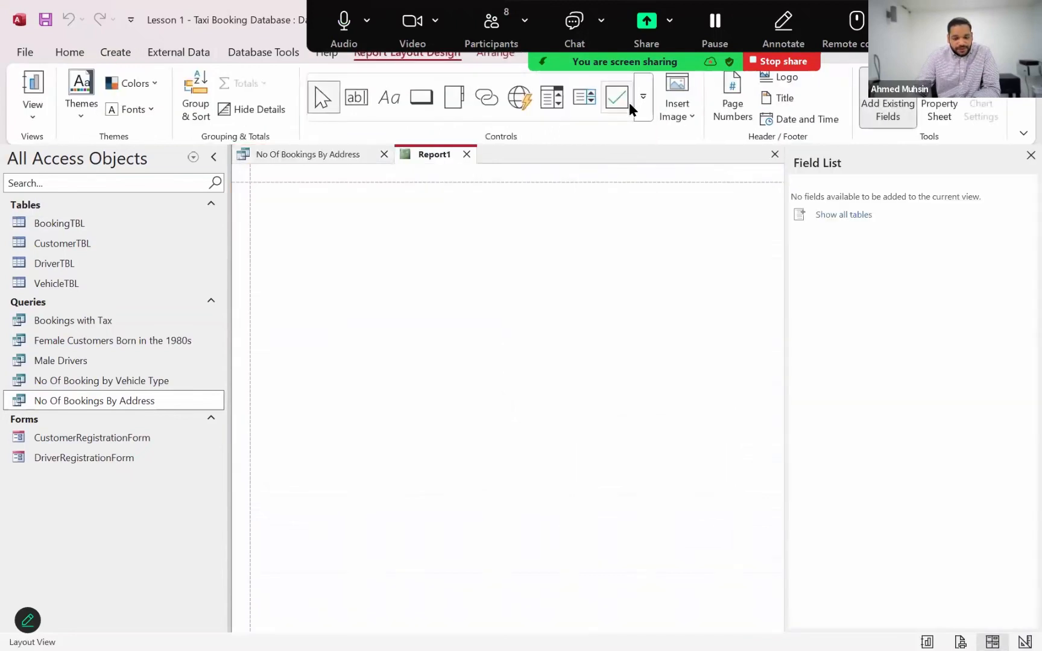
{"action": "left_click", "coordinate": [83, 58]}
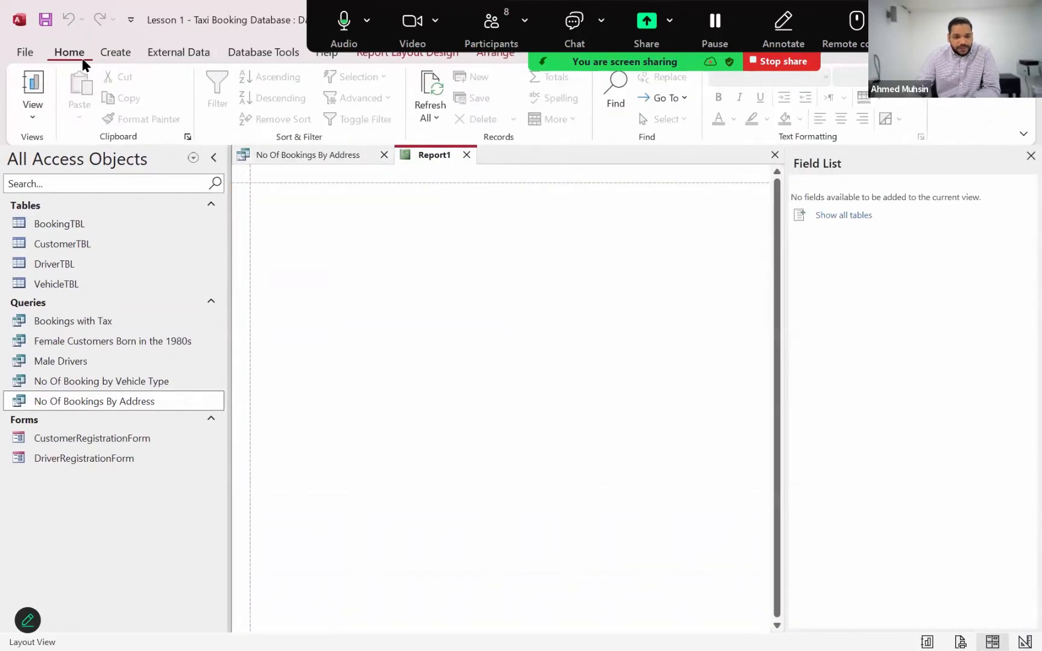
{"action": "left_click", "coordinate": [32, 117]}
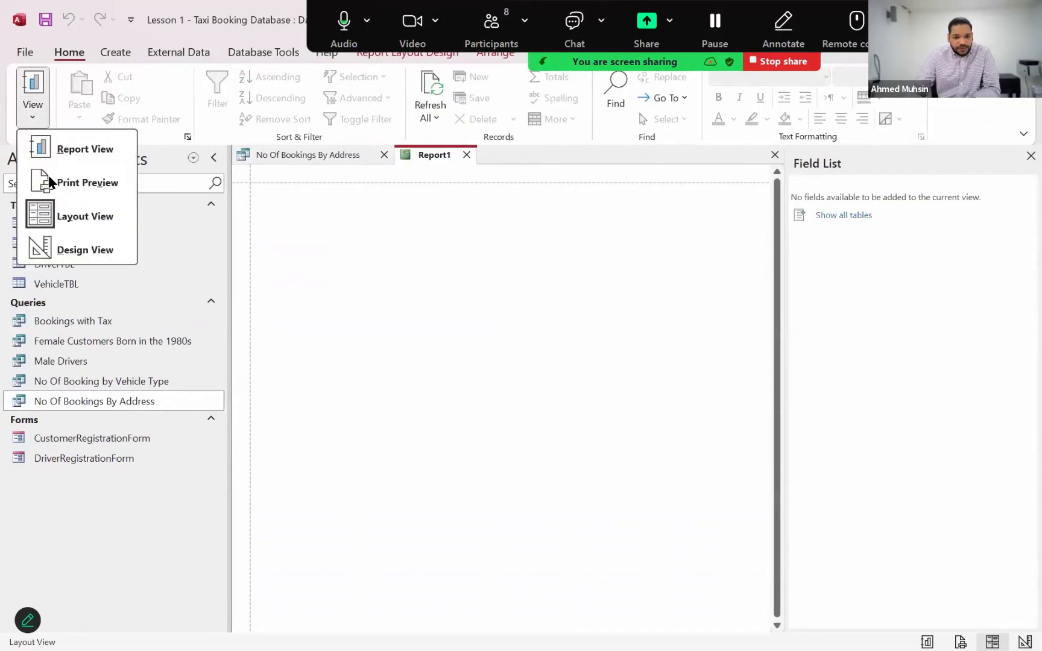
{"action": "left_click", "coordinate": [63, 252]}
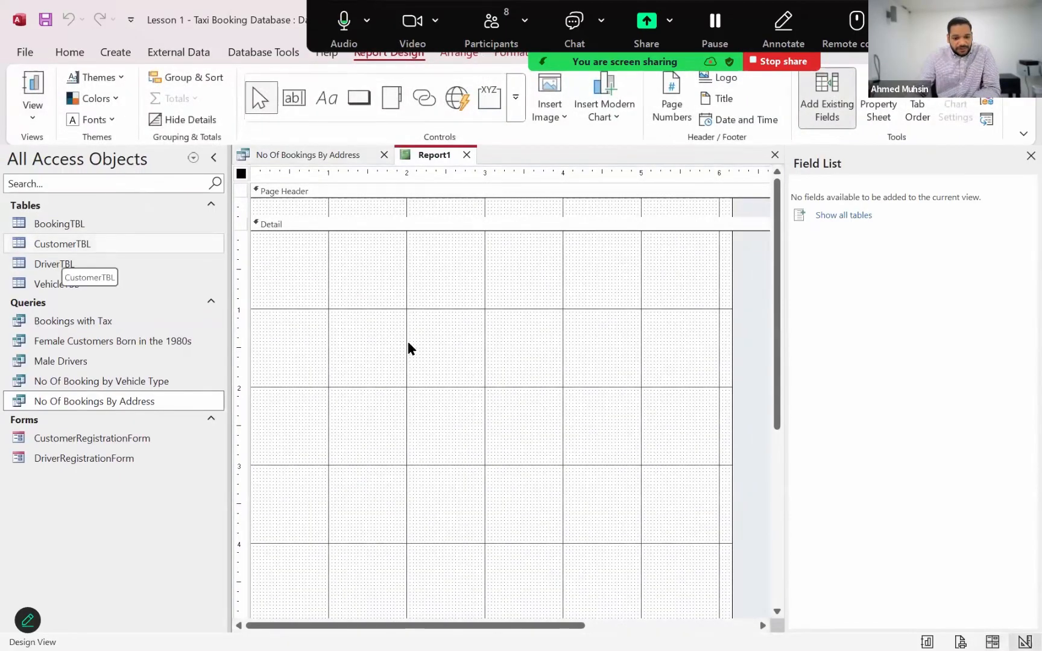
{"action": "left_click", "coordinate": [520, 354]}
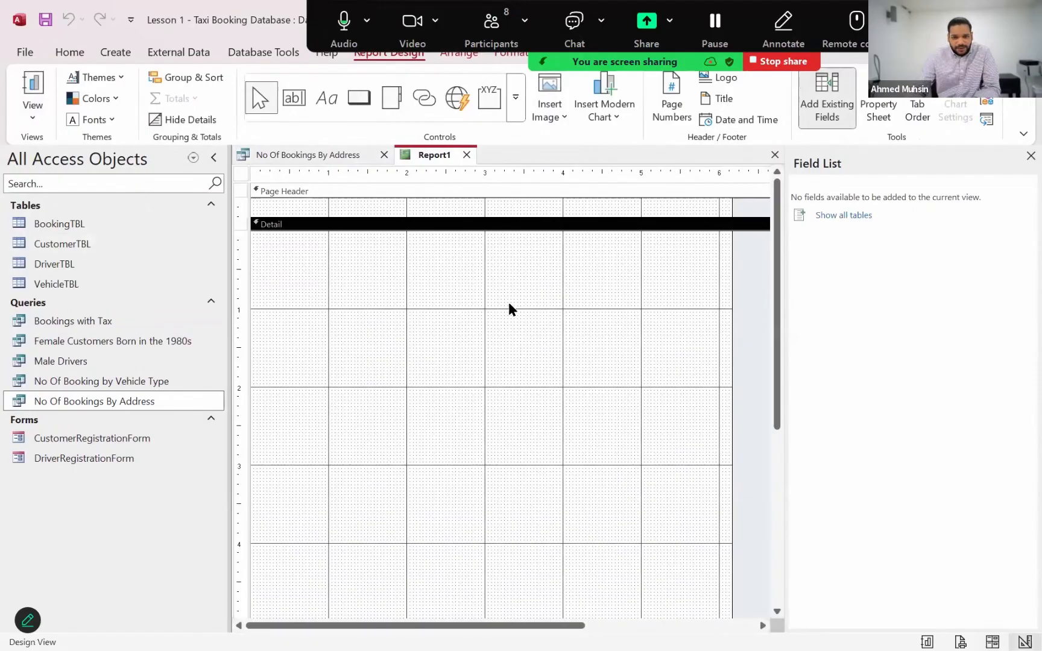
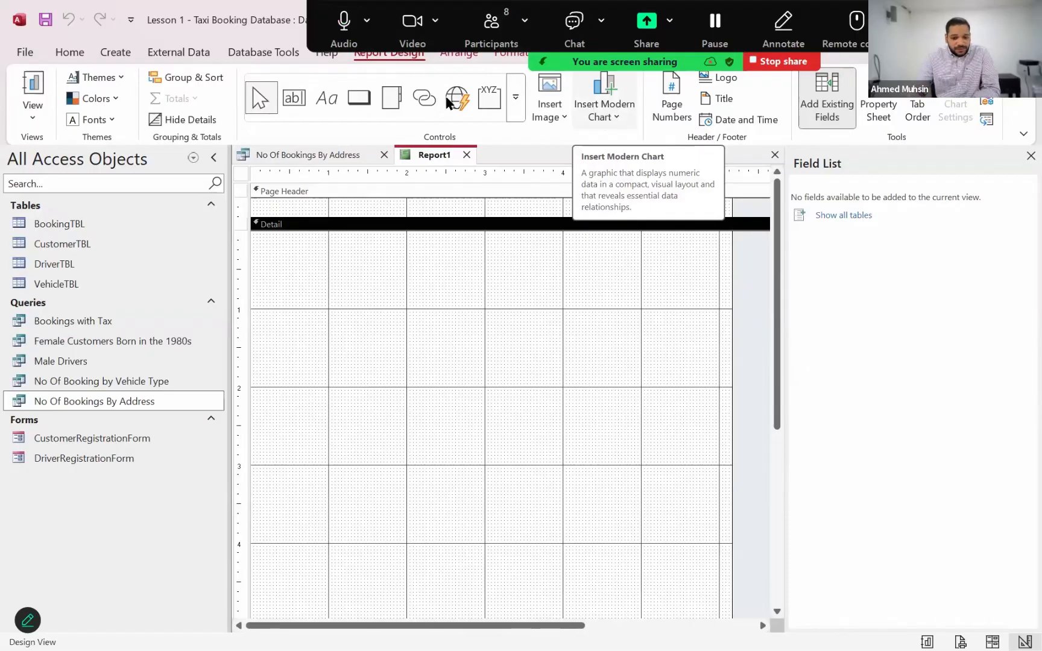
Insert a clustered column chart about 5.9 by 4.5 inches in the report's Detail section and close the Field List
{"action": "left_click", "coordinate": [610, 115]}
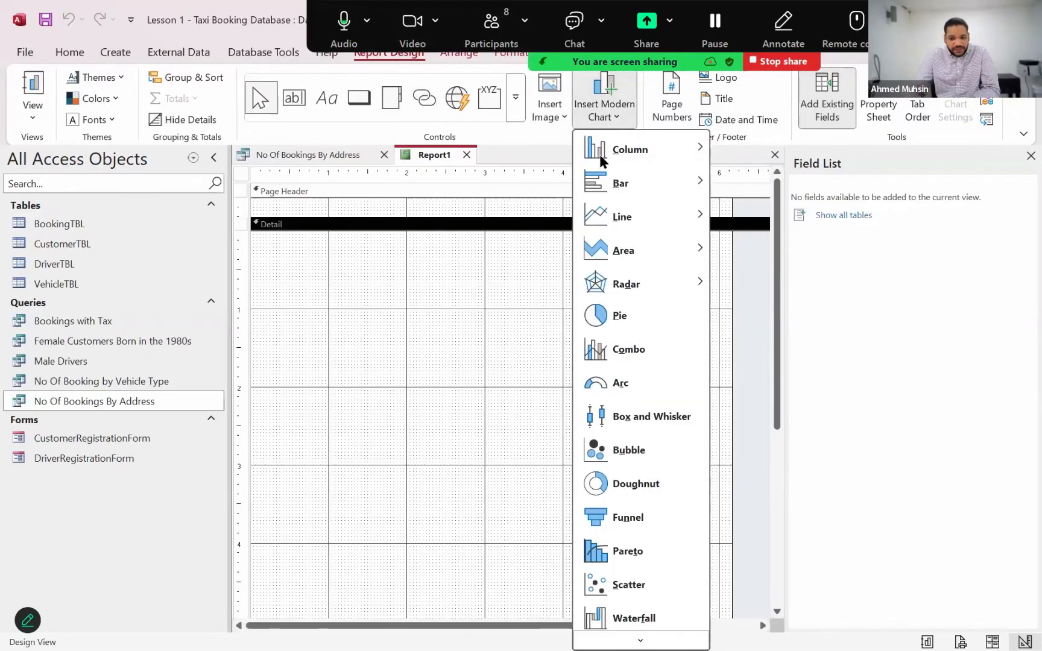
{"action": "mouse_move", "coordinate": [626, 148]}
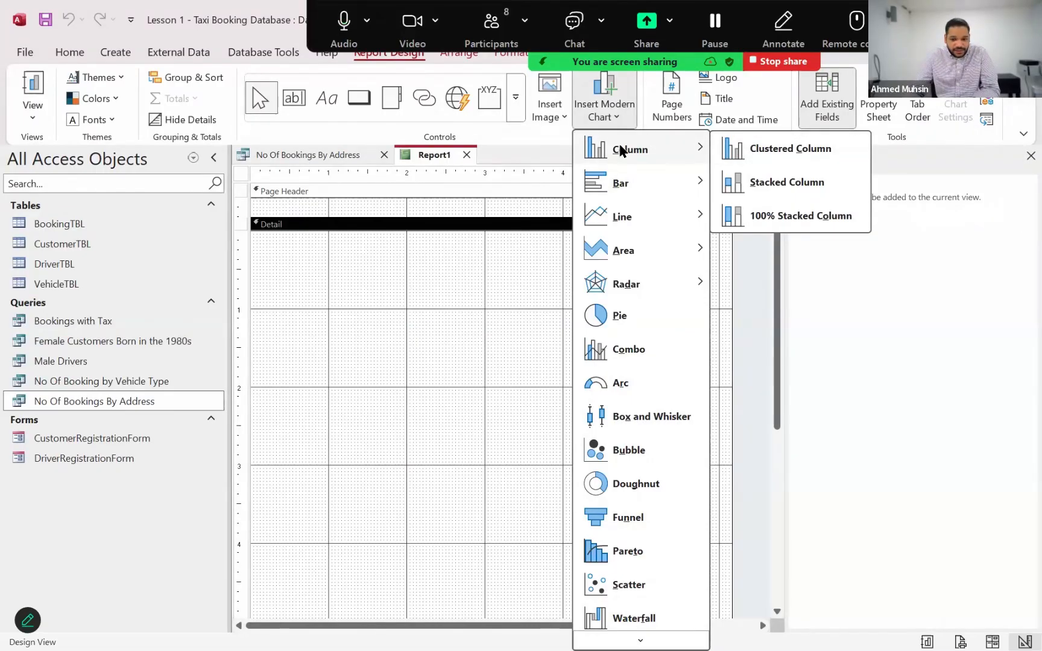
{"action": "left_click", "coordinate": [749, 149]}
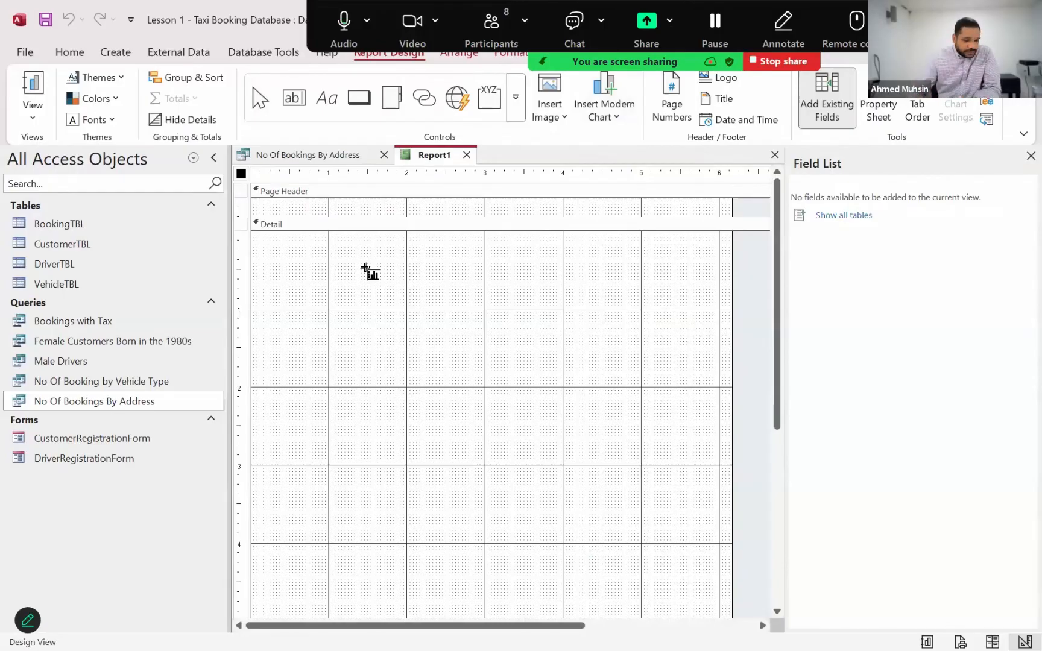
{"action": "left_click_drag", "start_coordinate": [260, 241], "coordinate": [720, 594]}
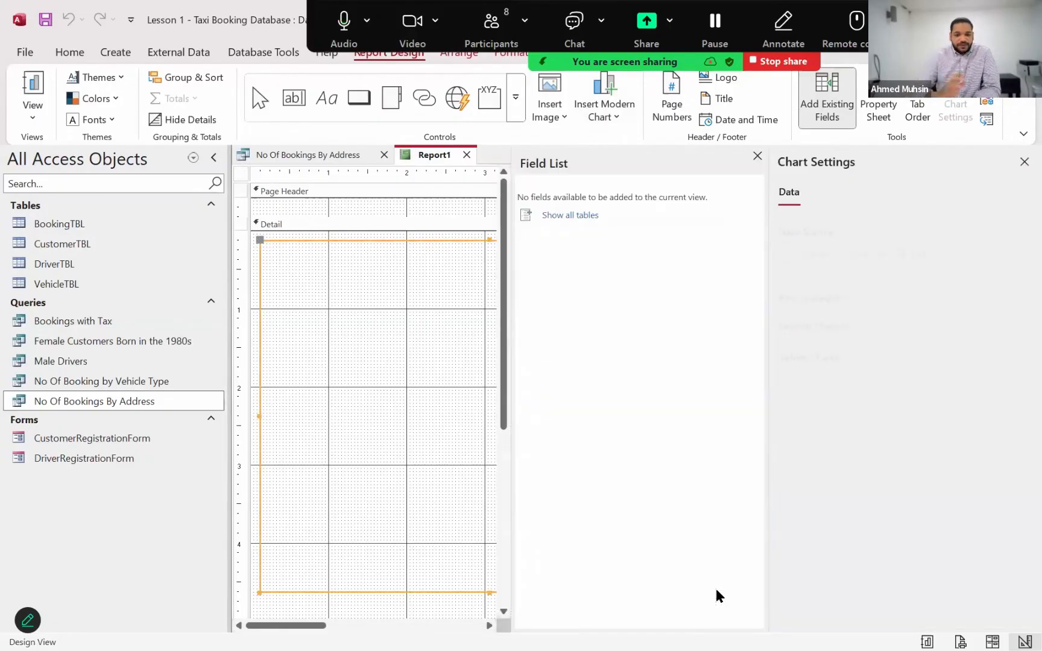
{"action": "left_click", "coordinate": [757, 156]}
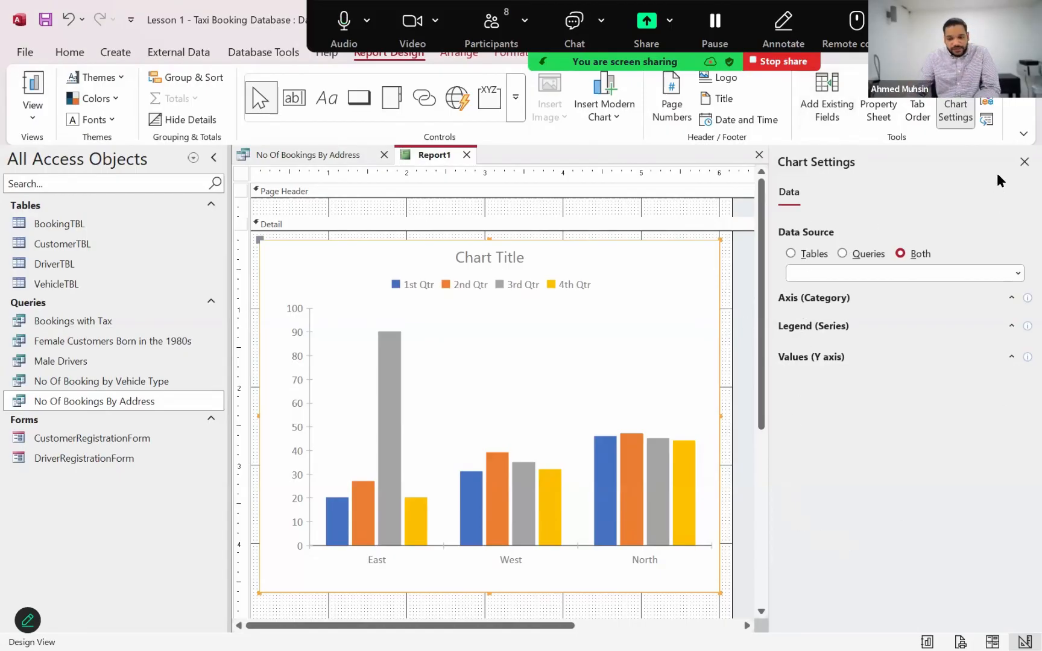
Base the chart on the No Of Bookings By Address query, with CusAddress as the category axis and CountOfBkID as the values
{"action": "left_click", "coordinate": [1022, 163]}
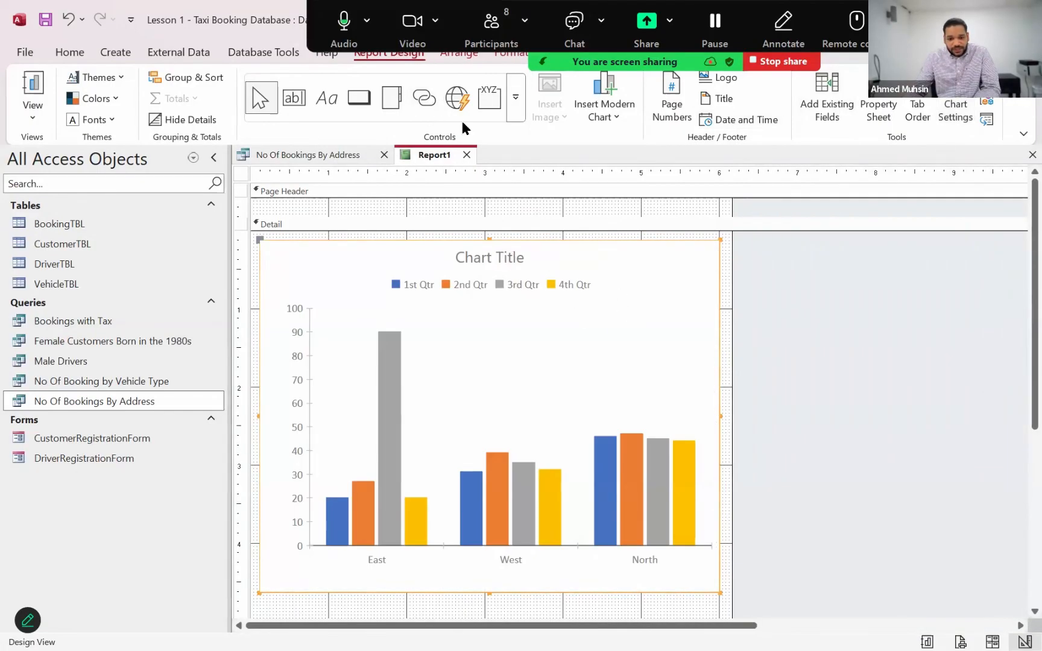
{"action": "left_click", "coordinate": [952, 116]}
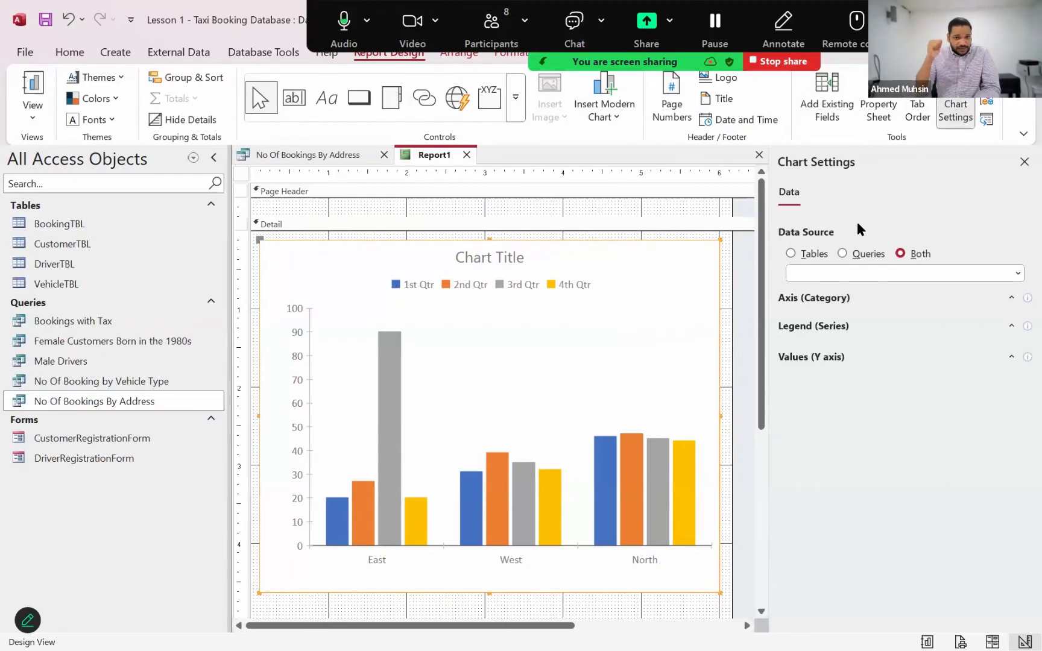
{"action": "left_click", "coordinate": [843, 254]}
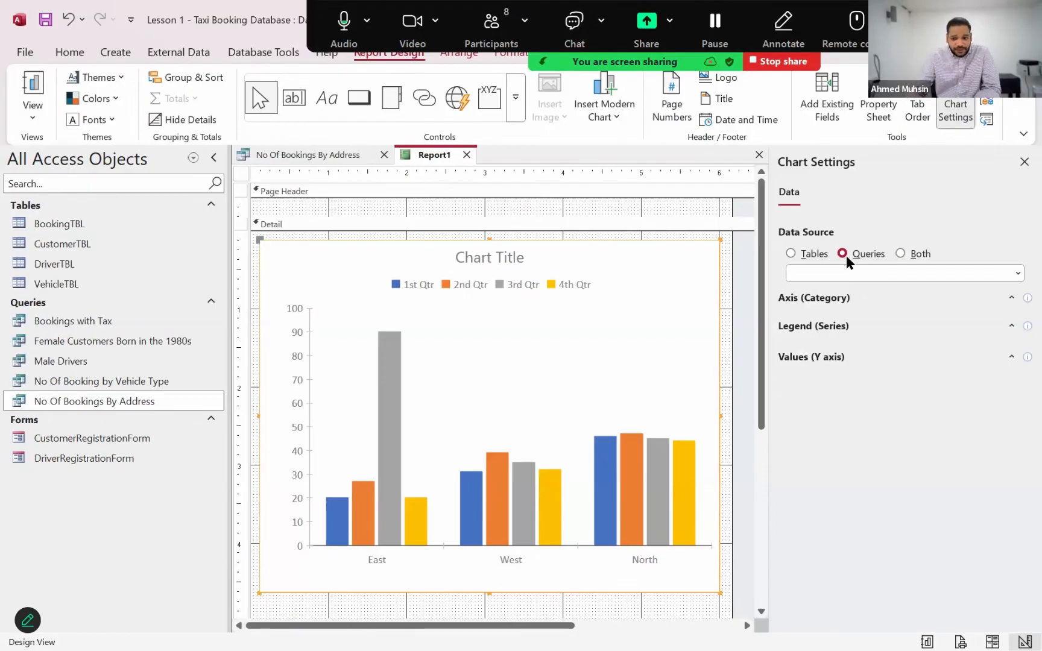
{"action": "left_click", "coordinate": [840, 273]}
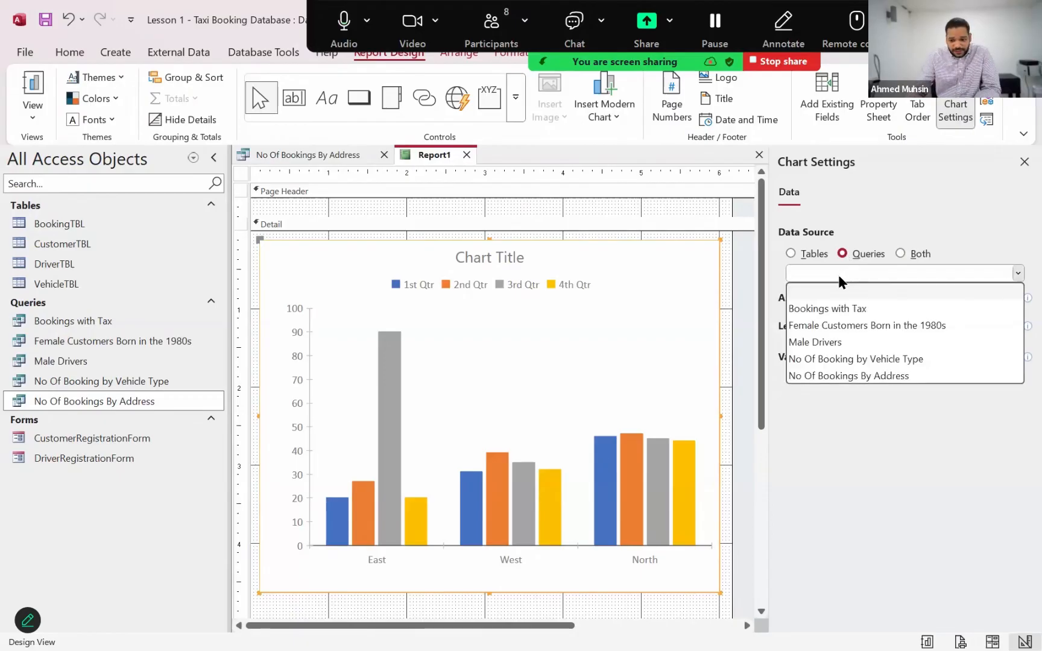
{"action": "left_click", "coordinate": [830, 374]}
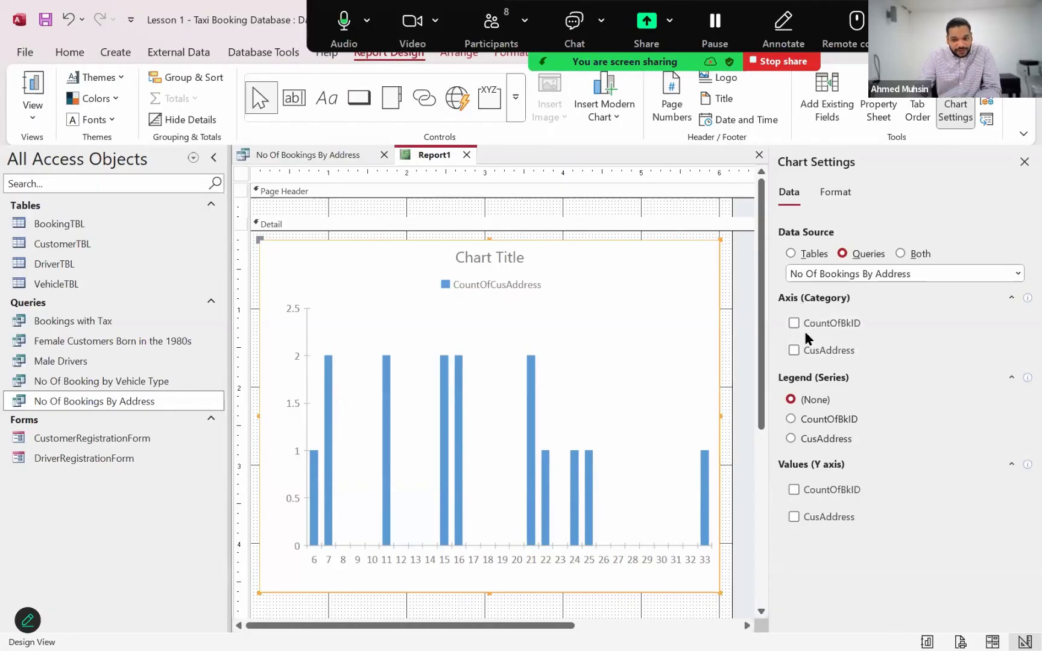
{"action": "left_click", "coordinate": [794, 351]}
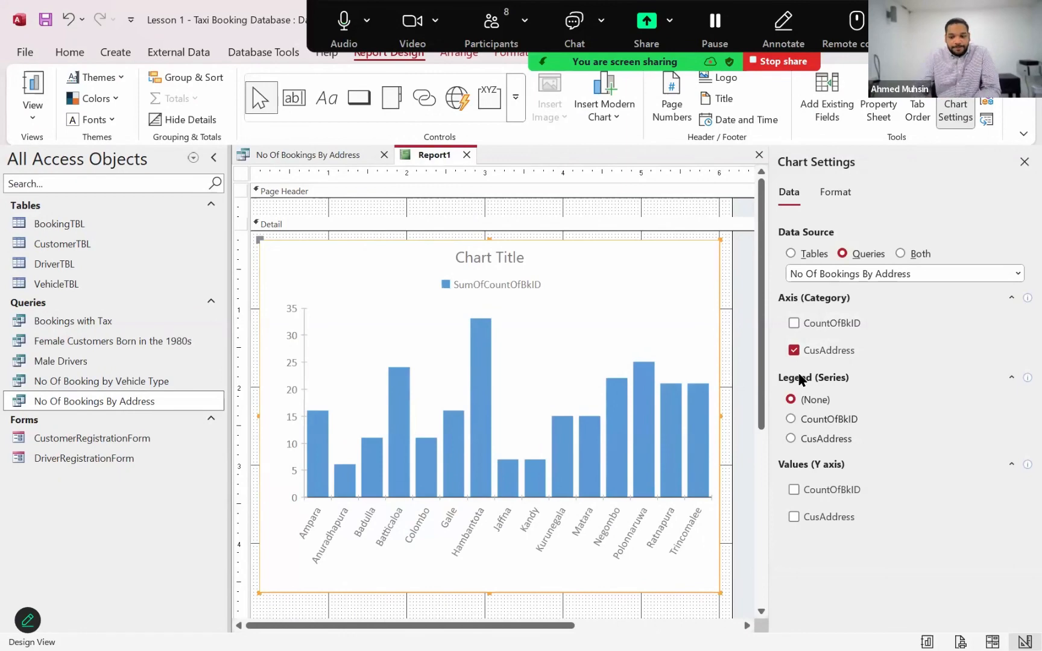
{"action": "left_click", "coordinate": [793, 492]}
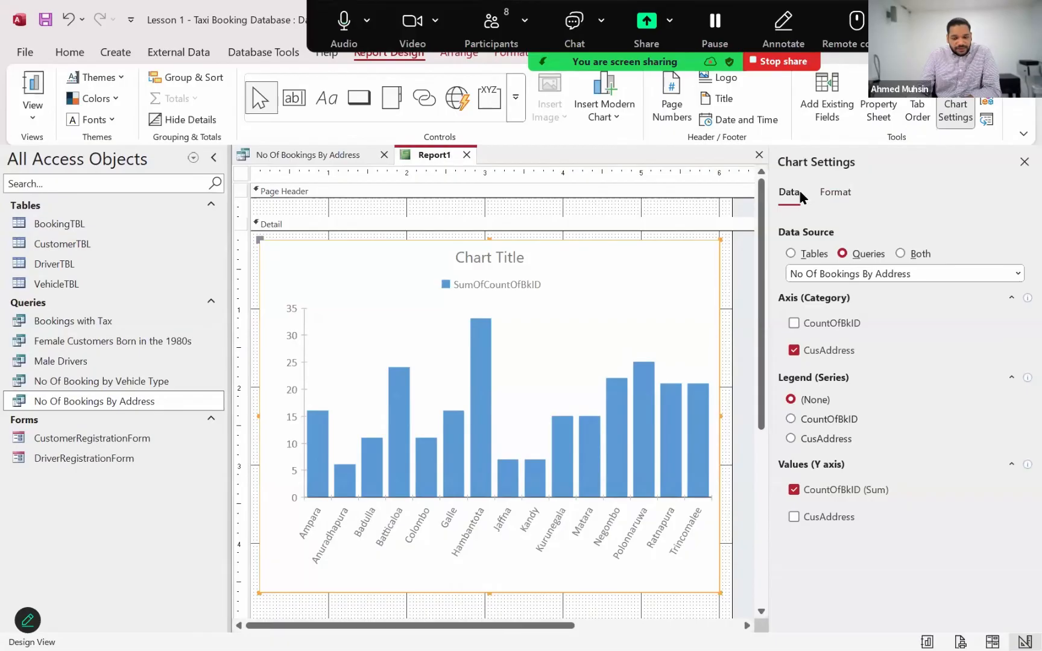
Set the SumOfCountOfBkID series' display name to "No. Of Bookings" and turn on its data labels
{"action": "left_click", "coordinate": [834, 196]}
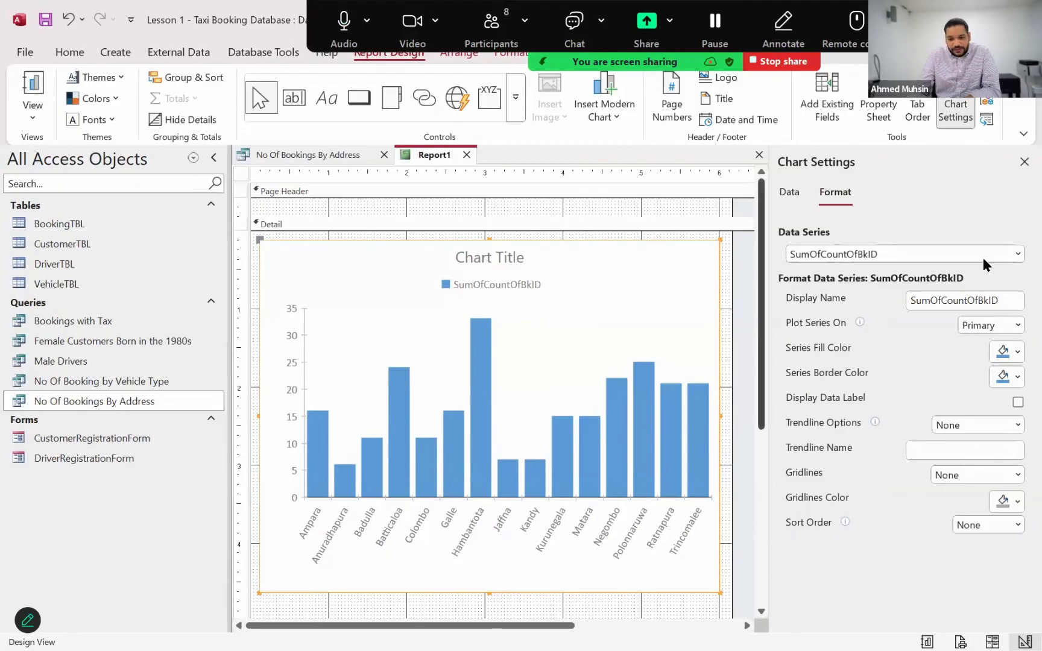
{"action": "left_click", "coordinate": [1017, 253]}
{"action": "left_click", "coordinate": [983, 271]}
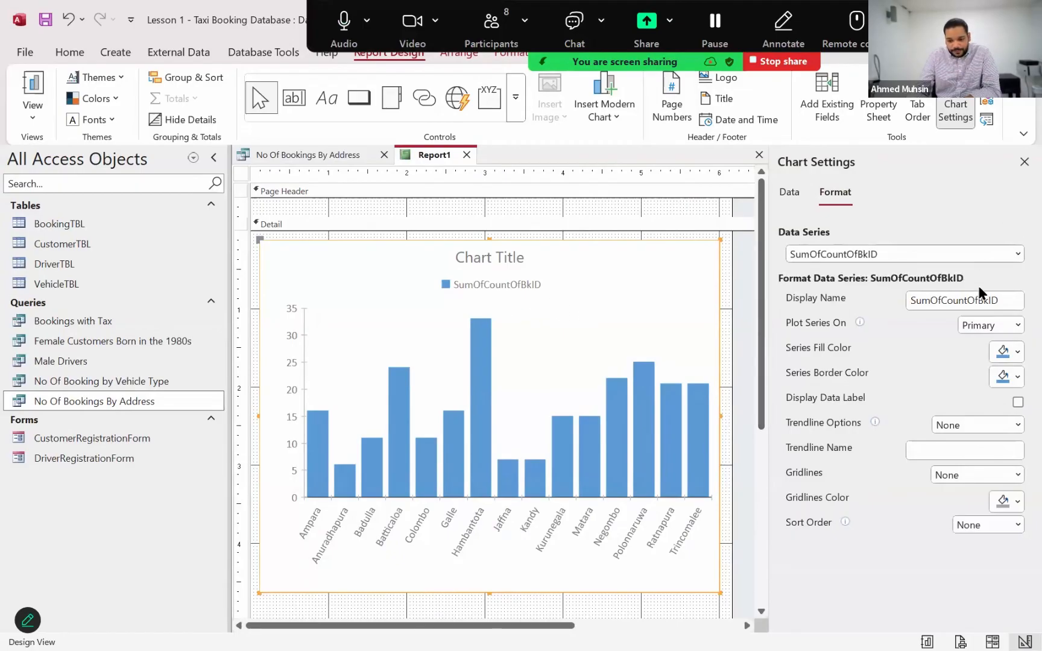
{"action": "left_click", "coordinate": [989, 299]}
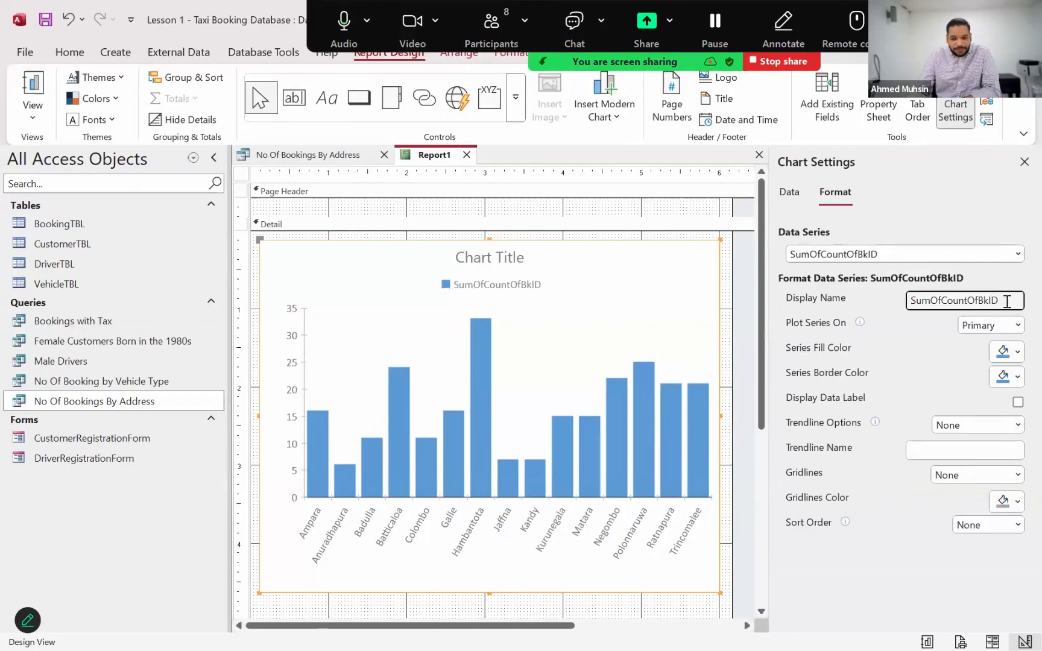
{"action": "double_click", "coordinate": [965, 300]}
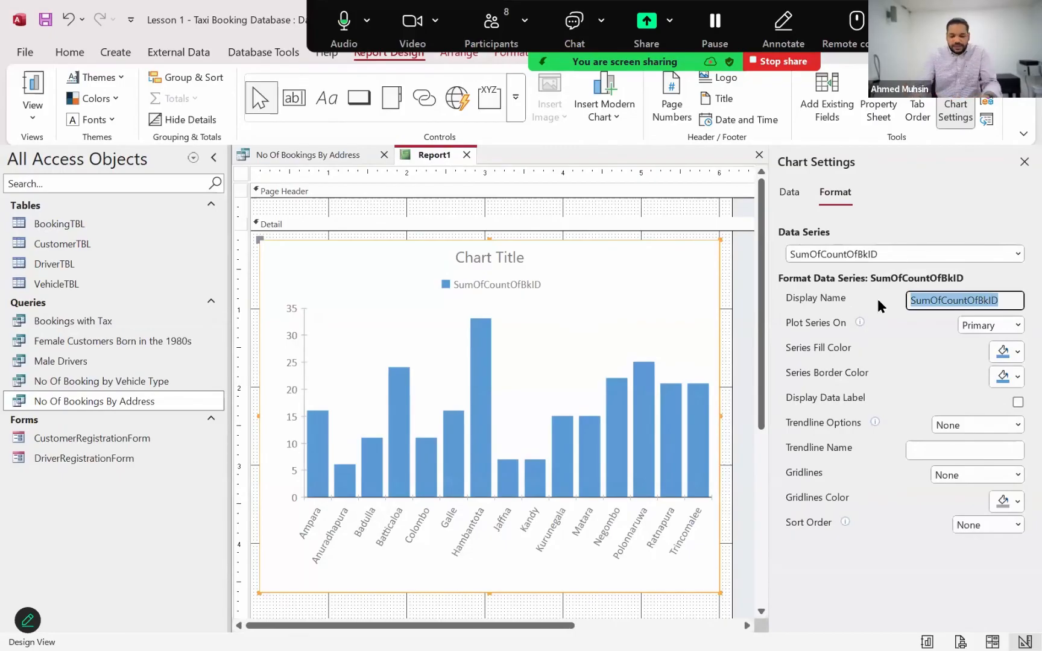
{"action": "type", "text": "No."}
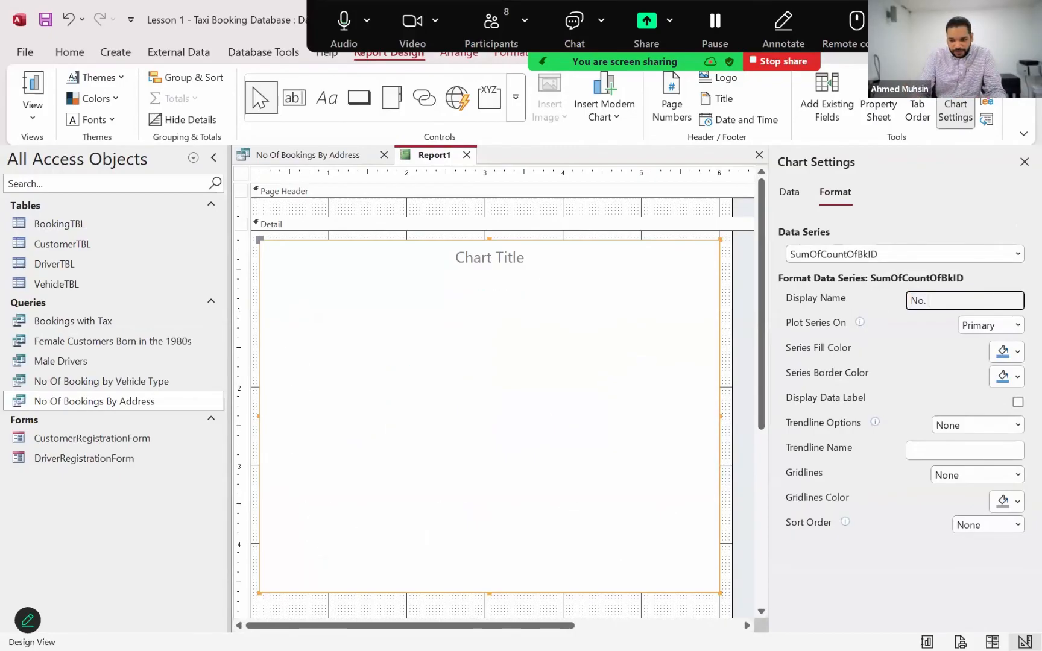
{"action": "type", "text": " Of Bookings"}
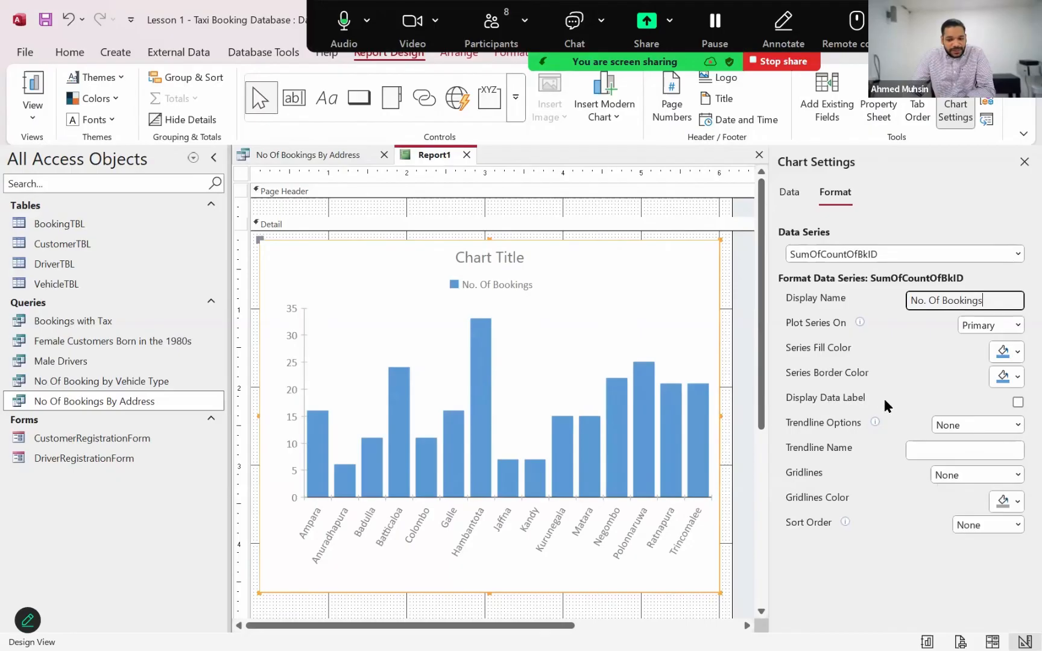
{"action": "left_click", "coordinate": [1015, 403]}
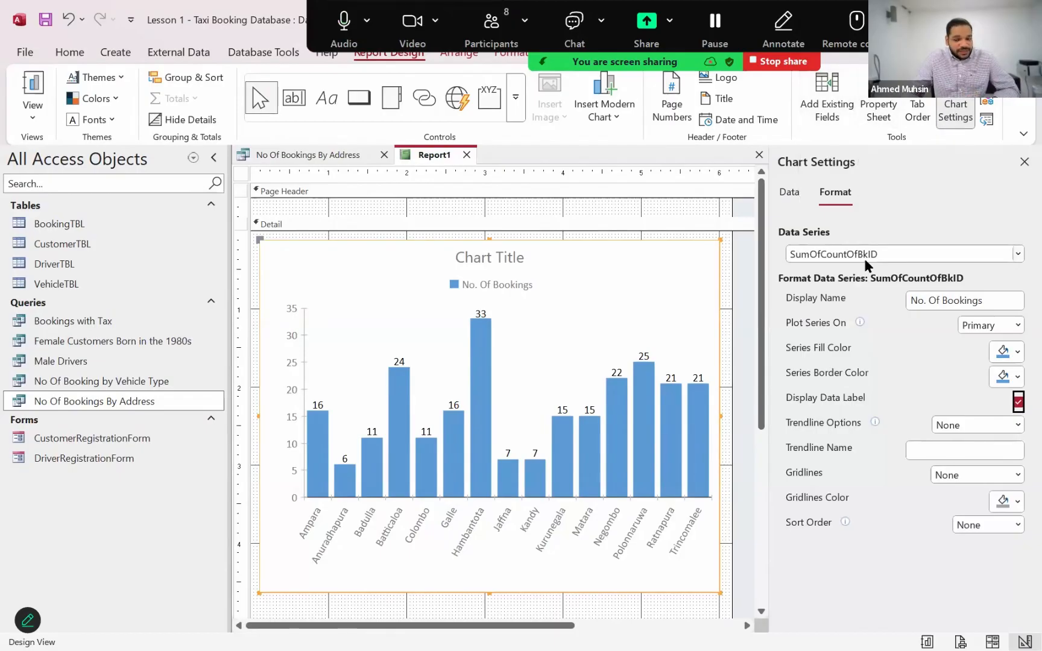
Open the chart's Property Sheet at its format properties and close Chart Settings
{"action": "left_click", "coordinate": [870, 111]}
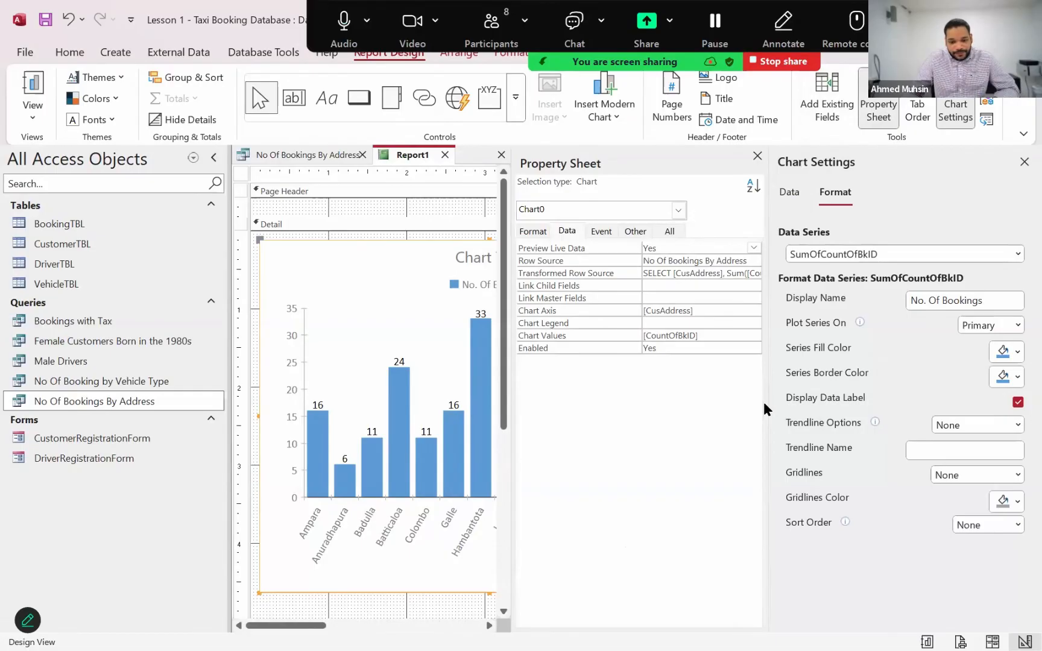
{"action": "left_click", "coordinate": [1023, 162]}
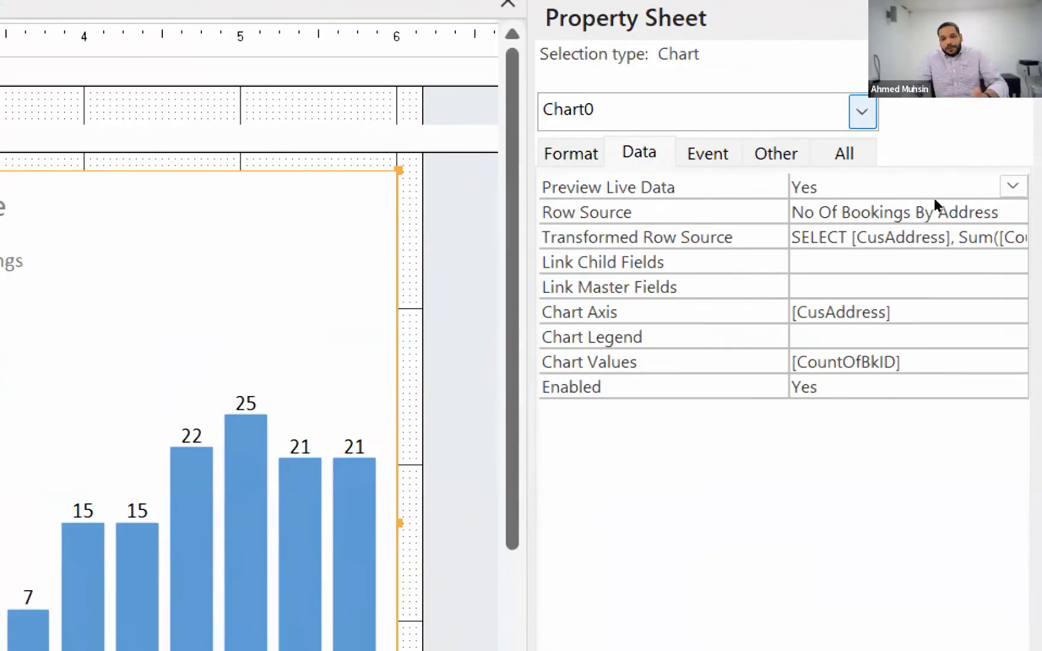
{"action": "left_click", "coordinate": [862, 112]}
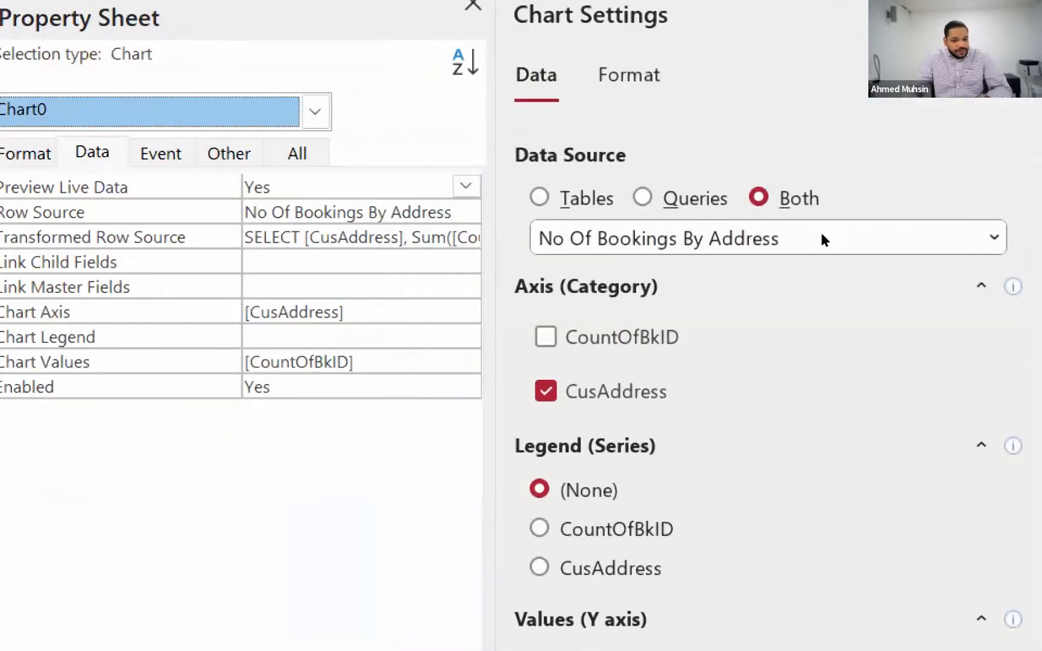
{"action": "left_click", "coordinate": [1015, 166]}
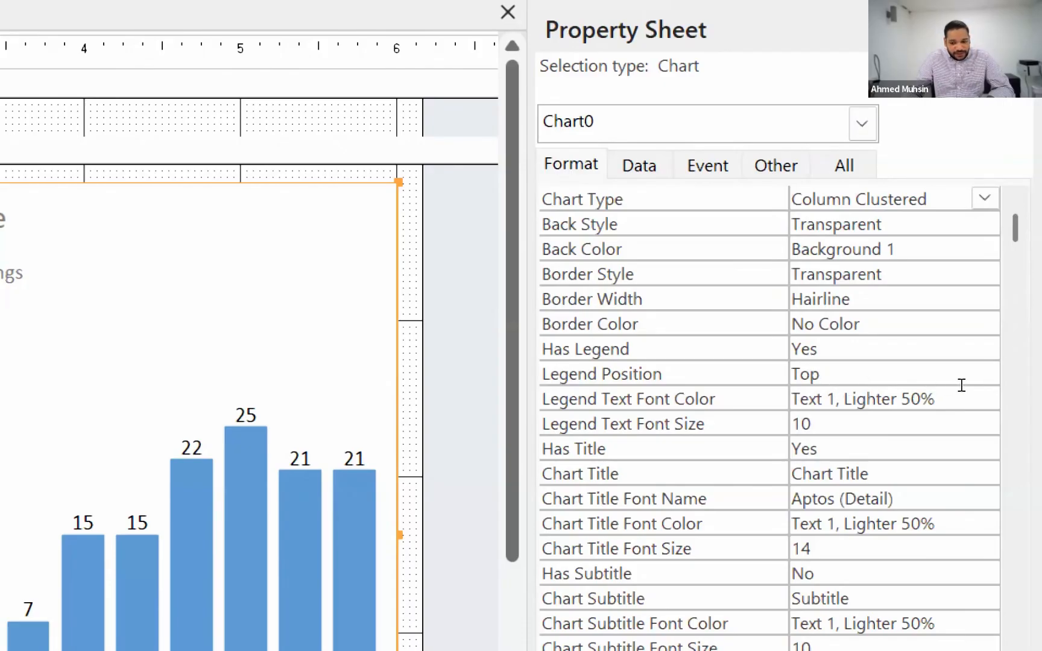
Set the chart title to "No. of Bookings by Address" and widen the Property Sheet to fit the full title
{"action": "left_click_drag", "start_coordinate": [877, 474], "coordinate": [791, 474]}
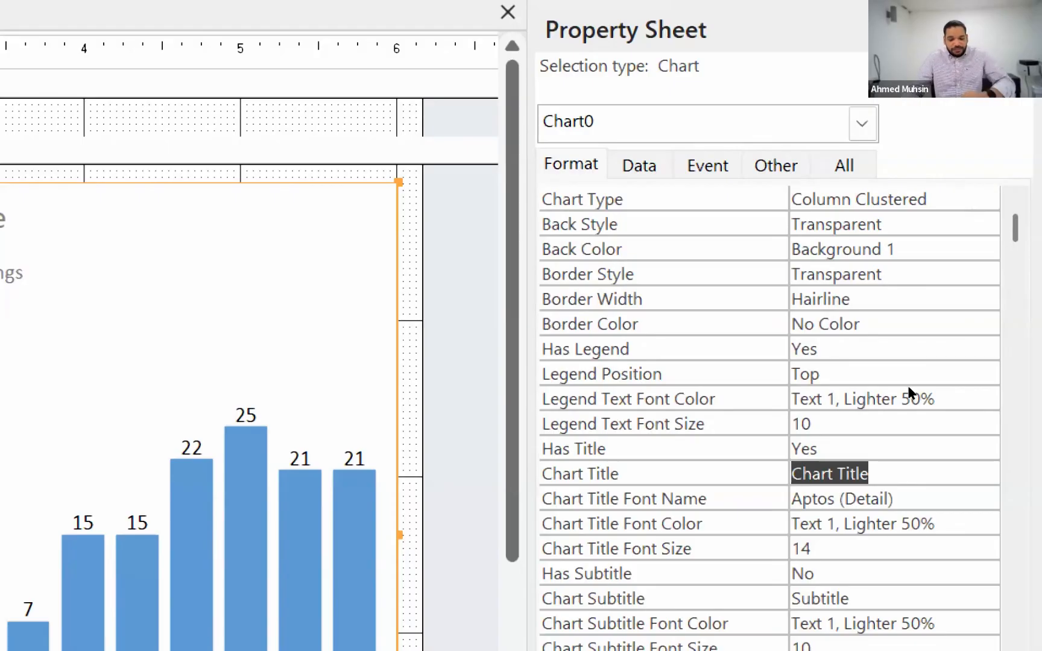
{"action": "type", "text": "Number"}
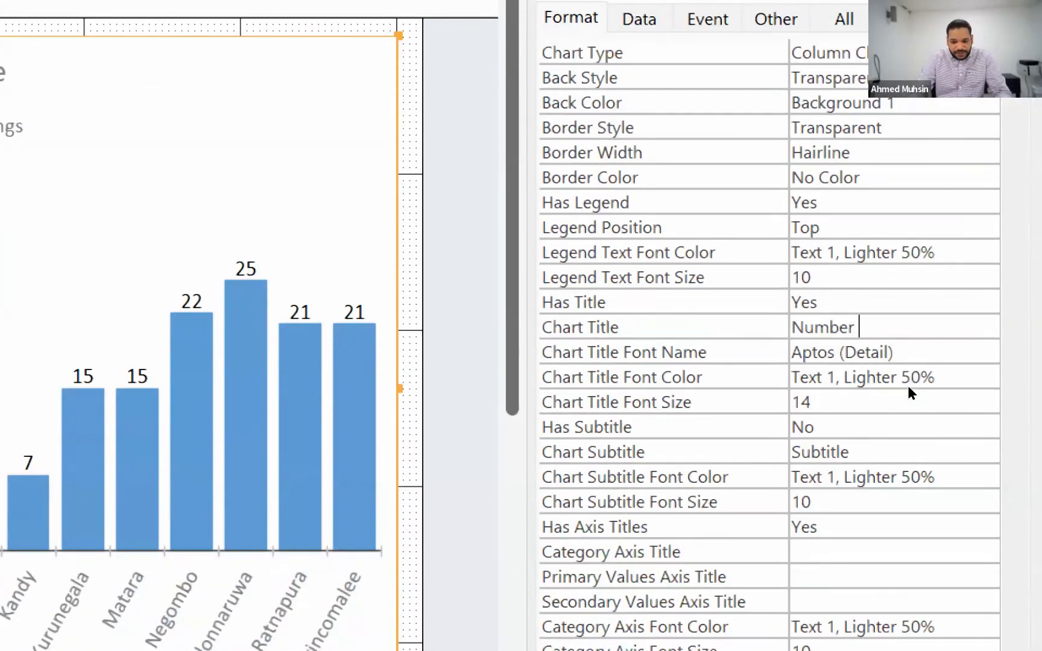
{"action": "key", "text": "BackSpace"}
{"action": "key", "text": "BackSpace"}
{"action": "key", "text": "BackSpace"}
{"action": "key", "text": "BackSpace"}
{"action": "key", "text": "BackSpace"}
{"action": "key", "text": "BackSpace"}
{"action": "type", "text": "o"}
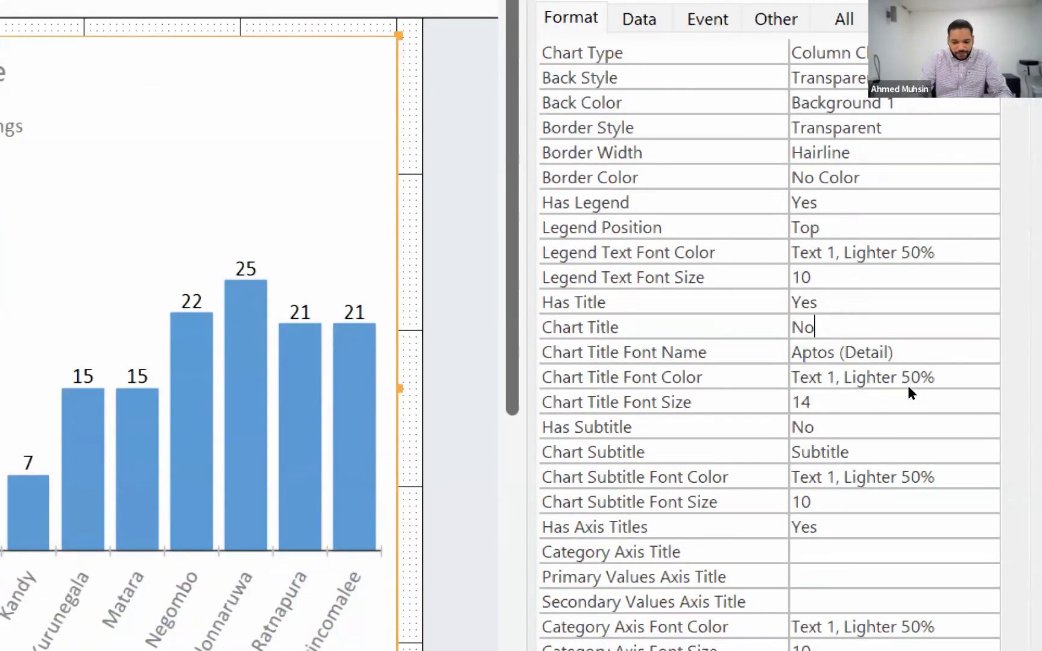
{"action": "type", "text": ". of Booking"}
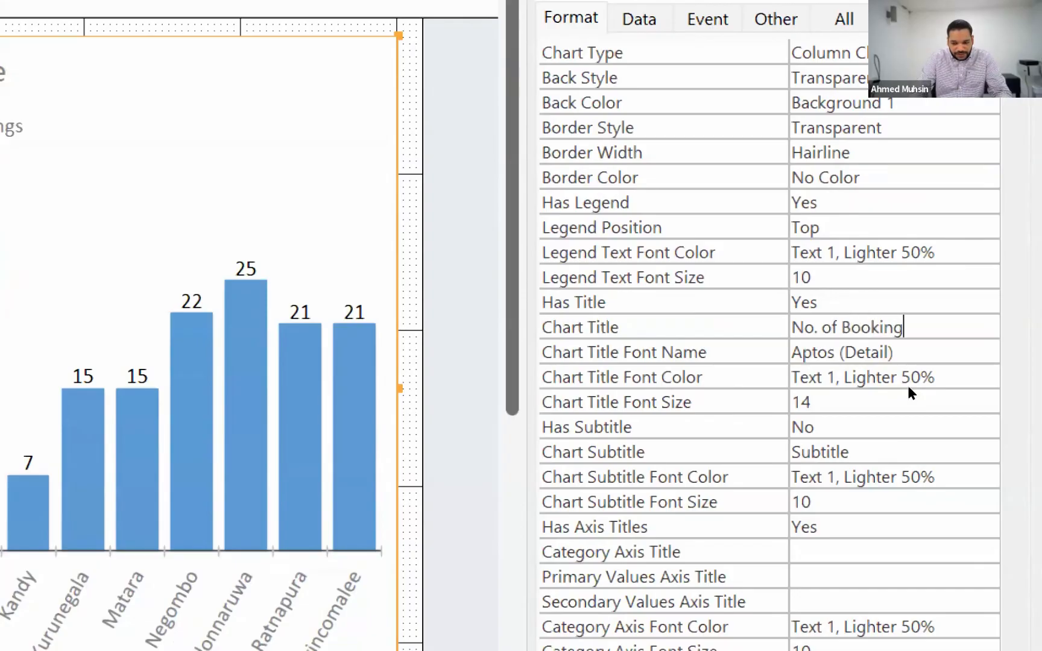
{"action": "type", "text": "s by Addre"}
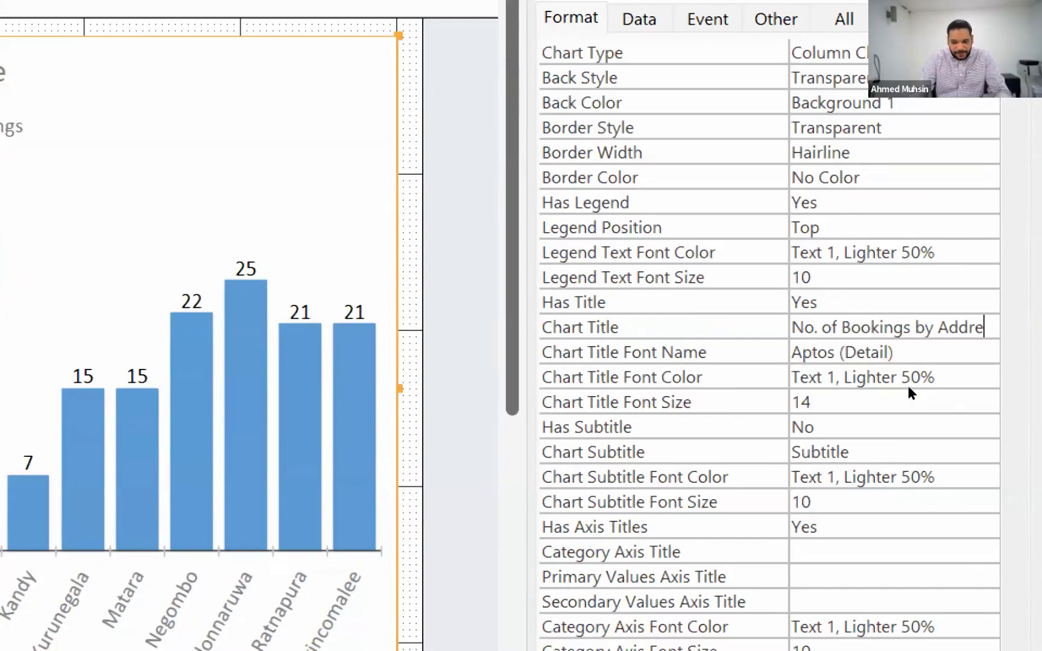
{"action": "type", "text": "ss"}
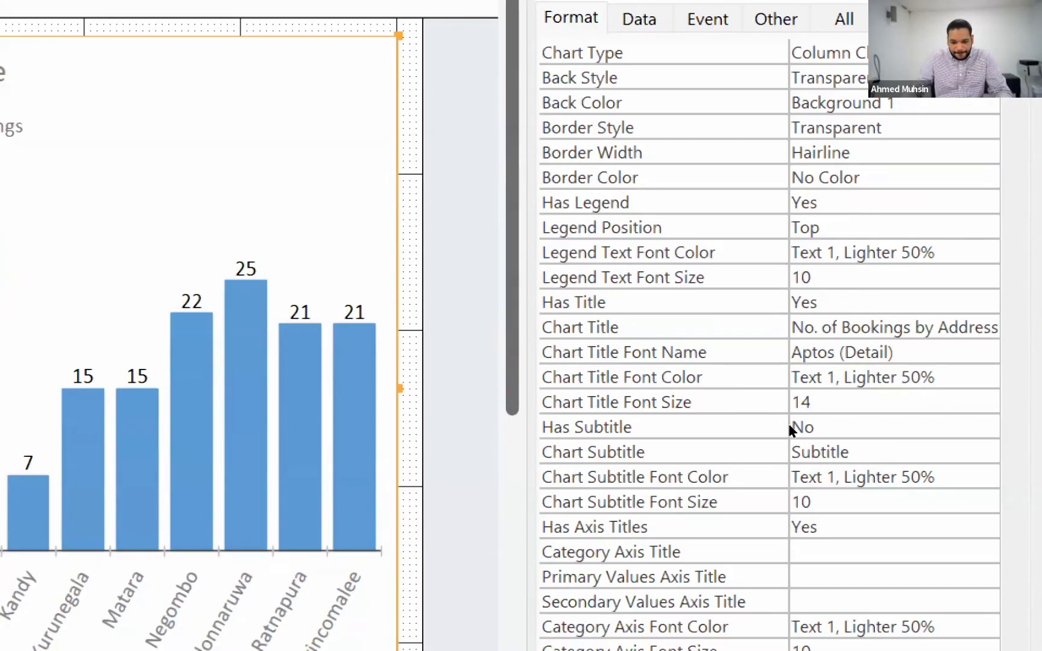
{"action": "left_click_drag", "start_coordinate": [786, 426], "coordinate": [753, 426]}
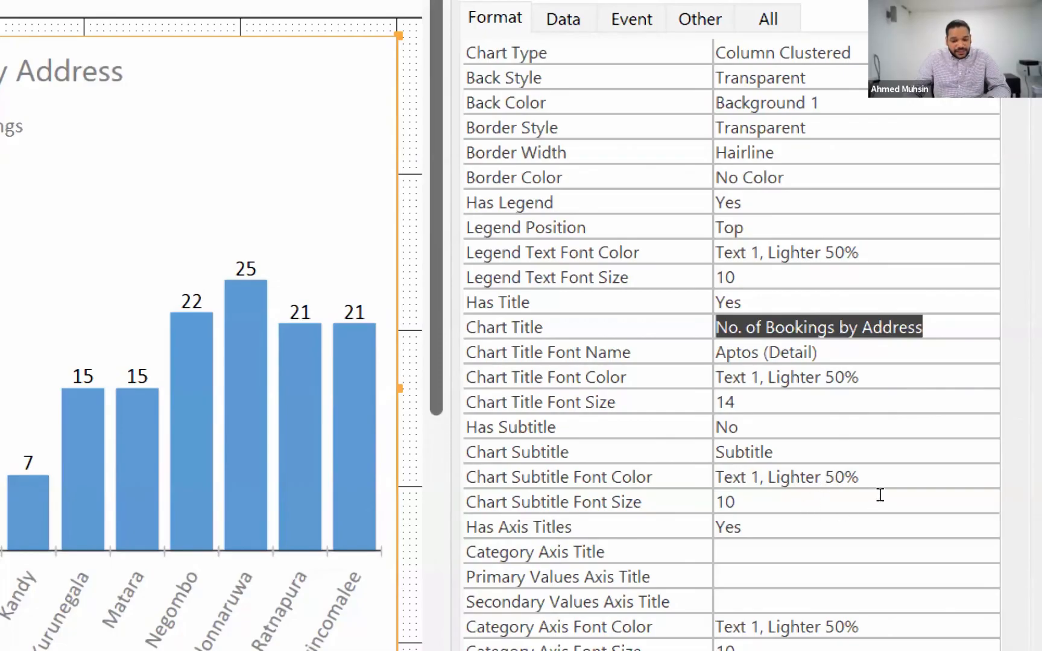
Set the chart's category axis title to "Customer Address" and its primary values axis title to "No. Of Bookings"
{"action": "left_click", "coordinate": [873, 551]}
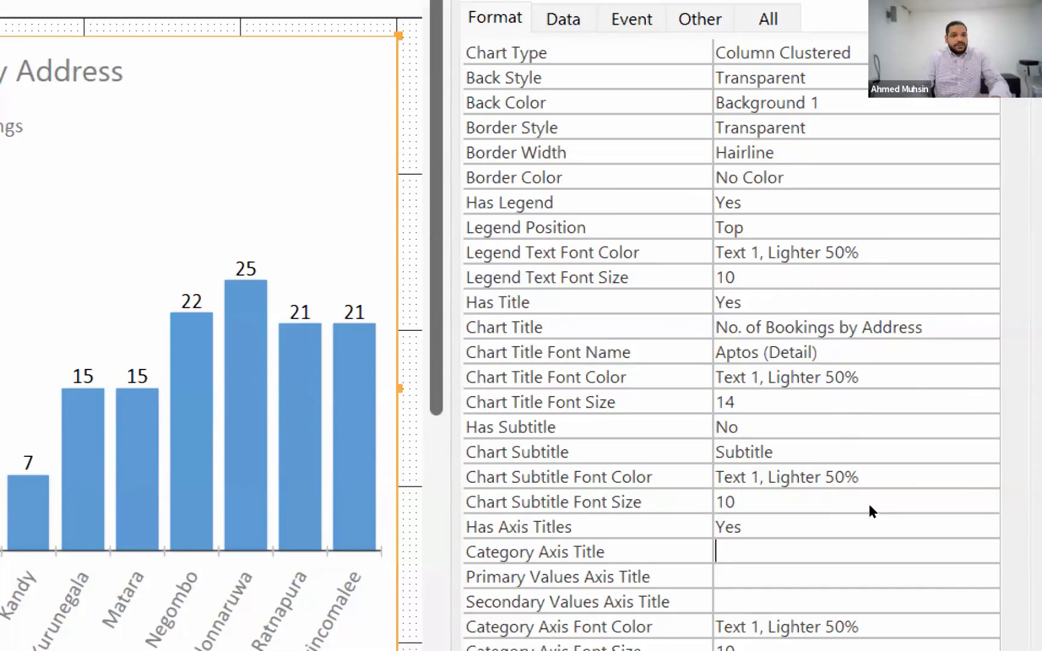
{"action": "type", "text": "Cust"}
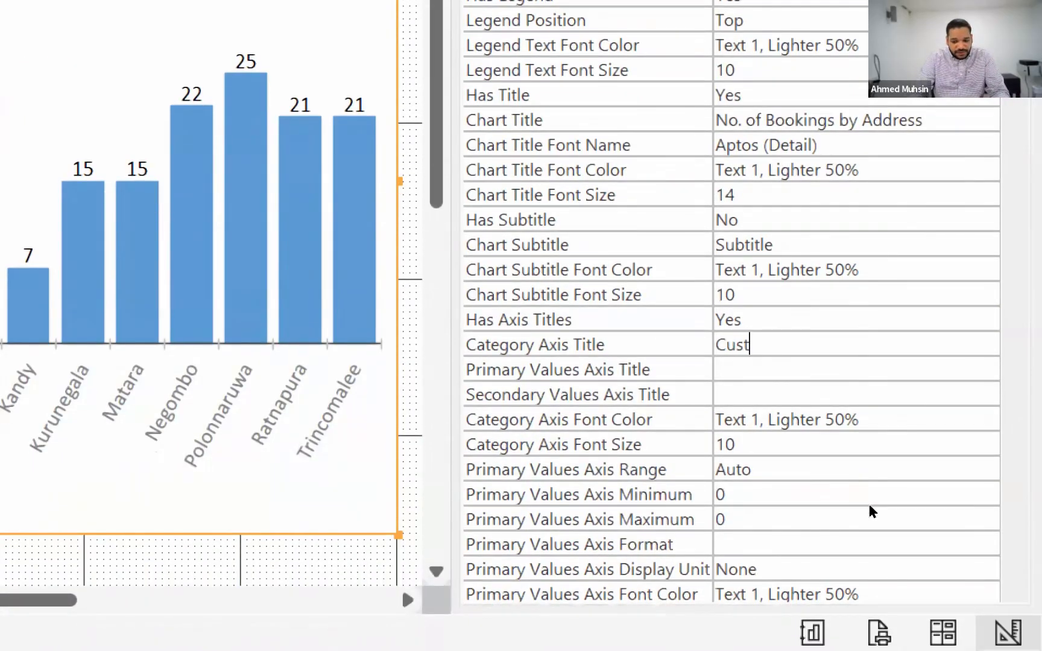
{"action": "type", "text": "omer Address"}
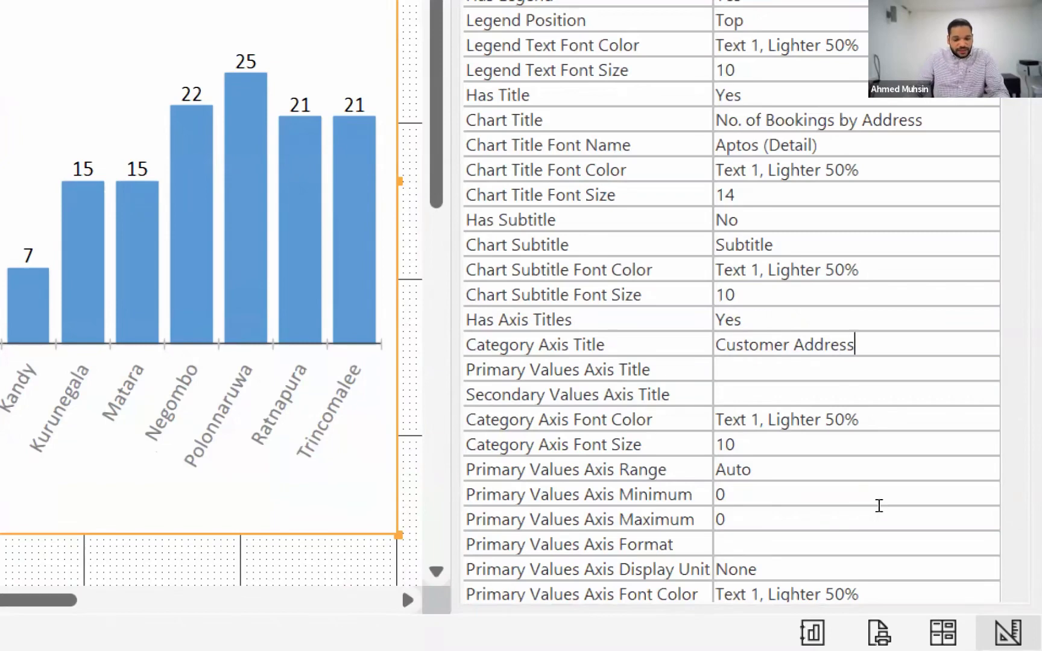
{"action": "key", "text": "Return"}
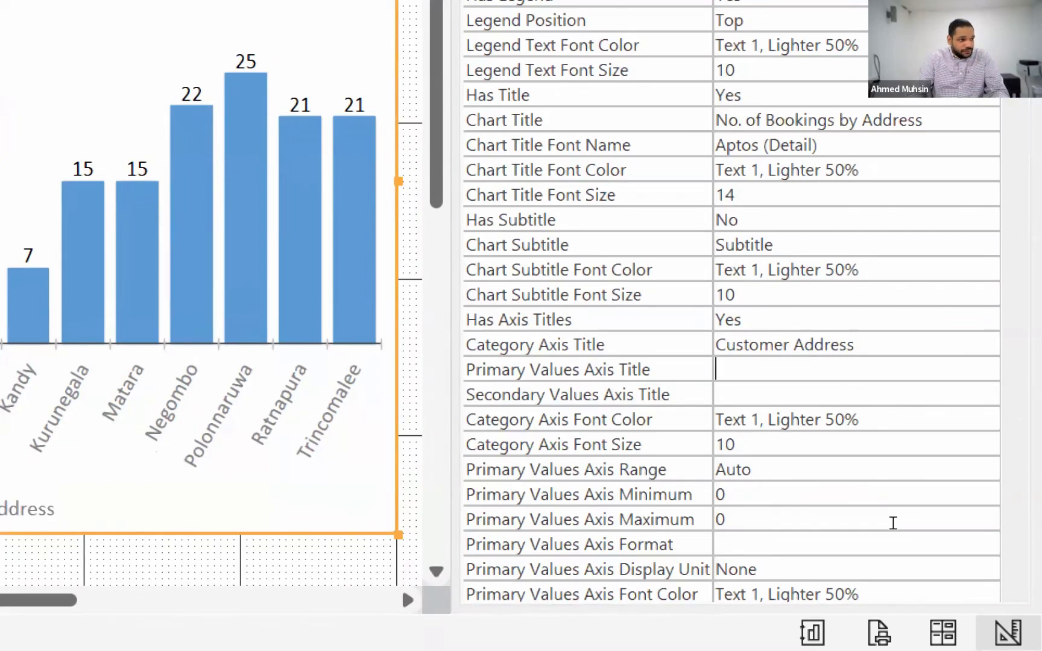
{"action": "type", "text": "No. Of Booking"}
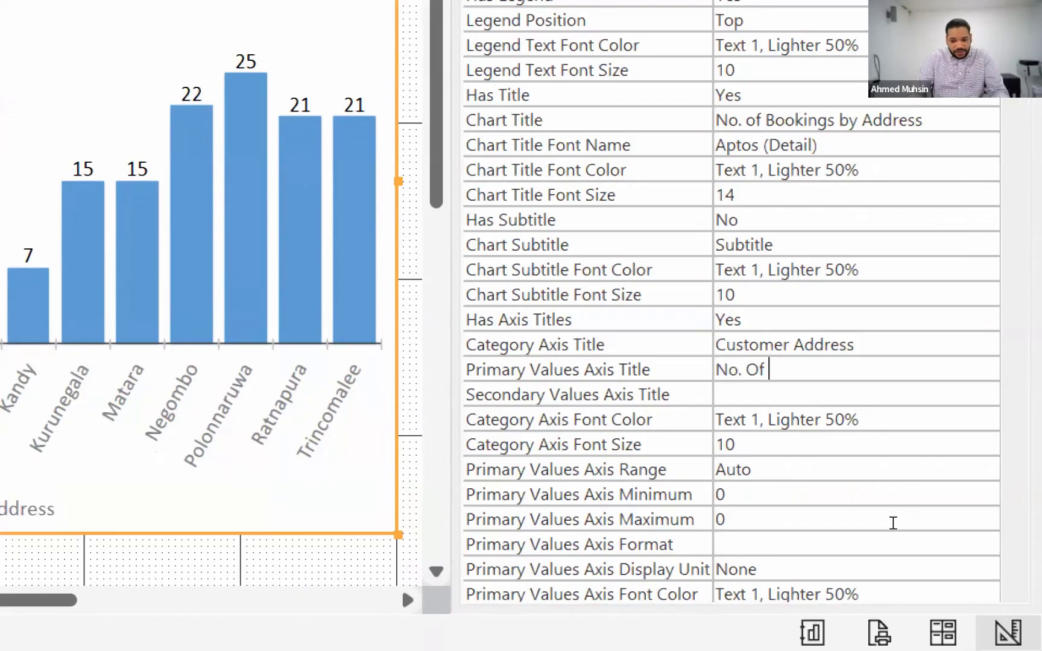
{"action": "type", "text": "s"}
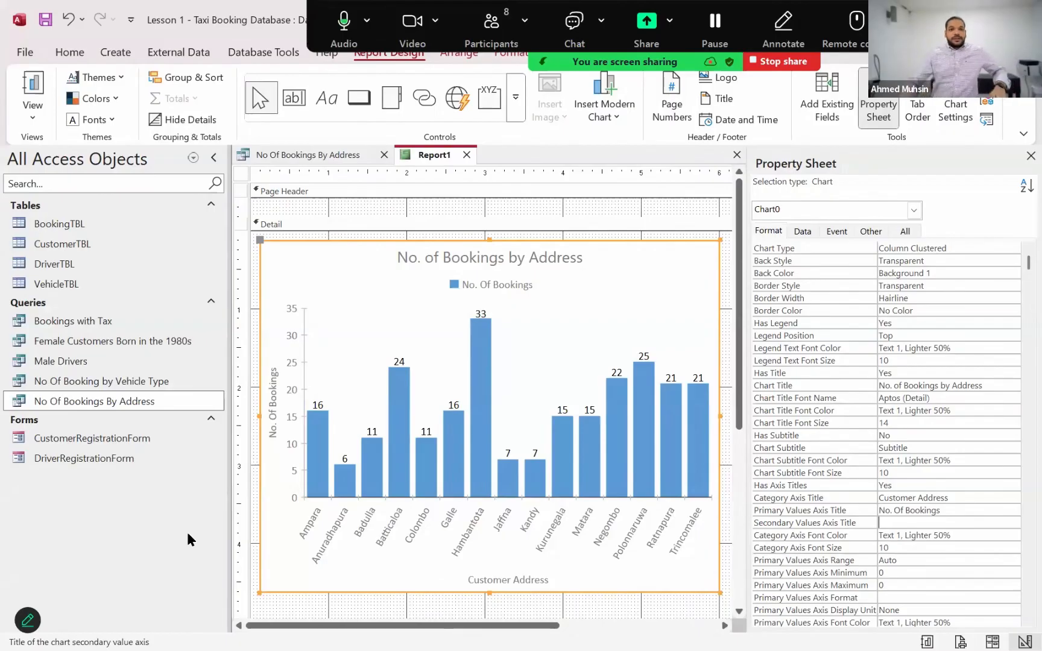
Save the report under the name "Report - Bookings by Address"
{"action": "left_click", "coordinate": [45, 19]}
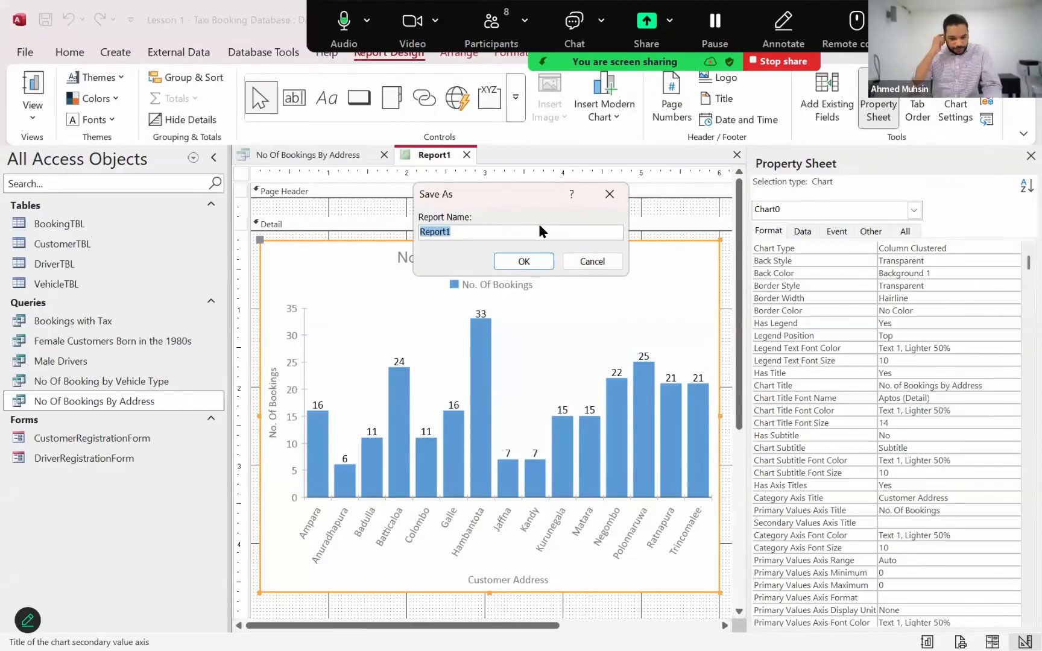
{"action": "left_click", "coordinate": [539, 231]}
{"action": "key", "text": "BackSpace"}
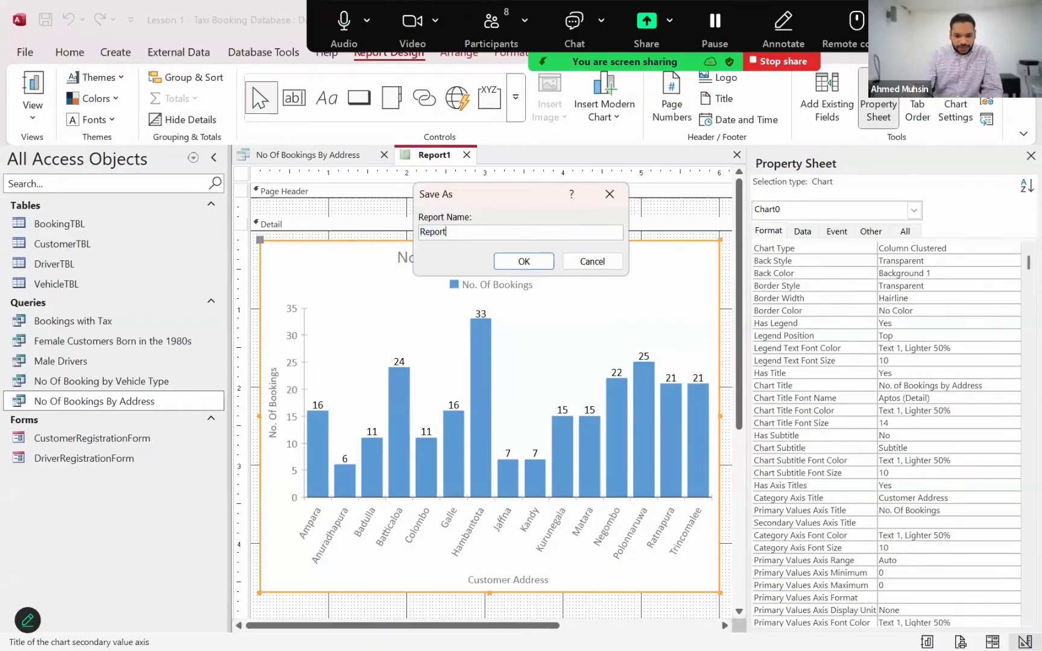
{"action": "type", "text": "- Bo"}
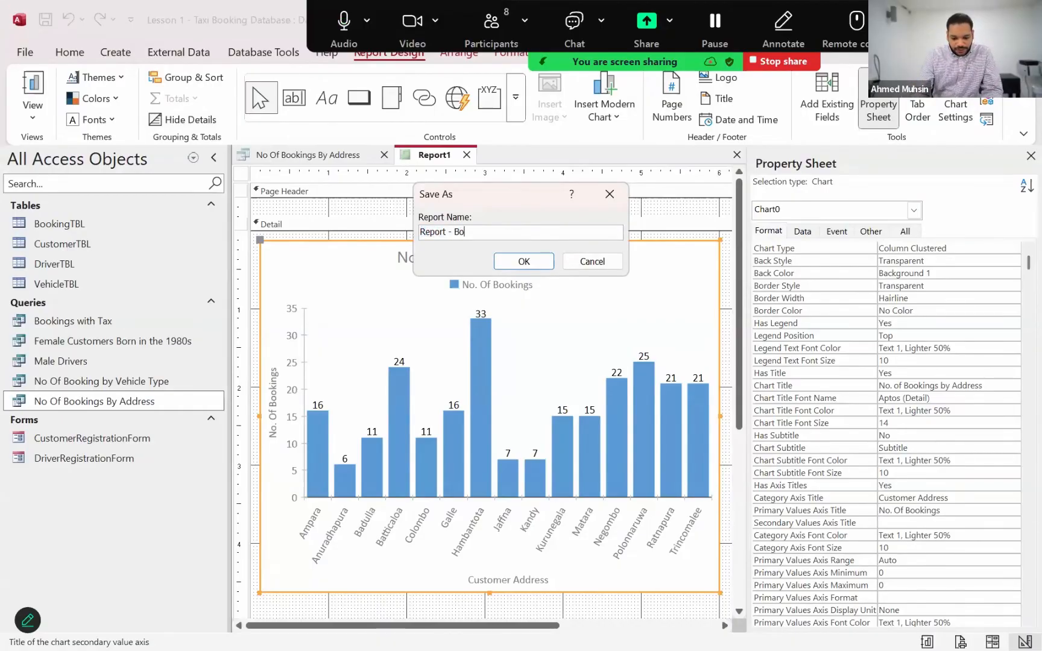
{"action": "type", "text": "okings by Add"}
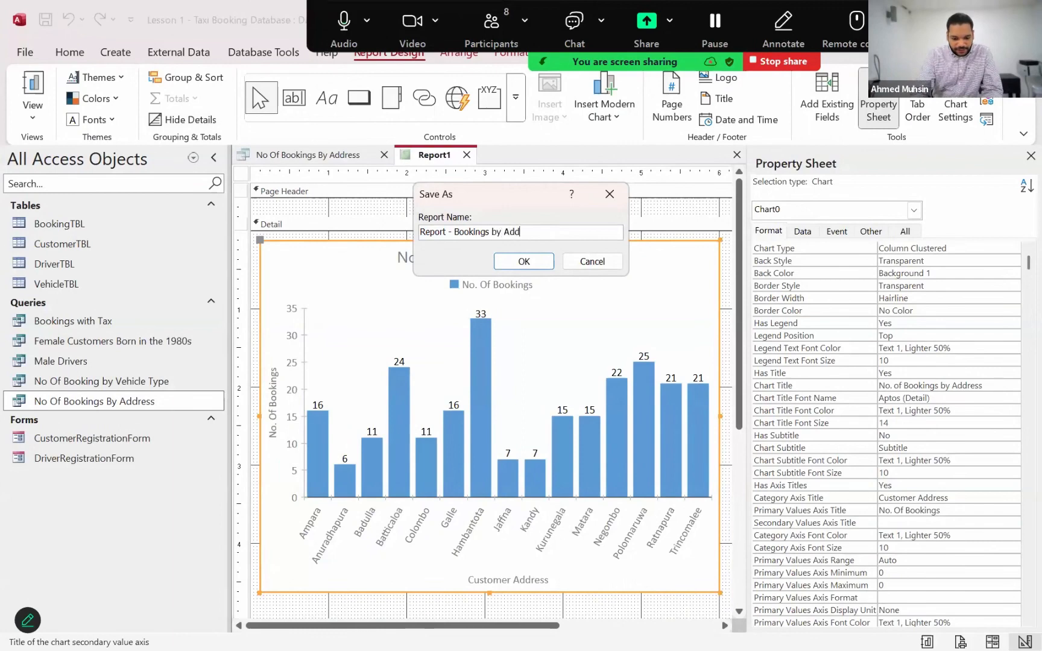
{"action": "type", "text": "ress"}
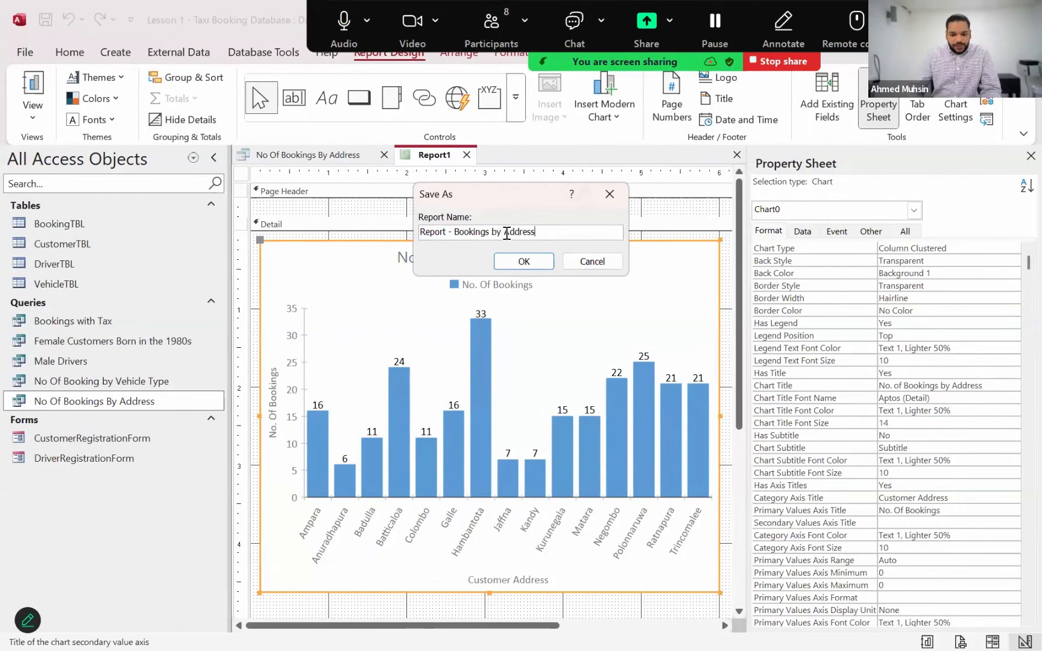
{"action": "left_click", "coordinate": [523, 263]}
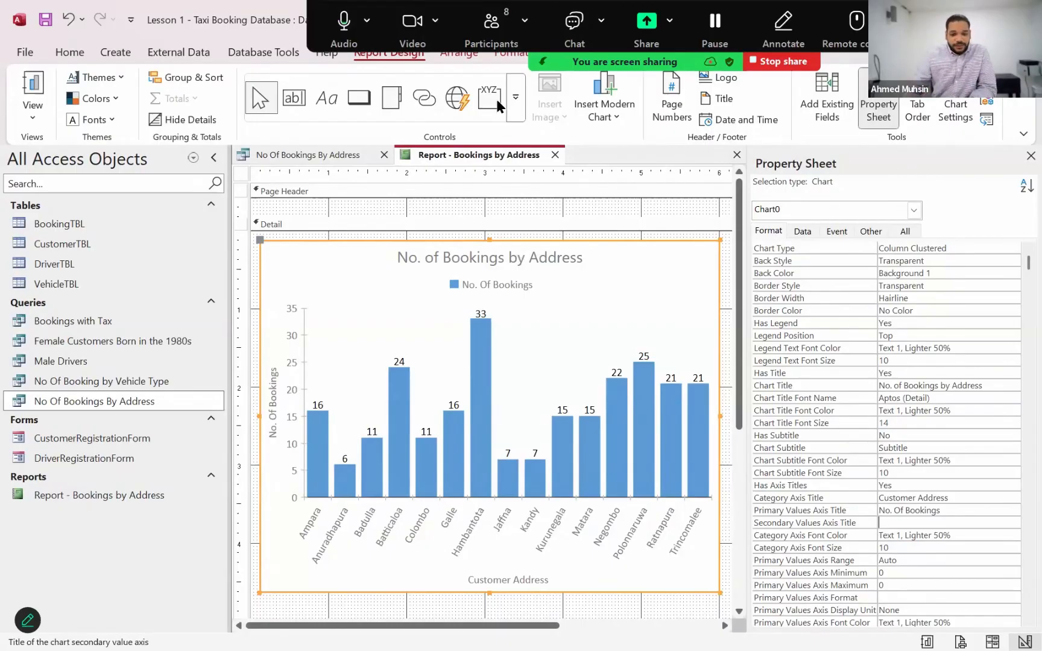
Close the No Of Bookings By Address query and the Report - Bookings by Address report
{"action": "left_click", "coordinate": [308, 158]}
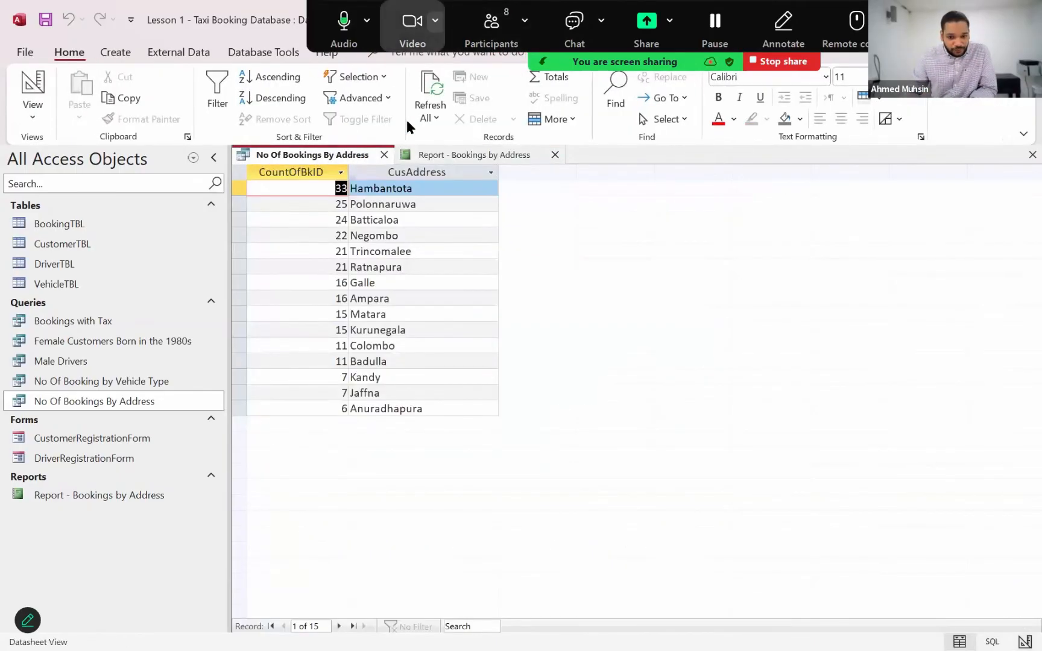
{"action": "left_click", "coordinate": [430, 156]}
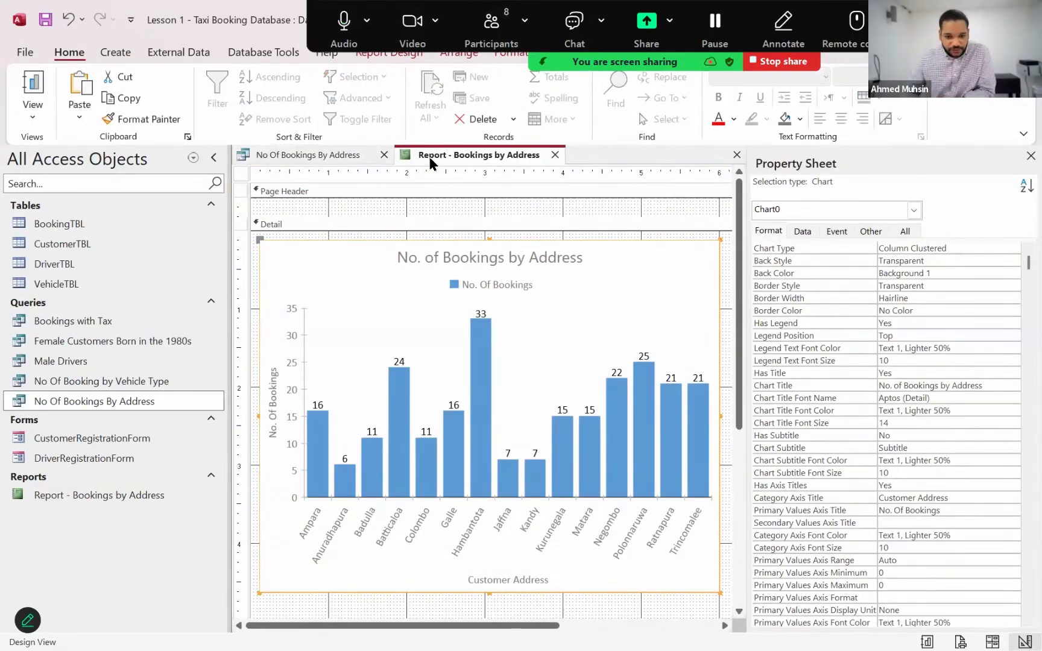
{"action": "left_click", "coordinate": [356, 154]}
{"action": "left_click", "coordinate": [382, 154]}
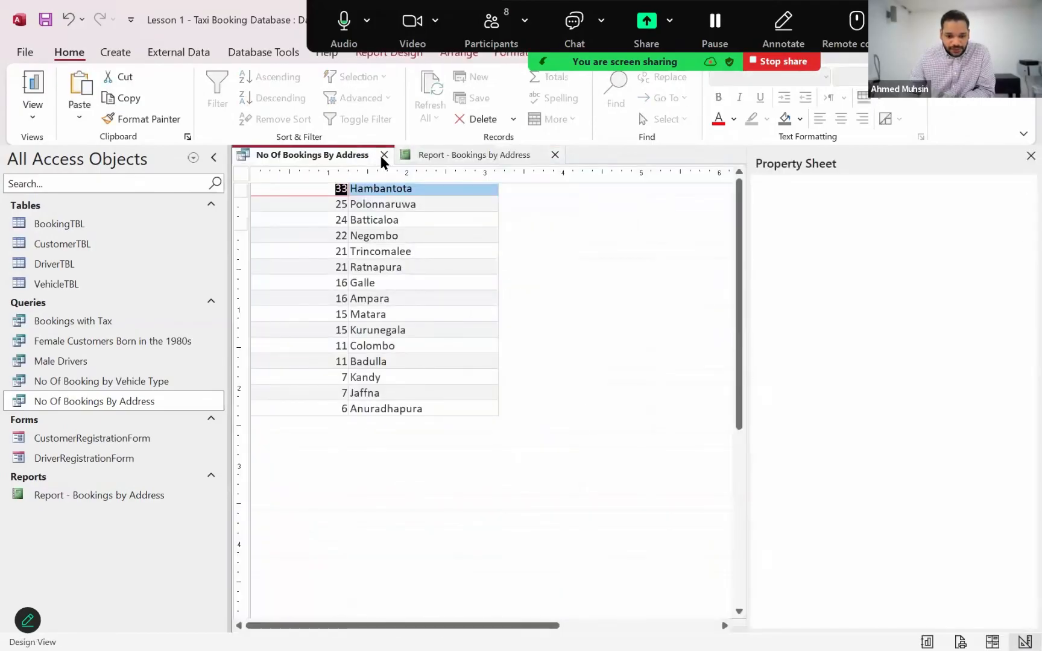
{"action": "left_click", "coordinate": [388, 155]}
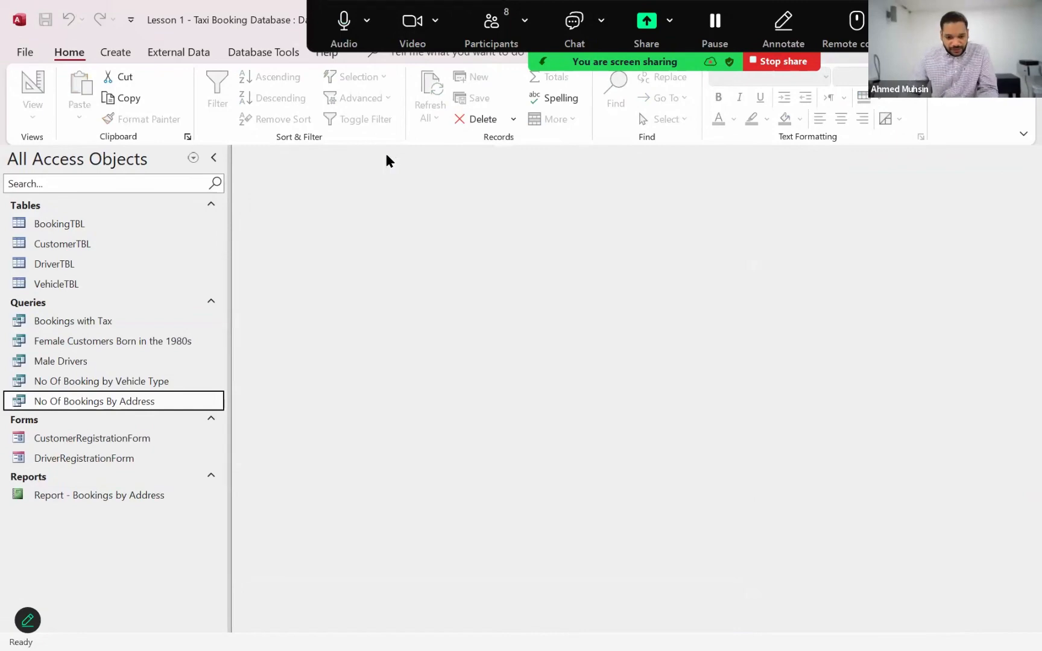
Switch to Lesson 1.txt in Notepad and extend the "Earnings for every driver" item with "include the points earned for every hire"
{"action": "key", "text": "alt+Tab"}
{"action": "key", "text": "alt+Tab"}
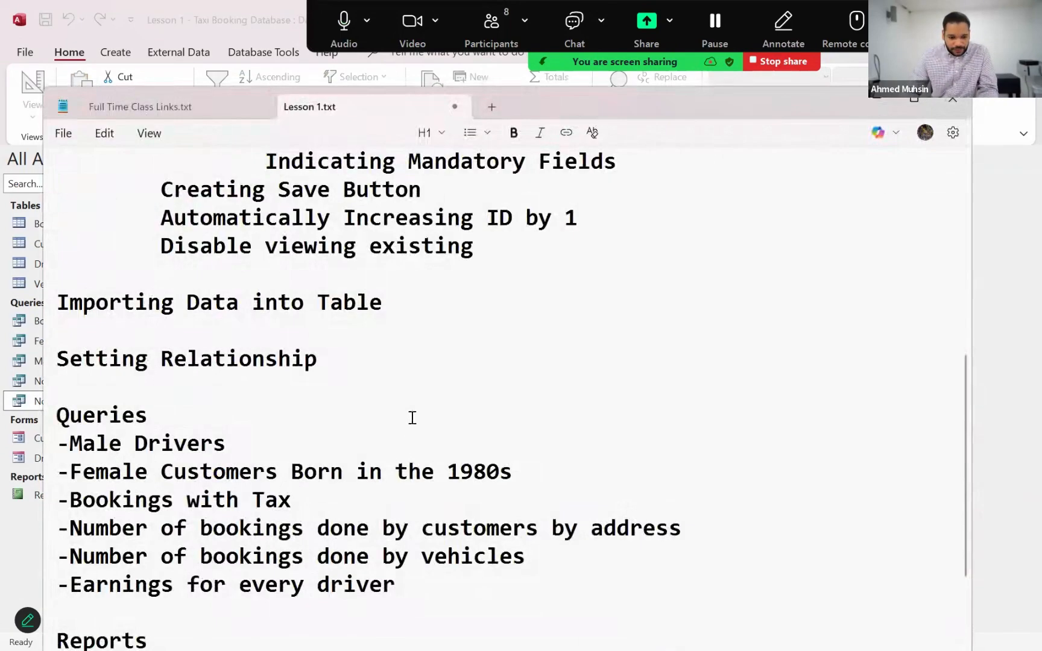
{"action": "left_click", "coordinate": [416, 584]}
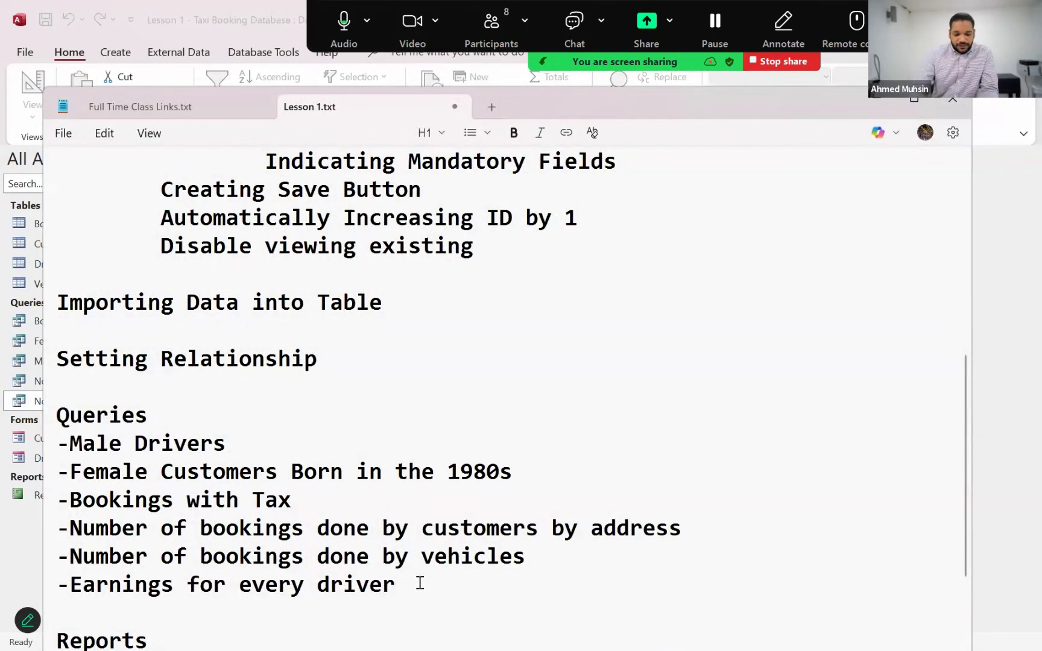
{"action": "type", "text": "incl"}
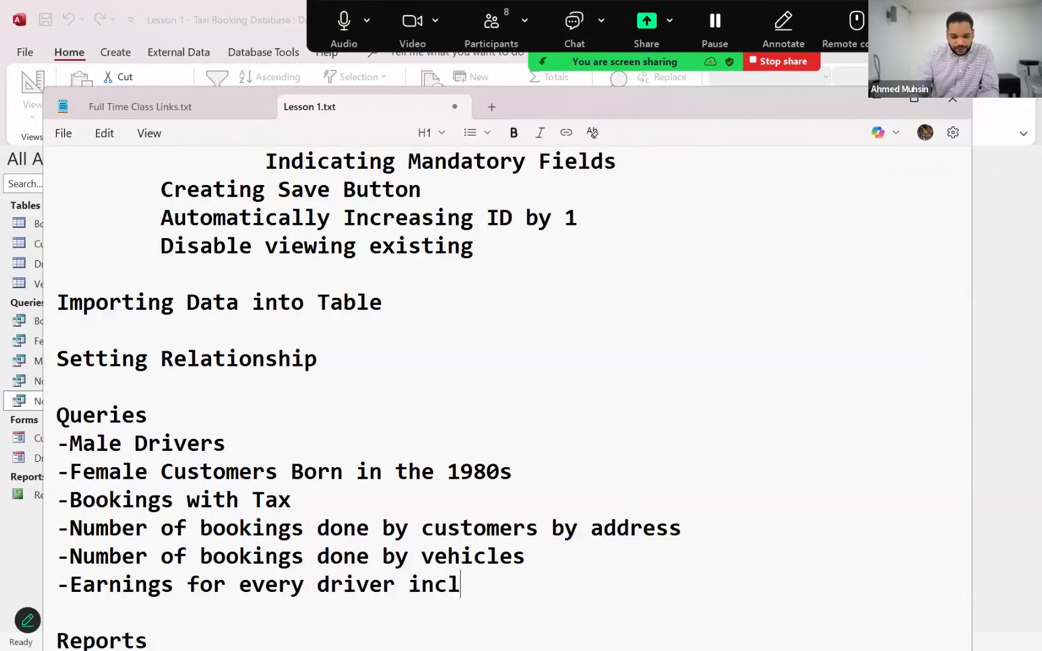
{"action": "type", "text": "ude th"}
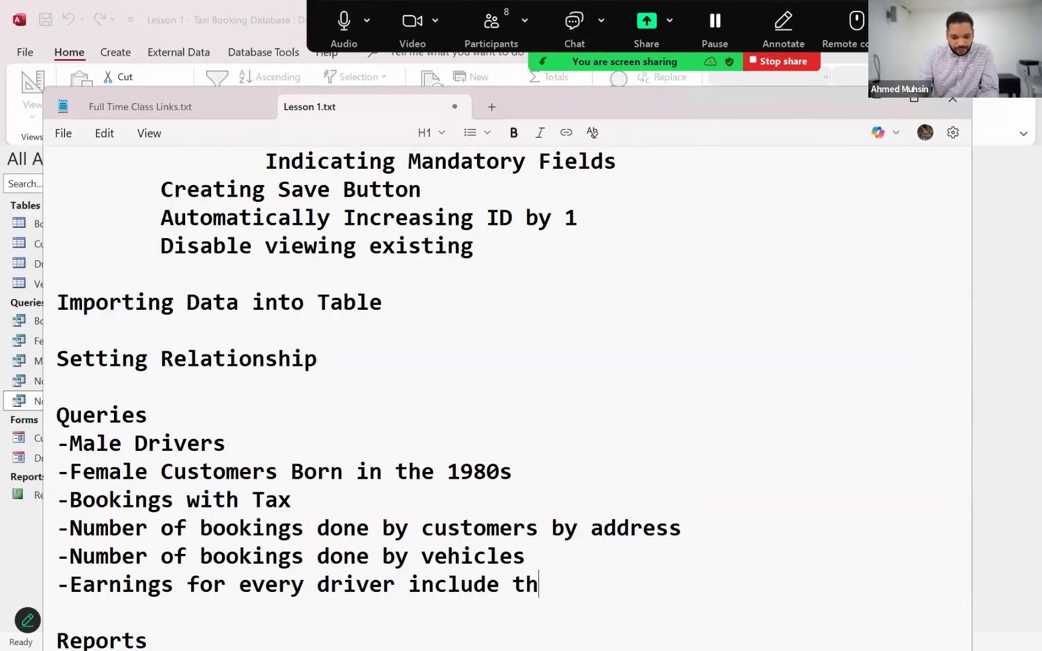
{"action": "type", "text": "e points earn"}
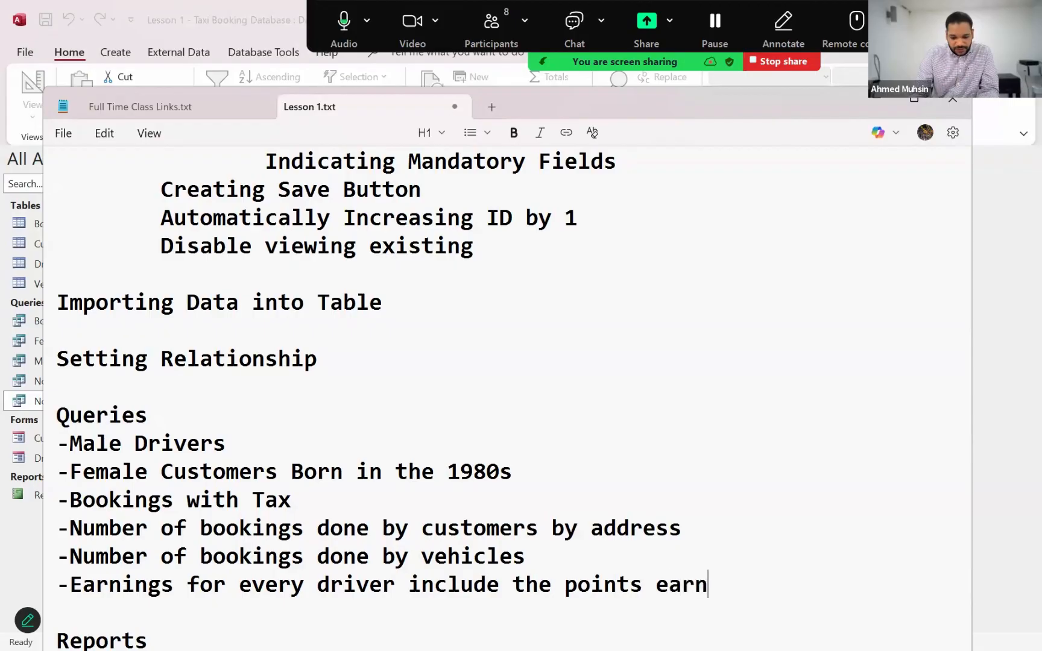
{"action": "type", "text": "ed for every hi"}
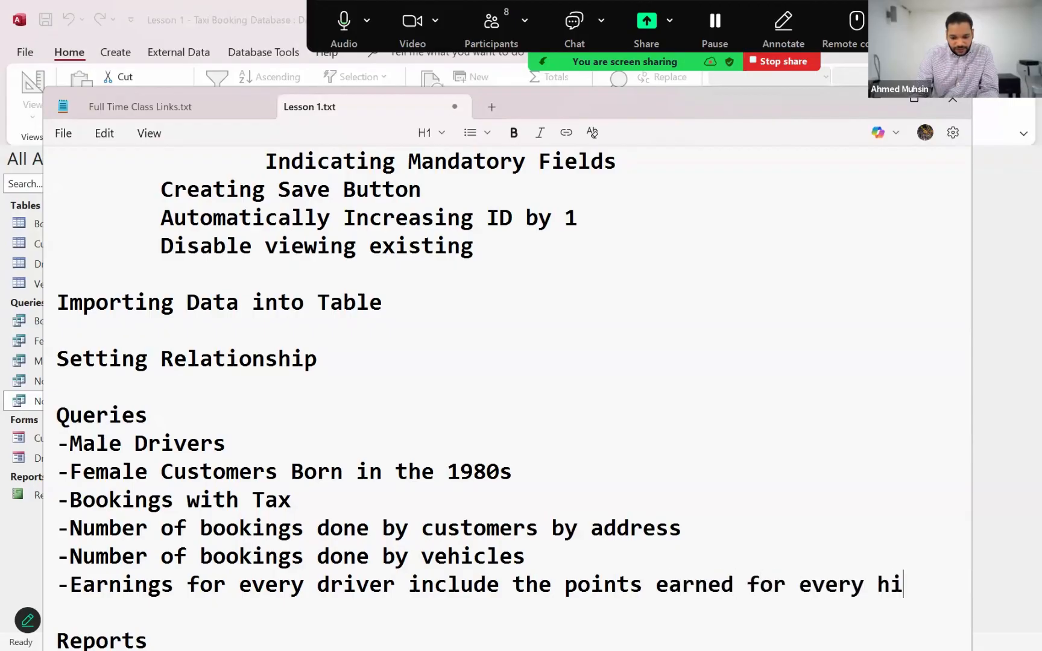
{"action": "key", "text": "BackSpace"}
{"action": "key", "text": "BackSpace"}
{"action": "type", "text": "book"}
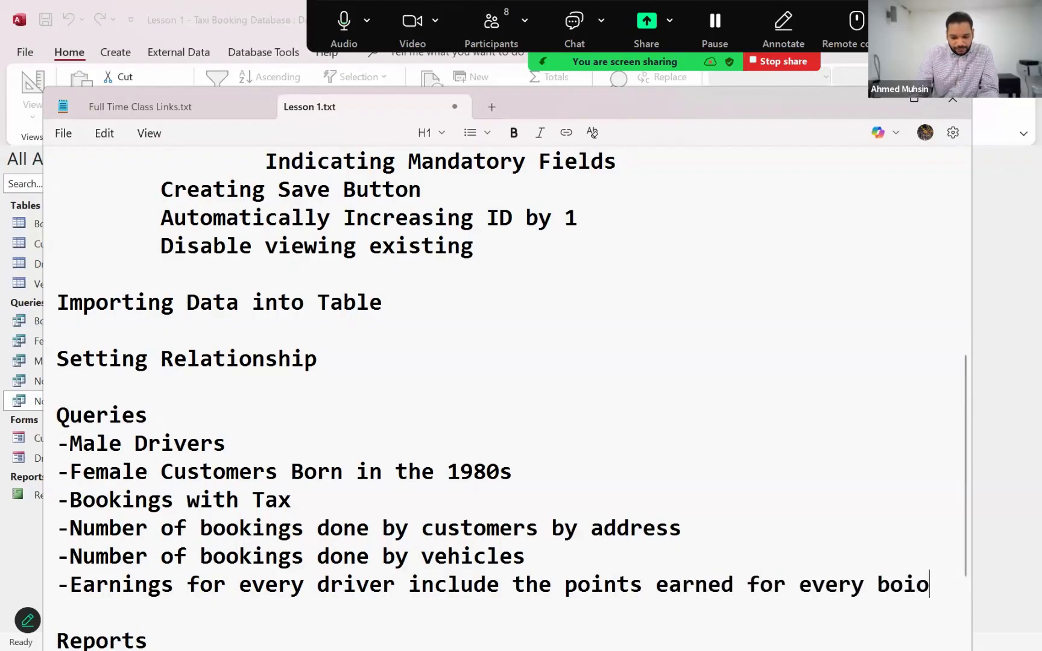
{"action": "key", "text": "BackSpace"}
{"action": "key", "text": "BackSpace"}
{"action": "key", "text": "BackSpace"}
{"action": "key", "text": "BackSpace"}
{"action": "type", "text": "hire"}
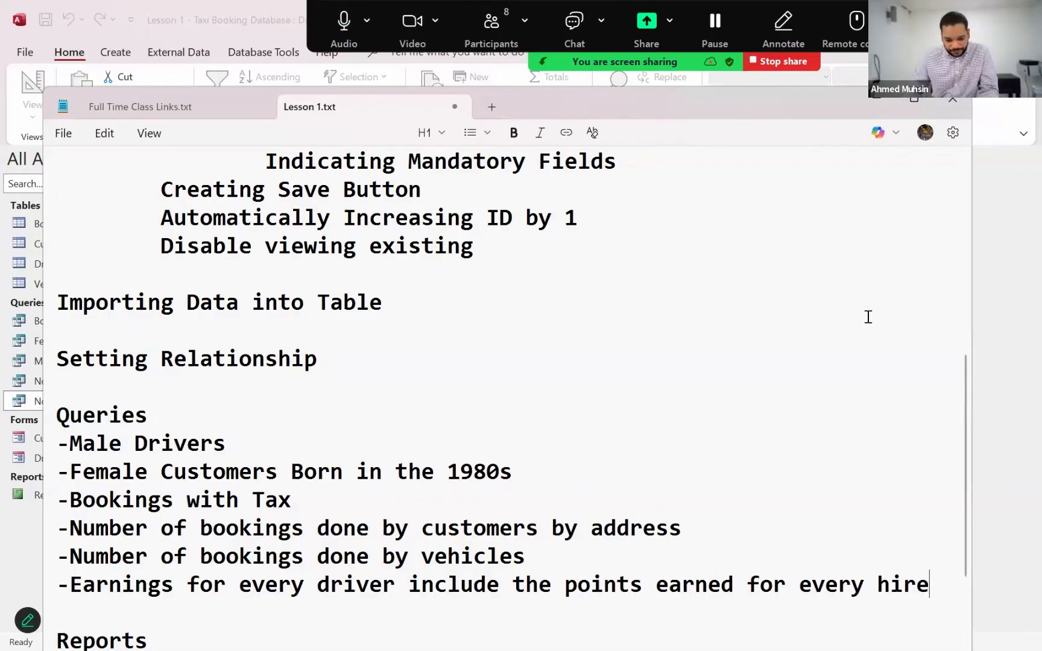
Return to Access, start a new query in Design View without the Property Sheet, and add BookingTBL enlarged to show all its fields
{"action": "left_click", "coordinate": [1013, 360]}
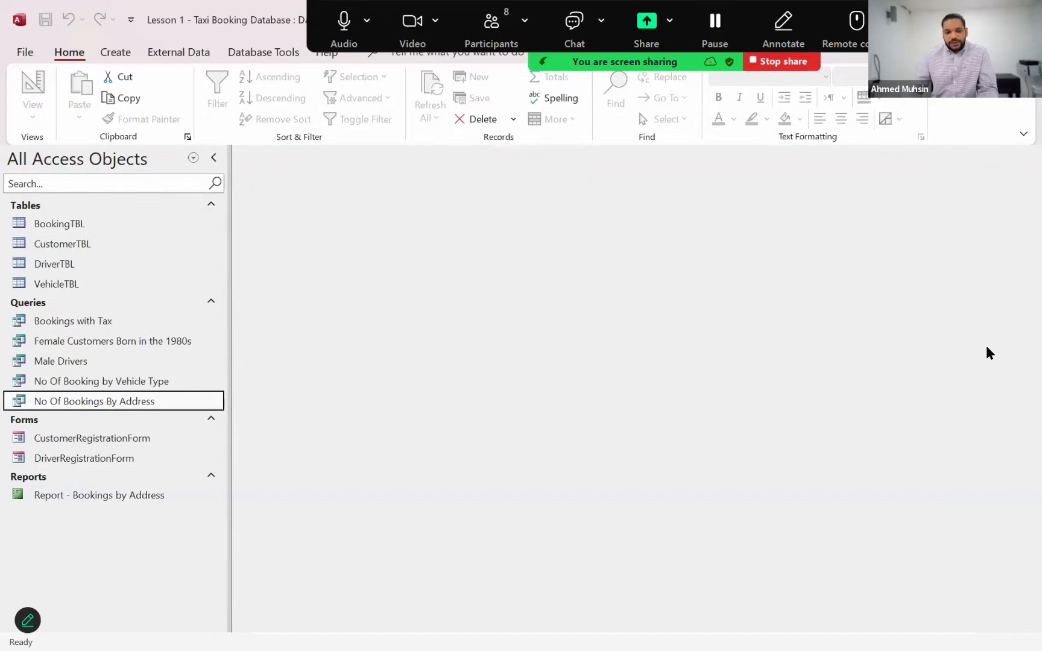
{"action": "left_click", "coordinate": [118, 53]}
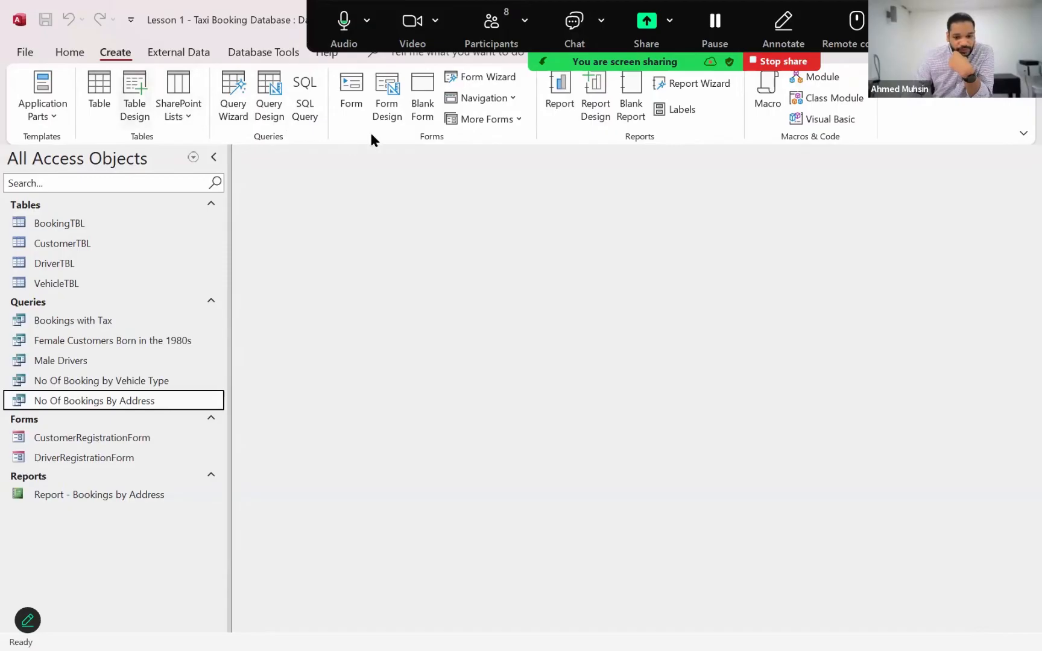
{"action": "left_click", "coordinate": [272, 116]}
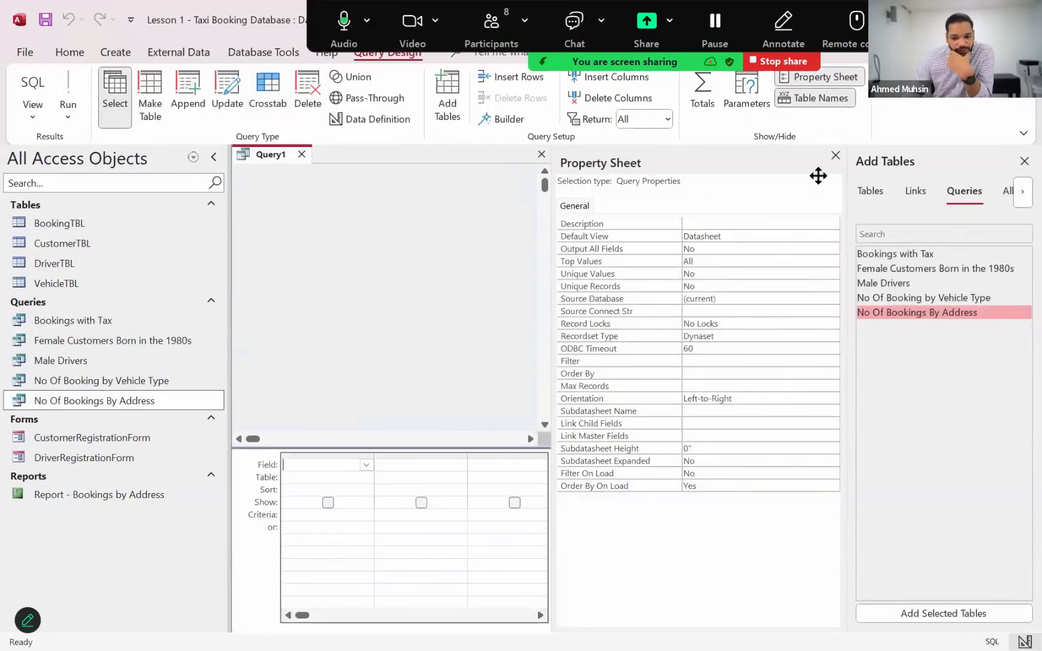
{"action": "left_click", "coordinate": [835, 157]}
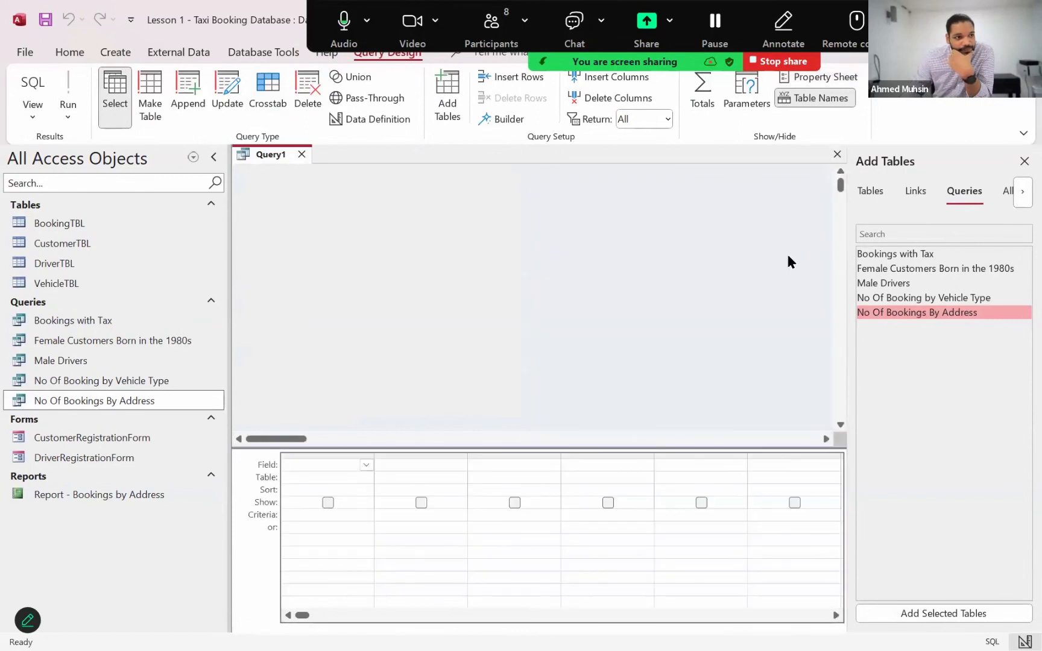
{"action": "left_click", "coordinate": [868, 191]}
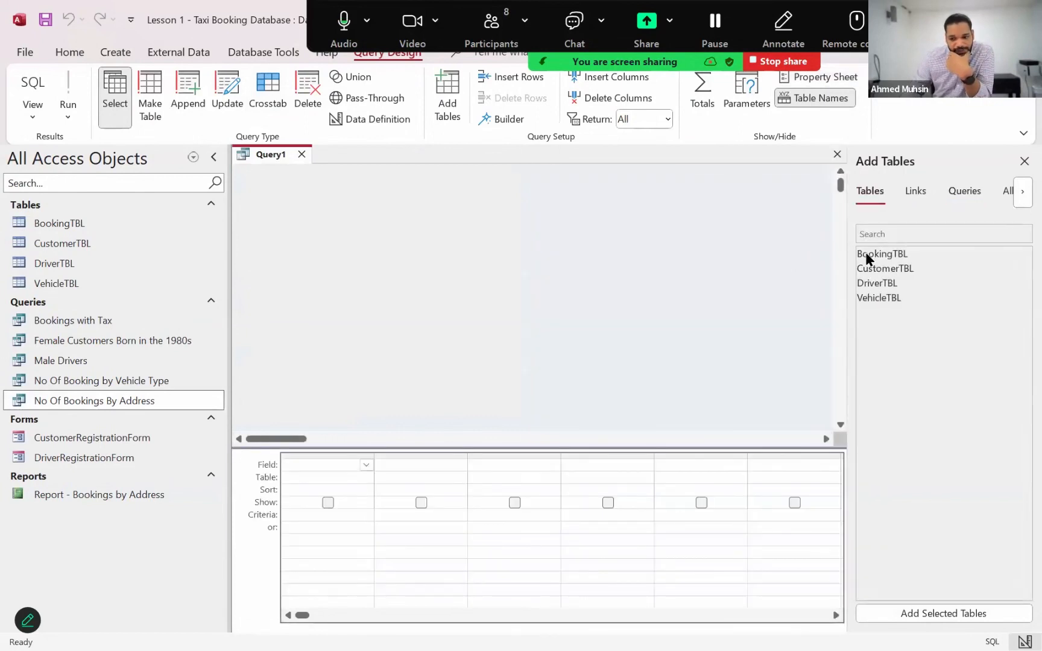
{"action": "double_click", "coordinate": [868, 259]}
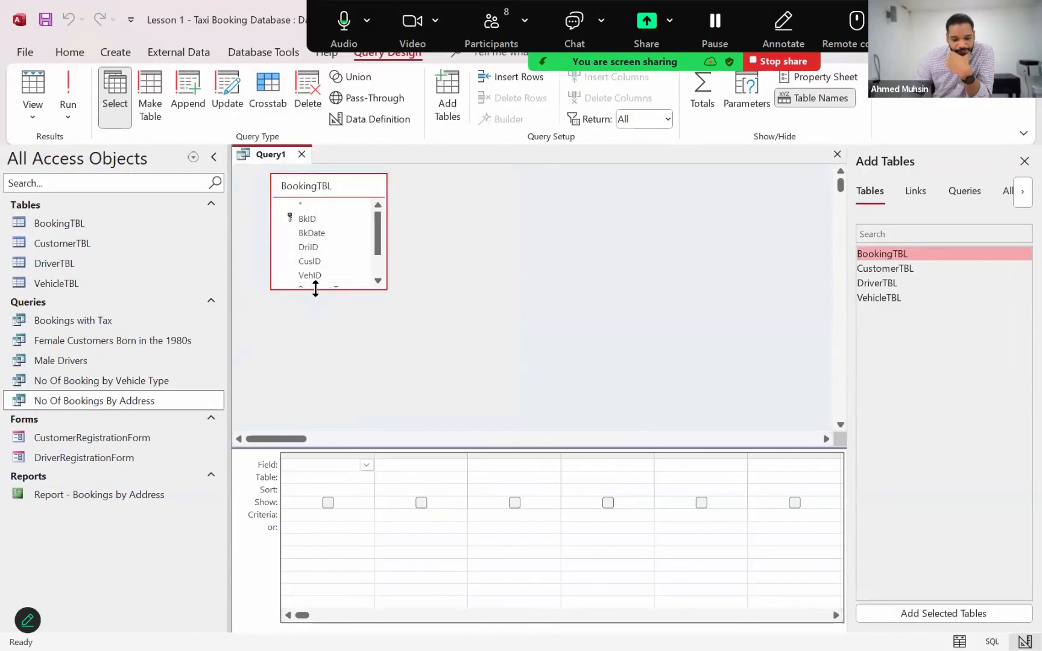
{"action": "left_click_drag", "start_coordinate": [316, 290], "coordinate": [316, 360]}
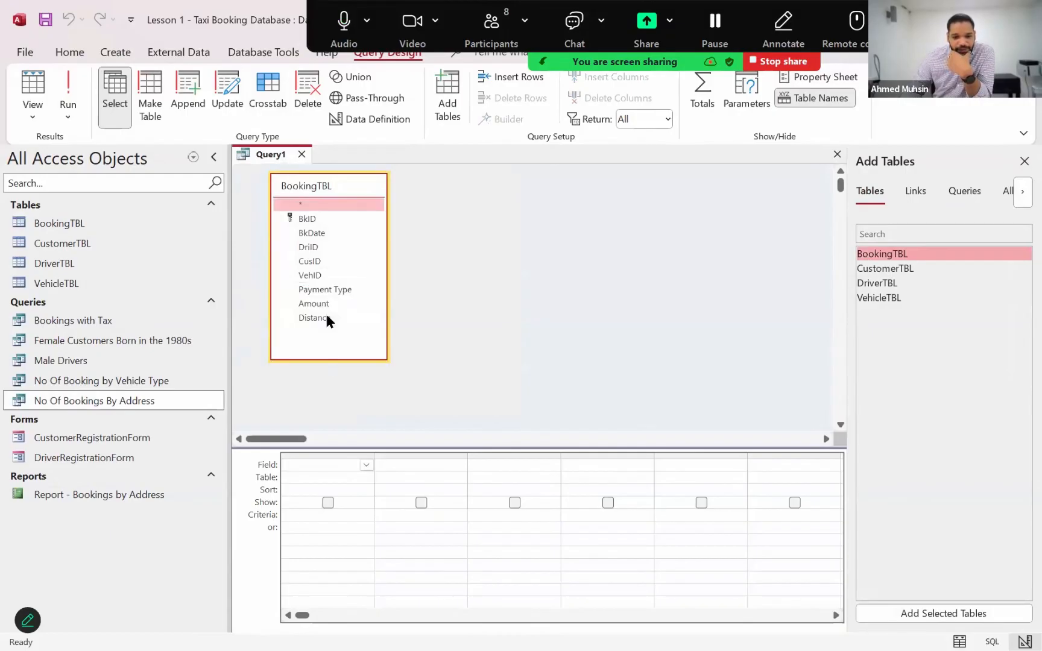
Add BkID and DriID from BookingTBL to the query grid, then add DriverTBL and include its DriName field
{"action": "double_click", "coordinate": [322, 218]}
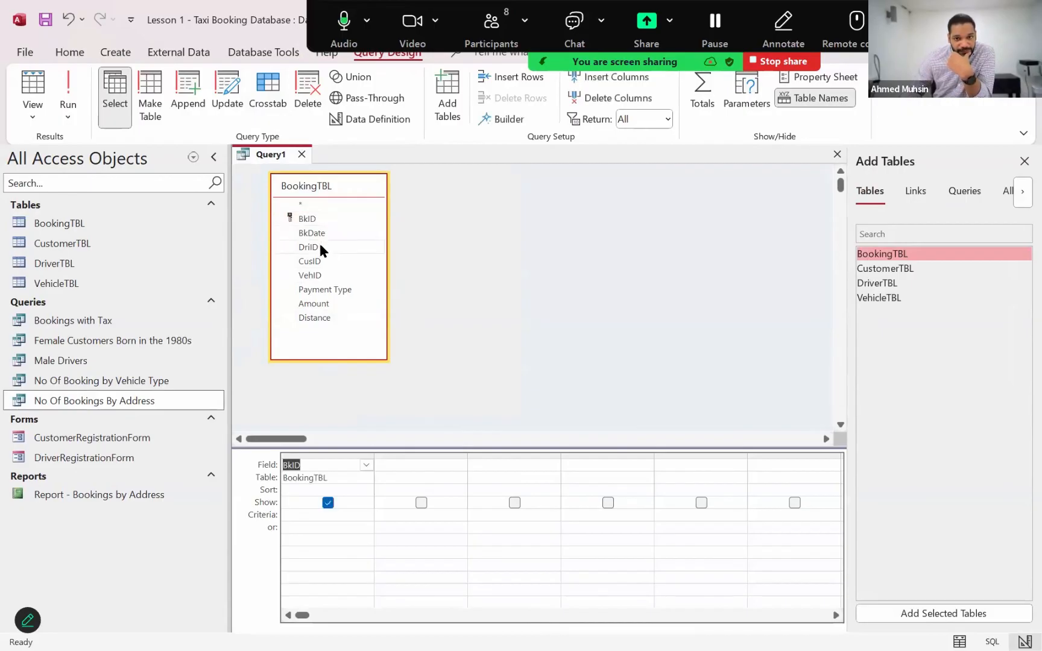
{"action": "double_click", "coordinate": [320, 247]}
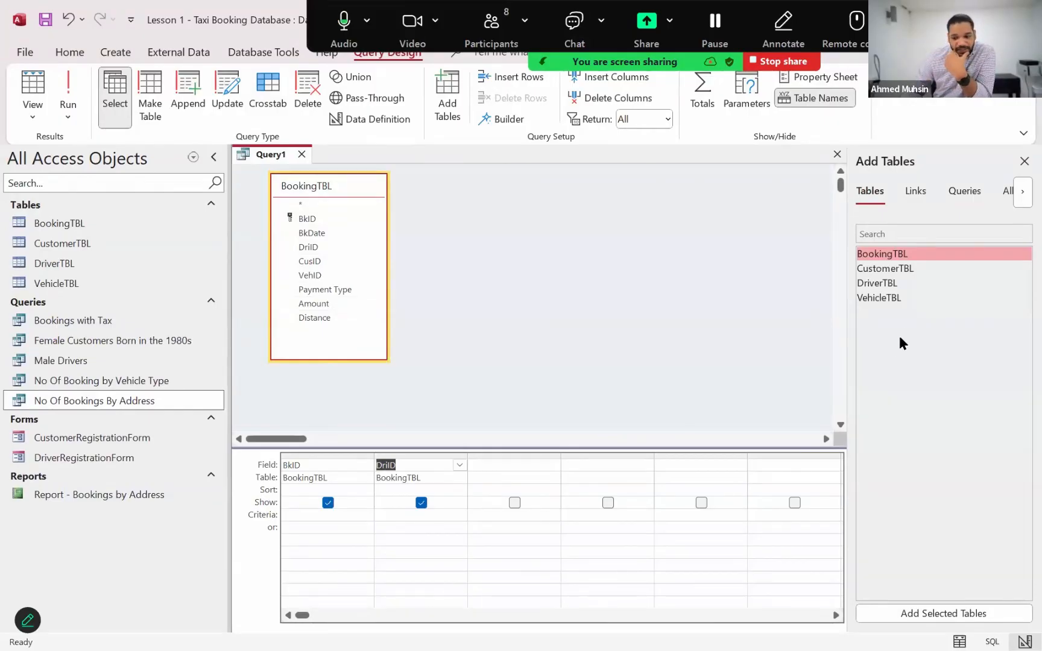
{"action": "double_click", "coordinate": [886, 284]}
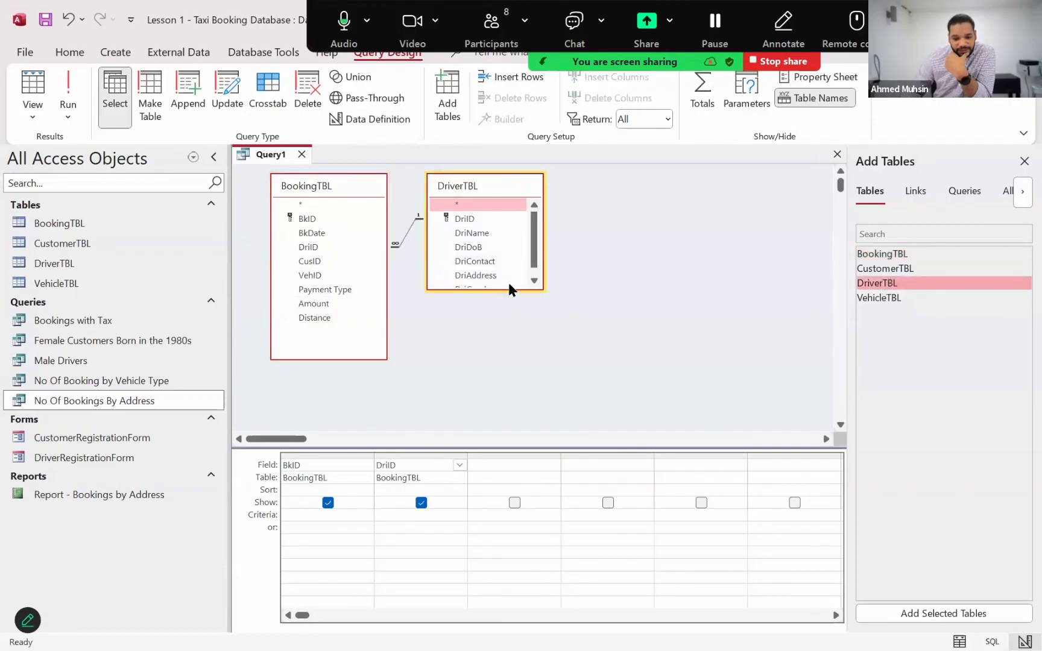
{"action": "left_click_drag", "start_coordinate": [508, 290], "coordinate": [508, 321]}
{"action": "double_click", "coordinate": [495, 235]}
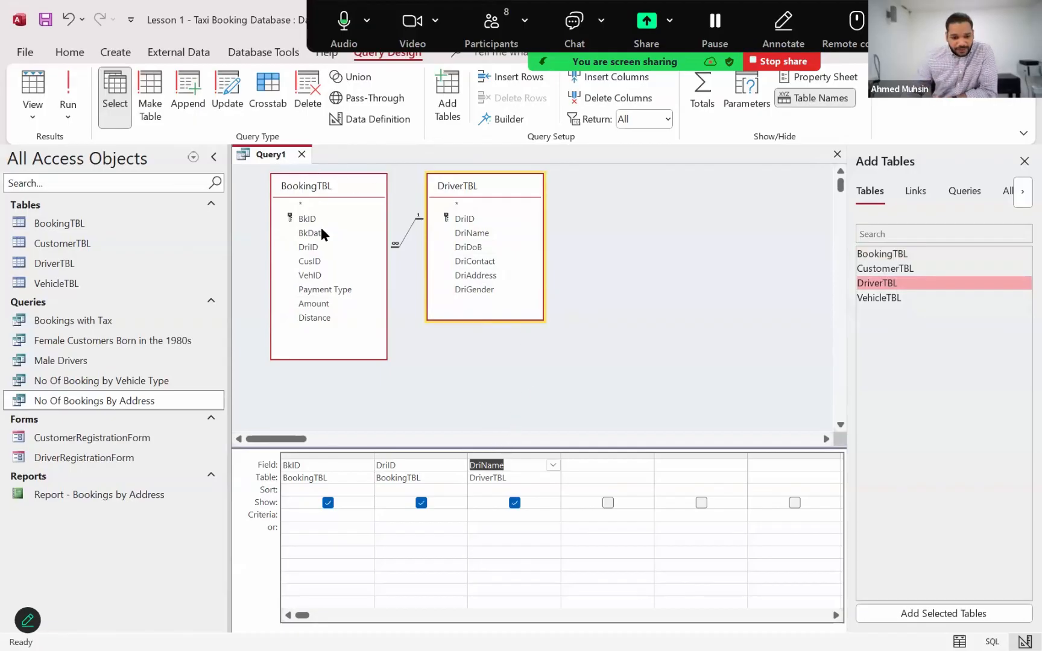
Remove the DriID and DriName columns from the query grid, leaving only BkID
{"action": "left_click", "coordinate": [415, 453]}
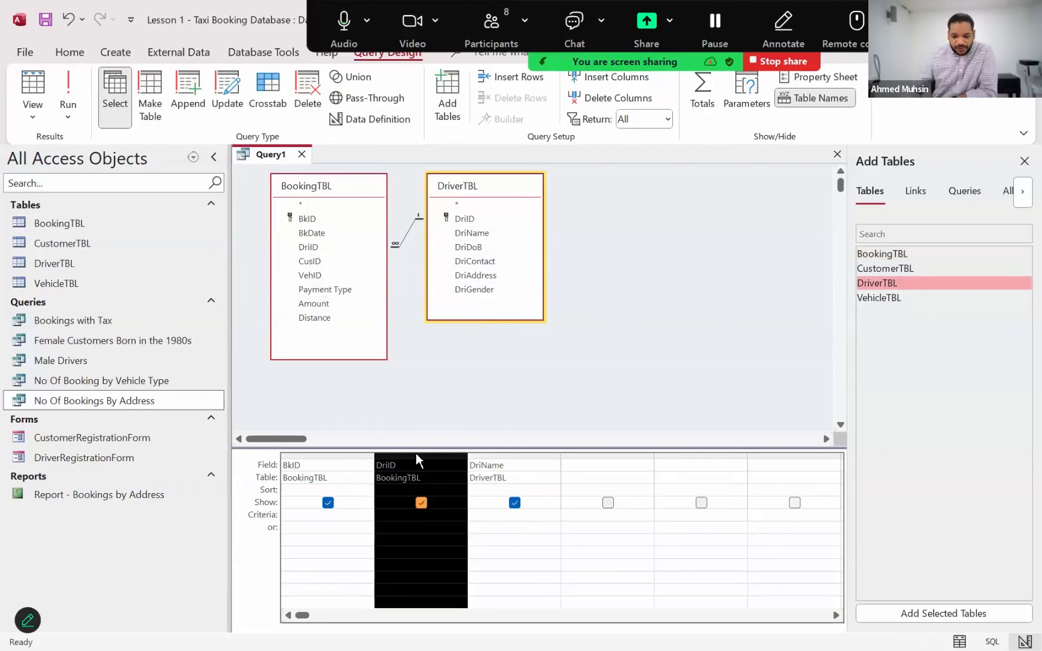
{"action": "key", "text": "Delete"}
{"action": "left_click", "coordinate": [415, 452]}
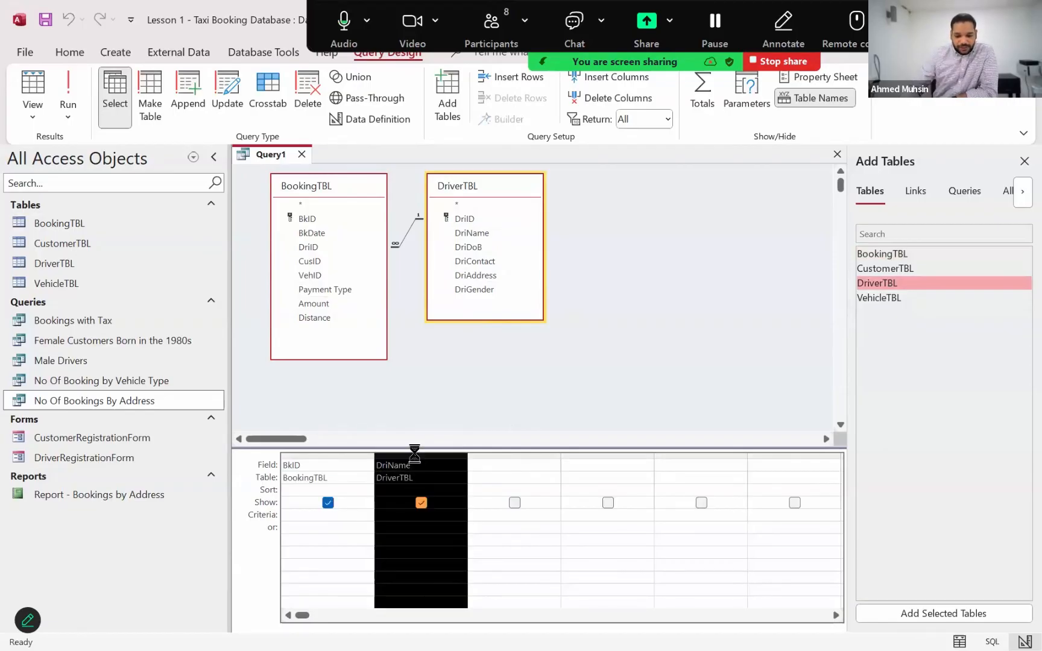
{"action": "key", "text": "Delete"}
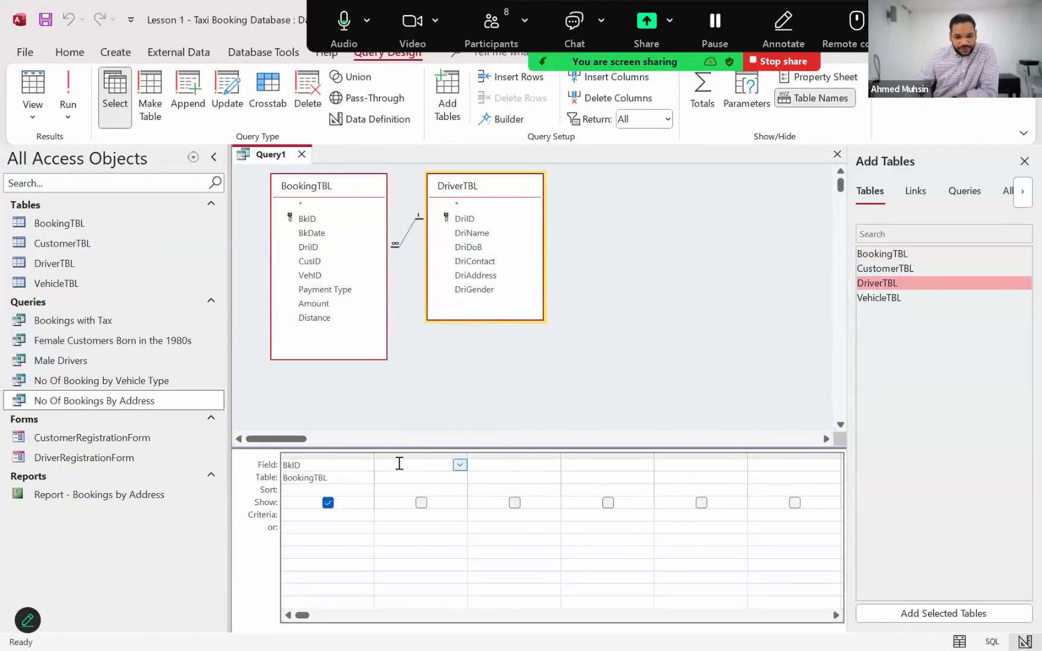
Add BkDate and DriID from BookingTBL, DriName from DriverTBL, and Distance and Amount from BookingTBL to the query grid in that order
{"action": "double_click", "coordinate": [326, 233]}
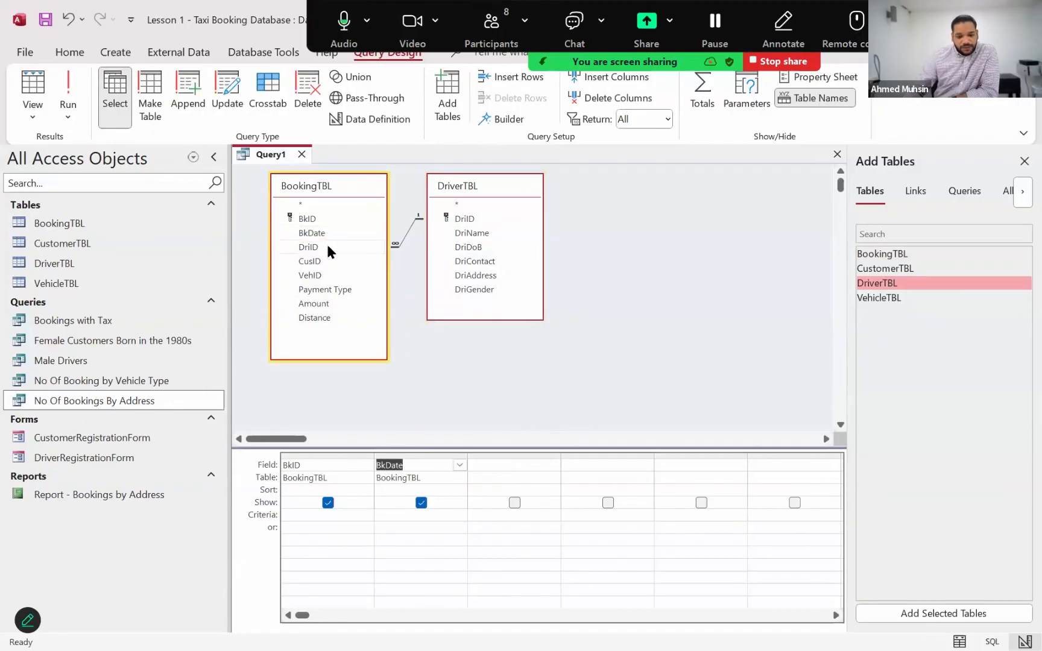
{"action": "double_click", "coordinate": [327, 246]}
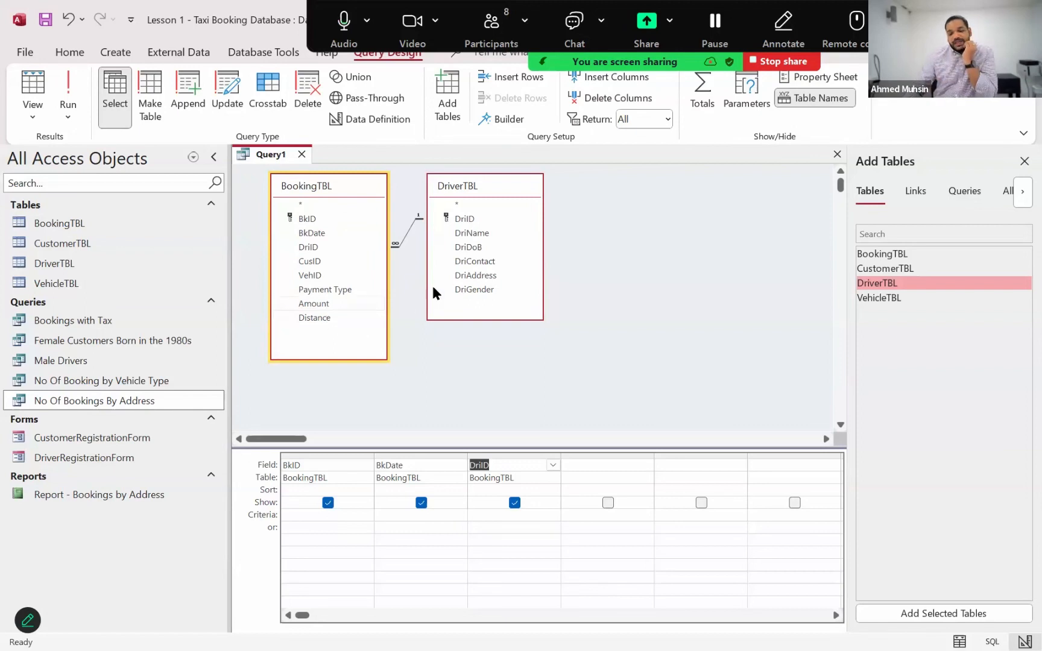
{"action": "double_click", "coordinate": [472, 232]}
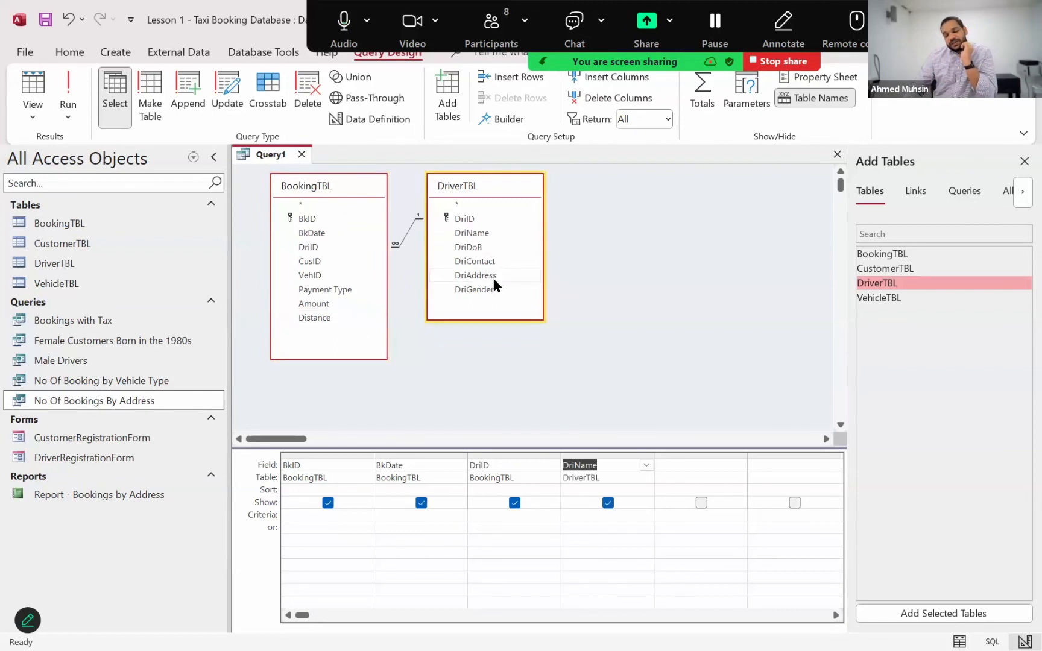
{"action": "double_click", "coordinate": [313, 318]}
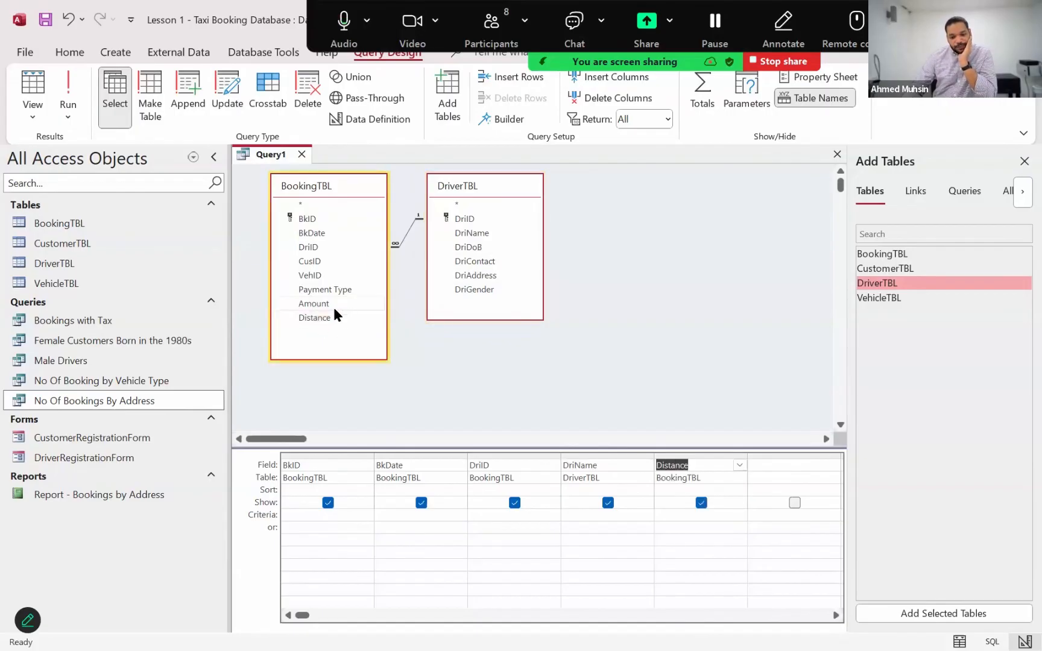
{"action": "double_click", "coordinate": [332, 305]}
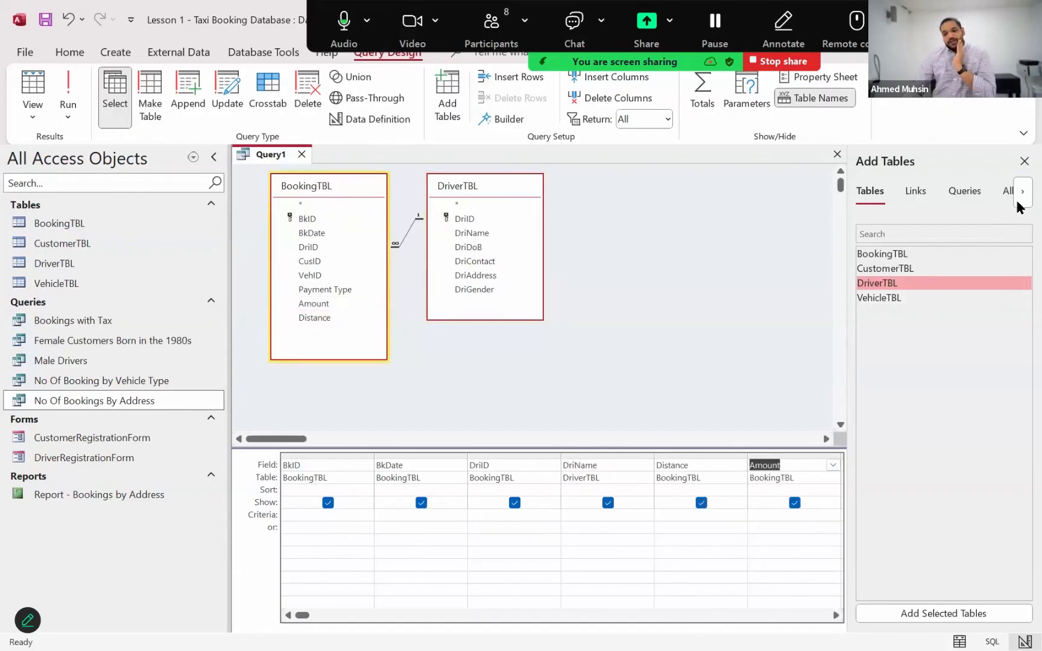
Close the Add Tables pane and widen the empty grid column after Amount to about twice its width
{"action": "left_click", "coordinate": [1023, 162]}
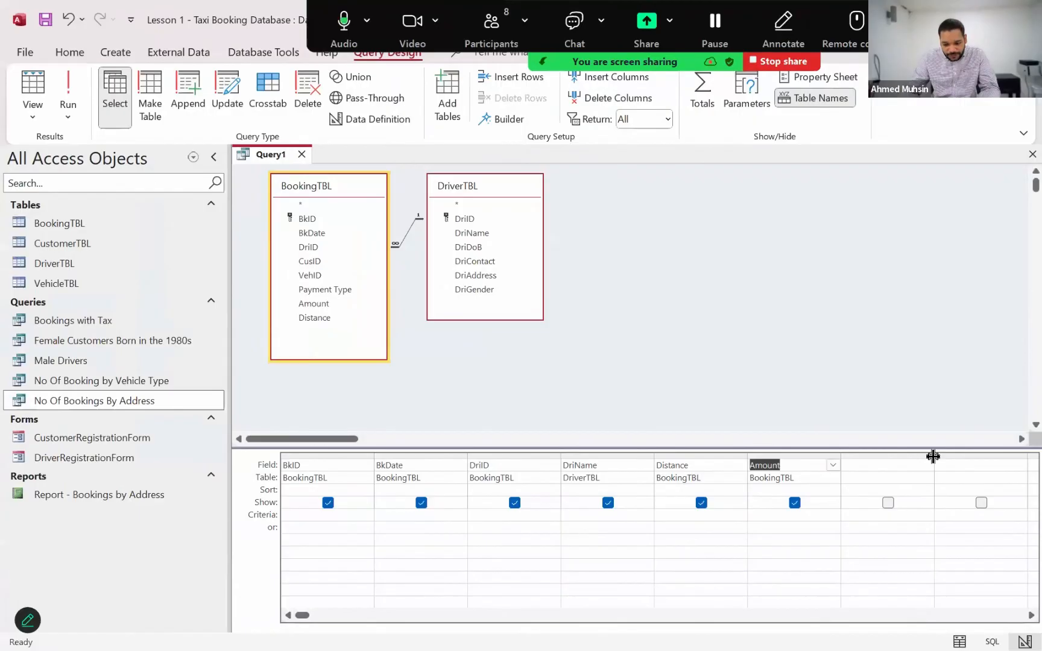
{"action": "left_click", "coordinate": [927, 464]}
{"action": "left_click", "coordinate": [779, 364]}
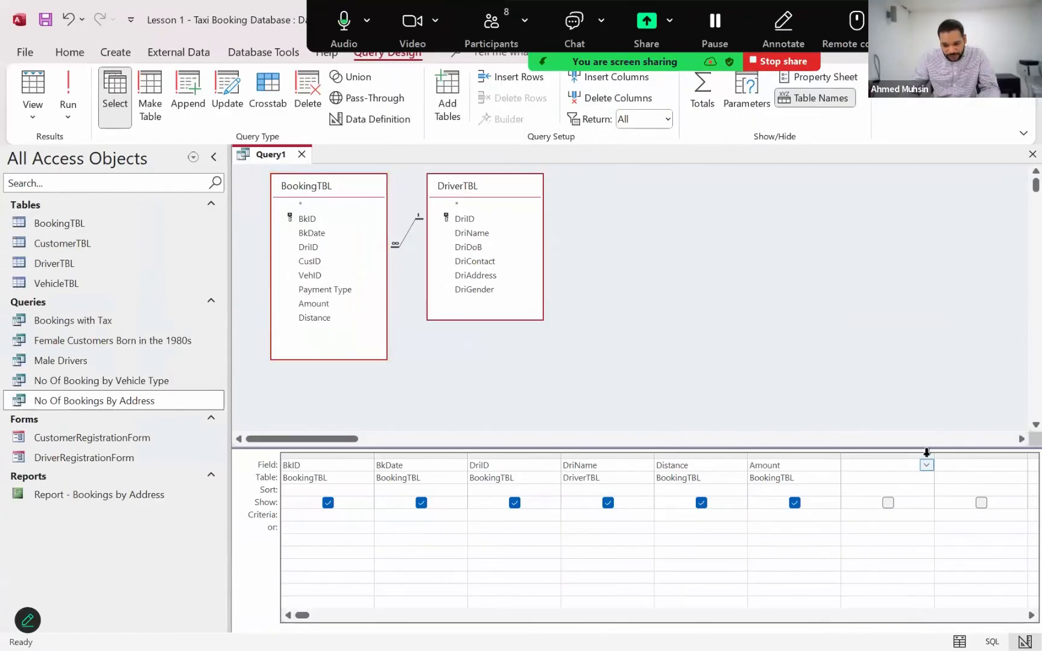
{"action": "left_click", "coordinate": [1017, 475]}
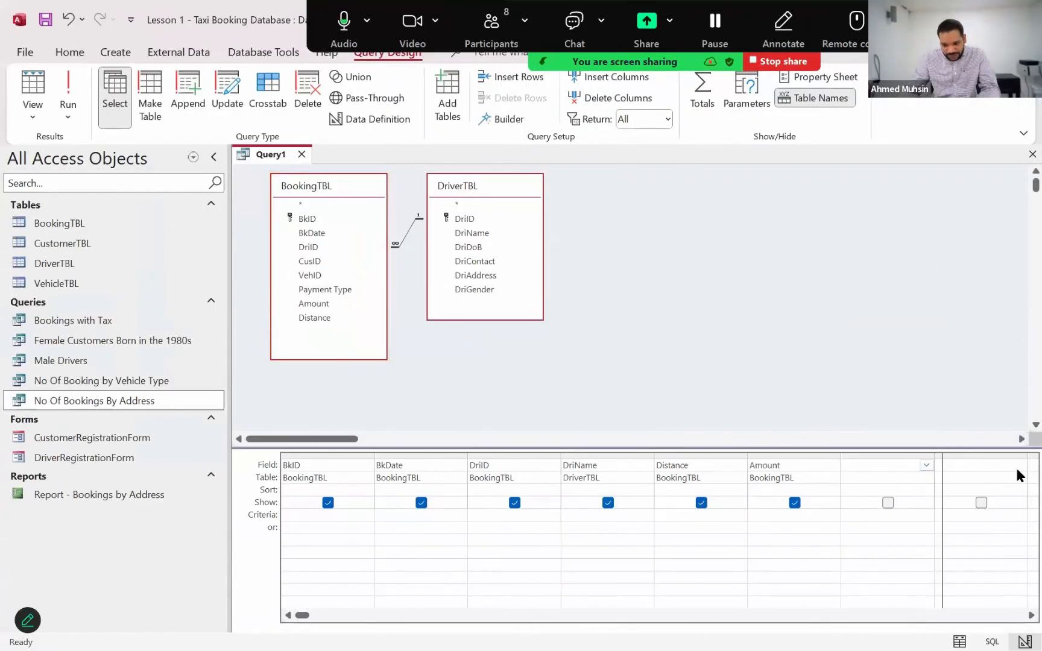
{"action": "left_click_drag", "start_coordinate": [934, 457], "coordinate": [1018, 470]}
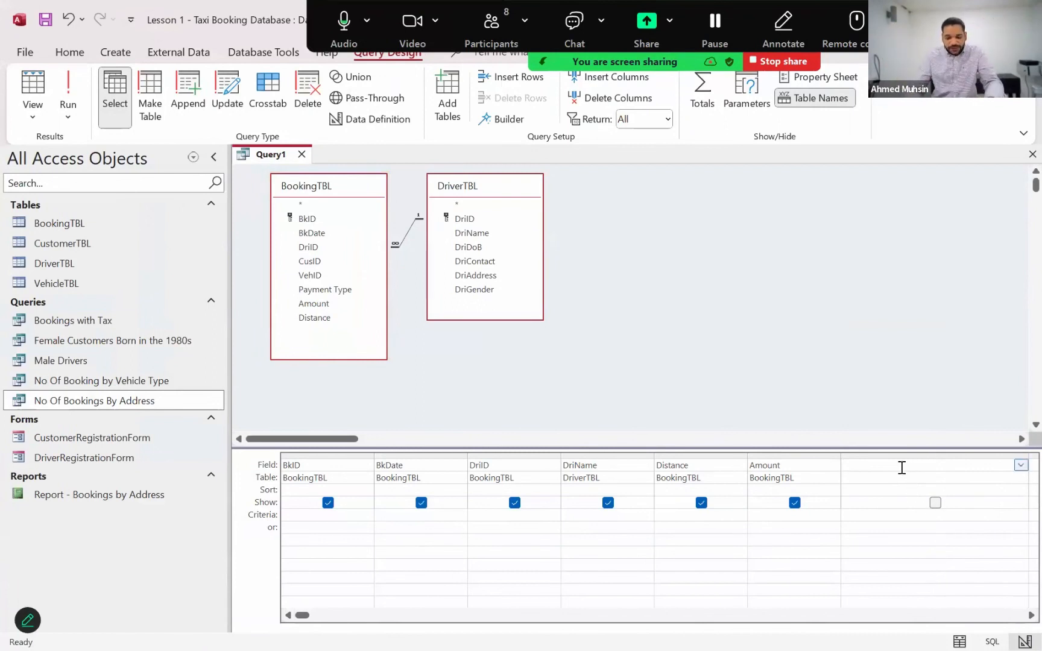
Enter the calculated field Points_Earned: [Amount]/10 in the empty column after Amount and include it in the query output
{"action": "type", "text": "Poin"}
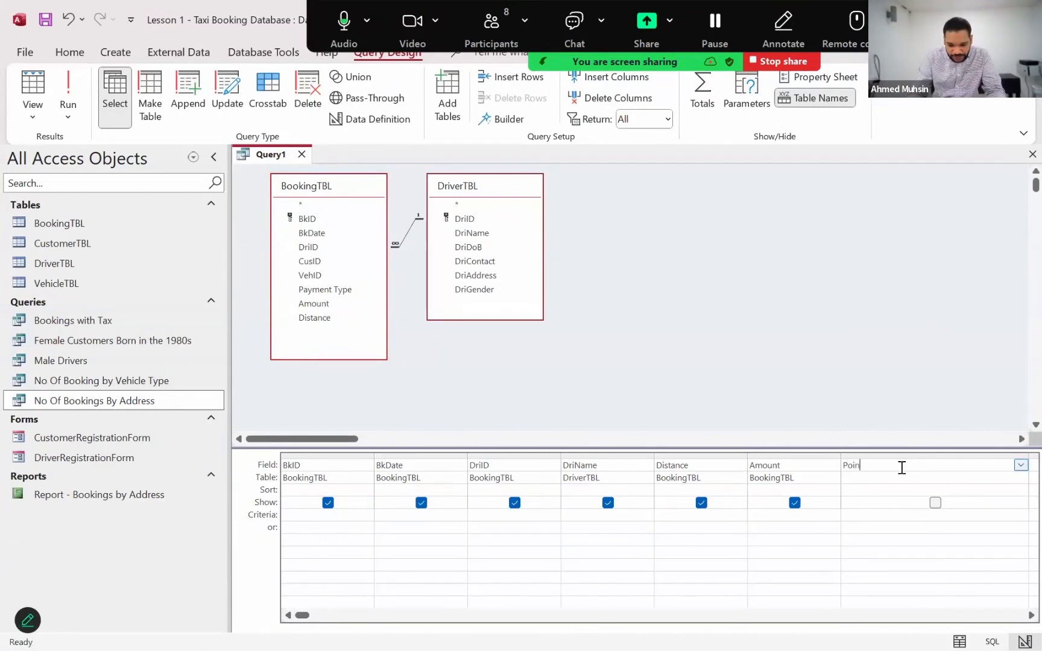
{"action": "type", "text": "ts_Earne"}
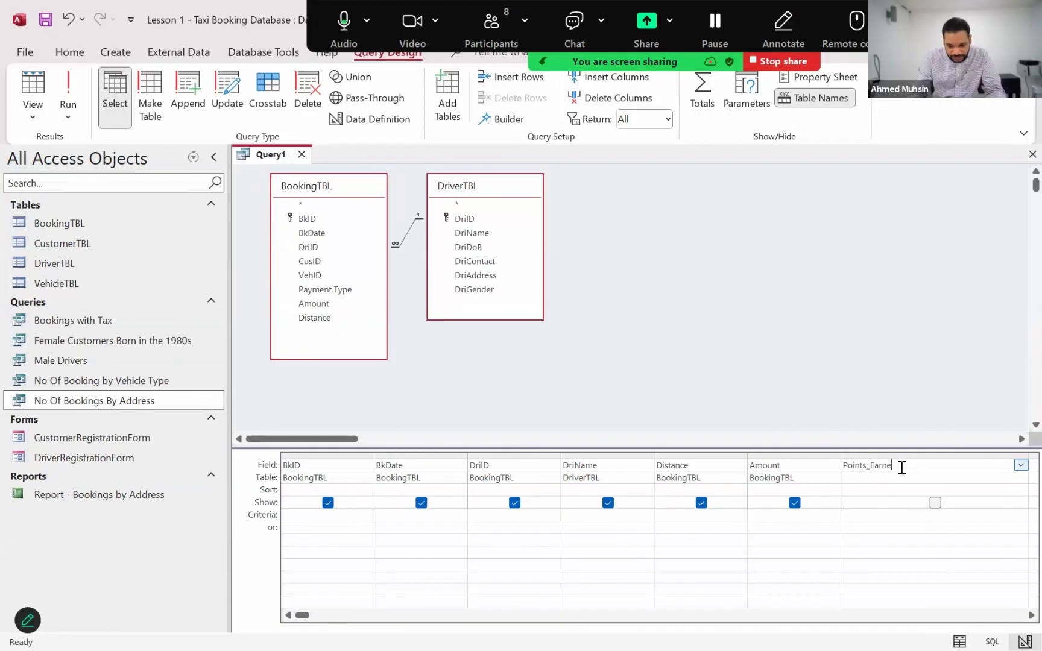
{"action": "type", "text": "d:"}
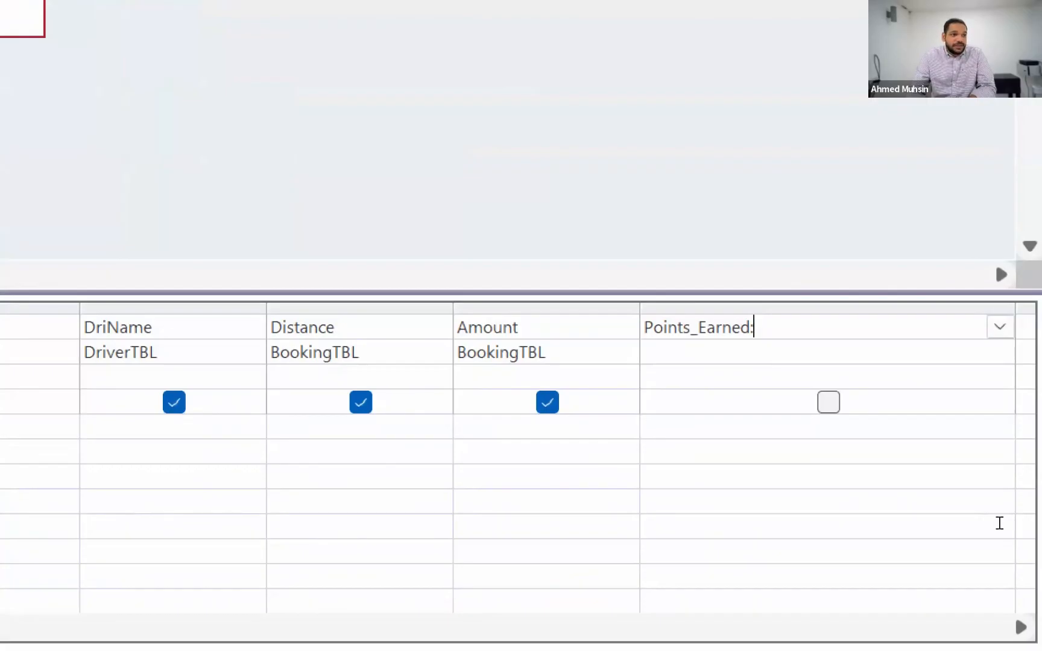
{"action": "type", "text": "[]"}
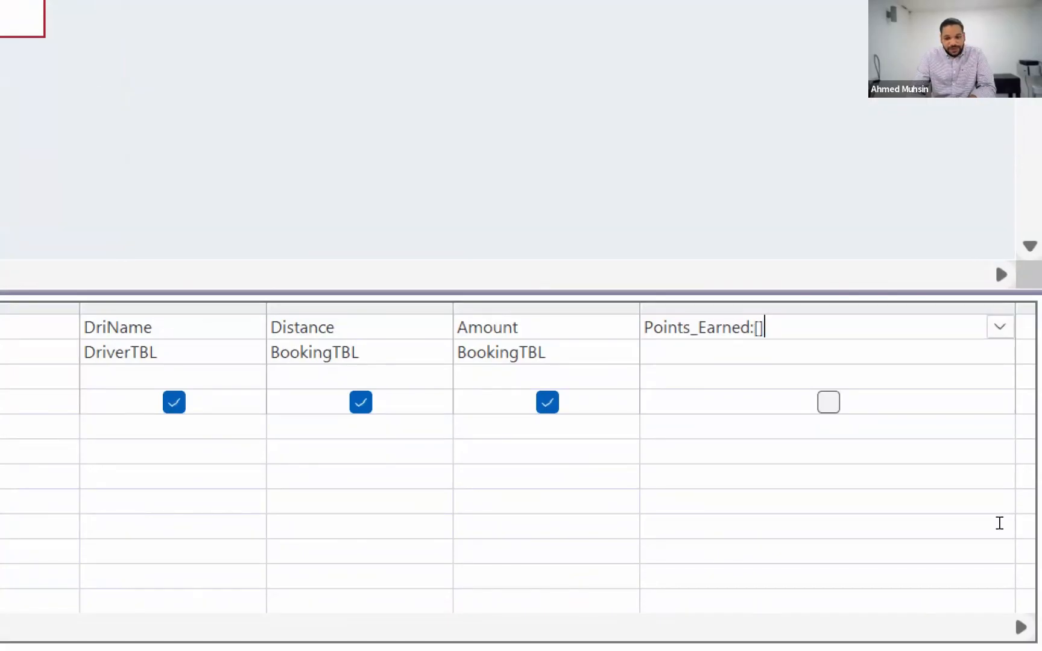
{"action": "key", "text": "Left"}
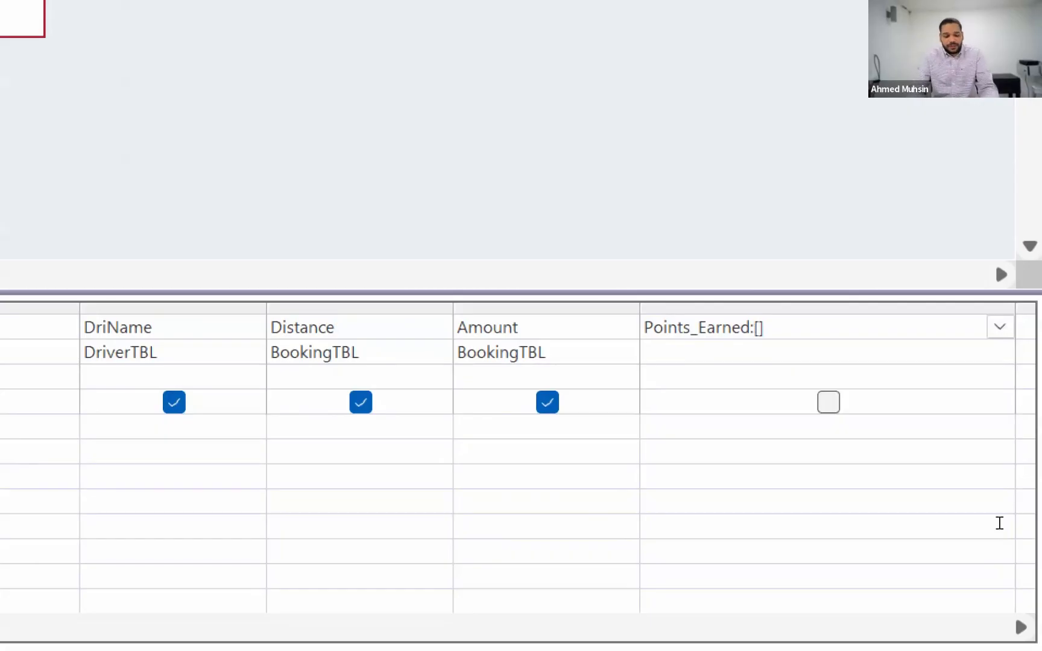
{"action": "type", "text": "Amount"}
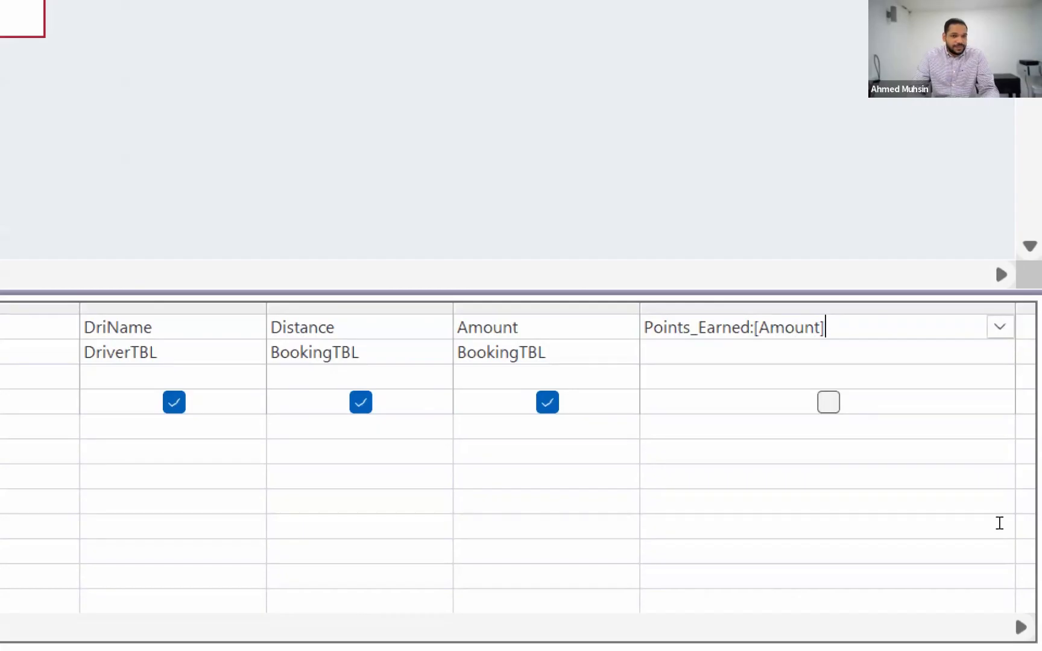
{"action": "type", "text": "/"}
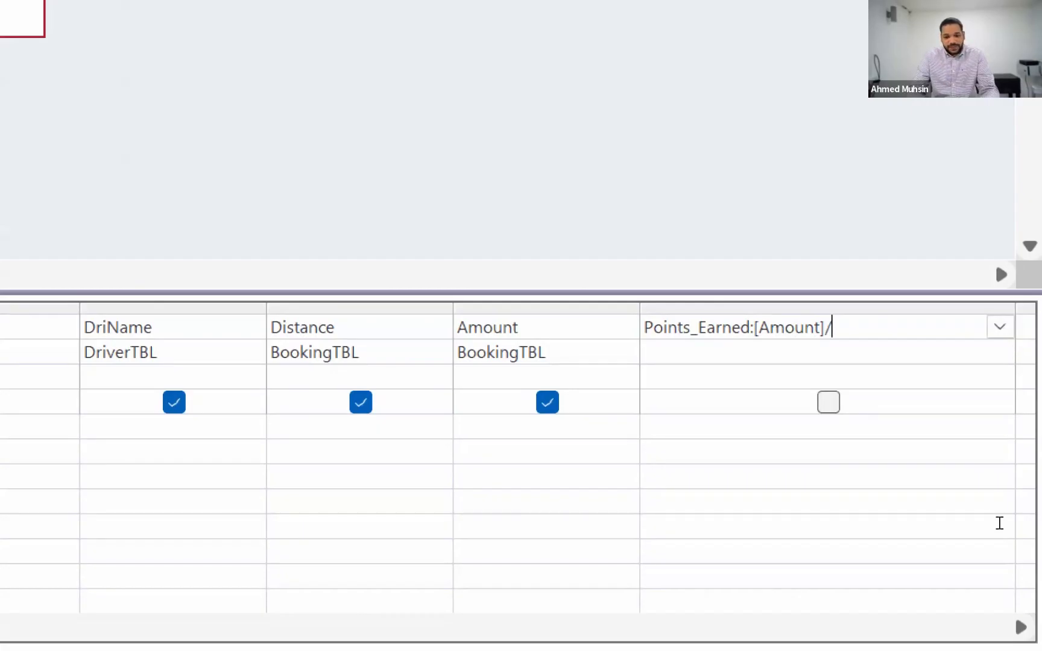
{"action": "type", "text": "10"}
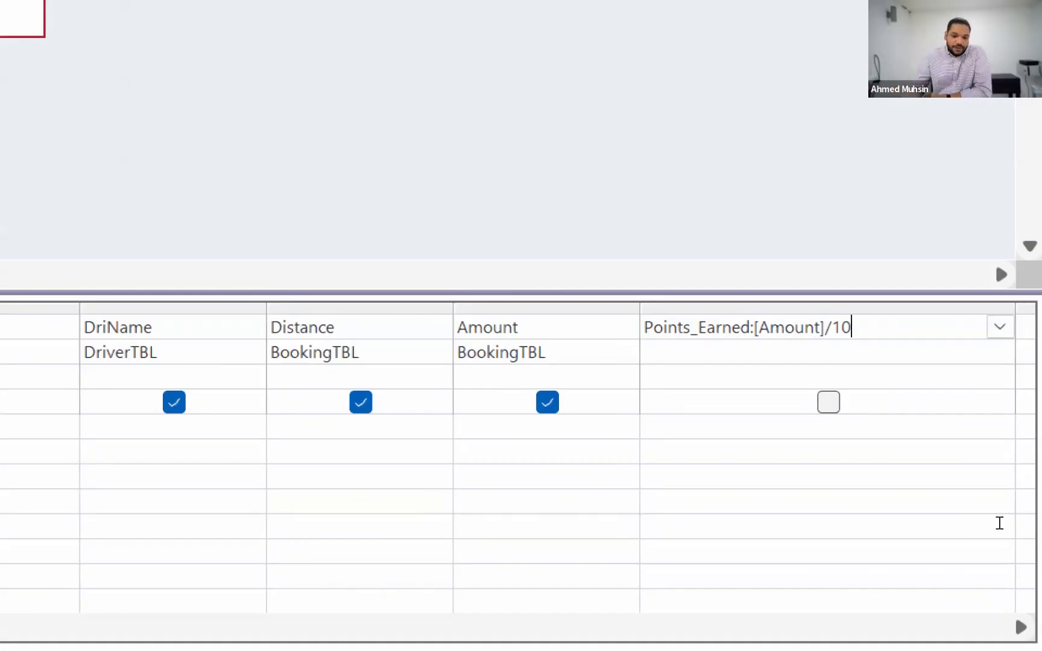
{"action": "left_click", "coordinate": [828, 402]}
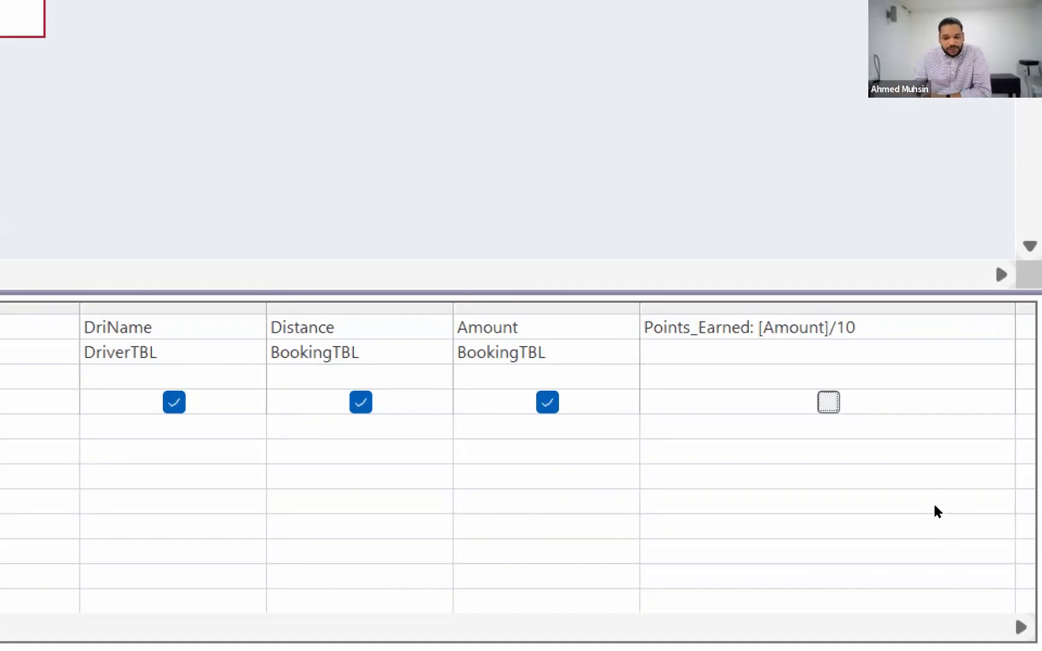
{"action": "left_click", "coordinate": [941, 532]}
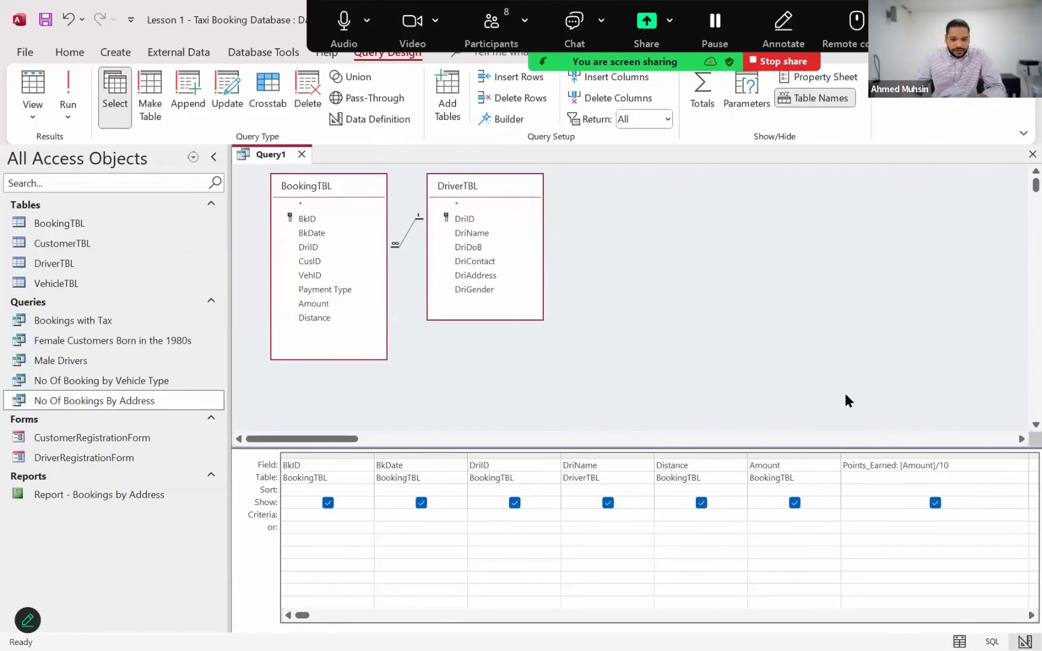
Run the query to view the points per booking, check the meeting chat, and return the query to Design View
{"action": "left_click", "coordinate": [68, 90]}
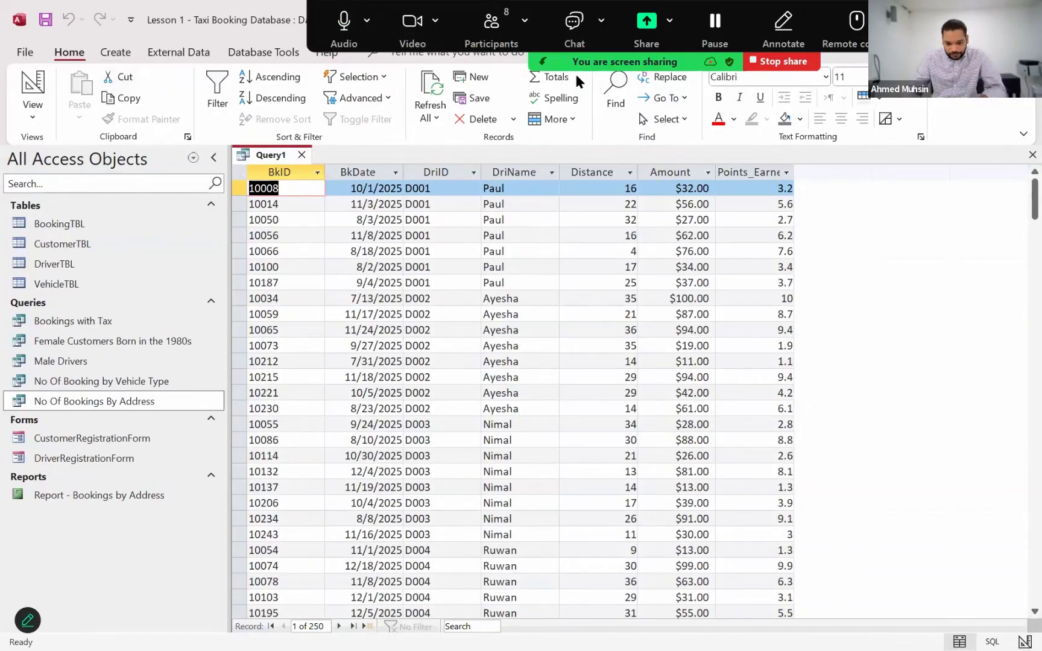
{"action": "left_click", "coordinate": [575, 45]}
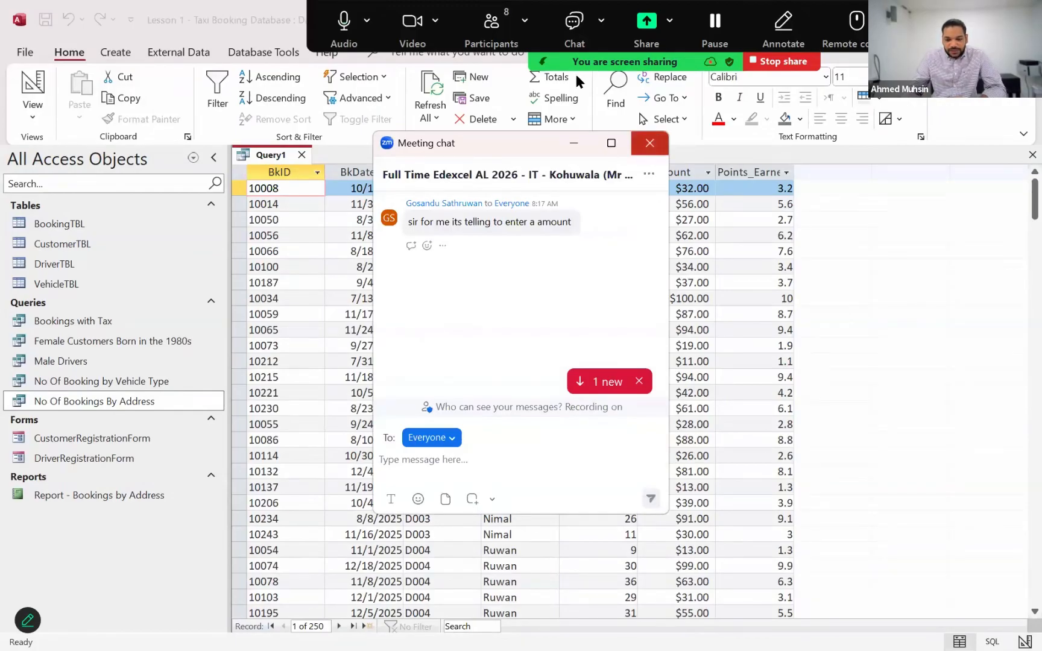
{"action": "left_click", "coordinate": [649, 143]}
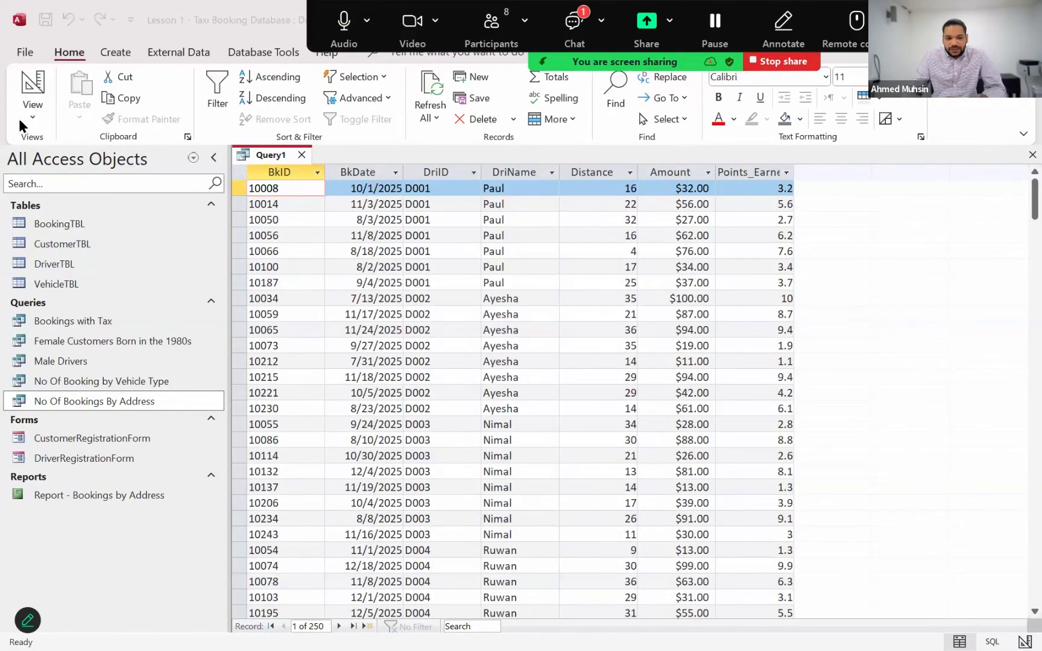
{"action": "left_click", "coordinate": [30, 120]}
{"action": "left_click", "coordinate": [66, 224]}
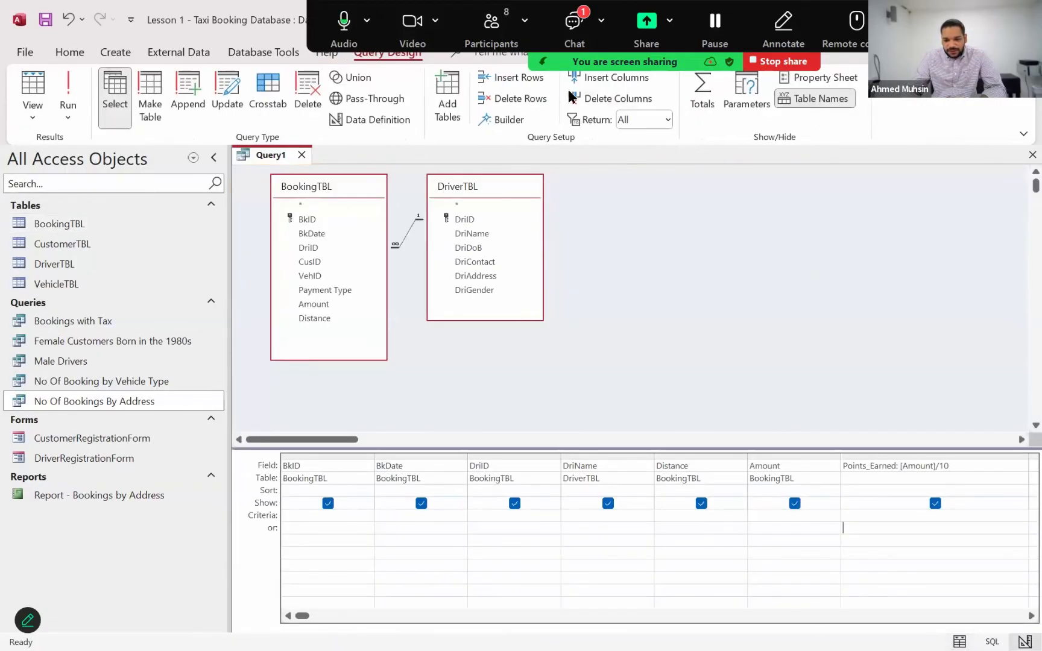
Open the screenshot shared in the meeting chat and examine its Points_Earned expression
{"action": "left_click", "coordinate": [592, 228]}
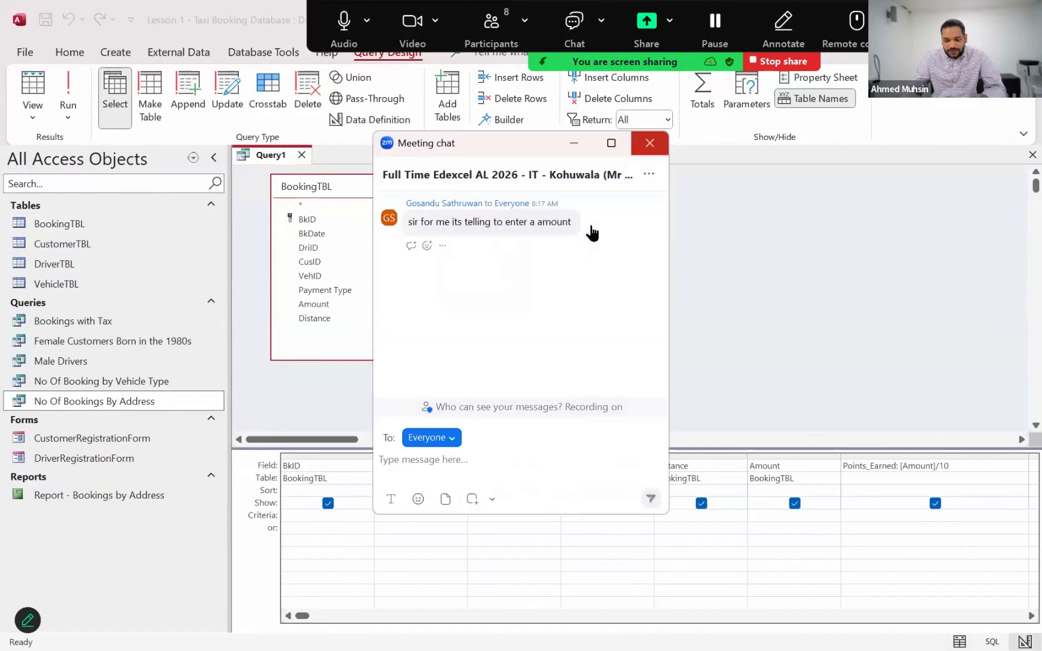
{"action": "left_click", "coordinate": [650, 143]}
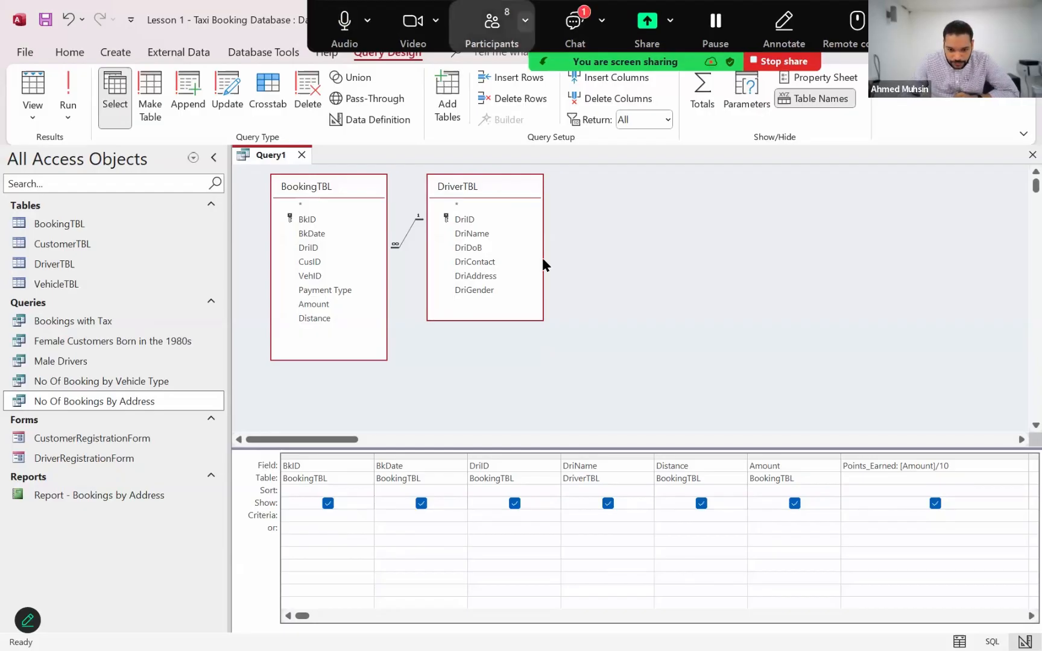
{"action": "key", "text": "alt+h"}
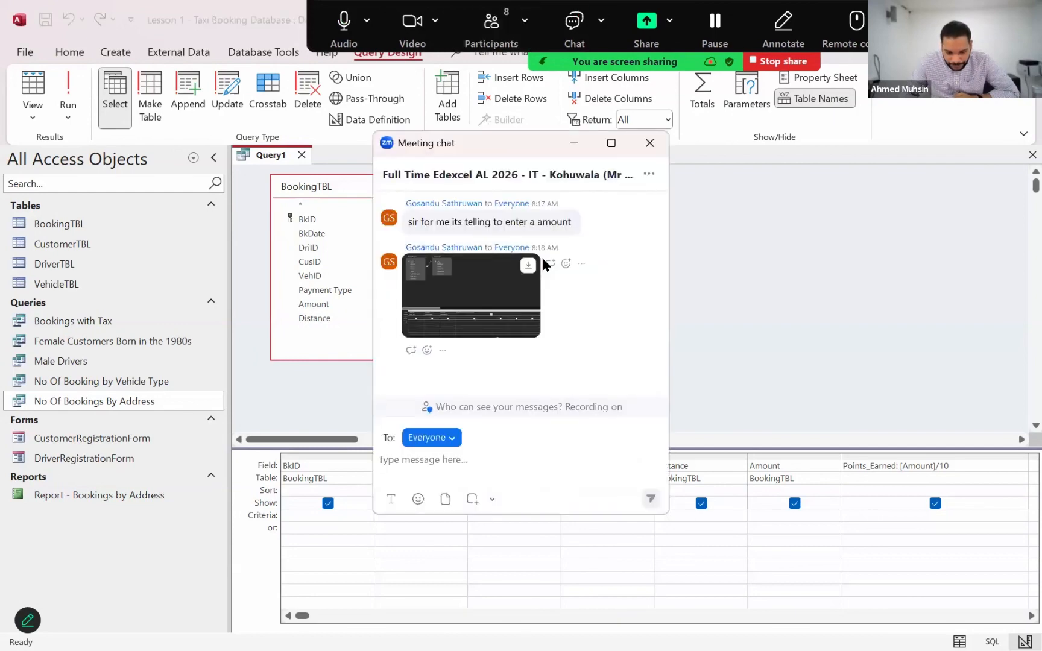
{"action": "left_click", "coordinate": [542, 255]}
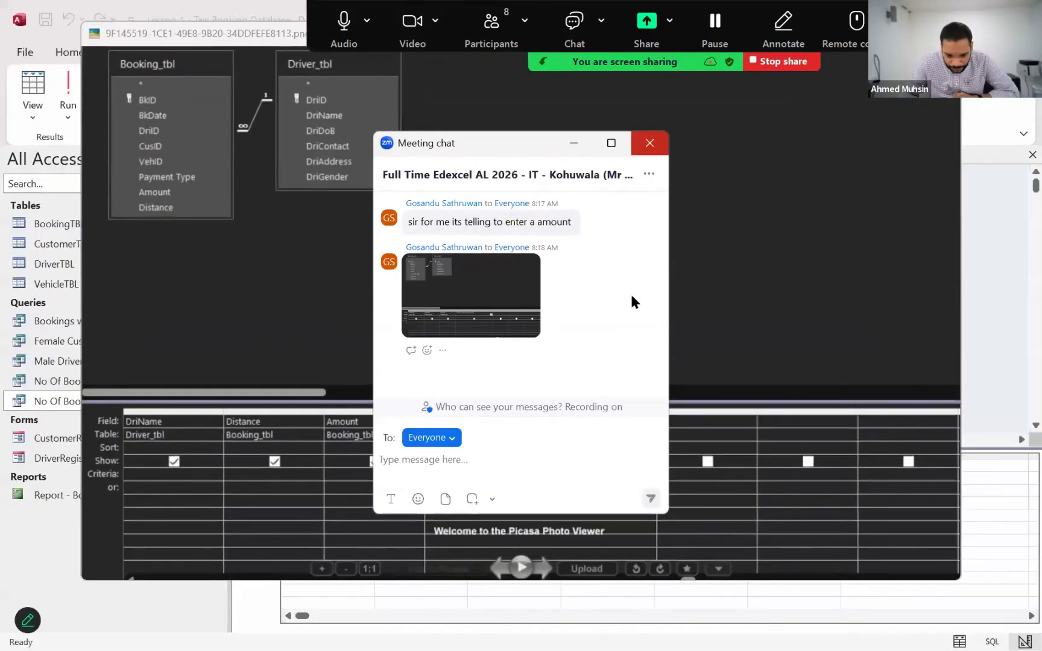
{"action": "left_click", "coordinate": [650, 144]}
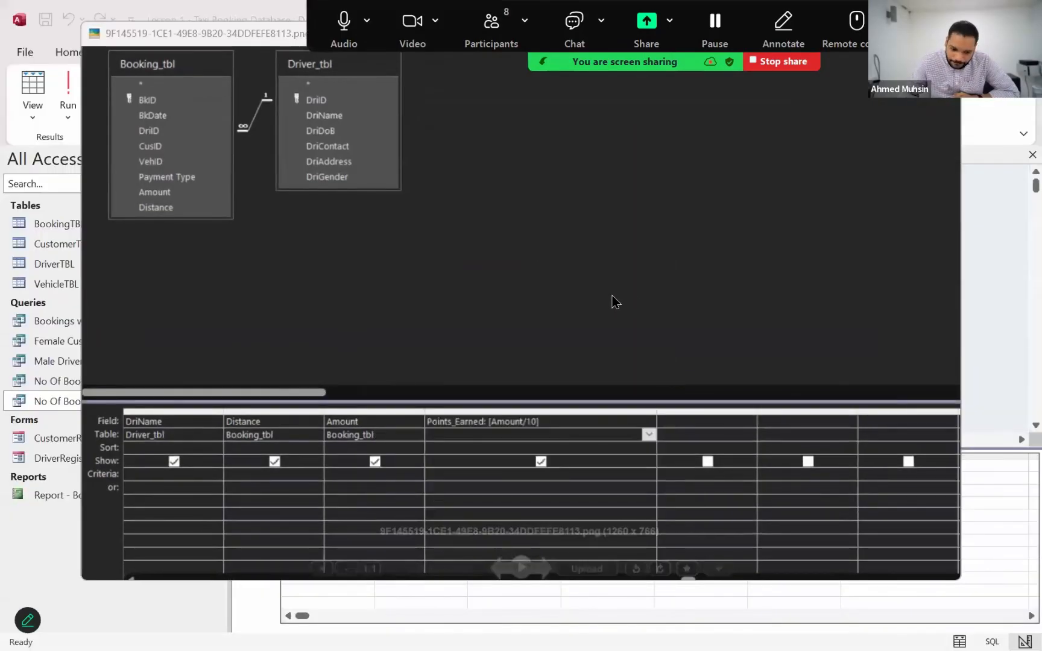
{"action": "scroll", "coordinate": [615, 302], "scroll_direction": "up", "scroll_amount": 2}
{"action": "scroll", "coordinate": [612, 295], "scroll_direction": "up", "scroll_amount": 2}
{"action": "left_click_drag", "start_coordinate": [612, 295], "coordinate": [821, 124]}
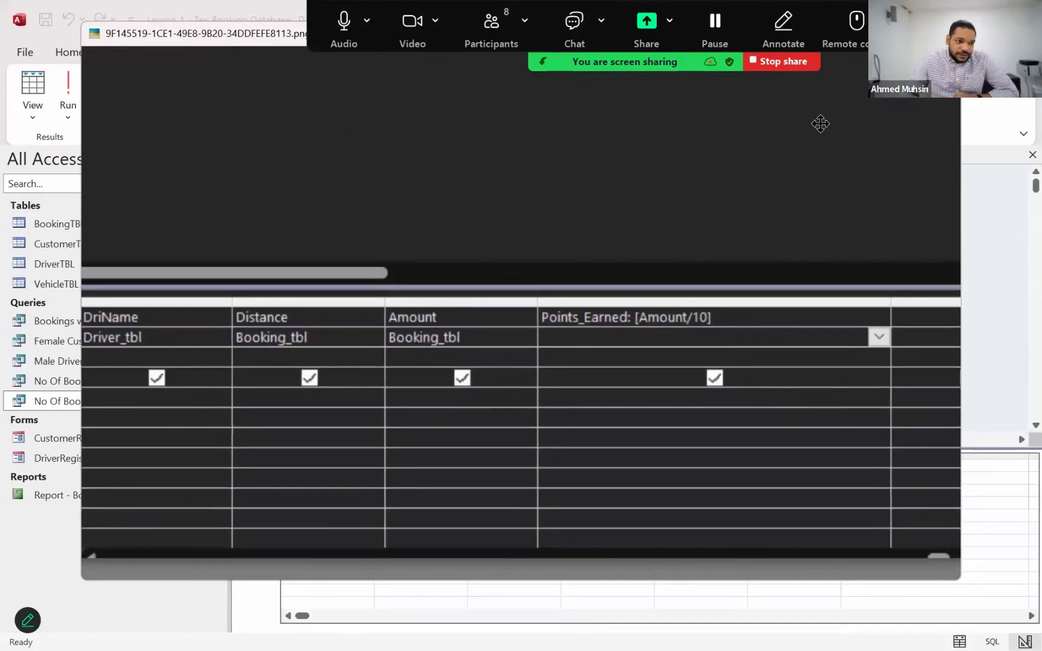
{"action": "left_click_drag", "start_coordinate": [692, 356], "coordinate": [712, 339]}
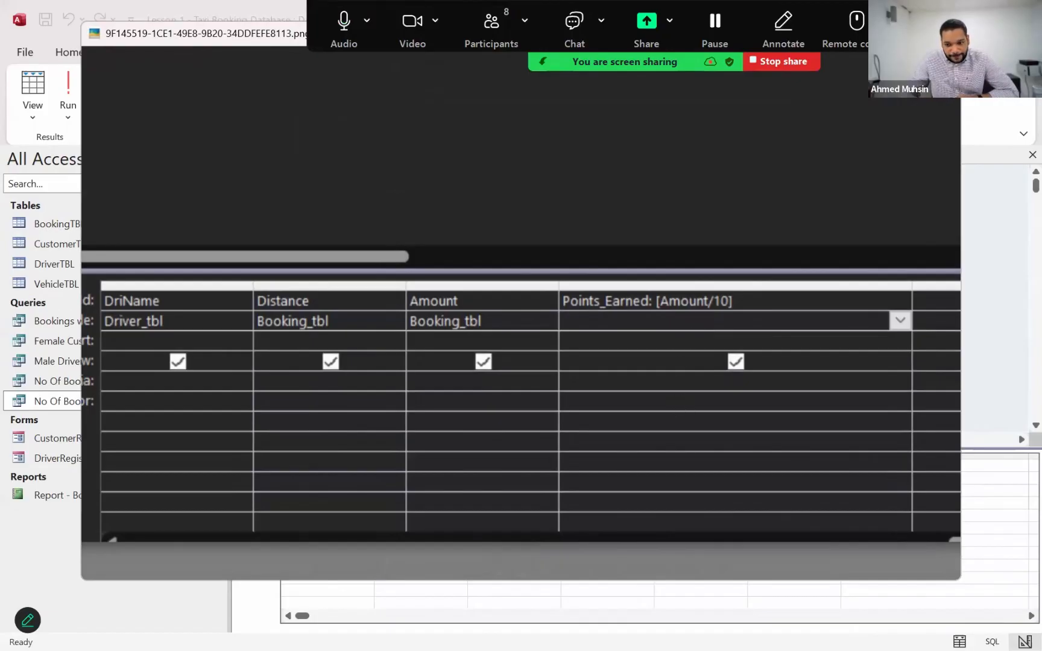
{"action": "scroll", "coordinate": [681, 408], "scroll_direction": "down", "scroll_amount": 5}
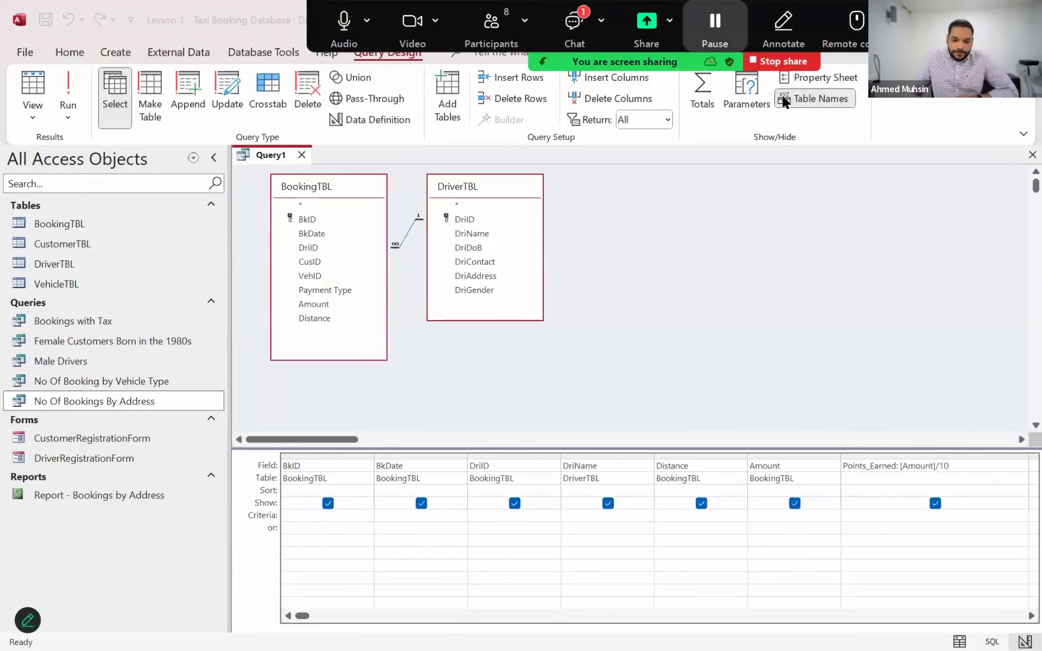
Check the meeting chat once more, close it, and rerun the driver points query
{"action": "left_click", "coordinate": [574, 28]}
{"action": "left_click", "coordinate": [648, 143]}
{"action": "left_click", "coordinate": [516, 233]}
{"action": "left_click", "coordinate": [62, 84]}
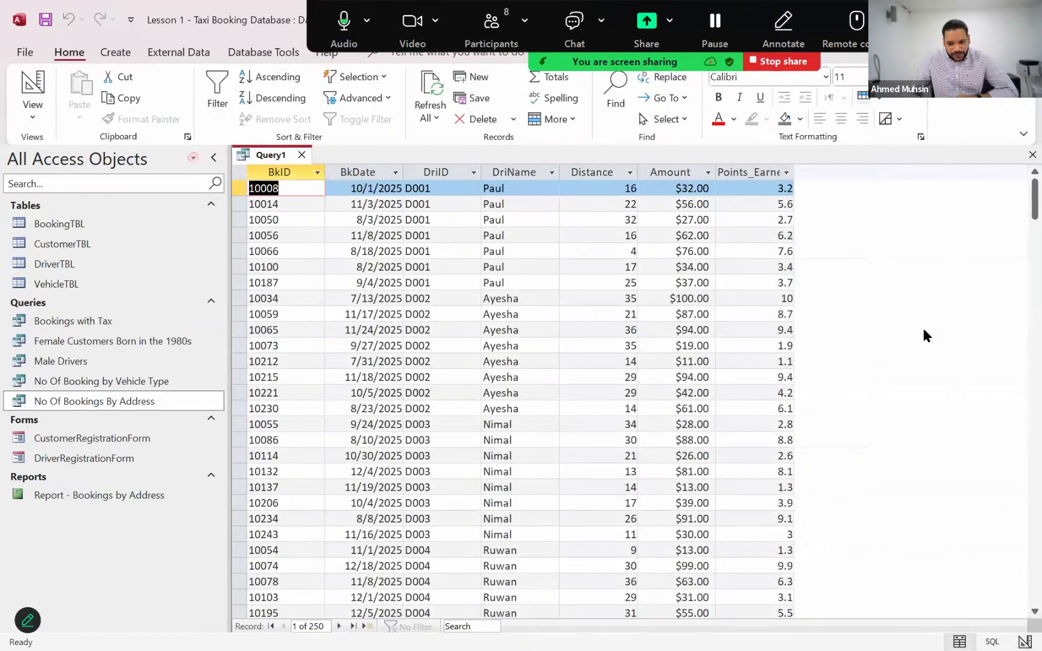
Return the driver points query to Design View and display the field properties of the Points_Earned column
{"action": "left_click", "coordinate": [36, 118]}
{"action": "left_click", "coordinate": [86, 214]}
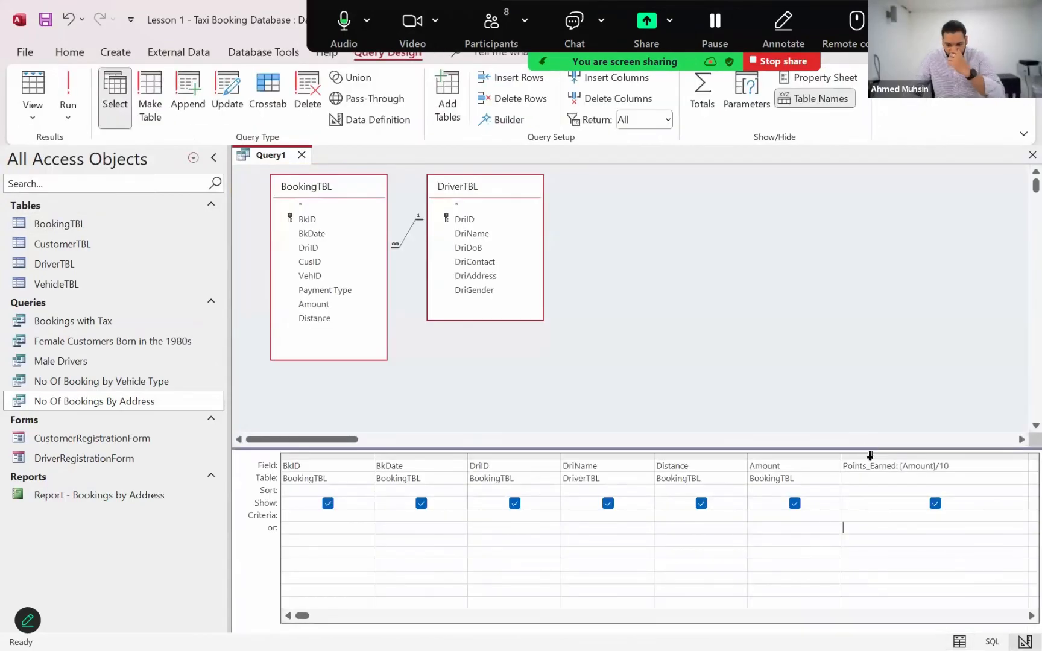
{"action": "left_click", "coordinate": [870, 455]}
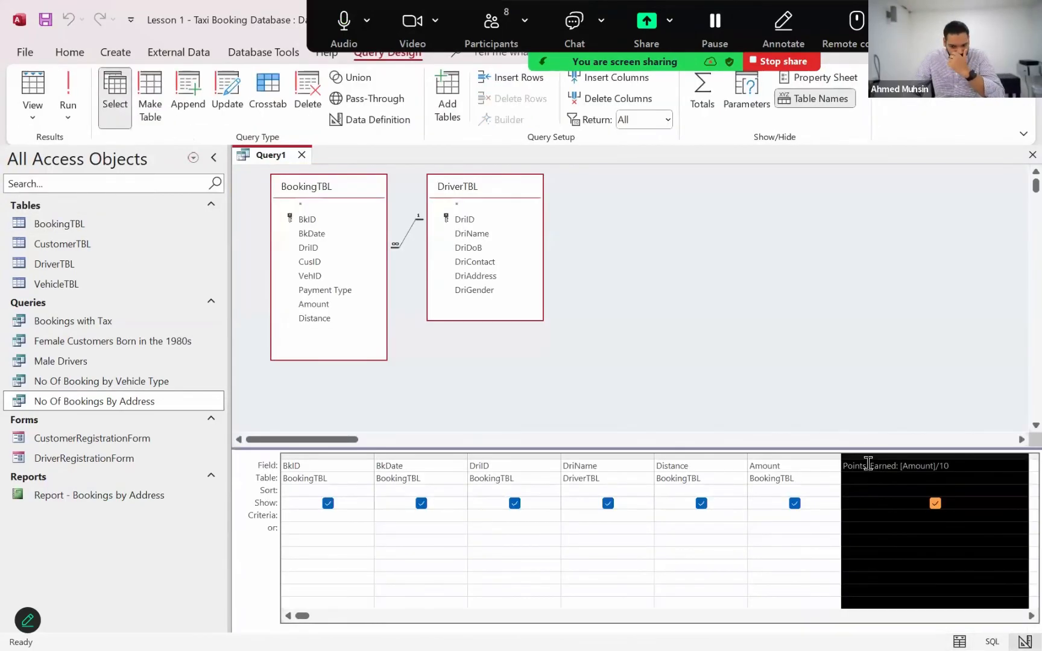
{"action": "left_click", "coordinate": [868, 464]}
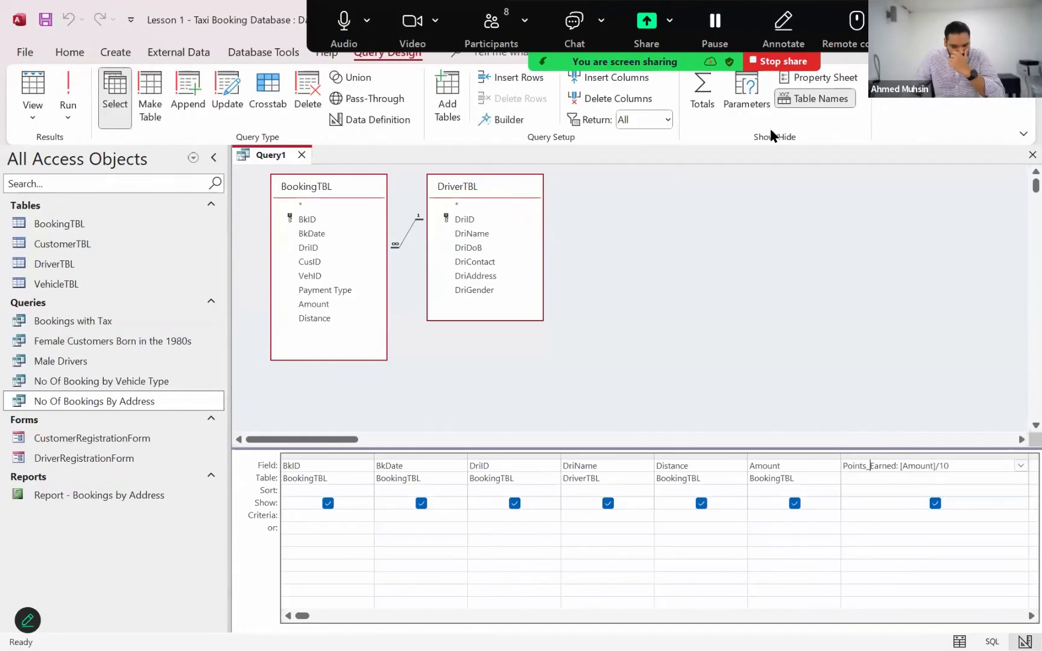
{"action": "left_click", "coordinate": [807, 78]}
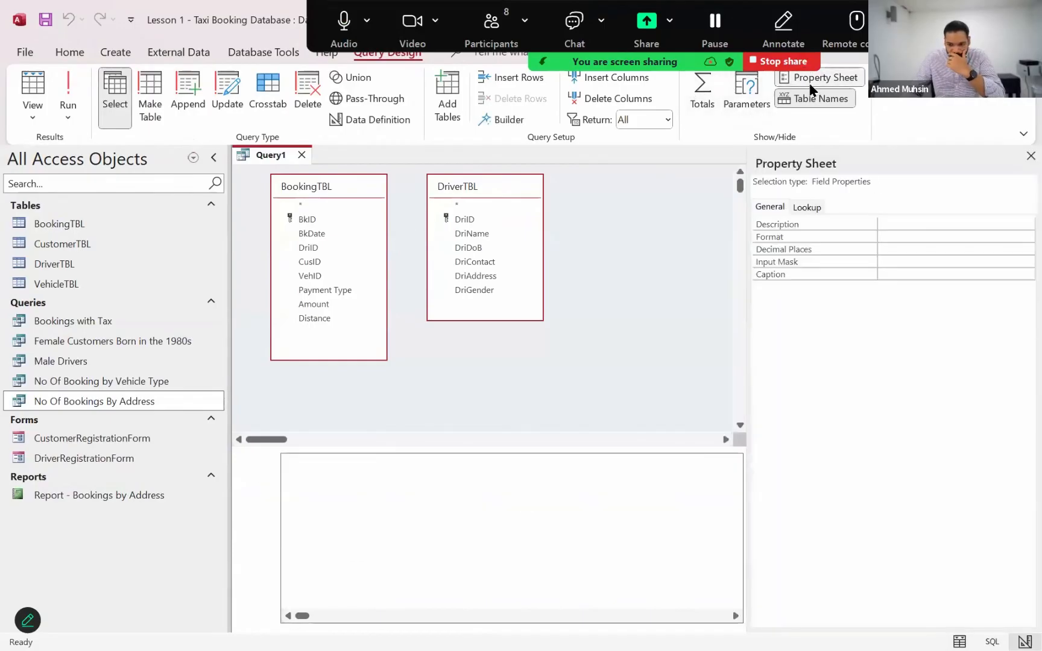
{"action": "left_click", "coordinate": [737, 622]}
{"action": "left_click", "coordinate": [737, 623]}
{"action": "left_click", "coordinate": [737, 623]}
{"action": "left_click", "coordinate": [669, 478]}
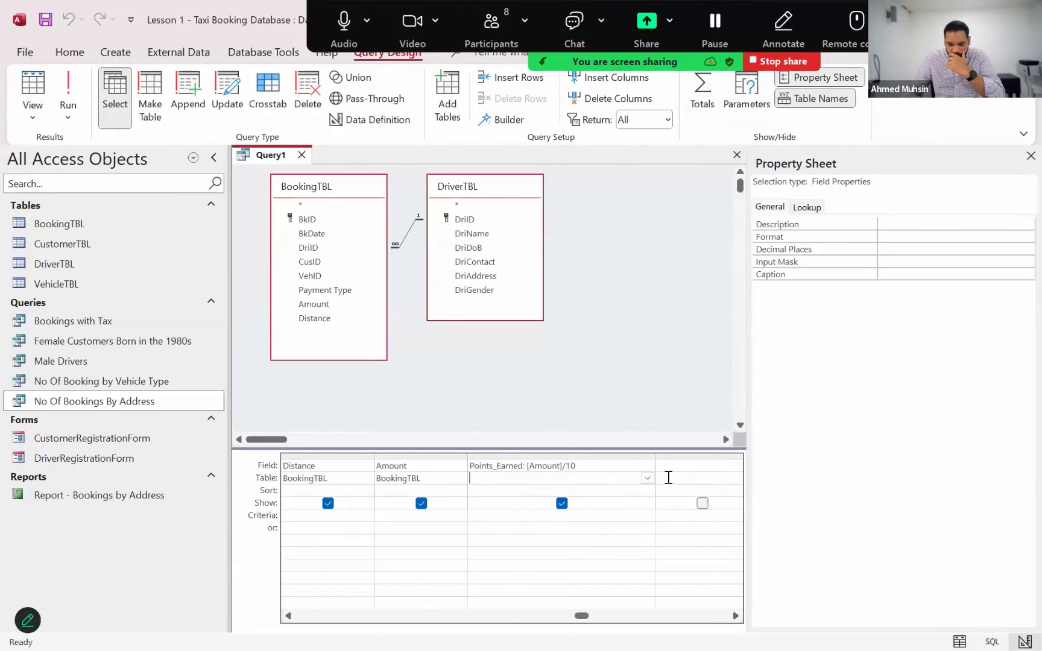
{"action": "left_click", "coordinate": [604, 464]}
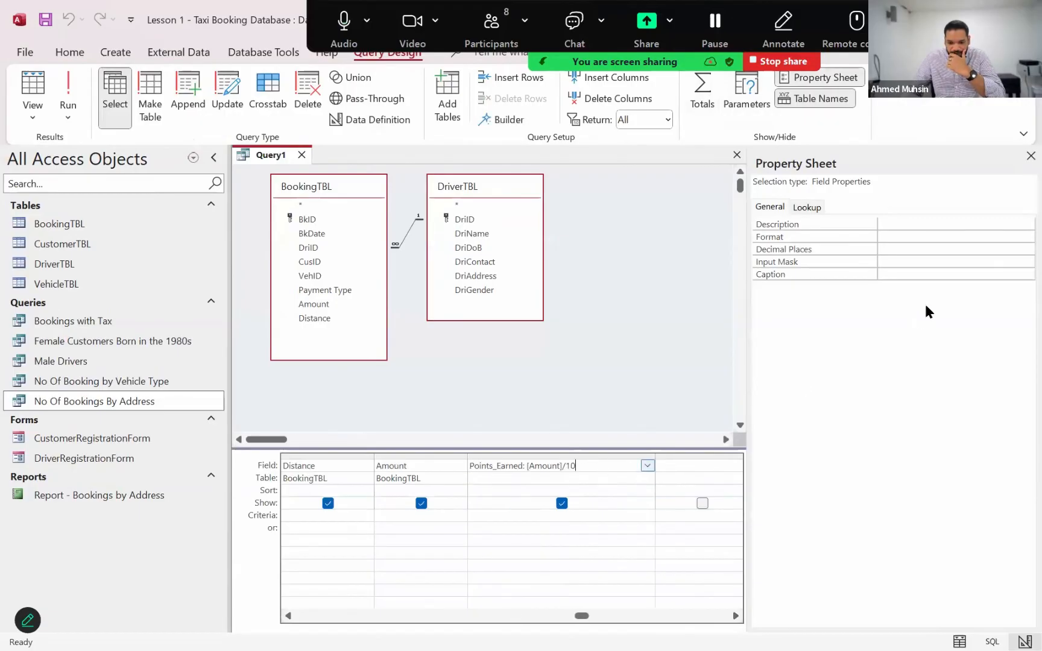
Set the Points_Earned field's format to General Number with 0 decimal places
{"action": "left_click", "coordinate": [944, 236]}
{"action": "left_click", "coordinate": [1025, 236]}
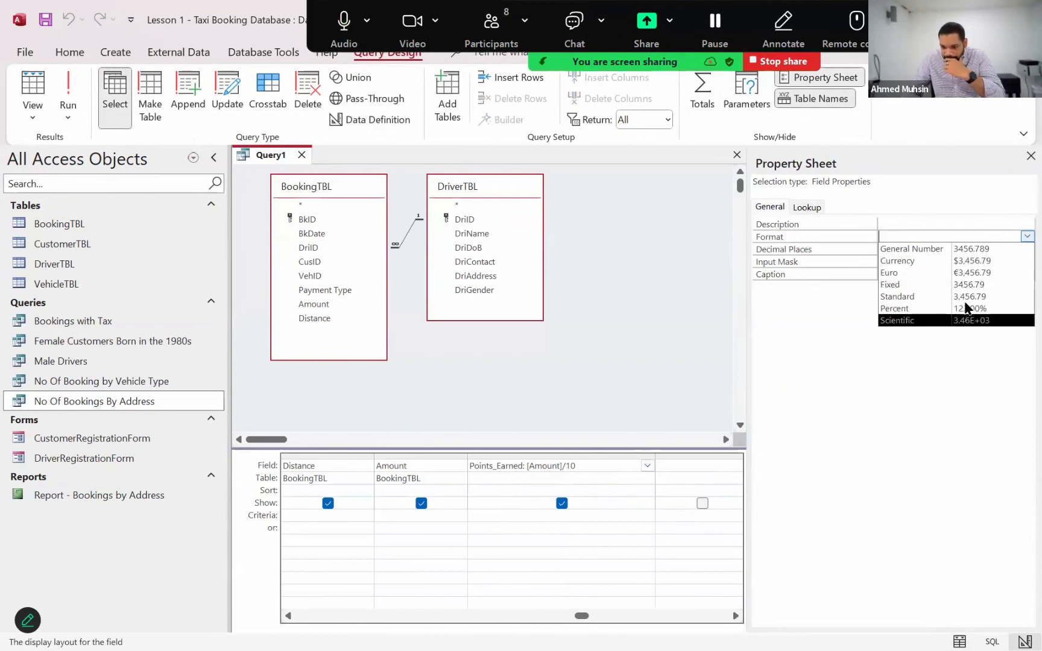
{"action": "left_click", "coordinate": [853, 253]}
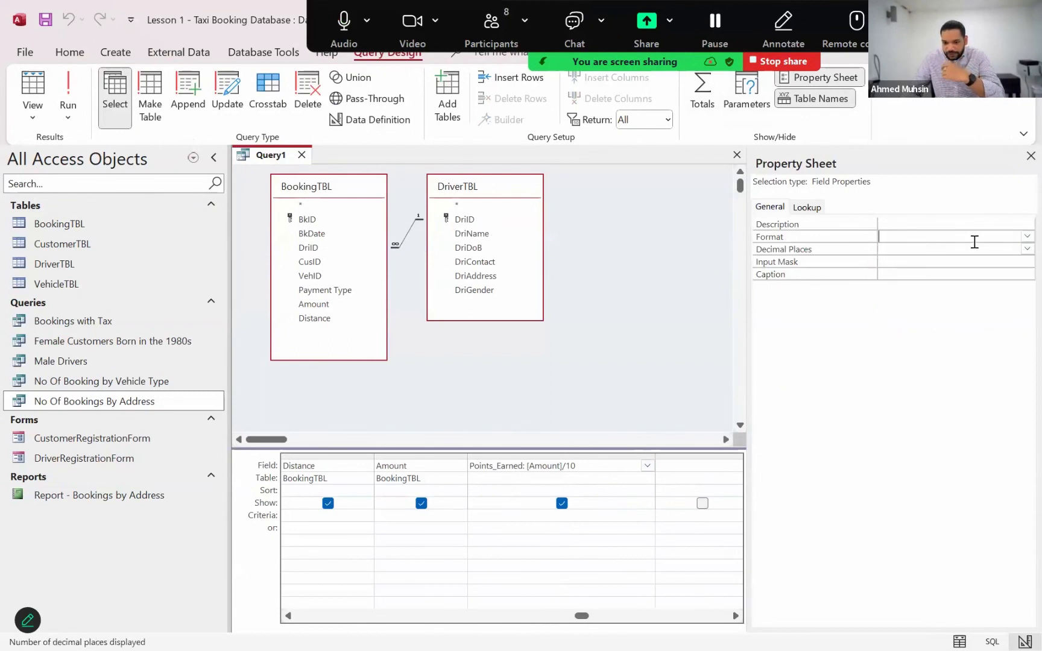
{"action": "left_click", "coordinate": [995, 236]}
{"action": "left_click", "coordinate": [1024, 237]}
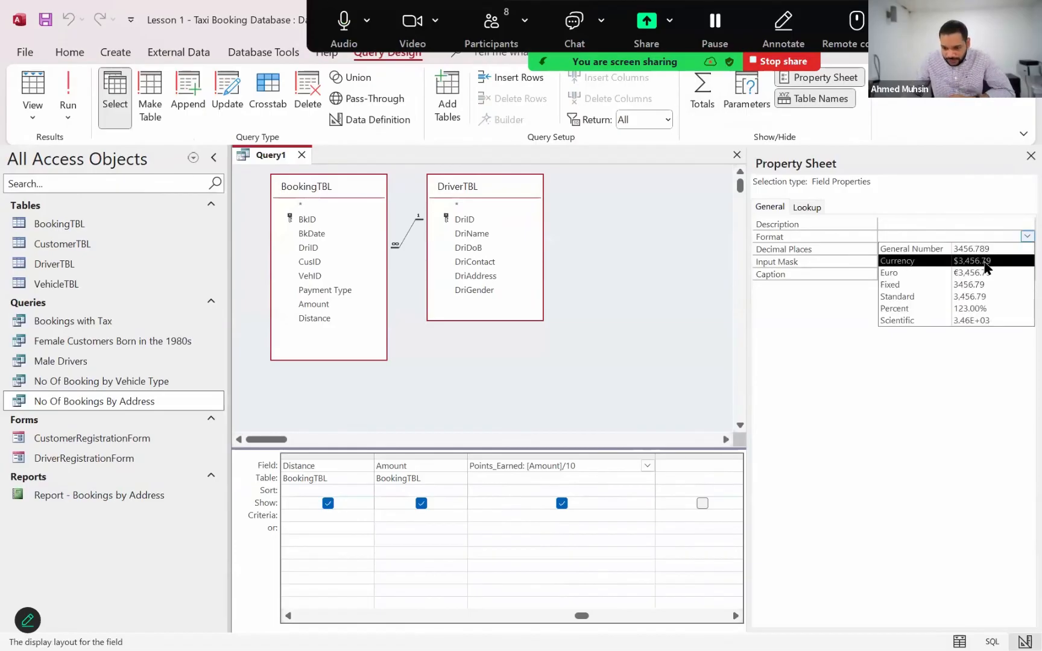
{"action": "left_click", "coordinate": [964, 249]}
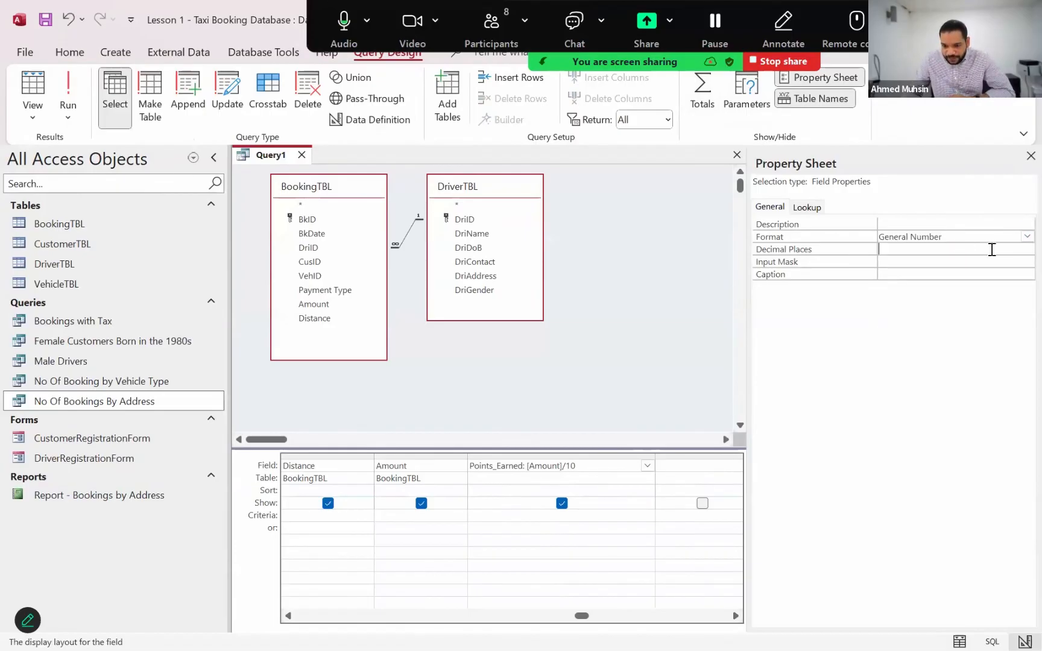
{"action": "left_click", "coordinate": [991, 249]}
{"action": "left_click", "coordinate": [1024, 248]}
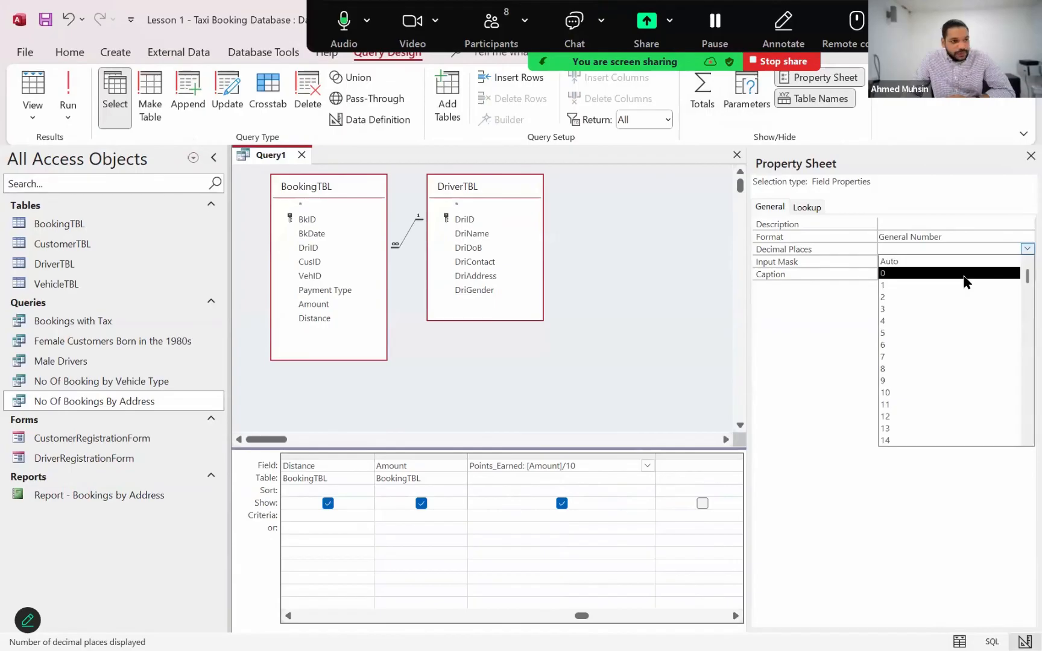
{"action": "left_click", "coordinate": [964, 275]}
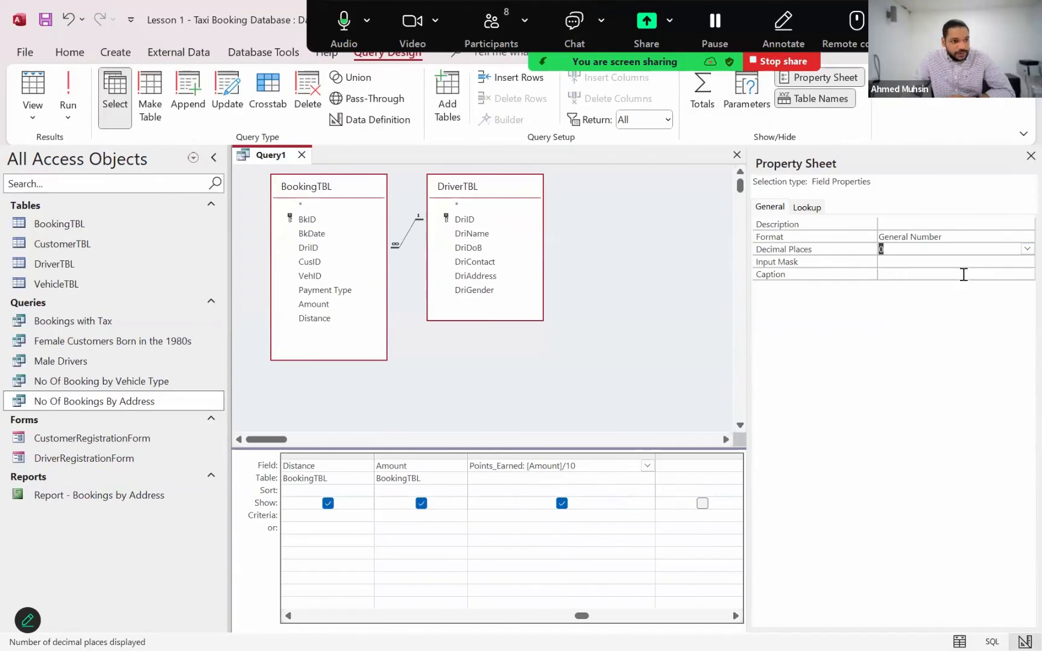
Change the Points_Earned field's format to Fixed and run the query to check the points column
{"action": "left_click", "coordinate": [610, 466]}
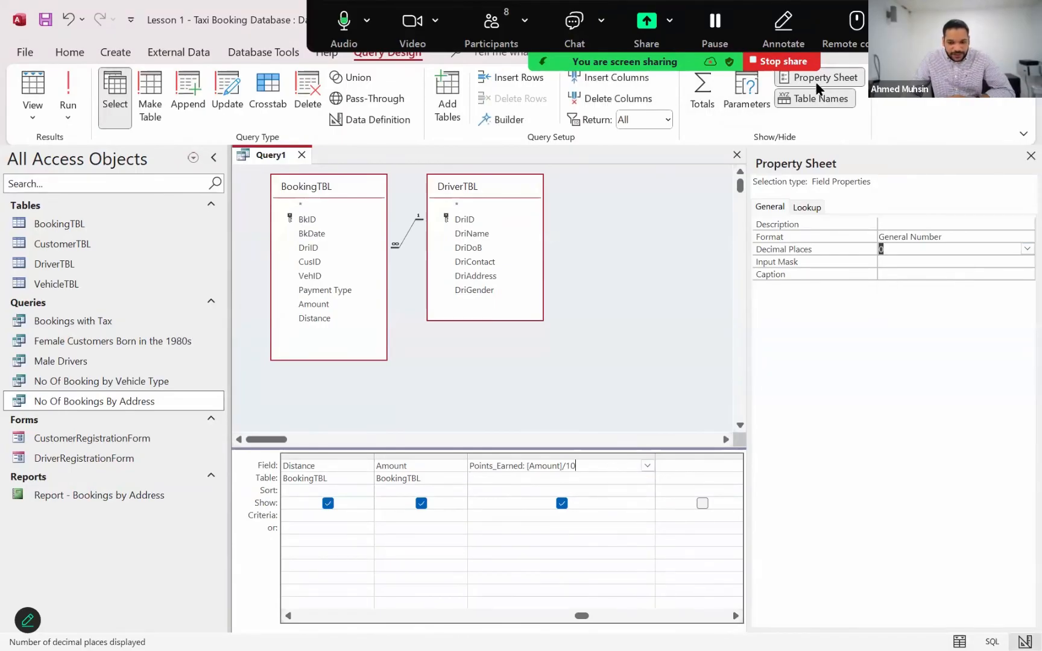
{"action": "left_click", "coordinate": [926, 236]}
{"action": "left_click", "coordinate": [1025, 236]}
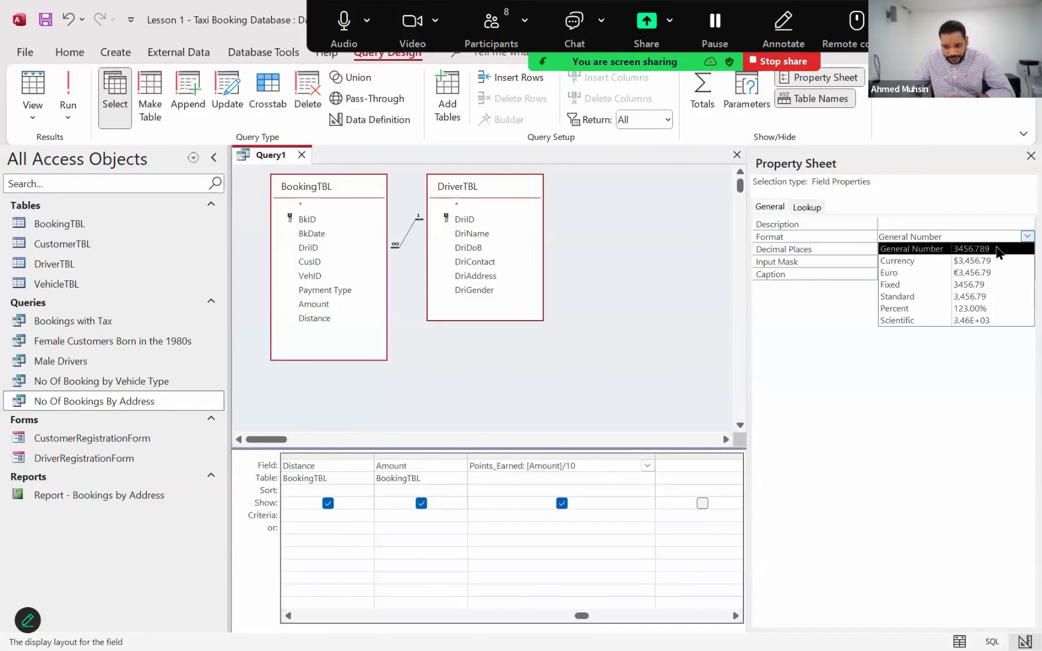
{"action": "left_click", "coordinate": [984, 284]}
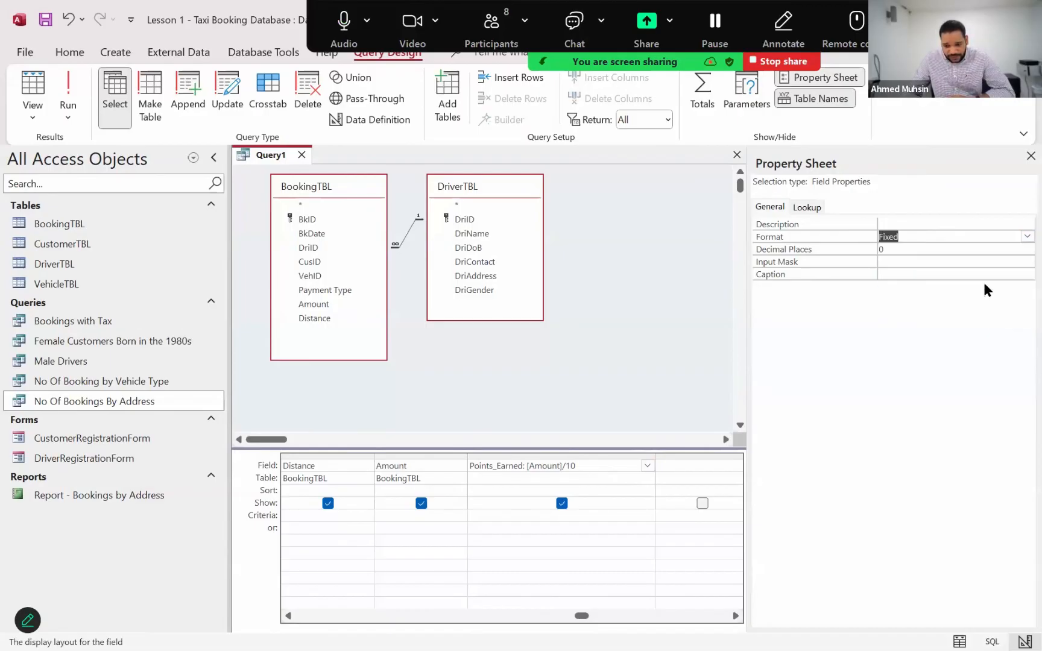
{"action": "left_click", "coordinate": [916, 248]}
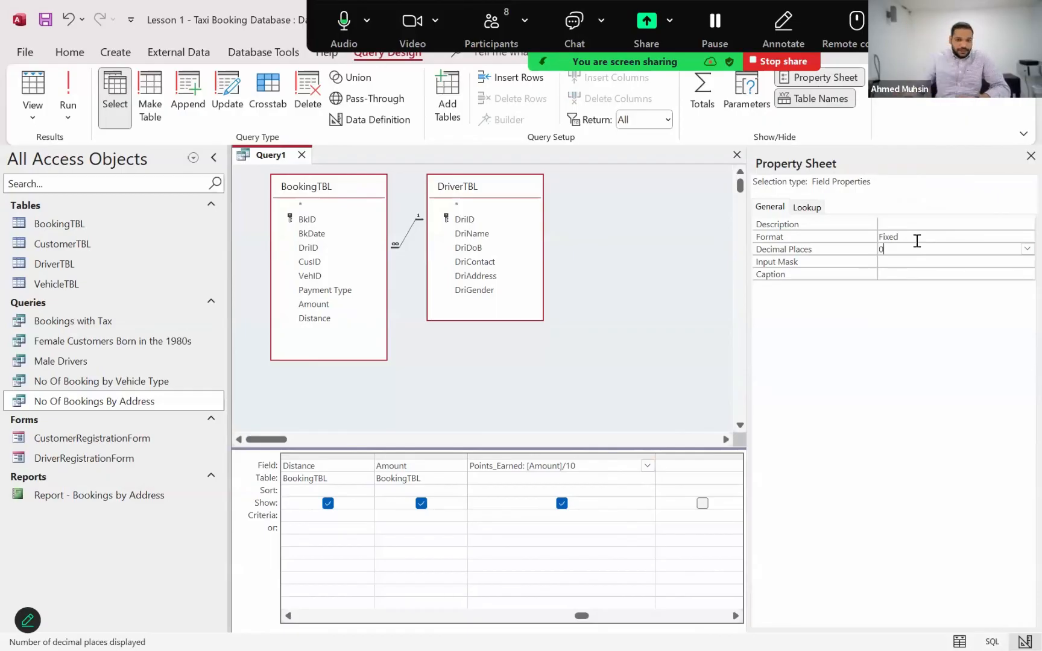
{"action": "left_click", "coordinate": [68, 97]}
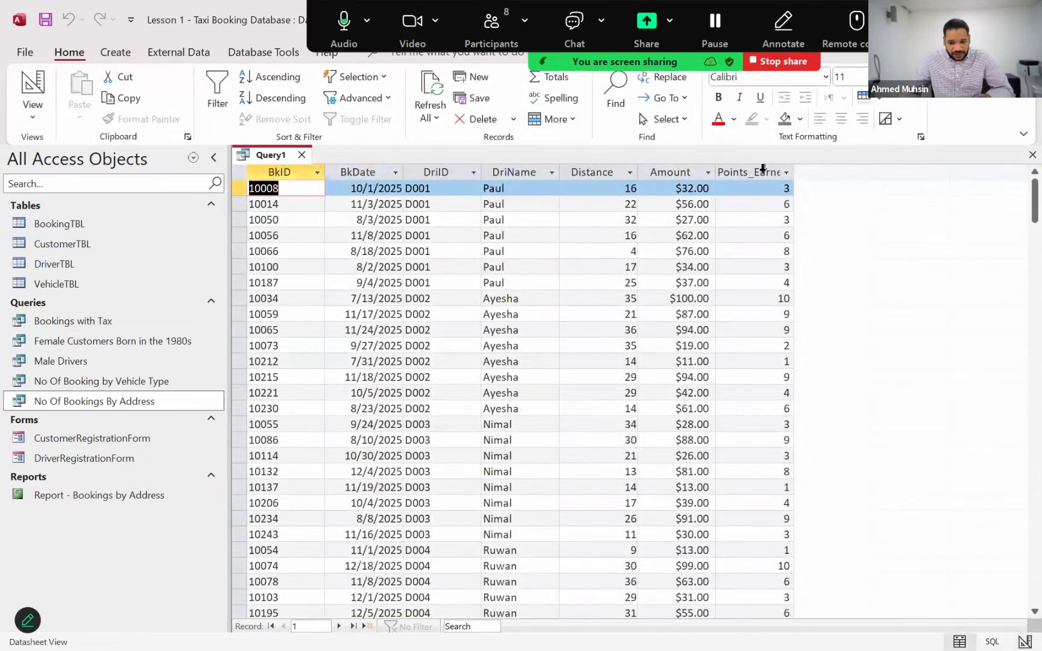
{"action": "left_click", "coordinate": [767, 172]}
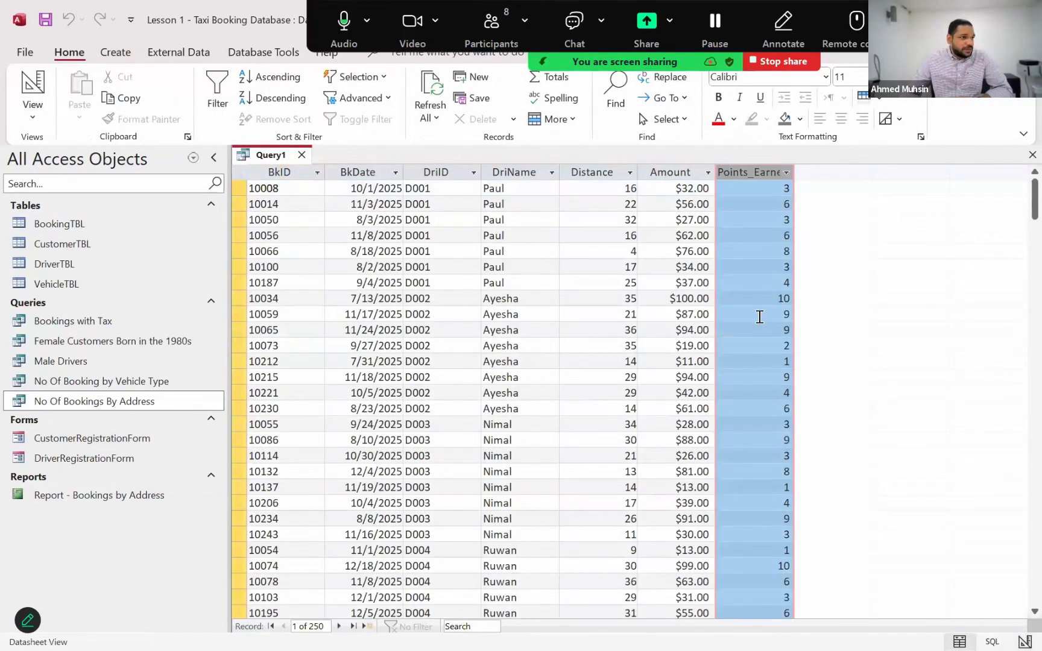
Review the Points_Earned format and decimal places in Design View, and run the query again
{"action": "left_click", "coordinate": [32, 108]}
{"action": "left_click", "coordinate": [59, 211]}
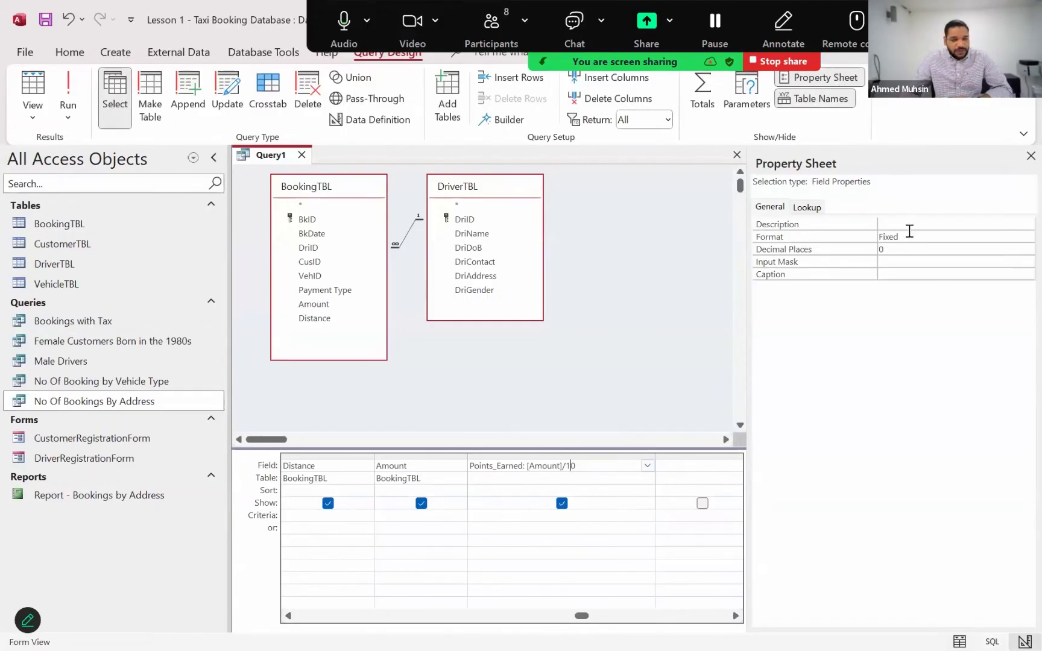
{"action": "left_click", "coordinate": [885, 248]}
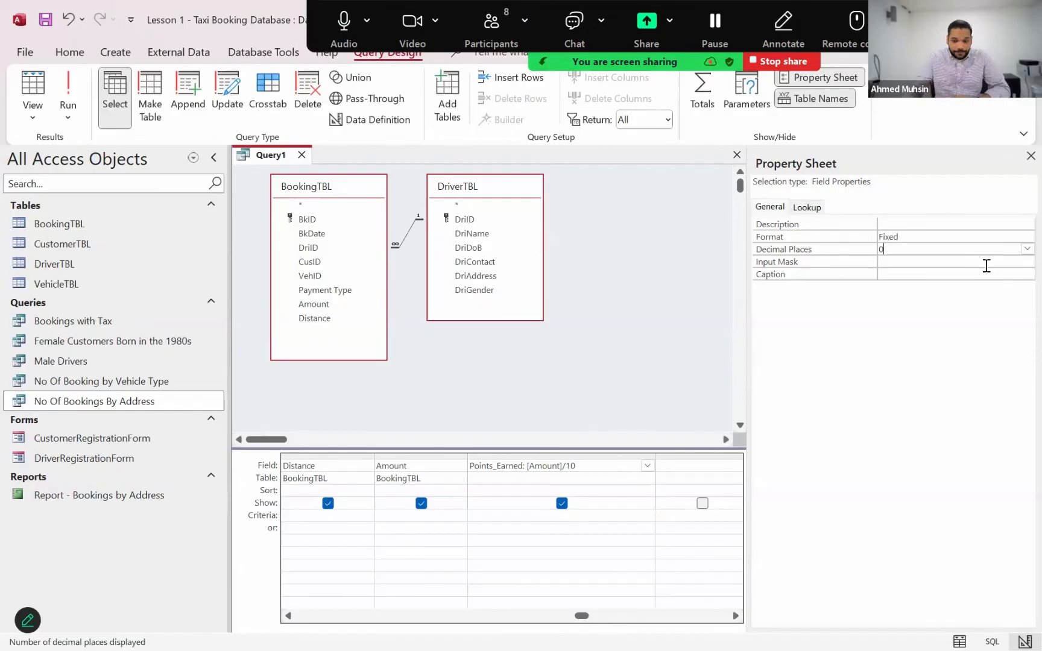
{"action": "left_click", "coordinate": [68, 91]}
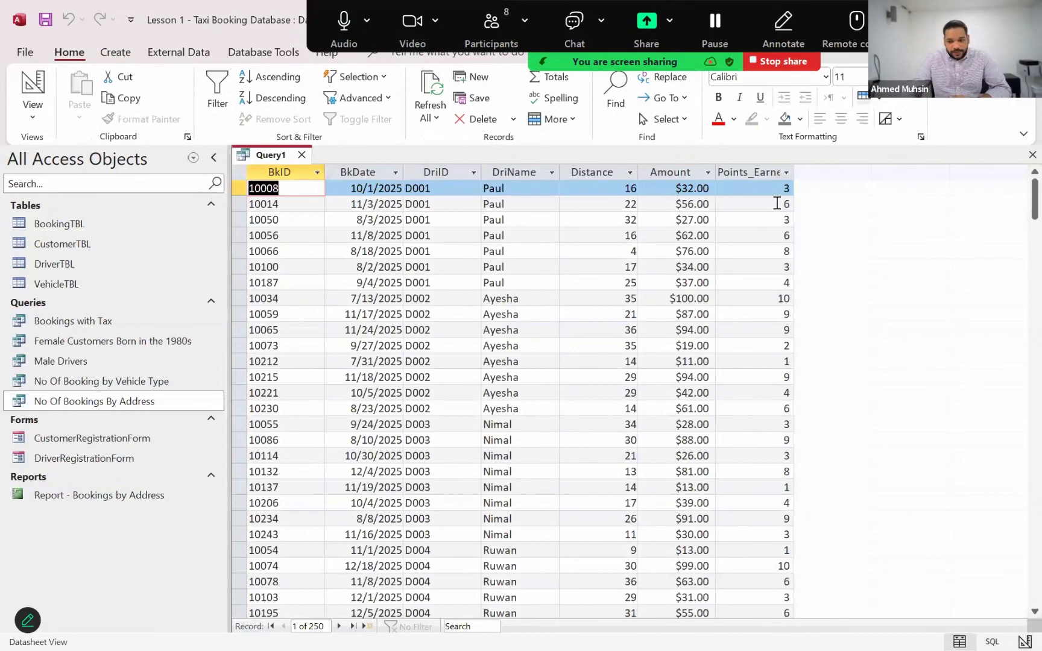
Widen the Points_Earned column in the datasheet to fit its full heading
{"action": "left_click", "coordinate": [790, 172]}
{"action": "left_click", "coordinate": [786, 172]}
{"action": "left_click", "coordinate": [786, 172]}
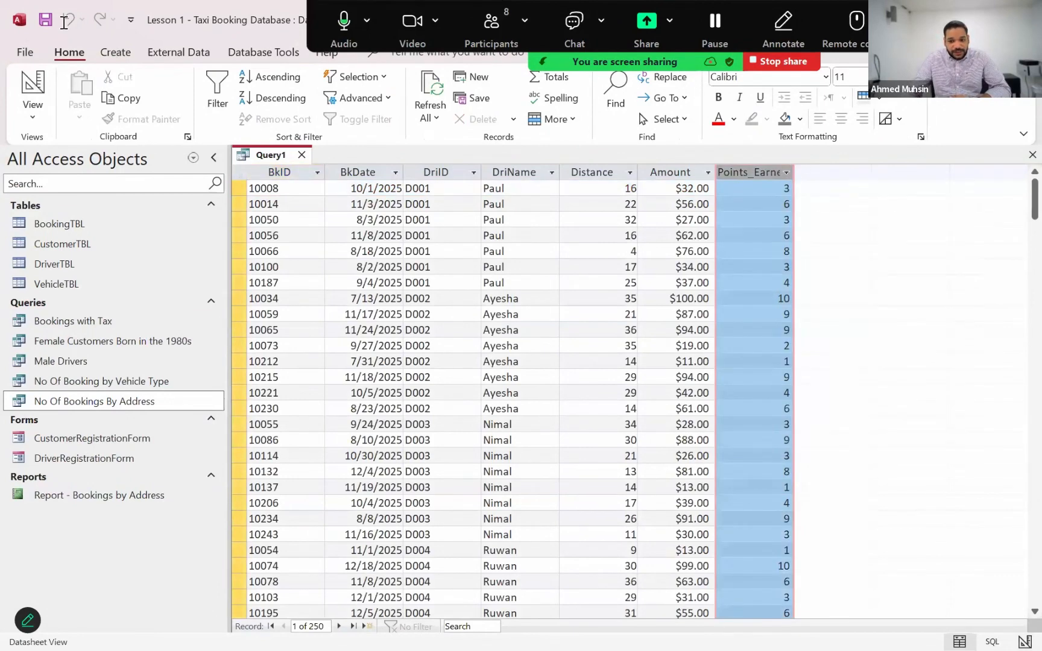
Save the query as Bookings by Driver and select it in the object list
{"action": "left_click", "coordinate": [46, 20]}
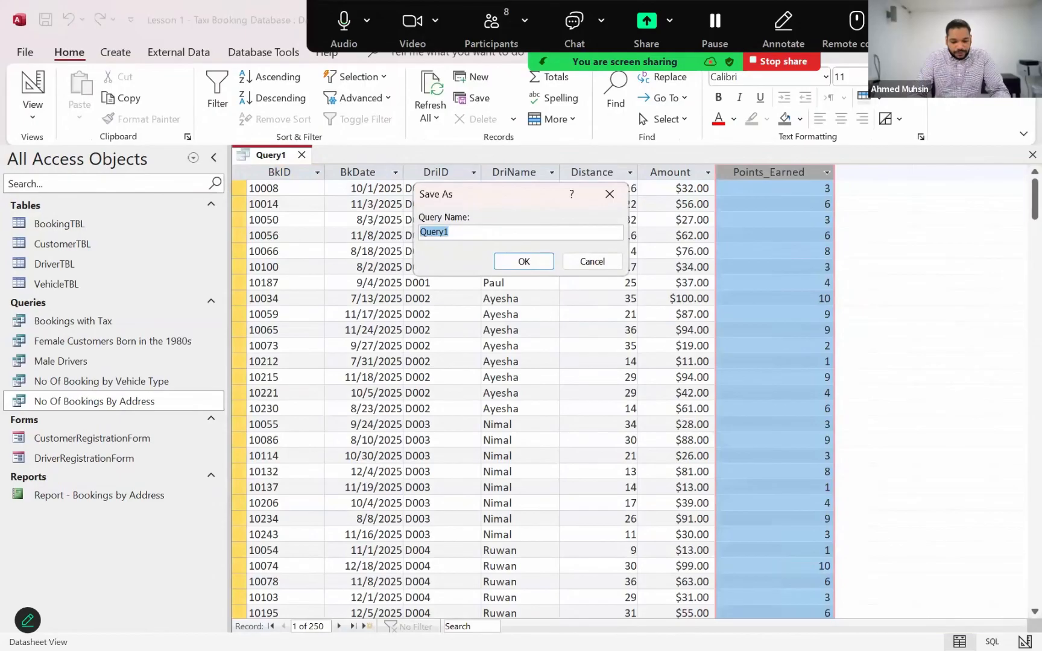
{"action": "type", "text": "Bookings by"}
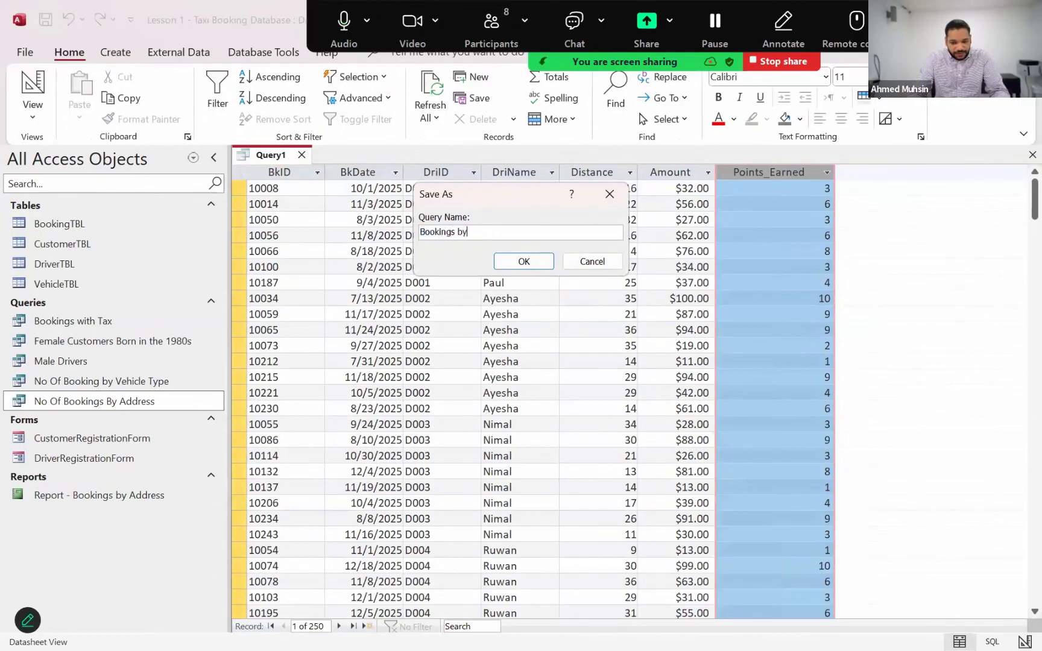
{"action": "type", "text": " Driver"}
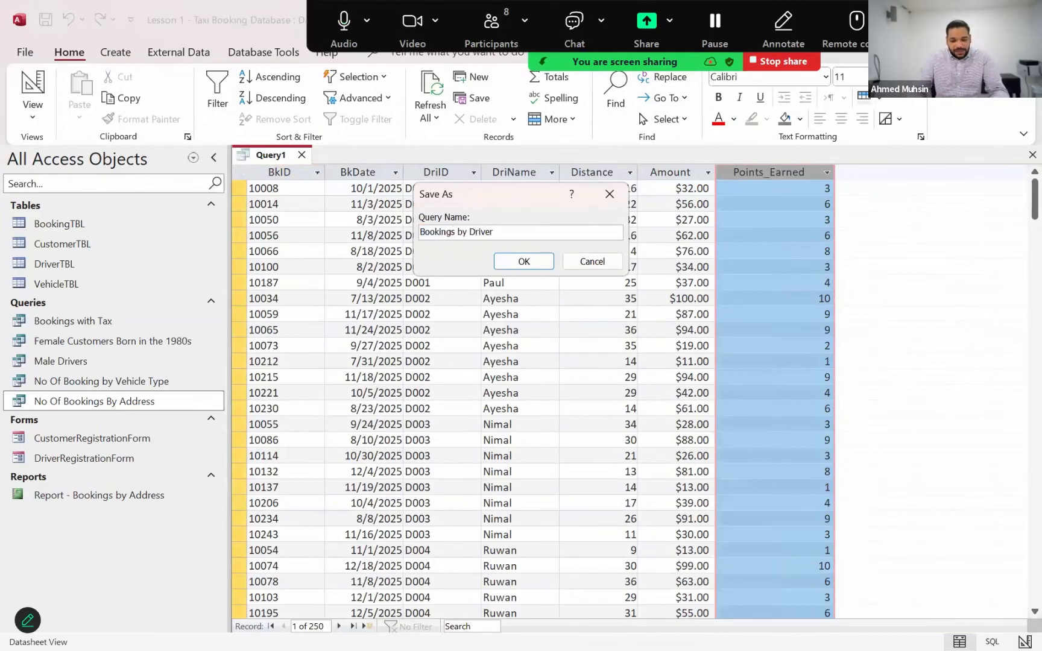
{"action": "key", "text": "Return"}
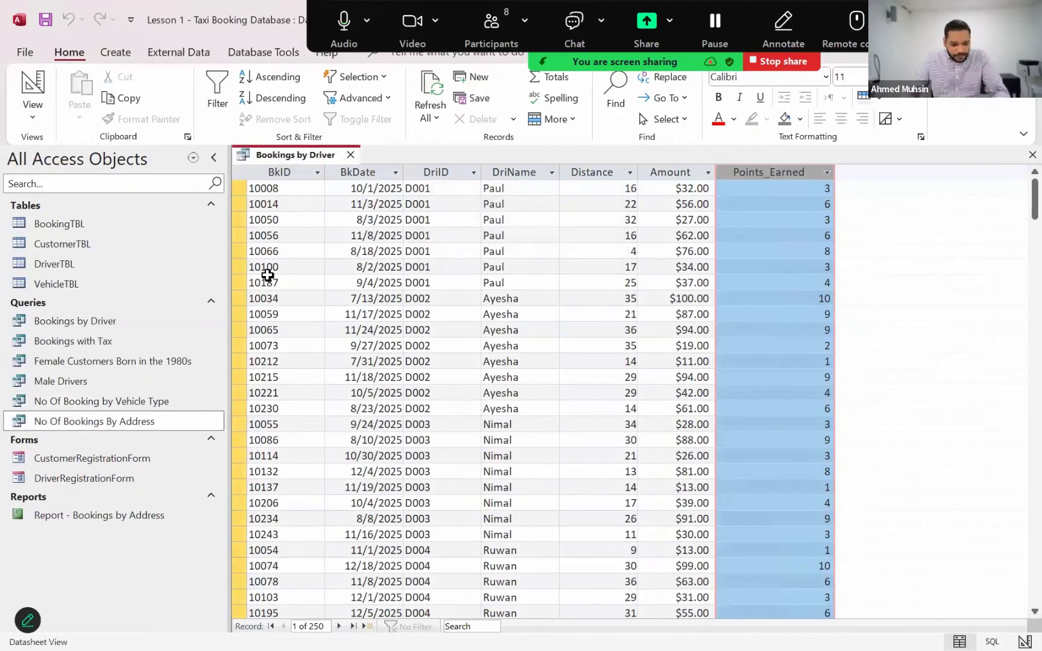
{"action": "left_click", "coordinate": [112, 321]}
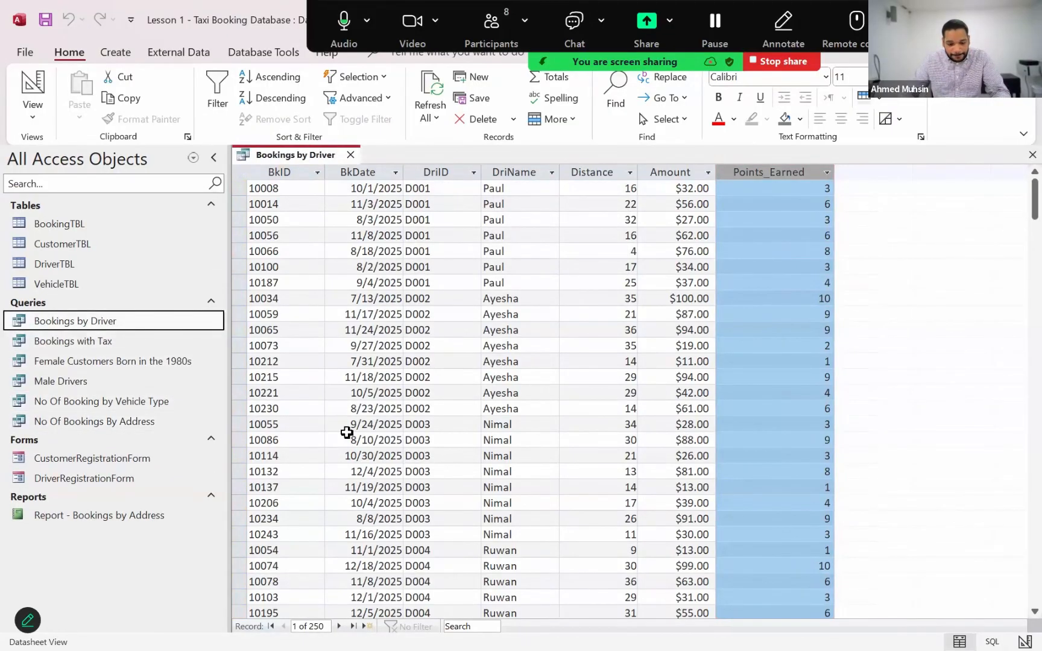
Switch to File Explorer, open the TEACHING folder in a new tab, and go into IAL - IT Syllabus Documents
{"action": "key", "text": "alt+Tab"}
{"action": "key", "text": "alt+Tab"}
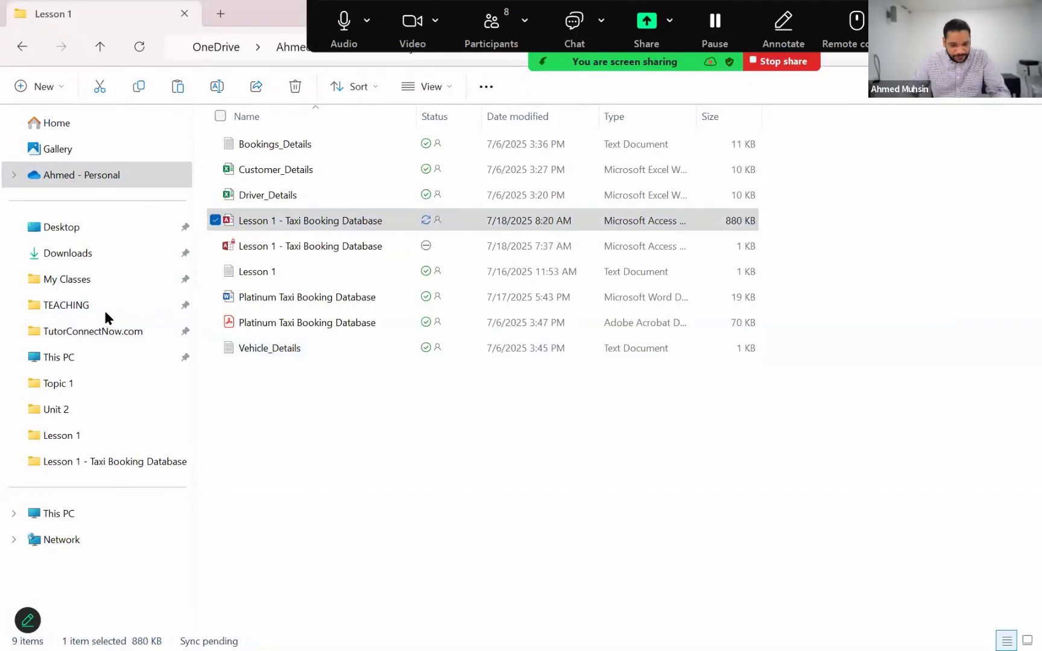
{"action": "right_click", "coordinate": [100, 307]}
{"action": "left_click", "coordinate": [193, 212]}
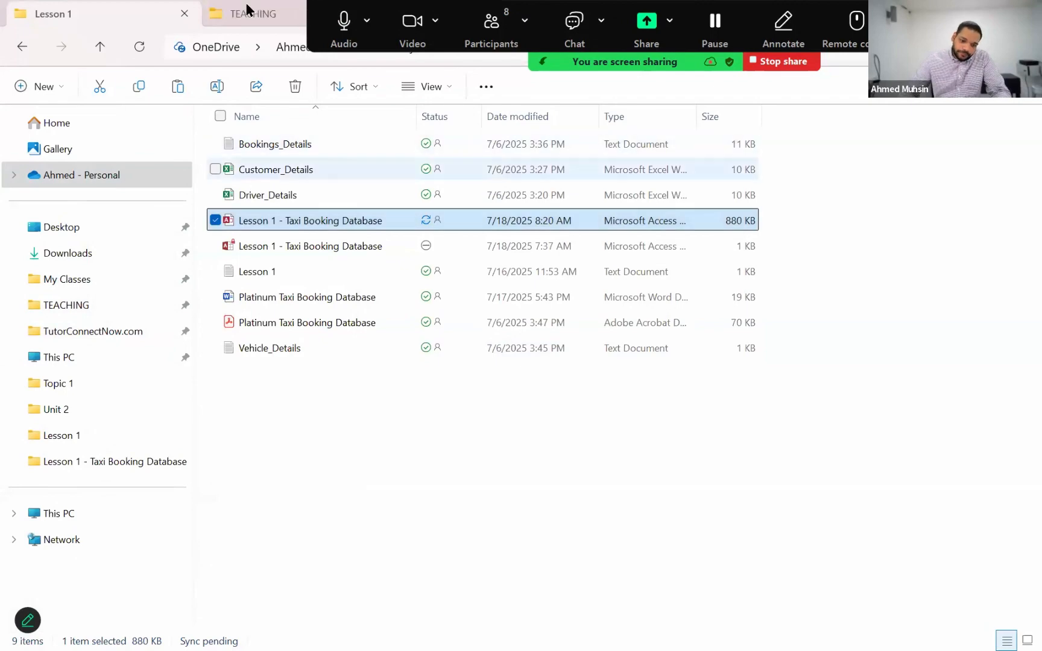
{"action": "key", "text": "ctrl+Tab"}
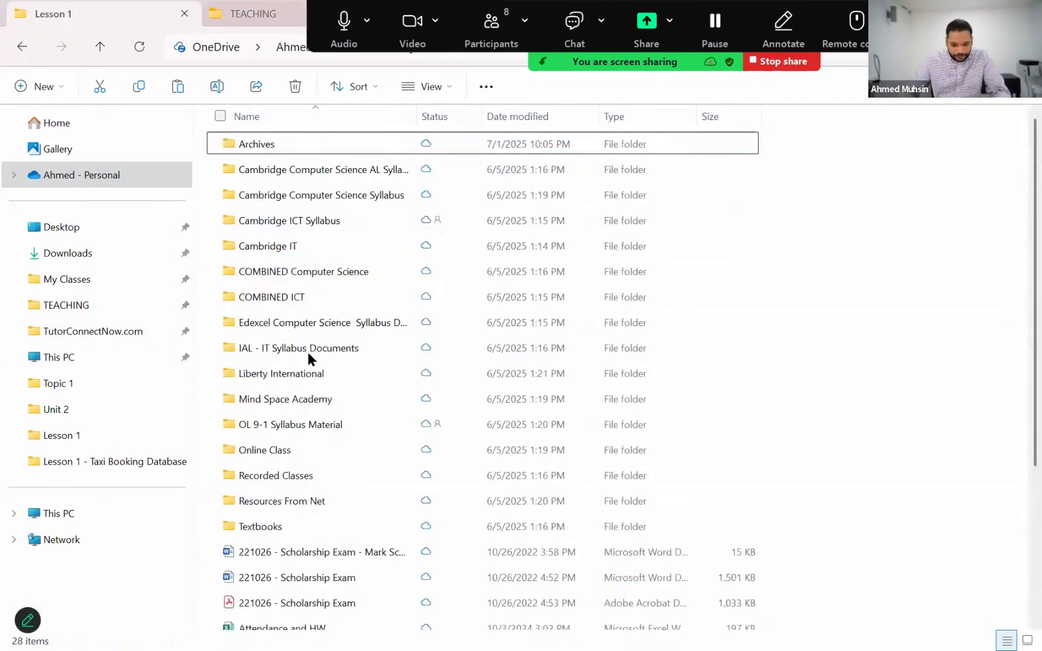
{"action": "key", "text": "i"}
{"action": "key", "text": "Return"}
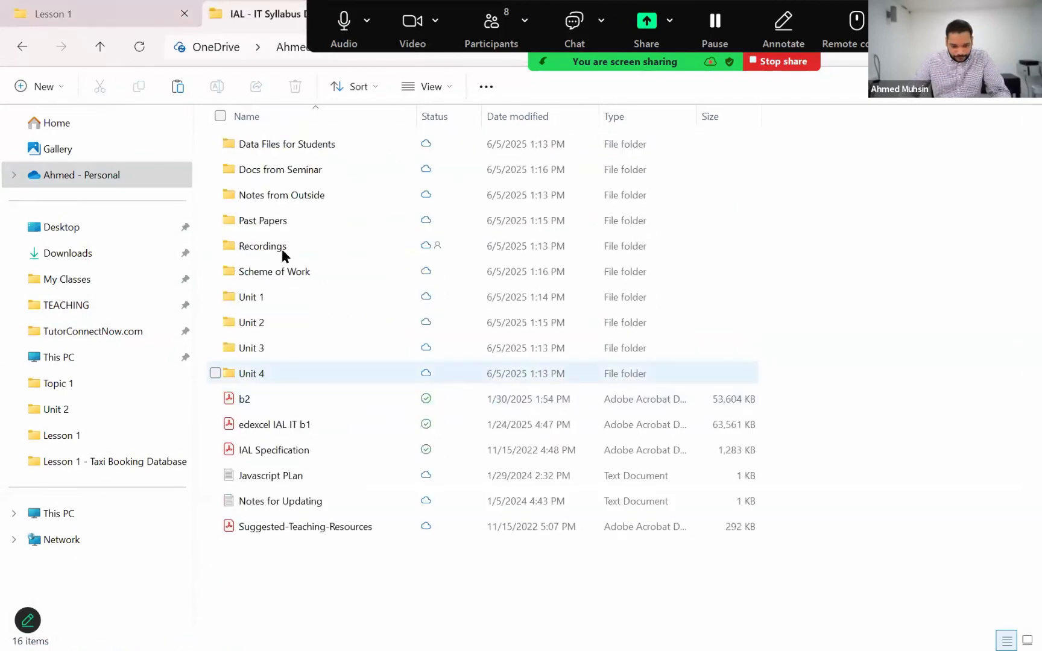
Open the question paper WIT14_01_que_20211030 from the 2021 October past papers folder, and switch back to the Access database
{"action": "left_click", "coordinate": [276, 223]}
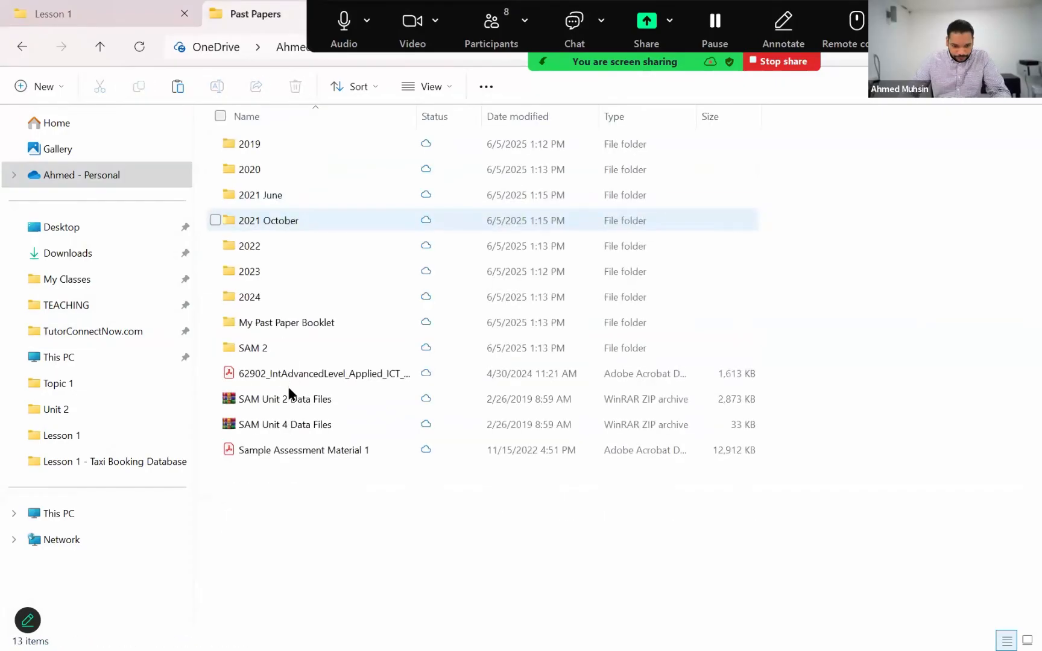
{"action": "double_click", "coordinate": [278, 220]}
{"action": "double_click", "coordinate": [288, 403]}
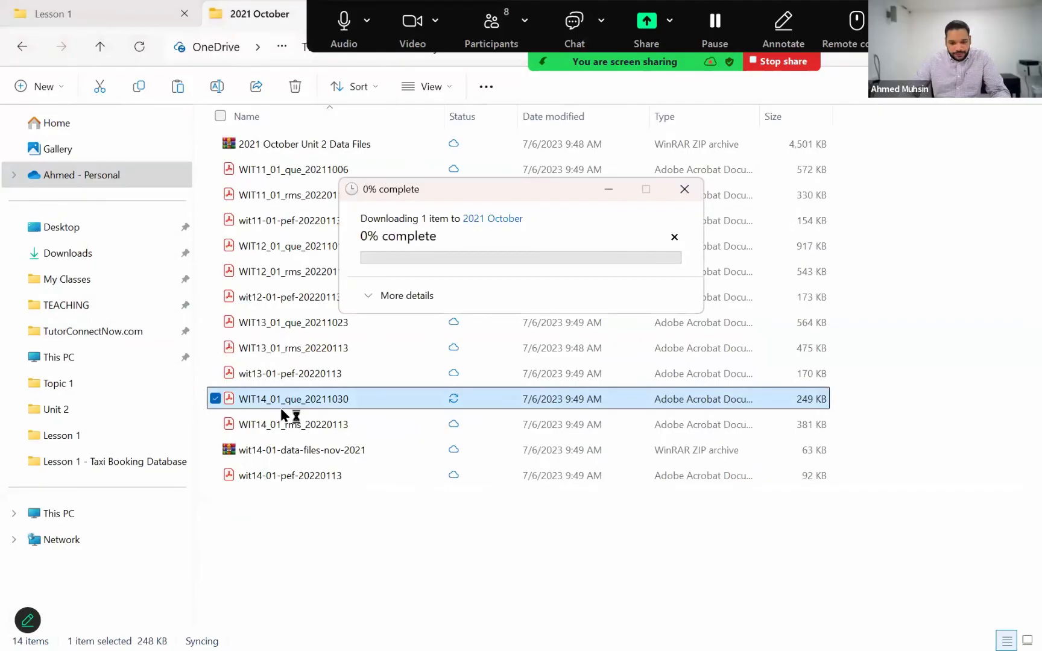
{"action": "key", "text": "alt+Tab"}
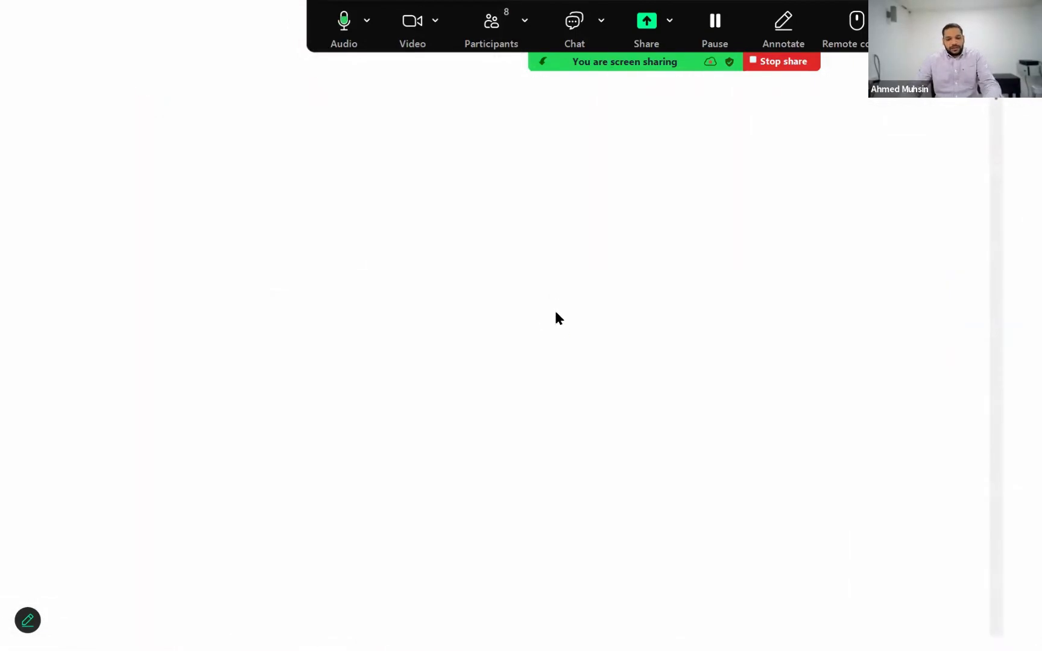
{"action": "key", "text": "alt+Tab"}
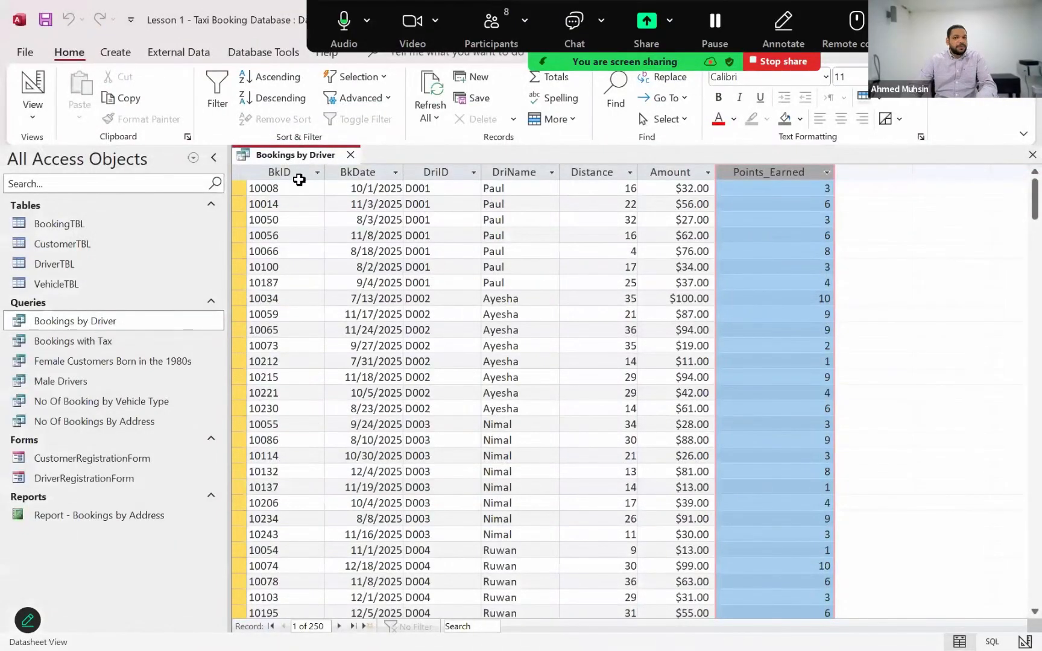
Open the Bookings by Driver query in Print Preview and inspect the page layout up close and as a whole page
{"action": "left_click", "coordinate": [22, 54]}
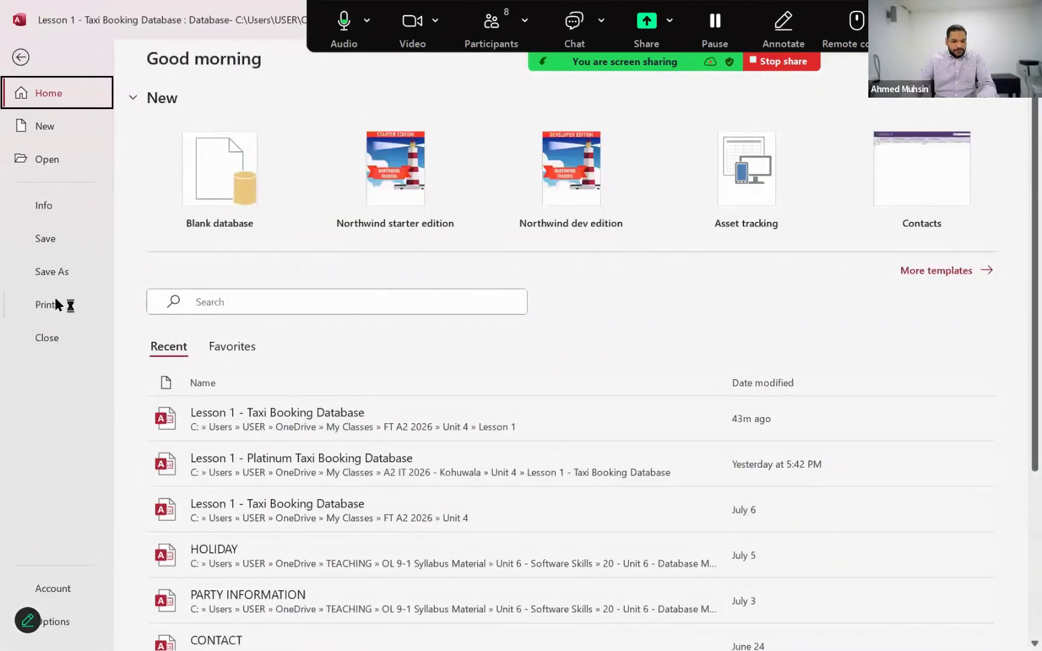
{"action": "left_click", "coordinate": [64, 301]}
{"action": "left_click", "coordinate": [196, 232]}
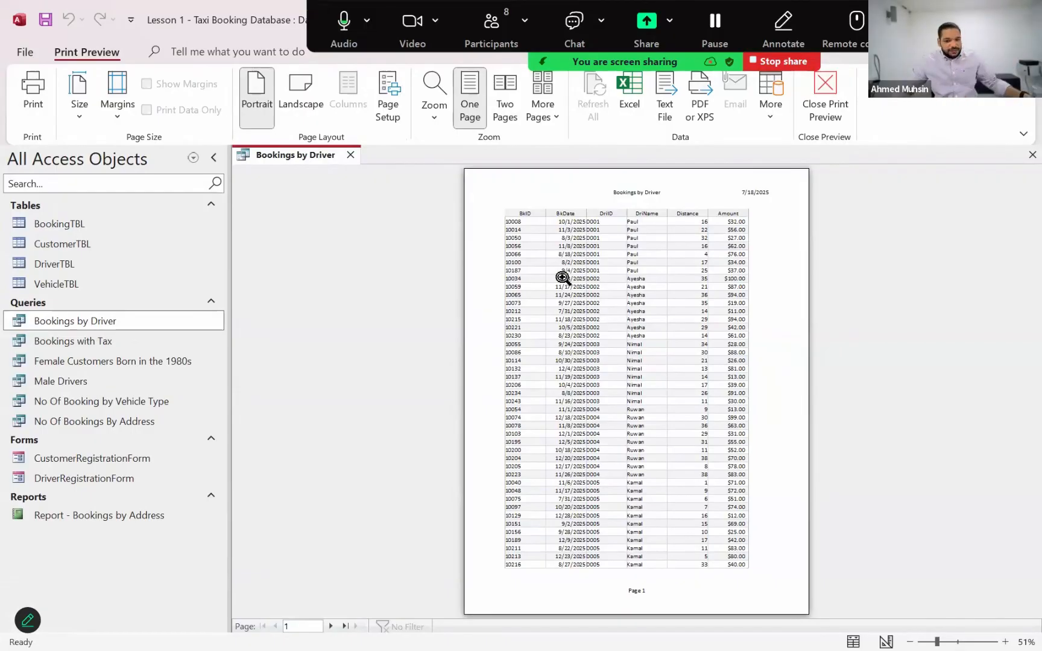
{"action": "left_click", "coordinate": [662, 344]}
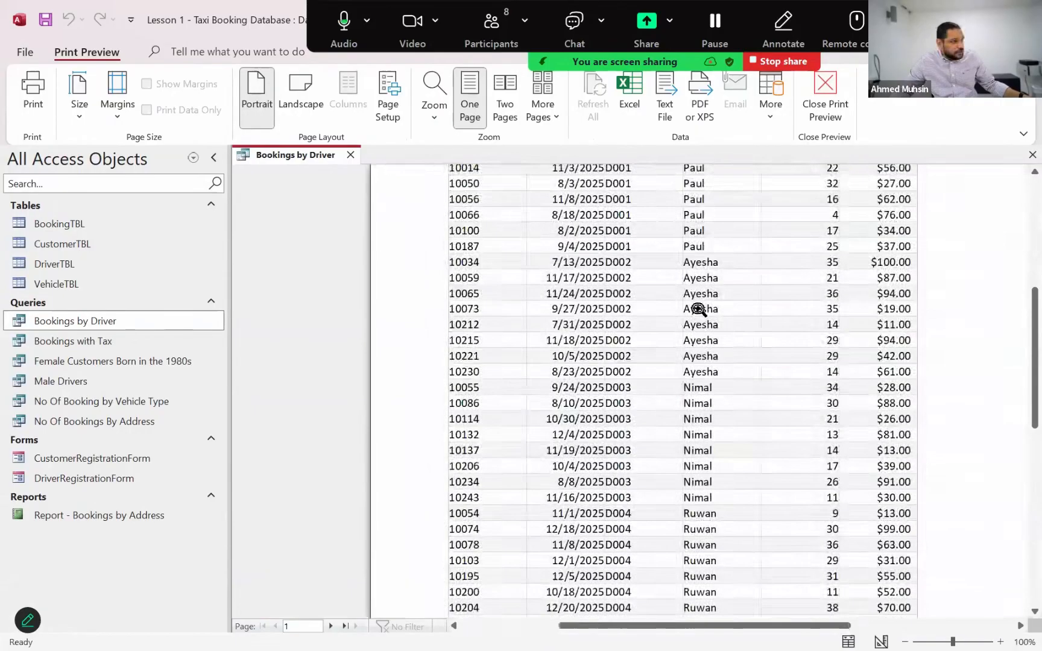
{"action": "left_click", "coordinate": [655, 351]}
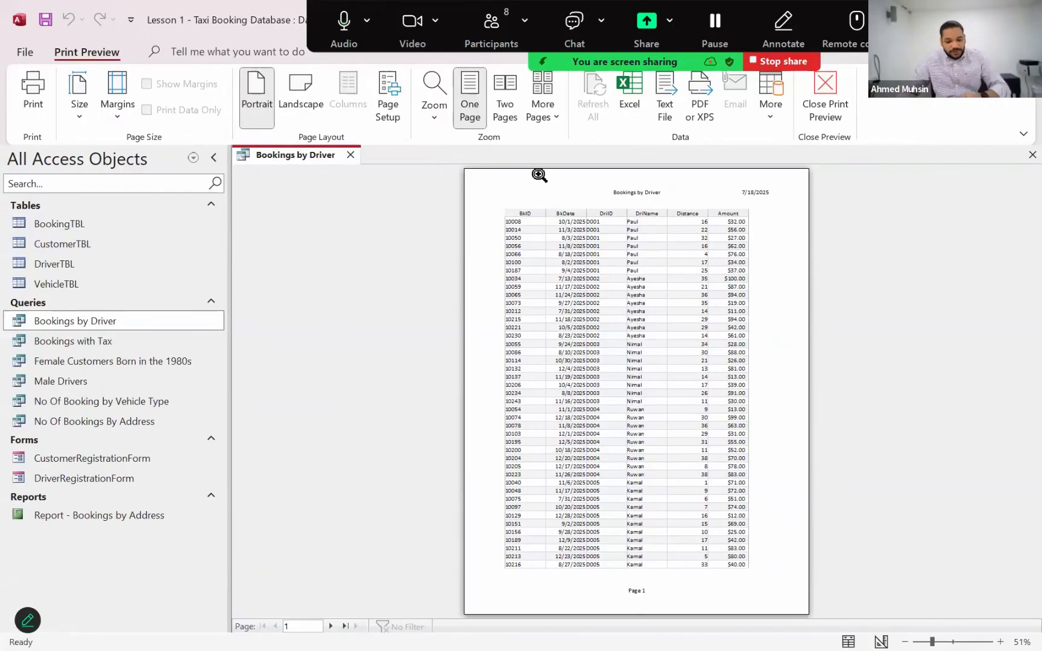
Switch to the WIT14_01_que_20211030 question paper and examine the Project Check report in Figure 1 of question 2(b)(i) on page 8
{"action": "key", "text": "alt+Tab"}
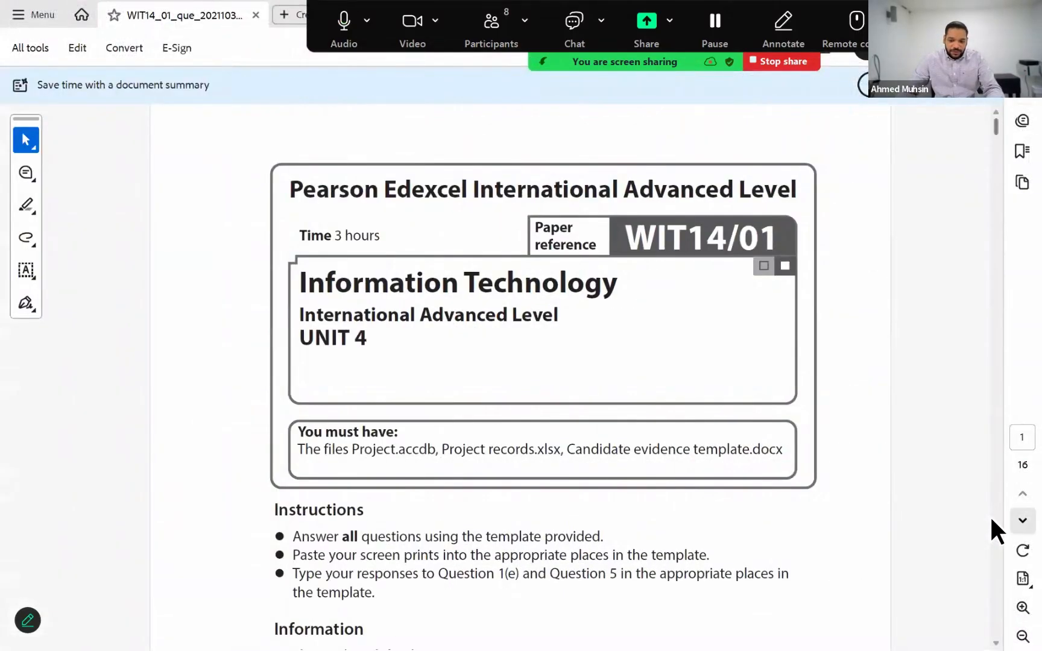
{"action": "left_click", "coordinate": [1022, 520]}
{"action": "left_click", "coordinate": [1022, 521]}
{"action": "left_click", "coordinate": [1022, 520]}
{"action": "left_click", "coordinate": [1022, 520]}
{"action": "left_click", "coordinate": [1022, 521]}
{"action": "left_click", "coordinate": [1021, 521]}
{"action": "left_click", "coordinate": [1022, 520]}
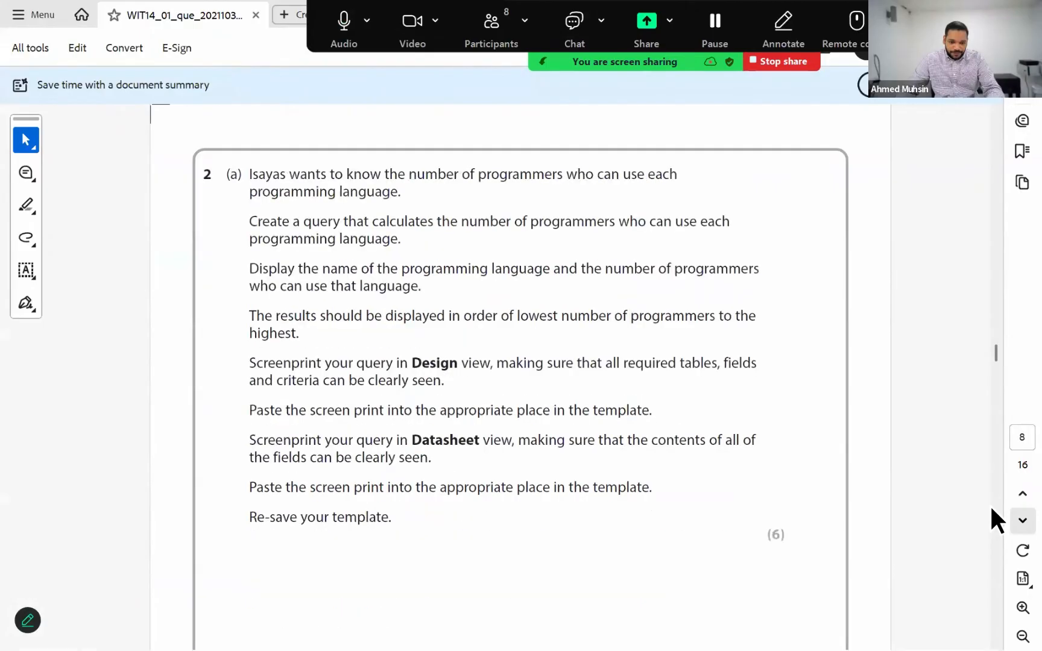
{"action": "left_click", "coordinate": [1022, 636]}
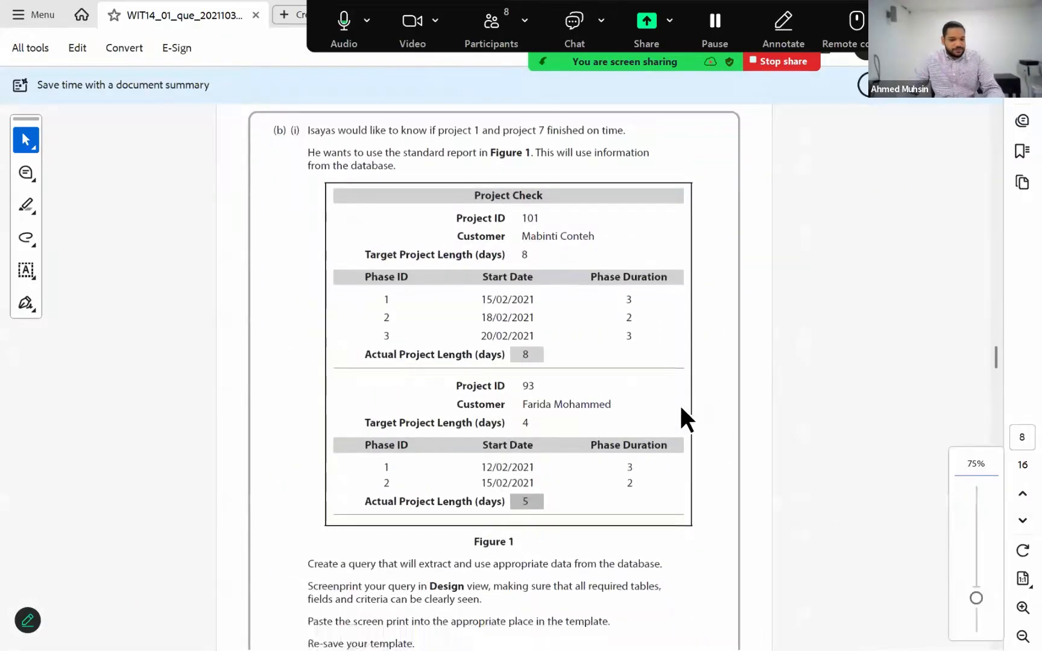
{"action": "scroll", "coordinate": [524, 337], "scroll_direction": "down", "scroll_amount": 1}
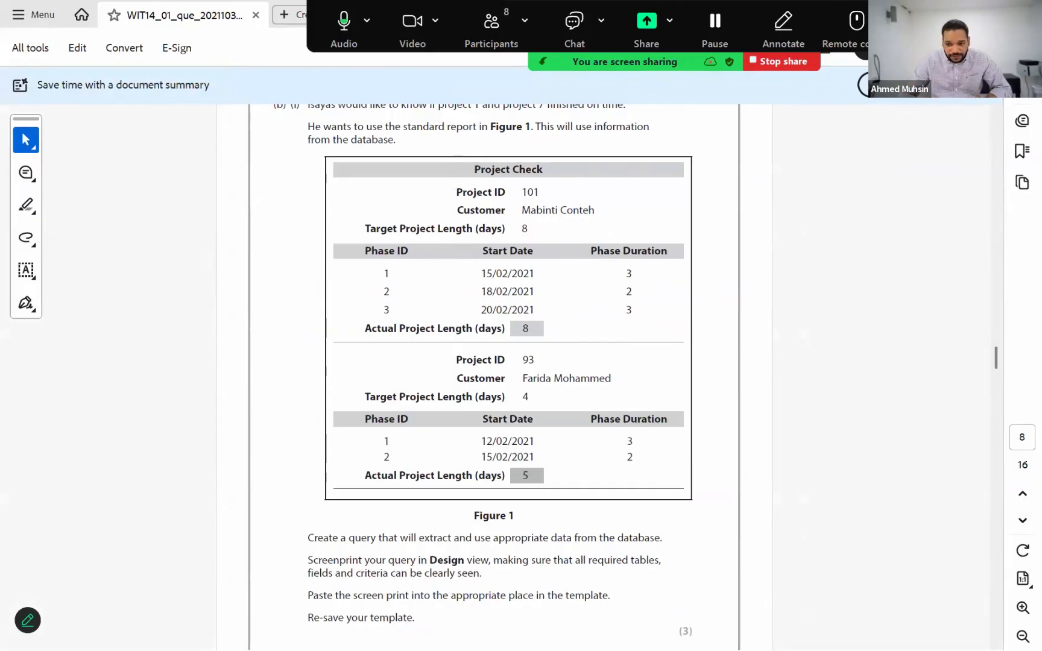
Switch back to the Access database, close the Bookings by Driver print preview, and reopen the query in Datasheet view
{"action": "left_click", "coordinate": [941, 14]}
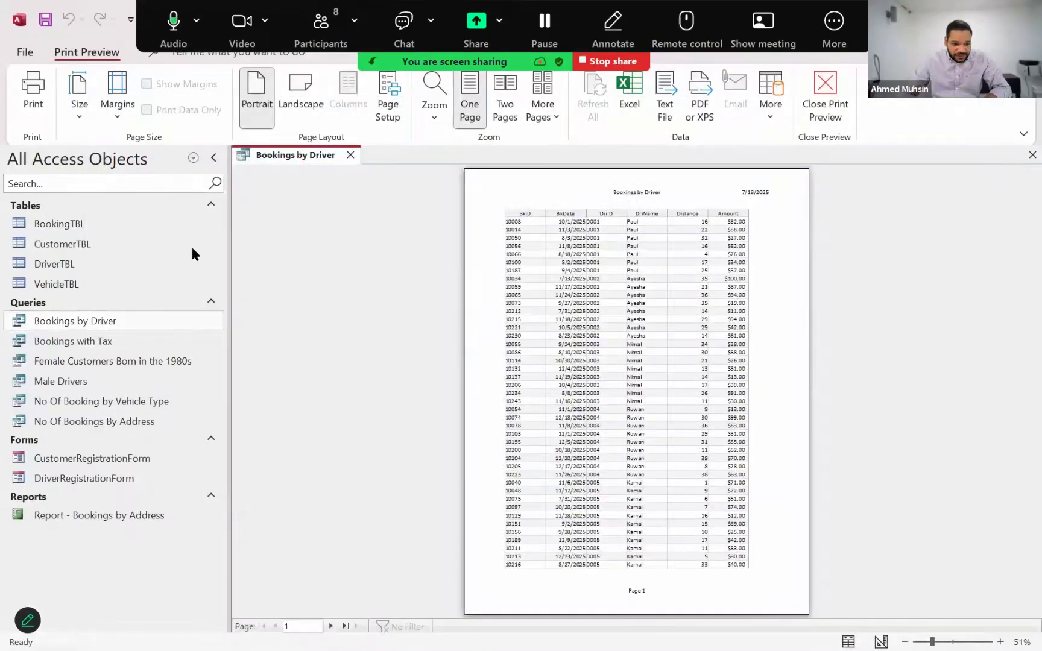
{"action": "left_click", "coordinate": [347, 150]}
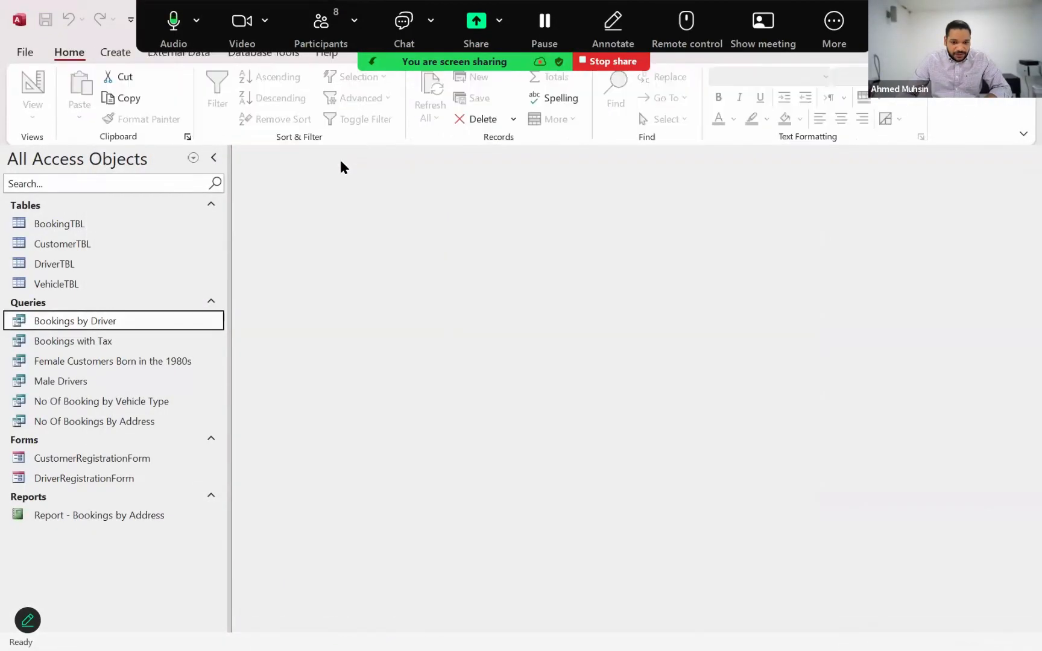
{"action": "double_click", "coordinate": [100, 326]}
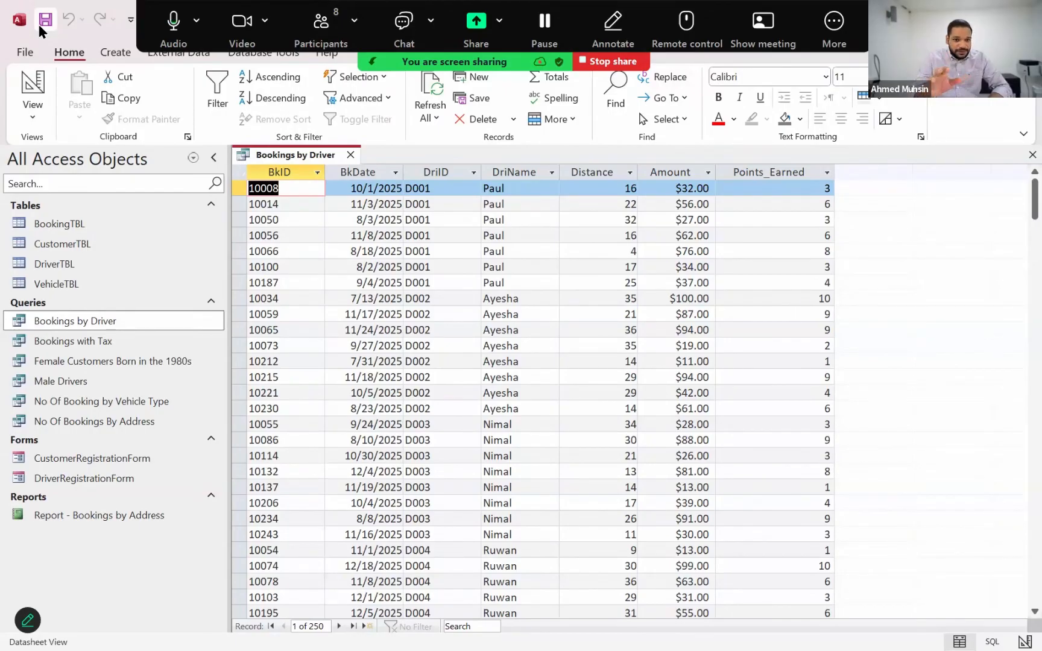
Start the Report Wizard on the Bookings by Driver query and add all of its fields to the report
{"action": "left_click", "coordinate": [118, 61]}
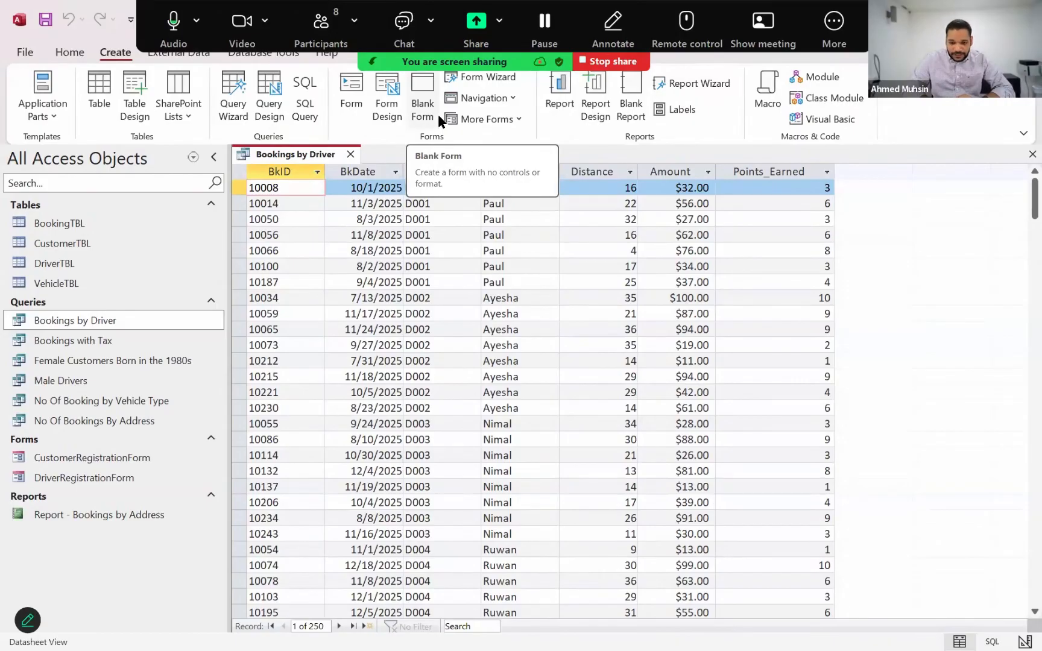
{"action": "left_click", "coordinate": [711, 85]}
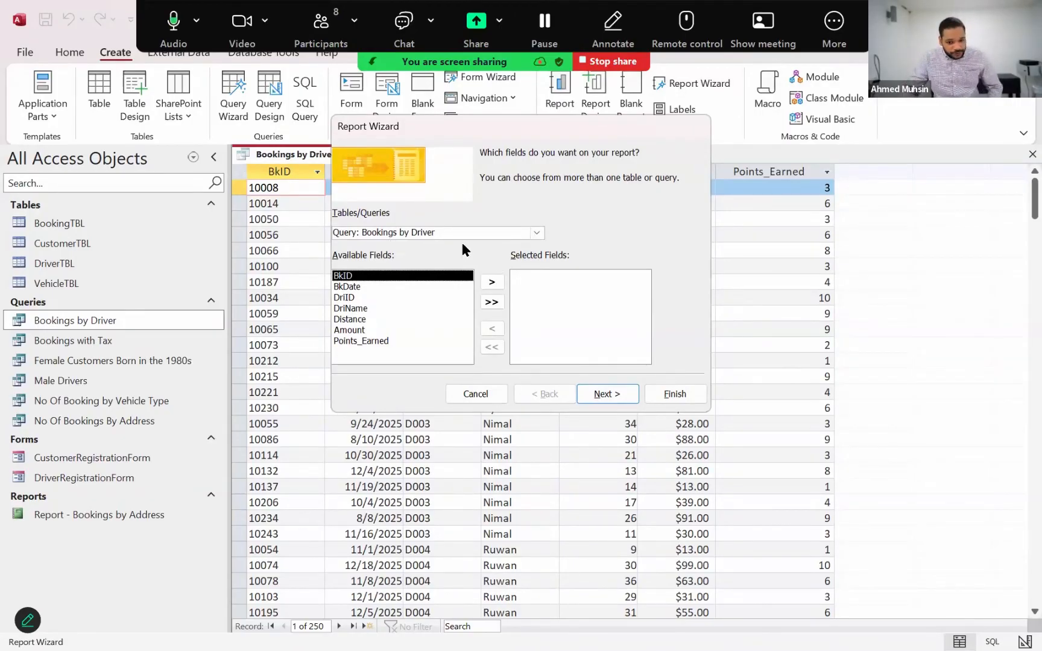
{"action": "left_click", "coordinate": [538, 231]}
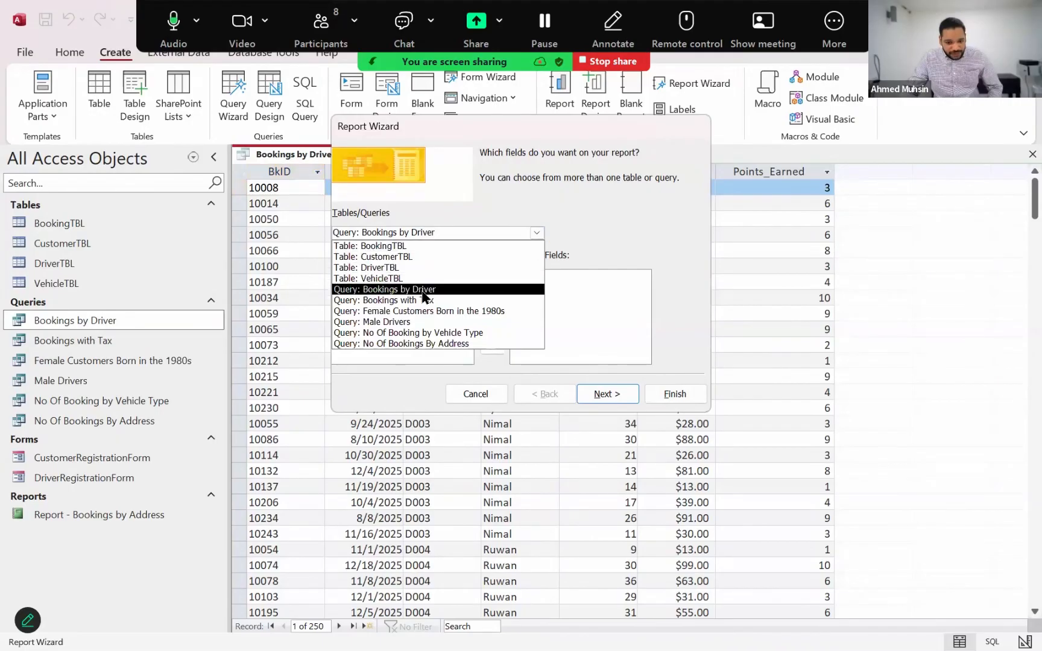
{"action": "left_click", "coordinate": [426, 290]}
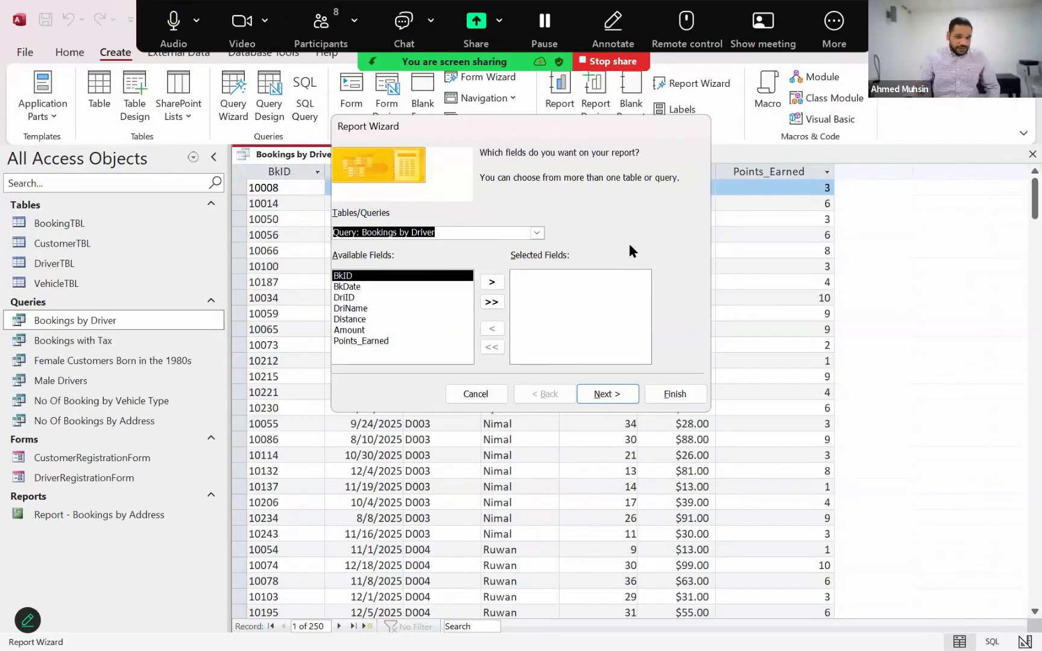
{"action": "left_click", "coordinate": [491, 302]}
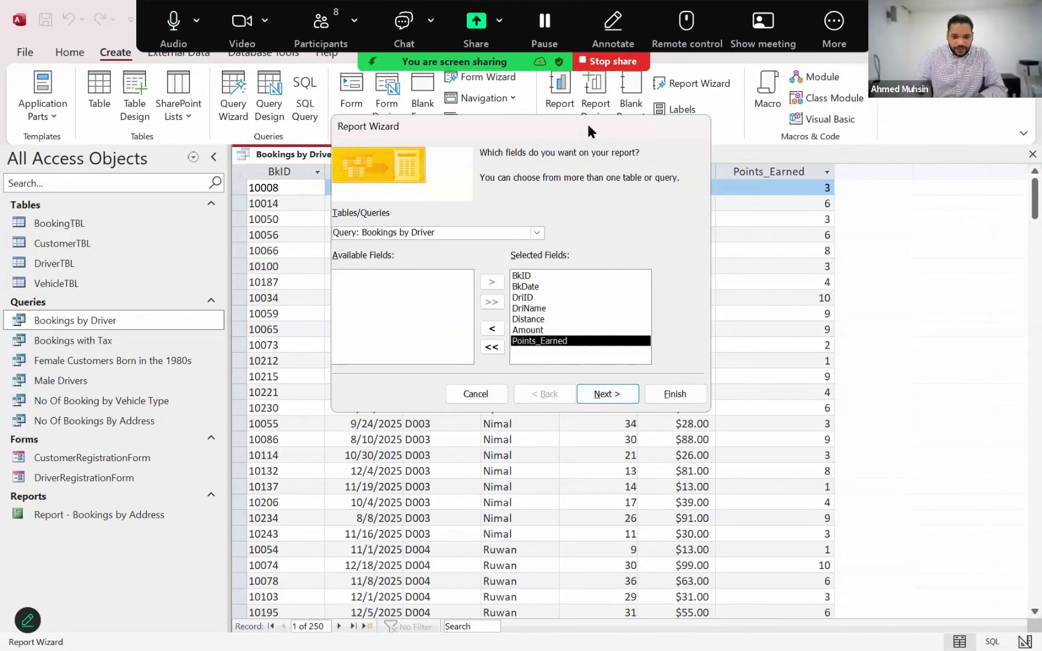
{"action": "left_click_drag", "start_coordinate": [584, 125], "coordinate": [564, 145]}
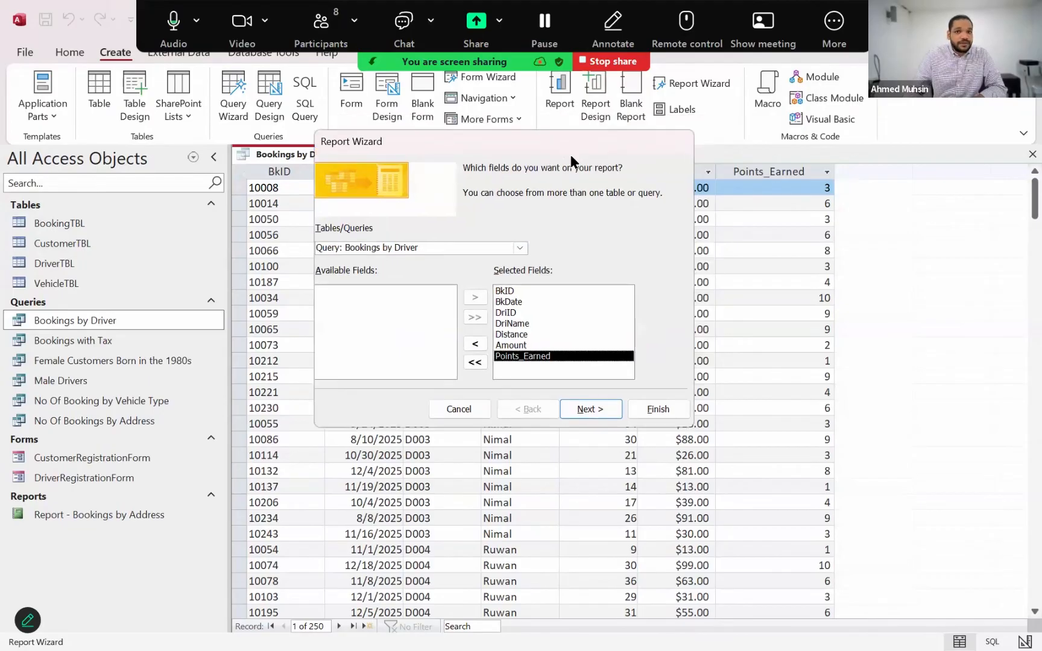
{"action": "left_click_drag", "start_coordinate": [383, 134], "coordinate": [483, 165]}
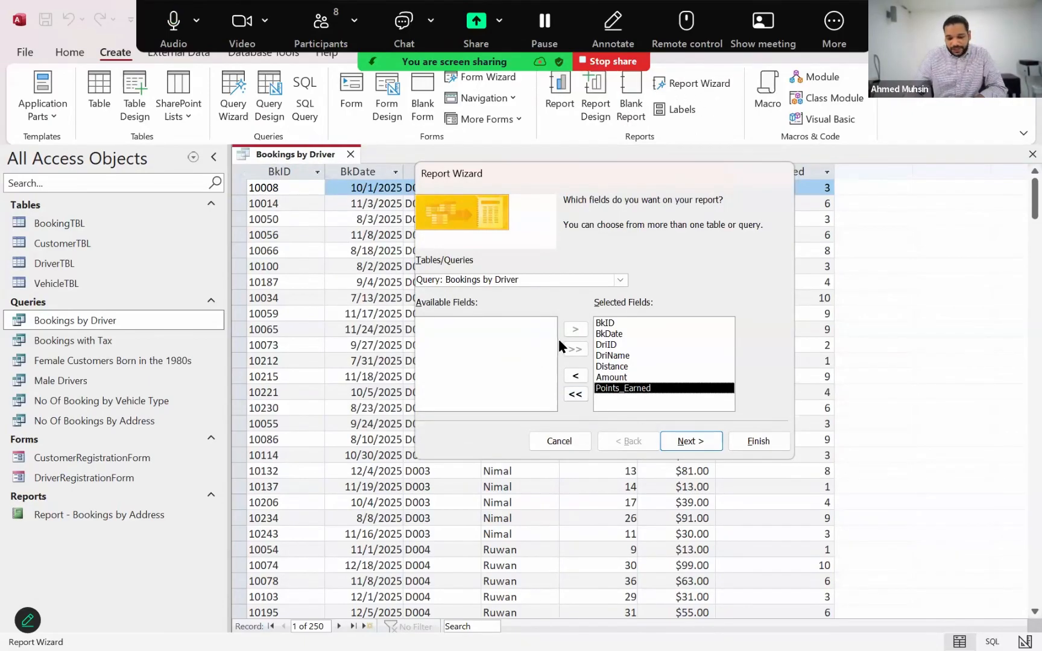
Compare the report's data views by BookingTBL and by DriverTBL, and choose by DriverTBL
{"action": "left_click", "coordinate": [674, 440]}
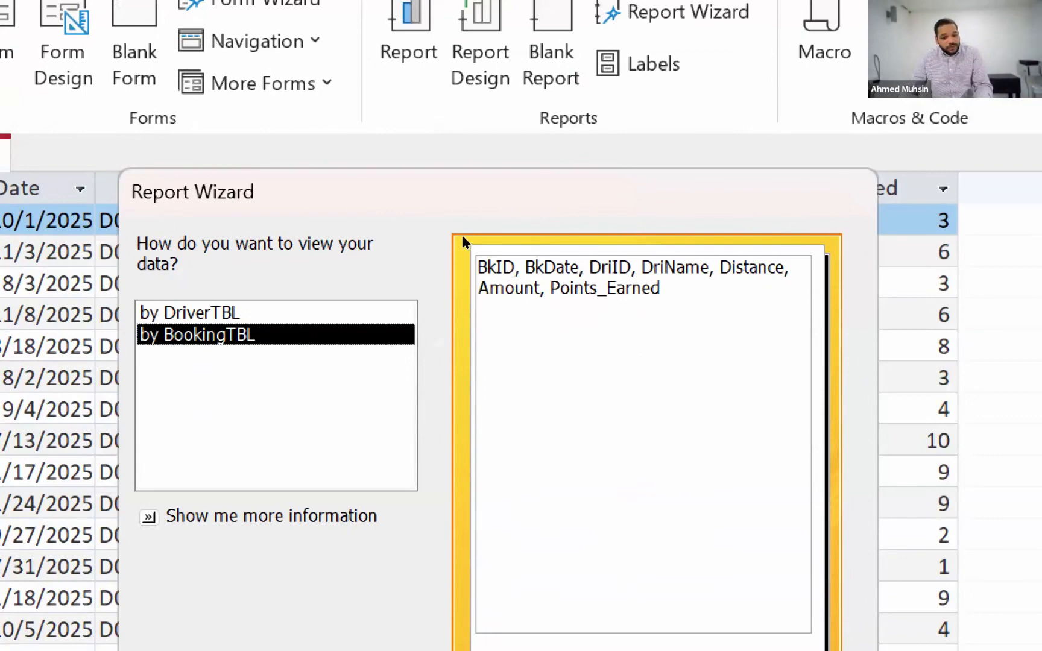
{"action": "key", "text": "Up"}
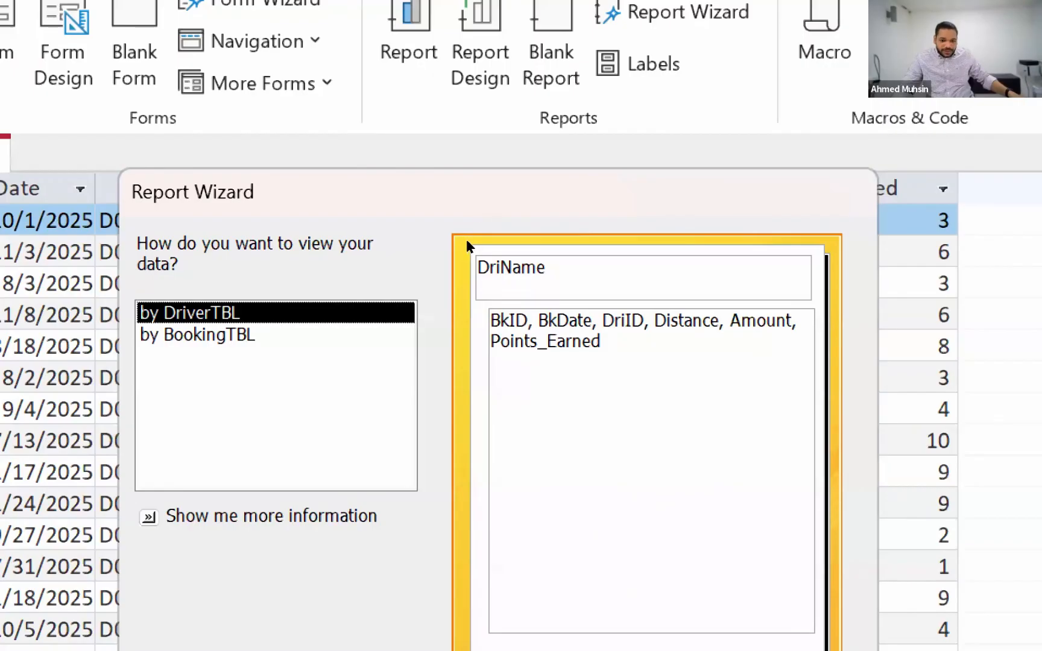
{"action": "key", "text": "Down"}
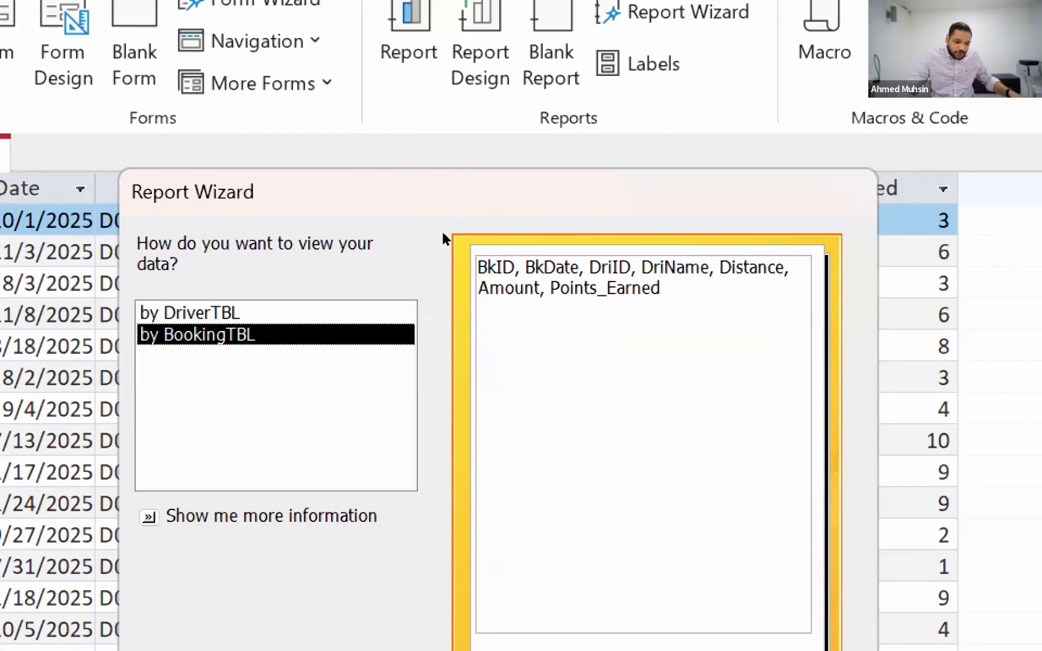
{"action": "key", "text": "Up"}
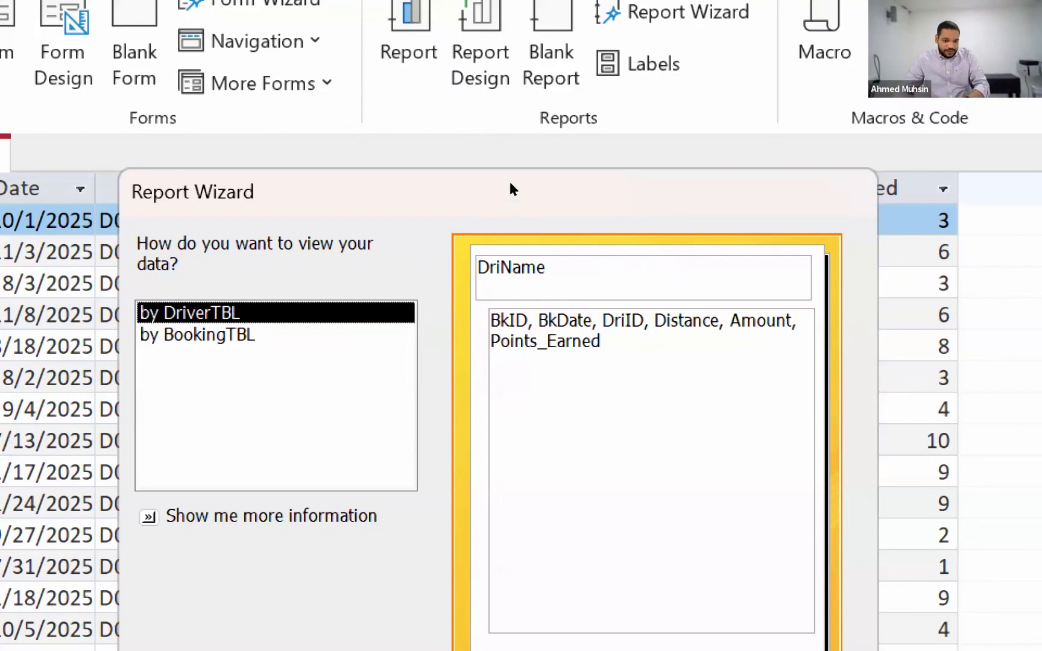
{"action": "left_click_drag", "start_coordinate": [505, 186], "coordinate": [461, 51]}
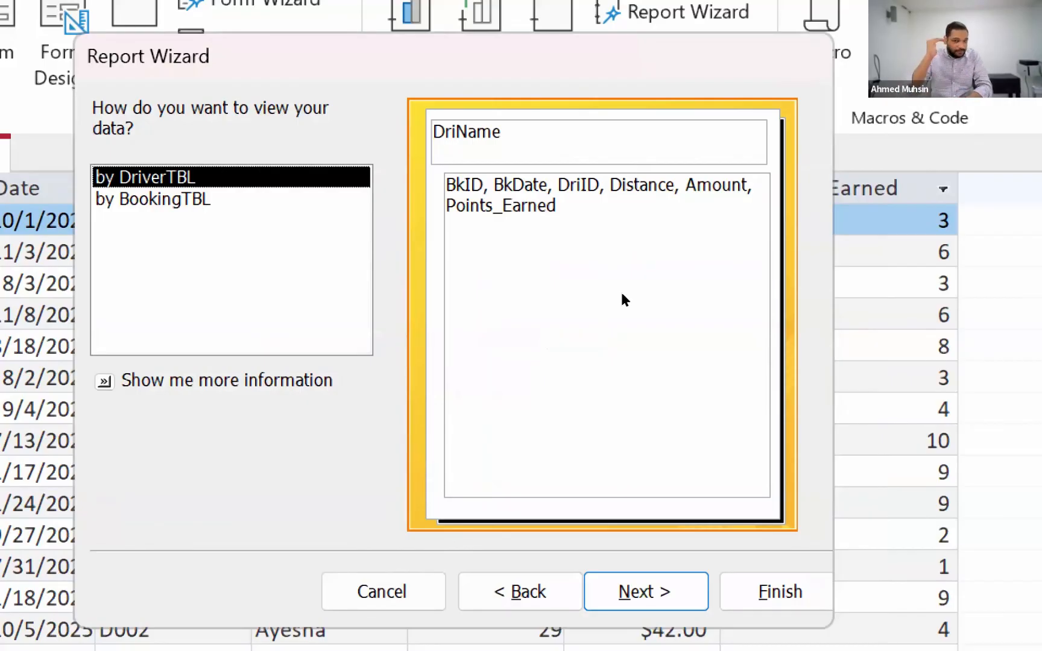
{"action": "key", "text": "Return"}
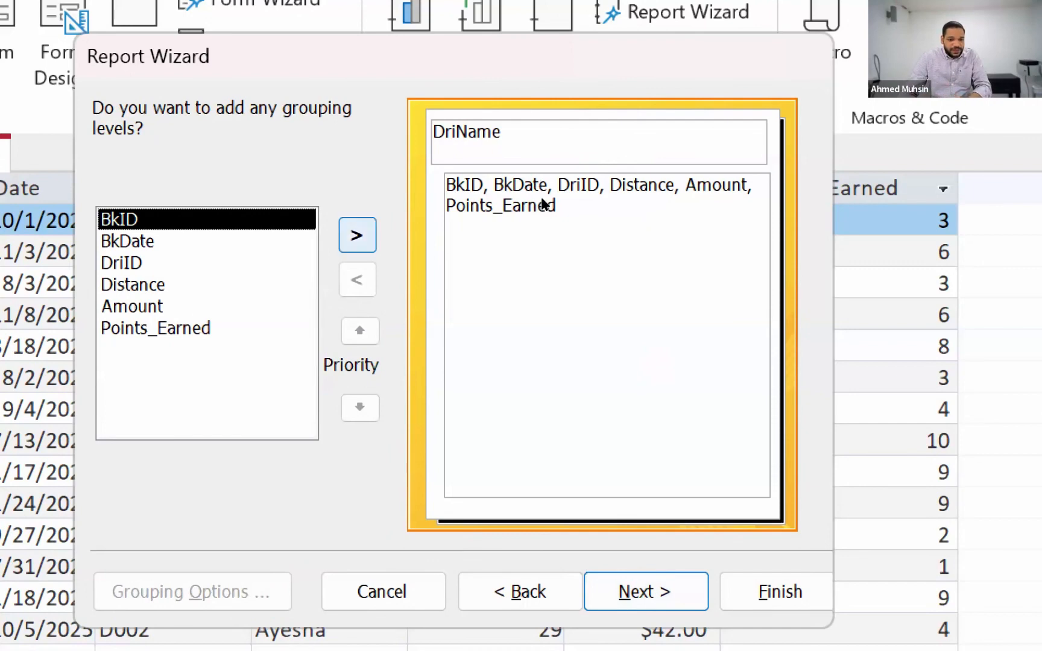
{"action": "key", "text": "Return"}
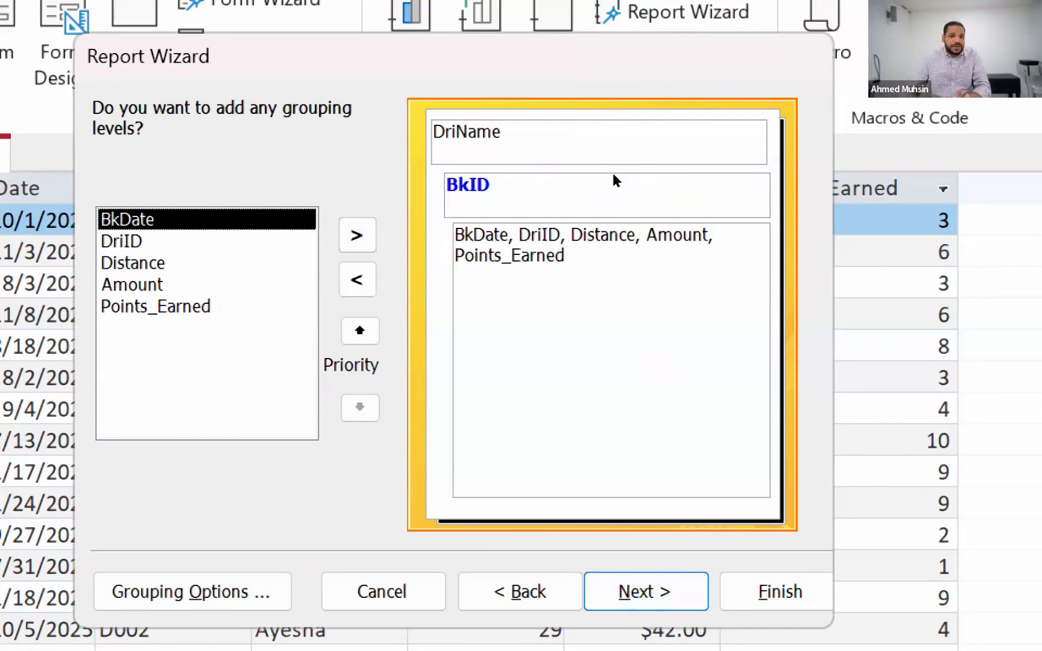
{"action": "key", "text": "Tab"}
{"action": "key", "text": "Return"}
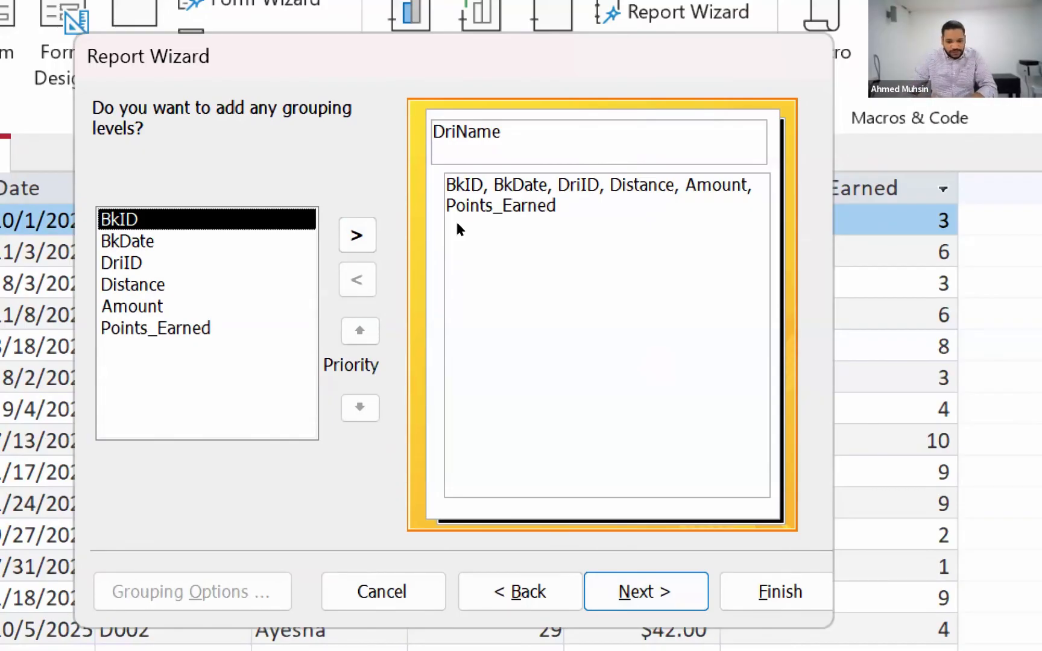
Continue without extra grouping levels or sorting, and set the report to the Block layout in Landscape orientation
{"action": "key", "text": "Return"}
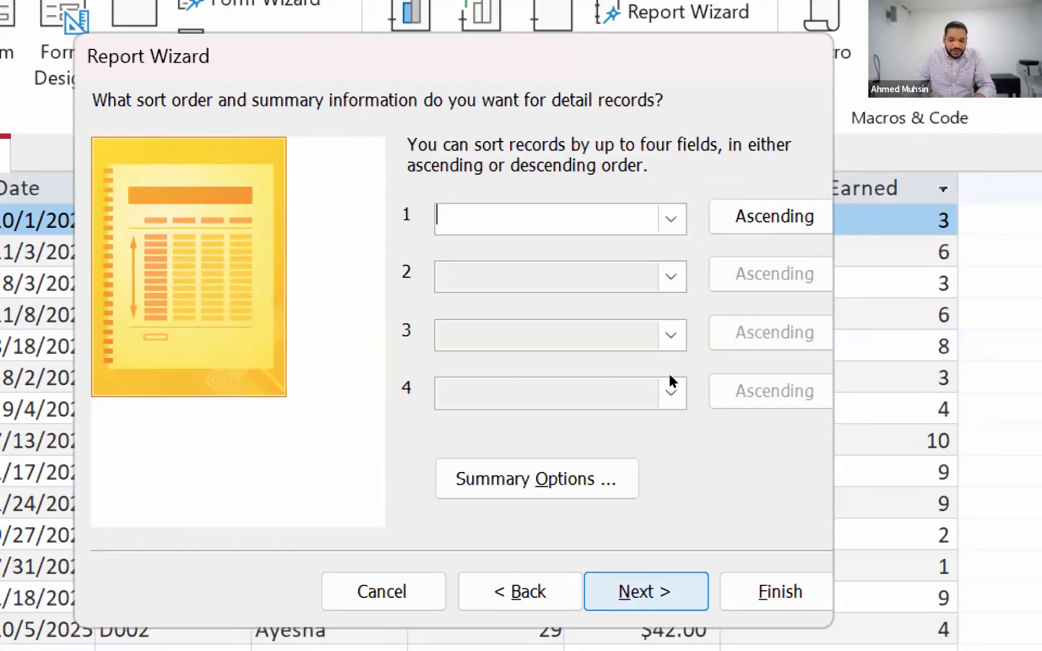
{"action": "key", "text": "Return"}
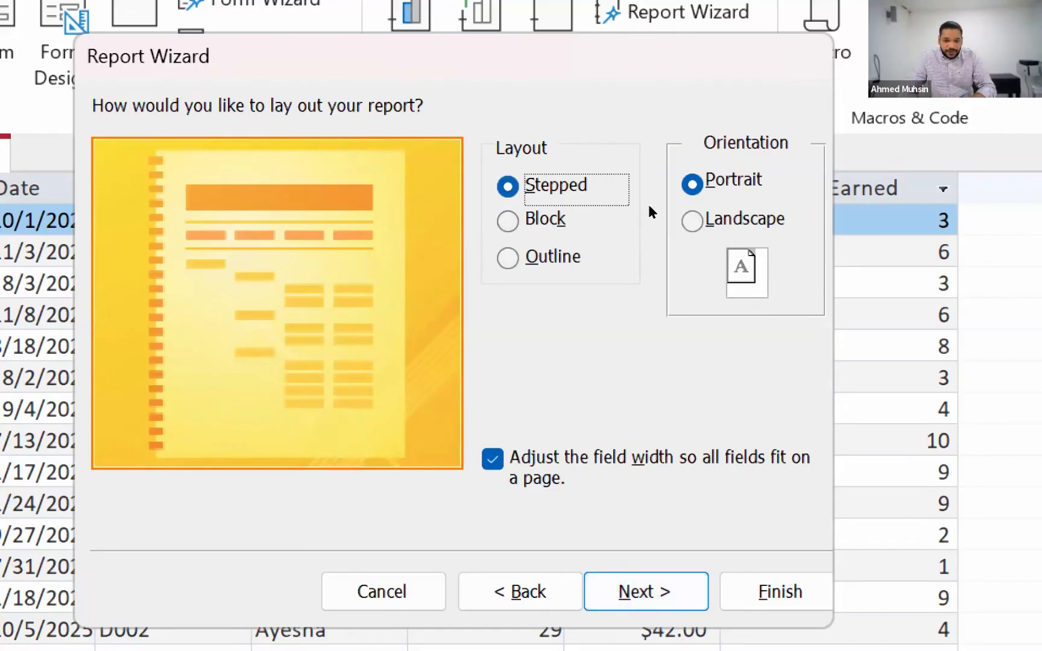
{"action": "key", "text": "Down"}
{"action": "key", "text": "Down"}
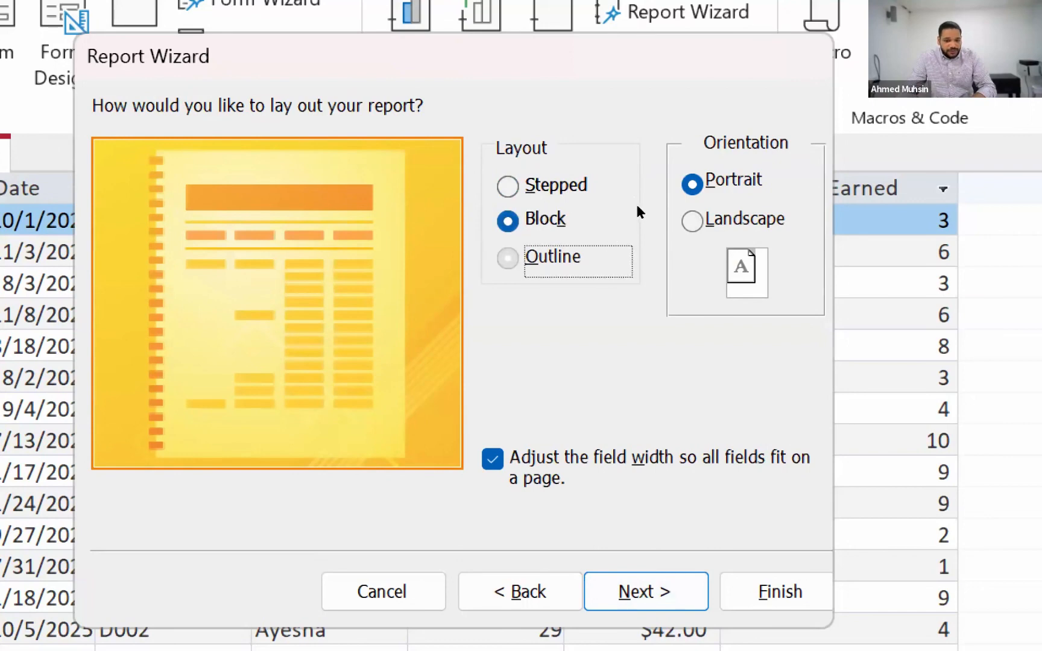
{"action": "key", "text": "Up"}
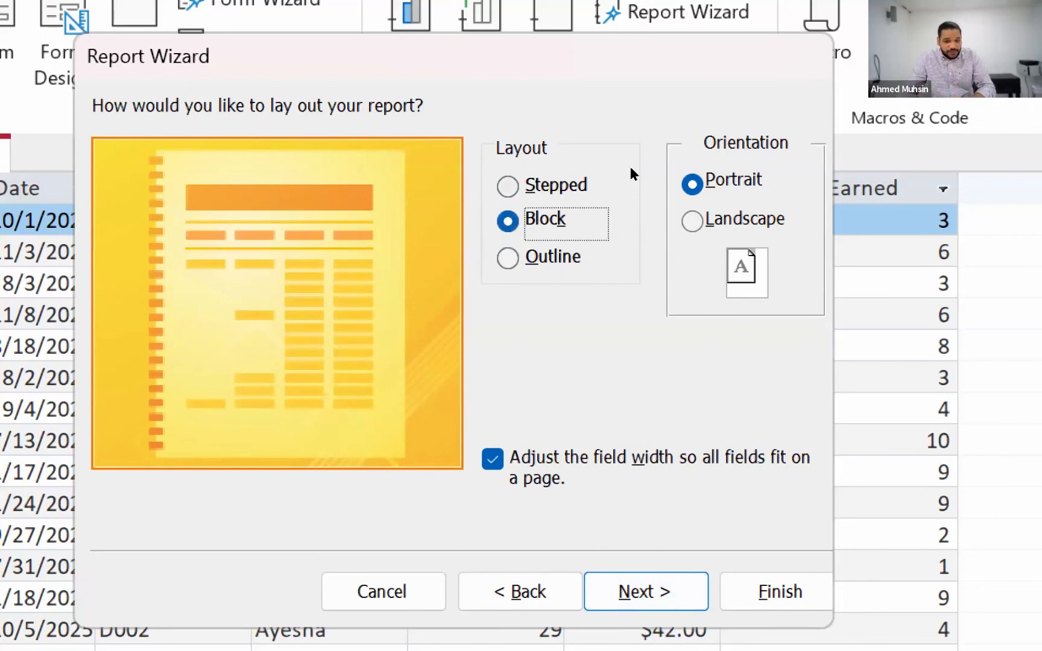
{"action": "key", "text": "Up"}
{"action": "key", "text": "Down"}
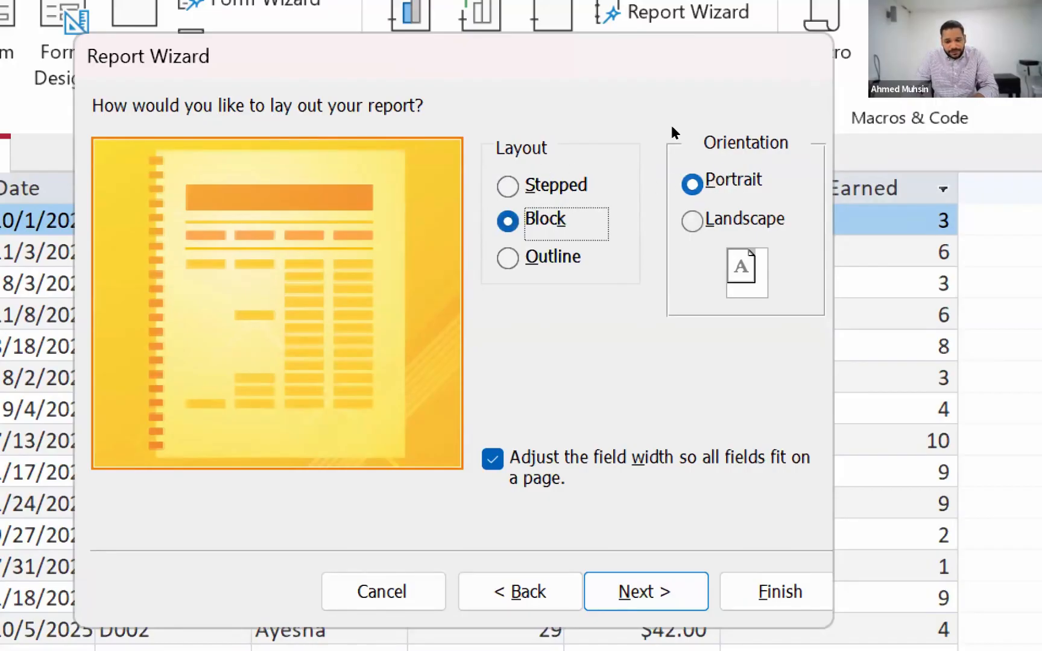
{"action": "left_click", "coordinate": [708, 208]}
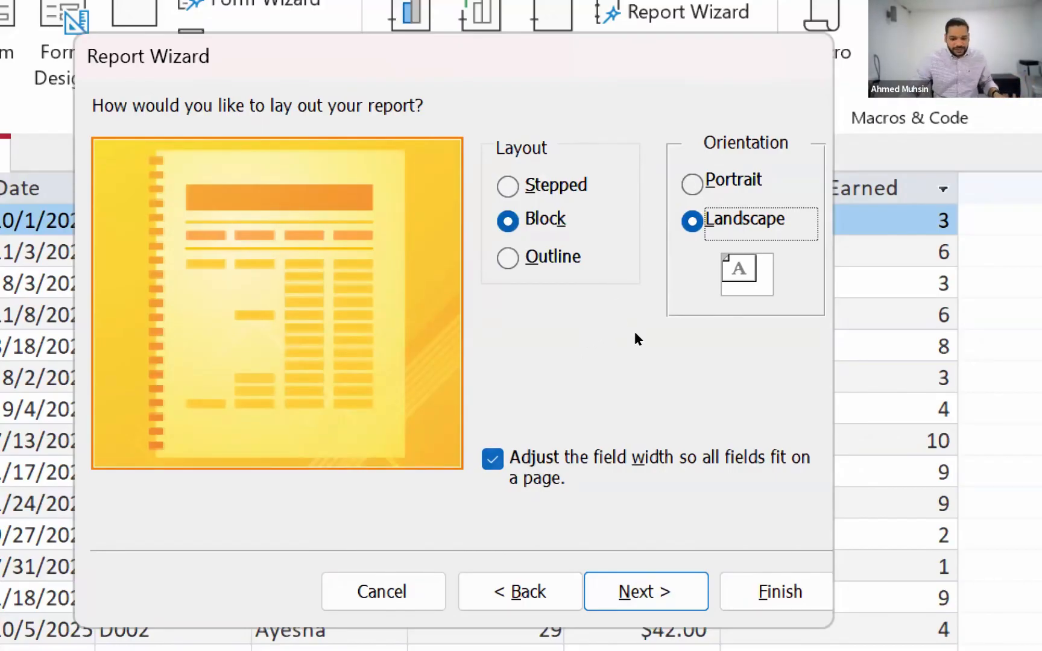
{"action": "key", "text": "Return"}
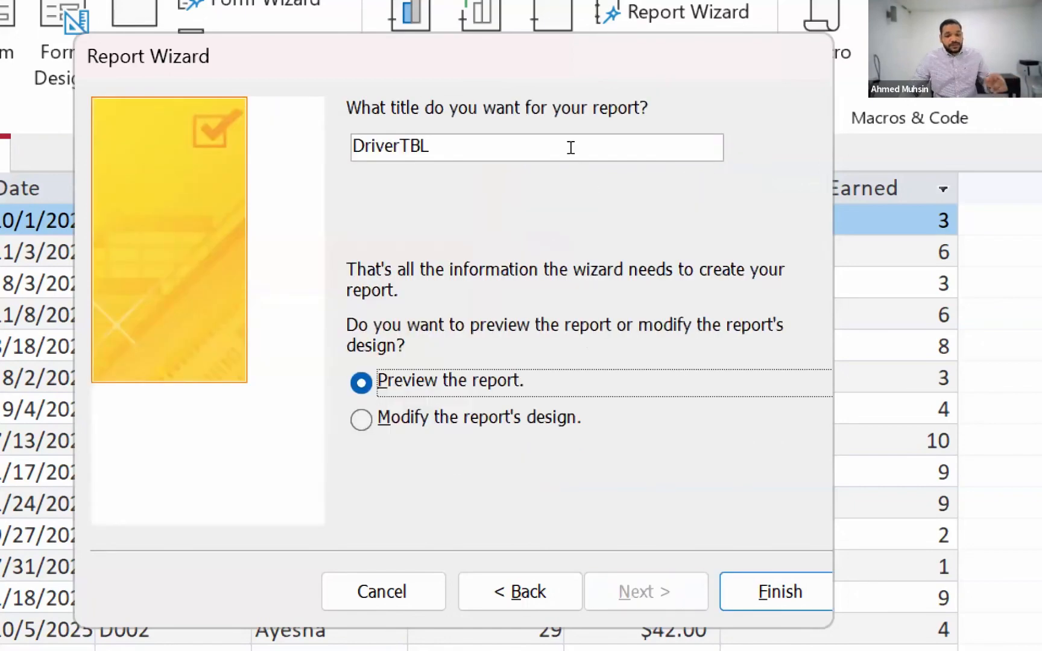
Title the report Driver Bookings, choose to modify the report's design, and finish the wizard
{"action": "double_click", "coordinate": [520, 142]}
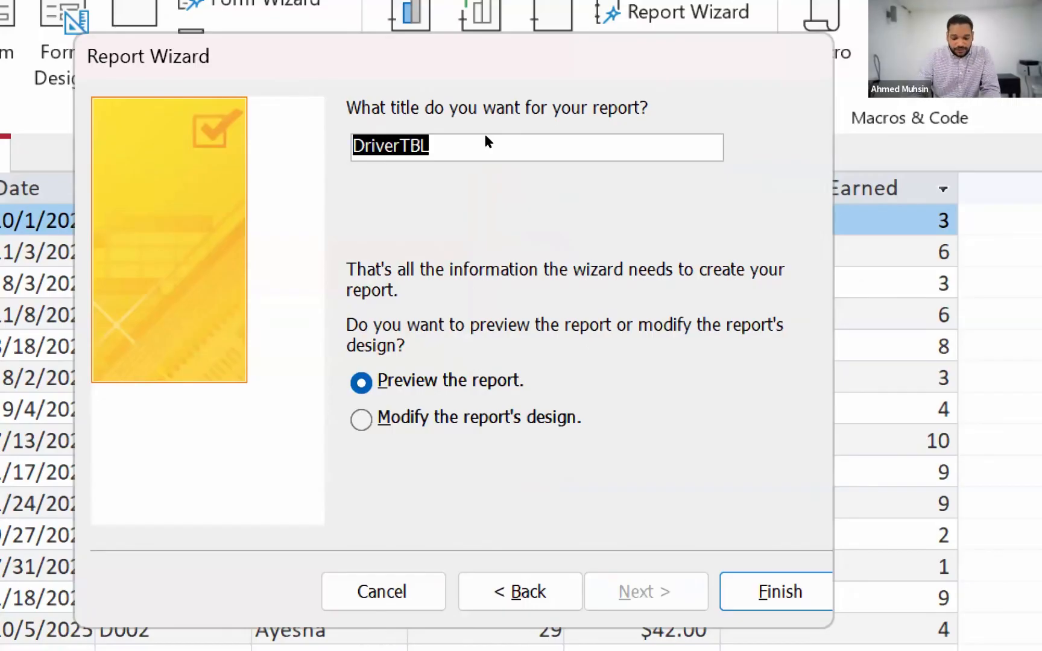
{"action": "type", "text": "D"}
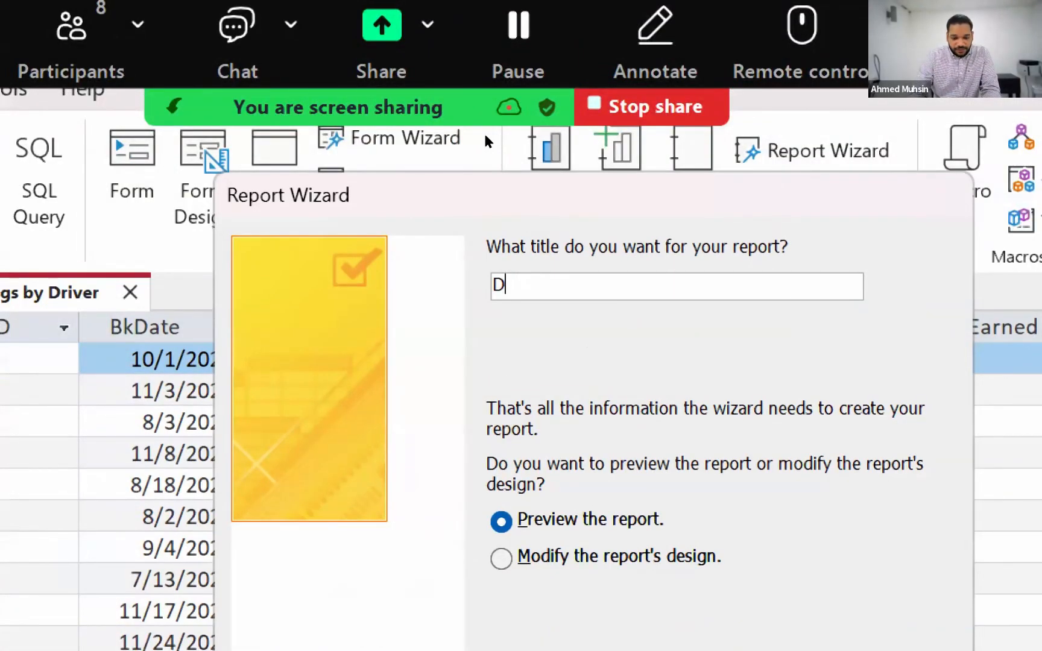
{"action": "type", "text": "riv"}
{"action": "key", "text": "BackSpace"}
{"action": "key", "text": "BackSpace"}
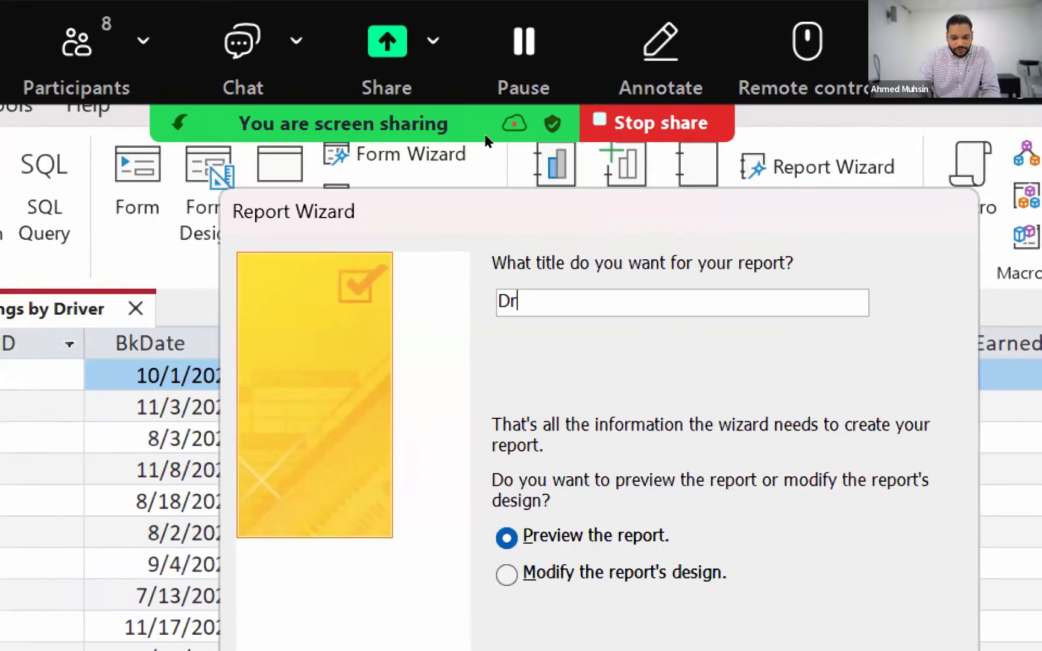
{"action": "key", "text": "BackSpace"}
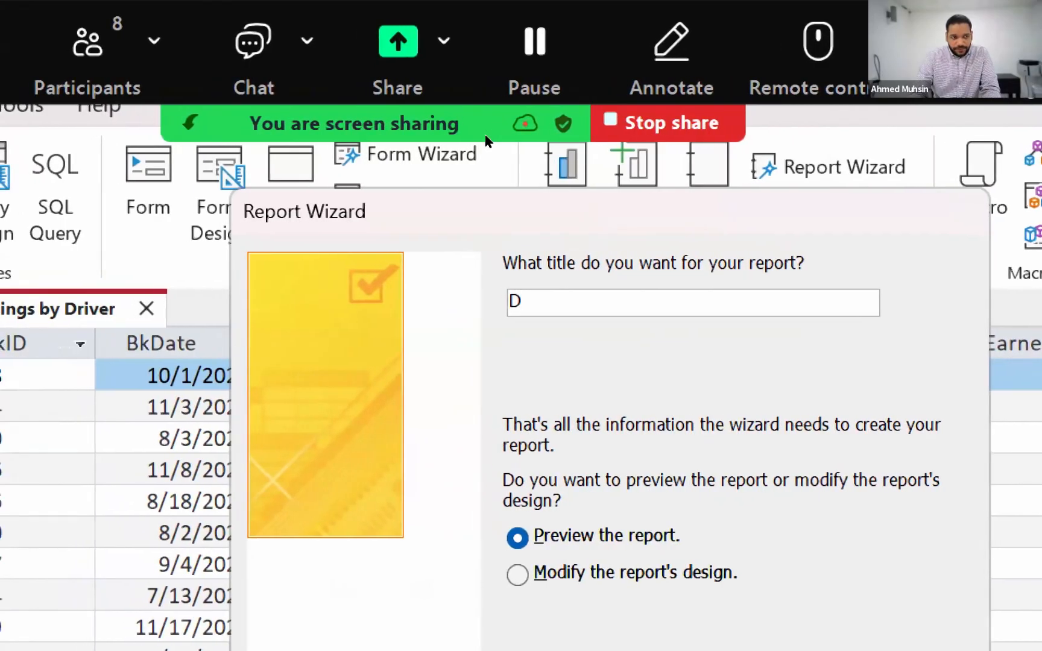
{"action": "key", "text": "BackSpace"}
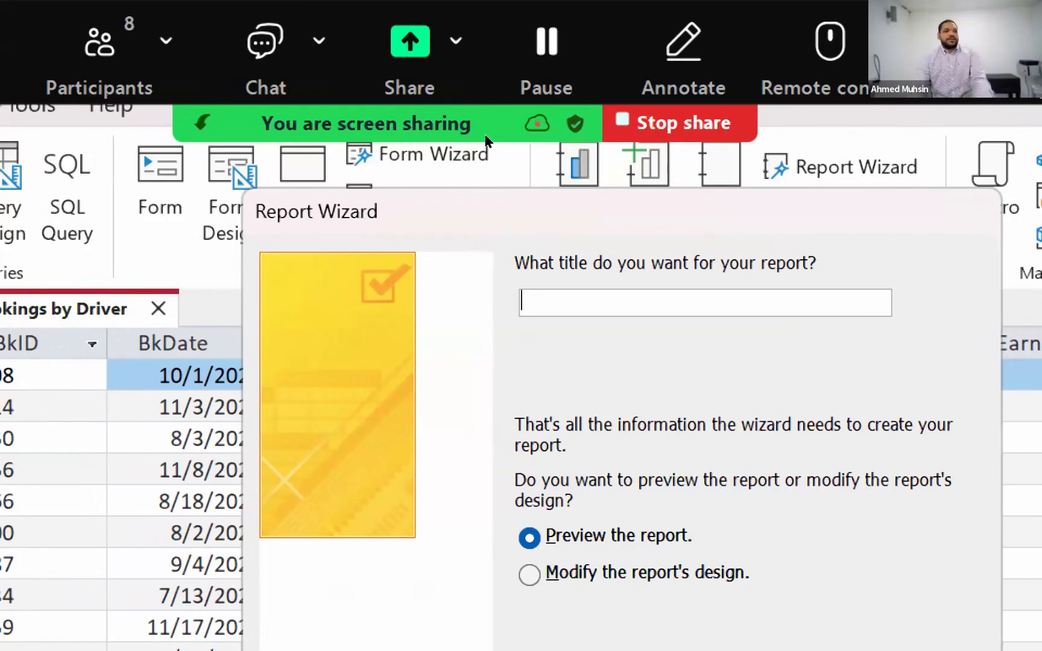
{"action": "type", "text": "Drivers"}
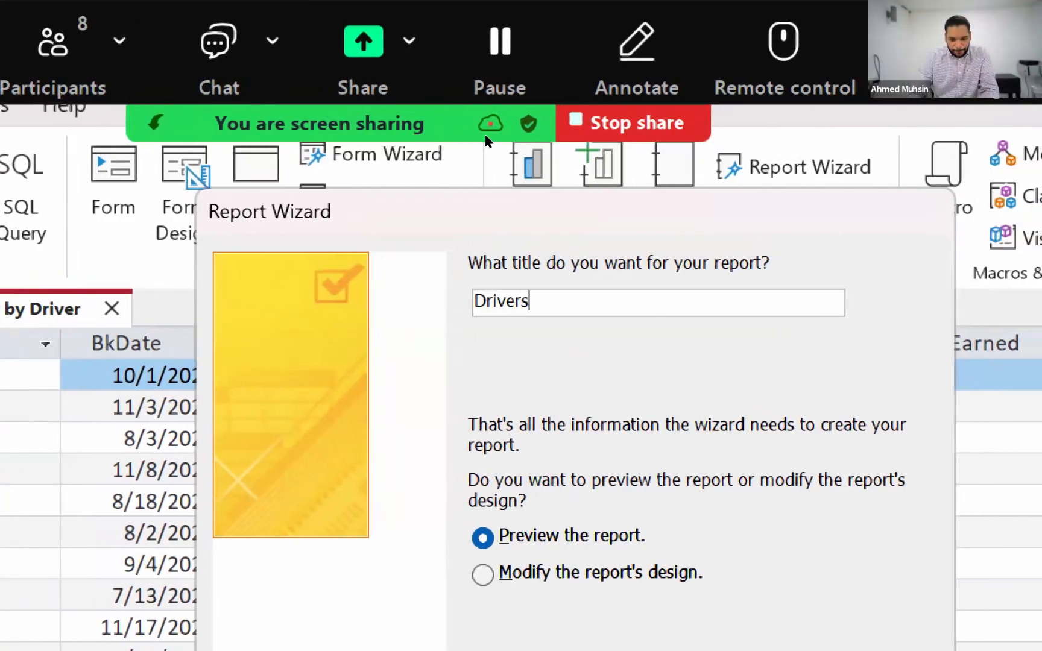
{"action": "key", "text": "BackSpace"}
{"action": "type", "text": "Bookings"}
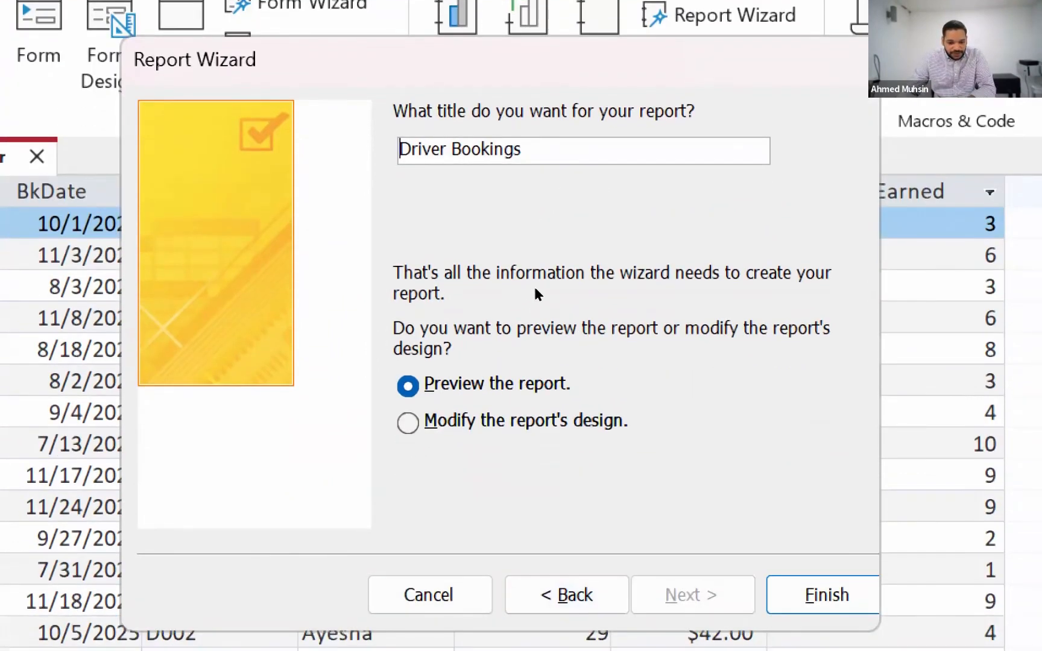
{"action": "key", "text": "alt+m"}
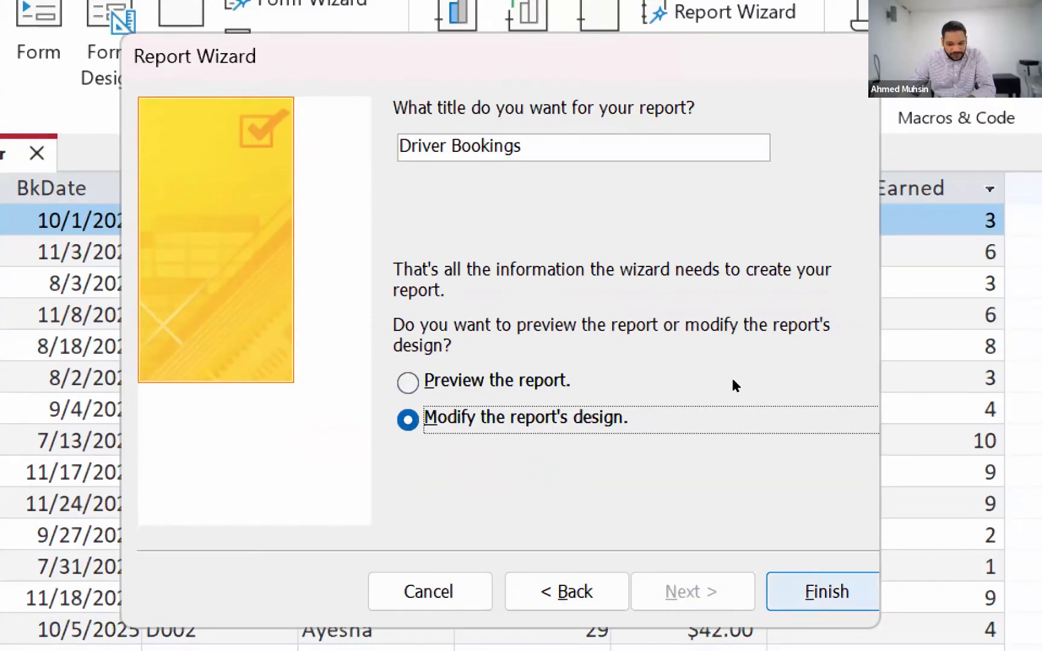
{"action": "key", "text": "Return"}
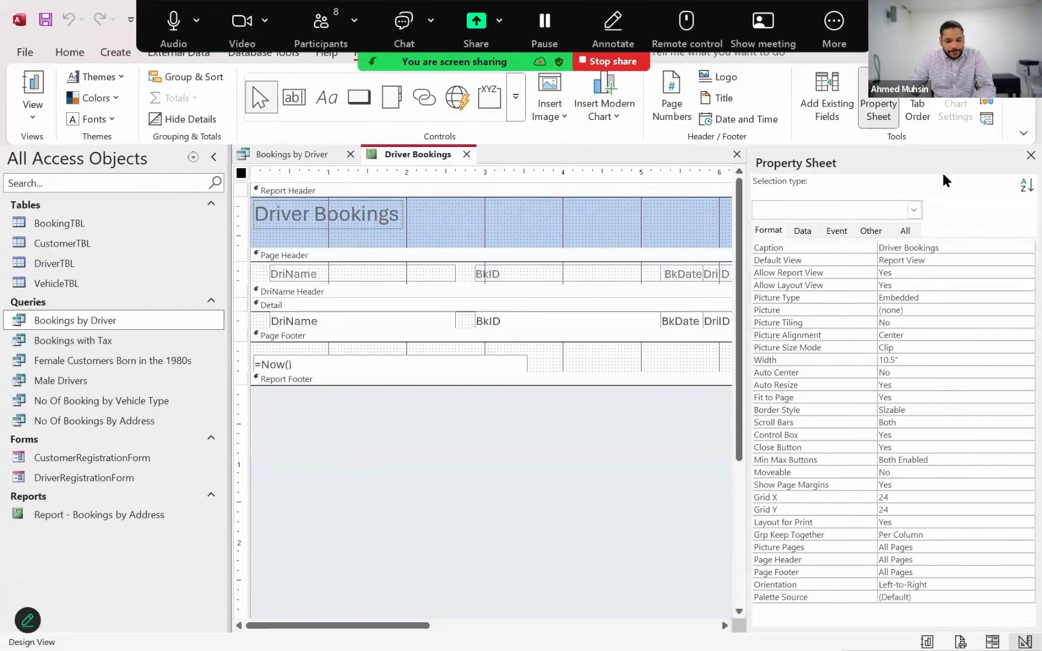
Close the Property Sheet and show the Driver Bookings report in Report View to check its driver groups
{"action": "left_click", "coordinate": [1030, 156]}
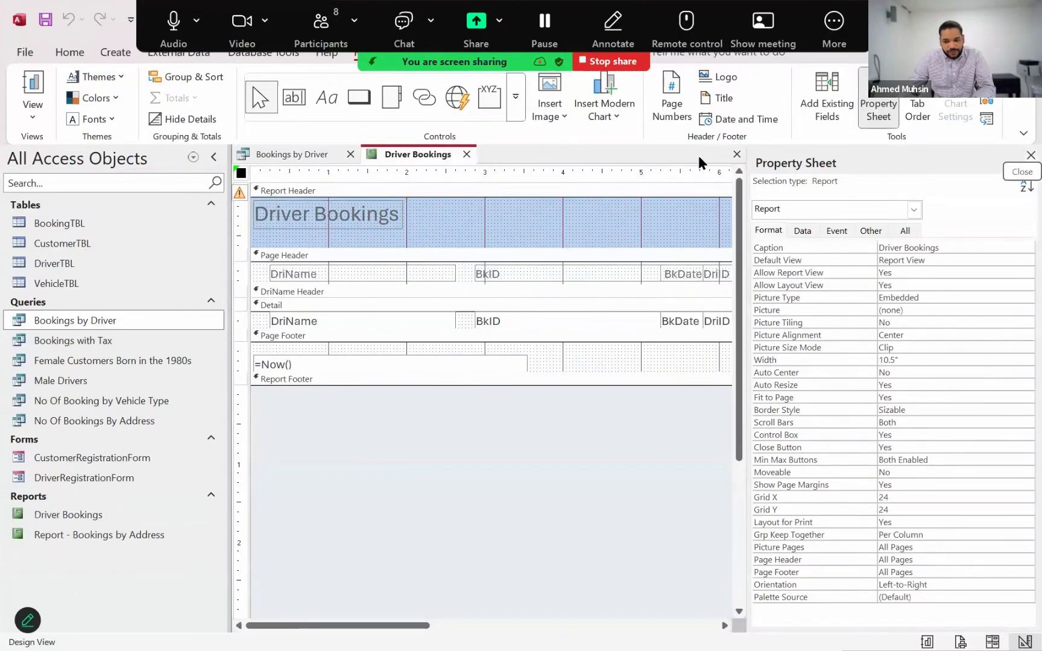
{"action": "left_click", "coordinate": [33, 117]}
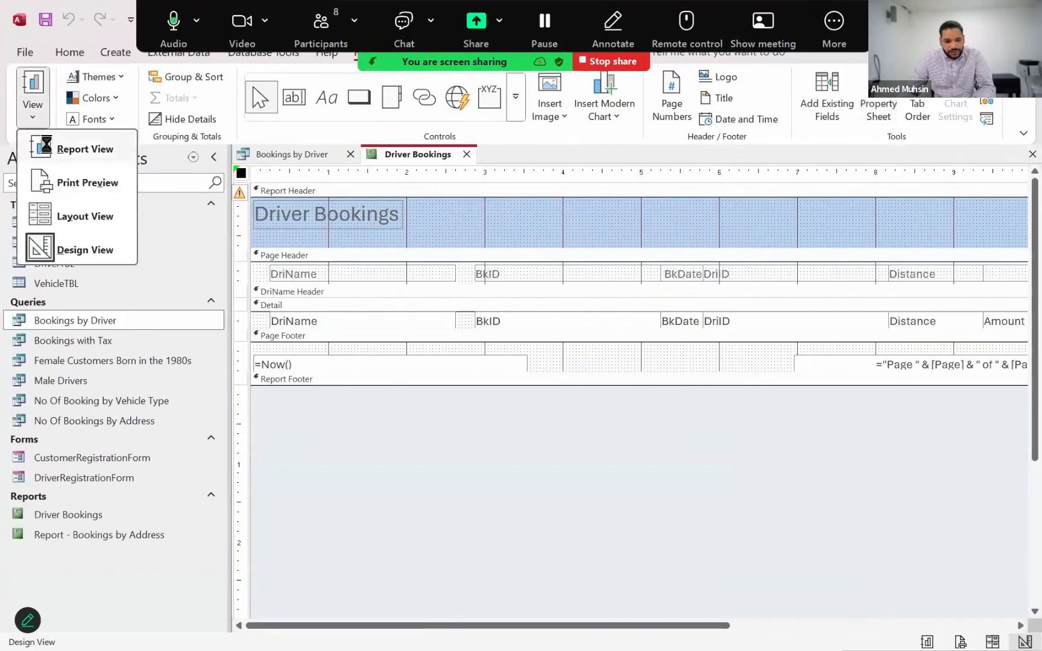
{"action": "left_click", "coordinate": [49, 148]}
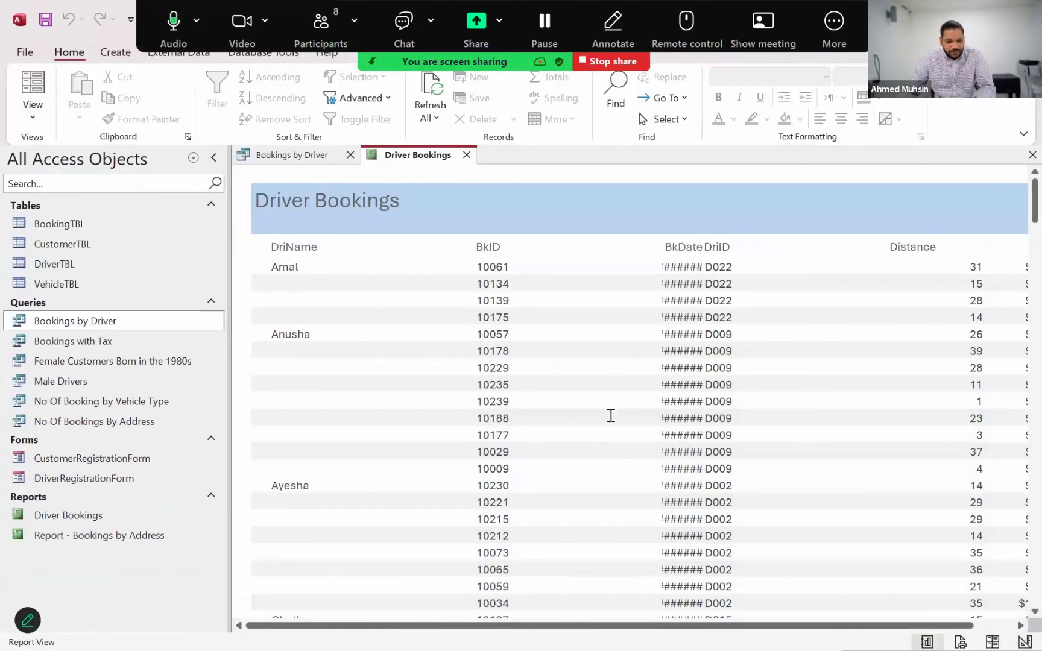
{"action": "scroll", "coordinate": [504, 514], "scroll_direction": "down", "scroll_amount": 5}
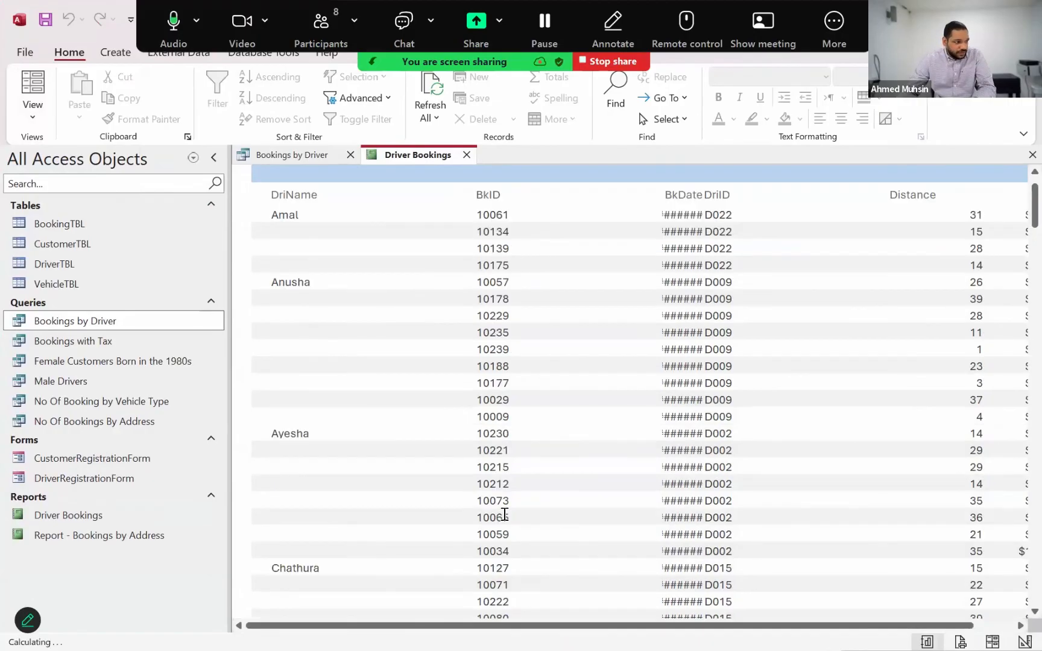
{"action": "scroll", "coordinate": [496, 508], "scroll_direction": "up", "scroll_amount": 5}
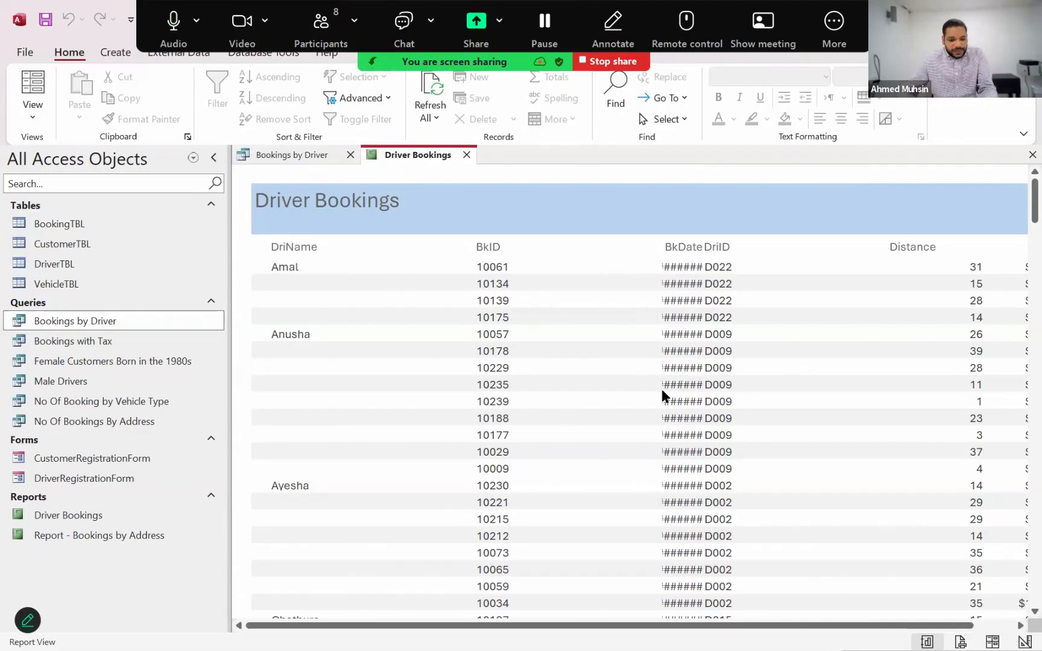
Switch to the past paper PDF and enlarge the Project Check report in Figure 1 to examine its layout
{"action": "key", "text": "alt+Tab"}
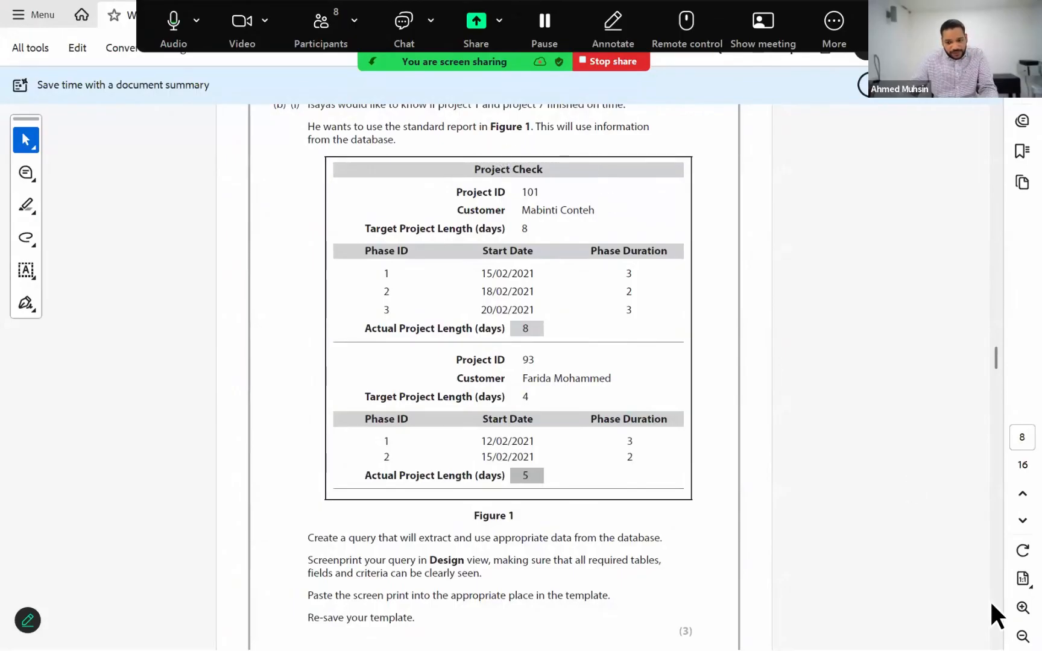
{"action": "left_click", "coordinate": [1023, 607]}
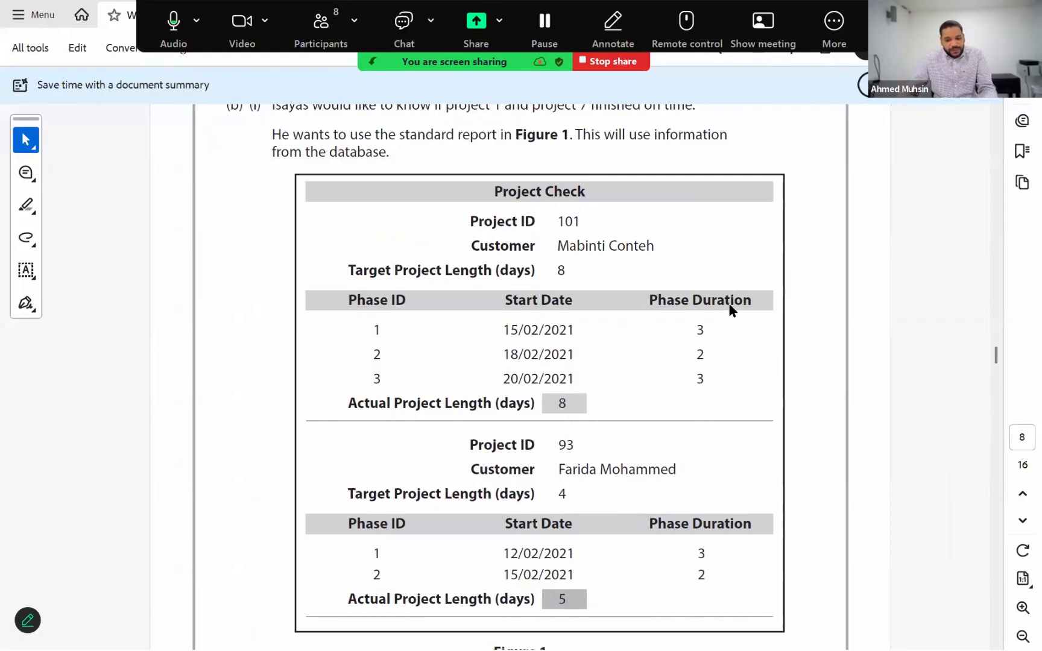
{"action": "key", "text": "alt+Tab"}
{"action": "key", "text": "Escape"}
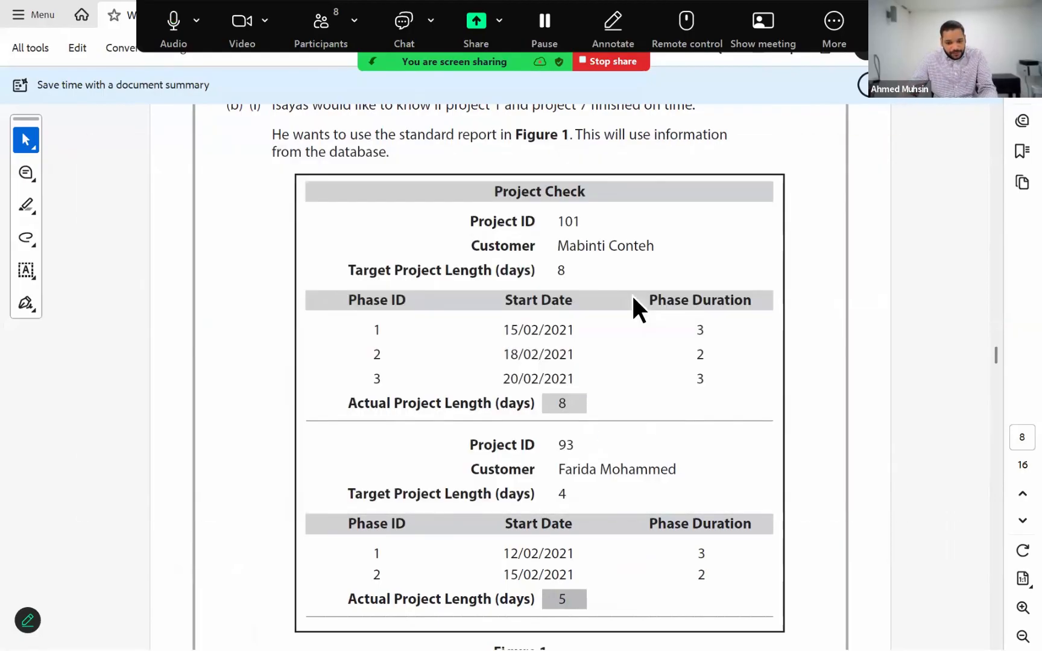
Switch back to Access, open the Driver Bookings report in Layout View, and look through its records
{"action": "key", "text": "alt+Tab"}
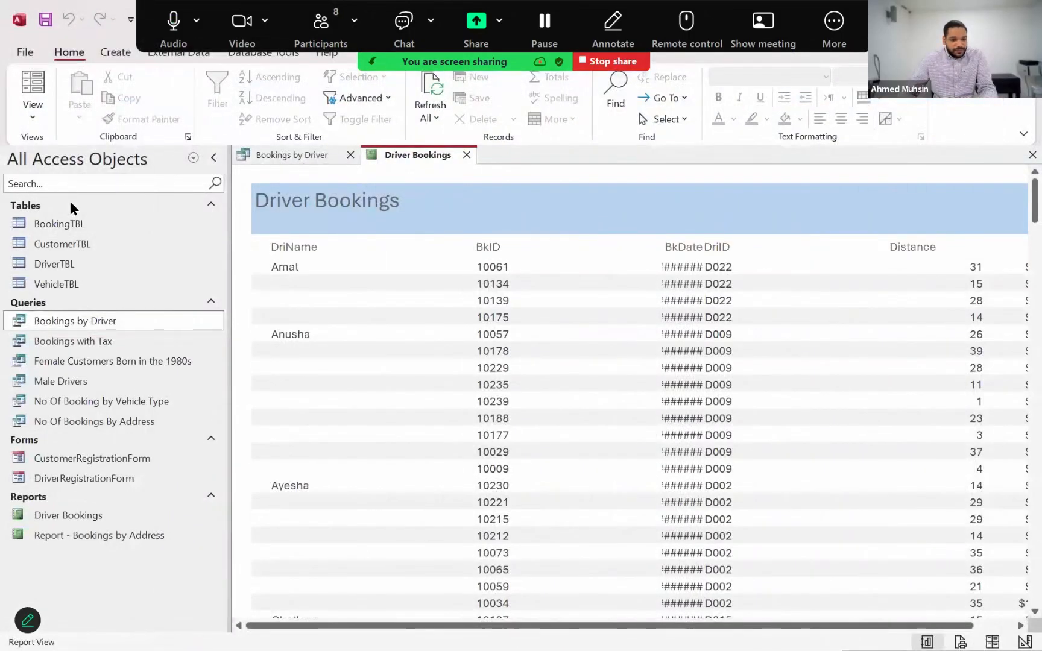
{"action": "left_click", "coordinate": [33, 114]}
{"action": "left_click", "coordinate": [61, 220]}
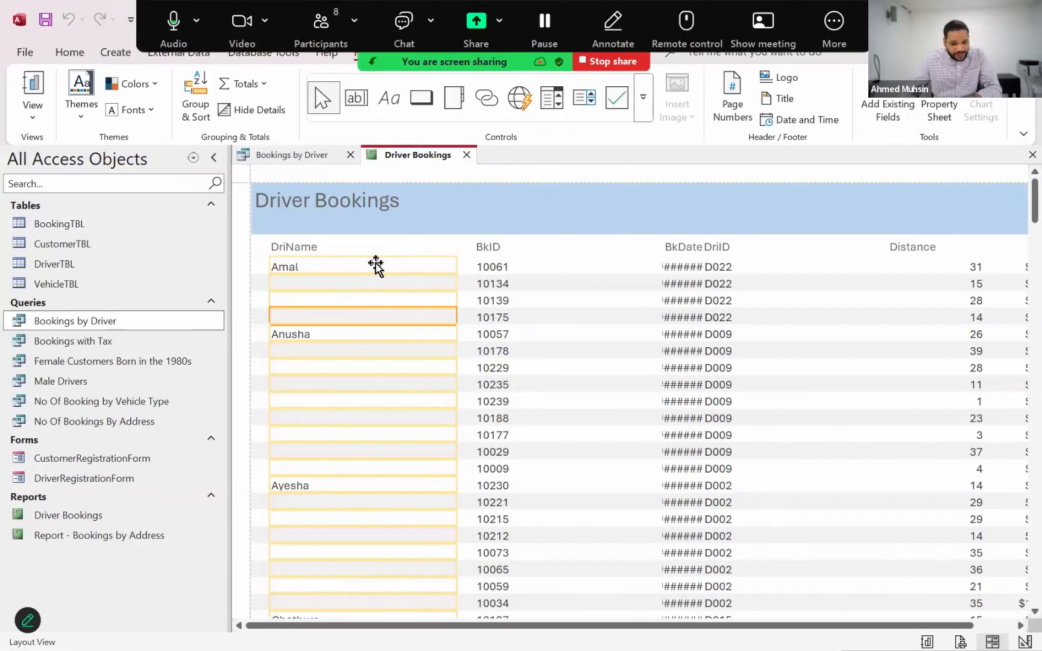
{"action": "left_click", "coordinate": [337, 252]}
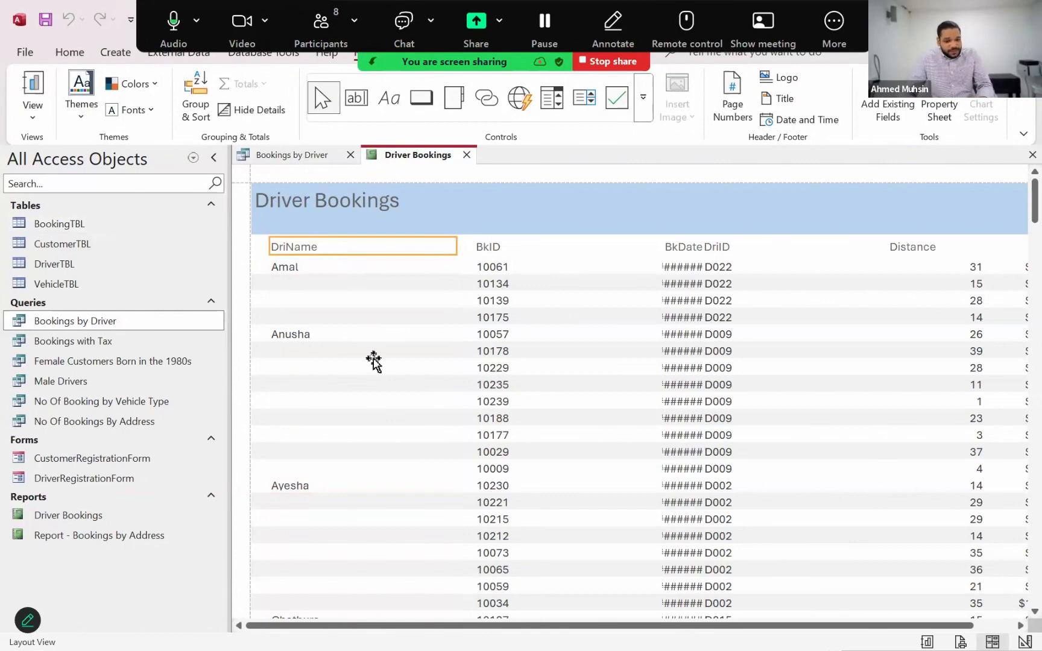
{"action": "scroll", "coordinate": [386, 372], "scroll_direction": "down", "scroll_amount": 5}
{"action": "scroll", "coordinate": [384, 374], "scroll_direction": "down", "scroll_amount": 20}
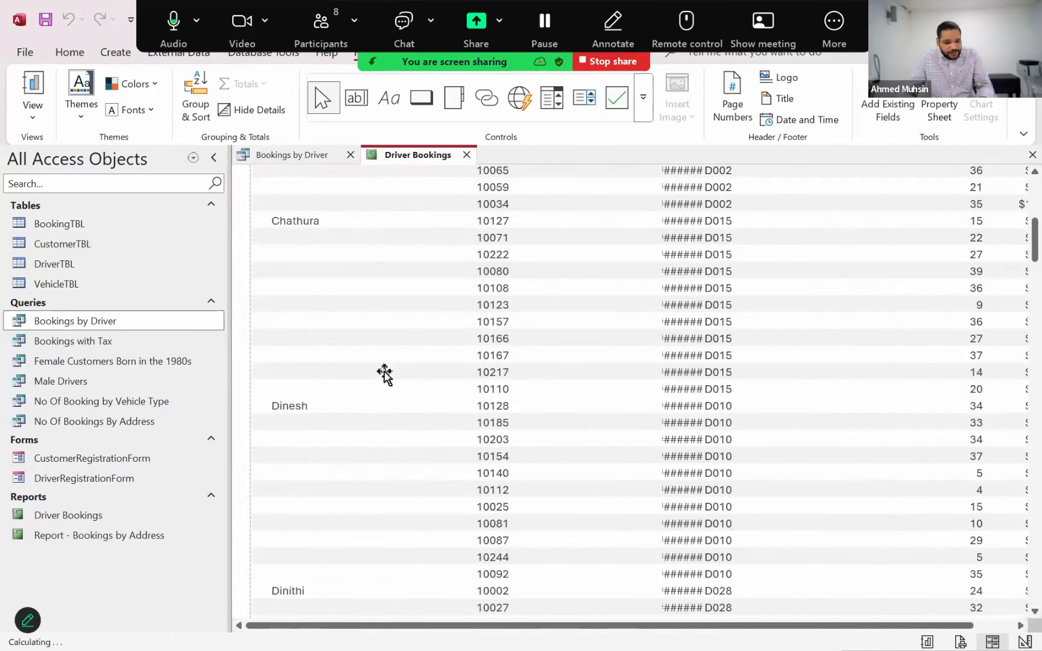
{"action": "scroll", "coordinate": [384, 373], "scroll_direction": "down", "scroll_amount": 20}
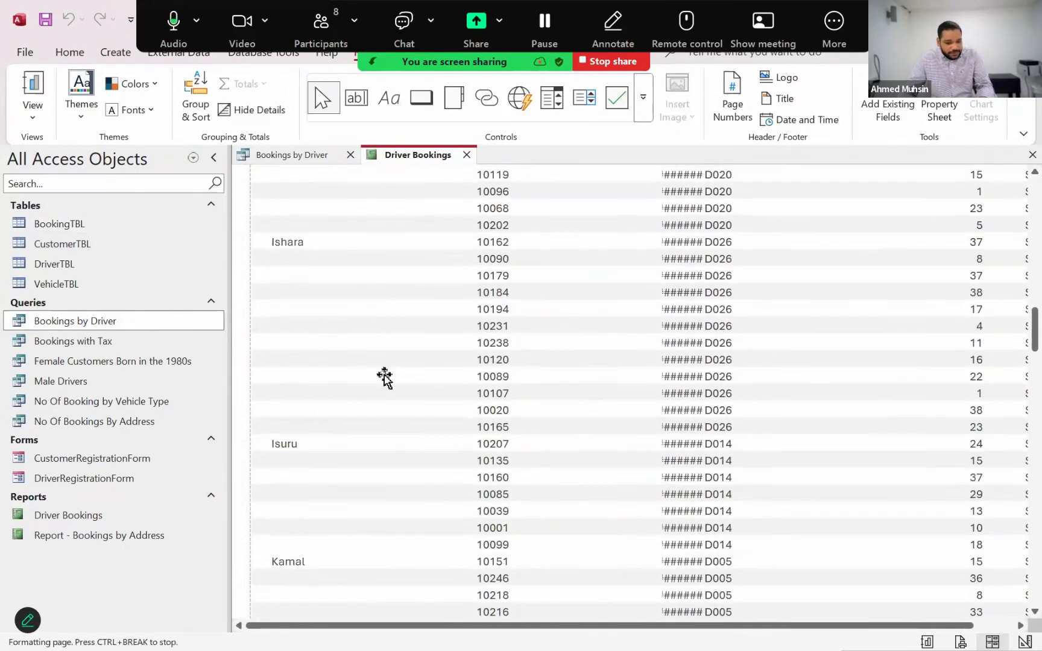
{"action": "scroll", "coordinate": [383, 395], "scroll_direction": "down", "scroll_amount": 15}
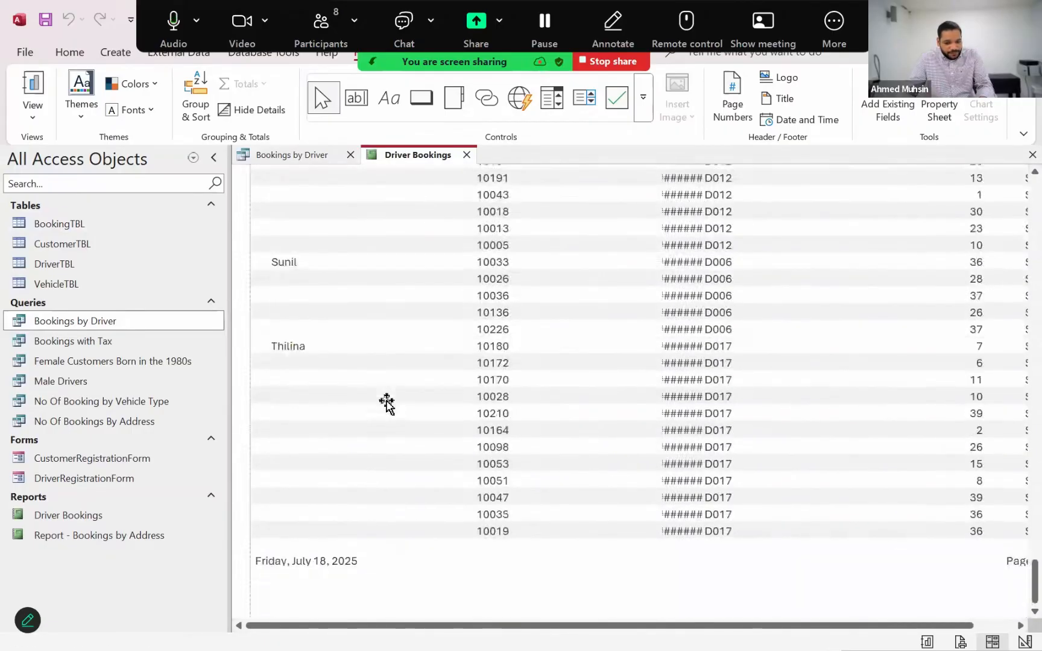
{"action": "scroll", "coordinate": [390, 404], "scroll_direction": "up", "scroll_amount": 8}
{"action": "scroll", "coordinate": [389, 404], "scroll_direction": "up", "scroll_amount": 15}
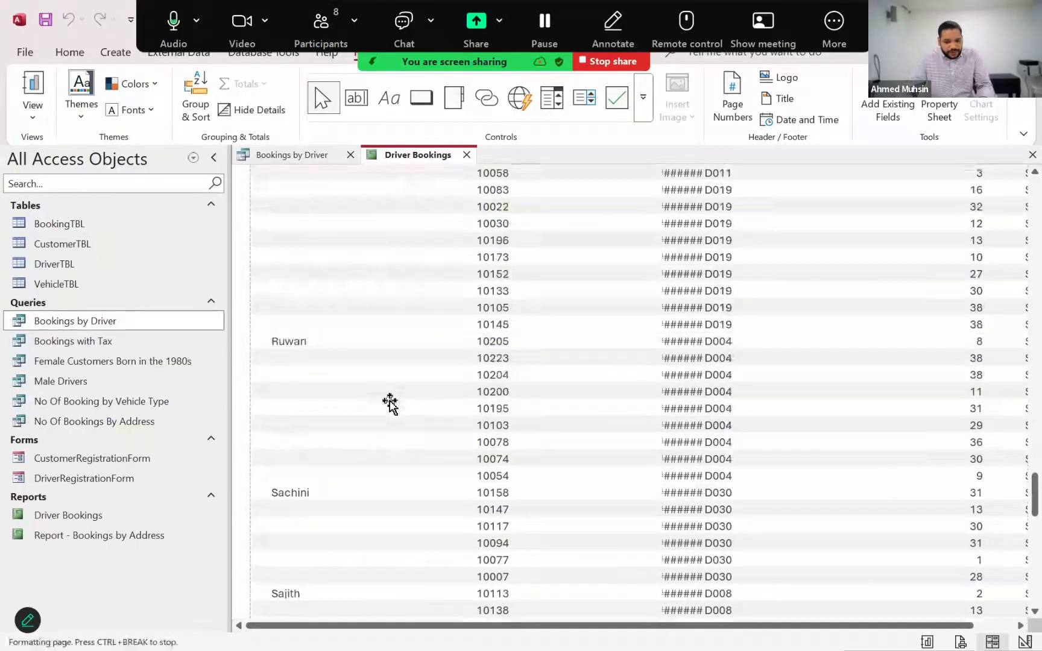
{"action": "scroll", "coordinate": [390, 404], "scroll_direction": "up", "scroll_amount": 20}
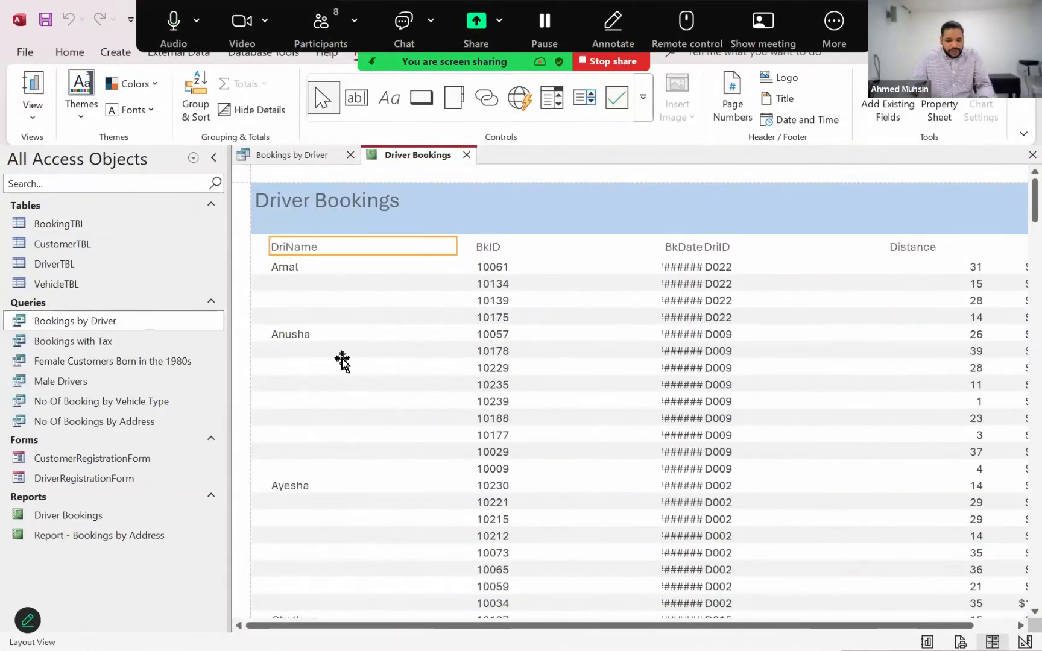
Try to narrow the DriName heading and its data column together, and undo the resize
{"action": "left_click", "coordinate": [289, 270]}
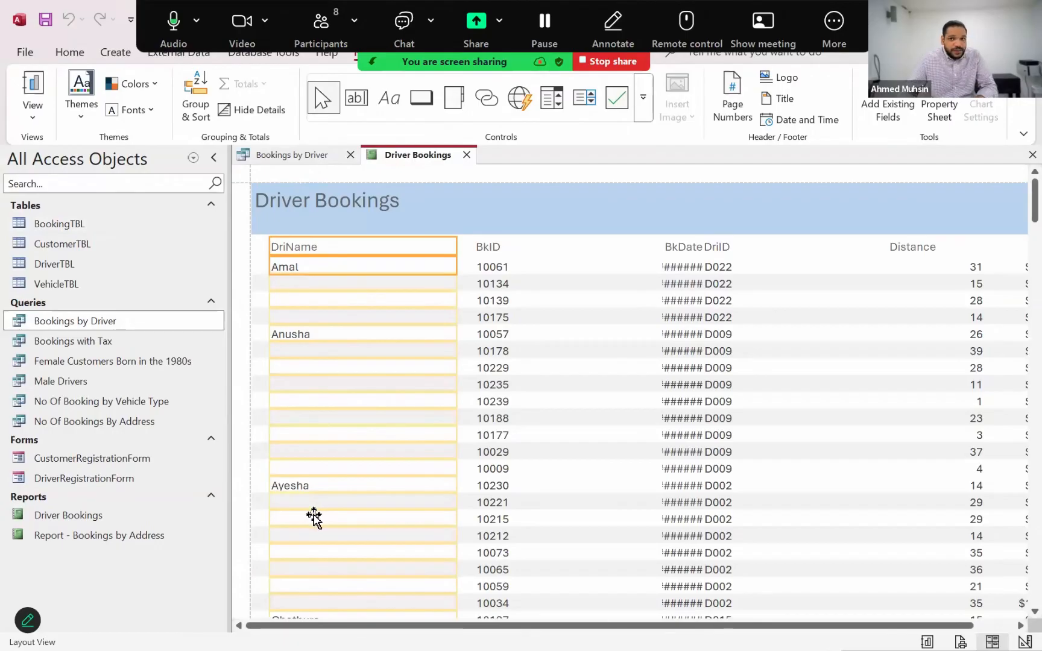
{"action": "left_click", "coordinate": [530, 206]}
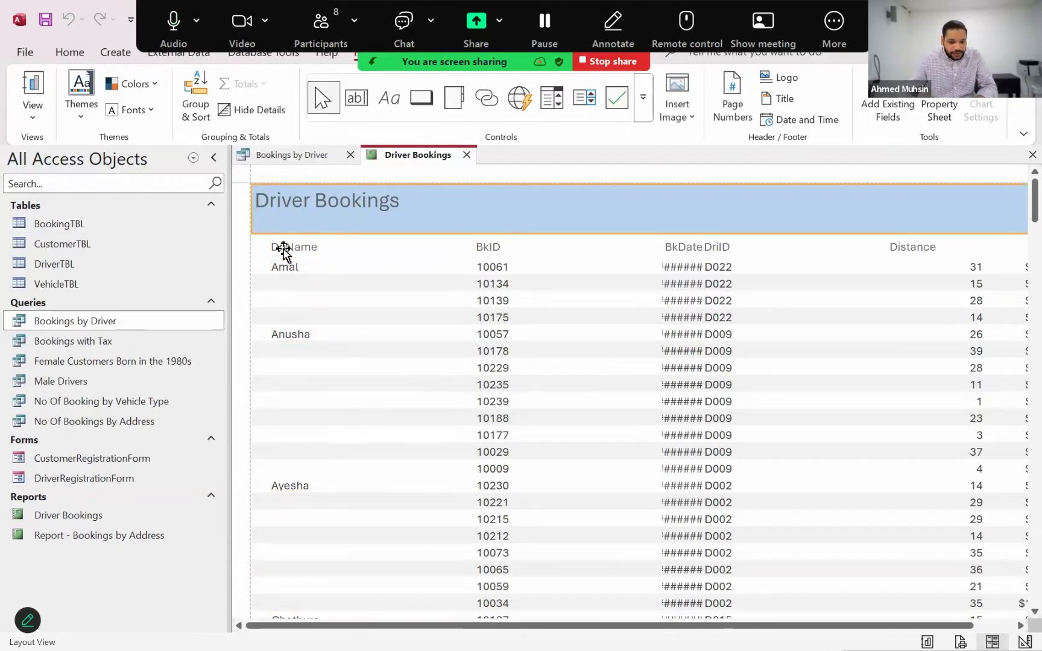
{"action": "left_click", "coordinate": [283, 248]}
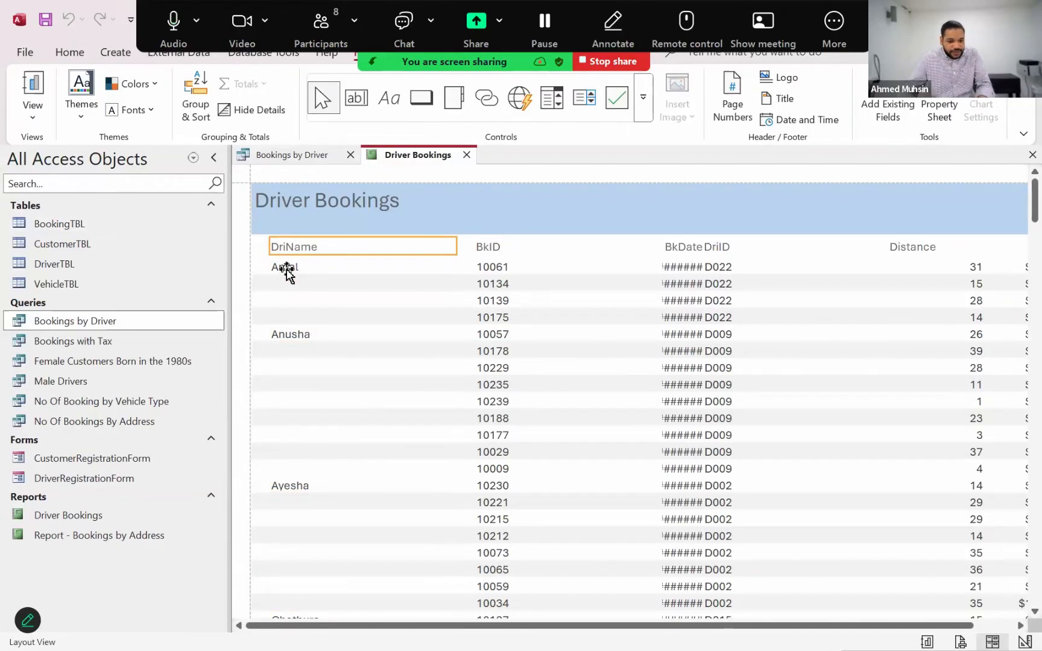
{"action": "left_click", "coordinate": [286, 271], "text": "shift"}
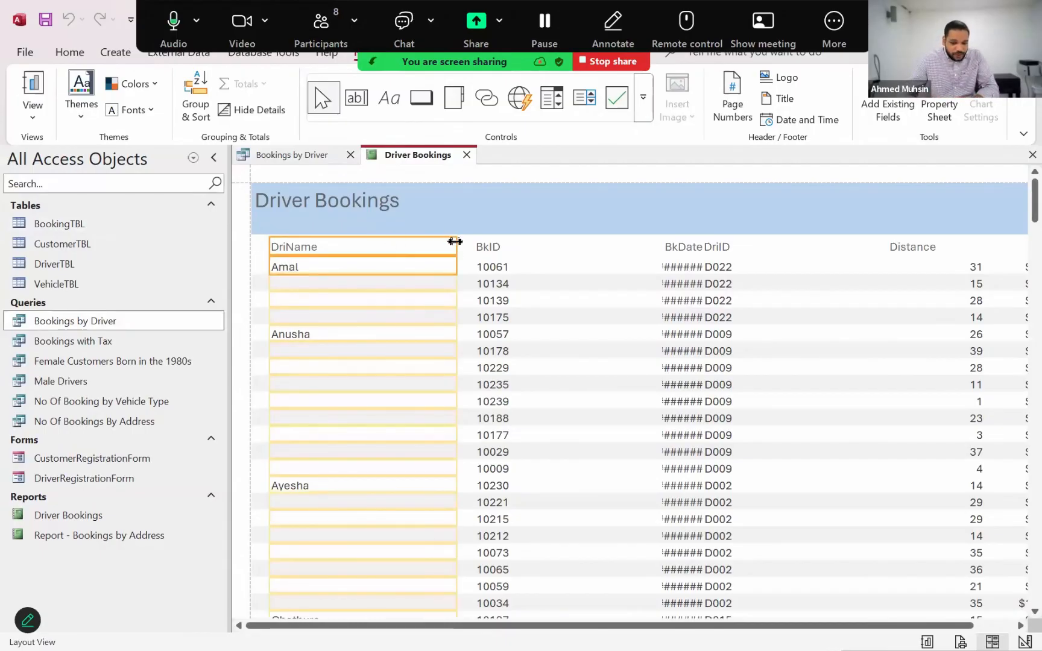
{"action": "left_click_drag", "start_coordinate": [453, 244], "coordinate": [349, 260]}
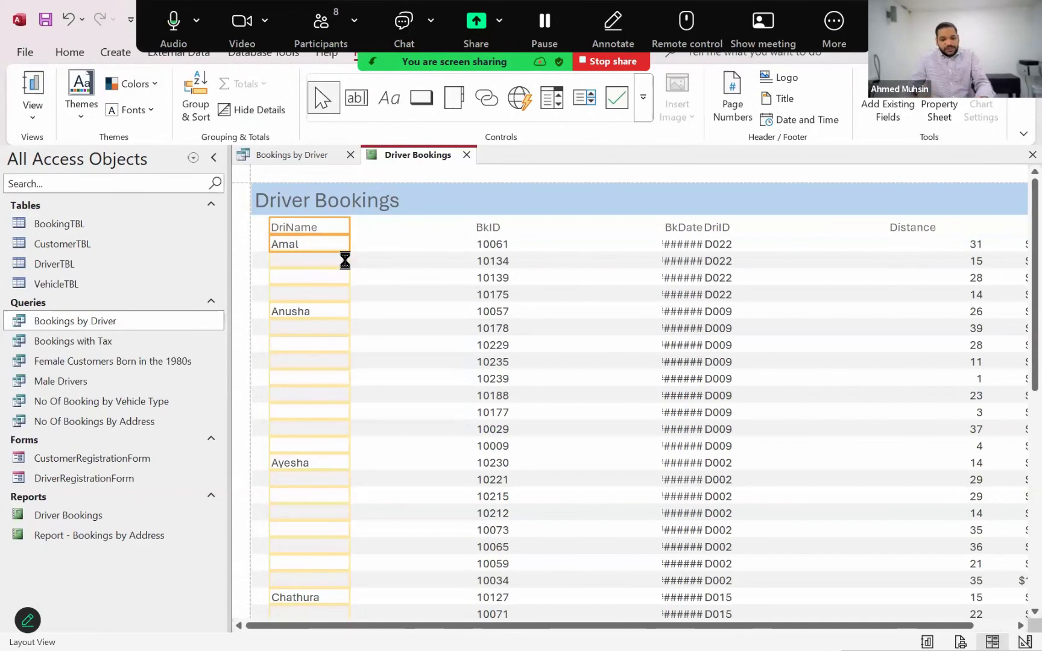
{"action": "left_click_drag", "start_coordinate": [345, 260], "coordinate": [457, 261]}
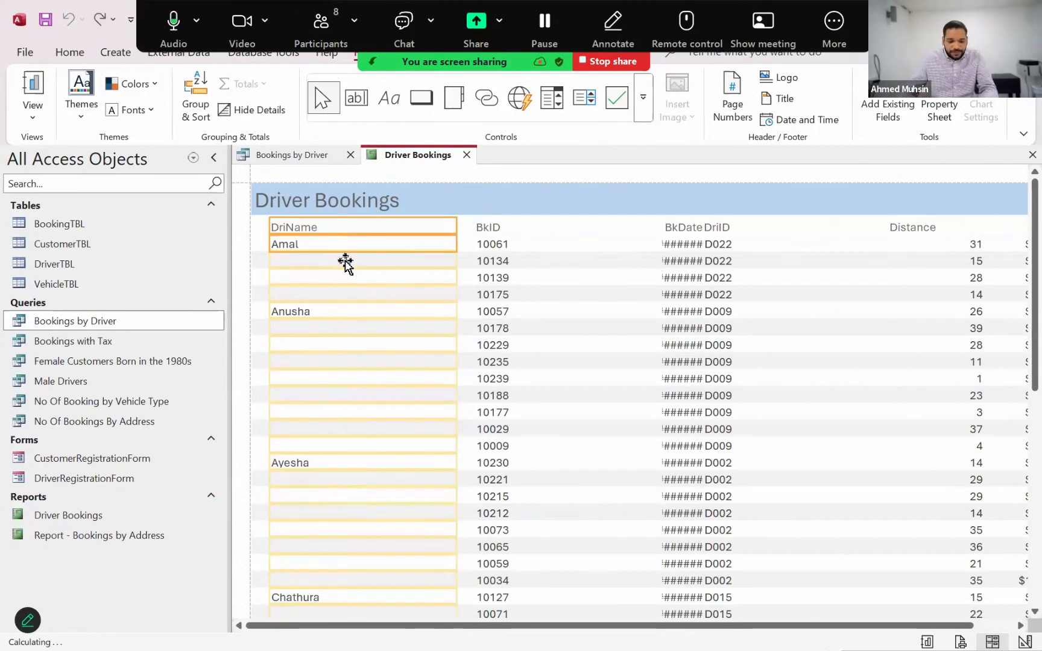
Select the DriName heading with its data column and narrow both to about half their width
{"action": "left_click", "coordinate": [603, 172]}
{"action": "left_click", "coordinate": [341, 227]}
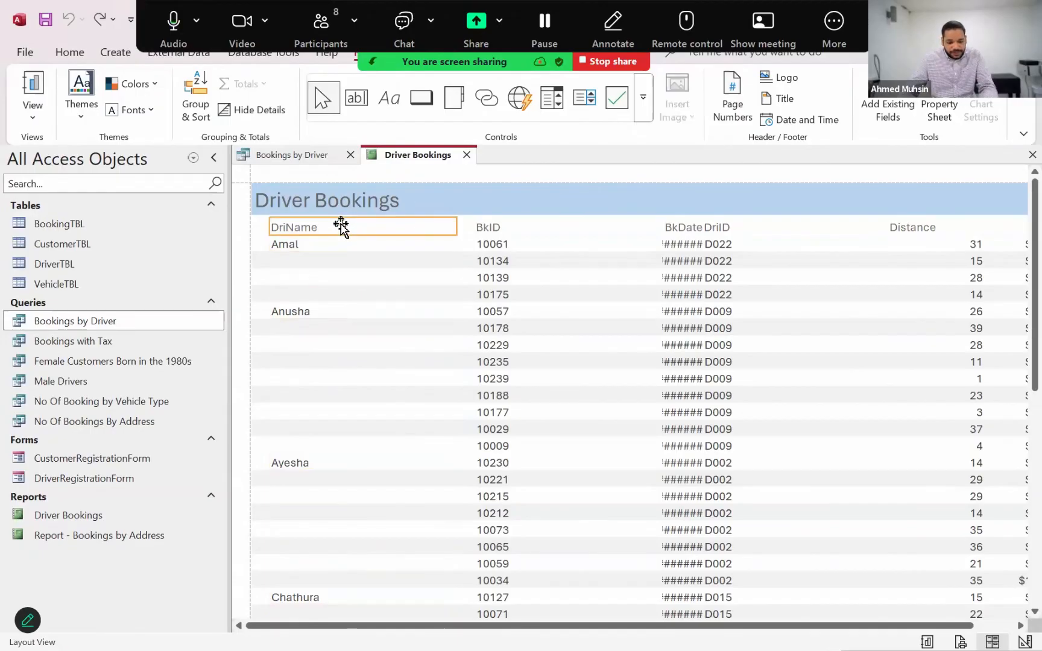
{"action": "left_click", "coordinate": [306, 248], "text": "shift"}
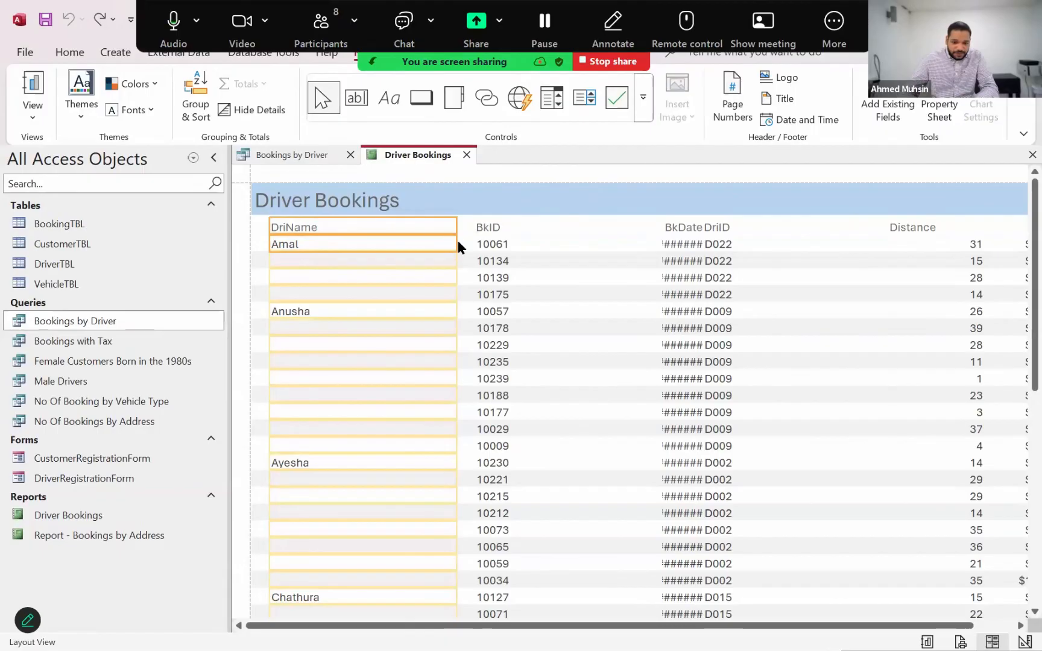
{"action": "left_click_drag", "start_coordinate": [455, 240], "coordinate": [360, 247]}
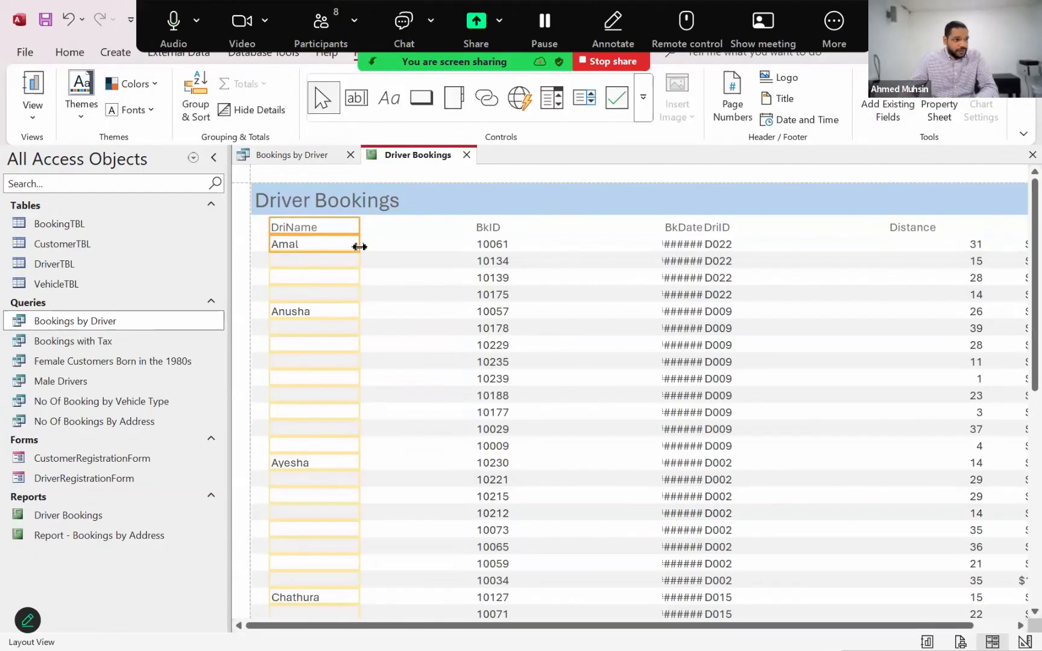
Move the BkID heading and its data column beside DriName, and narrow both to about a third of their width
{"action": "left_click", "coordinate": [478, 227]}
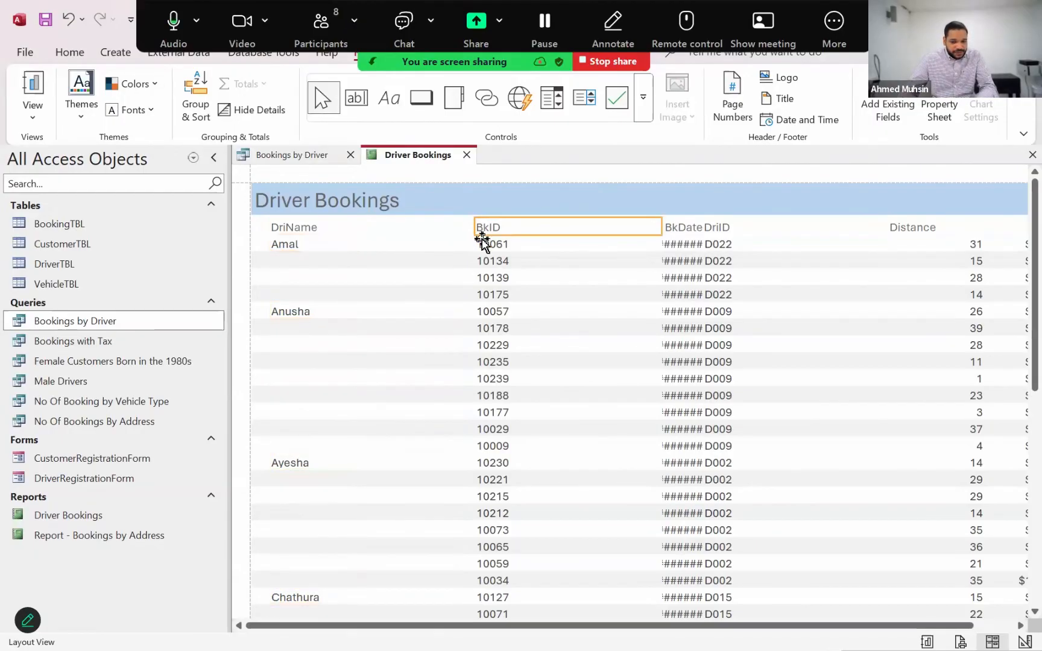
{"action": "left_click", "coordinate": [483, 243], "text": "shift"}
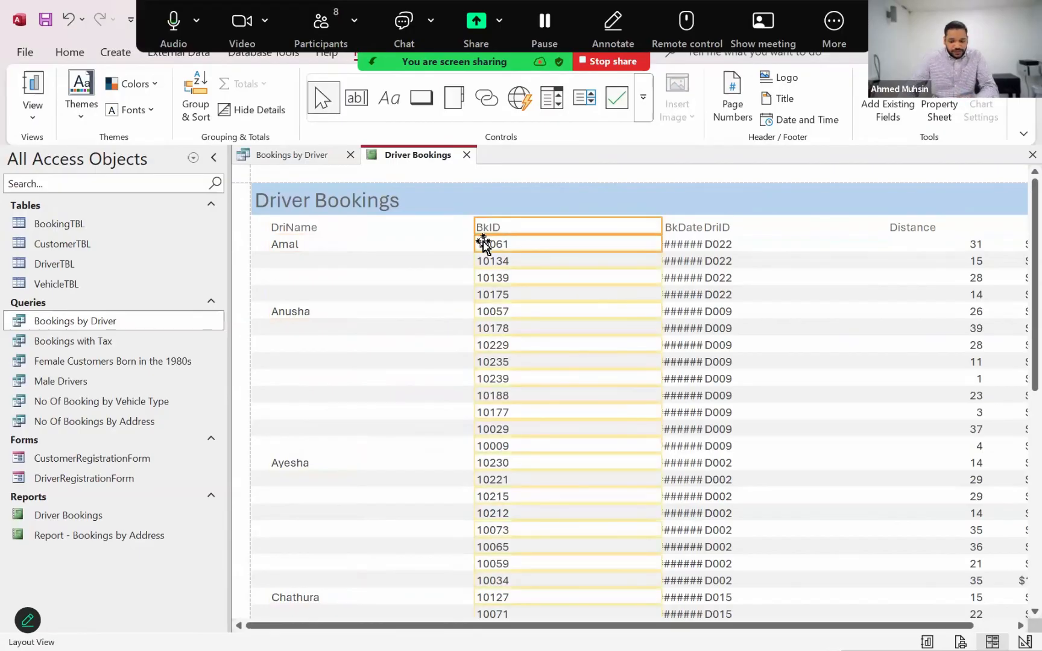
{"action": "key", "text": "Left"}
{"action": "key", "text": "Left"}
{"action": "key", "text": "Left"}
{"action": "key", "text": "Left"}
{"action": "key", "text": "Left"}
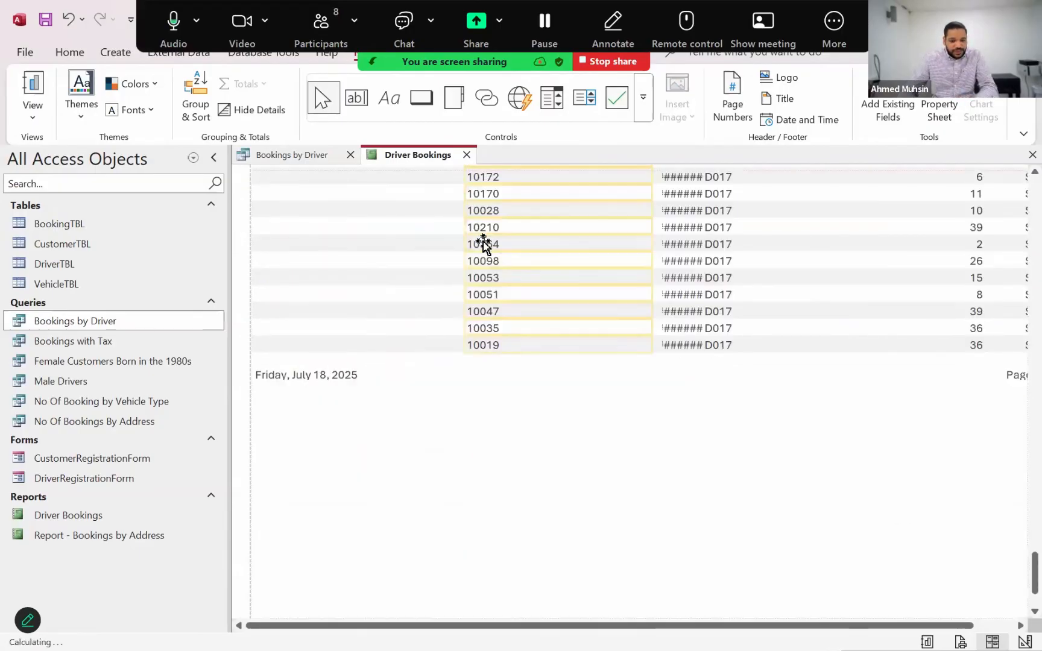
{"action": "key", "text": "Left"}
{"action": "key", "text": "Left"}
{"action": "key", "text": "Left"}
{"action": "key", "text": "Left"}
{"action": "key", "text": "Left"}
{"action": "key", "text": "Left"}
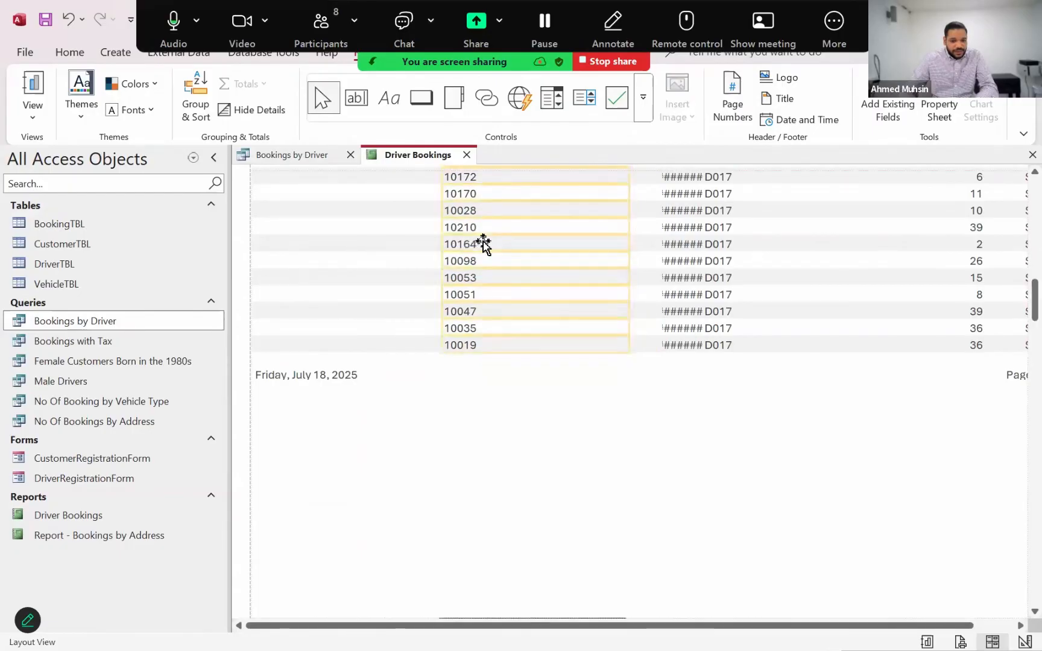
{"action": "key", "text": "Left"}
{"action": "key", "text": "Left"}
{"action": "key", "text": "Left"}
{"action": "key", "text": "Left"}
{"action": "key", "text": "Left"}
{"action": "key", "text": "Left"}
{"action": "key", "text": "Left"}
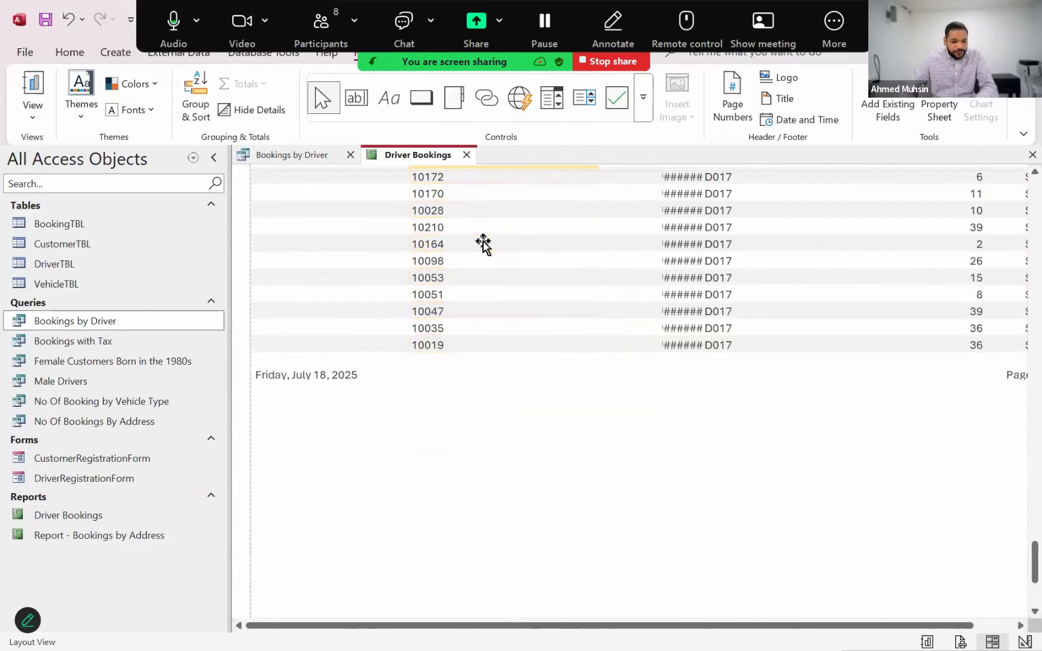
{"action": "key", "text": "Left"}
{"action": "key", "text": "Left"}
{"action": "key", "text": "Left"}
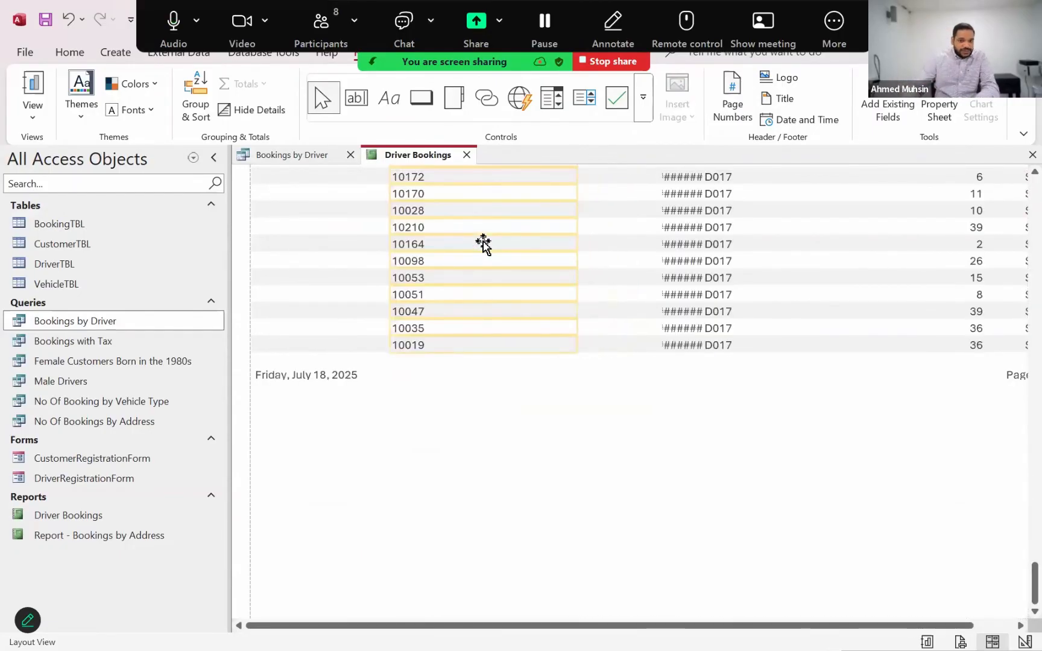
{"action": "scroll", "coordinate": [483, 243], "scroll_direction": "up", "scroll_amount": 10}
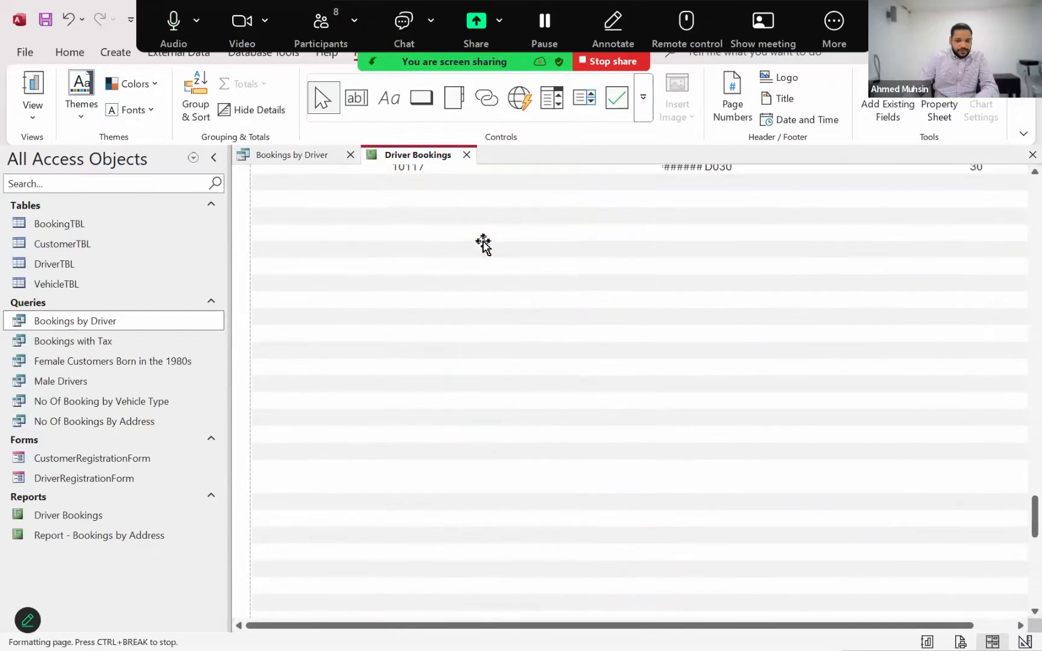
{"action": "scroll", "coordinate": [483, 242], "scroll_direction": "up", "scroll_amount": 5}
{"action": "key", "text": "Left"}
{"action": "key", "text": "Left"}
{"action": "key", "text": "Left"}
{"action": "key", "text": "Left"}
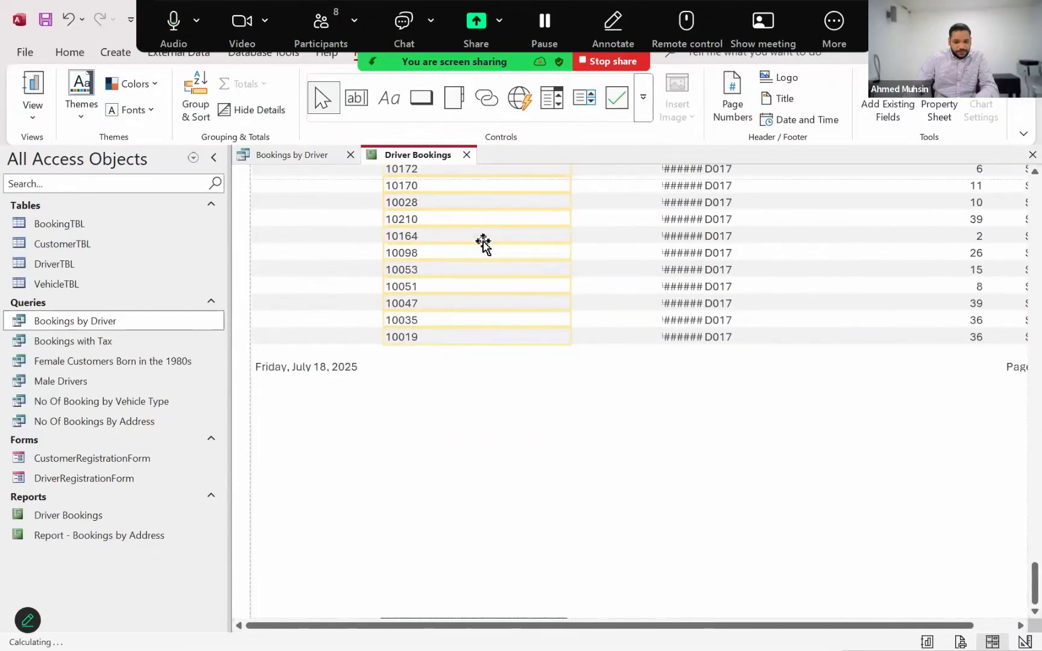
{"action": "key", "text": "Left"}
{"action": "key", "text": "Left"}
{"action": "key", "text": "Left"}
{"action": "key", "text": "Left"}
{"action": "key", "text": "Left"}
{"action": "key", "text": "Left"}
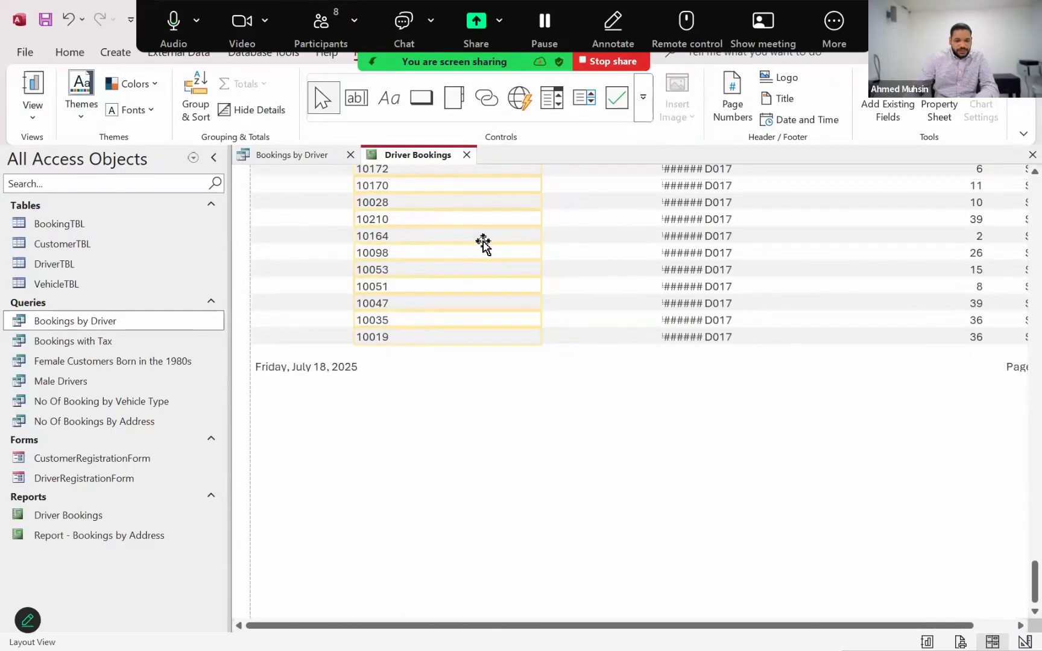
{"action": "scroll", "coordinate": [483, 242], "scroll_direction": "up", "scroll_amount": 10}
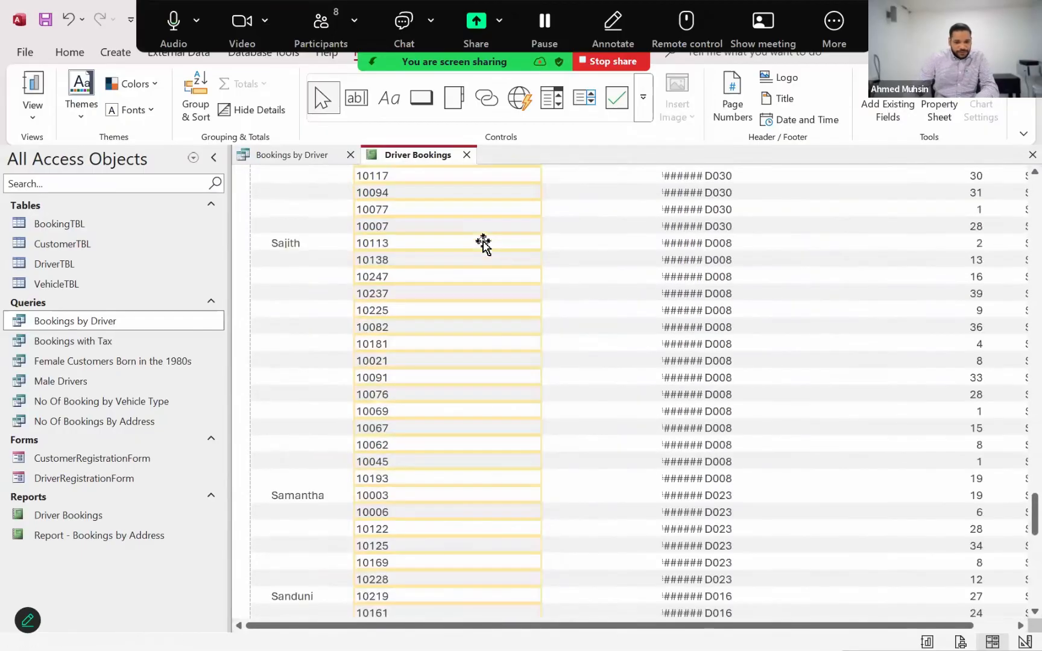
{"action": "scroll", "coordinate": [483, 242], "scroll_direction": "up", "scroll_amount": 15}
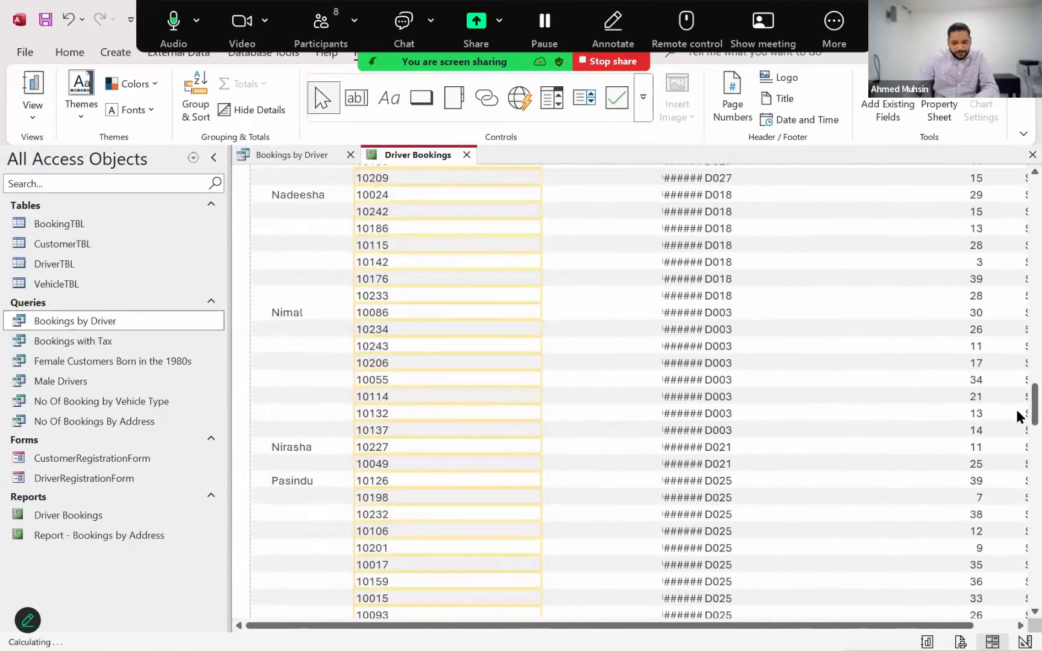
{"action": "left_click_drag", "start_coordinate": [1024, 407], "coordinate": [1019, 140]}
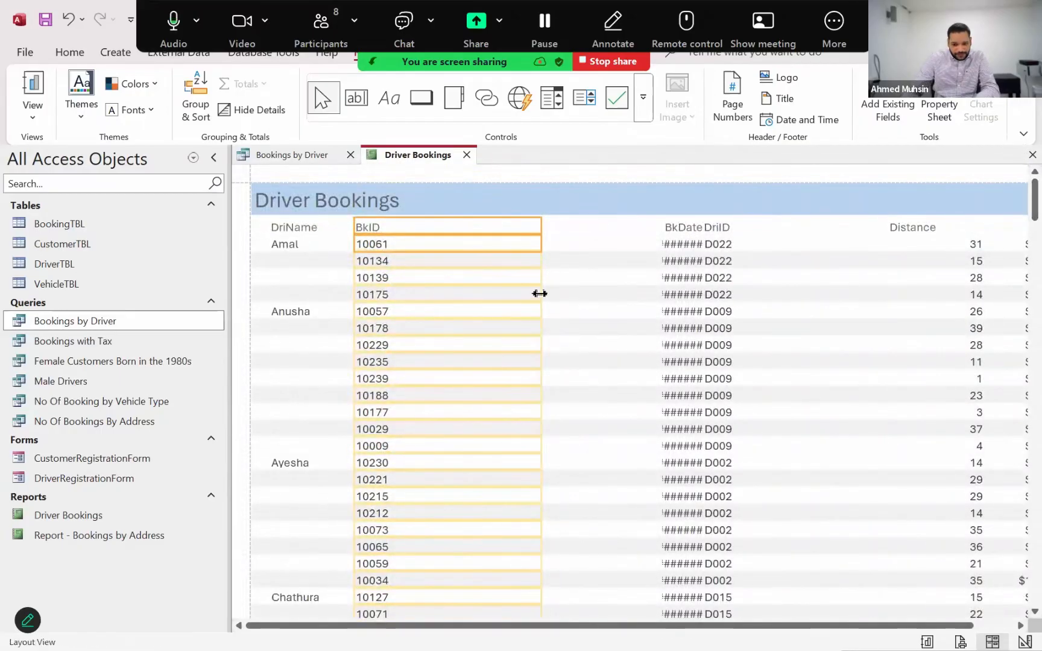
{"action": "left_click_drag", "start_coordinate": [539, 293], "coordinate": [417, 293]}
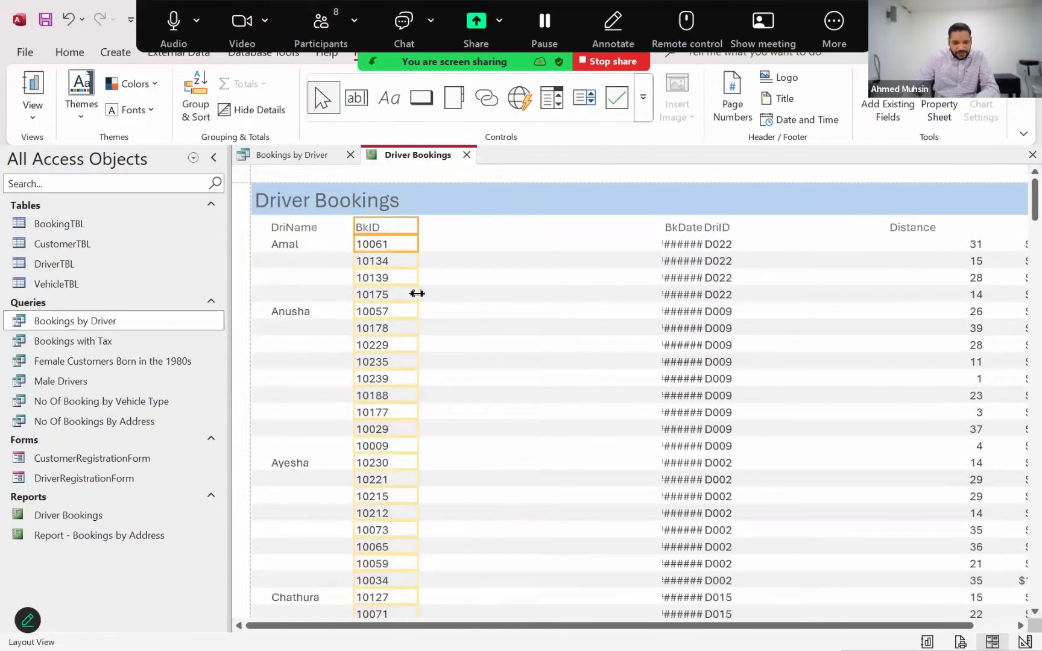
Widen the BkDate heading and data column enough for full dates, and move them beside the BkID column
{"action": "left_click", "coordinate": [672, 228]}
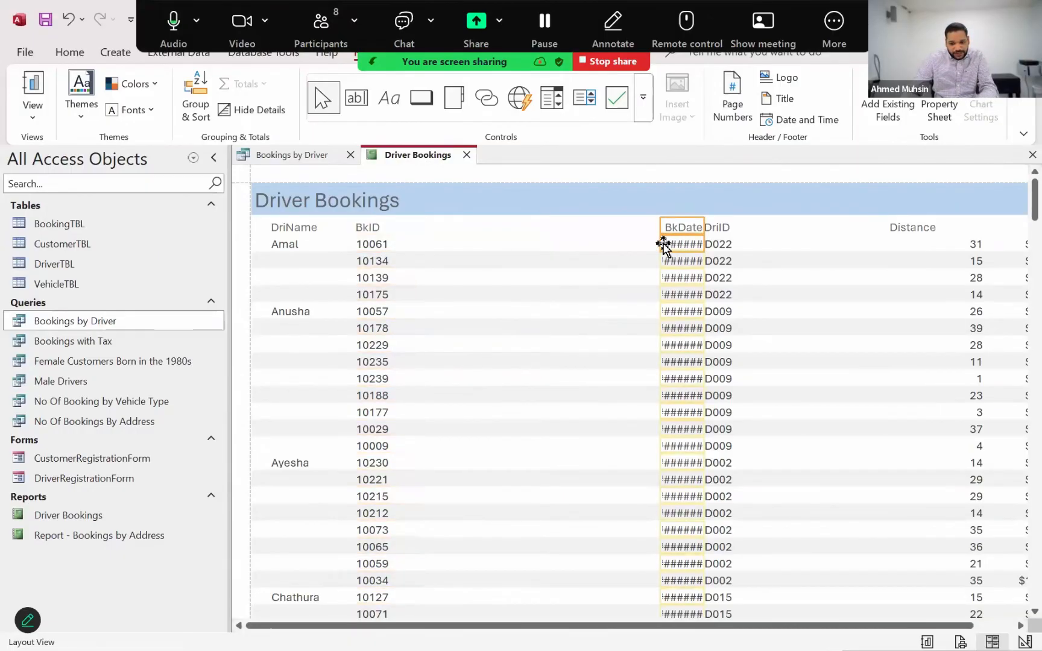
{"action": "left_click_drag", "start_coordinate": [663, 242], "coordinate": [618, 247]}
{"action": "key", "text": "Left"}
{"action": "key", "text": "Left"}
{"action": "key", "text": "Left"}
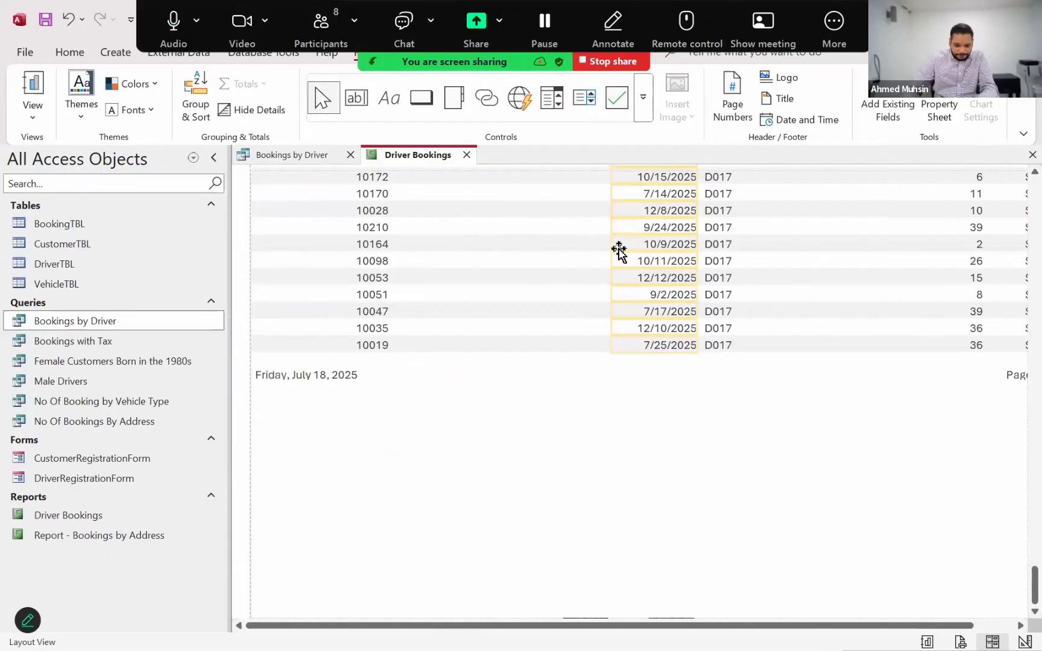
{"action": "key", "text": "Left"}
{"action": "key", "text": "Left"}
{"action": "key", "text": "Left"}
{"action": "key", "text": "Left"}
{"action": "key", "text": "Left"}
{"action": "key", "text": "Left"}
{"action": "key", "text": "Left"}
{"action": "key", "text": "Left"}
{"action": "key", "text": "Left"}
{"action": "key", "text": "Left"}
{"action": "key", "text": "Left"}
{"action": "key", "text": "Left"}
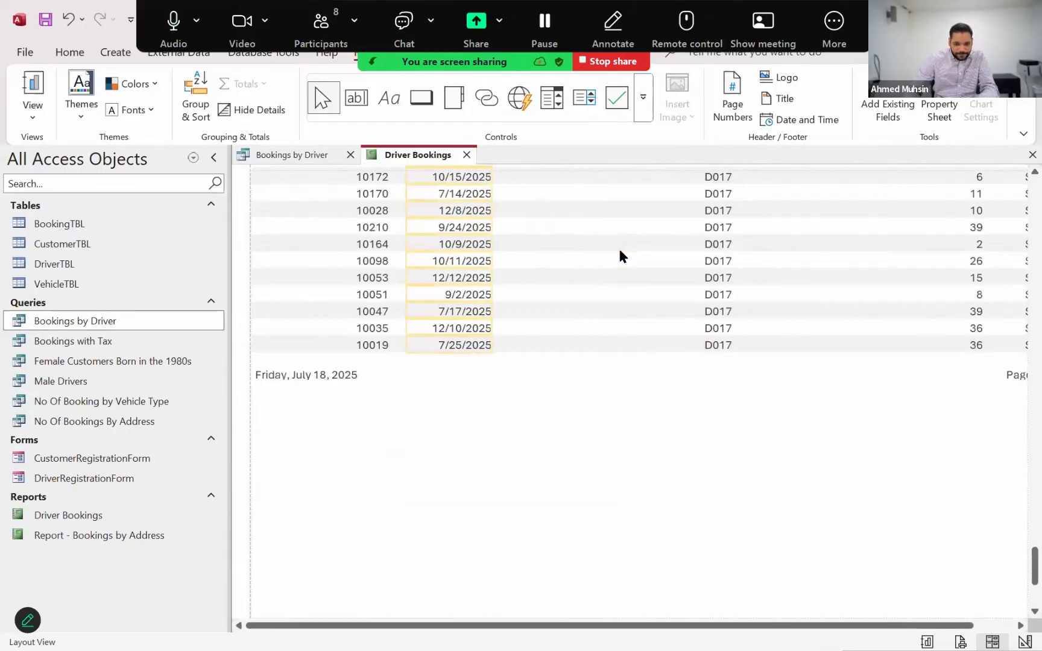
{"action": "key", "text": "Right"}
{"action": "scroll", "coordinate": [769, 280], "scroll_direction": "up", "scroll_amount": 5}
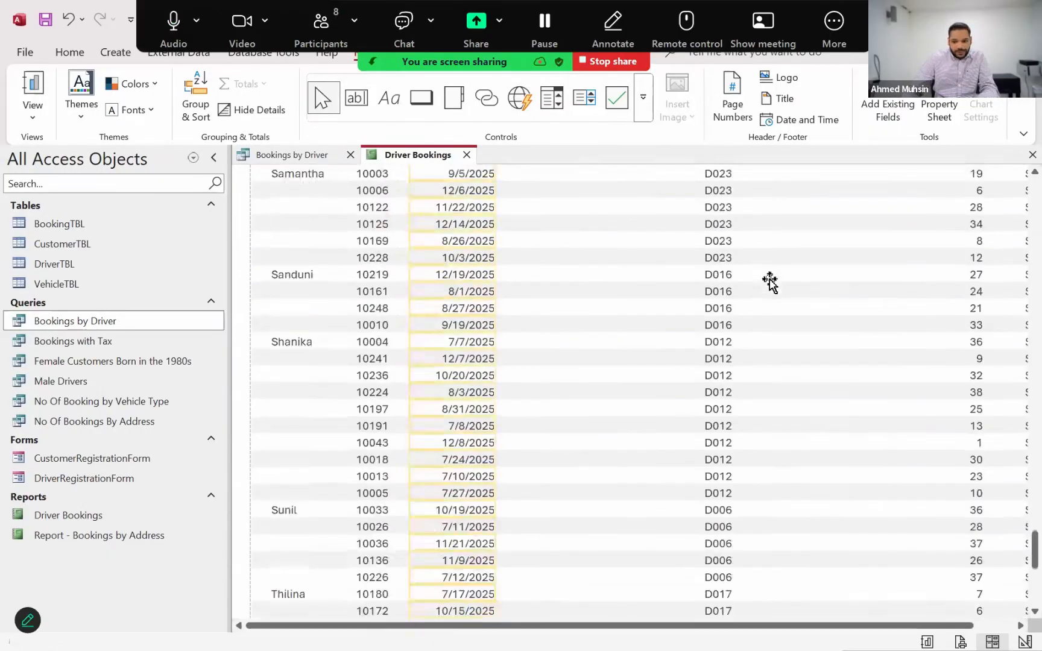
{"action": "scroll", "coordinate": [770, 281], "scroll_direction": "up", "scroll_amount": 10}
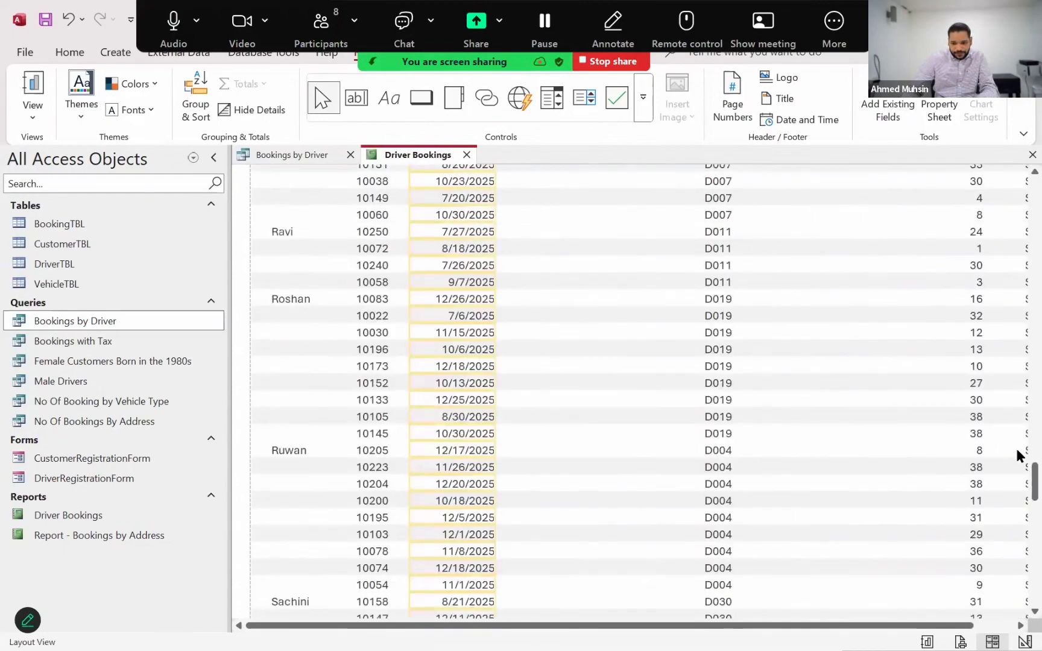
{"action": "left_click_drag", "start_coordinate": [1018, 473], "coordinate": [1019, 187]}
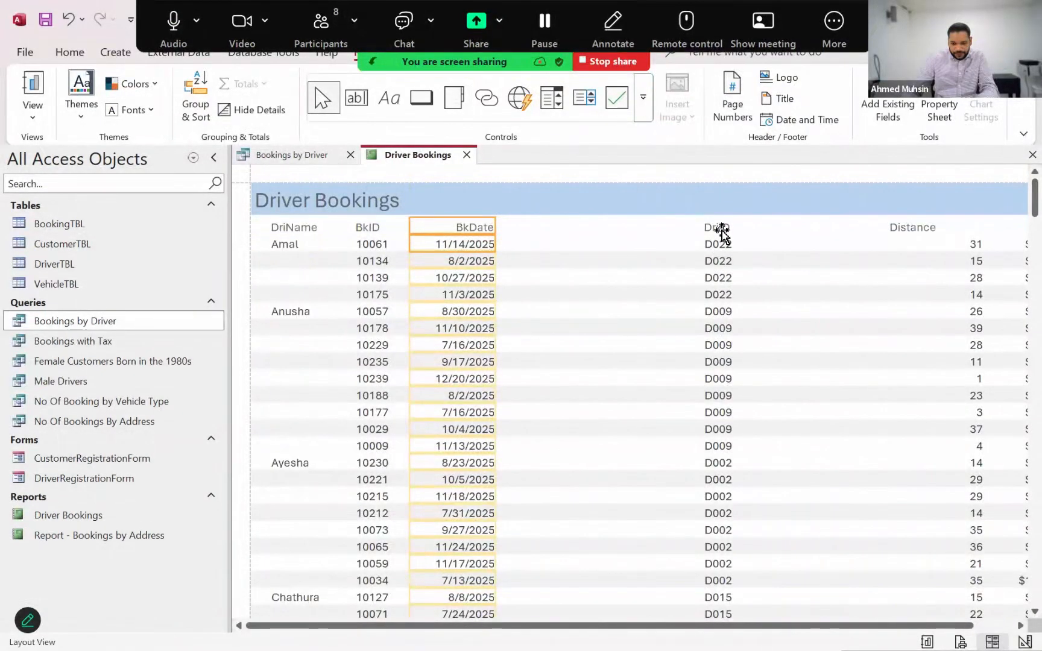
Narrow the DriID heading and data column to about a quarter of their width, and move them near the BkDate column
{"action": "left_click", "coordinate": [722, 230]}
{"action": "left_click", "coordinate": [721, 244], "text": "shift"}
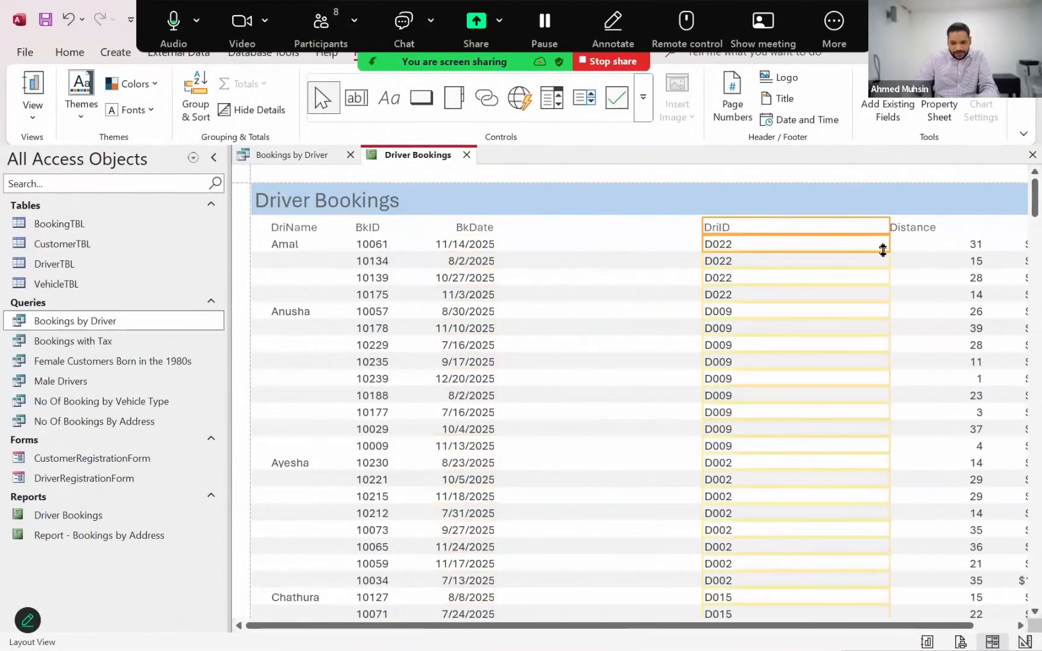
{"action": "left_click_drag", "start_coordinate": [887, 247], "coordinate": [754, 266]}
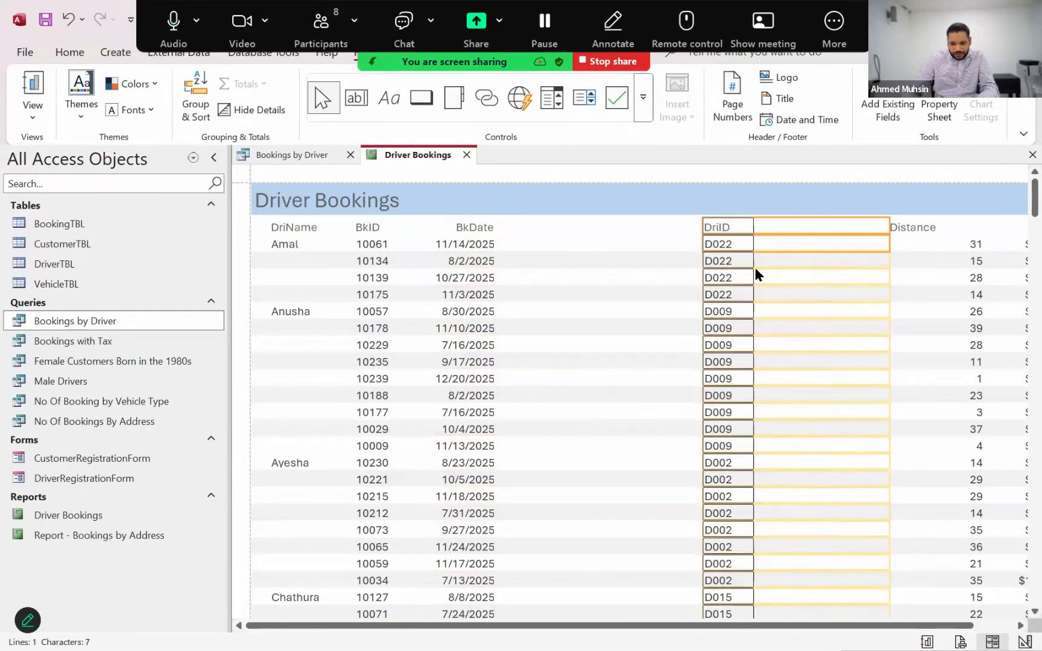
{"action": "key", "text": "Left"}
{"action": "key", "text": "Left"}
{"action": "key", "text": "Left"}
{"action": "key", "text": "Left"}
{"action": "key", "text": "Left"}
{"action": "key", "text": "Left"}
{"action": "key", "text": "Left"}
{"action": "key", "text": "Left"}
{"action": "key", "text": "Left"}
{"action": "key", "text": "Left"}
{"action": "key", "text": "Left"}
{"action": "key", "text": "Left"}
{"action": "key", "text": "Left"}
{"action": "key", "text": "Left"}
{"action": "key", "text": "Left"}
{"action": "key", "text": "Left"}
{"action": "key", "text": "Left"}
{"action": "key", "text": "Left"}
{"action": "key", "text": "Left"}
{"action": "key", "text": "Left"}
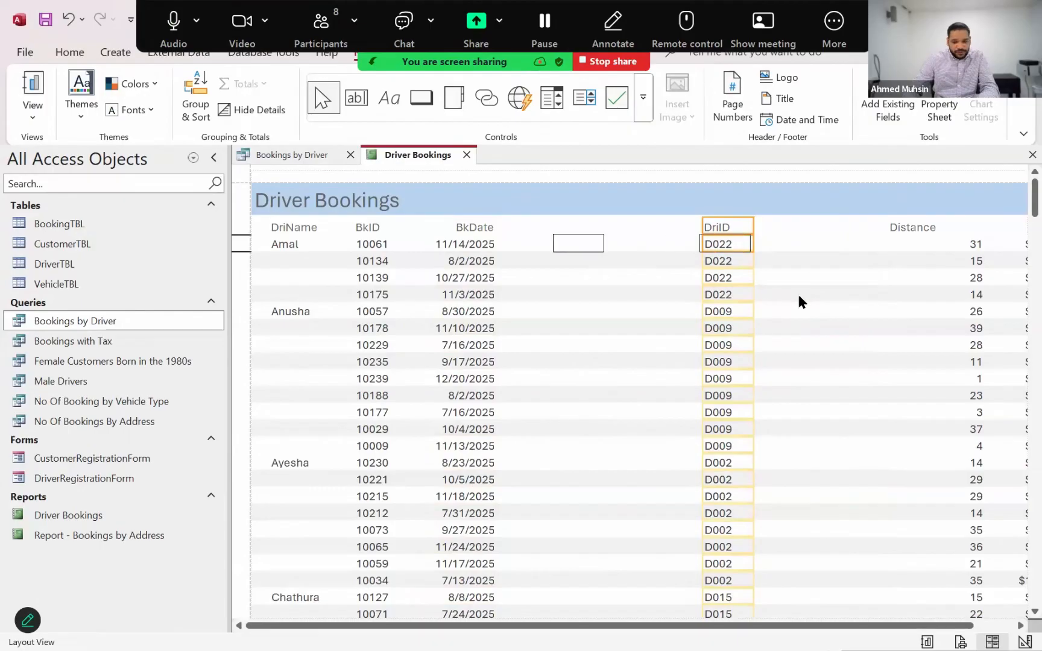
{"action": "key", "text": "Right"}
{"action": "key", "text": "Right"}
{"action": "key", "text": "Right"}
{"action": "key", "text": "Right"}
{"action": "key", "text": "Right"}
{"action": "key", "text": "Right"}
{"action": "key", "text": "Right"}
{"action": "key", "text": "Right"}
{"action": "key", "text": "Right"}
{"action": "key", "text": "Right"}
{"action": "key", "text": "Right"}
{"action": "key", "text": "Right"}
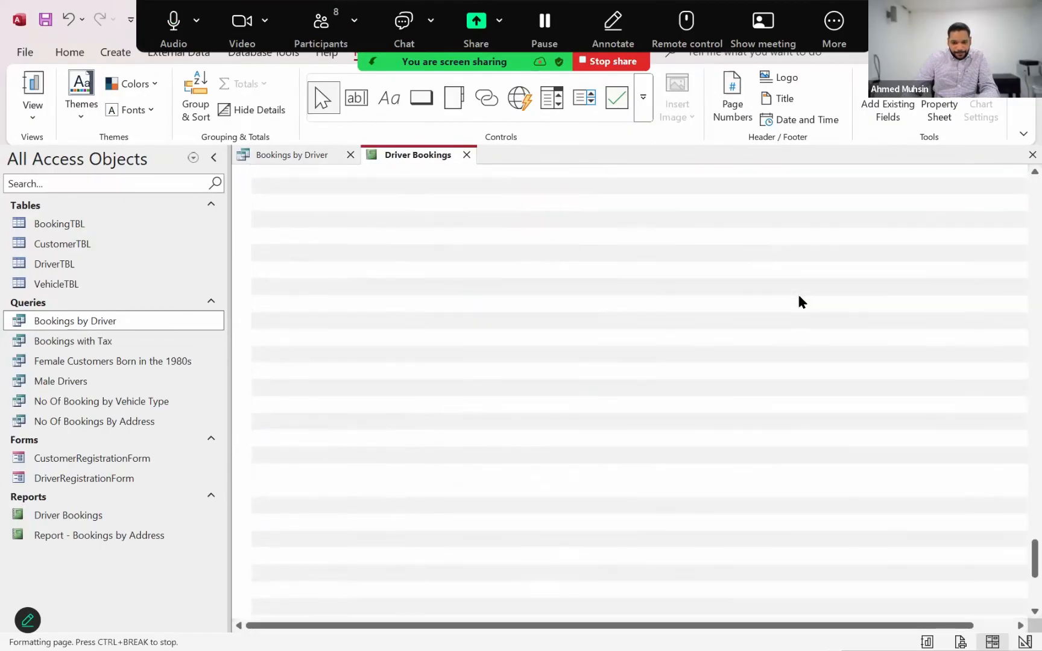
{"action": "scroll", "coordinate": [789, 287], "scroll_direction": "up", "scroll_amount": 10}
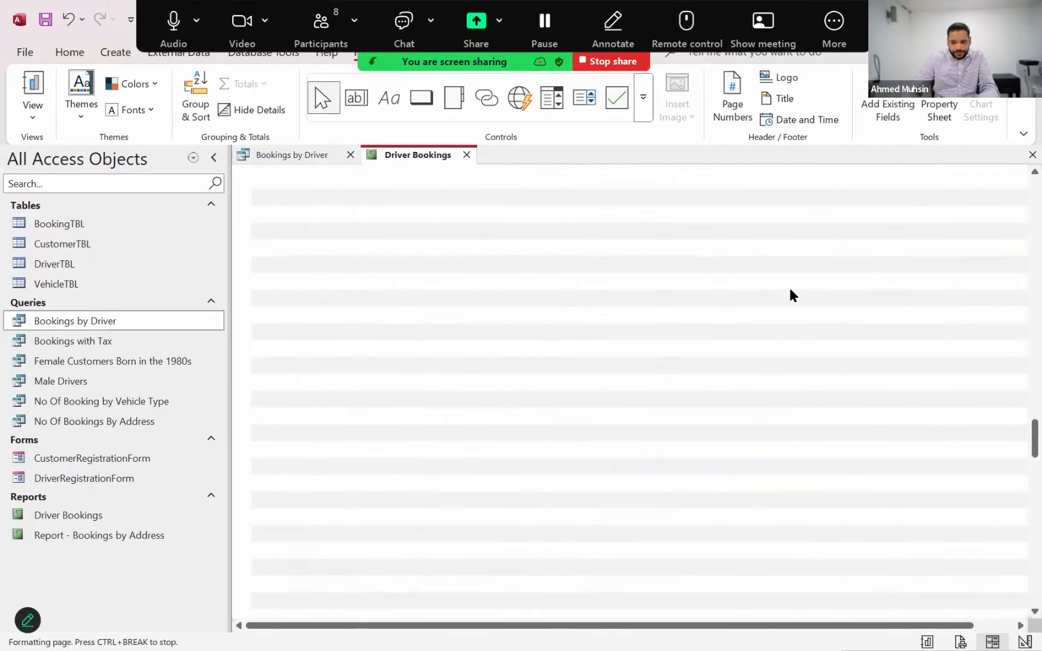
{"action": "scroll", "coordinate": [790, 287], "scroll_direction": "up", "scroll_amount": 10}
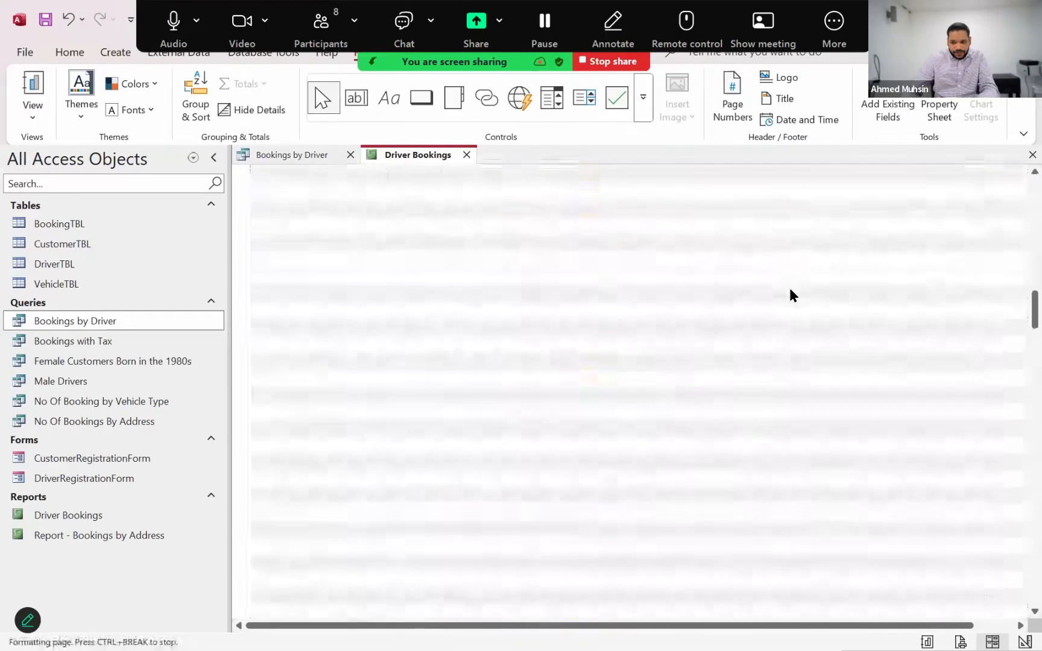
{"action": "scroll", "coordinate": [789, 287], "scroll_direction": "up", "scroll_amount": 5}
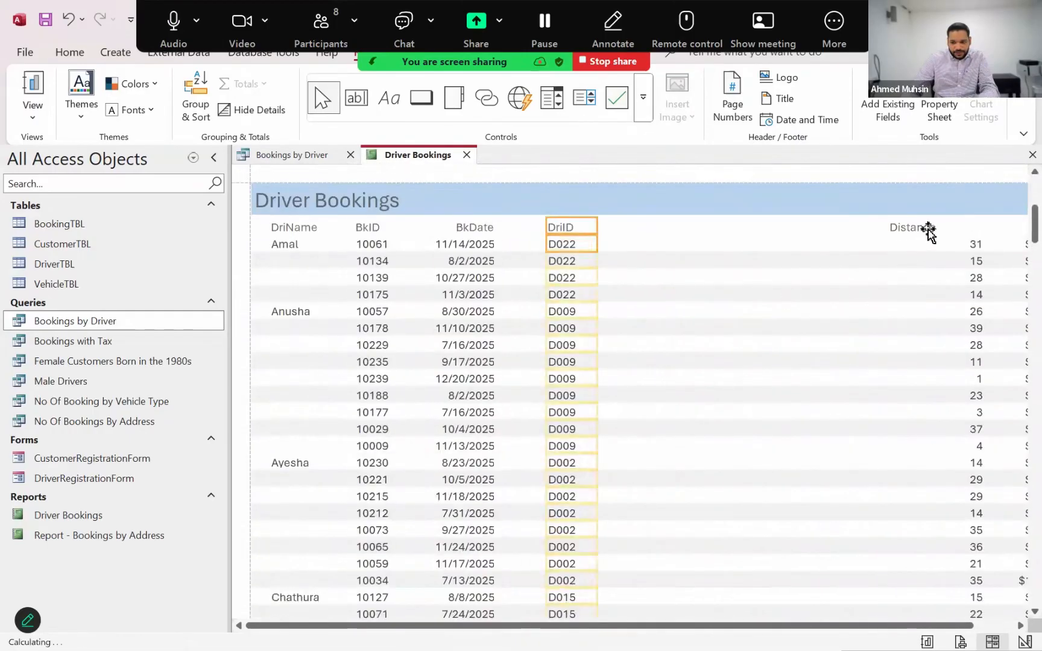
Narrow the Distance heading and data column slightly, and move them directly beside the DriID column
{"action": "left_click", "coordinate": [925, 230]}
{"action": "left_click", "coordinate": [893, 249], "text": "ctrl"}
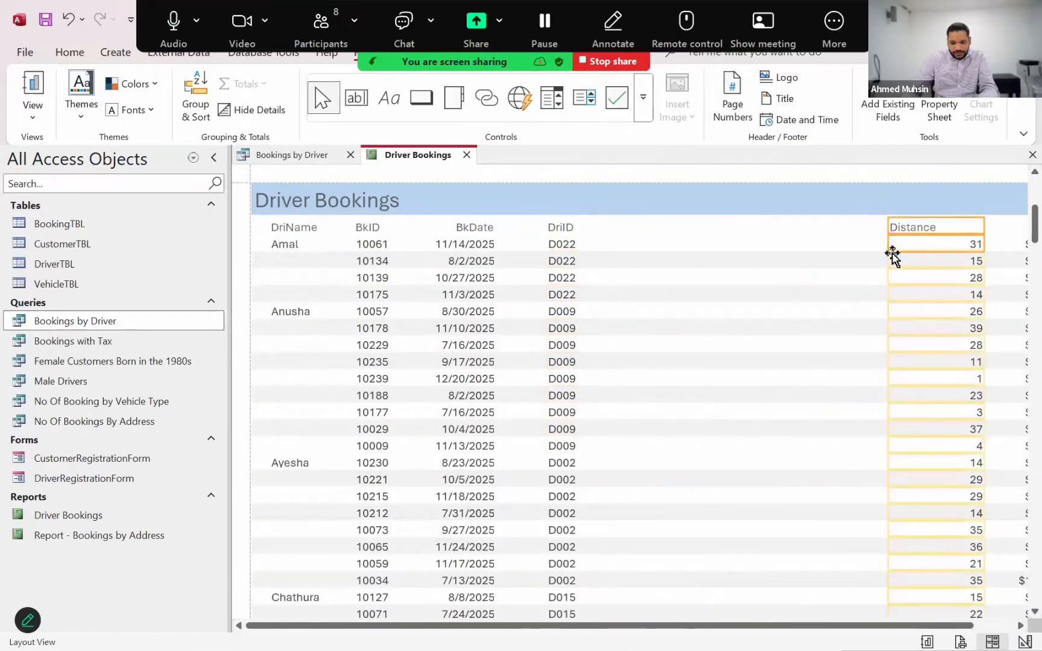
{"action": "left_click_drag", "start_coordinate": [888, 241], "coordinate": [916, 243]}
{"action": "key", "text": "Left"}
{"action": "key", "text": "Left"}
{"action": "key", "text": "Left"}
{"action": "key", "text": "Left"}
{"action": "key", "text": "Left"}
{"action": "key", "text": "Left"}
{"action": "key", "text": "Left"}
{"action": "key", "text": "Left"}
{"action": "key", "text": "Left"}
{"action": "key", "text": "Left"}
{"action": "key", "text": "Left"}
{"action": "key", "text": "Left"}
{"action": "key", "text": "Left"}
{"action": "key", "text": "Left"}
{"action": "key", "text": "Left"}
{"action": "key", "text": "Left"}
{"action": "key", "text": "Left"}
{"action": "key", "text": "Left"}
{"action": "key", "text": "Left"}
{"action": "key", "text": "Left"}
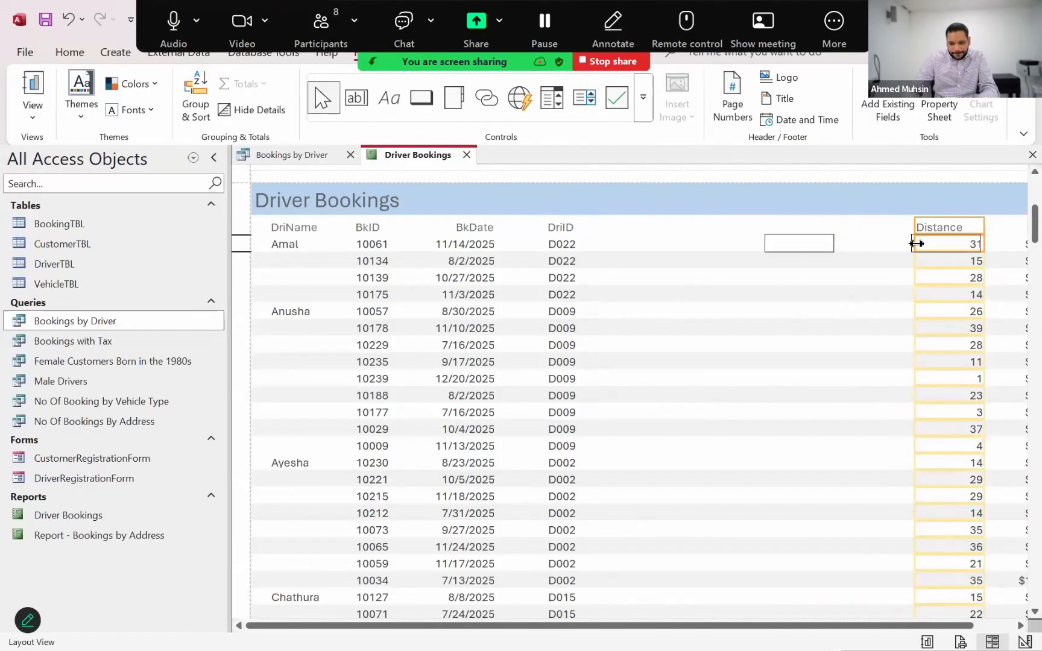
{"action": "key", "text": "Left"}
{"action": "key", "text": "Left"}
{"action": "key", "text": "Left"}
{"action": "key", "text": "Left"}
{"action": "key", "text": "Left"}
{"action": "key", "text": "Left"}
{"action": "key", "text": "Left"}
{"action": "key", "text": "Left"}
{"action": "key", "text": "Left"}
{"action": "key", "text": "Left"}
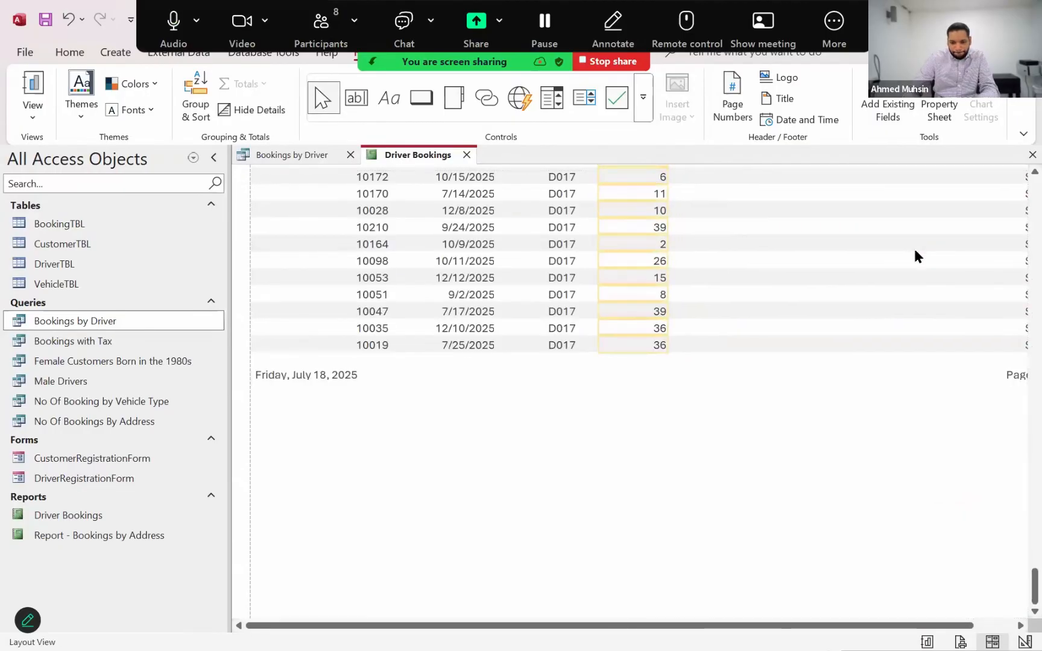
{"action": "scroll", "coordinate": [915, 250], "scroll_direction": "up", "scroll_amount": 10}
{"action": "scroll", "coordinate": [915, 250], "scroll_direction": "up", "scroll_amount": 15}
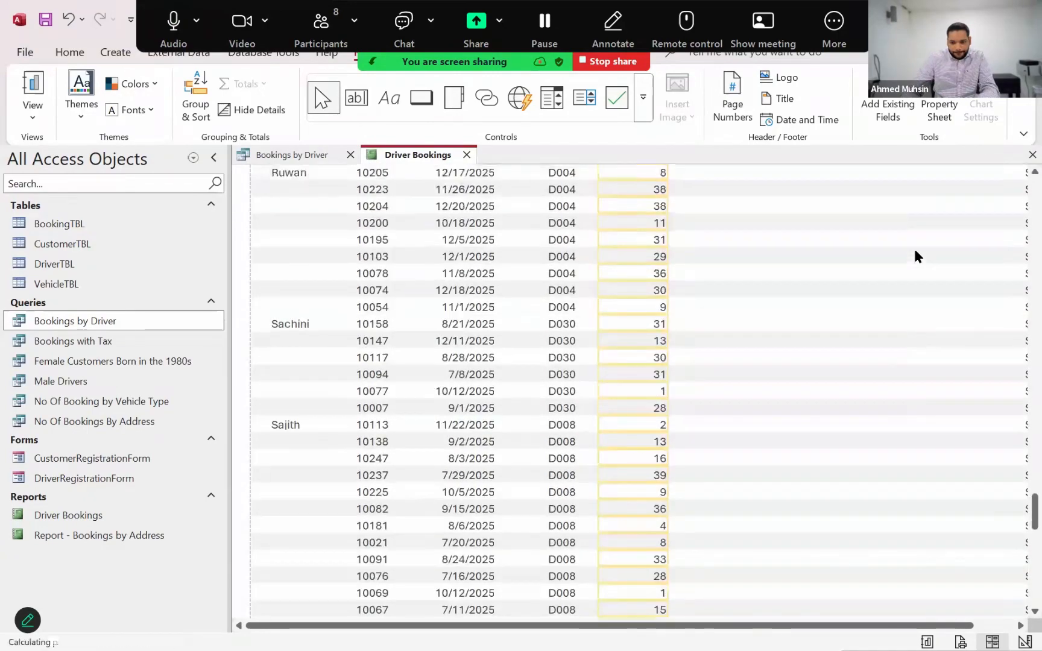
{"action": "scroll", "coordinate": [915, 250], "scroll_direction": "up", "scroll_amount": 15}
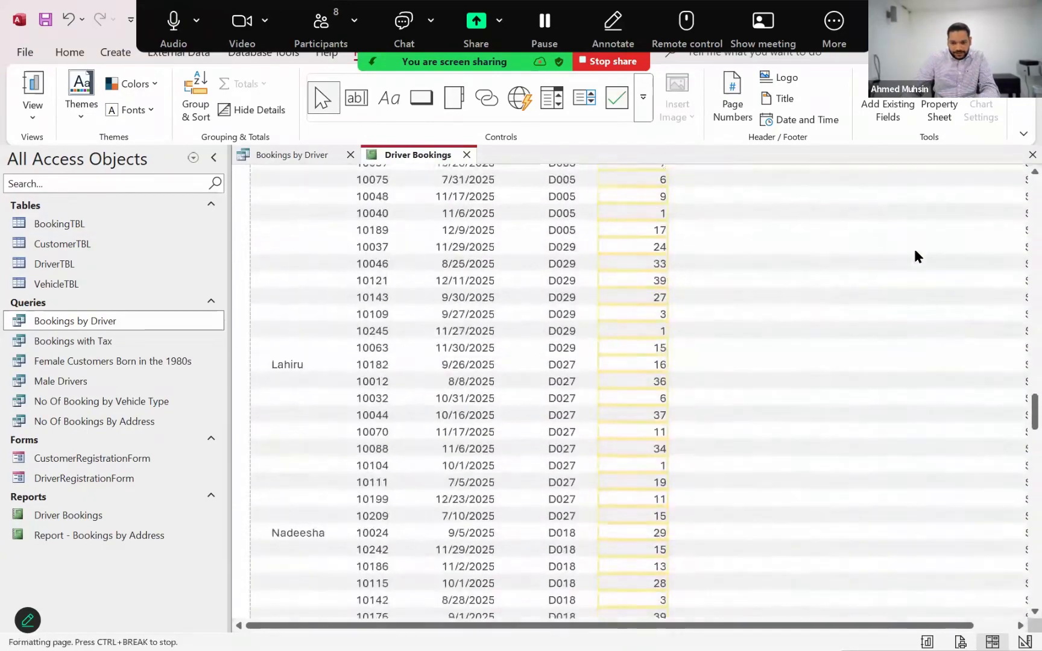
{"action": "scroll", "coordinate": [915, 251], "scroll_direction": "up", "scroll_amount": 12}
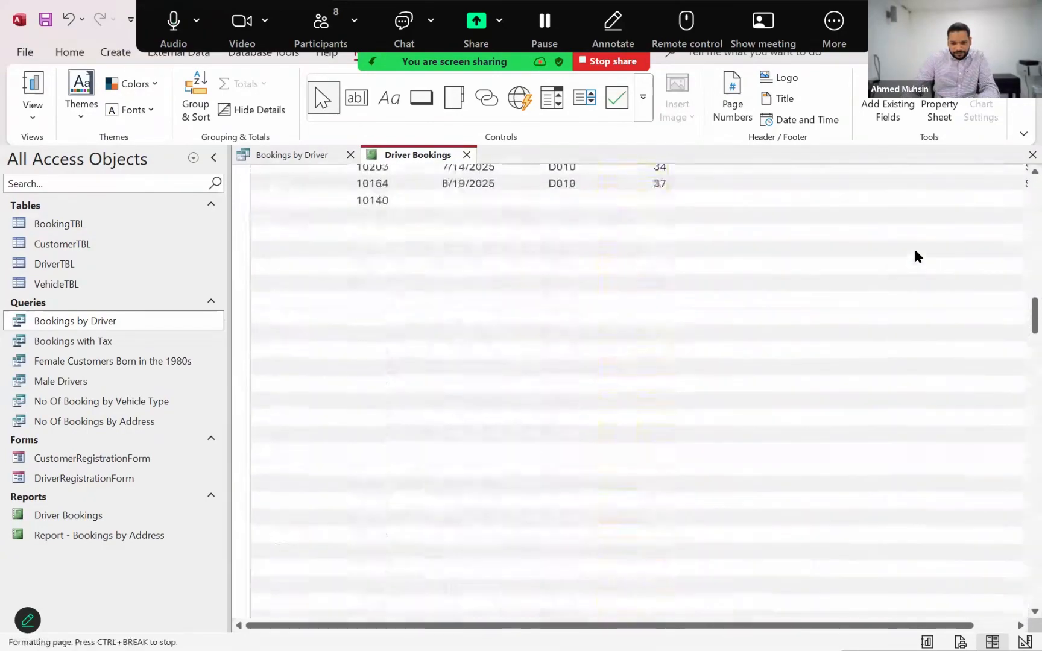
Move the Amount heading and its data column beside the Distance column, leaving only a small gap between them
{"action": "left_click", "coordinate": [1019, 626]}
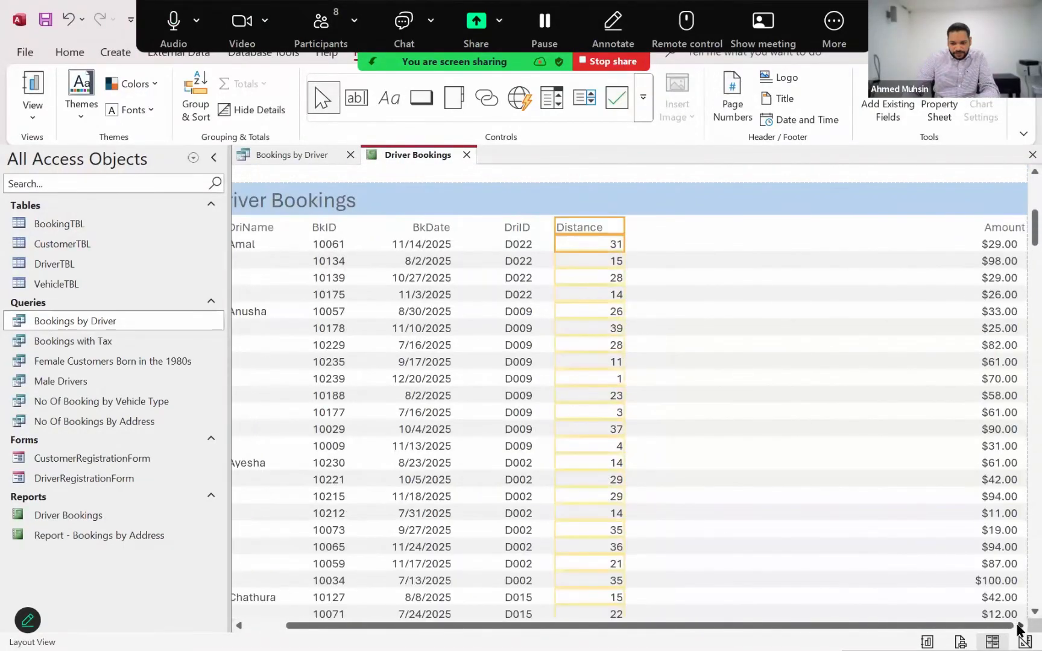
{"action": "left_click", "coordinate": [1000, 229]}
{"action": "left_click", "coordinate": [998, 248]}
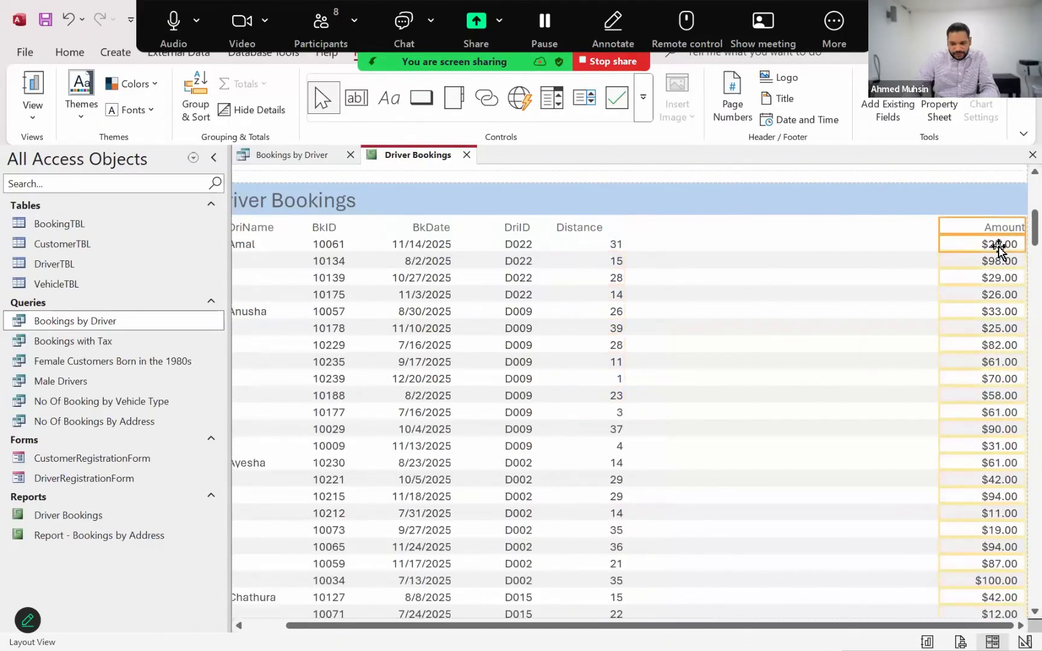
{"action": "key", "text": "Left"}
{"action": "key", "text": "Left"}
{"action": "key", "text": "Left"}
{"action": "key", "text": "Left"}
{"action": "key", "text": "Left"}
{"action": "key", "text": "Left"}
{"action": "key", "text": "Left"}
{"action": "key", "text": "Left"}
{"action": "key", "text": "Left"}
{"action": "key", "text": "Left"}
{"action": "key", "text": "Left"}
{"action": "key", "text": "Left"}
{"action": "key", "text": "Left"}
{"action": "key", "text": "Left"}
{"action": "key", "text": "Left"}
{"action": "key", "text": "Left"}
{"action": "key", "text": "Left"}
{"action": "key", "text": "Left"}
{"action": "key", "text": "Left"}
{"action": "key", "text": "Left"}
{"action": "key", "text": "Left"}
{"action": "key", "text": "Left"}
{"action": "key", "text": "Left"}
{"action": "key", "text": "Left"}
{"action": "key", "text": "Left"}
{"action": "key", "text": "Left"}
{"action": "key", "text": "Left"}
{"action": "key", "text": "Left"}
{"action": "key", "text": "Left"}
{"action": "key", "text": "Left"}
{"action": "key", "text": "Left"}
{"action": "key", "text": "Left"}
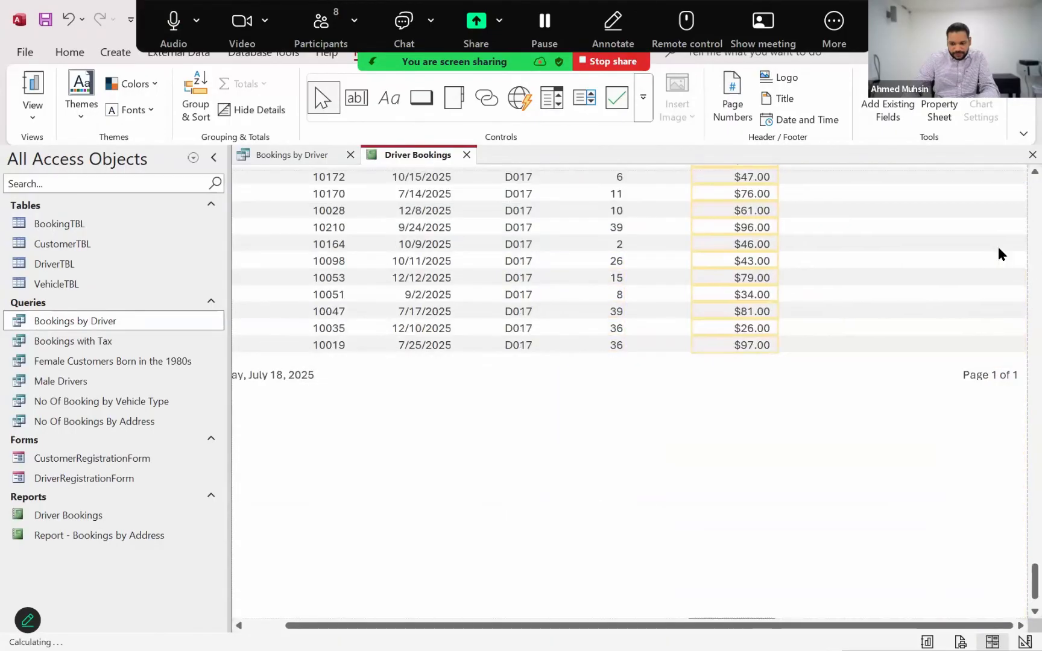
{"action": "key", "text": "Left"}
{"action": "key", "text": "Left"}
{"action": "key", "text": "Left"}
{"action": "key", "text": "Left"}
{"action": "key", "text": "Left"}
{"action": "key", "text": "Left"}
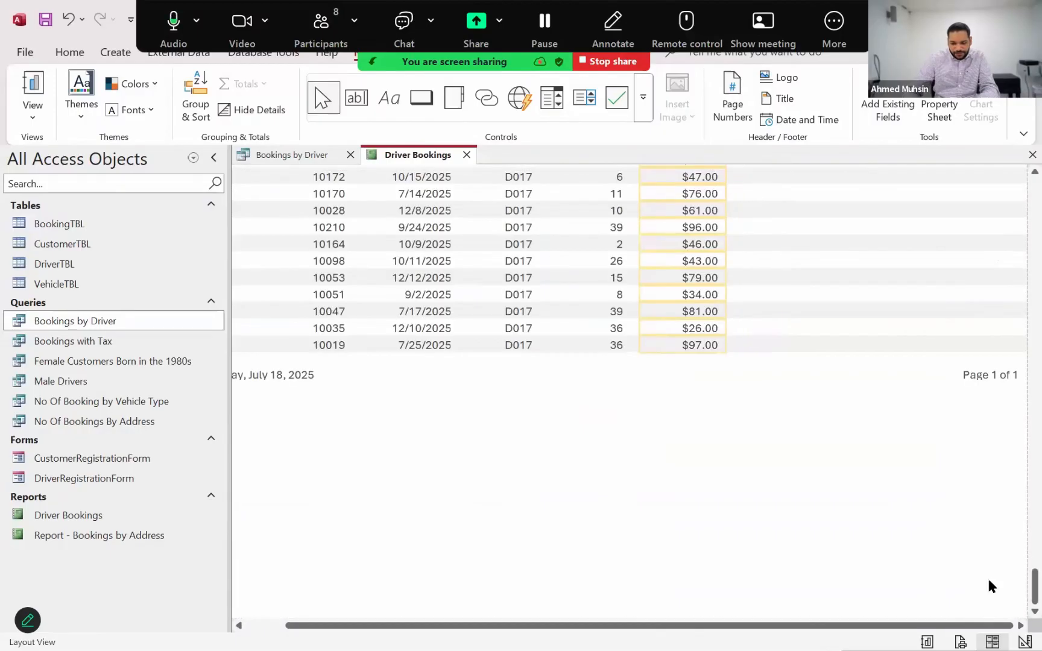
{"action": "scroll", "coordinate": [893, 405], "scroll_direction": "up", "scroll_amount": 15}
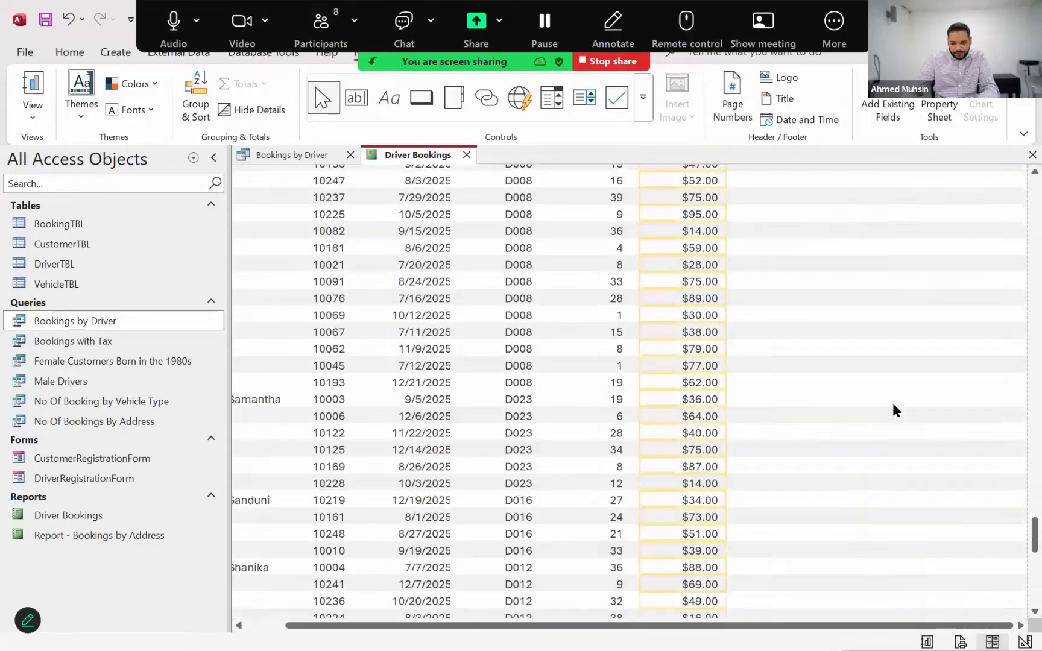
{"action": "scroll", "coordinate": [996, 395], "scroll_direction": "up", "scroll_amount": 3}
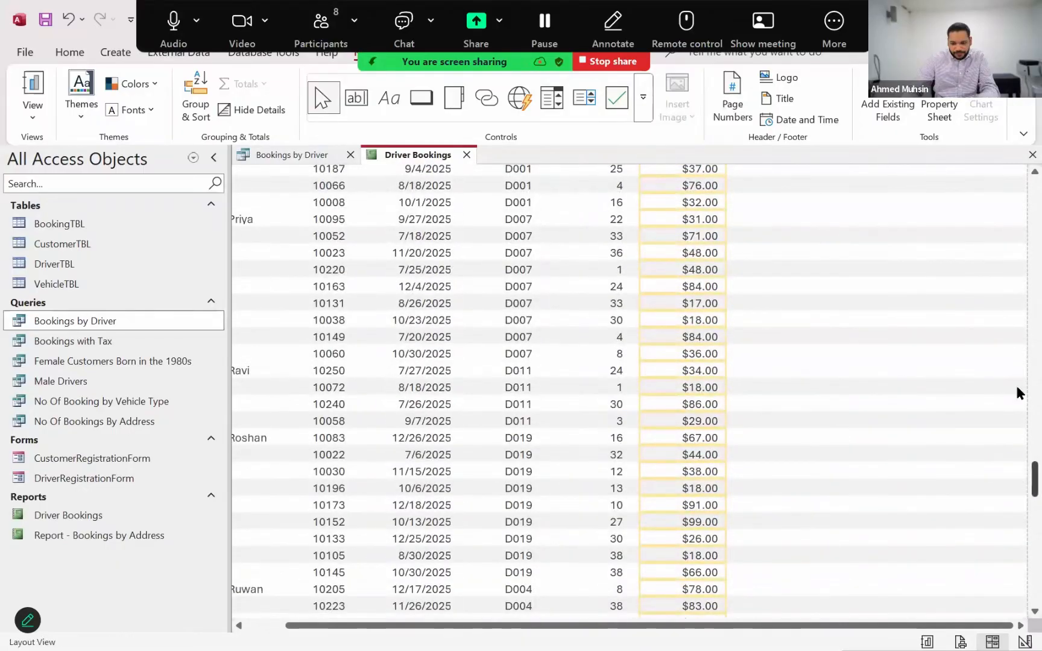
{"action": "scroll", "coordinate": [1016, 390], "scroll_direction": "up", "scroll_amount": 10}
{"action": "scroll", "coordinate": [1019, 221], "scroll_direction": "up", "scroll_amount": 10}
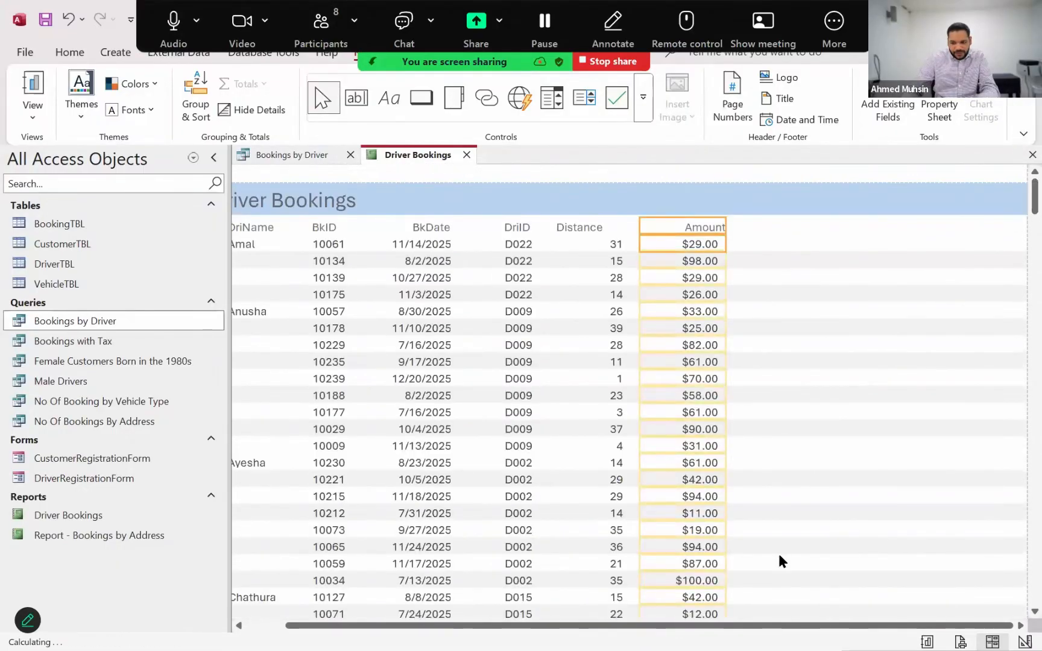
{"action": "left_click_drag", "start_coordinate": [754, 628], "coordinate": [894, 627]}
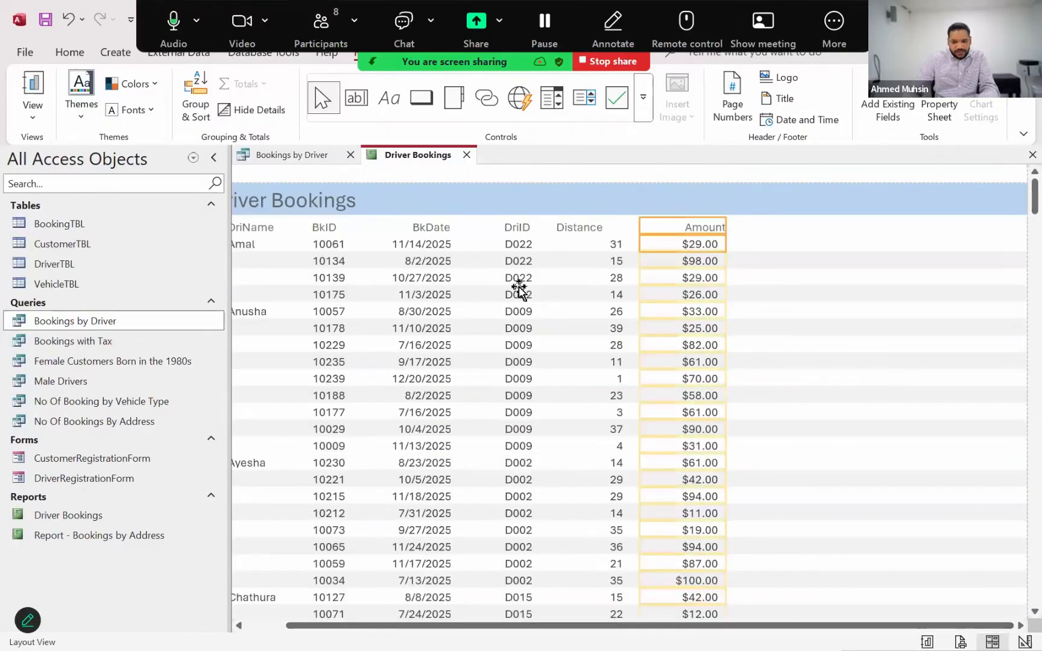
Switch the Driver Bookings report to Design View and select the very narrow control at the far right edge of the Detail section
{"action": "left_click", "coordinate": [33, 111]}
{"action": "left_click", "coordinate": [33, 246]}
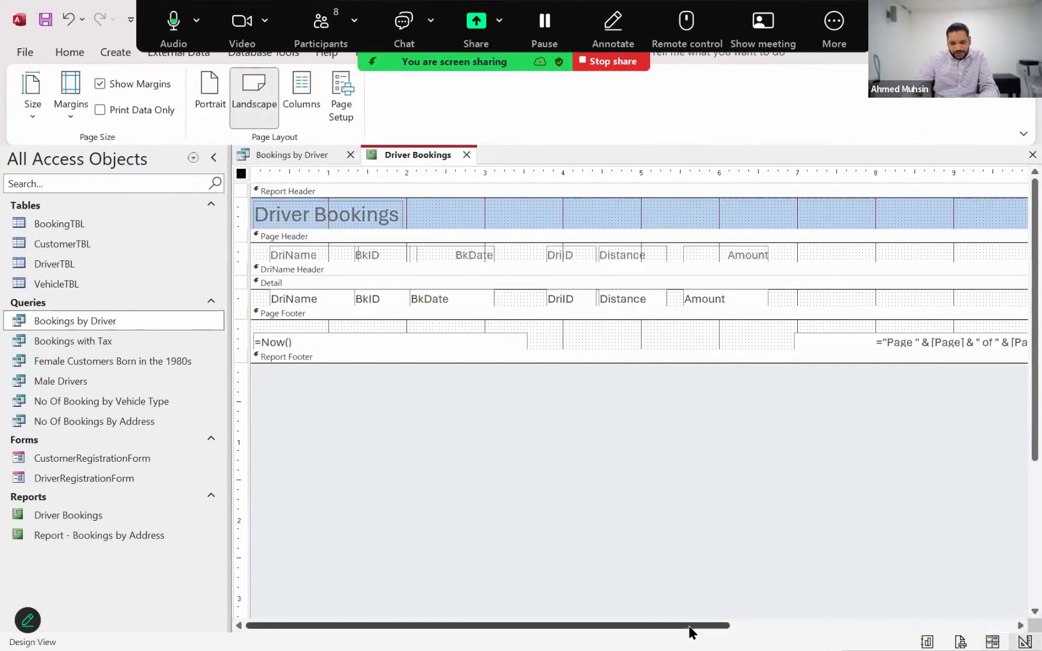
{"action": "left_click_drag", "start_coordinate": [689, 627], "coordinate": [868, 629]}
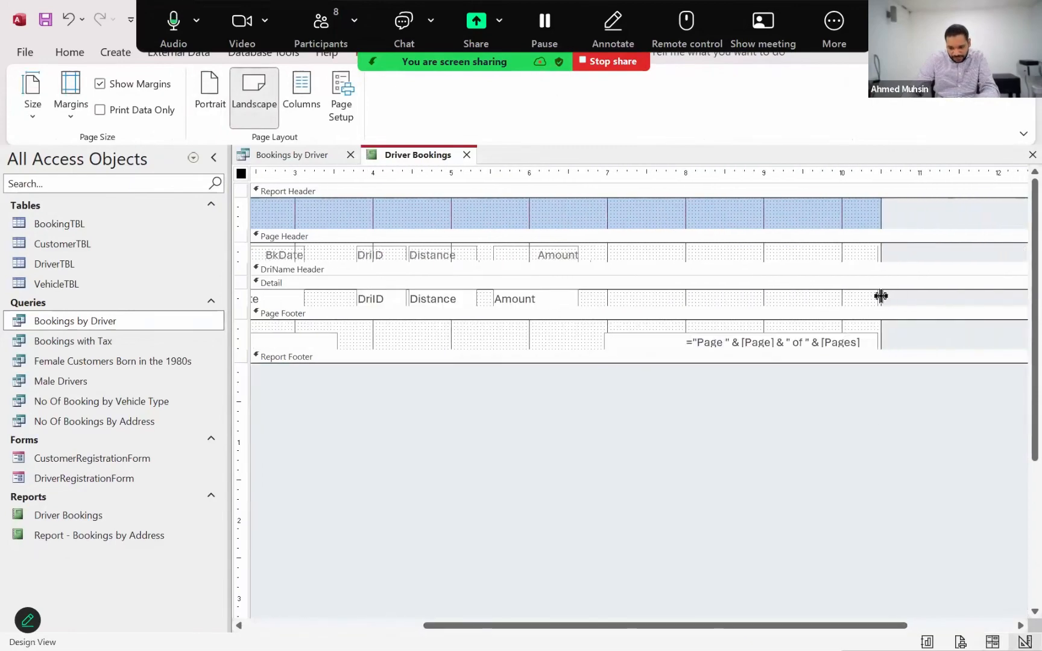
{"action": "left_click", "coordinate": [875, 299]}
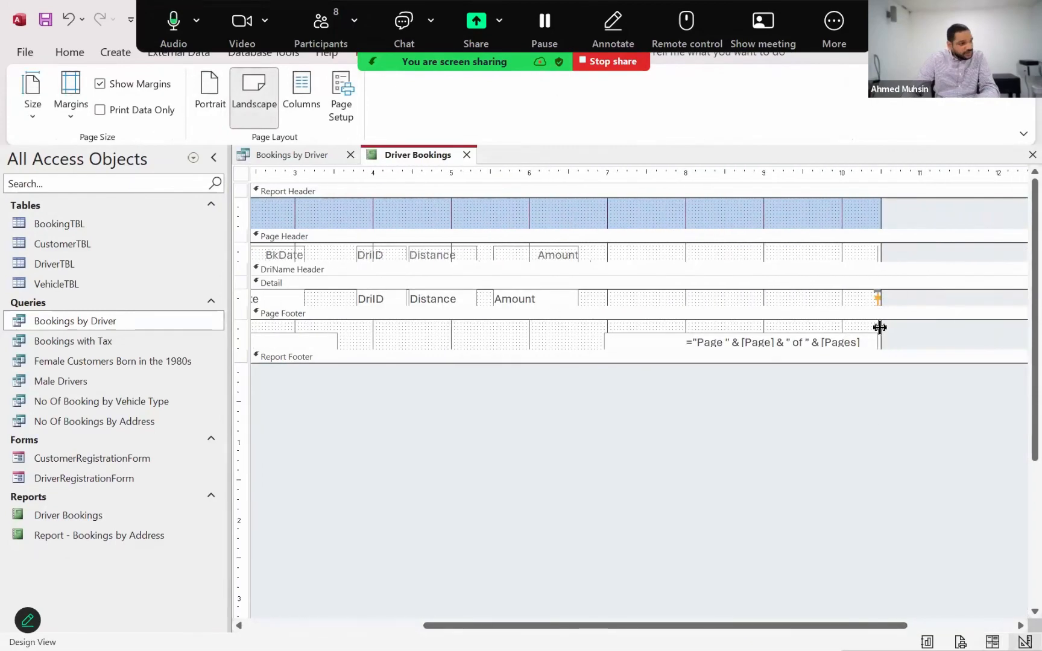
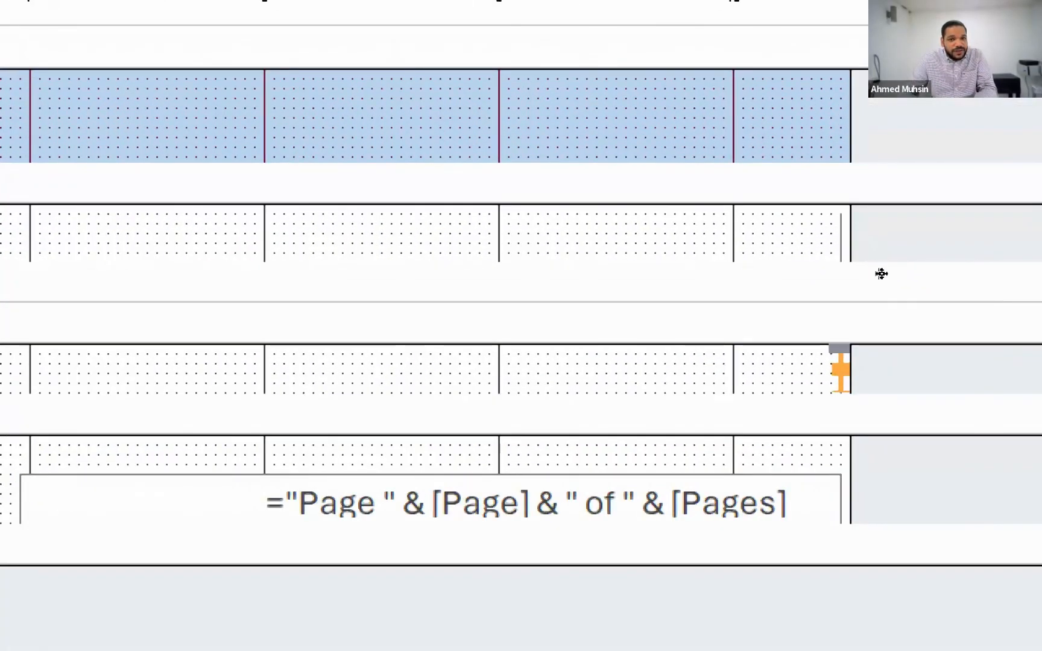
Widen the report area slightly, and stretch the collapsed Points Earned heading and data control leftward to matching widths that show their full text
{"action": "left_click_drag", "start_coordinate": [882, 254], "coordinate": [900, 271]}
{"action": "left_click", "coordinate": [878, 254]}
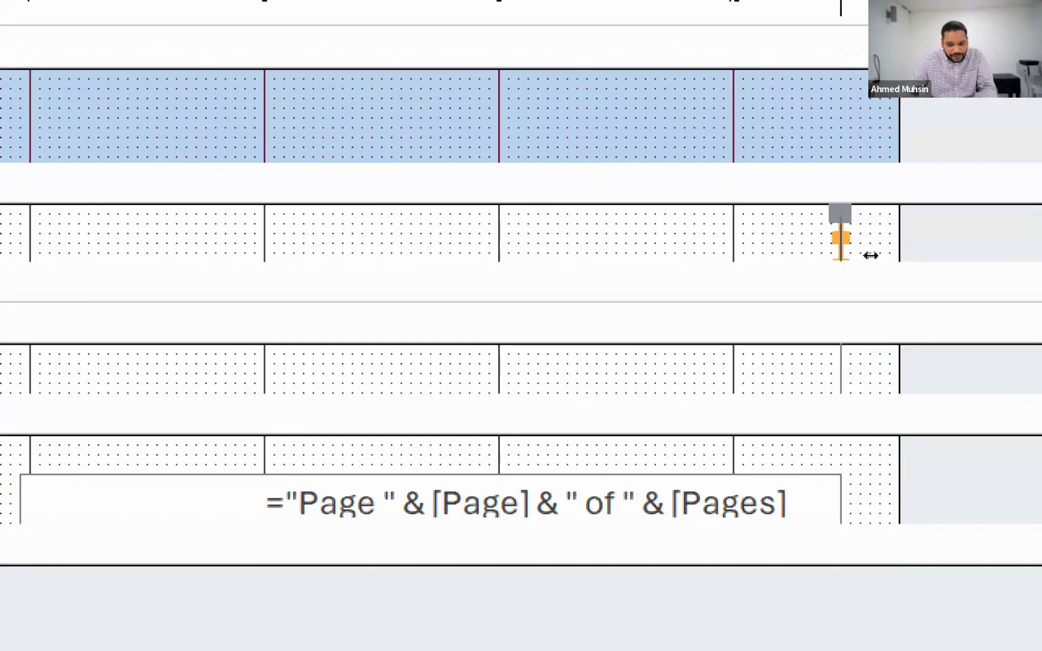
{"action": "left_click_drag", "start_coordinate": [871, 255], "coordinate": [776, 262]}
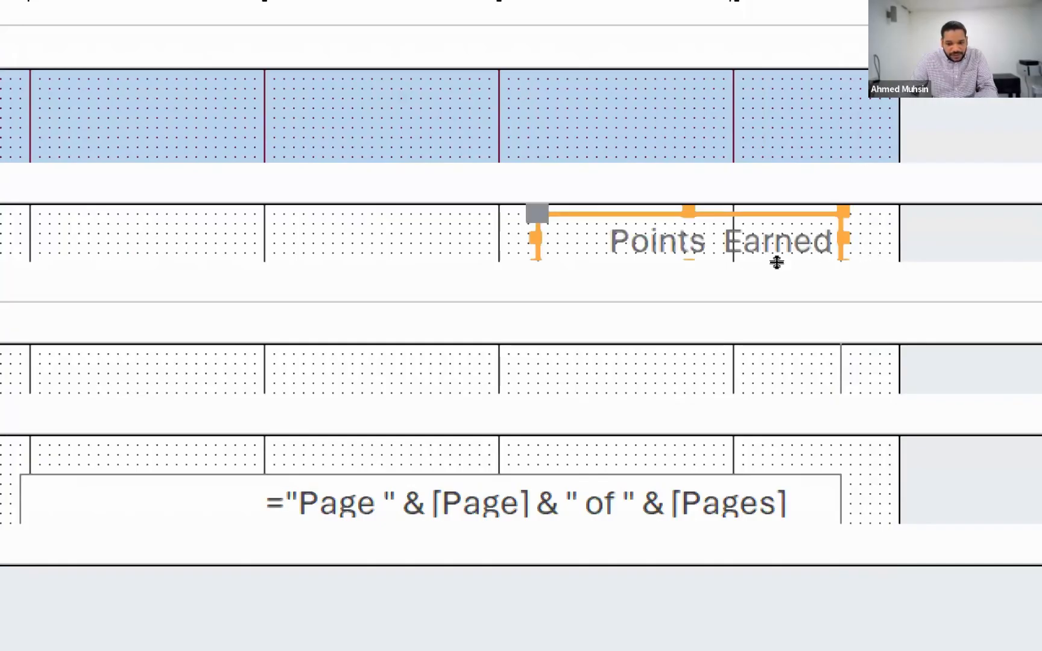
{"action": "left_click", "coordinate": [892, 301]}
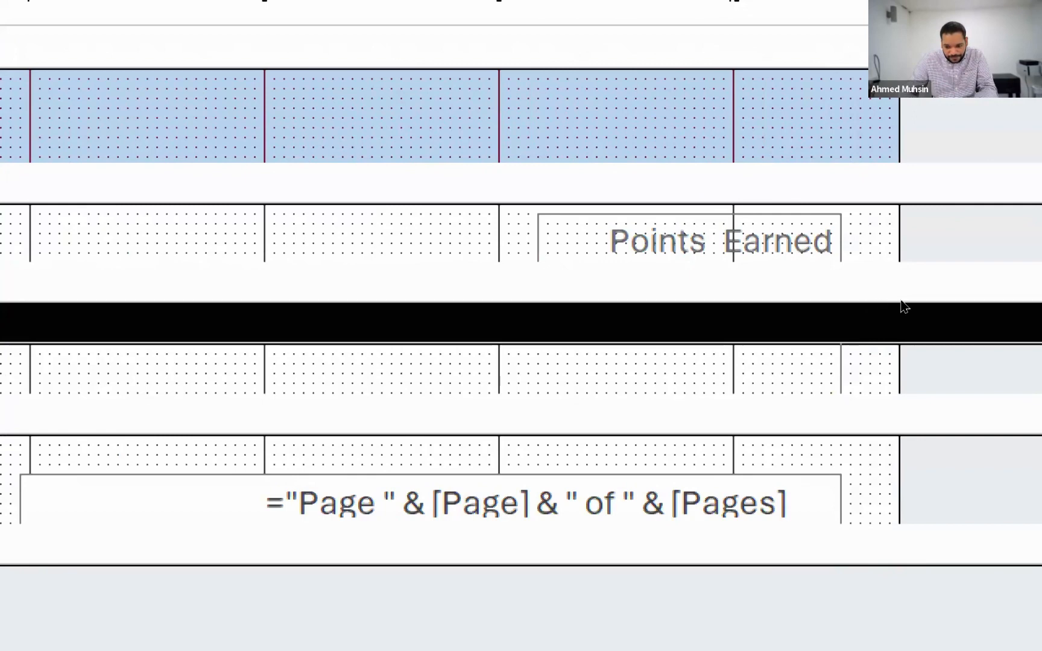
{"action": "left_click", "coordinate": [878, 299]}
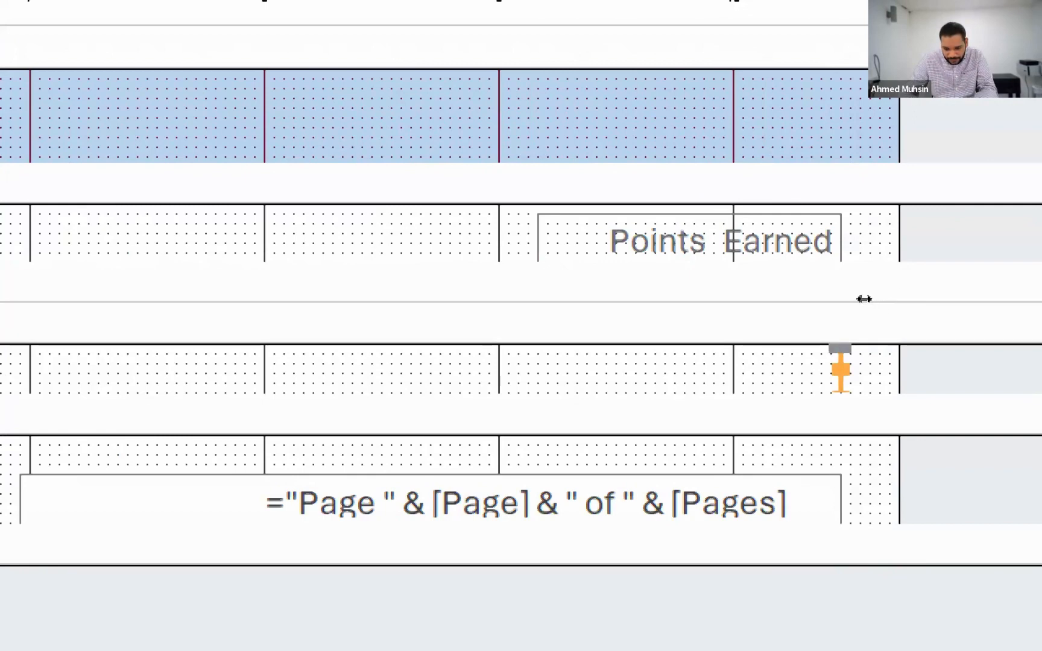
{"action": "left_click_drag", "start_coordinate": [864, 299], "coordinate": [775, 311]}
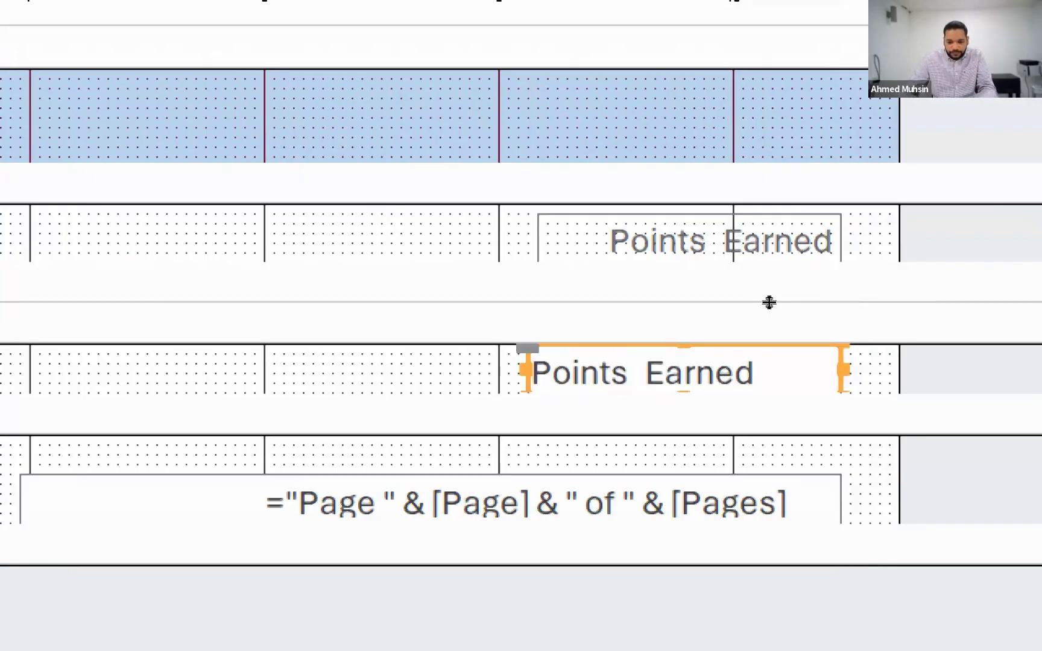
{"action": "left_click_drag", "start_coordinate": [774, 298], "coordinate": [784, 299]}
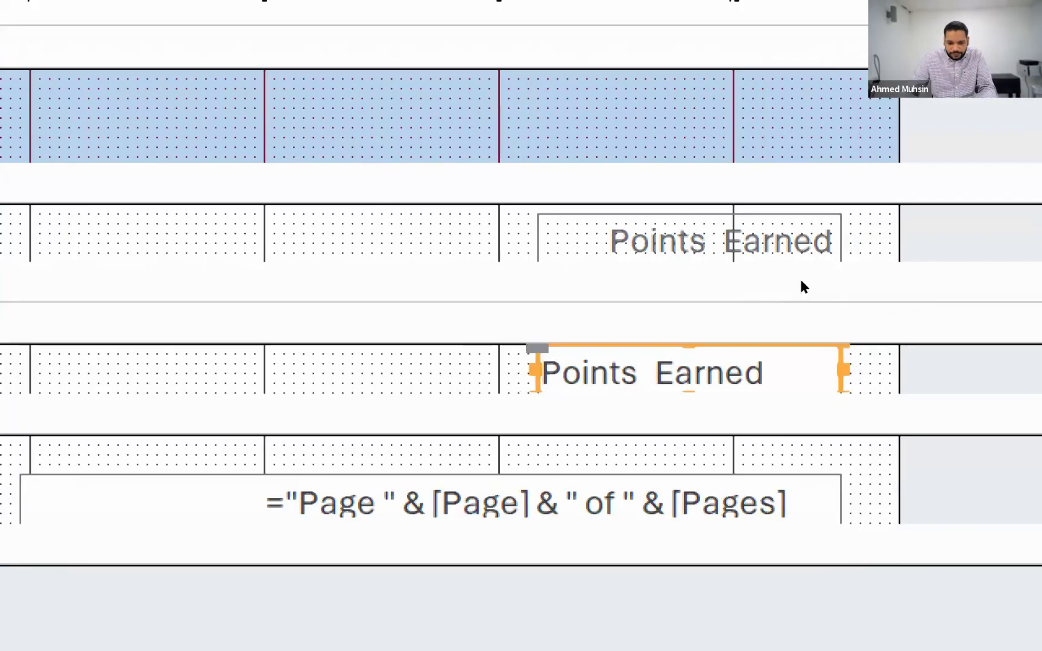
Move the Points Earned heading and its data control together beside the Amount column, leaving a small gap
{"action": "left_click", "coordinate": [821, 250]}
{"action": "left_click", "coordinate": [814, 362], "text": "shift"}
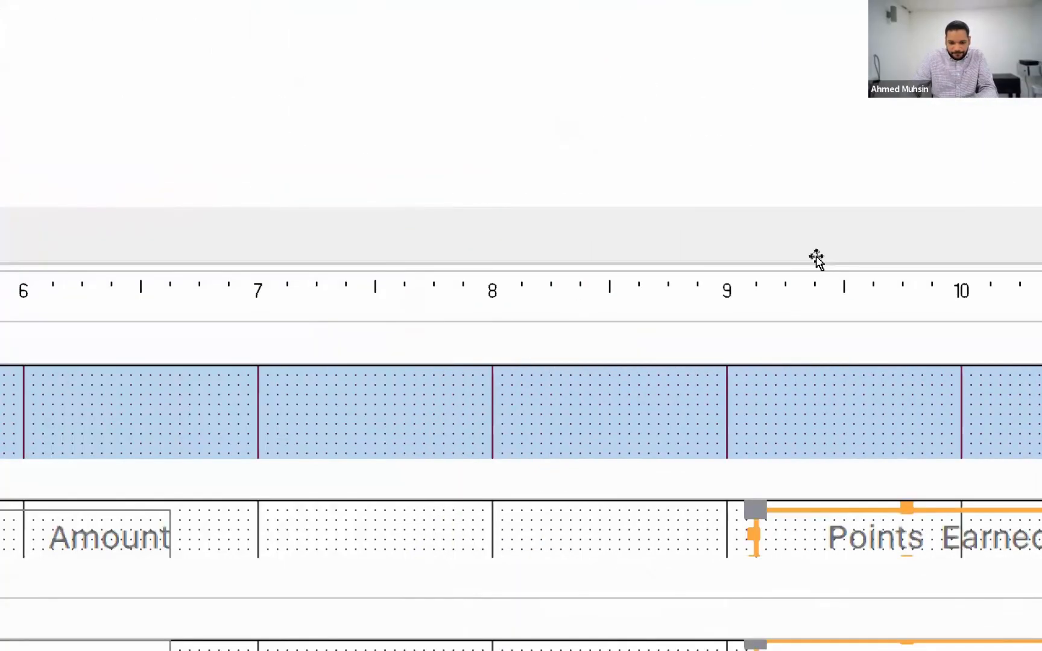
{"action": "key", "text": "super+minus"}
{"action": "key", "text": "super+minus"}
{"action": "left_click_drag", "start_coordinate": [816, 256], "coordinate": [816, 256]}
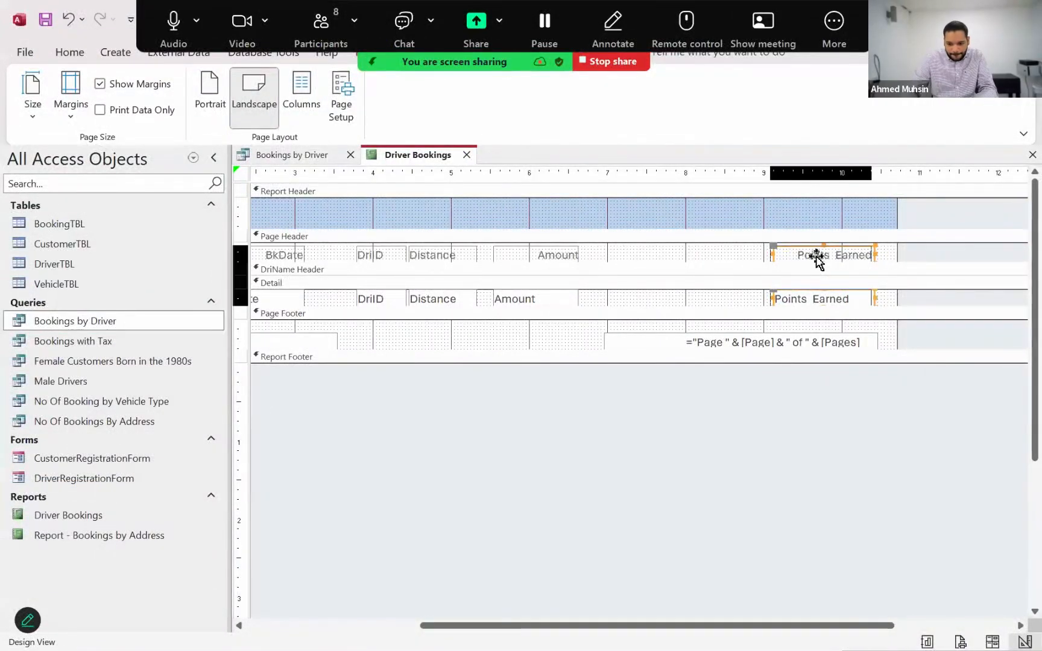
{"action": "key", "text": "Left"}
{"action": "key", "text": "Left"}
{"action": "key", "text": "Left"}
{"action": "key", "text": "Left"}
{"action": "key", "text": "Left"}
{"action": "key", "text": "Left"}
{"action": "key", "text": "Left"}
{"action": "key", "text": "Left"}
{"action": "key", "text": "Left"}
{"action": "key", "text": "Left"}
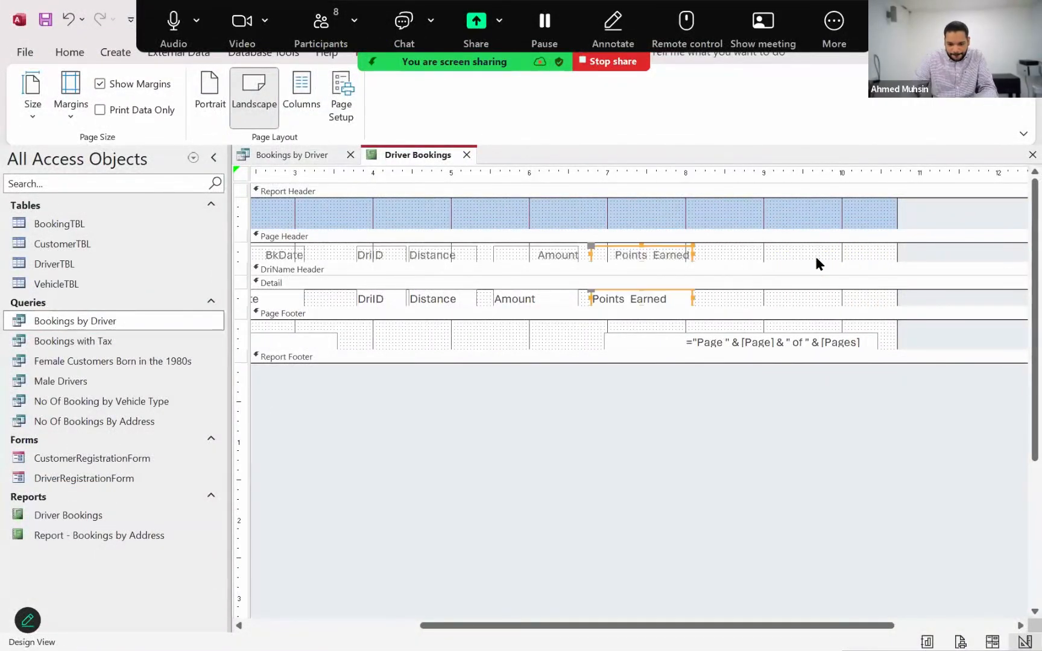
{"action": "key", "text": "Right"}
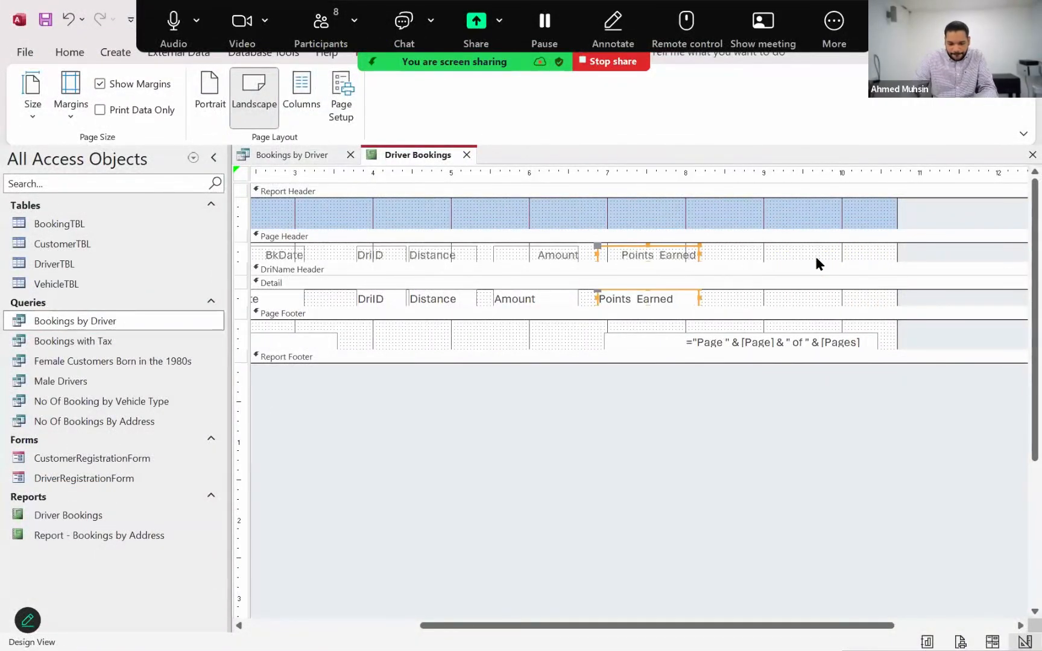
In Layout View, narrow the Points Earned heading and data column slightly, and move them closer to the Amount column
{"action": "left_click", "coordinate": [62, 58]}
{"action": "left_click", "coordinate": [25, 108]}
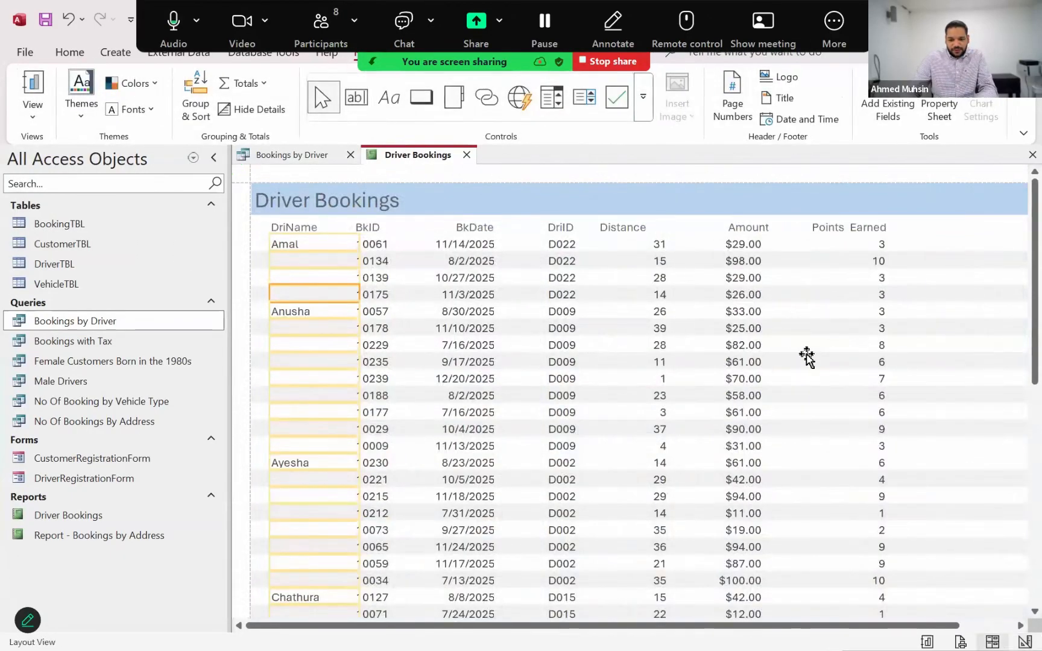
{"action": "left_click", "coordinate": [505, 365]}
{"action": "left_click", "coordinate": [875, 248]}
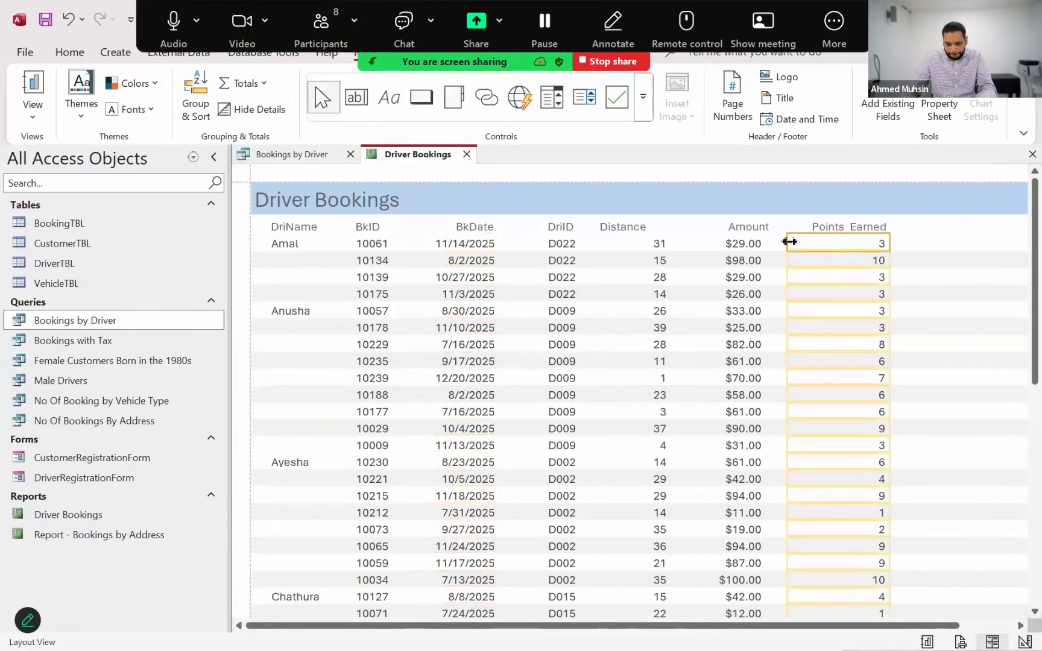
{"action": "left_click", "coordinate": [810, 229]}
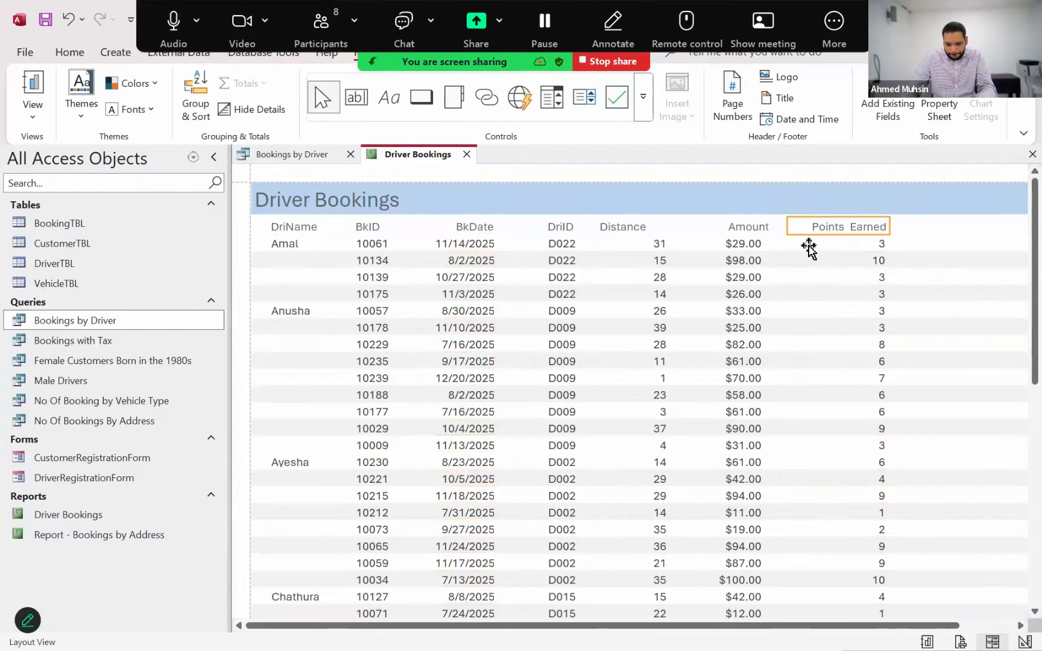
{"action": "left_click", "coordinate": [808, 248], "text": "ctrl"}
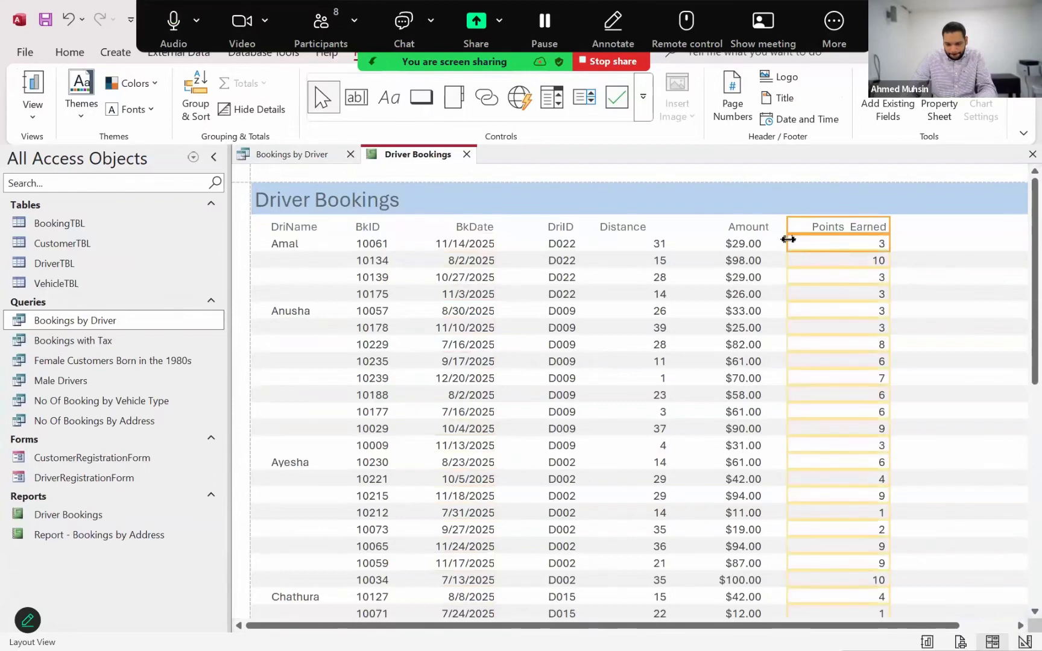
{"action": "left_click_drag", "start_coordinate": [800, 241], "coordinate": [806, 243]}
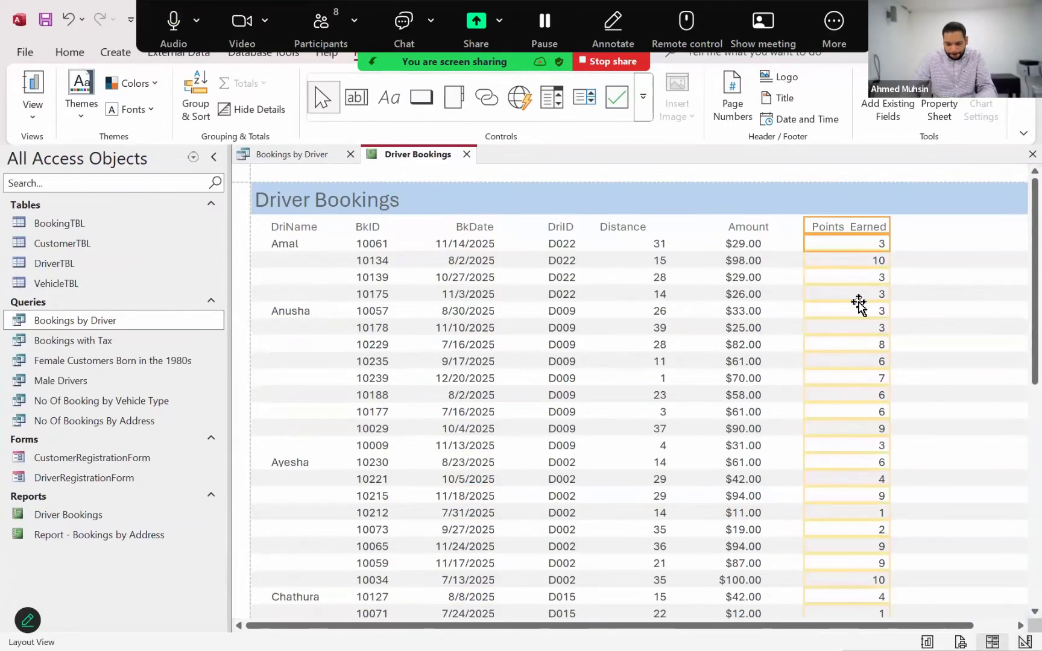
{"action": "left_click", "coordinate": [859, 305]}
Review the Driver Bookings records through to the report's end, and check the column arrangement in Design View before returning to Layout View
{"action": "scroll", "coordinate": [858, 304], "scroll_direction": "down", "scroll_amount": 20}
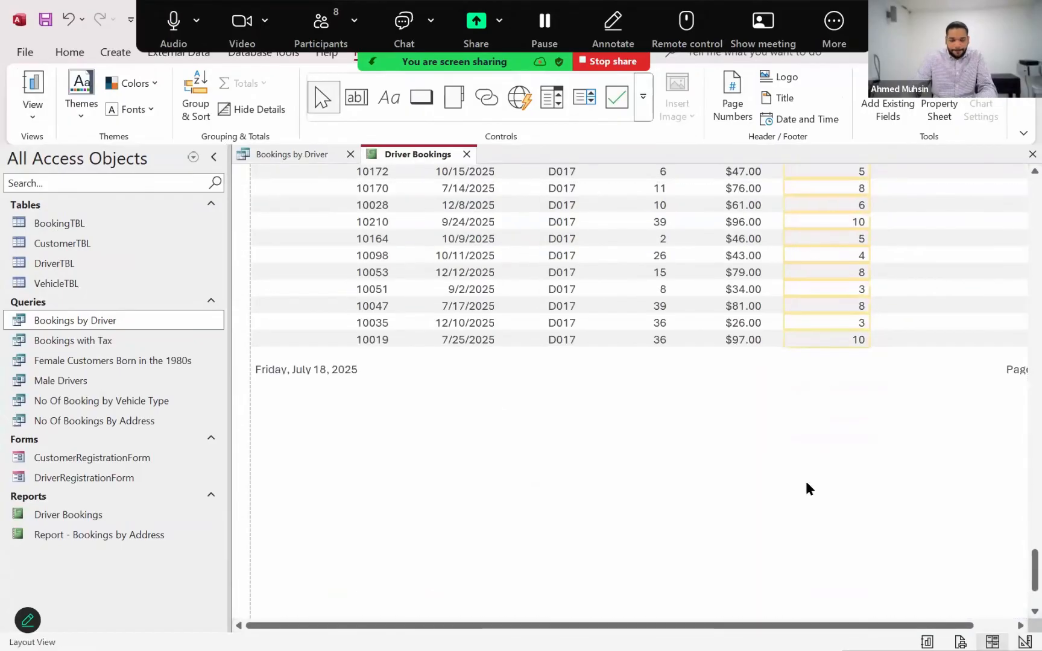
{"action": "scroll", "coordinate": [801, 505], "scroll_direction": "up", "scroll_amount": 10}
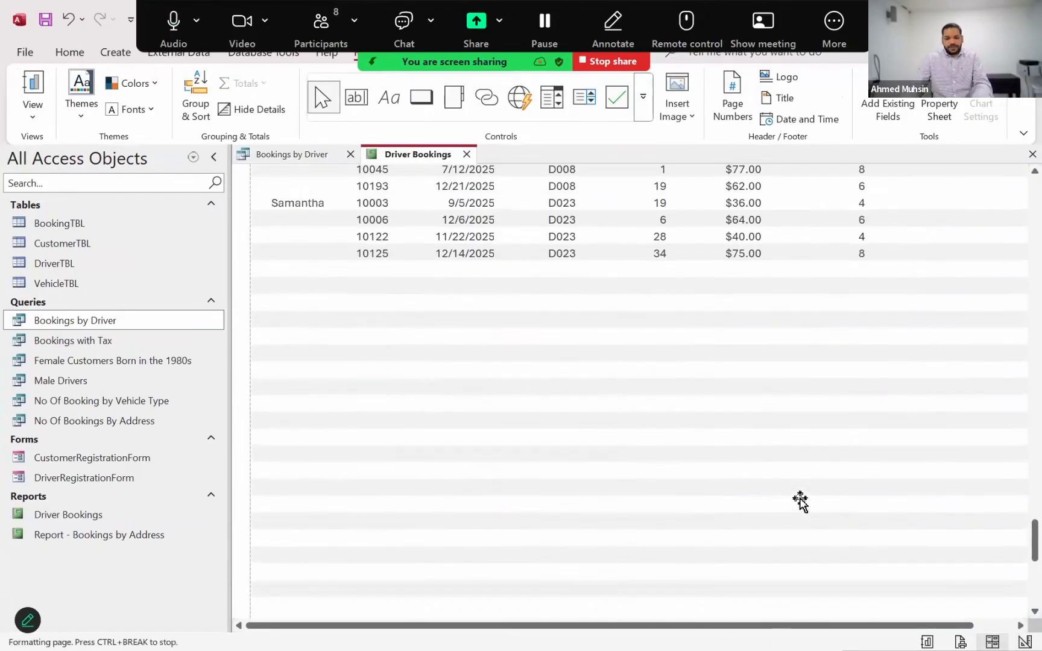
{"action": "scroll", "coordinate": [800, 500], "scroll_direction": "up", "scroll_amount": 10}
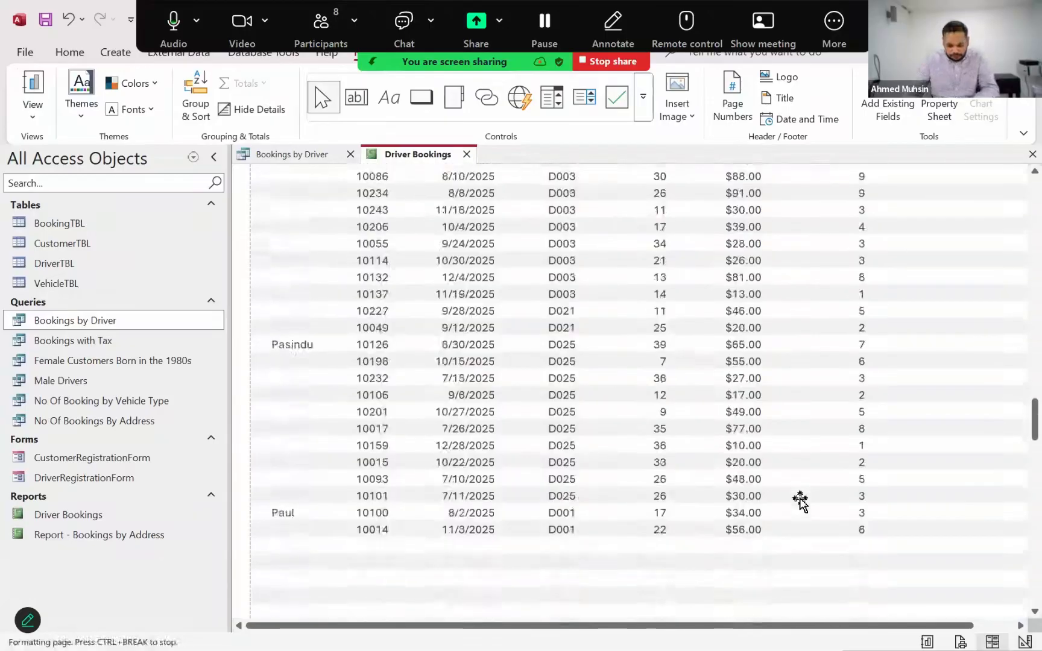
{"action": "scroll", "coordinate": [800, 500], "scroll_direction": "up", "scroll_amount": 10}
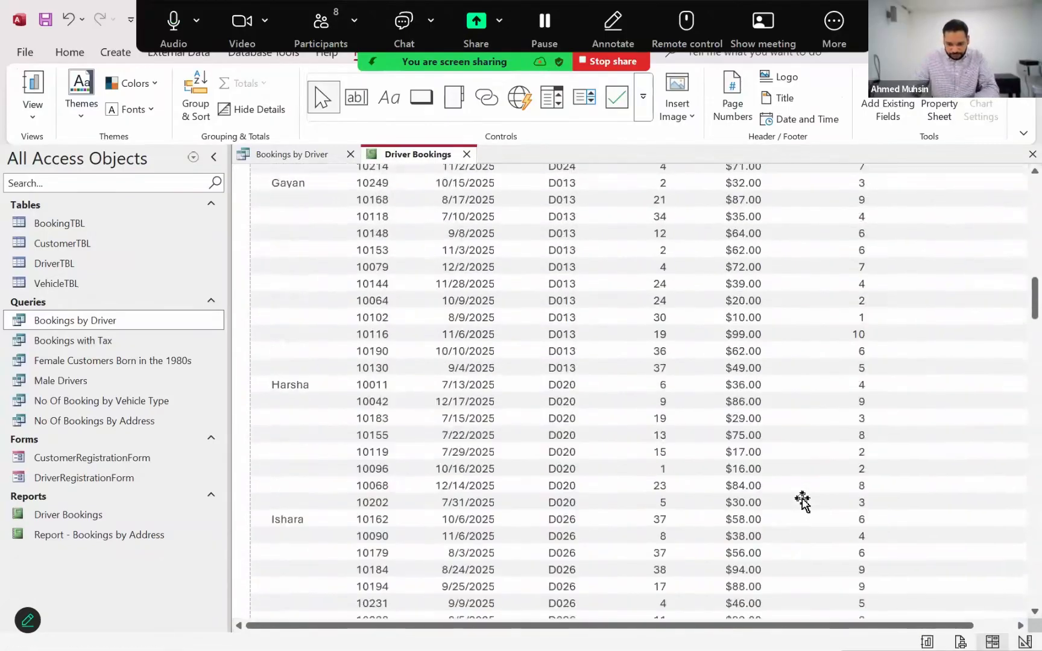
{"action": "scroll", "coordinate": [802, 501], "scroll_direction": "up", "scroll_amount": 15}
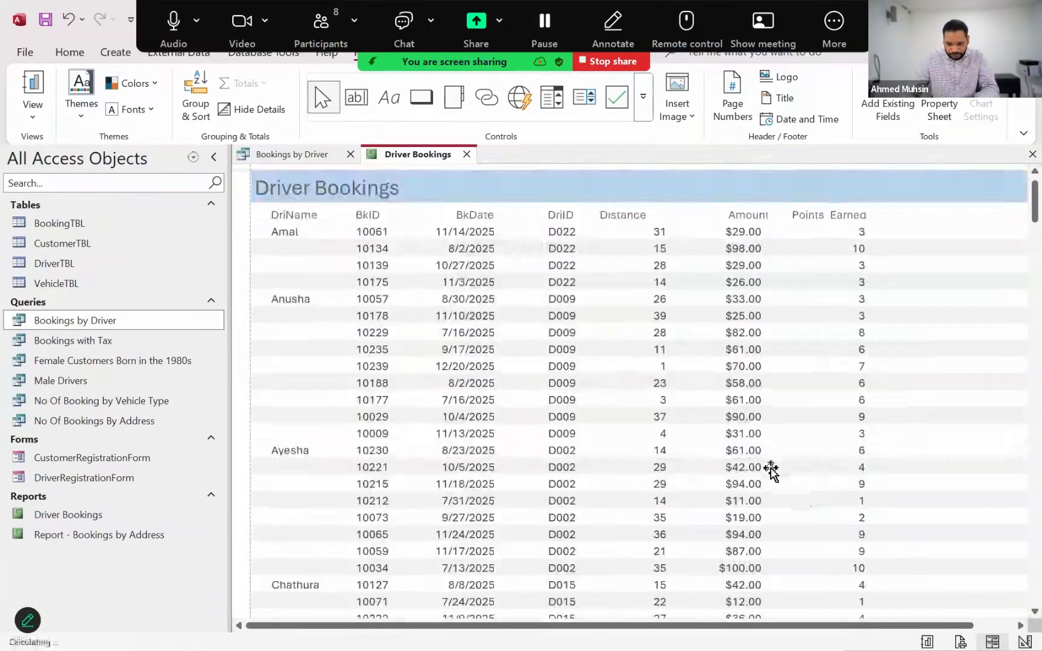
{"action": "scroll", "coordinate": [771, 470], "scroll_direction": "up", "scroll_amount": 1}
{"action": "left_click", "coordinate": [34, 111]}
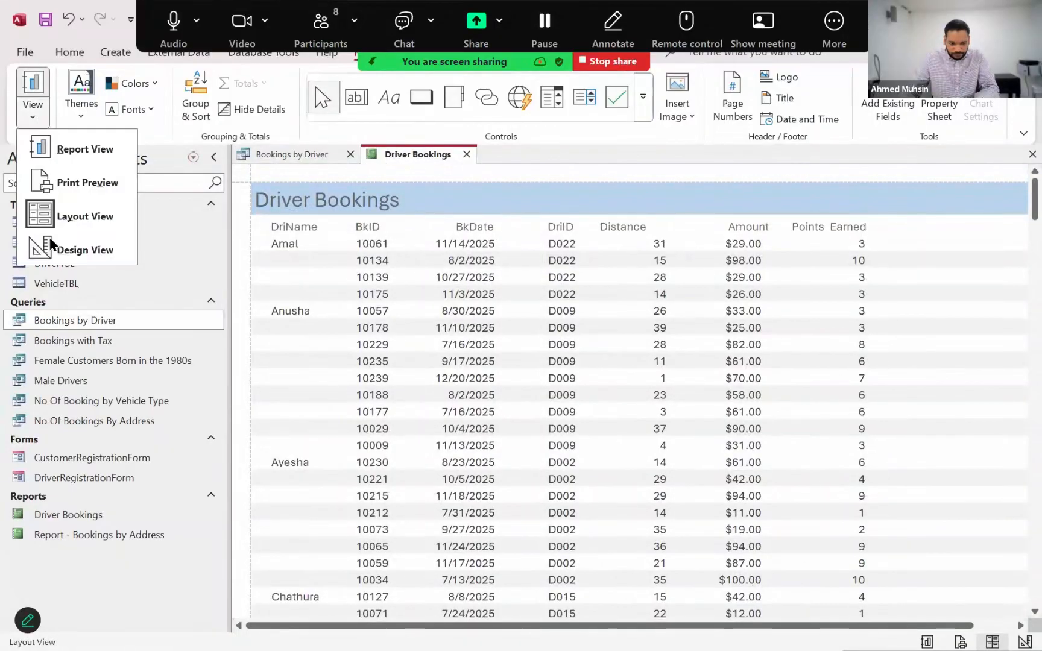
{"action": "left_click", "coordinate": [48, 238]}
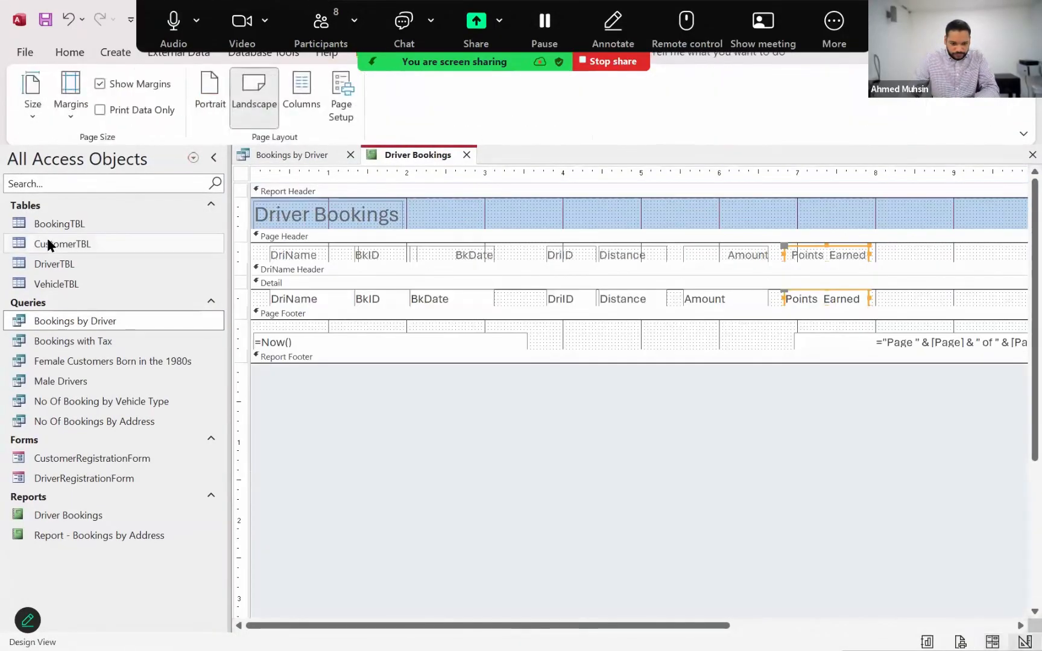
{"action": "left_click", "coordinate": [61, 53]}
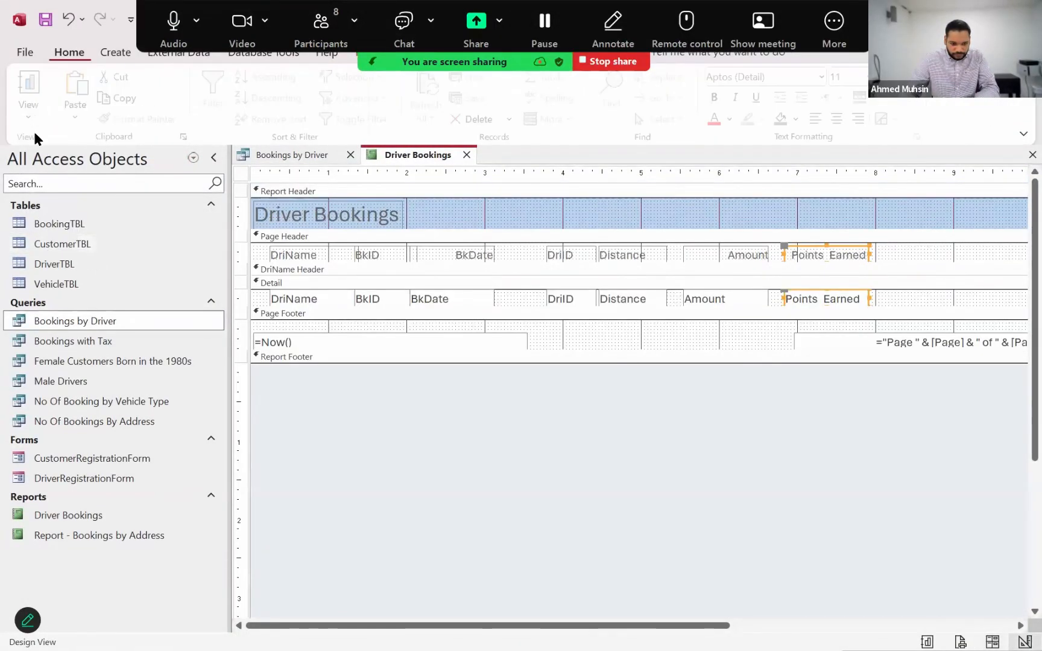
{"action": "left_click", "coordinate": [33, 117]}
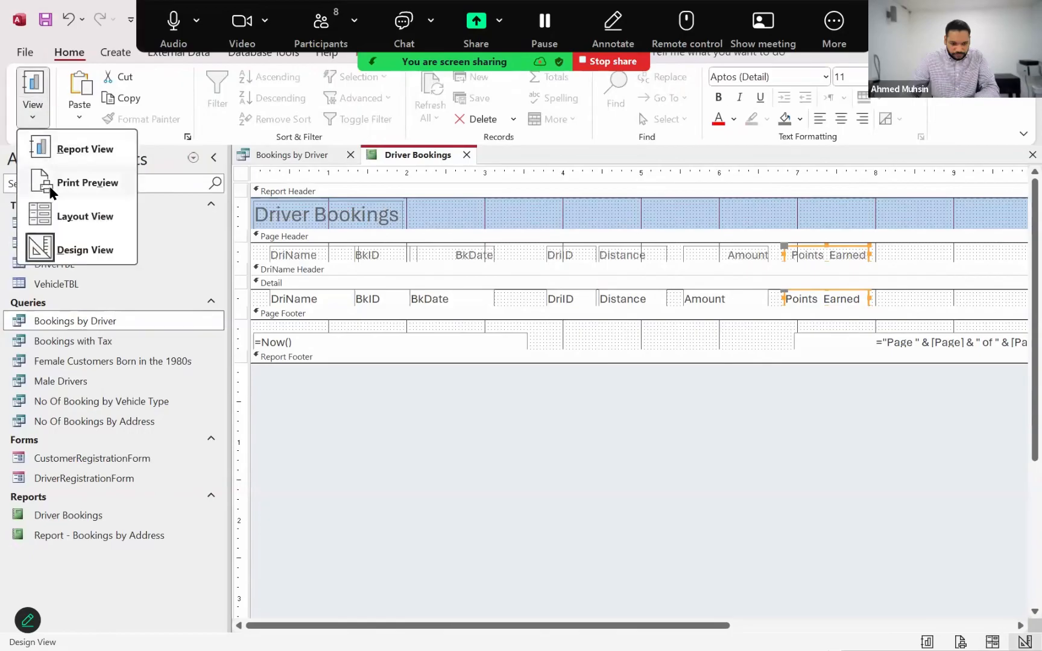
{"action": "left_click", "coordinate": [62, 215]}
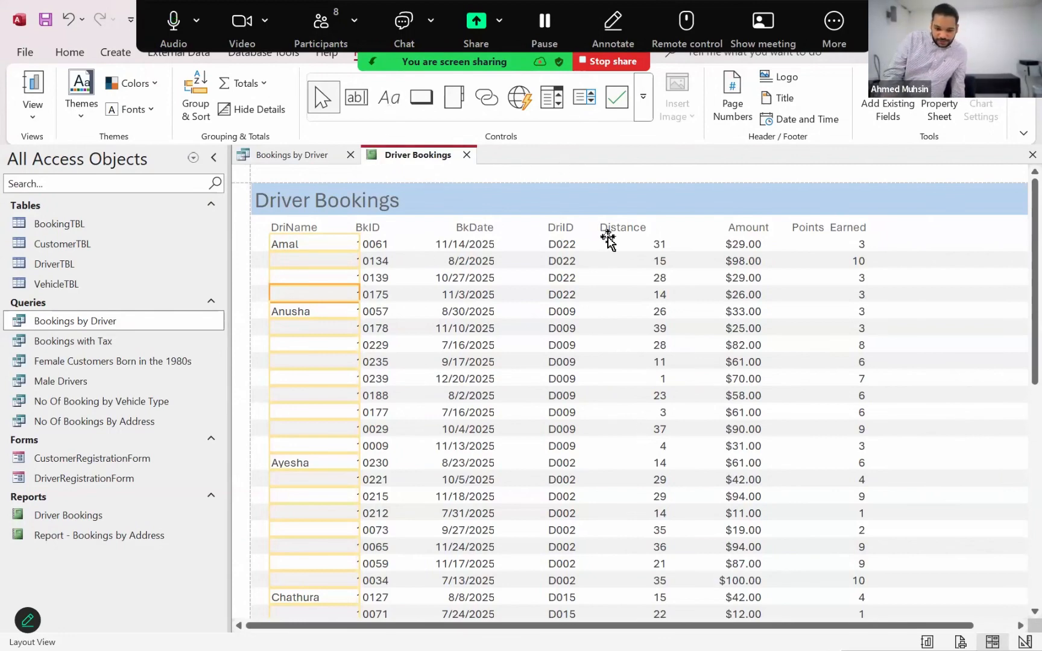
{"action": "left_click", "coordinate": [615, 241]}
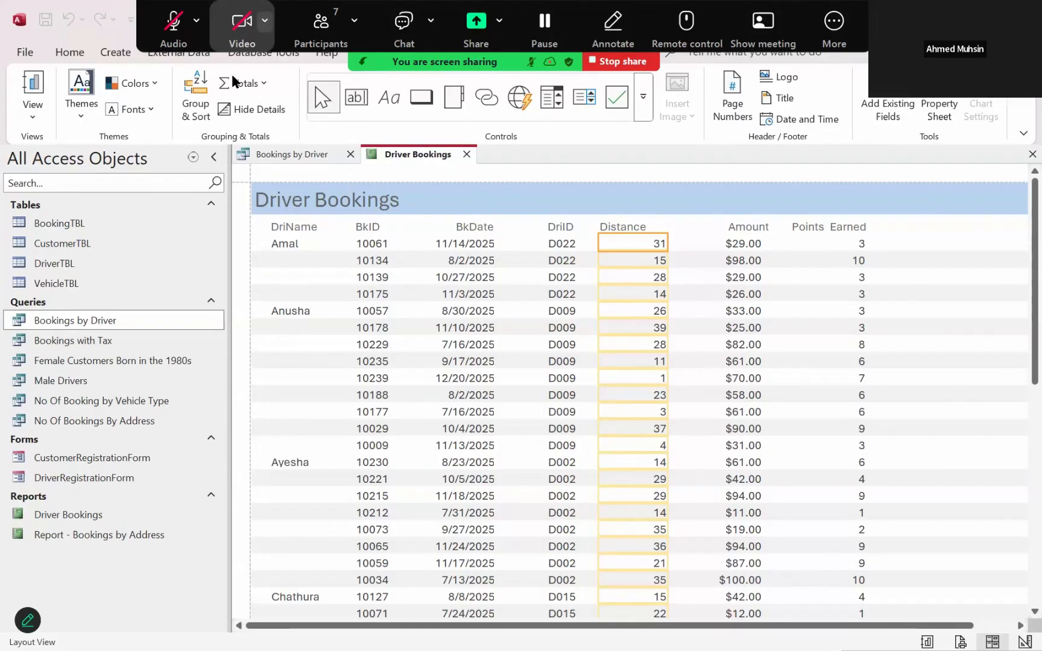
{"action": "left_click", "coordinate": [241, 27]}
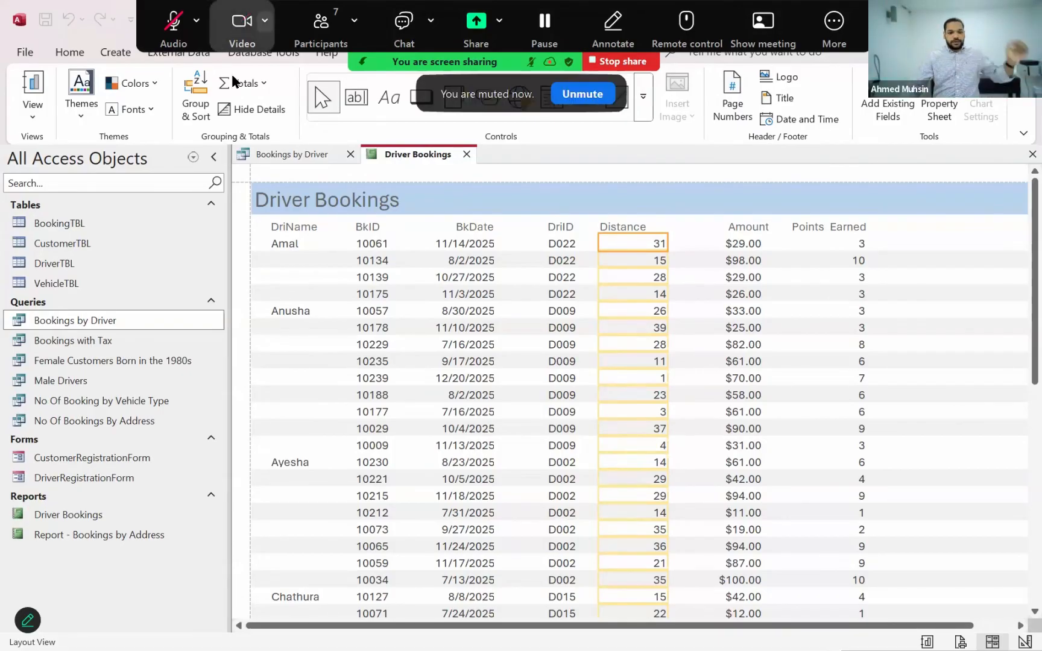
{"action": "left_click", "coordinate": [174, 28]}
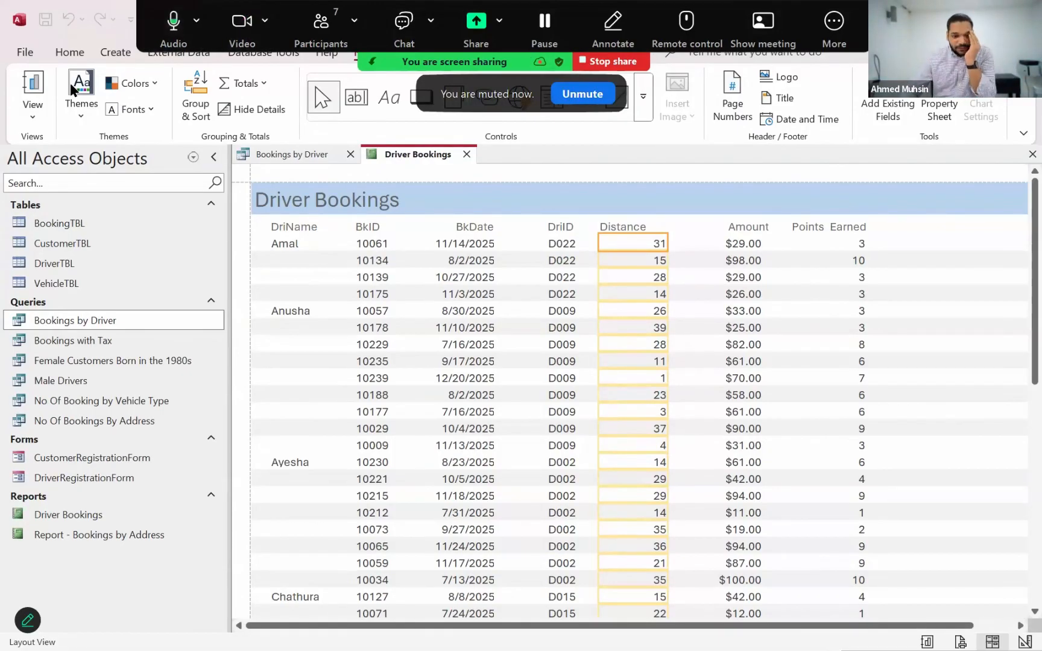
{"action": "left_click", "coordinate": [35, 116]}
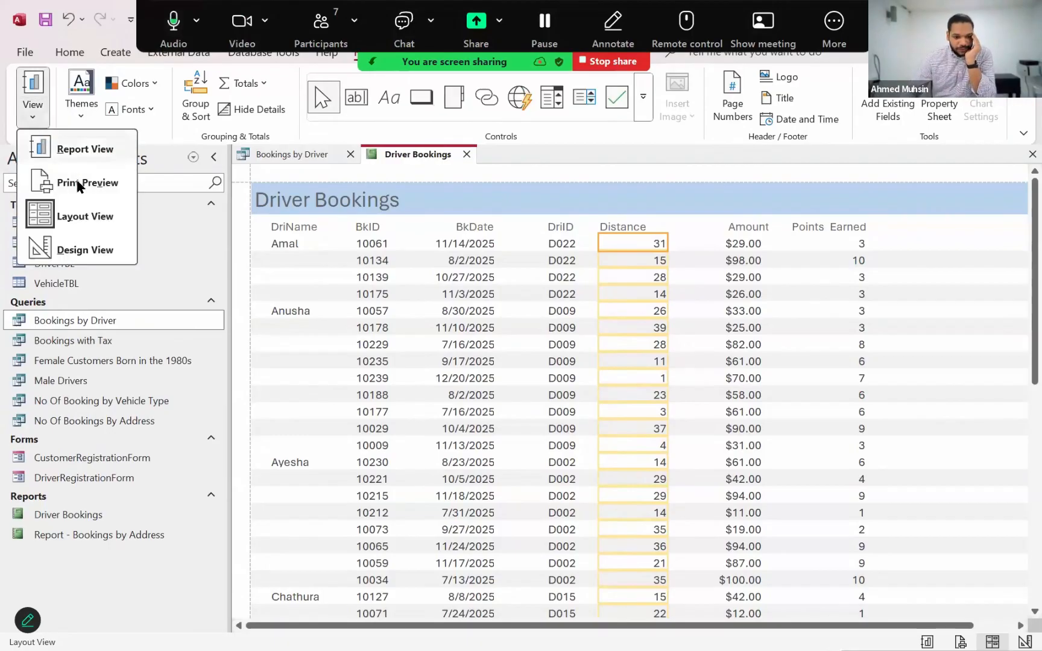
{"action": "left_click", "coordinate": [70, 223]}
{"action": "left_click_drag", "start_coordinate": [866, 628], "coordinate": [994, 632]}
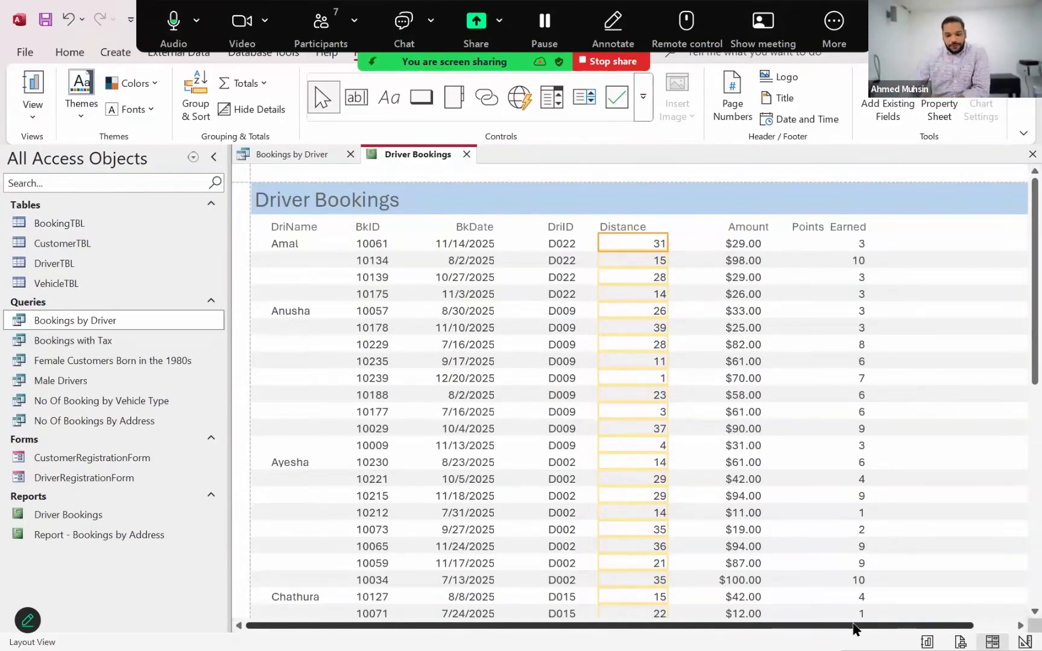
{"action": "left_click_drag", "start_coordinate": [865, 624], "coordinate": [997, 575]}
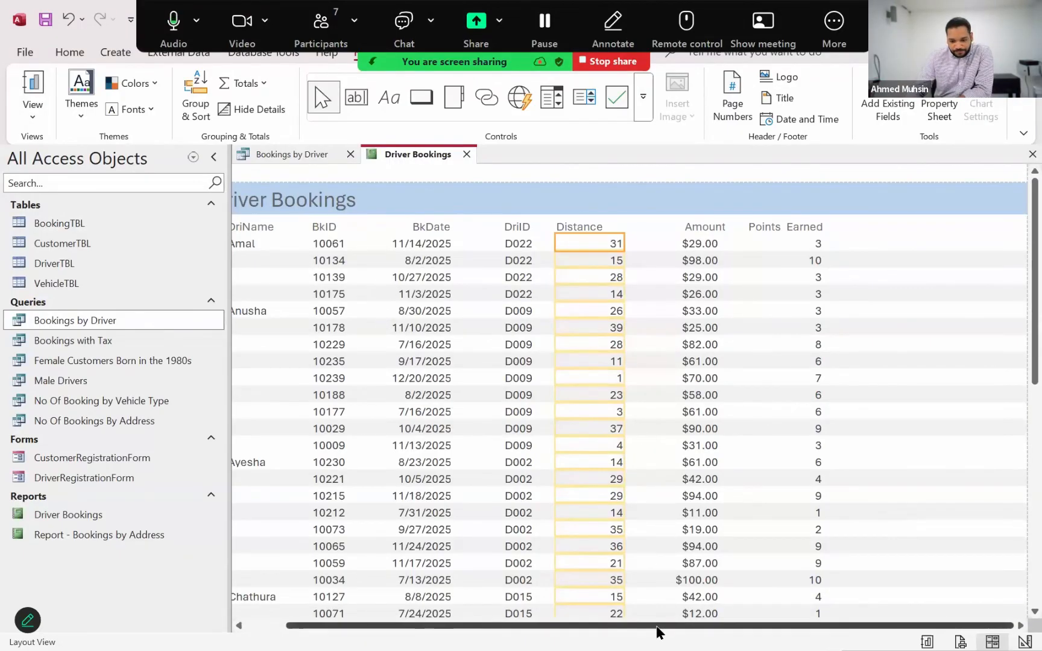
{"action": "left_click_drag", "start_coordinate": [656, 627], "coordinate": [570, 628]}
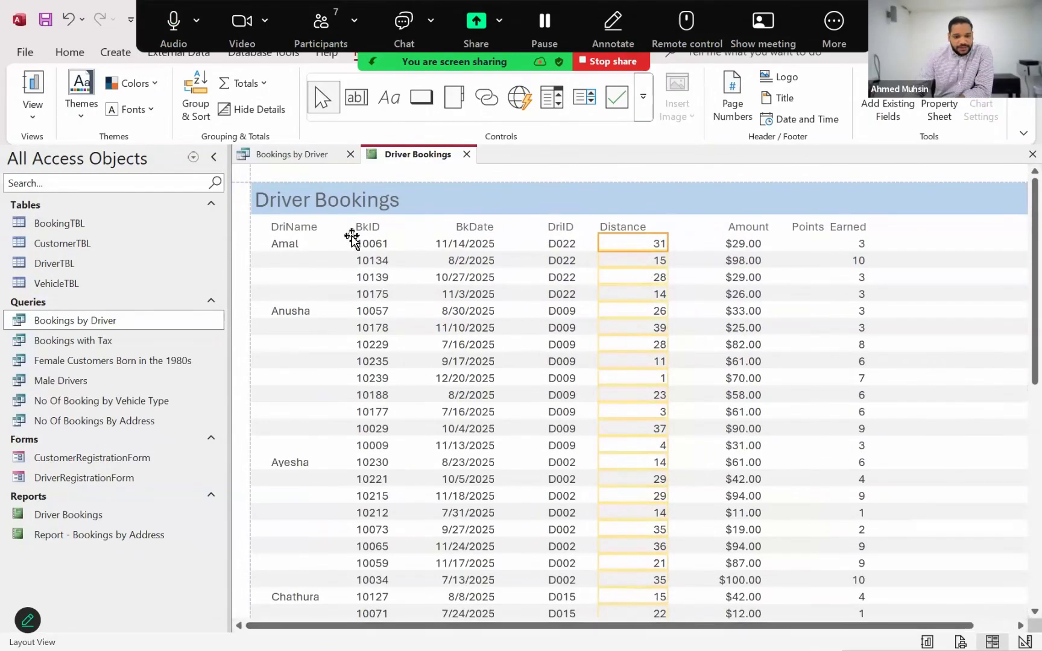
Widen the Driver Bookings title label to reach the Points Earned column and centre its text
{"action": "left_click", "coordinate": [340, 201]}
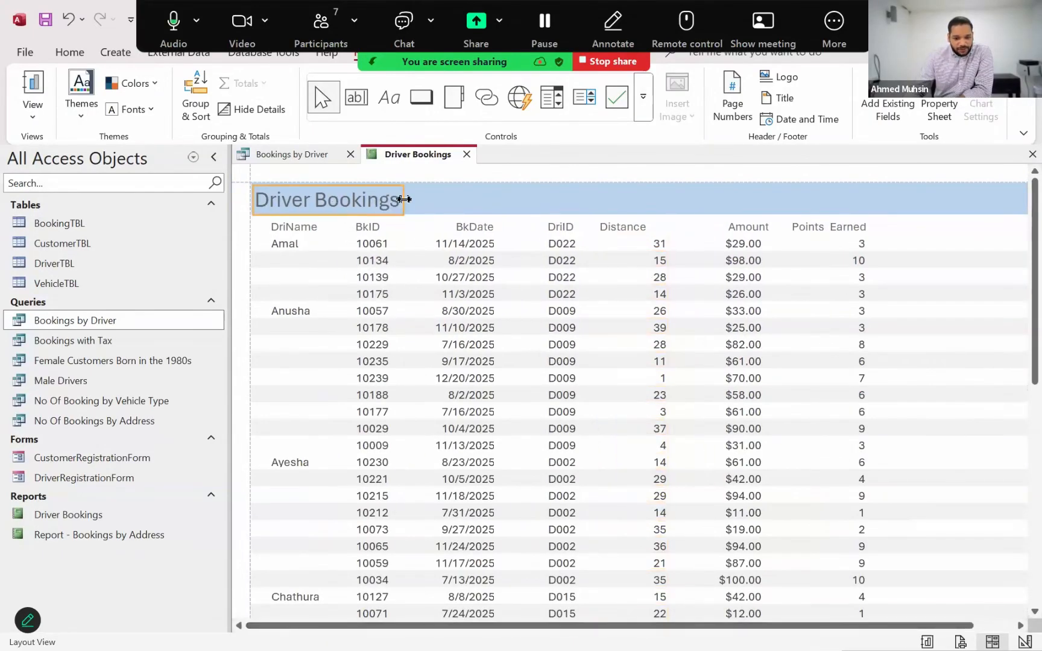
{"action": "left_click_drag", "start_coordinate": [404, 199], "coordinate": [864, 200]}
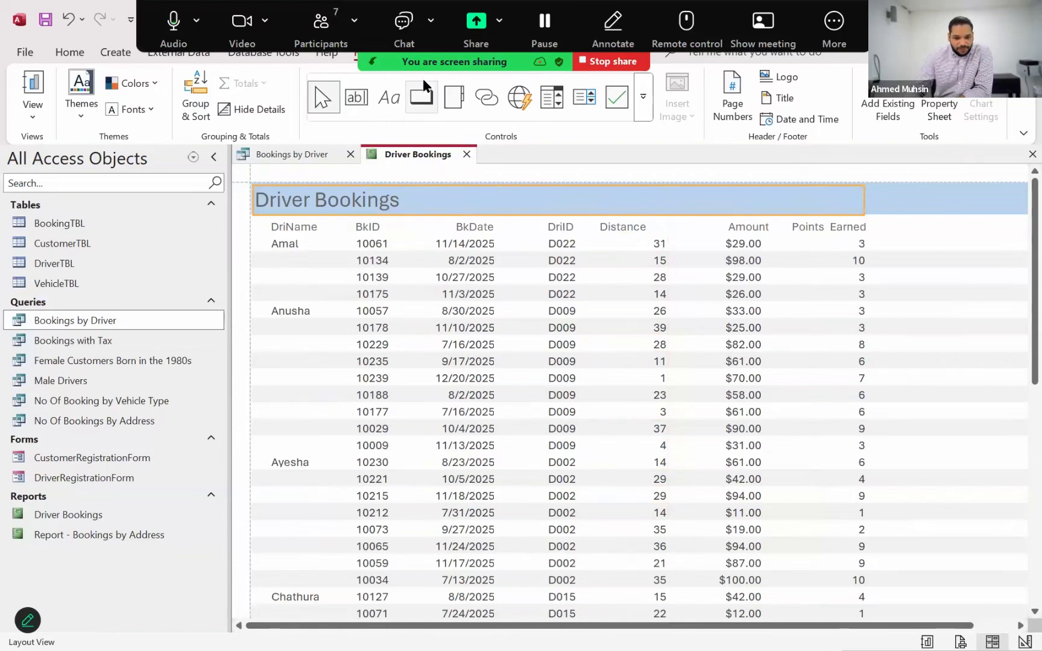
{"action": "left_click", "coordinate": [546, 54]}
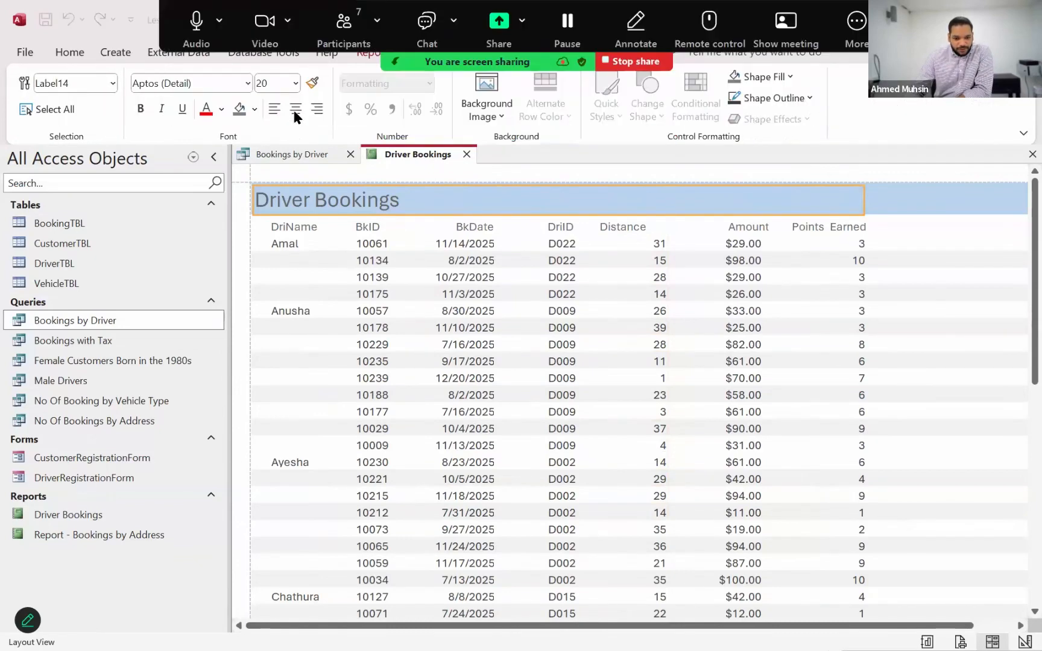
{"action": "left_click", "coordinate": [294, 110]}
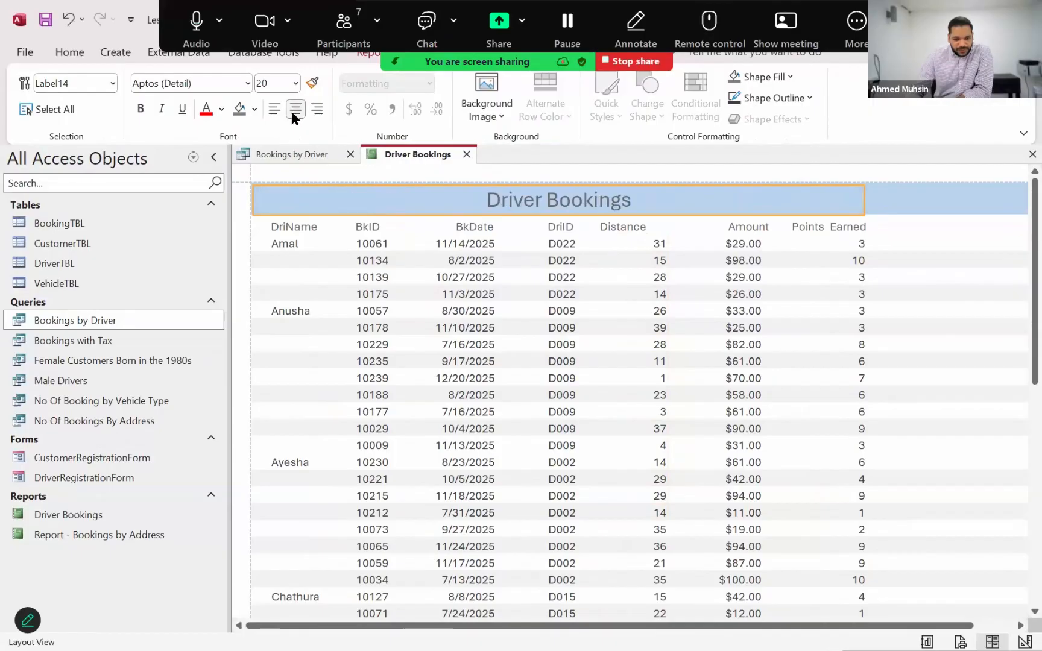
Format the Driver Bookings title as bold black text at font size 24
{"action": "left_click", "coordinate": [140, 109]}
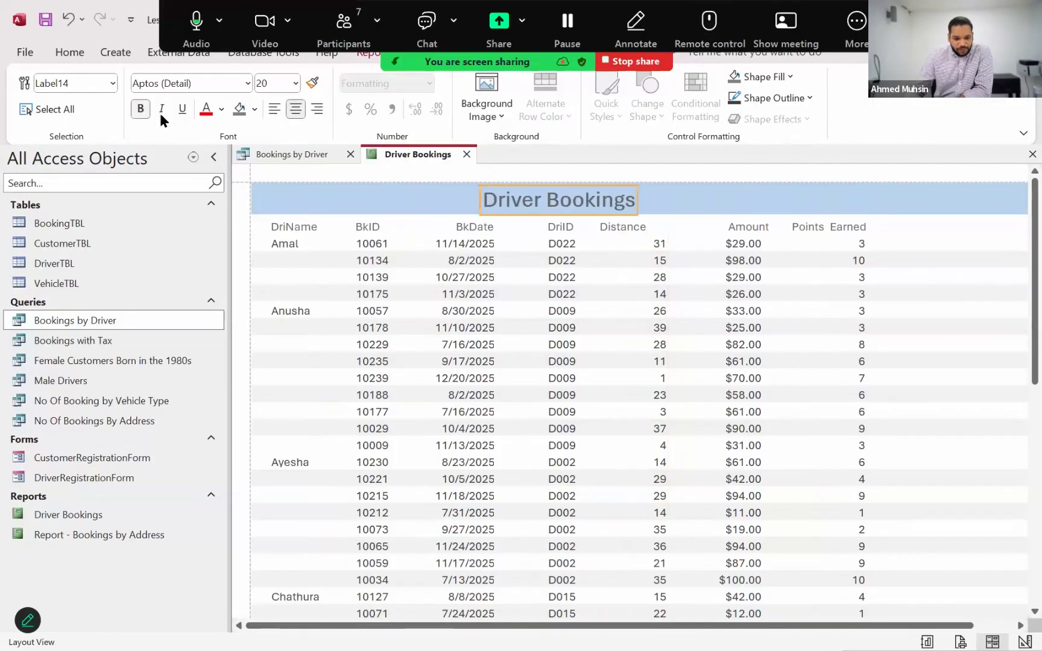
{"action": "left_click", "coordinate": [222, 109]}
{"action": "left_click", "coordinate": [229, 179]}
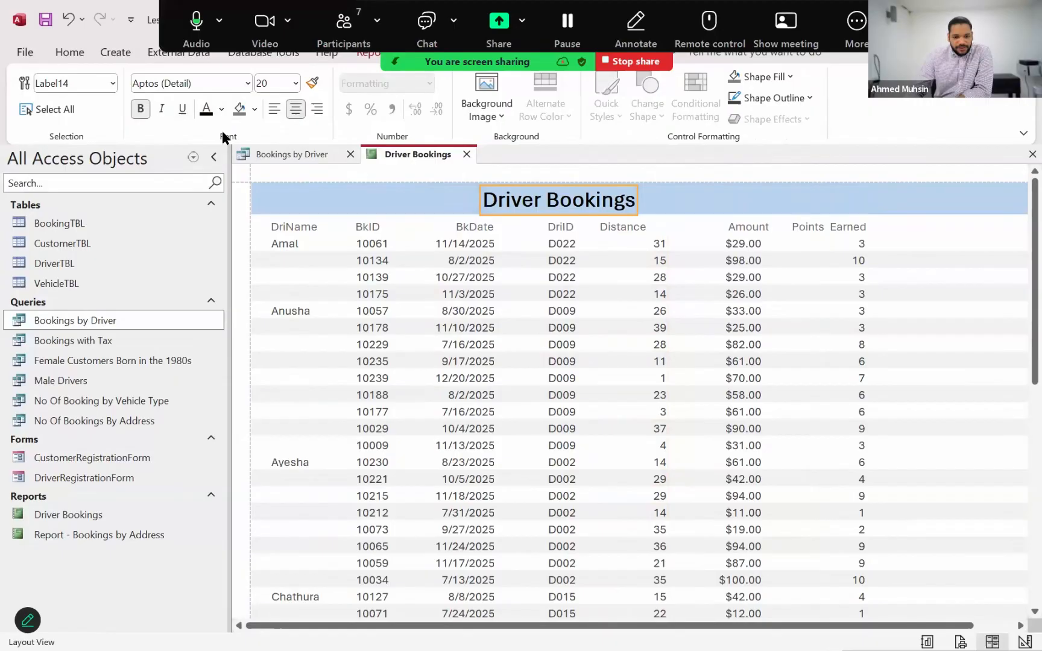
{"action": "left_click", "coordinate": [269, 83]}
{"action": "type", "text": "24"}
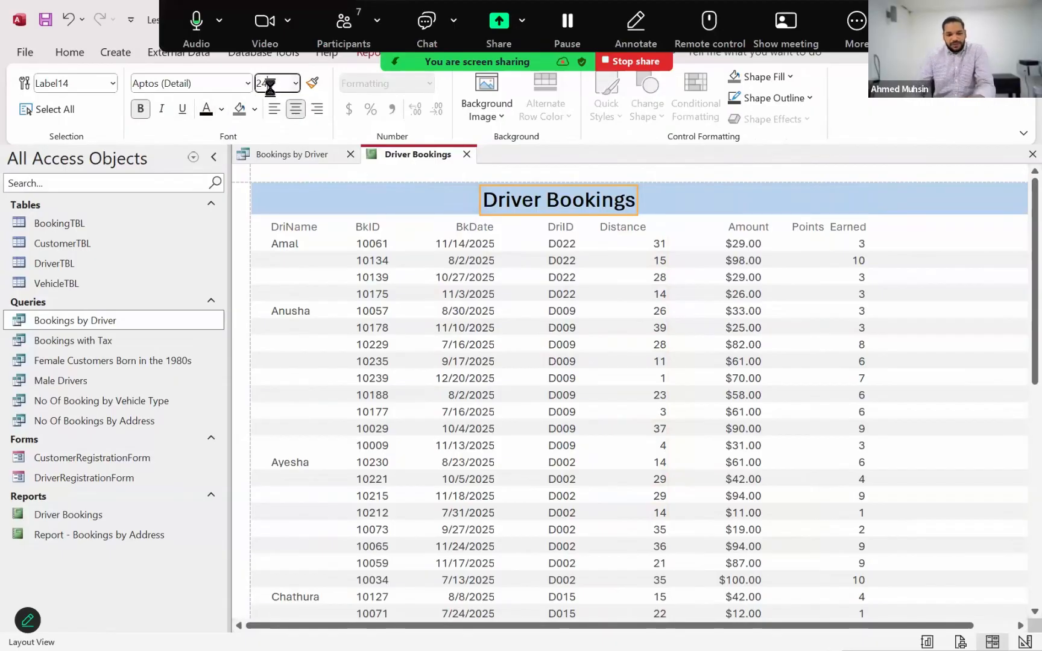
{"action": "key", "text": "Return"}
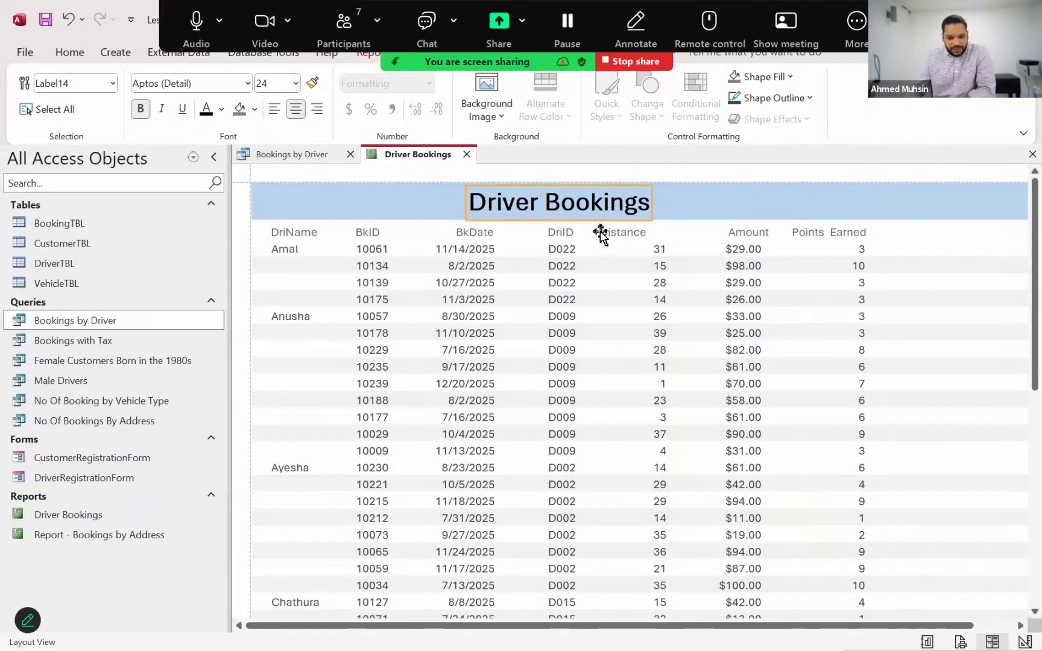
Stretch the title label from the report's left edge to the end of the Points Earned column, undoing any accidental move
{"action": "left_click_drag", "start_coordinate": [462, 201], "coordinate": [251, 200]}
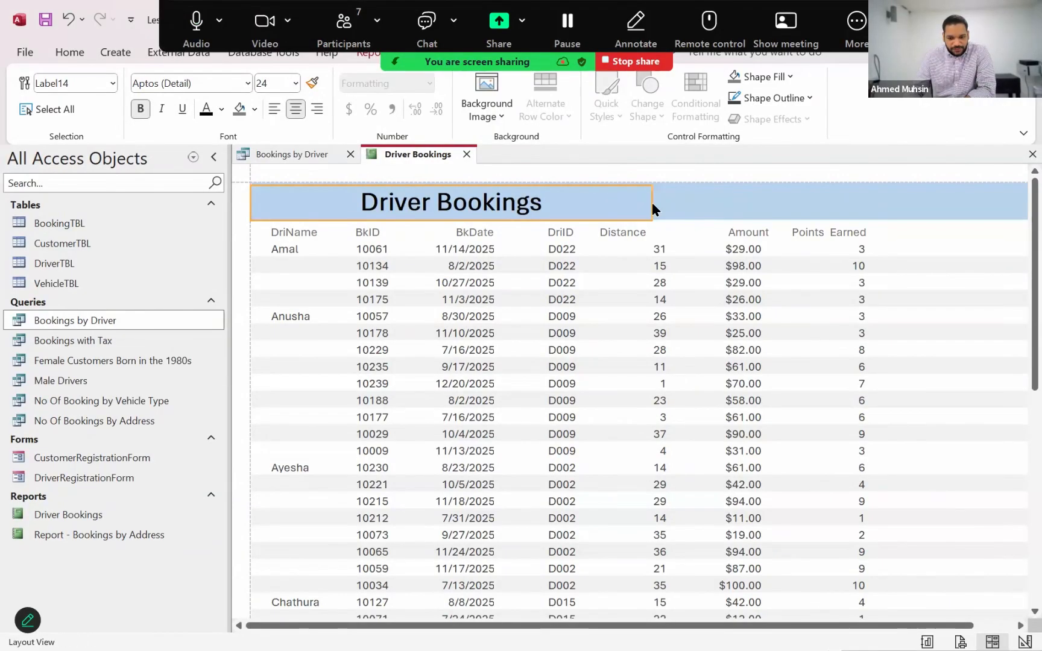
{"action": "left_click_drag", "start_coordinate": [648, 203], "coordinate": [872, 213]}
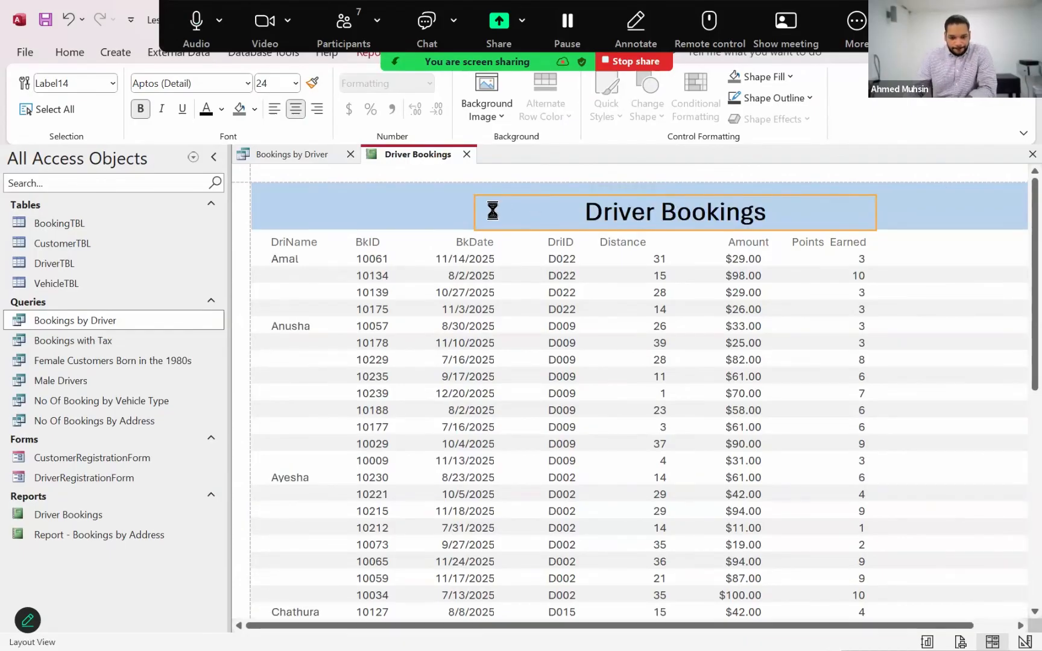
{"action": "key", "text": "ctrl+z"}
{"action": "left_click_drag", "start_coordinate": [649, 201], "coordinate": [873, 208]}
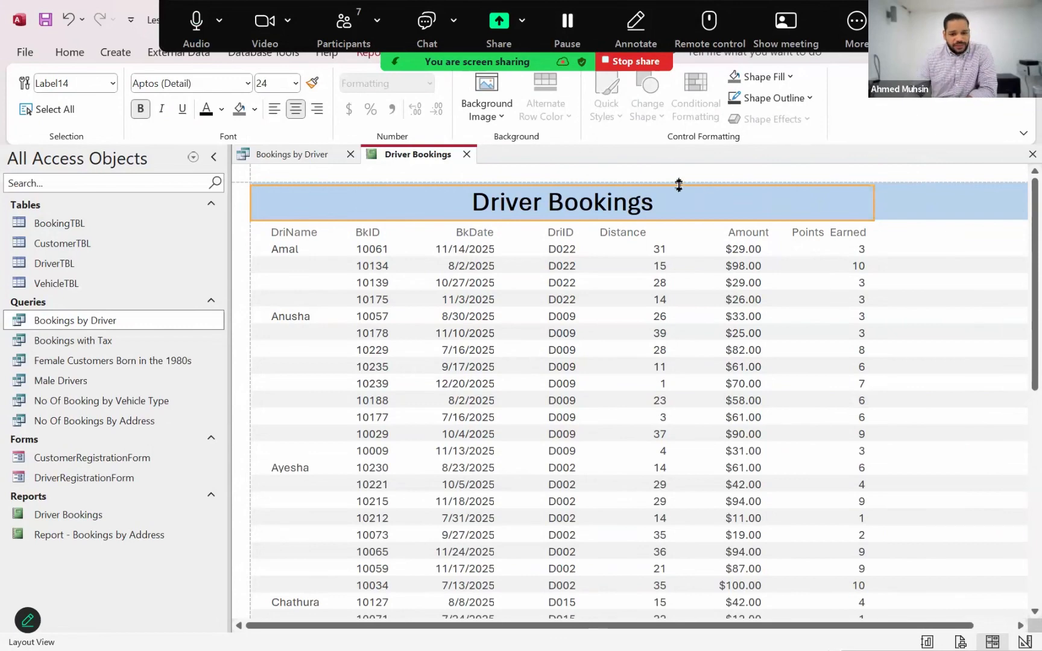
{"action": "left_click", "coordinate": [628, 209]}
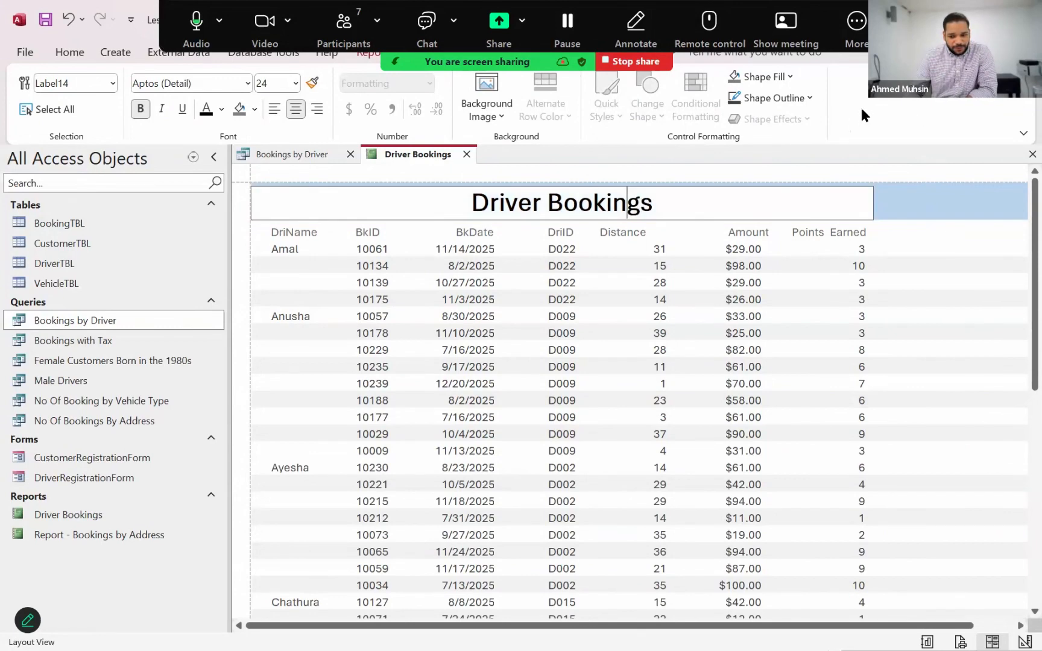
{"action": "left_click", "coordinate": [904, 203]}
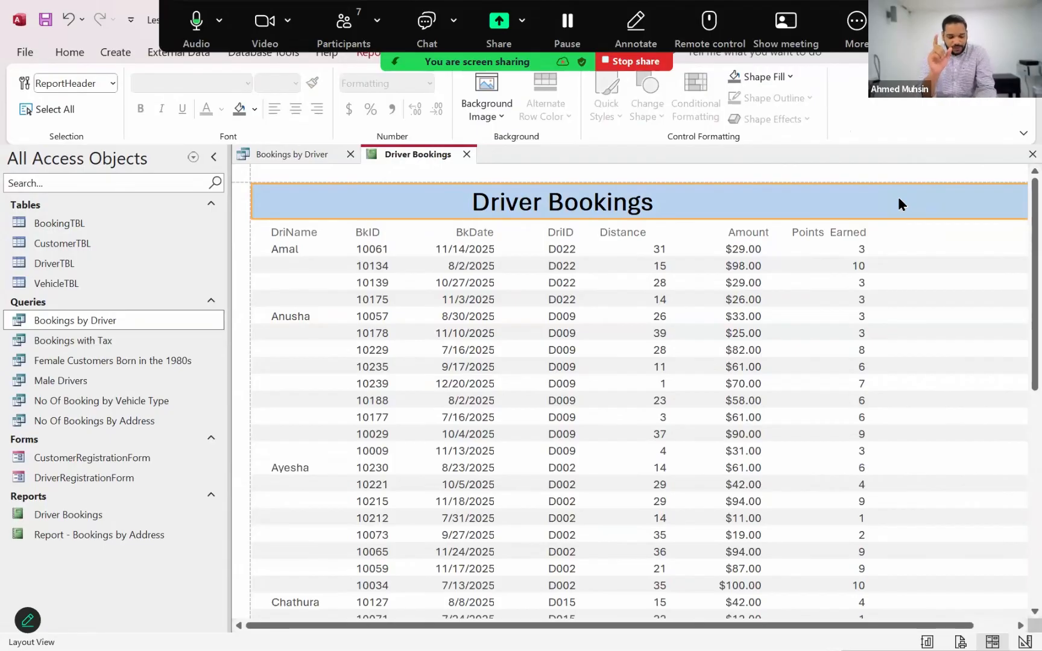
Switch to the past paper PDF and examine the Project Check report's group details and the phase records under them
{"action": "key", "text": "alt+Tab"}
{"action": "key", "text": "Tab"}
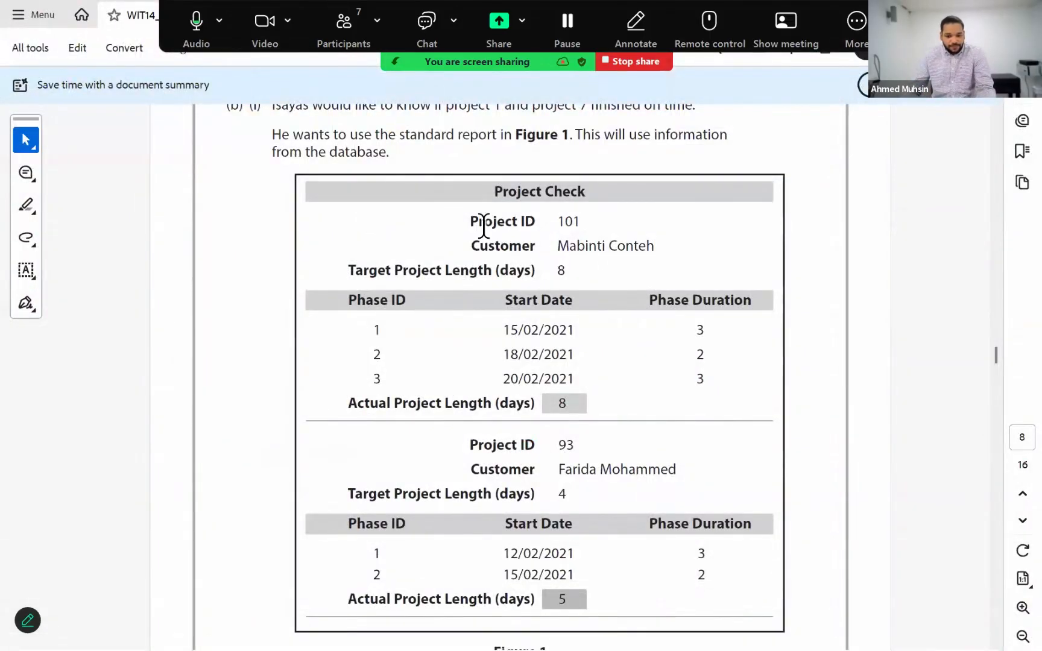
{"action": "left_click_drag", "start_coordinate": [470, 222], "coordinate": [572, 220]}
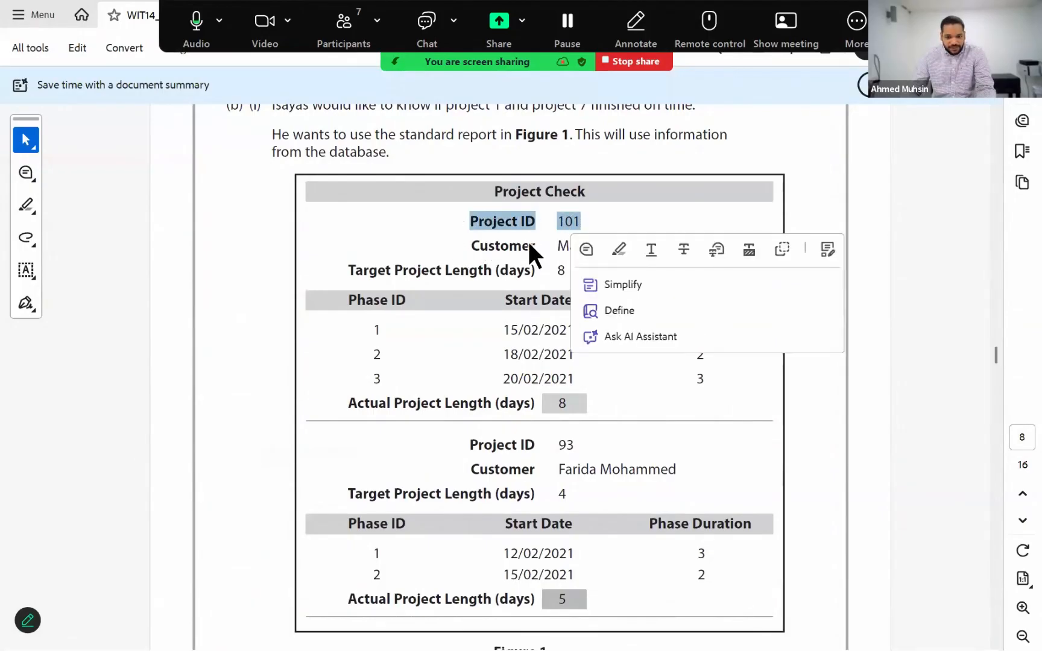
{"action": "left_click", "coordinate": [605, 225]}
{"action": "mouse_move", "coordinate": [351, 294]}
{"action": "left_mouse_down"}
{"action": "mouse_move", "coordinate": [640, 379]}
{"action": "mouse_move", "coordinate": [723, 372]}
{"action": "mouse_move", "coordinate": [723, 383]}
{"action": "left_mouse_up"}
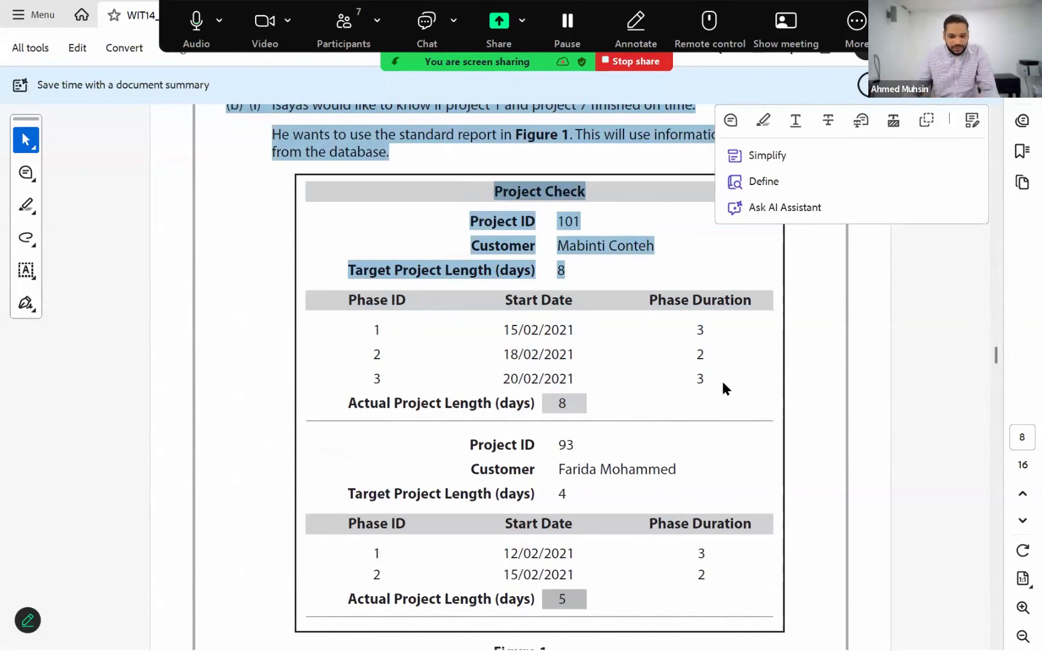
Switch back to Access, open the Driver Bookings report in Design View, and expand the DriName Header section to just over 1 inch high
{"action": "key", "text": "alt+Tab"}
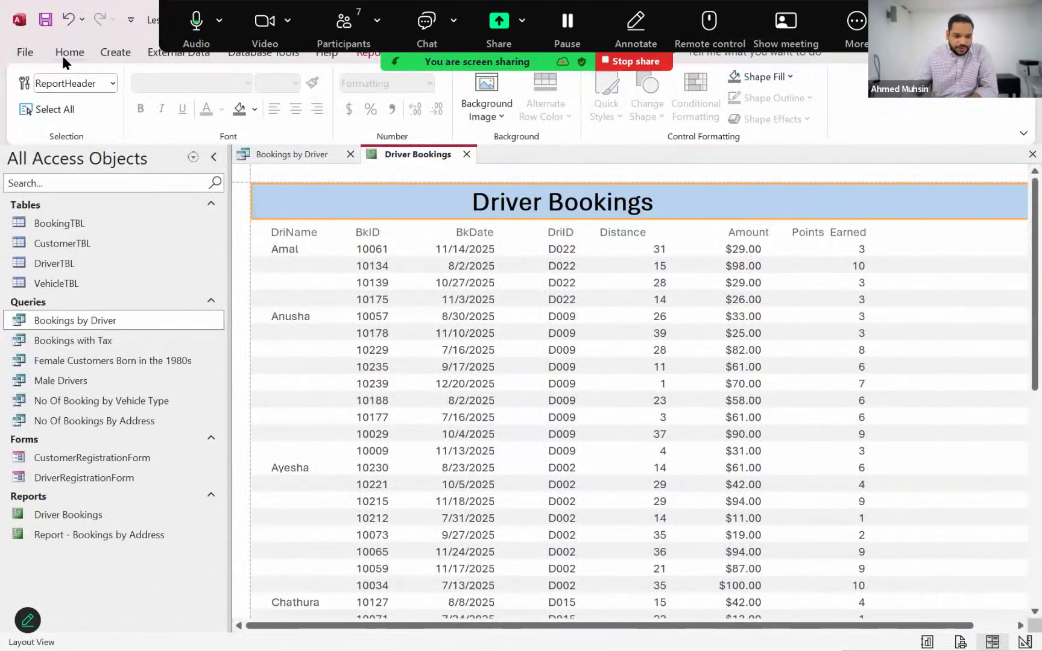
{"action": "left_click", "coordinate": [62, 55]}
{"action": "left_click", "coordinate": [43, 112]}
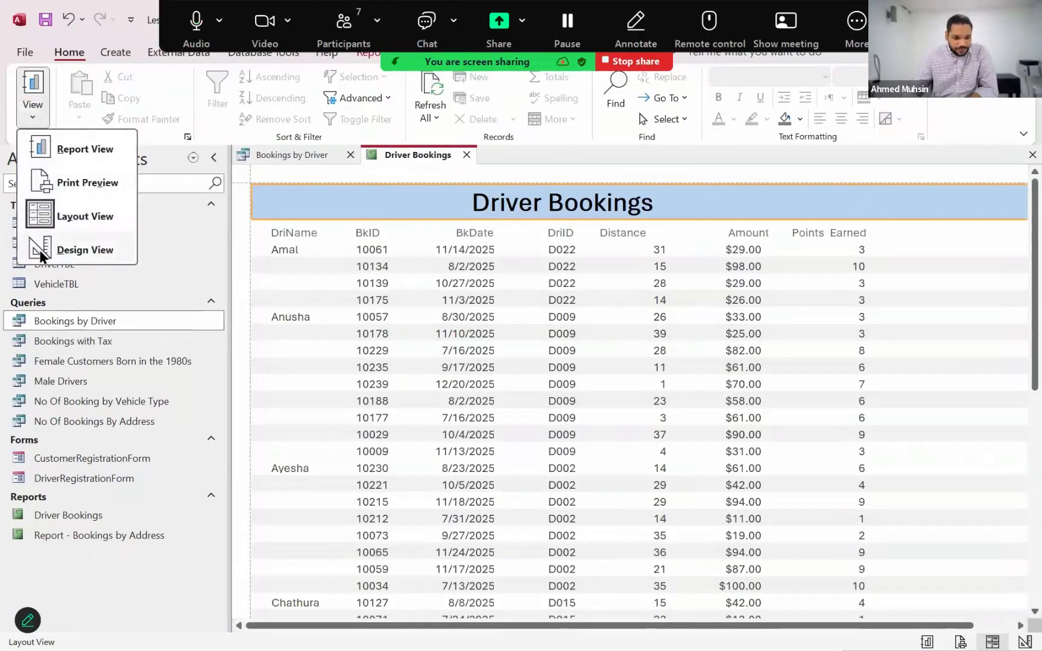
{"action": "left_click", "coordinate": [40, 252]}
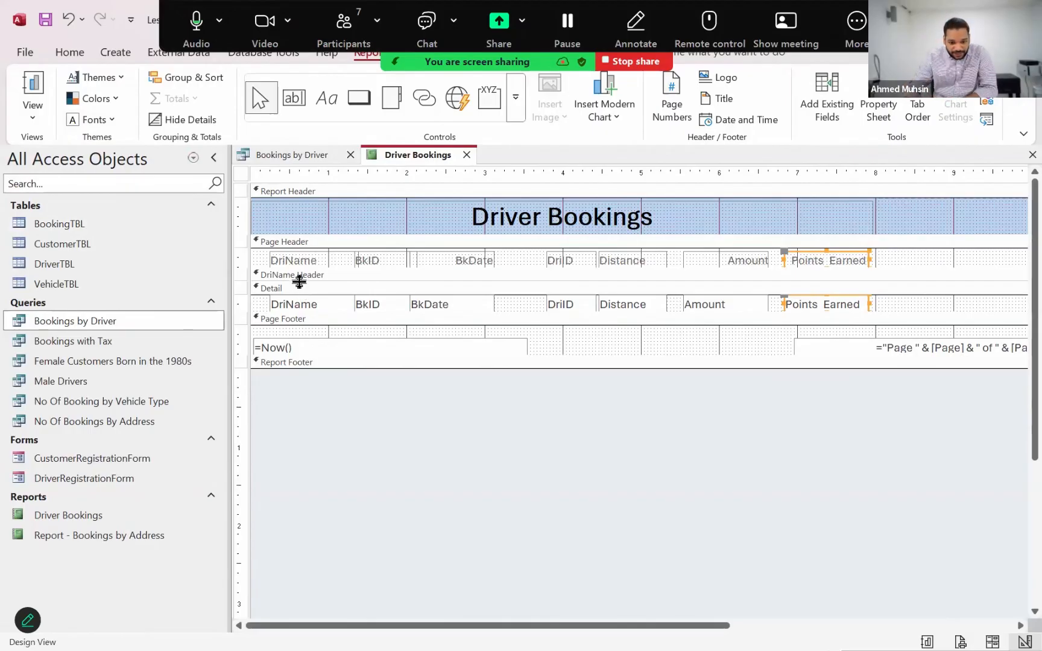
{"action": "left_click_drag", "start_coordinate": [298, 282], "coordinate": [298, 369]}
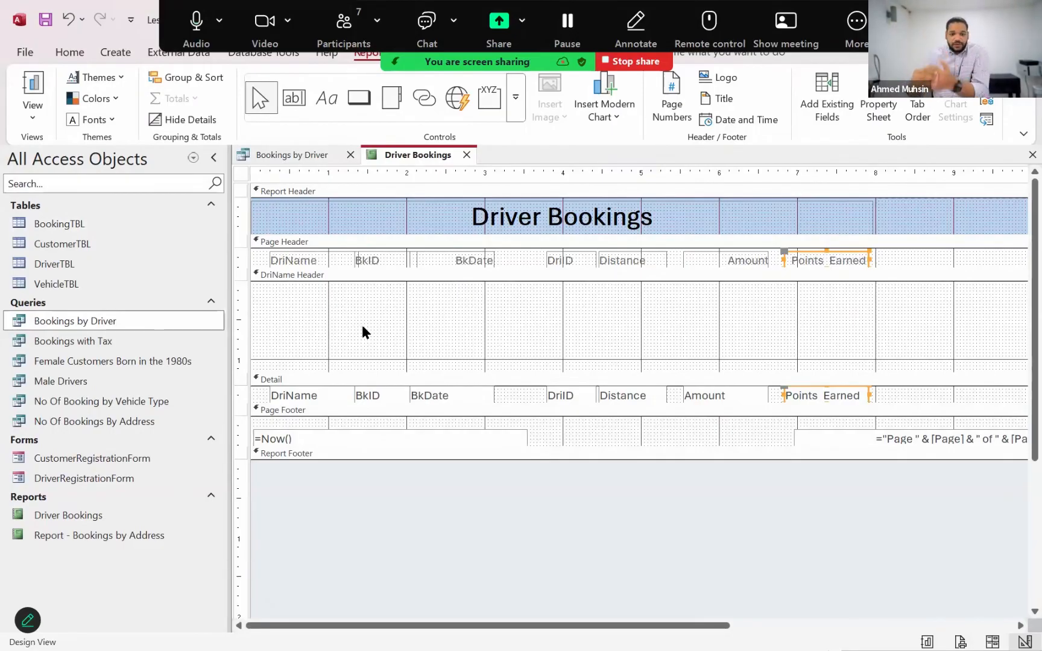
Move the DriName label from the Page Header into the DriName Header at the 1-inch mark, and widen it to the 3-inch mark
{"action": "left_click", "coordinate": [325, 257]}
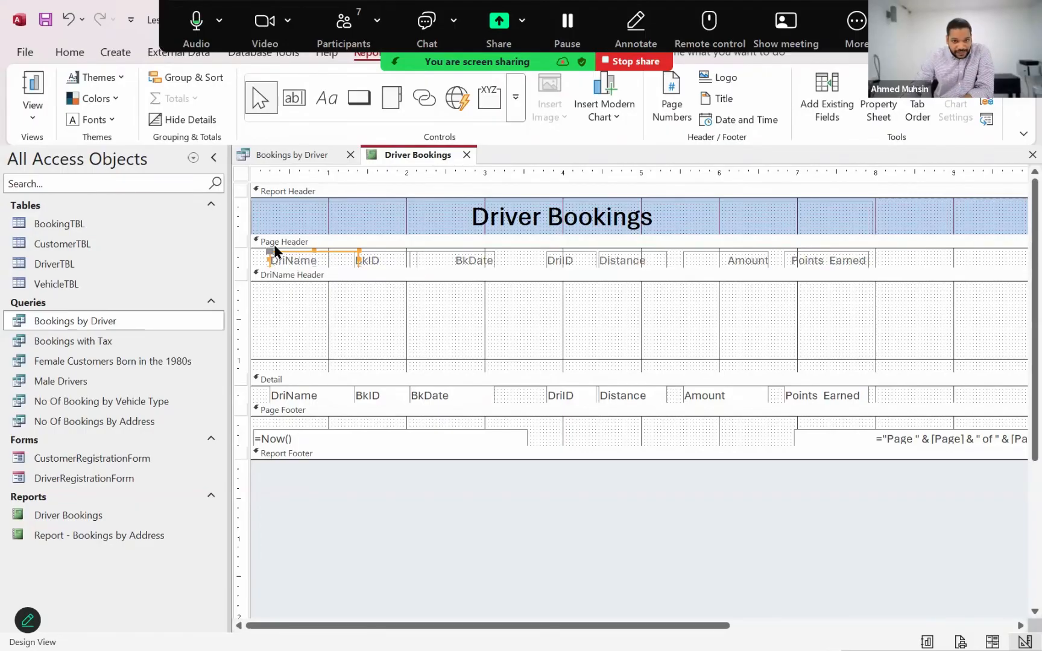
{"action": "left_click", "coordinate": [286, 253]}
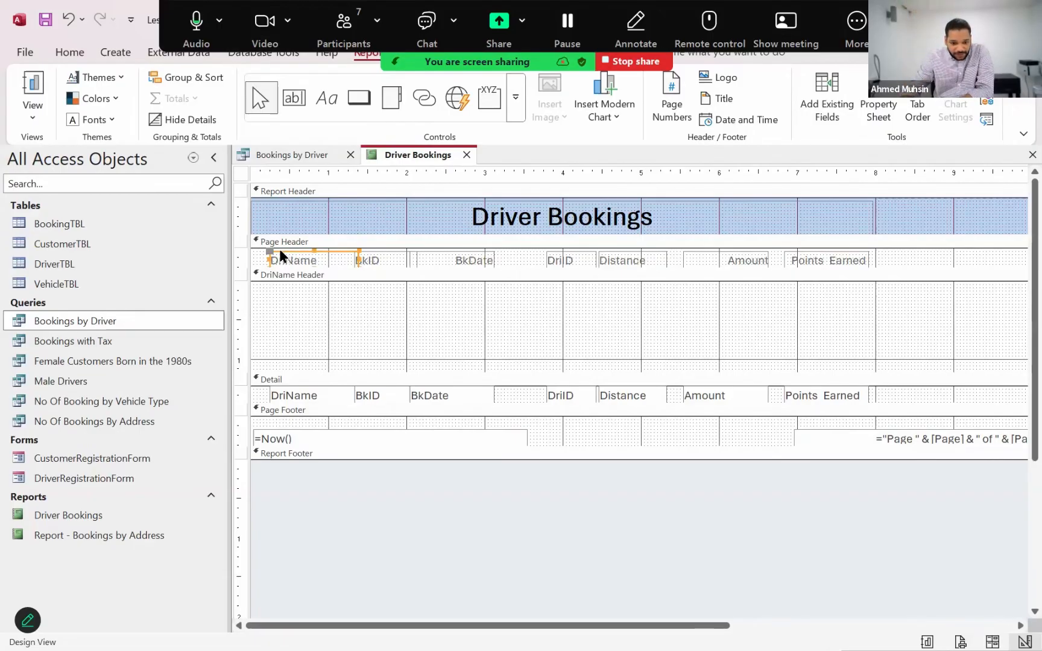
{"action": "left_click_drag", "start_coordinate": [280, 250], "coordinate": [340, 295]}
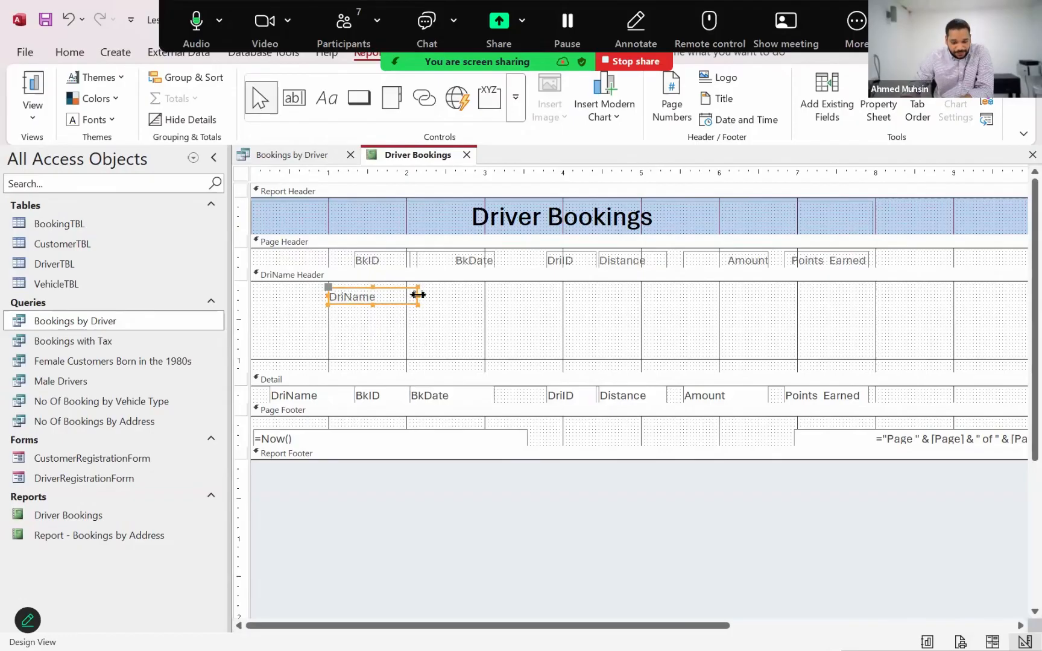
{"action": "left_click_drag", "start_coordinate": [484, 306], "coordinate": [485, 306]}
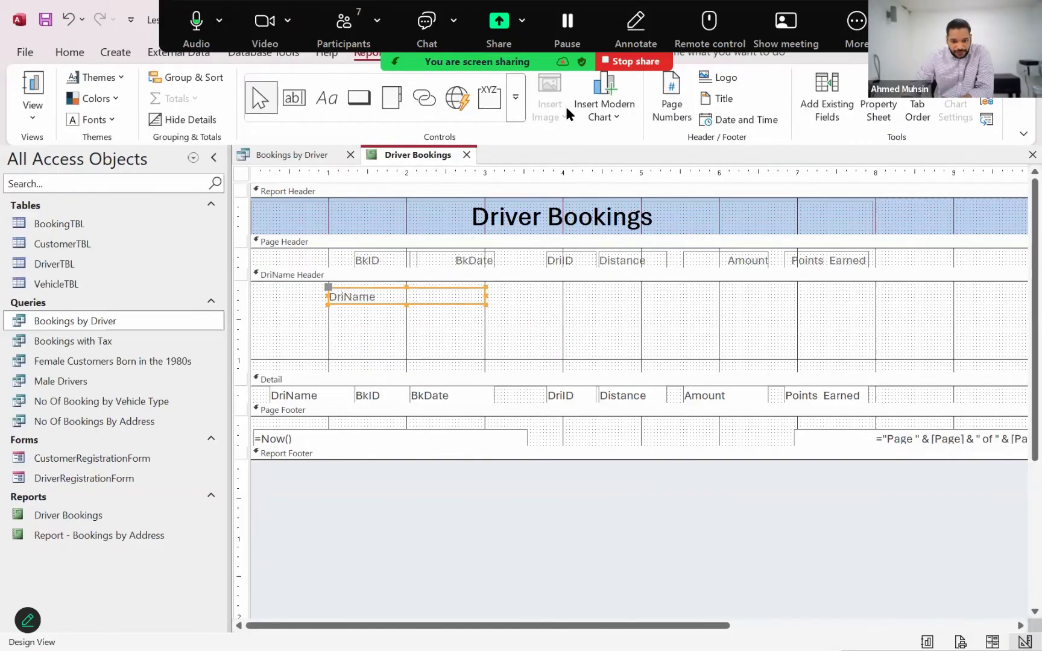
Format the DriName label in the DriName Header as bold at font size 14
{"action": "left_click_drag", "start_coordinate": [476, 62], "coordinate": [624, 63]}
{"action": "left_click", "coordinate": [510, 55]}
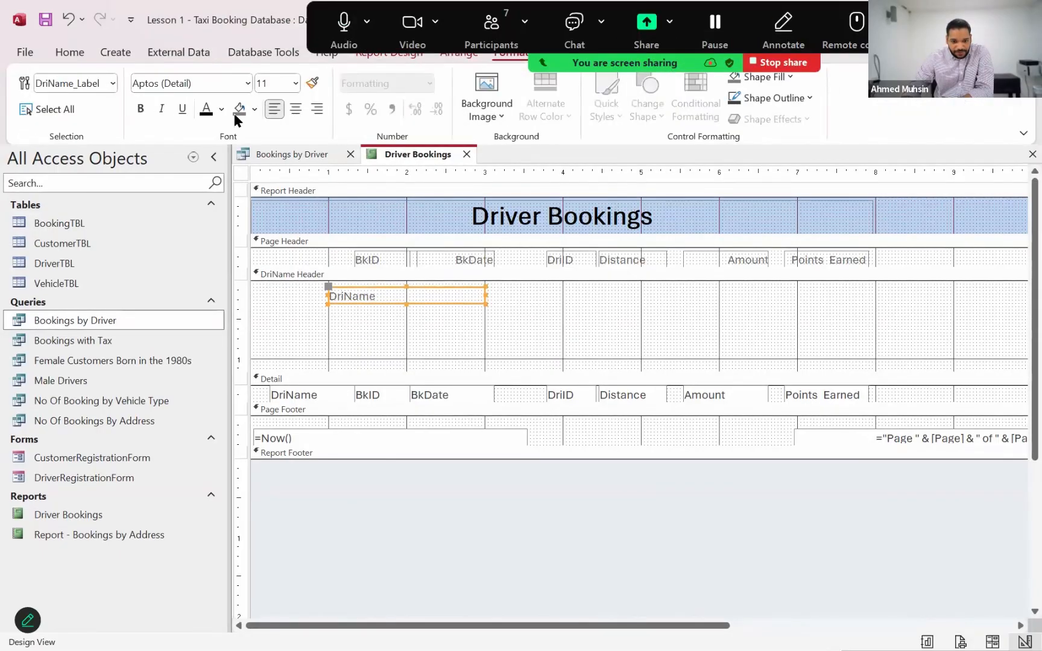
{"action": "left_click", "coordinate": [140, 109]}
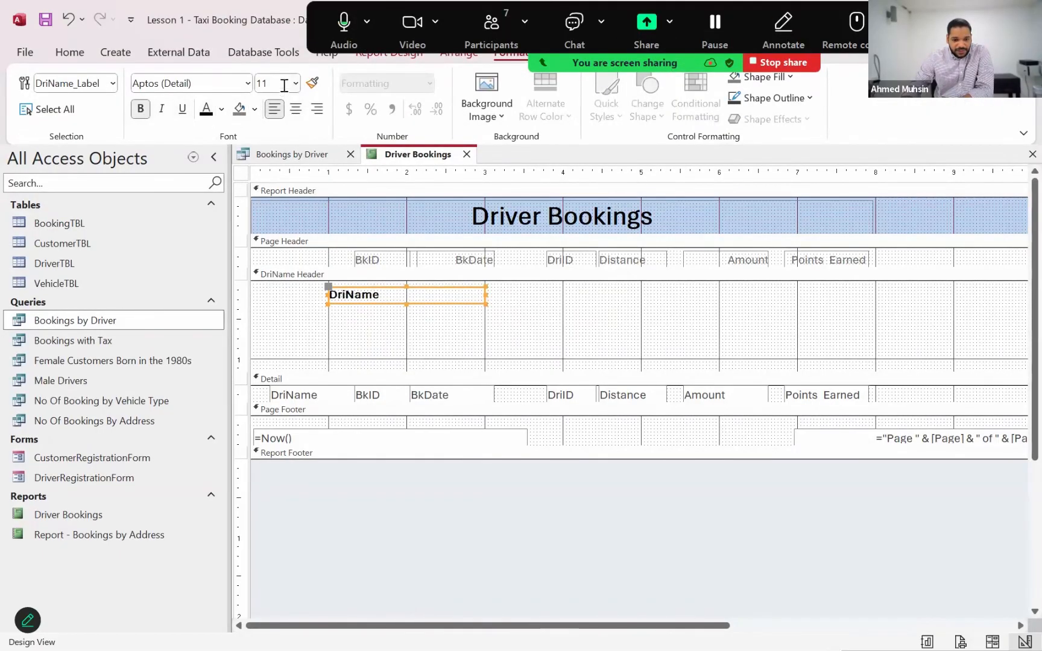
{"action": "type", "text": "14"}
{"action": "key", "text": "Return"}
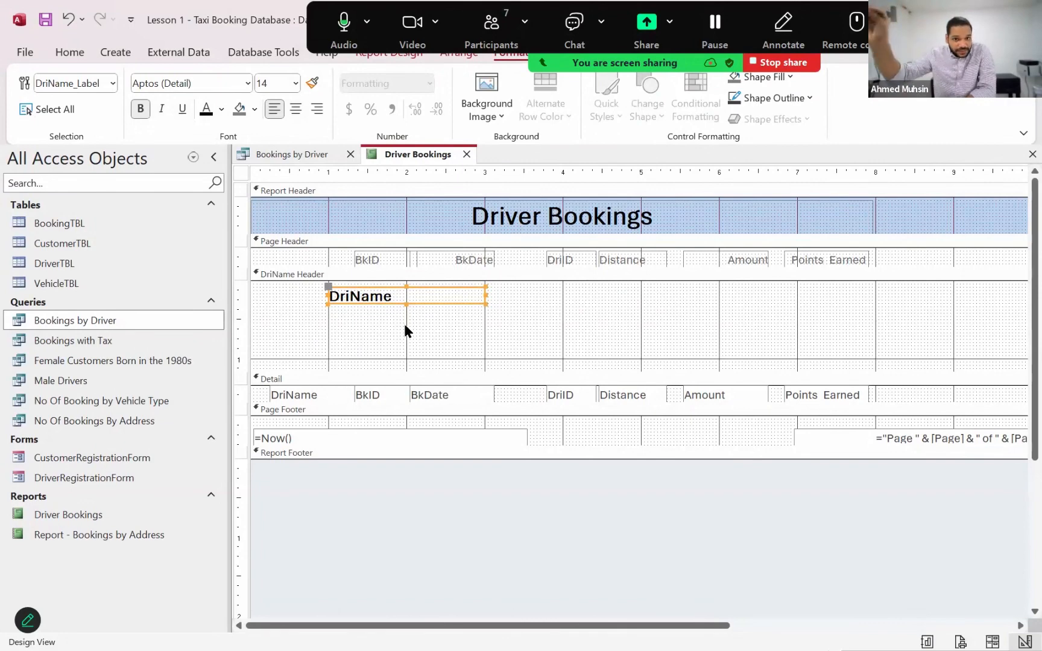
Move the DriName field from the Detail section to beside its label in the DriName Header, and widen it to the 5-inch mark
{"action": "left_click", "coordinate": [285, 393]}
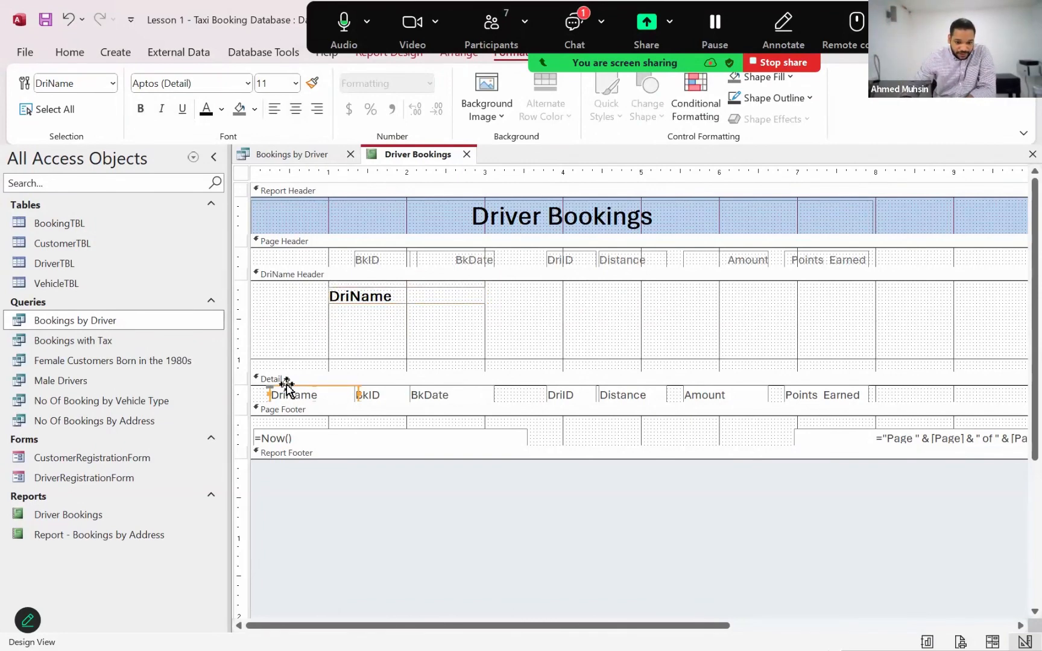
{"action": "mouse_move", "coordinate": [286, 389]}
{"action": "left_mouse_down"}
{"action": "mouse_move", "coordinate": [458, 347]}
{"action": "mouse_move", "coordinate": [564, 289]}
{"action": "mouse_move", "coordinate": [500, 291]}
{"action": "left_mouse_up"}
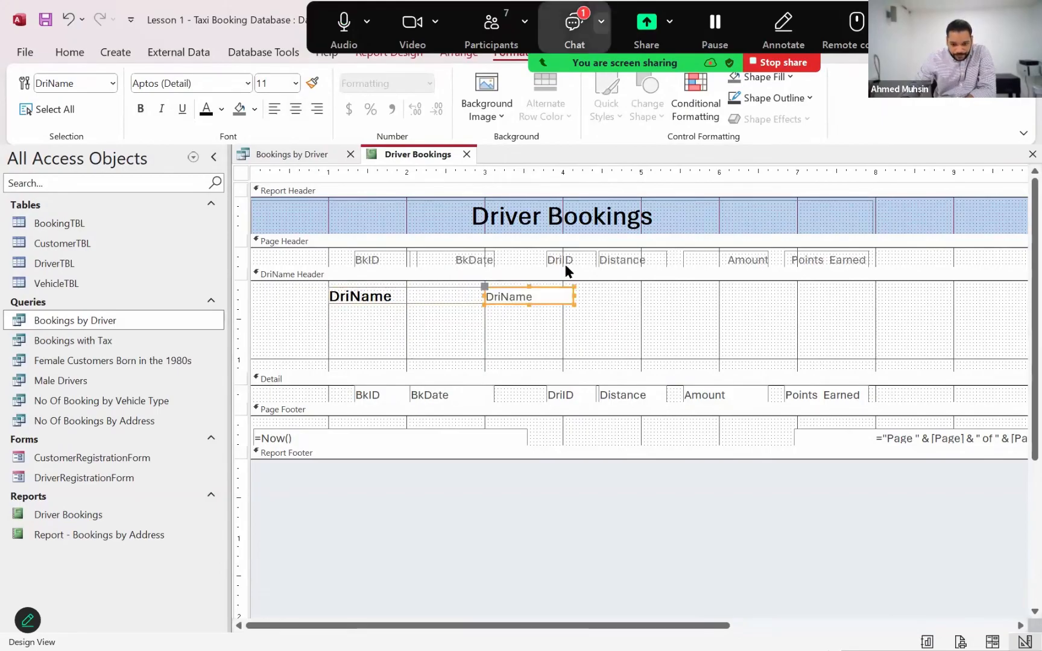
{"action": "left_click", "coordinate": [574, 29]}
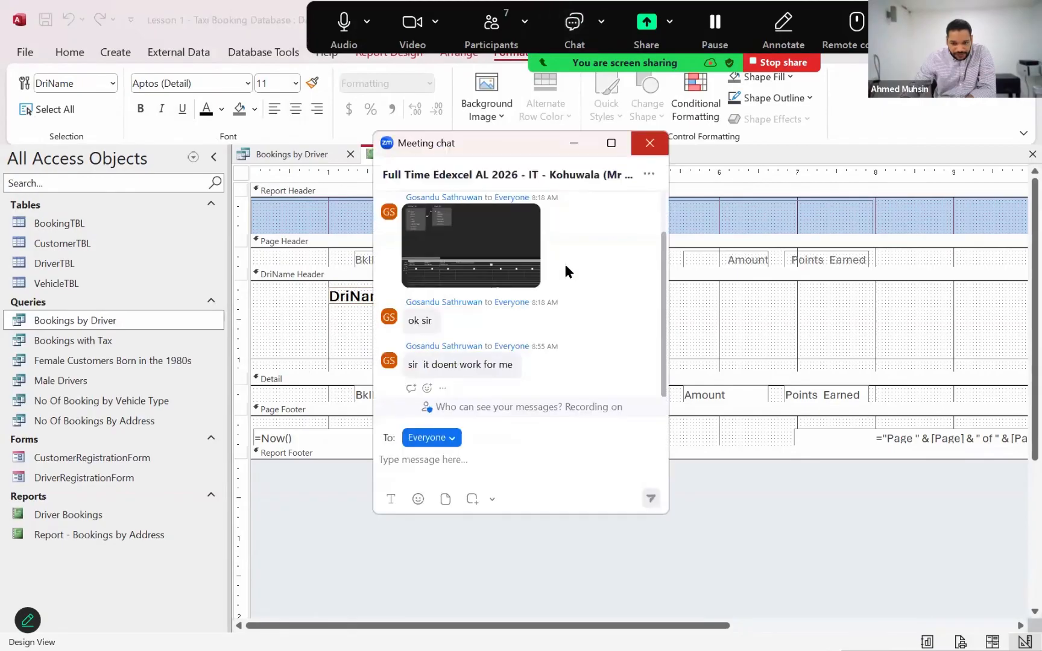
{"action": "left_click", "coordinate": [649, 143]}
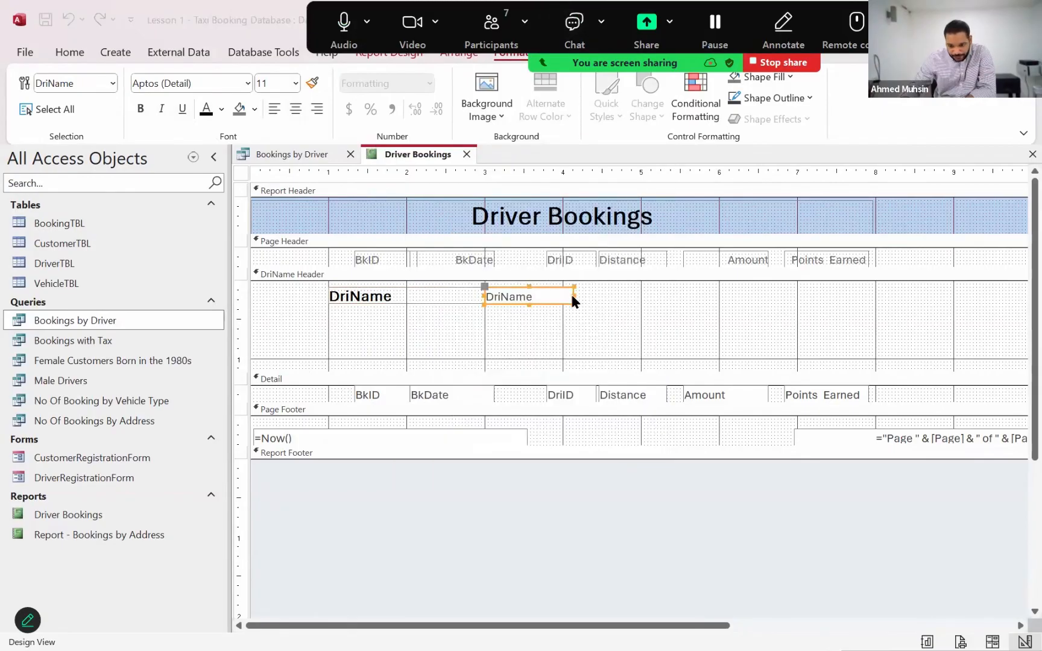
{"action": "left_click", "coordinate": [572, 293]}
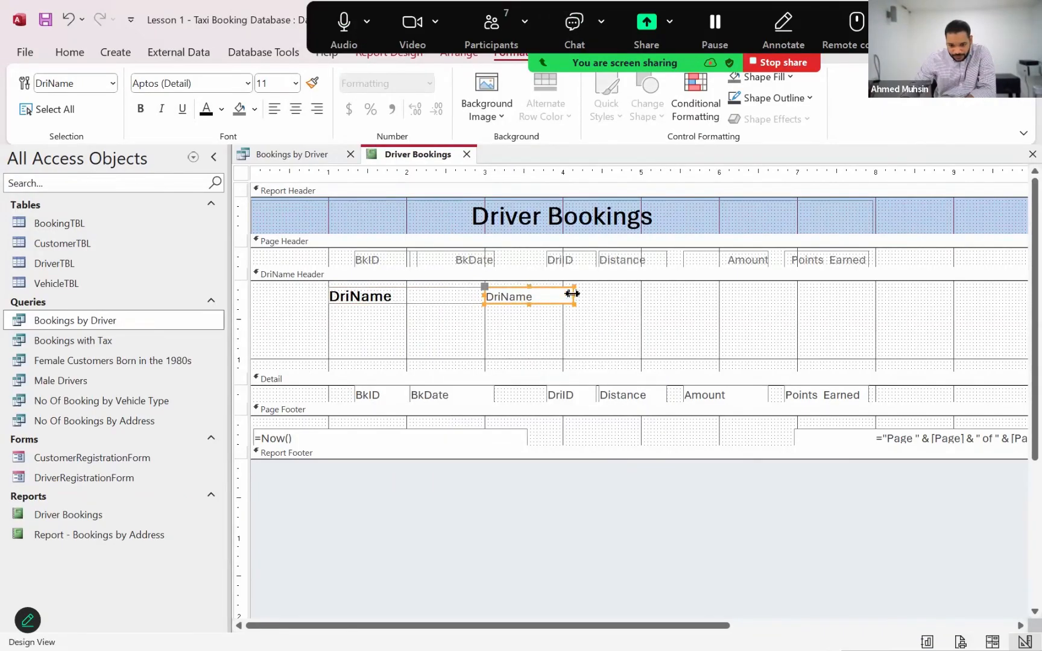
{"action": "left_click_drag", "start_coordinate": [573, 294], "coordinate": [640, 302]}
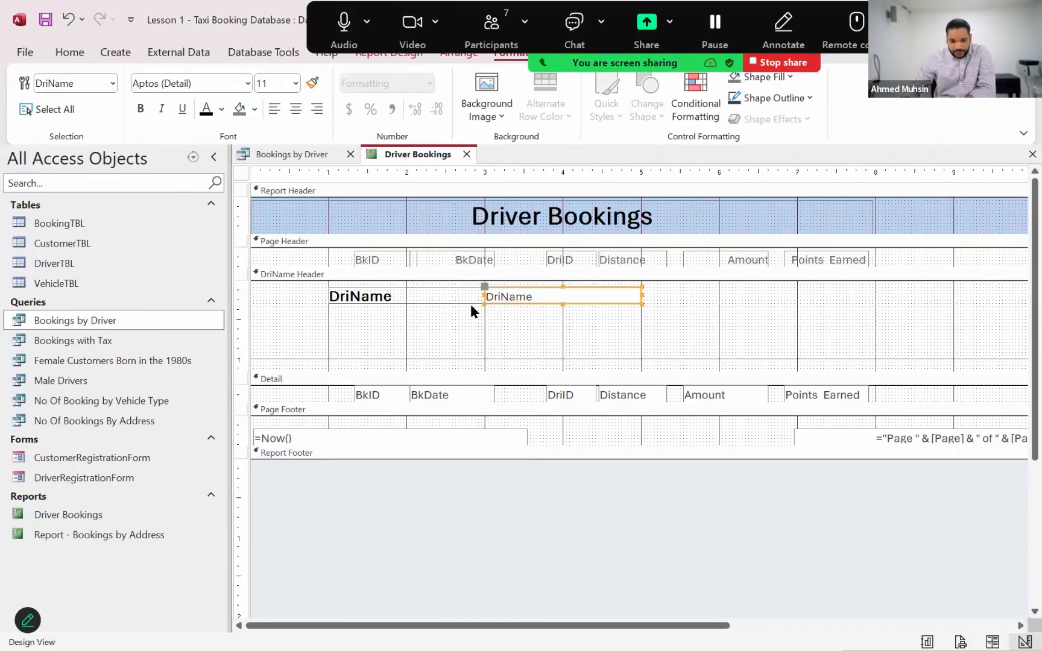
{"action": "left_click", "coordinate": [404, 298]}
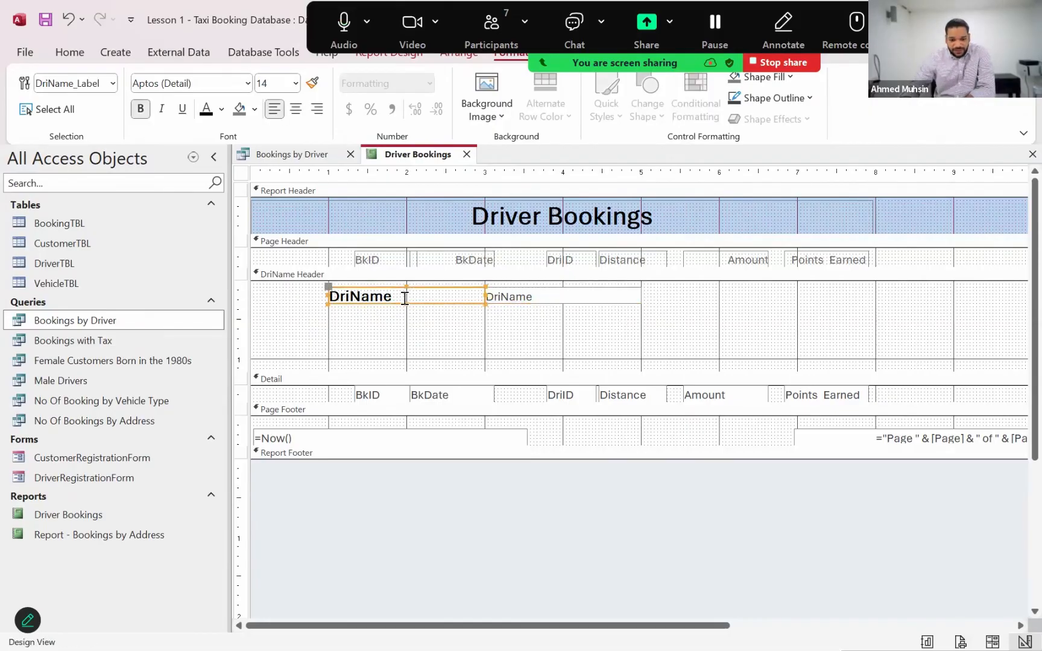
{"action": "left_click", "coordinate": [520, 294]}
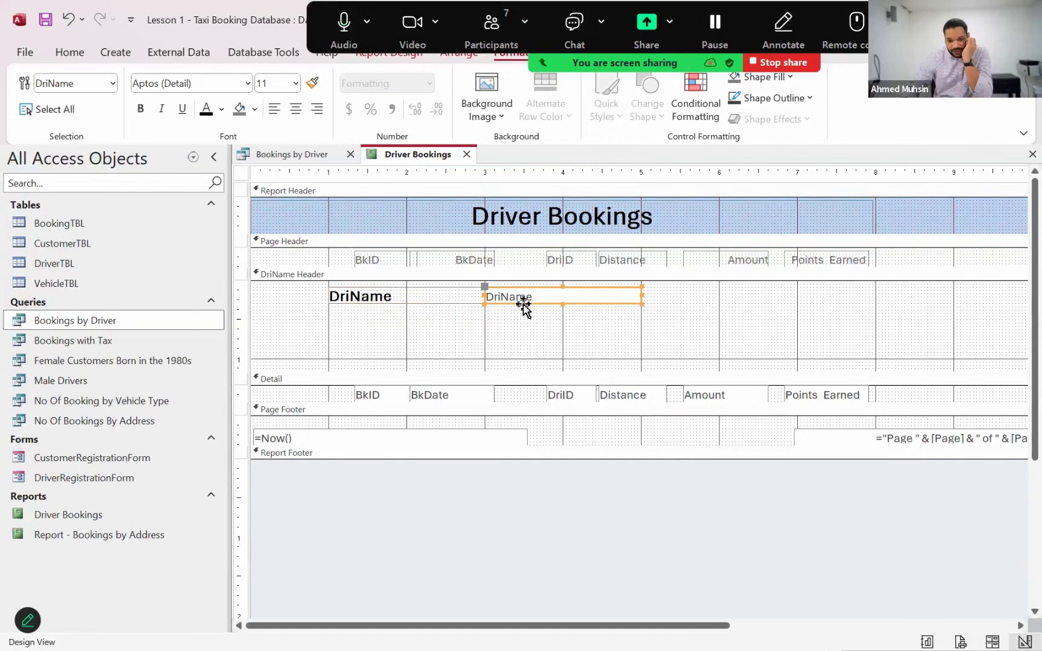
Move the DriID label from the Page Header to below the DriName label in the DriName Header, and widen it to the 3-inch mark
{"action": "left_click", "coordinate": [567, 261]}
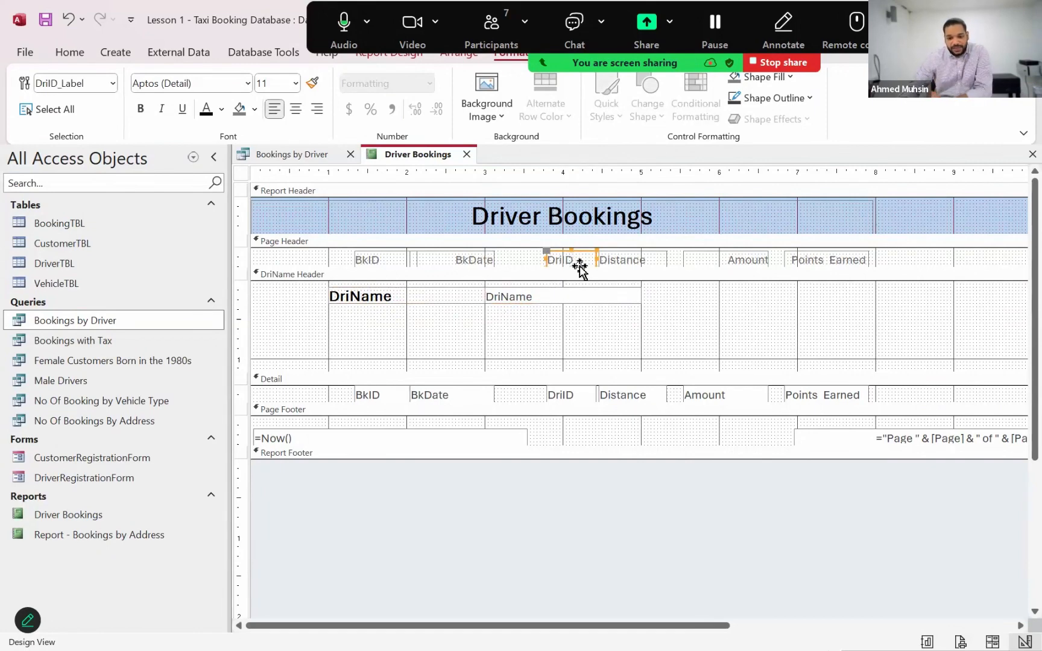
{"action": "left_click_drag", "start_coordinate": [583, 250], "coordinate": [371, 310]}
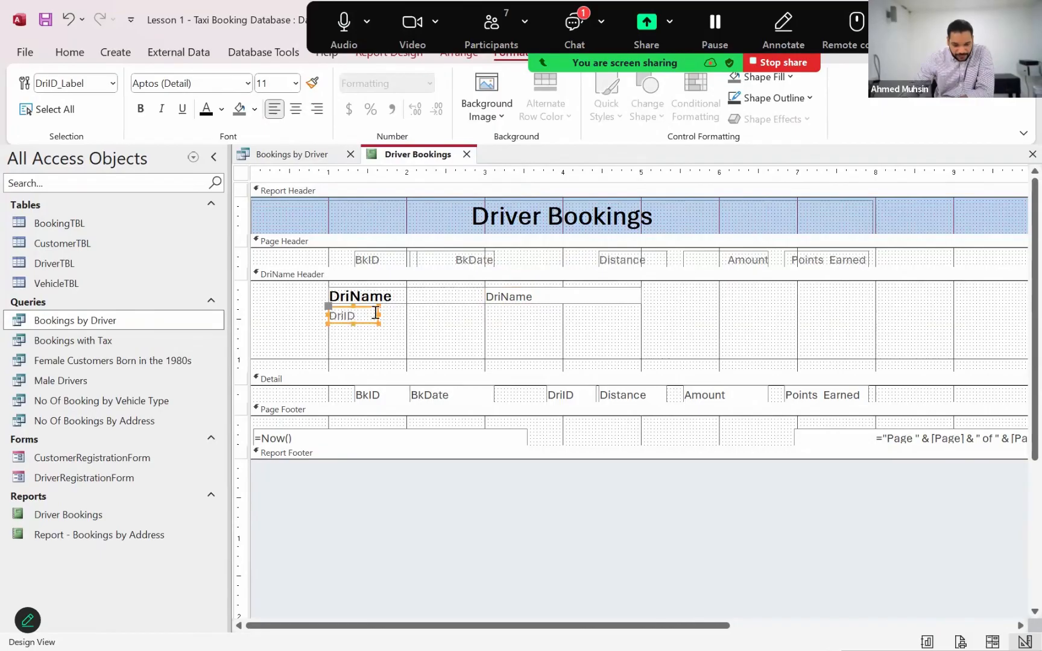
{"action": "left_click", "coordinate": [381, 311]}
{"action": "left_click", "coordinate": [369, 330]}
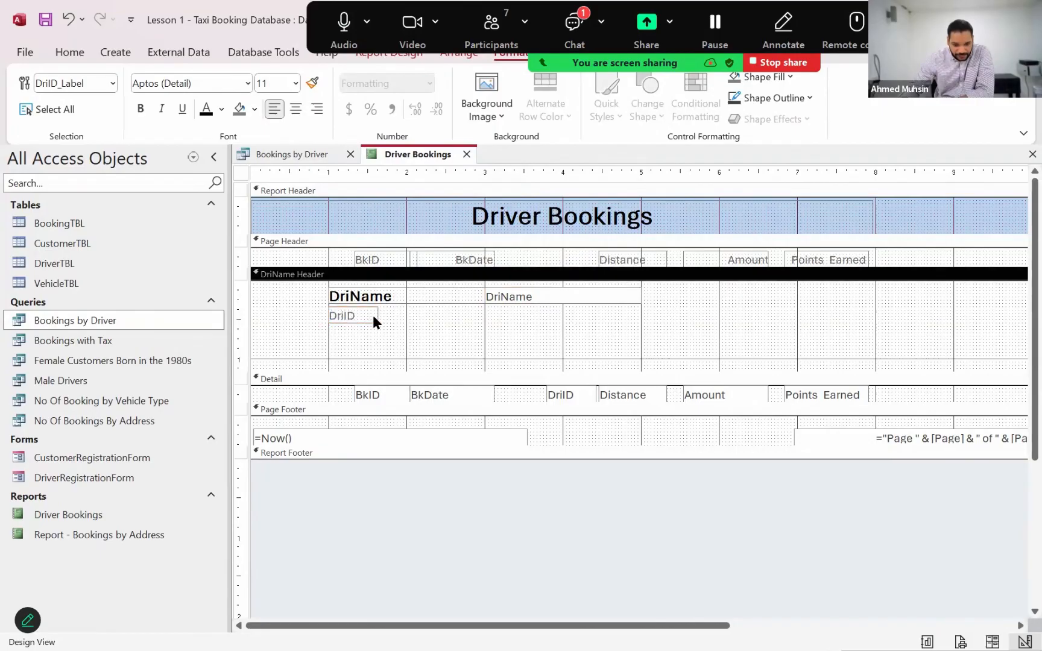
{"action": "left_click", "coordinate": [372, 313]}
{"action": "left_click_drag", "start_coordinate": [482, 328], "coordinate": [486, 335]}
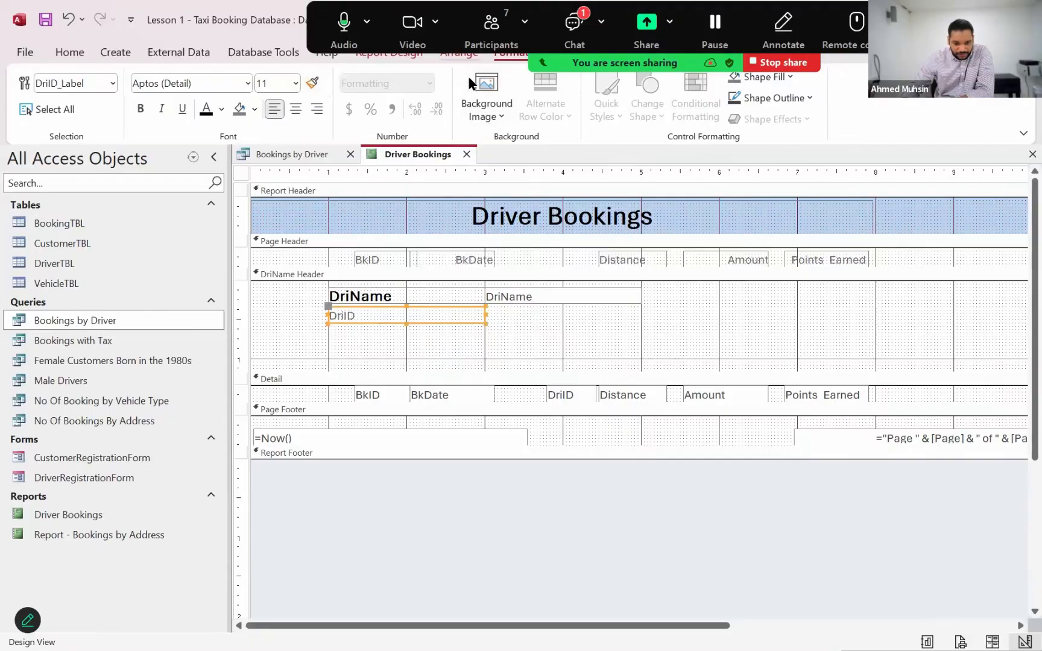
Format the DriID label in the DriName Header as bold at font size 14
{"action": "left_click", "coordinate": [277, 85]}
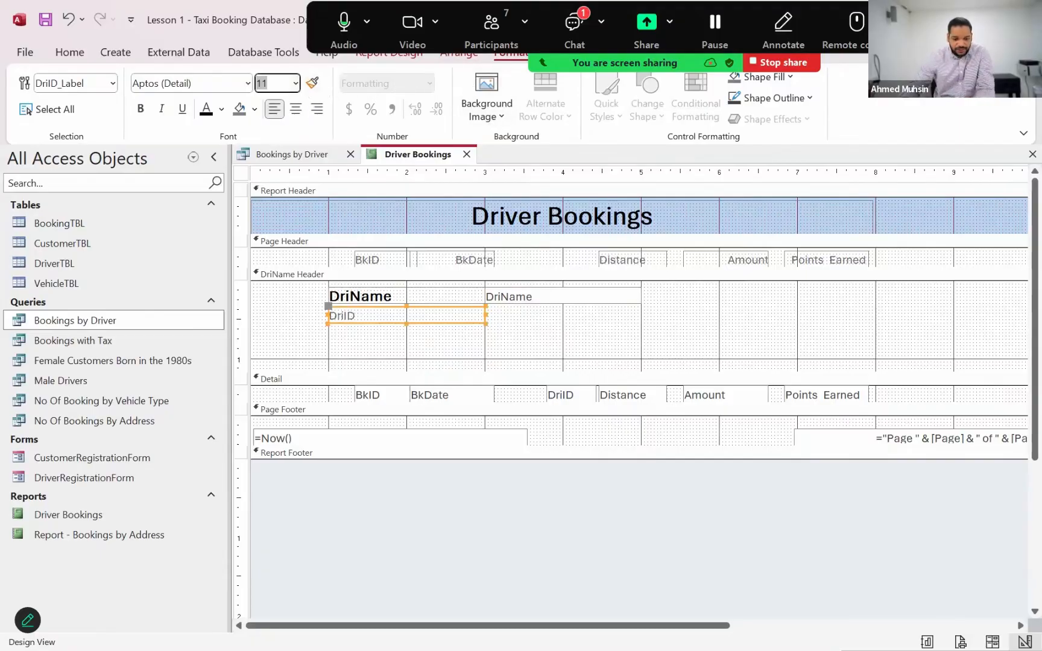
{"action": "type", "text": "14"}
{"action": "key", "text": "Return"}
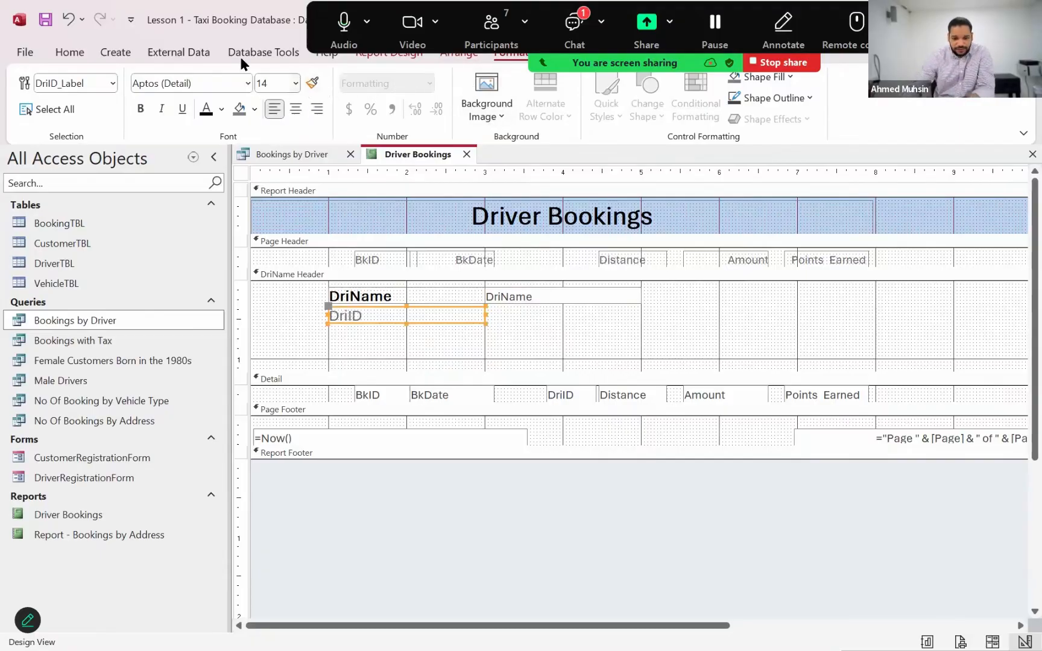
{"action": "left_click", "coordinate": [141, 109]}
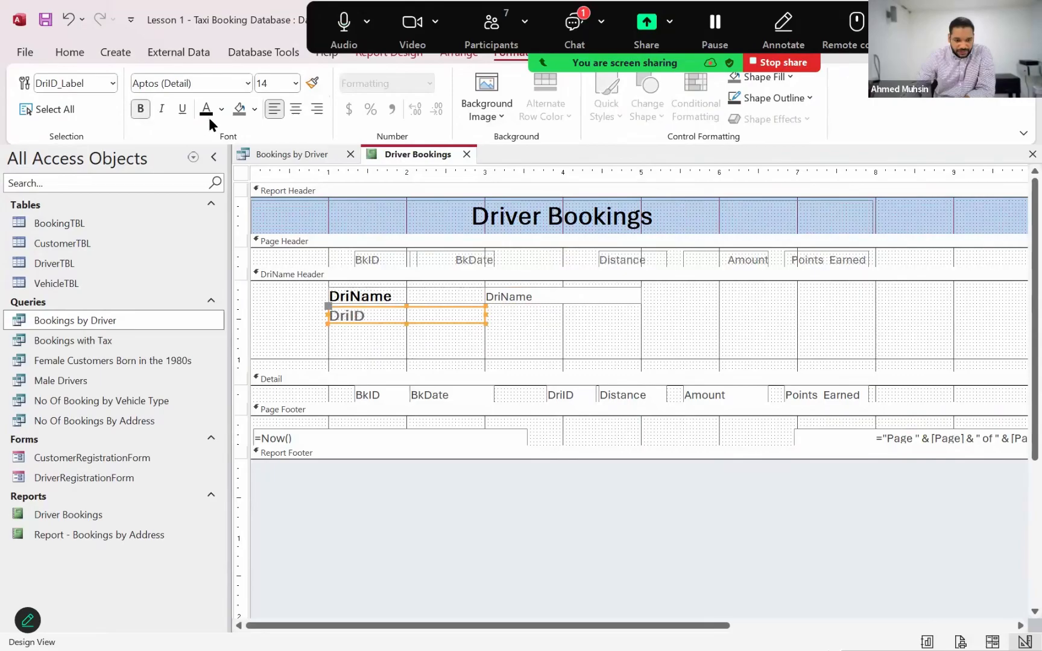
{"action": "left_click", "coordinate": [433, 343]}
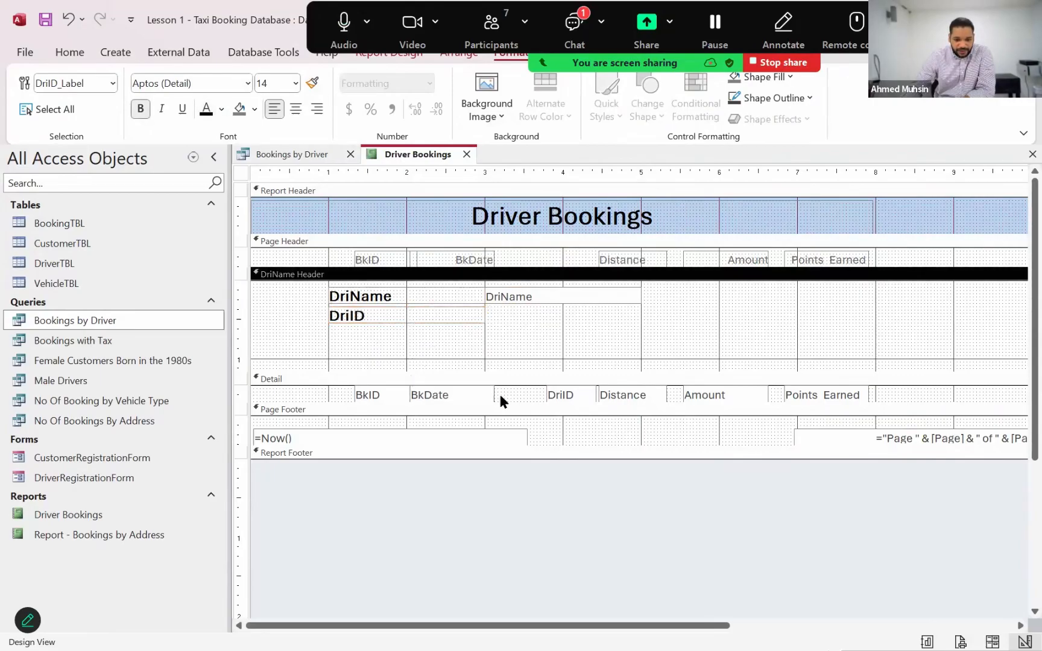
Move the DriID field from the Detail section to beside its label in the DriName Header, and widen it to the 5-inch mark
{"action": "left_click", "coordinate": [575, 398]}
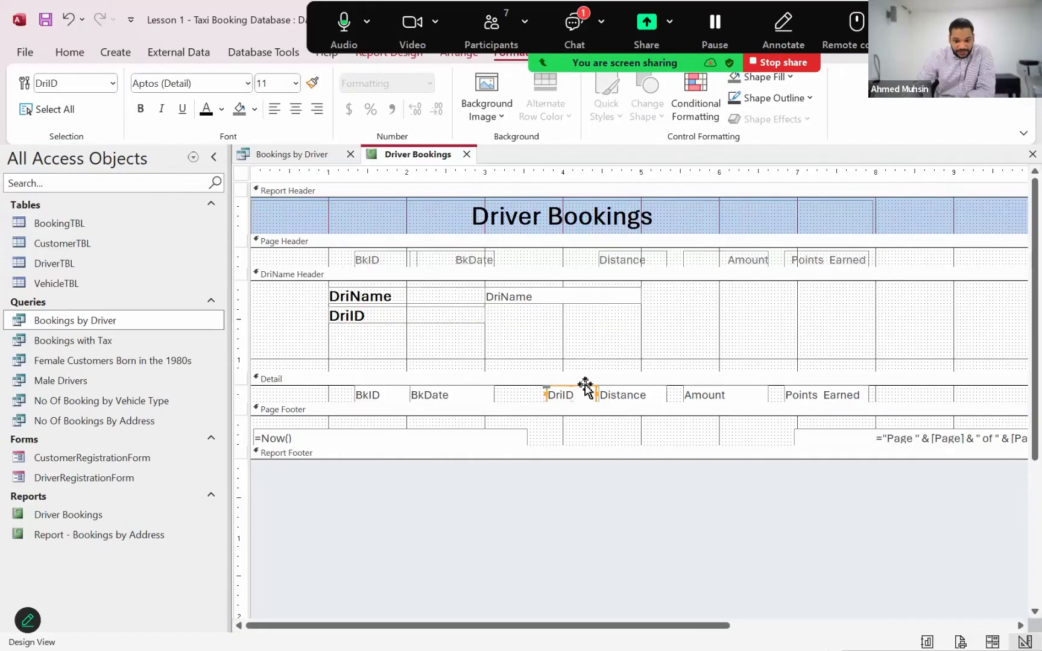
{"action": "mouse_move", "coordinate": [582, 389]}
{"action": "left_mouse_down"}
{"action": "mouse_move", "coordinate": [542, 321]}
{"action": "mouse_move", "coordinate": [519, 308]}
{"action": "mouse_move", "coordinate": [640, 324]}
{"action": "left_mouse_up"}
{"action": "left_click", "coordinate": [709, 329]}
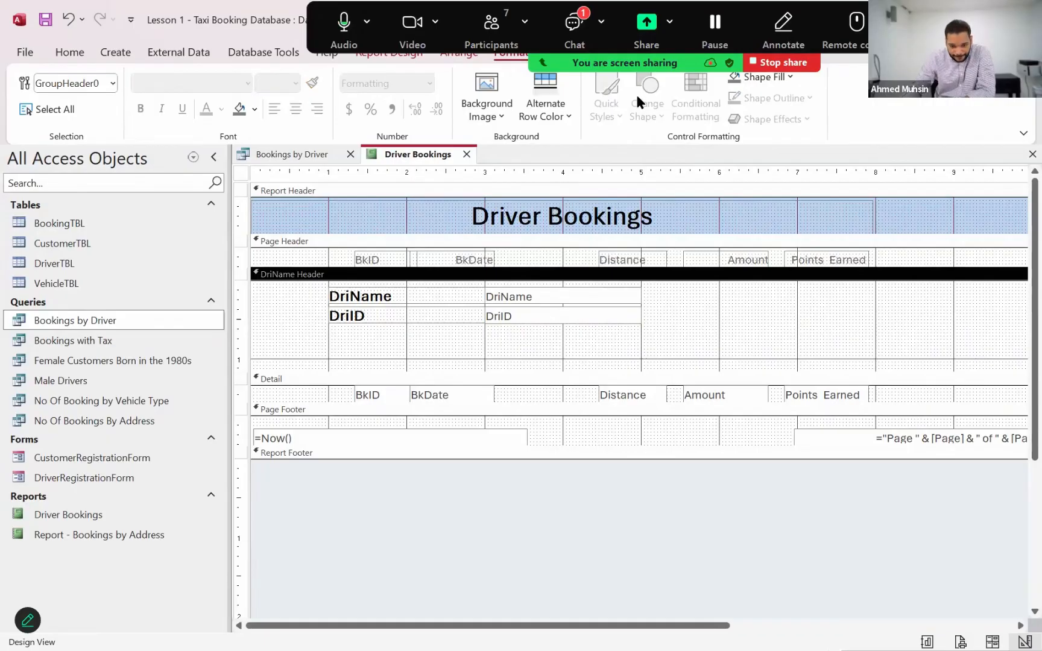
Open the Zoom meeting chat, read the latest student message, and close the chat
{"action": "key", "text": "alt+h"}
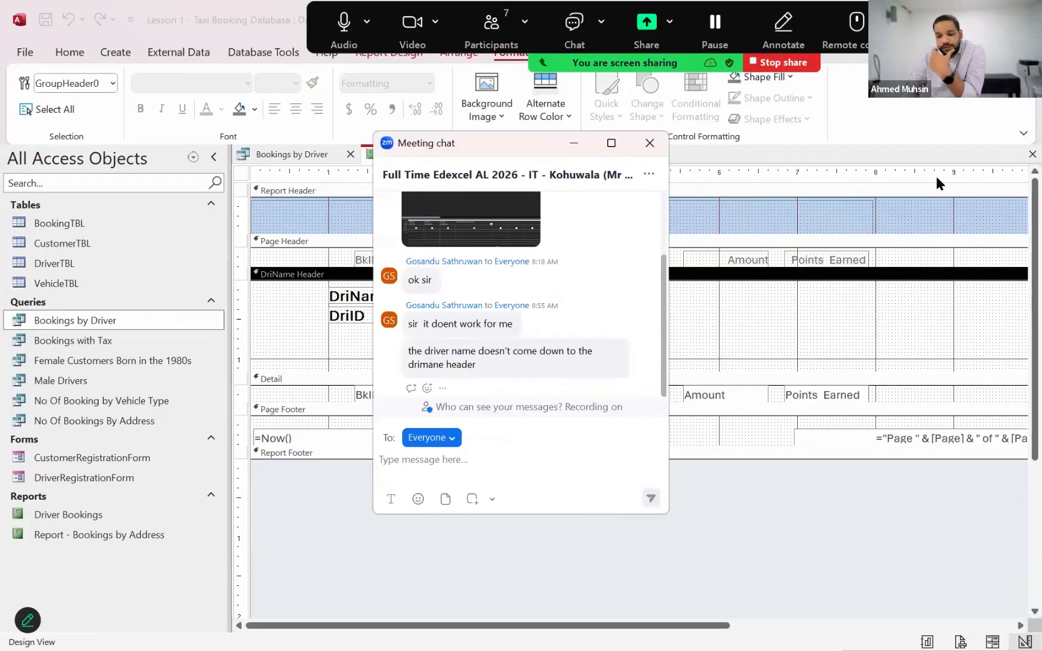
{"action": "left_click_drag", "start_coordinate": [548, 147], "coordinate": [936, 177]}
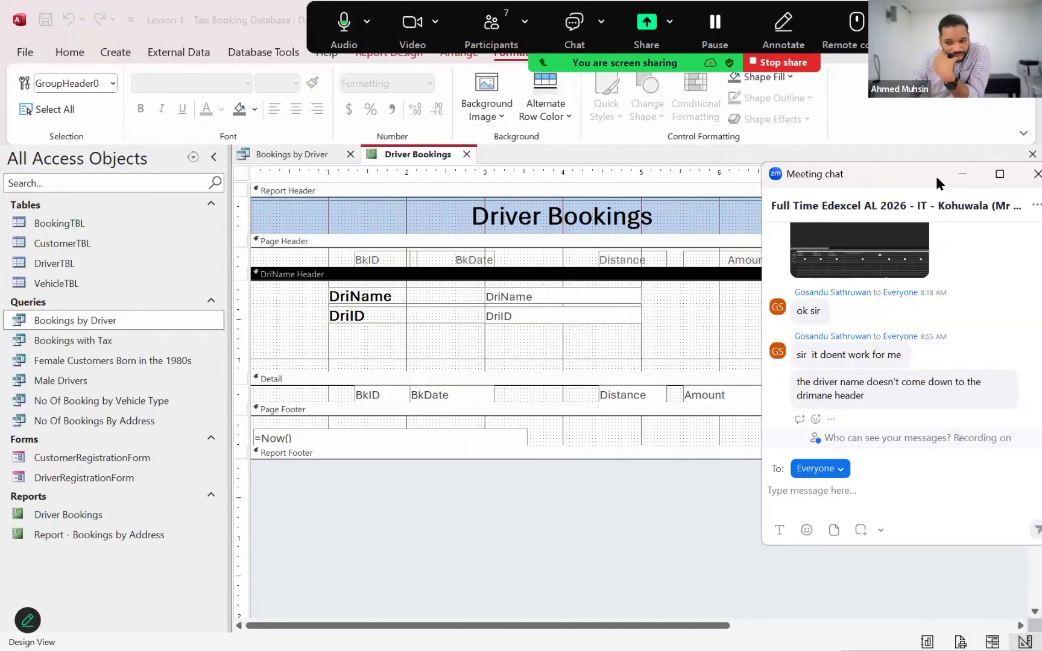
{"action": "left_click", "coordinate": [1037, 173]}
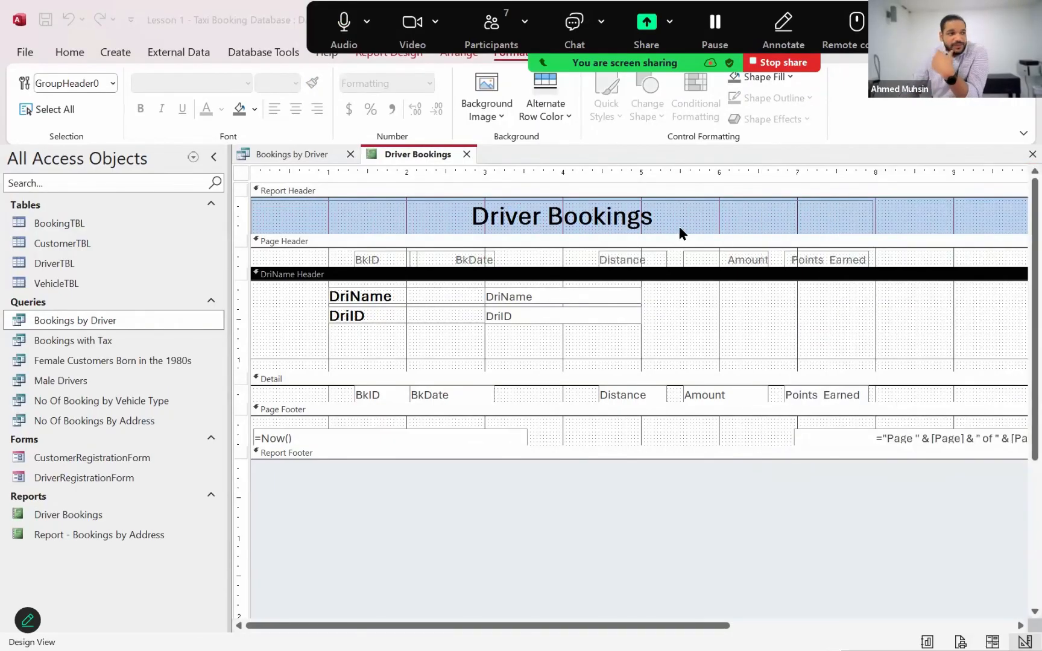
Check the driver group headers of the Driver Bookings report in Report View and return to Design View
{"action": "left_click", "coordinate": [59, 53]}
{"action": "left_click", "coordinate": [38, 125]}
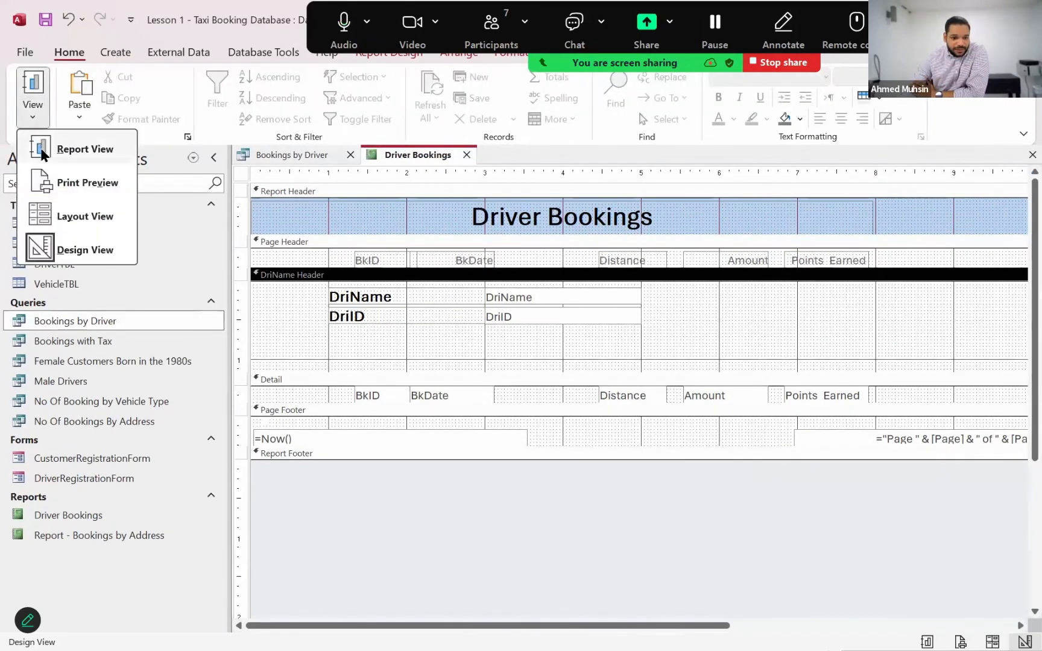
{"action": "left_click", "coordinate": [41, 150]}
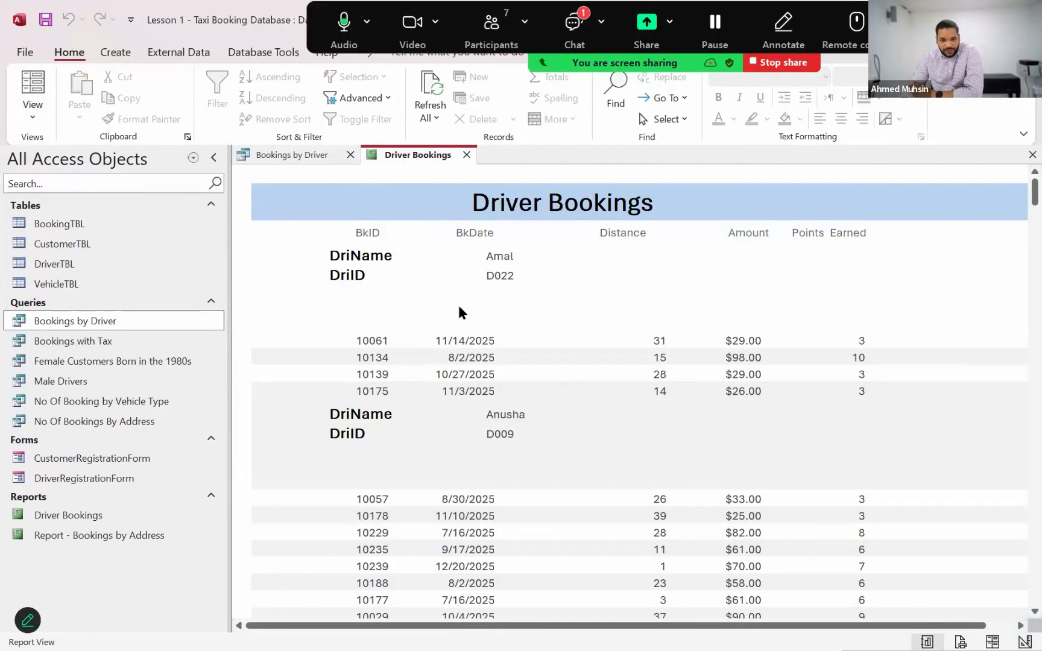
{"action": "left_click", "coordinate": [32, 117]}
{"action": "left_click", "coordinate": [55, 251]}
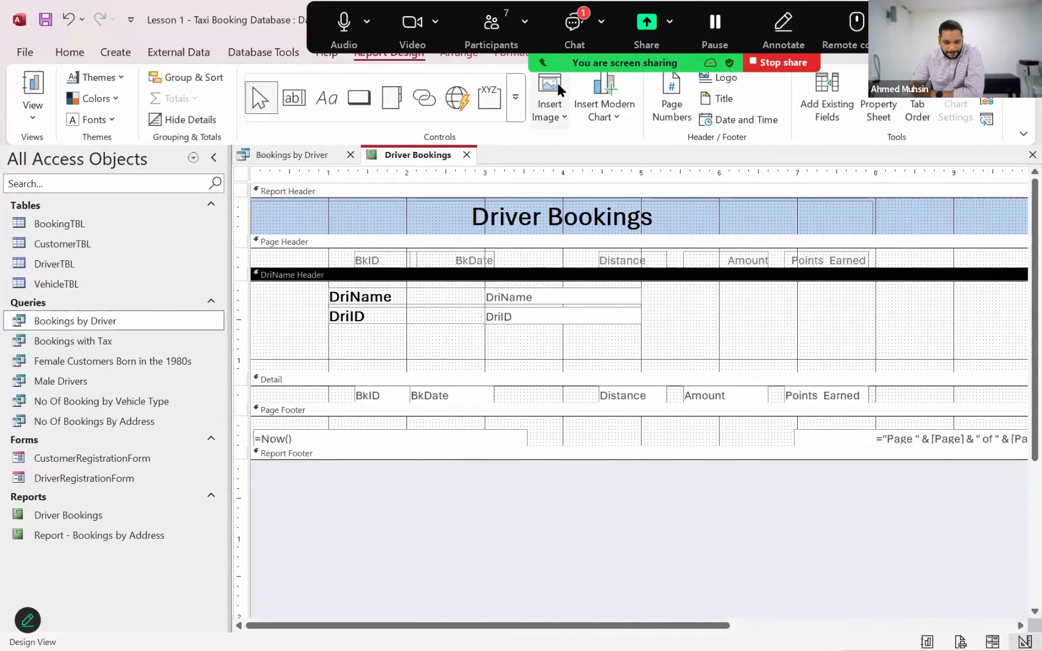
View the screenshot a student shared in the Zoom meeting chat, and close both the chat and the image
{"action": "left_click", "coordinate": [801, 229]}
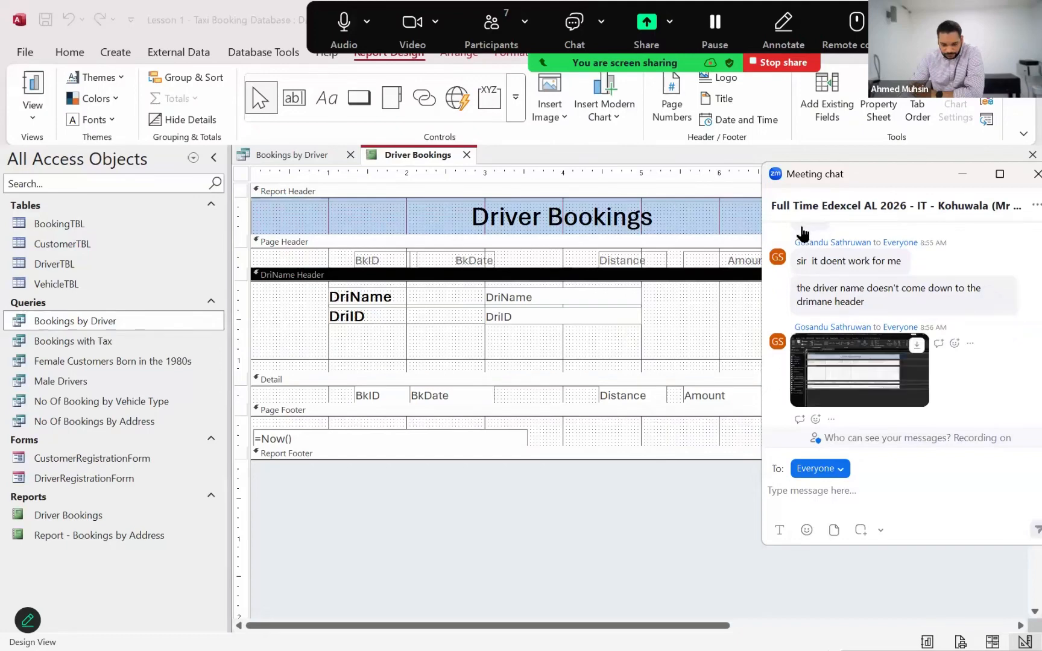
{"action": "scroll", "coordinate": [491, 326], "scroll_direction": "up", "scroll_amount": 1}
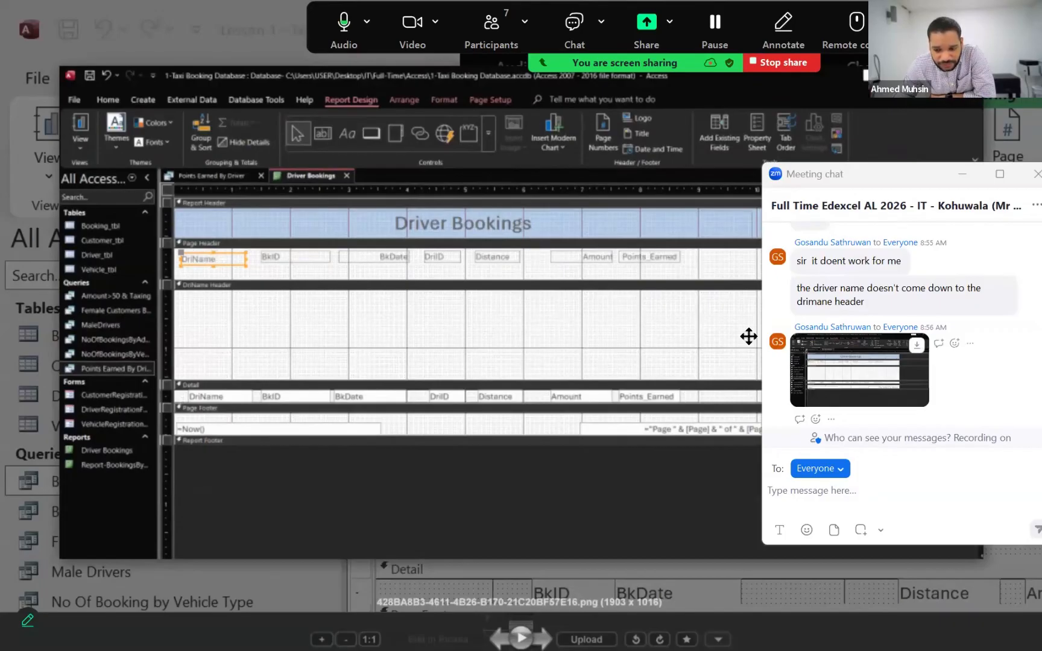
{"action": "left_click", "coordinate": [1036, 174]}
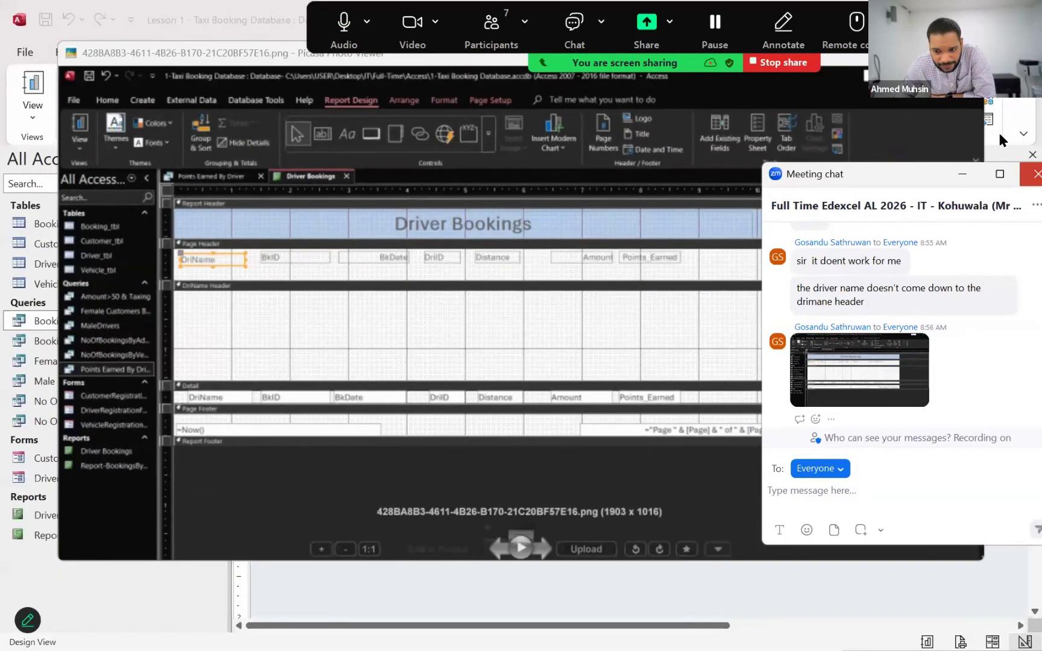
{"action": "key", "text": "Escape"}
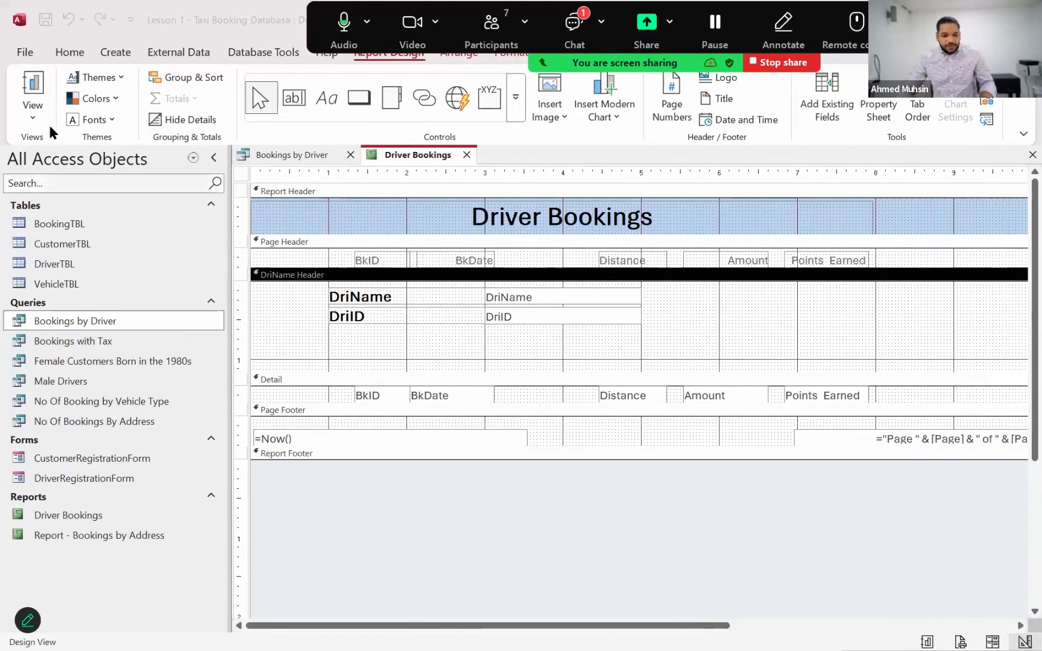
Review the Driver Bookings report layout again in Report View and switch back to Design View
{"action": "left_click", "coordinate": [33, 115]}
{"action": "left_click", "coordinate": [57, 149]}
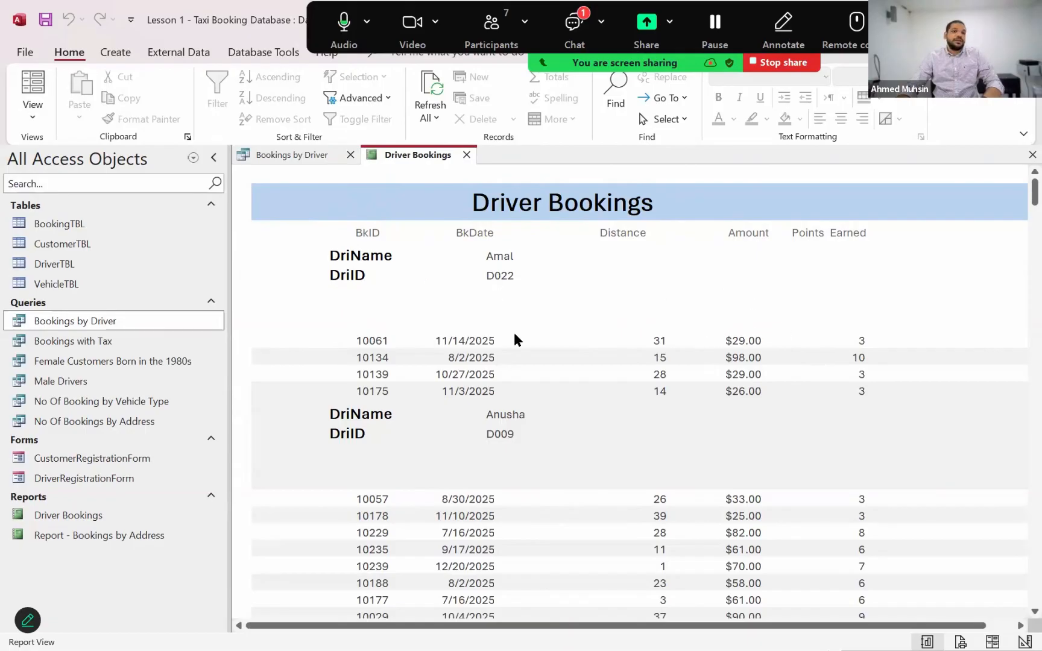
{"action": "left_click", "coordinate": [30, 114]}
{"action": "left_click", "coordinate": [60, 247]}
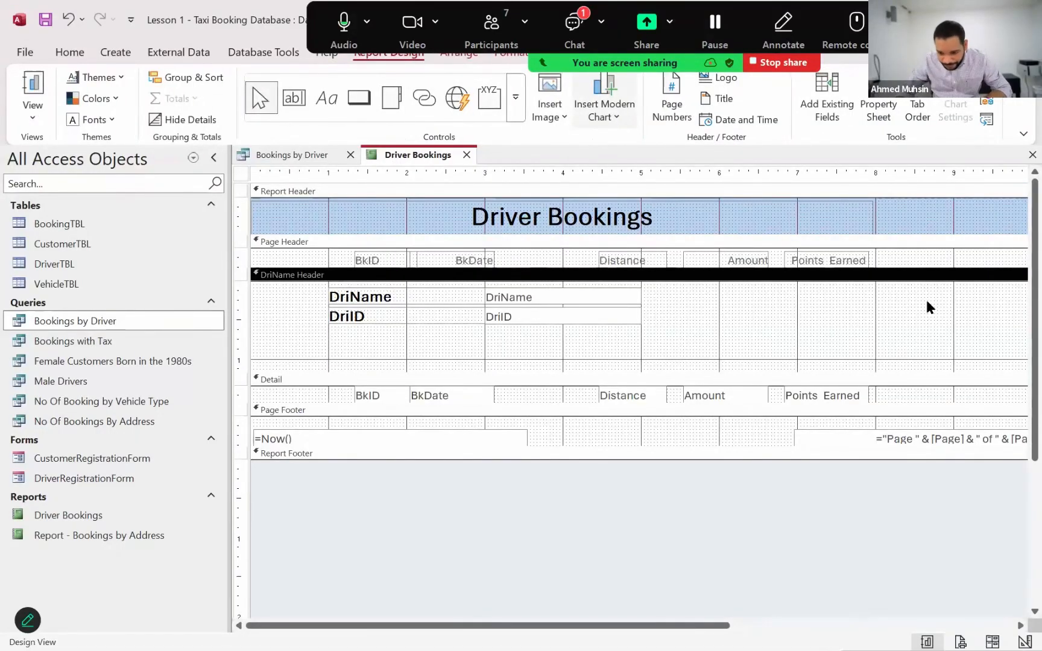
Check the Zoom meeting chat for a new student message and close it
{"action": "key", "text": "alt+h"}
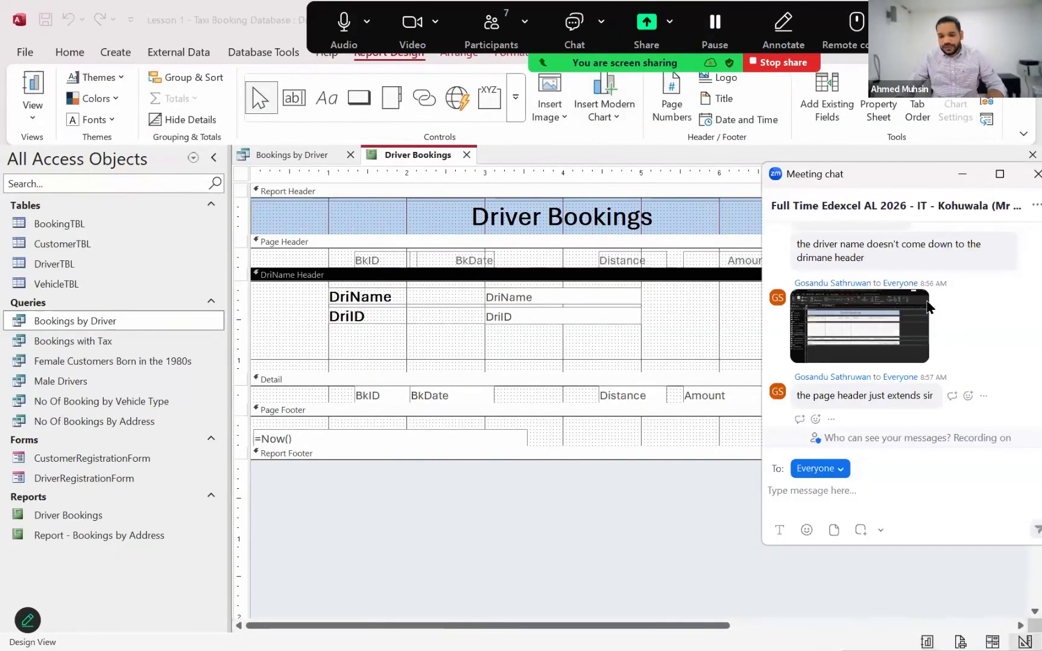
{"action": "key", "text": "alt+h"}
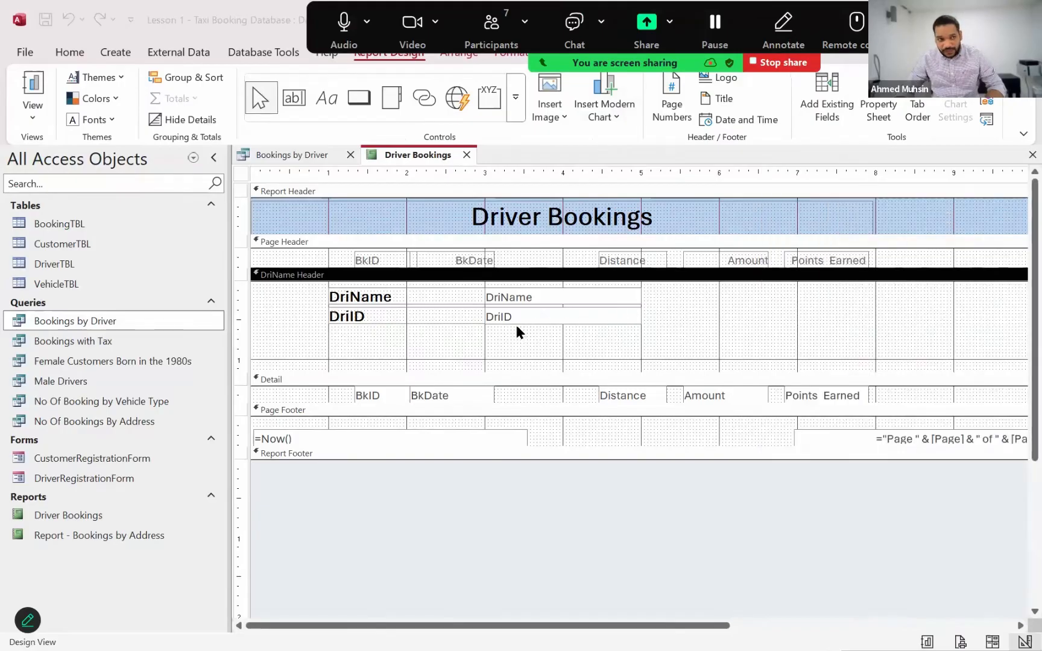
Move the BkID label from the Page Header to below DriID at the 1-inch mark, and align the Detail section's BkID field with it
{"action": "left_click", "coordinate": [375, 263]}
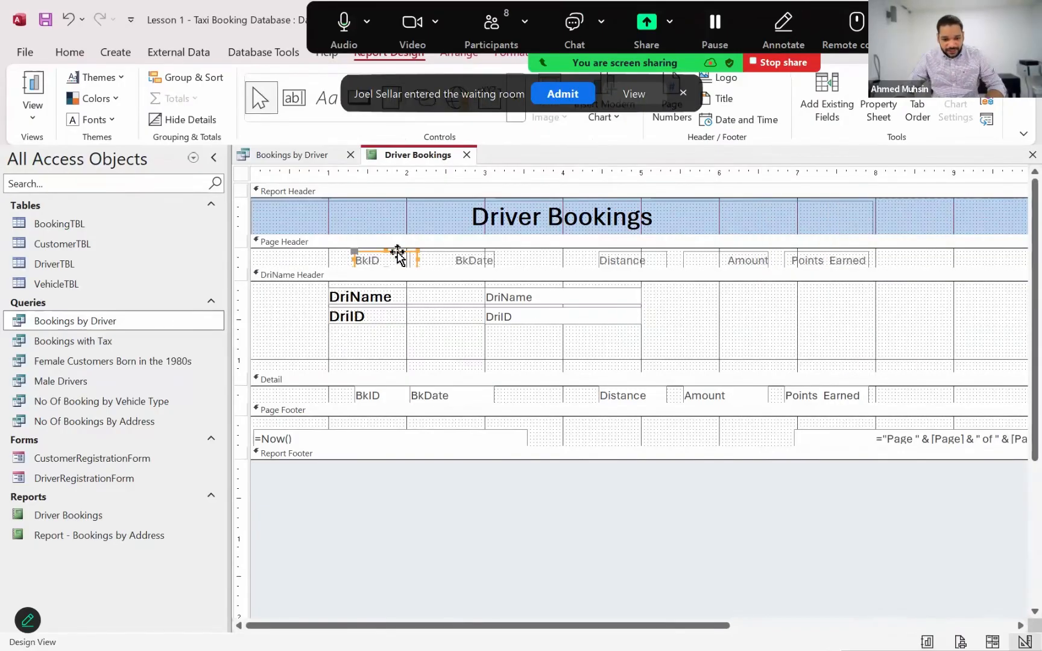
{"action": "left_click_drag", "start_coordinate": [398, 251], "coordinate": [370, 334]}
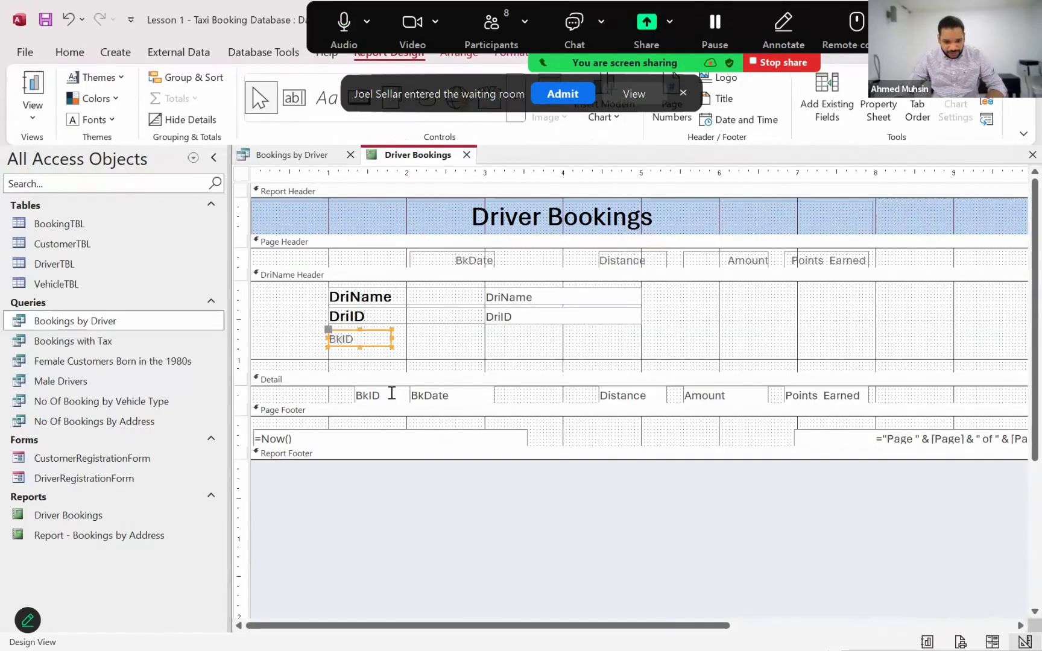
{"action": "left_click", "coordinate": [391, 392]}
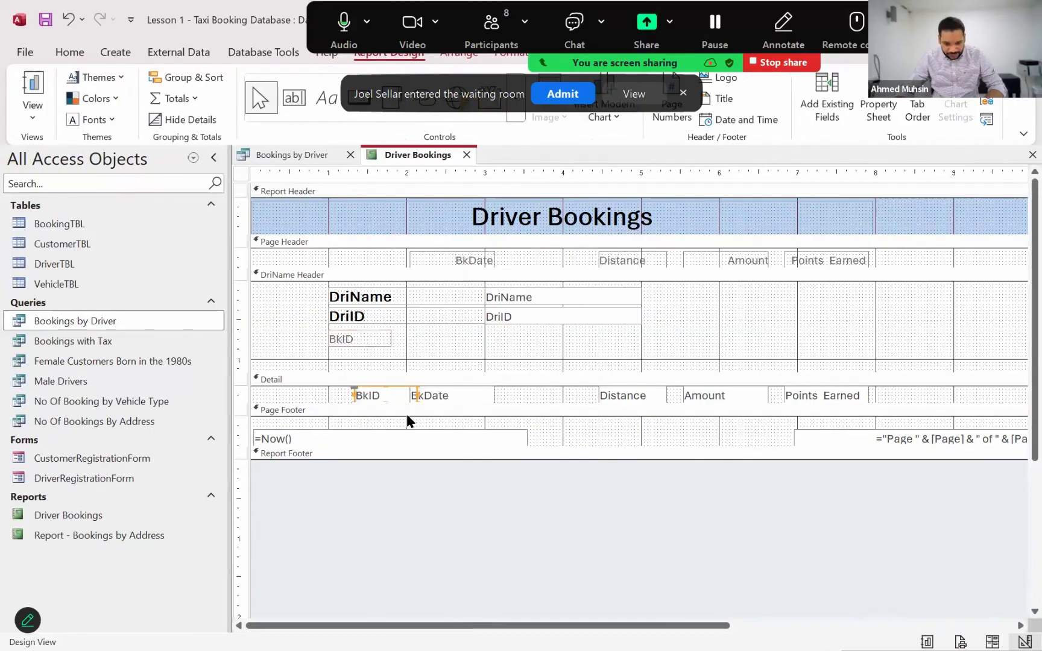
{"action": "left_click_drag", "start_coordinate": [413, 403], "coordinate": [411, 411]}
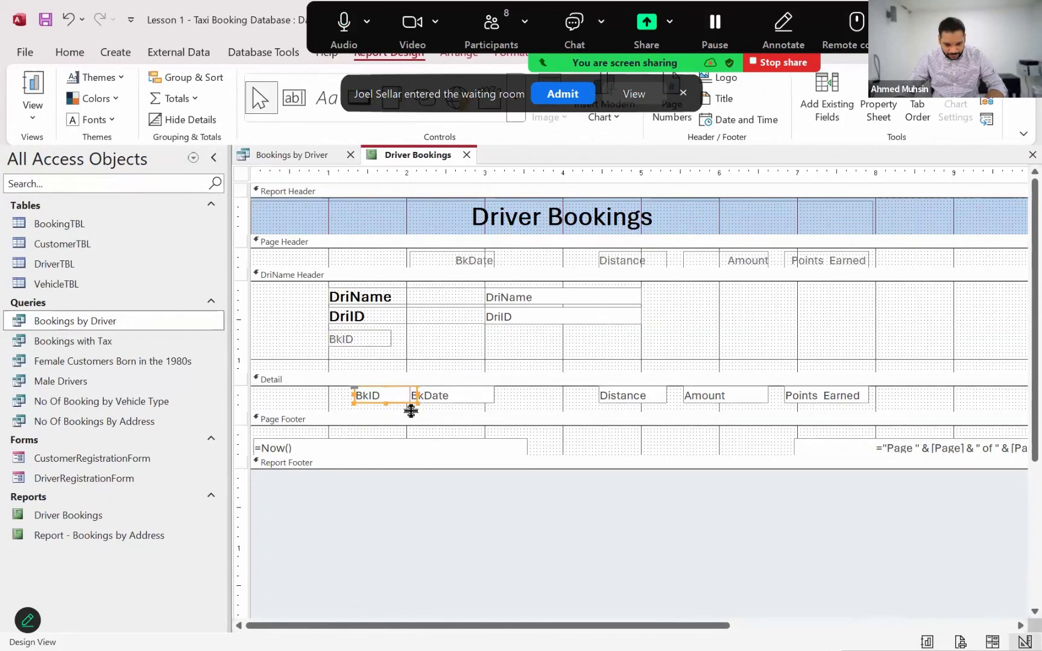
{"action": "key", "text": "Left"}
{"action": "key", "text": "Left"}
{"action": "key", "text": "Left"}
{"action": "key", "text": "Left"}
{"action": "key", "text": "Left"}
{"action": "key", "text": "Left"}
{"action": "key", "text": "Left"}
{"action": "key", "text": "Left"}
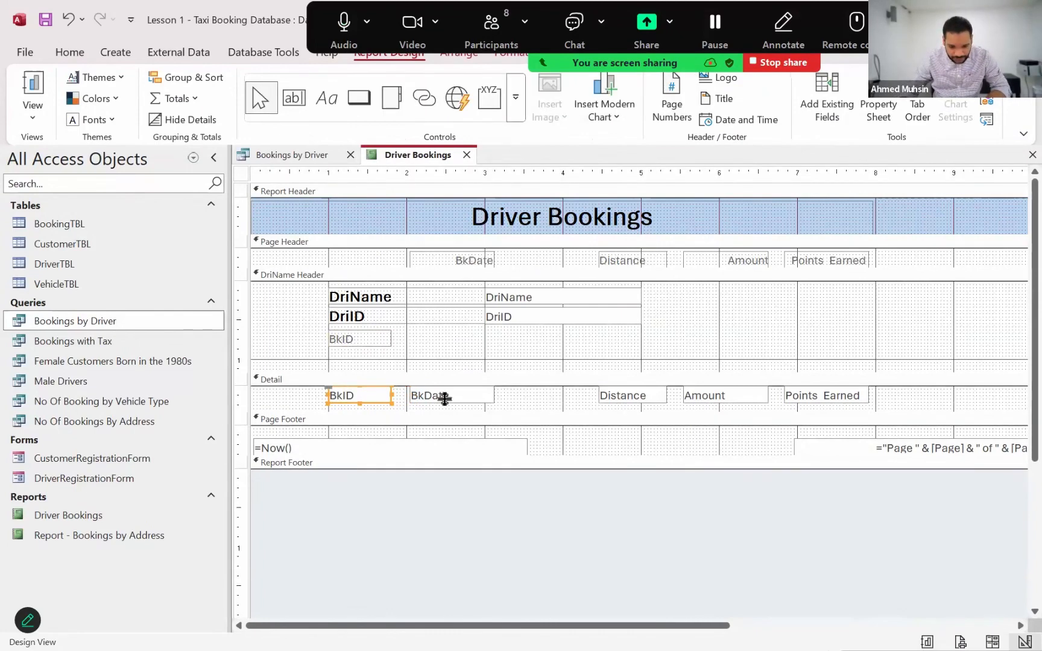
Move the BkDate and Distance labels from the Page Header into the BkID label's row, and align the Detail section's Distance field under its label
{"action": "left_click", "coordinate": [481, 264]}
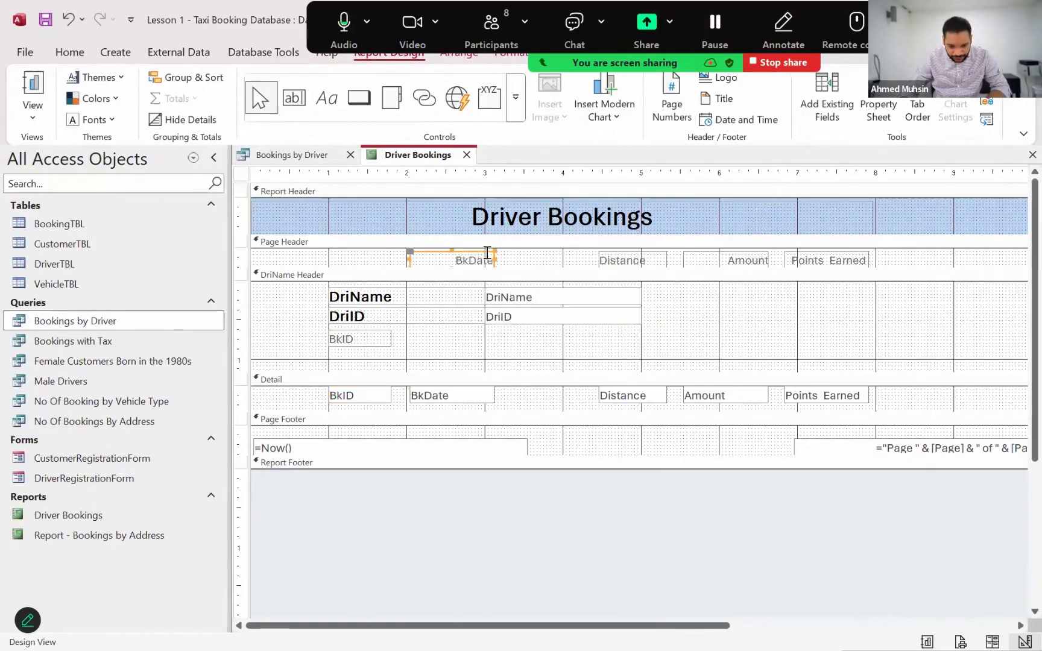
{"action": "left_click_drag", "start_coordinate": [486, 253], "coordinate": [484, 333]}
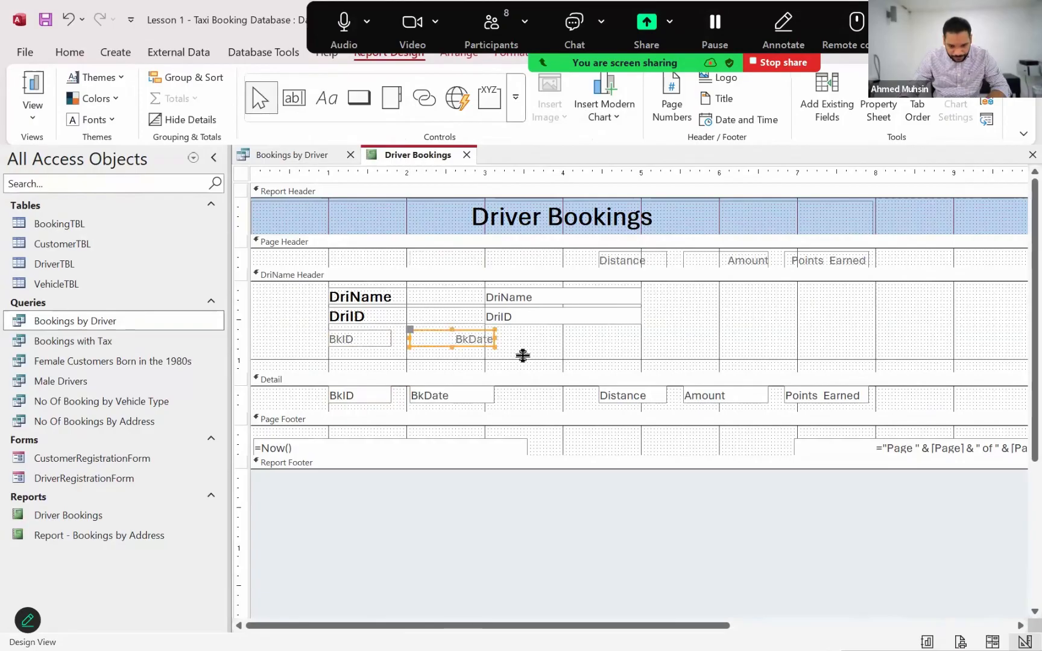
{"action": "left_click", "coordinate": [657, 259]}
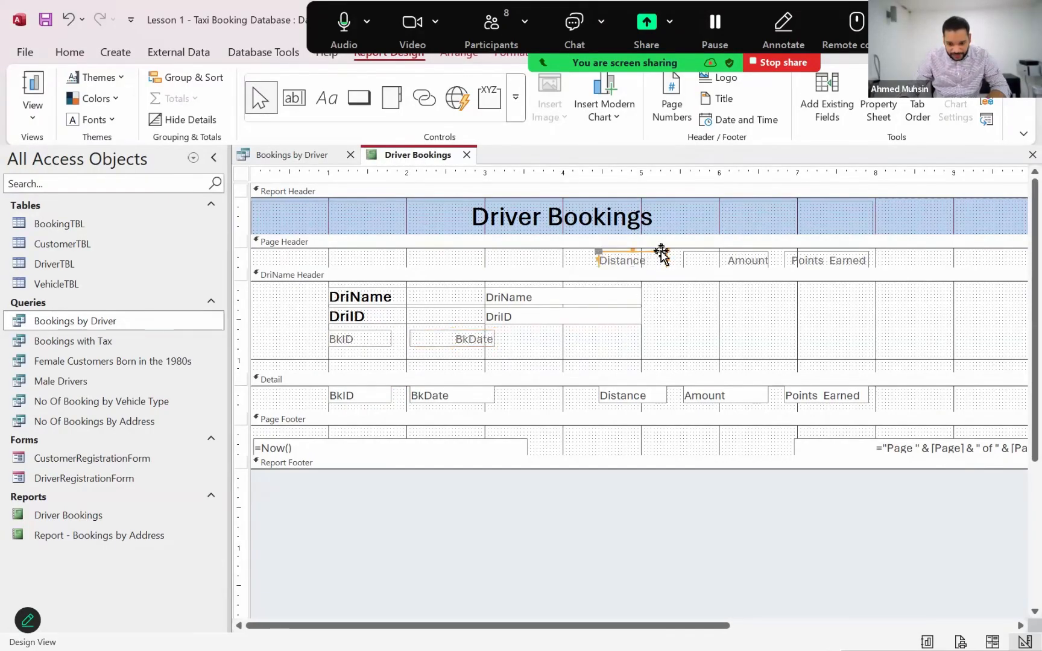
{"action": "left_click_drag", "start_coordinate": [663, 252], "coordinate": [567, 331]}
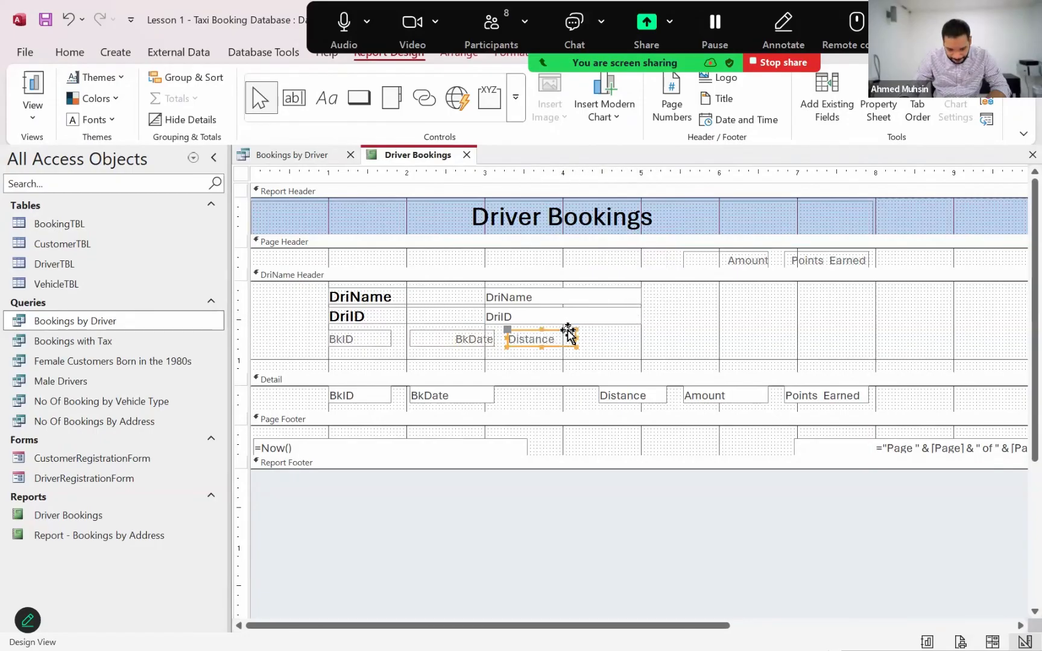
{"action": "left_click", "coordinate": [645, 396]}
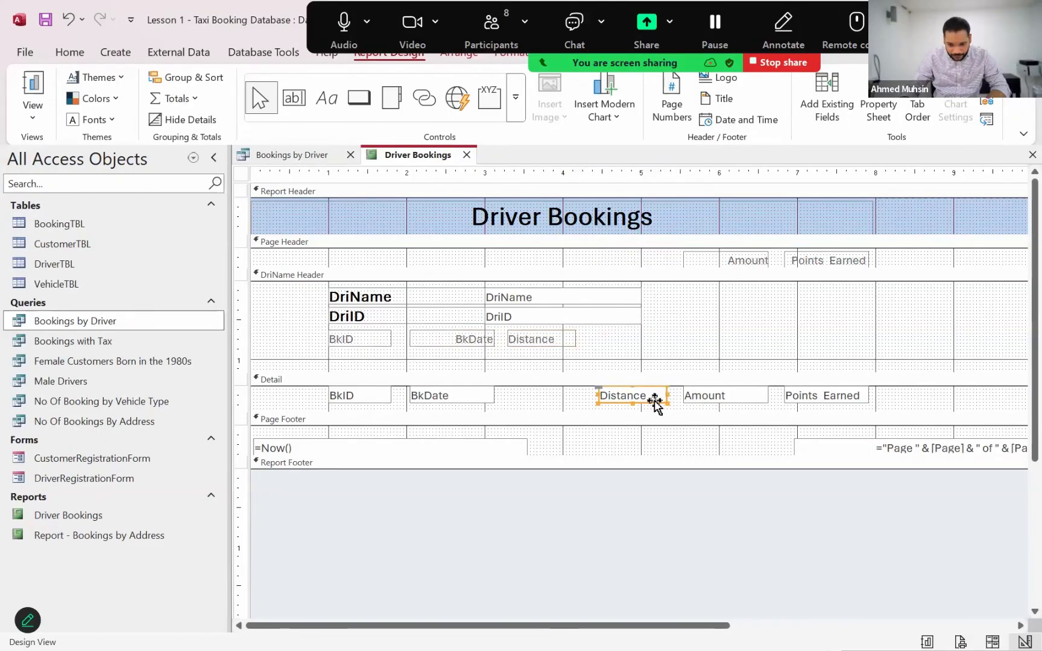
{"action": "left_click_drag", "start_coordinate": [656, 400], "coordinate": [564, 403]}
{"action": "left_click", "coordinate": [748, 256]}
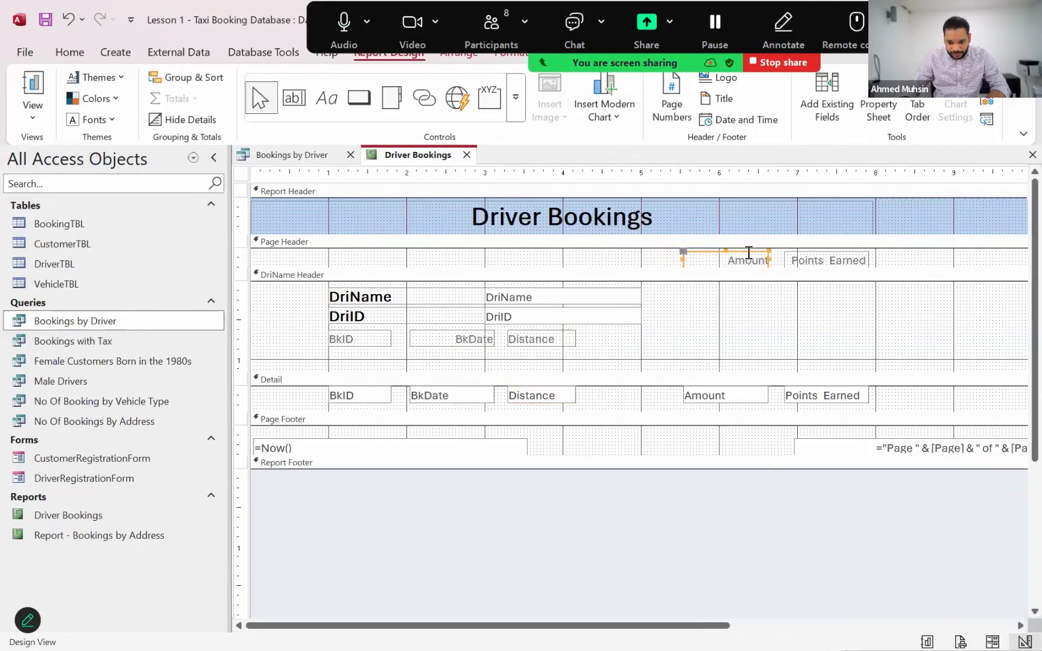
{"action": "left_click_drag", "start_coordinate": [750, 253], "coordinate": [655, 333]}
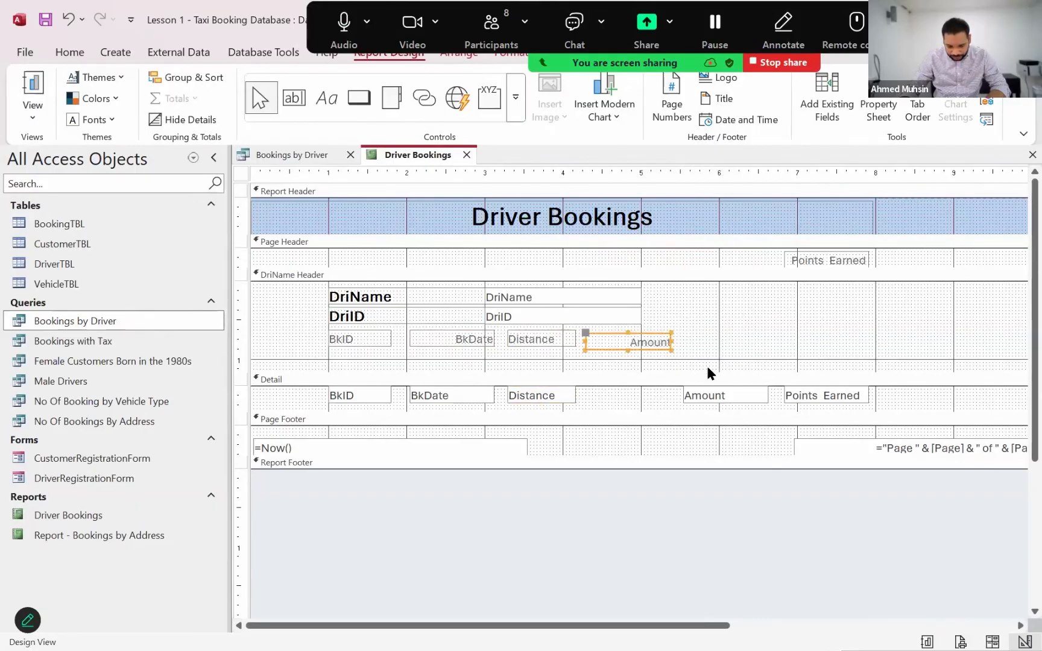
{"action": "key", "text": "ctrl+z"}
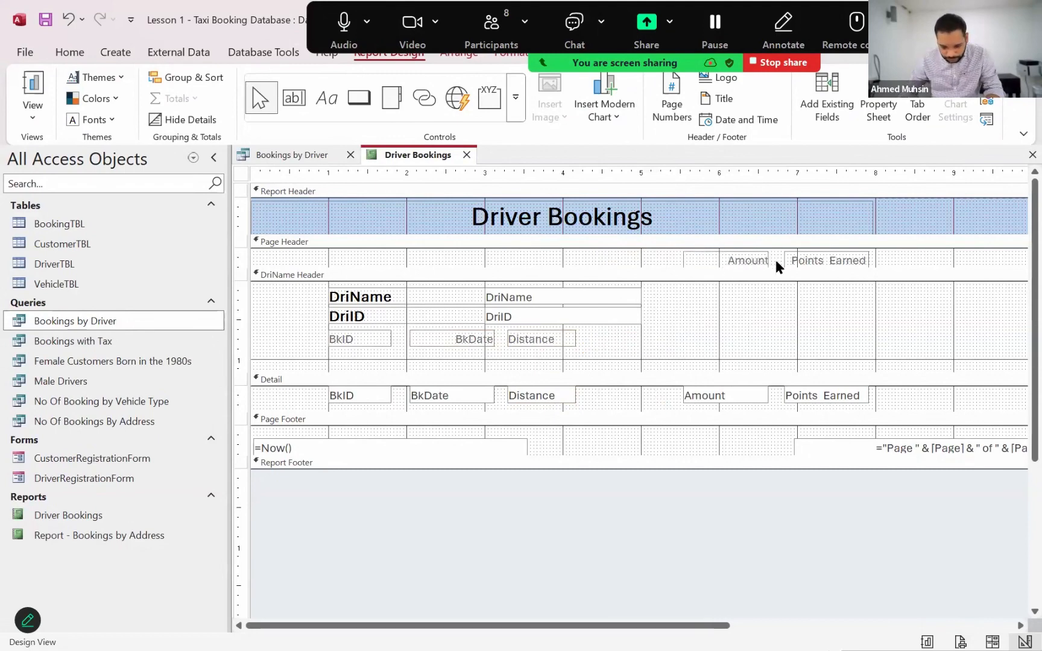
Move the Amount label from the Page Header into the booking label row after Distance, and align the Detail section's Amount field under it
{"action": "left_click_drag", "start_coordinate": [757, 253], "coordinate": [657, 331]}
{"action": "left_click", "coordinate": [742, 398]}
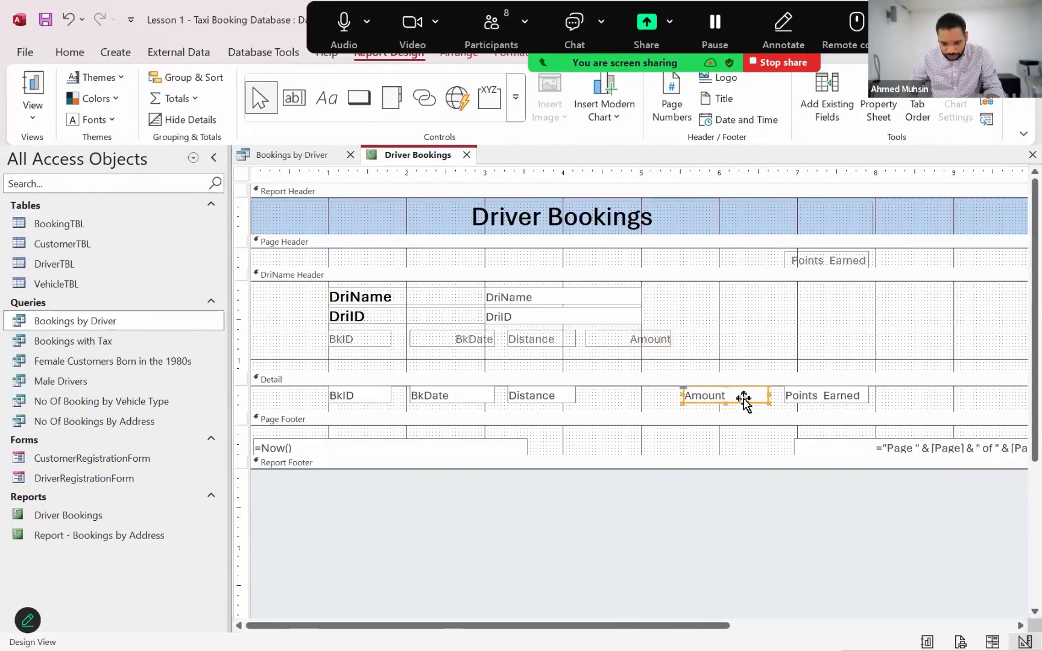
{"action": "left_click_drag", "start_coordinate": [743, 398], "coordinate": [649, 402]}
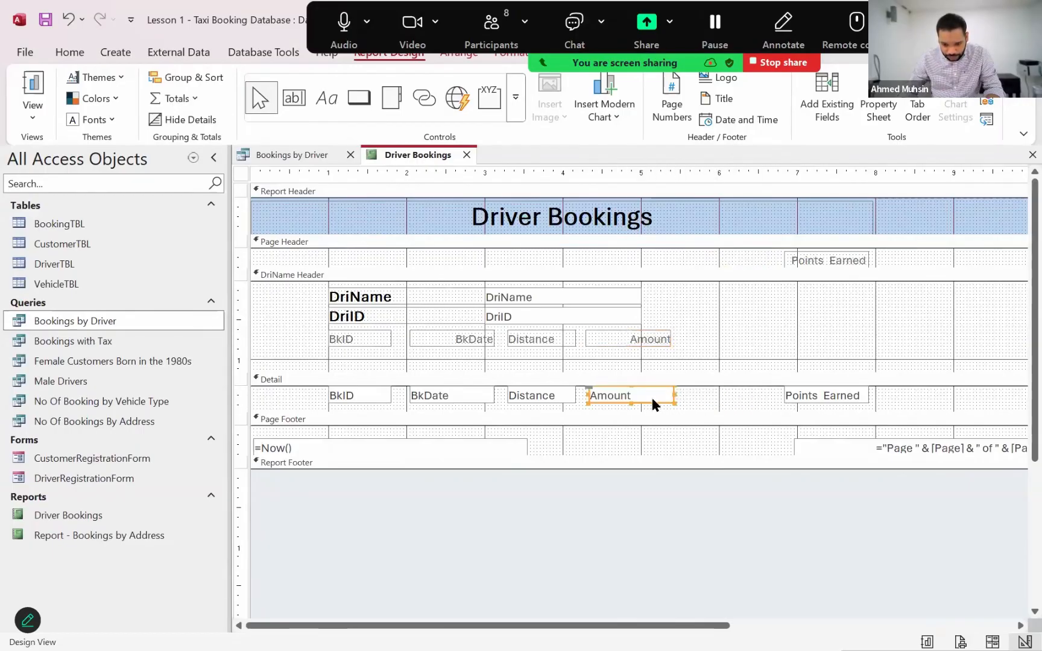
Move the Points_Earned label from the Page Header to the end of the booking label row, and align its Detail field underneath
{"action": "left_click", "coordinate": [835, 257]}
{"action": "left_click_drag", "start_coordinate": [860, 252], "coordinate": [759, 329]}
{"action": "left_click", "coordinate": [835, 396]}
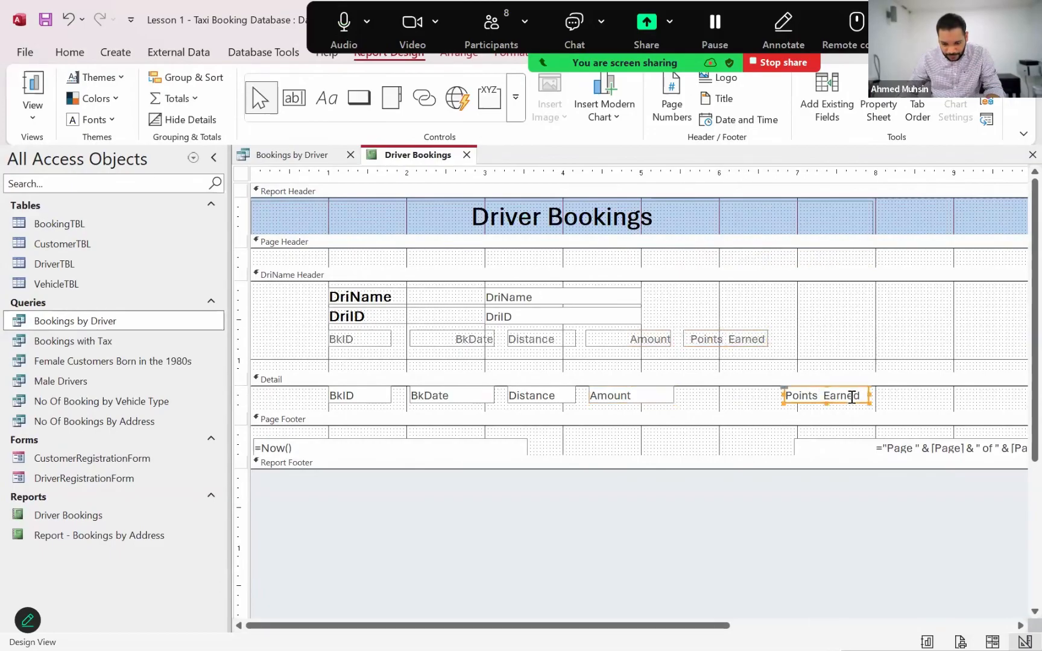
{"action": "left_click_drag", "start_coordinate": [845, 402], "coordinate": [751, 405]}
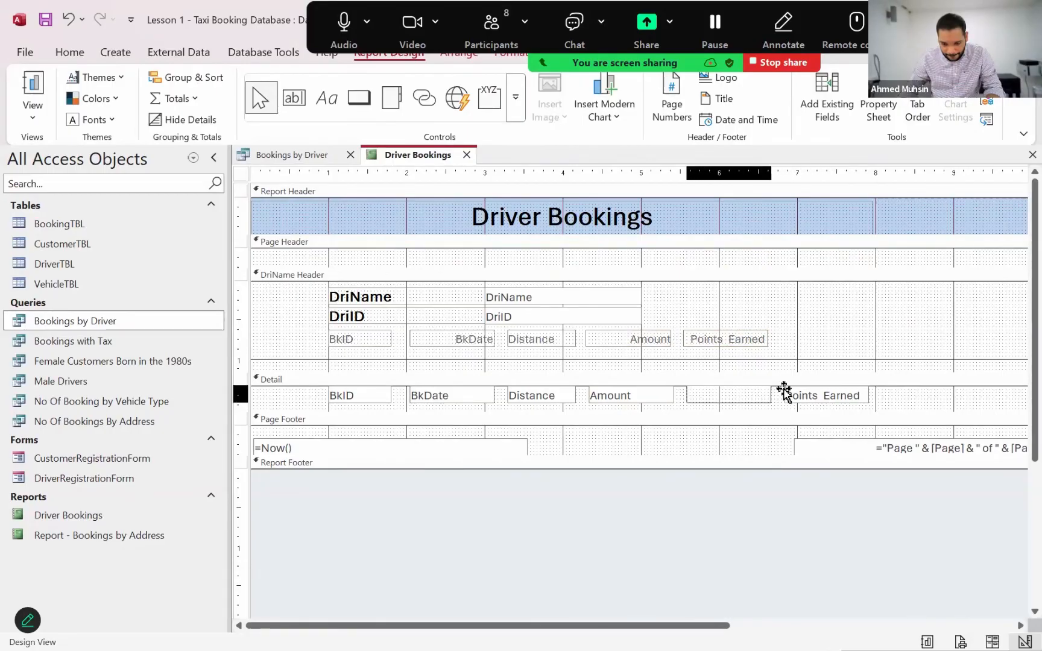
{"action": "left_click", "coordinate": [678, 273]}
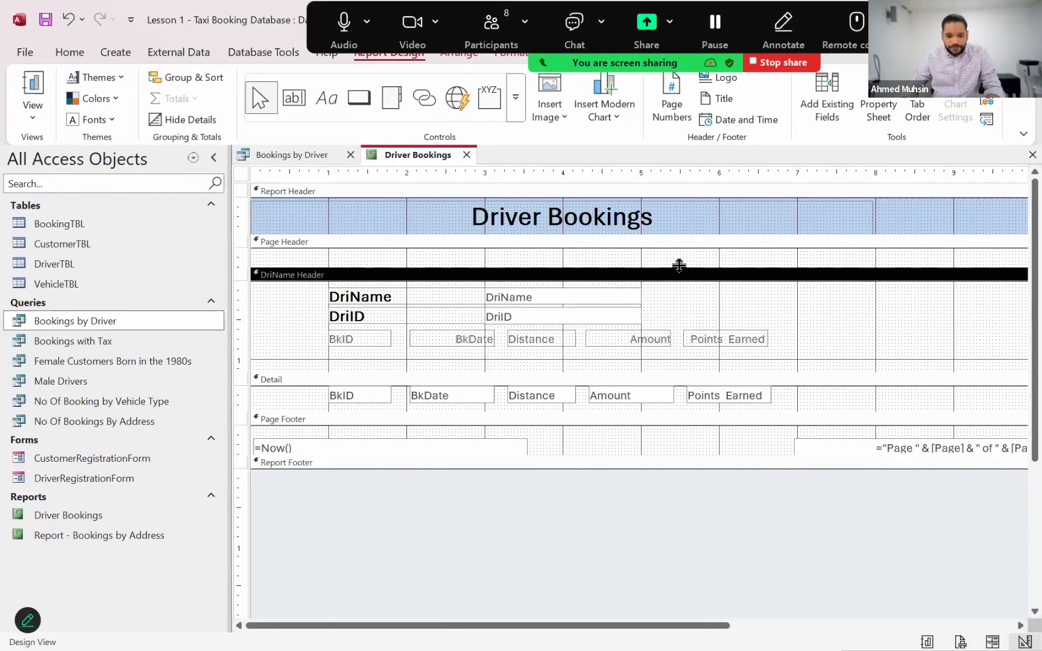
Check the alignment of the booking labels and values in Report View and return to Design View
{"action": "left_click", "coordinate": [25, 112]}
{"action": "left_click", "coordinate": [41, 148]}
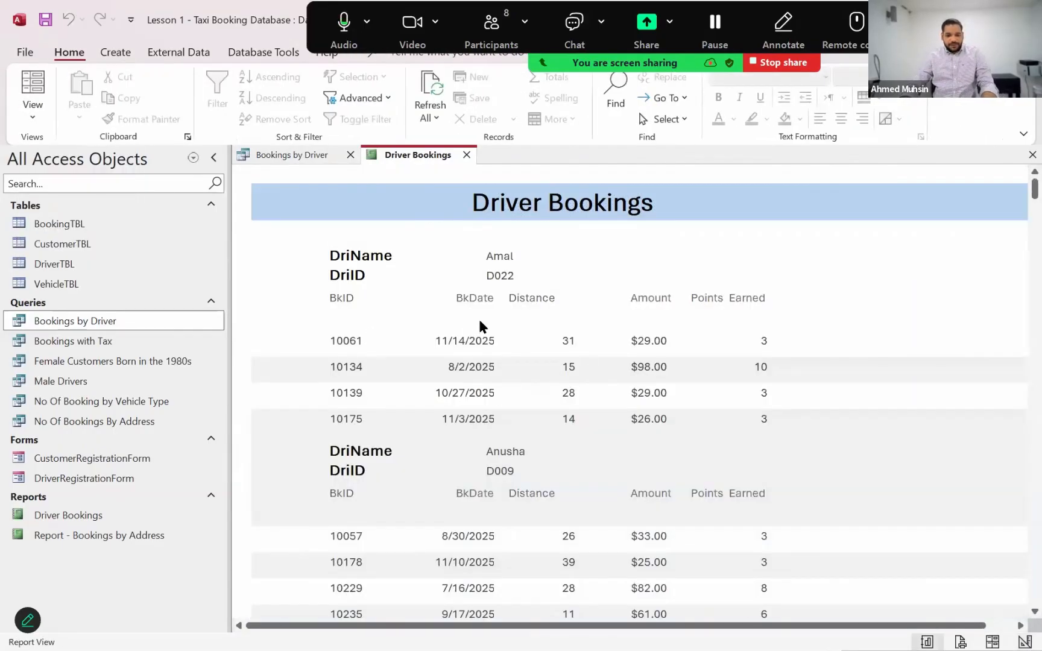
{"action": "left_click", "coordinate": [25, 108]}
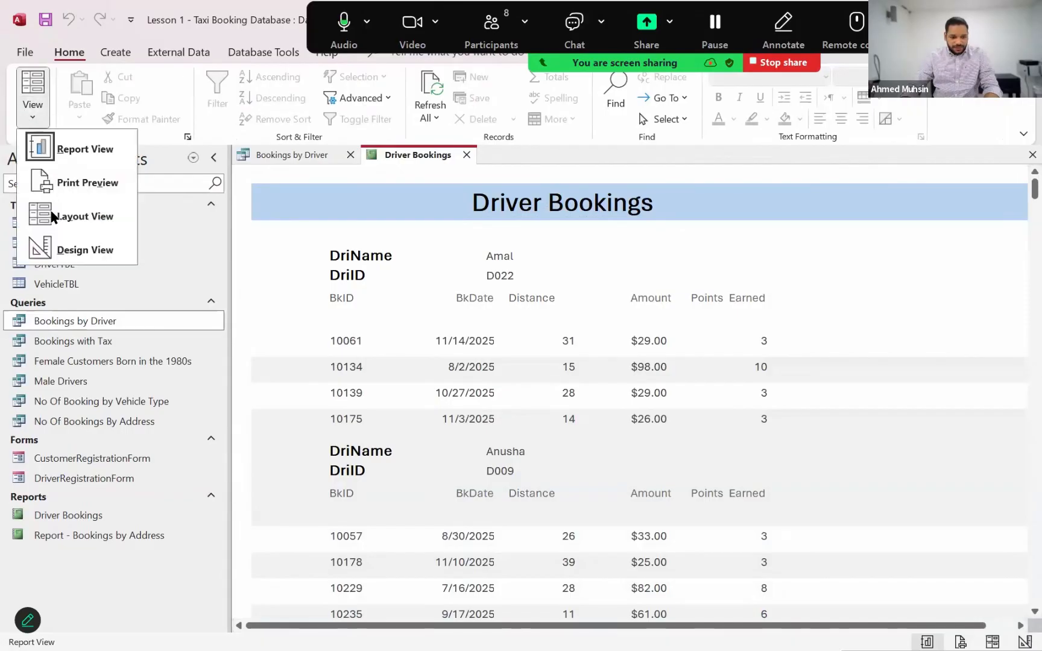
{"action": "left_click", "coordinate": [55, 248]}
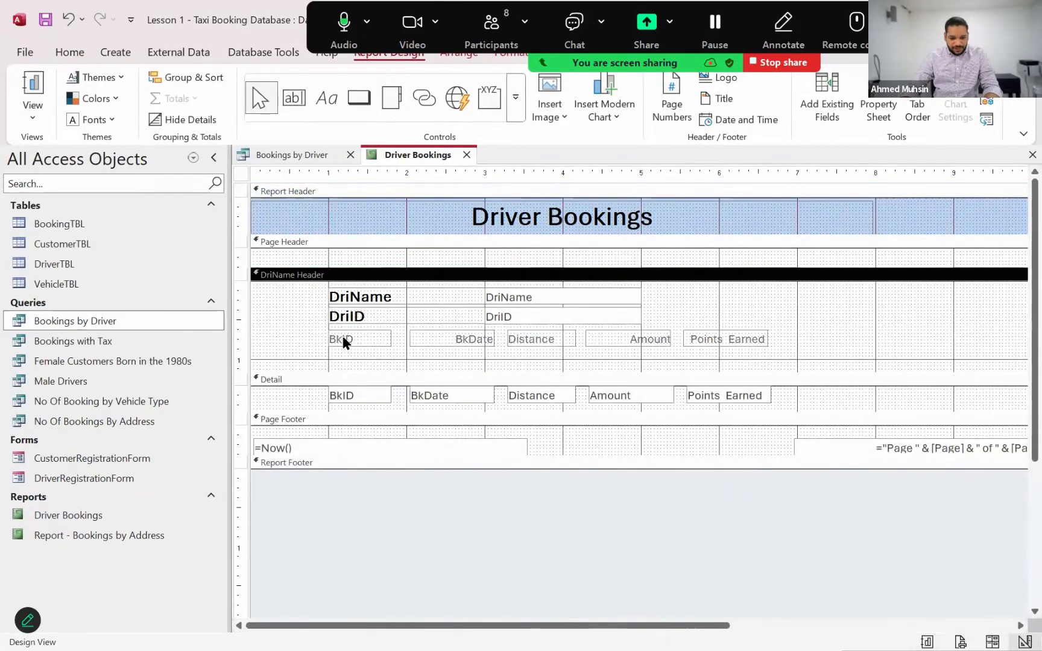
{"action": "left_click", "coordinate": [340, 330]}
{"action": "left_click", "coordinate": [470, 340], "text": "shift"}
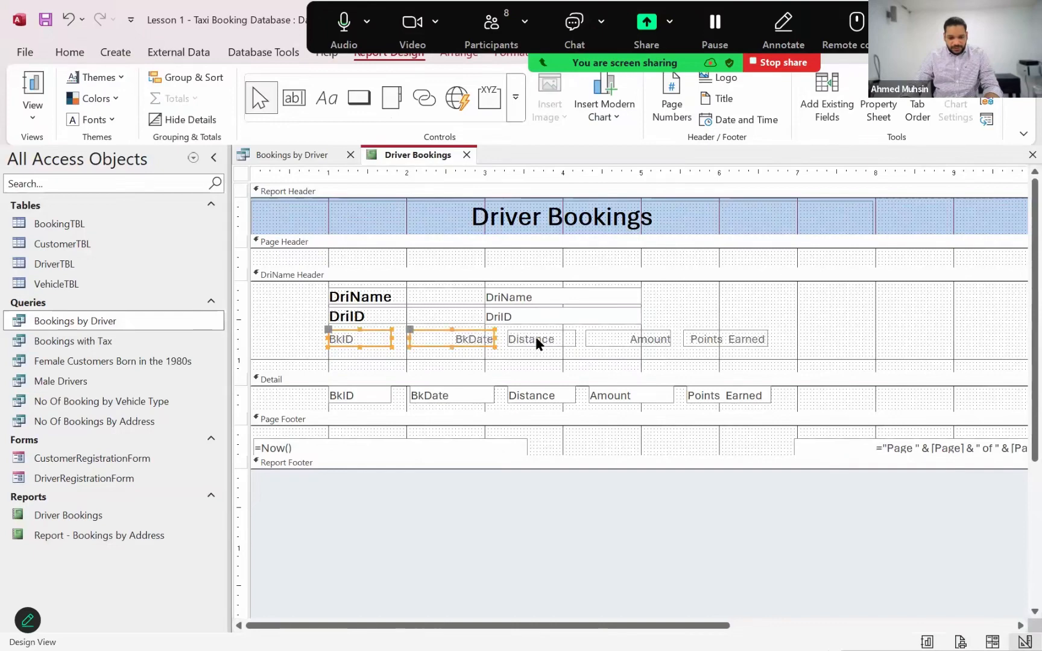
{"action": "left_click", "coordinate": [535, 340], "text": "shift"}
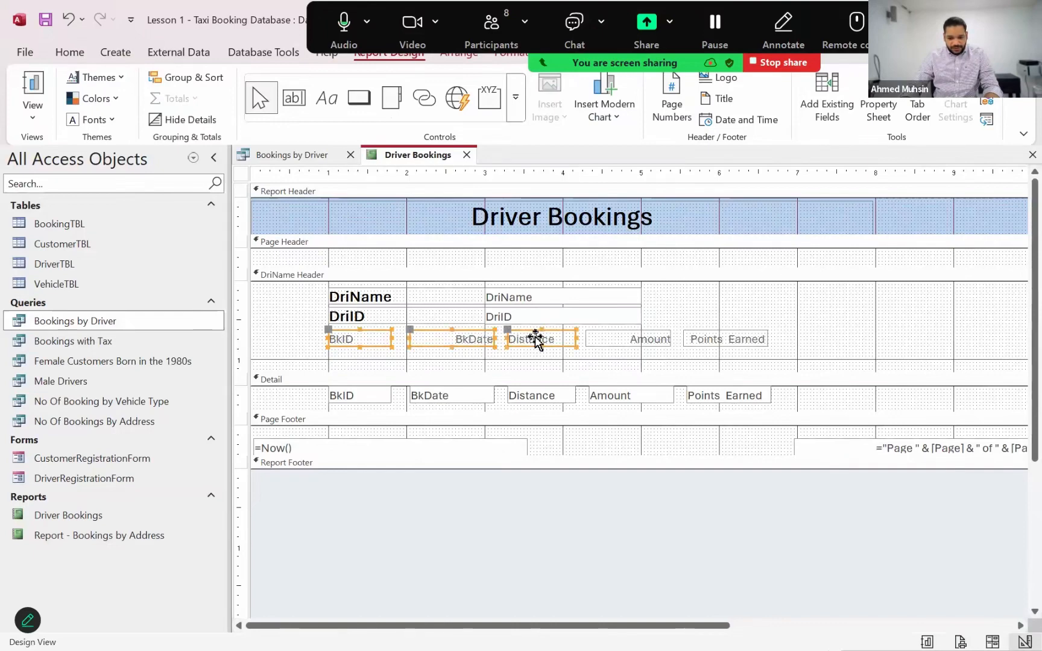
{"action": "left_click", "coordinate": [645, 339], "text": "shift"}
{"action": "left_click", "coordinate": [723, 339], "text": "shift"}
{"action": "left_click", "coordinate": [699, 396], "text": "shift"}
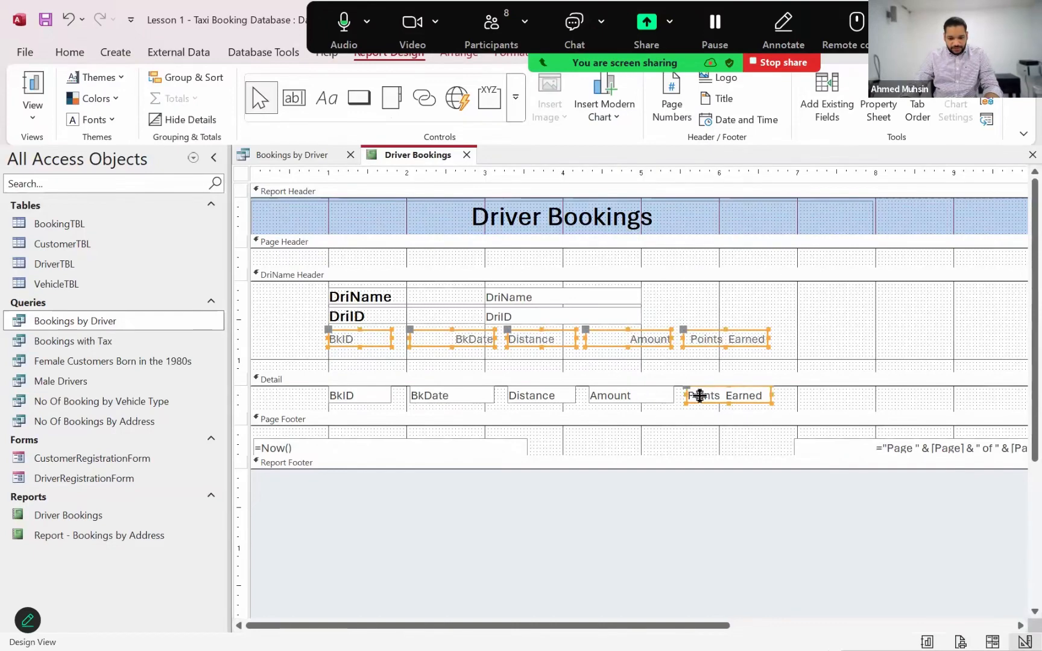
{"action": "left_click", "coordinate": [630, 395], "text": "shift"}
{"action": "left_click", "coordinate": [541, 395], "text": "shift"}
{"action": "left_click", "coordinate": [459, 406]}
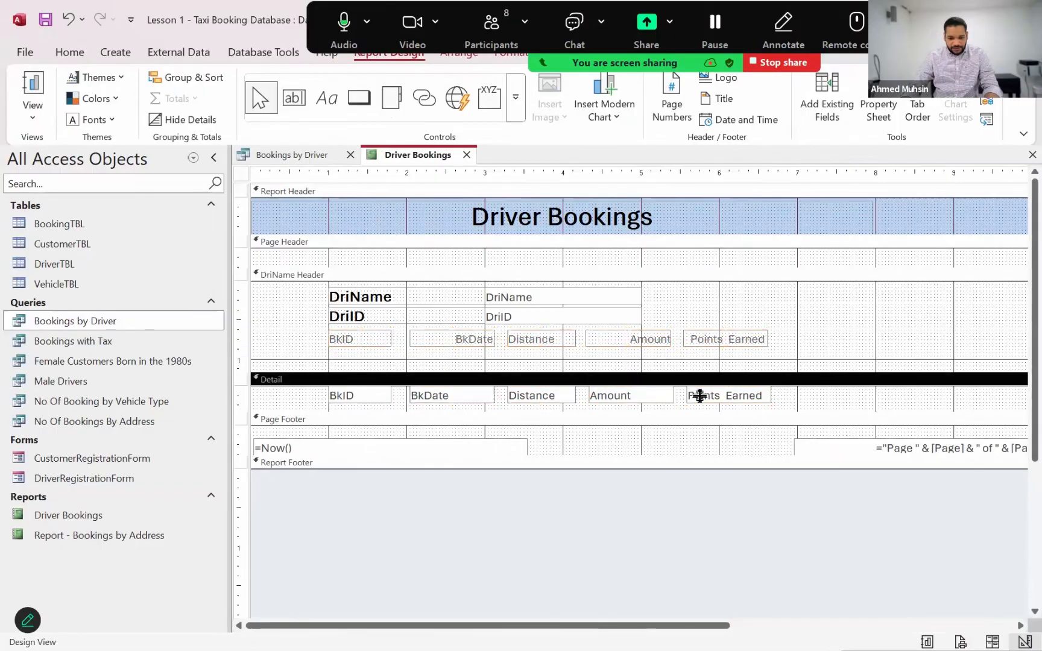
Centre the text of all five booking labels in the DriName Header and their matching fields in the Detail section
{"action": "left_click", "coordinate": [365, 339]}
{"action": "left_click", "coordinate": [455, 339], "text": "shift"}
{"action": "left_click", "coordinate": [541, 339], "text": "shift"}
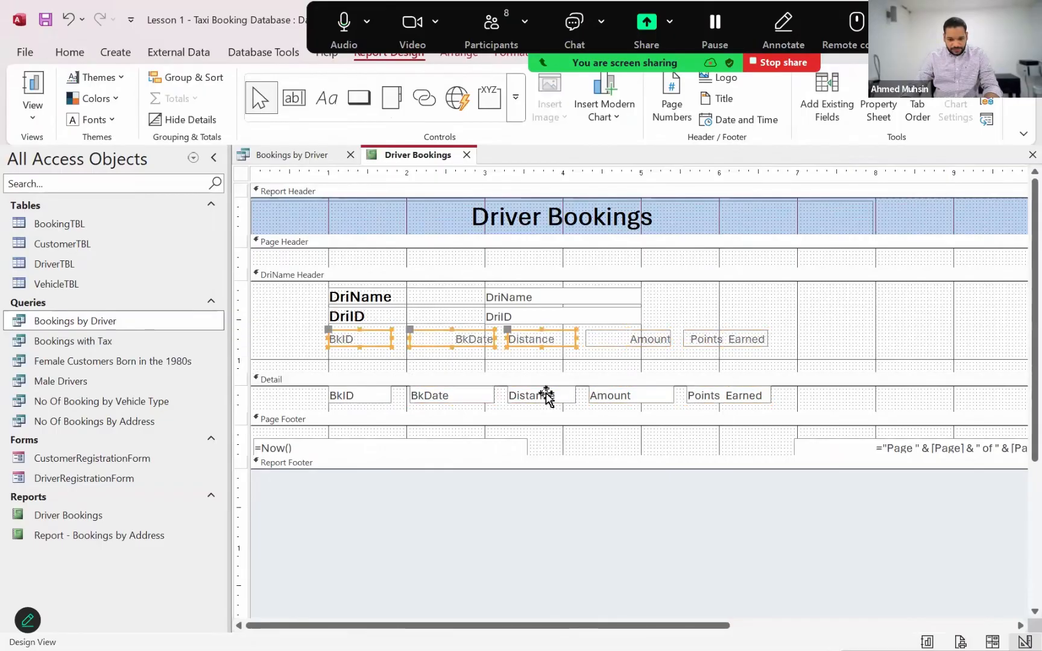
{"action": "left_click", "coordinate": [628, 339], "text": "shift"}
{"action": "left_click", "coordinate": [725, 338], "text": "shift"}
{"action": "left_click", "coordinate": [727, 396], "text": "shift"}
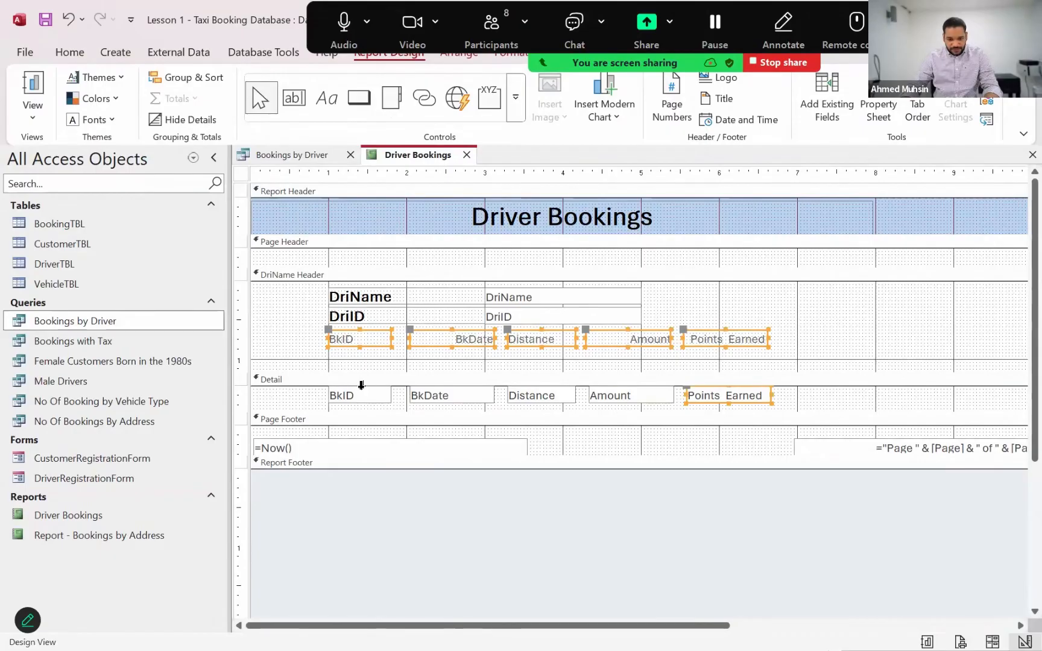
{"action": "left_click", "coordinate": [630, 395], "text": "shift"}
{"action": "left_click", "coordinate": [541, 396], "text": "shift"}
{"action": "left_click", "coordinate": [452, 395], "text": "shift"}
{"action": "left_click", "coordinate": [361, 394], "text": "shift"}
{"action": "left_click", "coordinate": [511, 53]}
{"action": "left_click", "coordinate": [275, 110]}
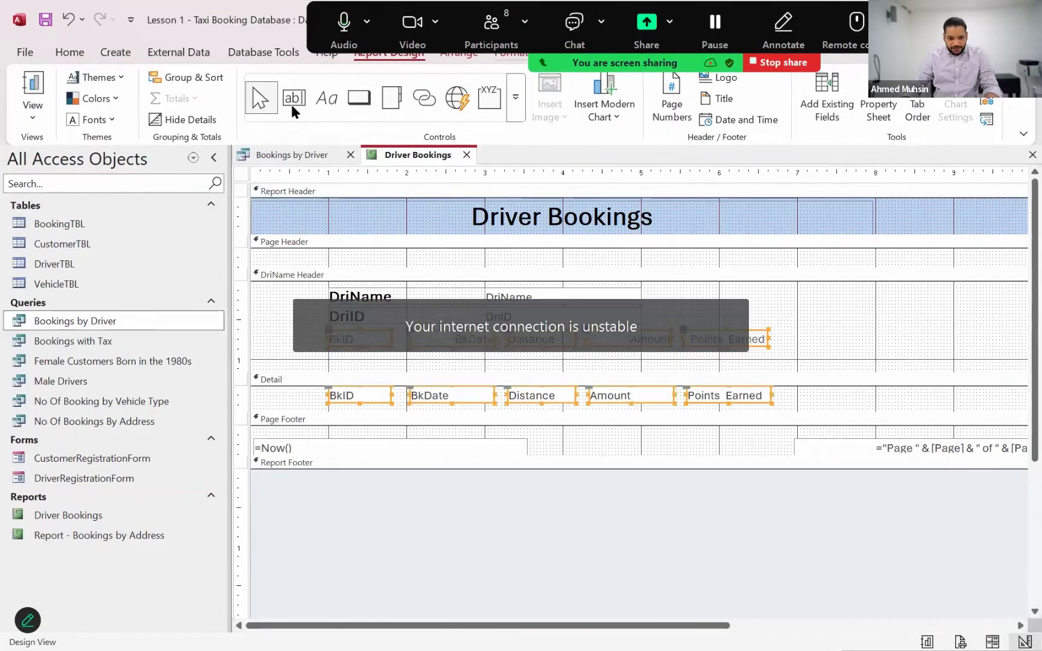
{"action": "left_click", "coordinate": [295, 110]}
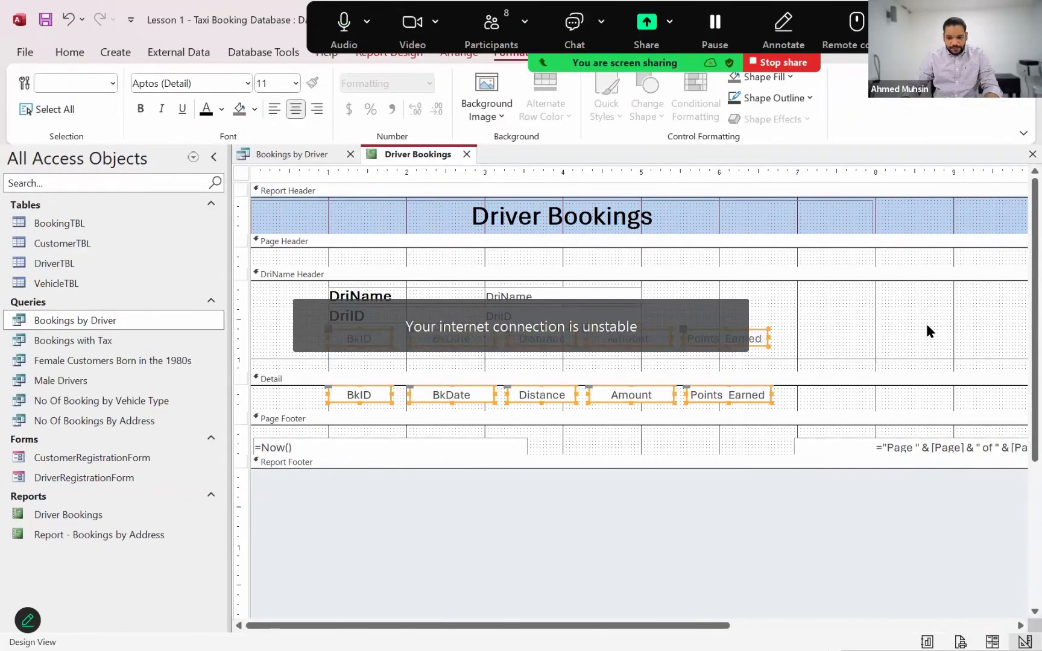
{"action": "left_click", "coordinate": [440, 361]}
Make the BkID, BkDate, Distance, Amount and Points_Earned labels in the DriName Header bold and underlined
{"action": "left_click", "coordinate": [372, 339]}
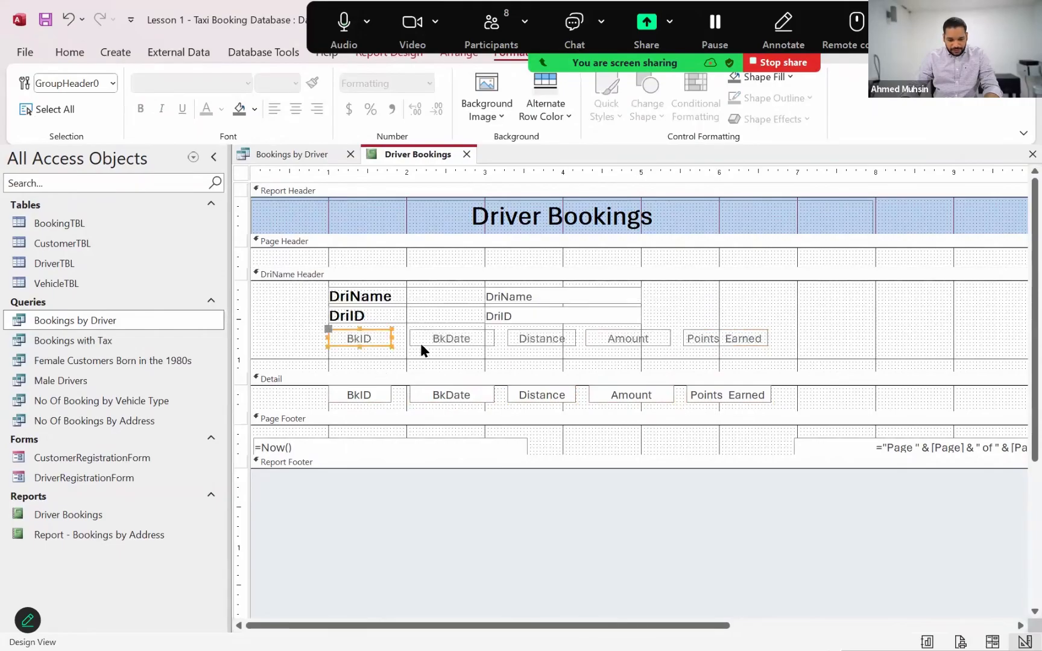
{"action": "left_click", "coordinate": [464, 339], "text": "shift"}
{"action": "left_click", "coordinate": [555, 337], "text": "shift"}
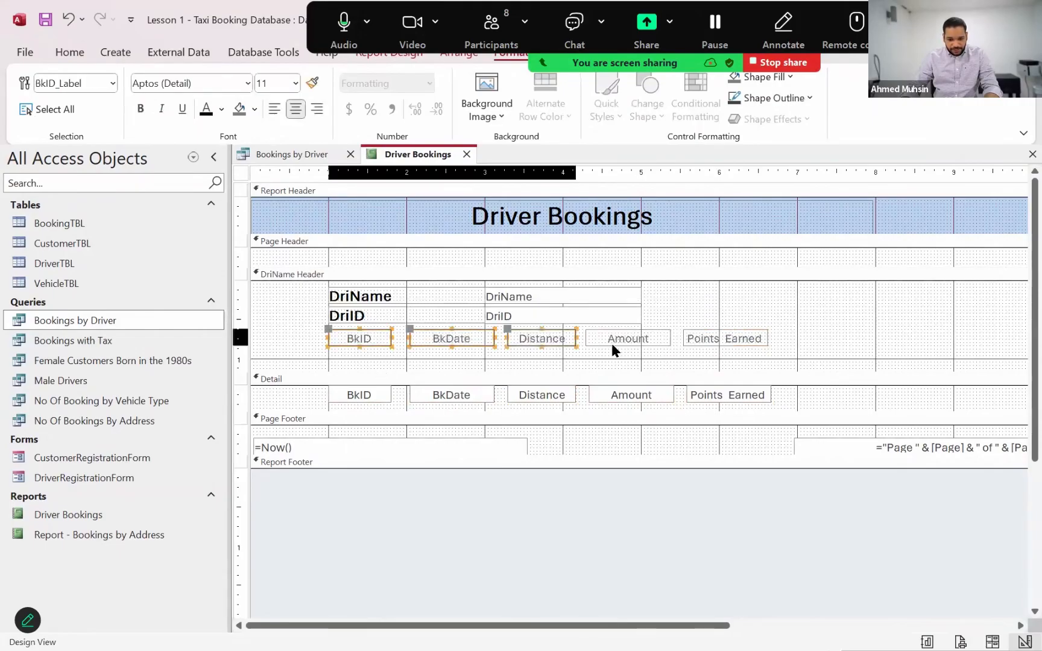
{"action": "left_click", "coordinate": [644, 339], "text": "shift"}
{"action": "left_click", "coordinate": [727, 339], "text": "shift"}
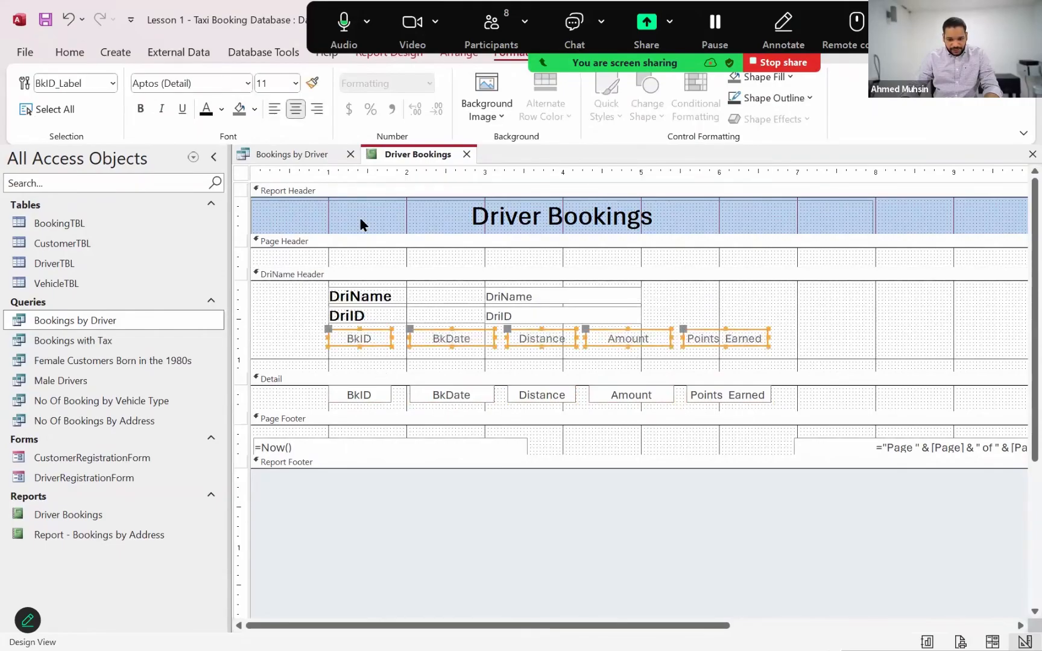
{"action": "left_click", "coordinate": [138, 109]}
{"action": "left_click", "coordinate": [182, 109]}
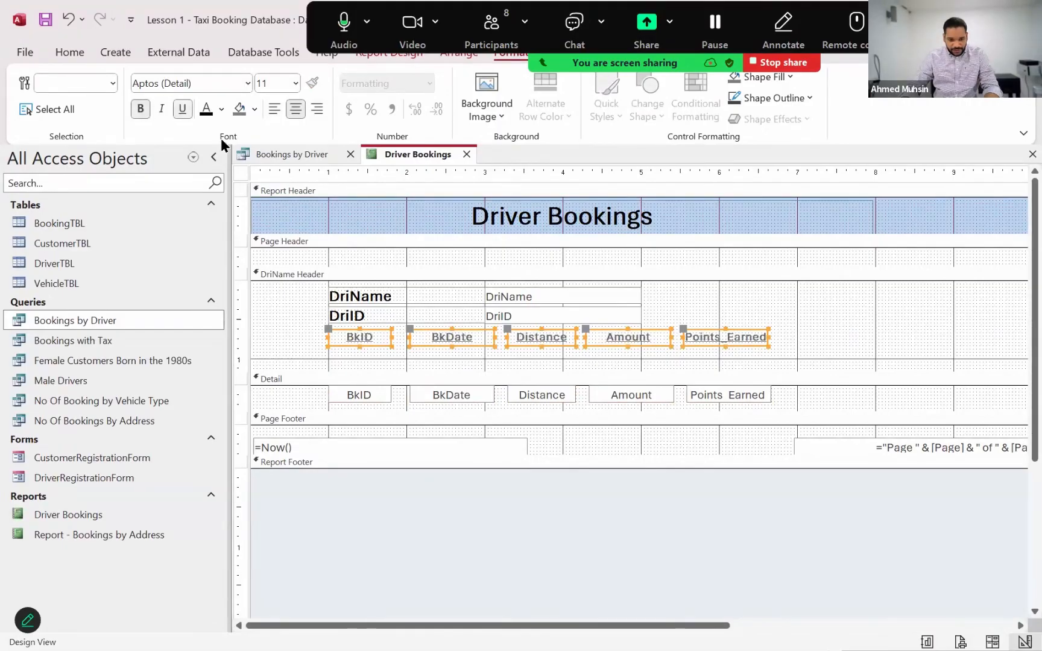
Shorten the DriName Header section to just below the booking labels and slightly reduce the Detail section's height
{"action": "left_click", "coordinate": [748, 359]}
{"action": "left_click_drag", "start_coordinate": [721, 367], "coordinate": [722, 352]}
{"action": "left_click_drag", "start_coordinate": [692, 391], "coordinate": [691, 388]}
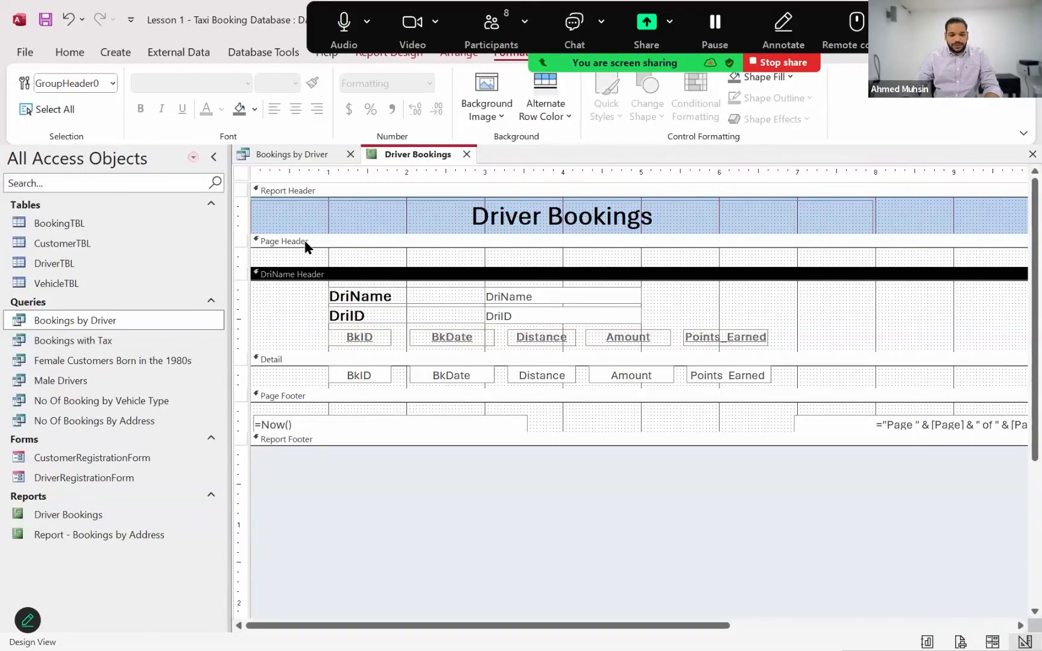
Show the report in Layout View and examine the title, driver details, booking labels and values across several driver groups
{"action": "left_click", "coordinate": [78, 54]}
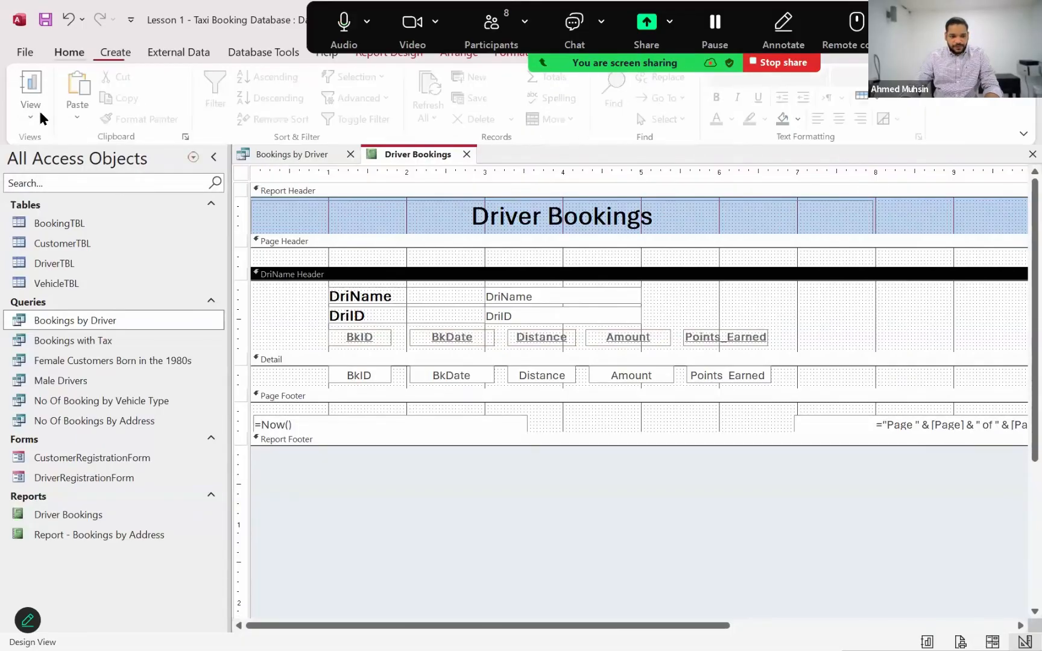
{"action": "left_click", "coordinate": [37, 111]}
{"action": "left_click", "coordinate": [58, 215]}
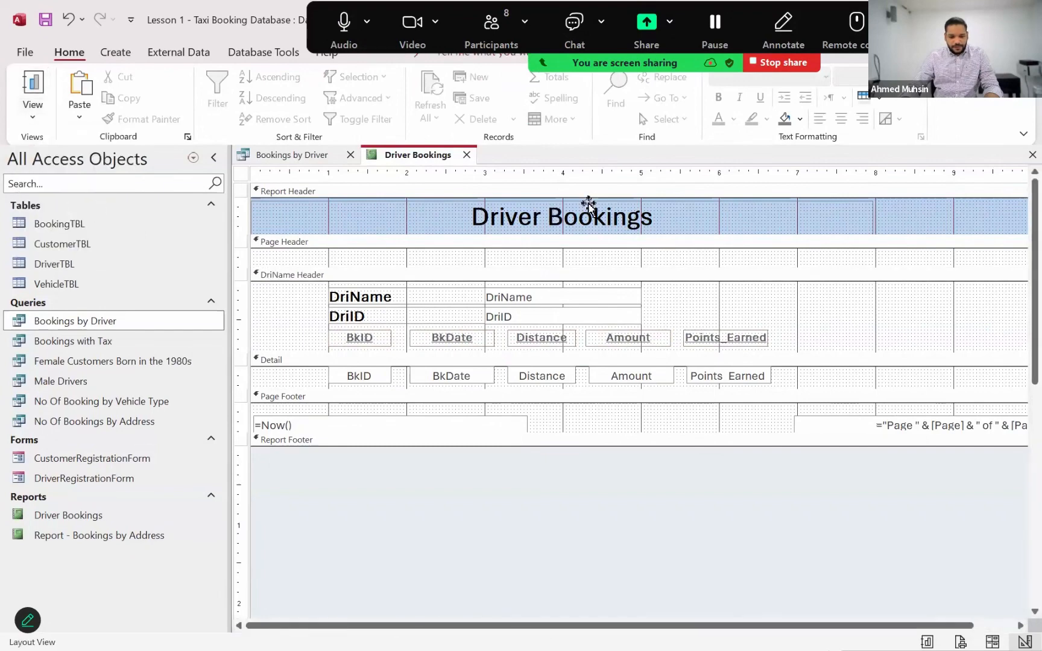
{"action": "left_click", "coordinate": [846, 247]}
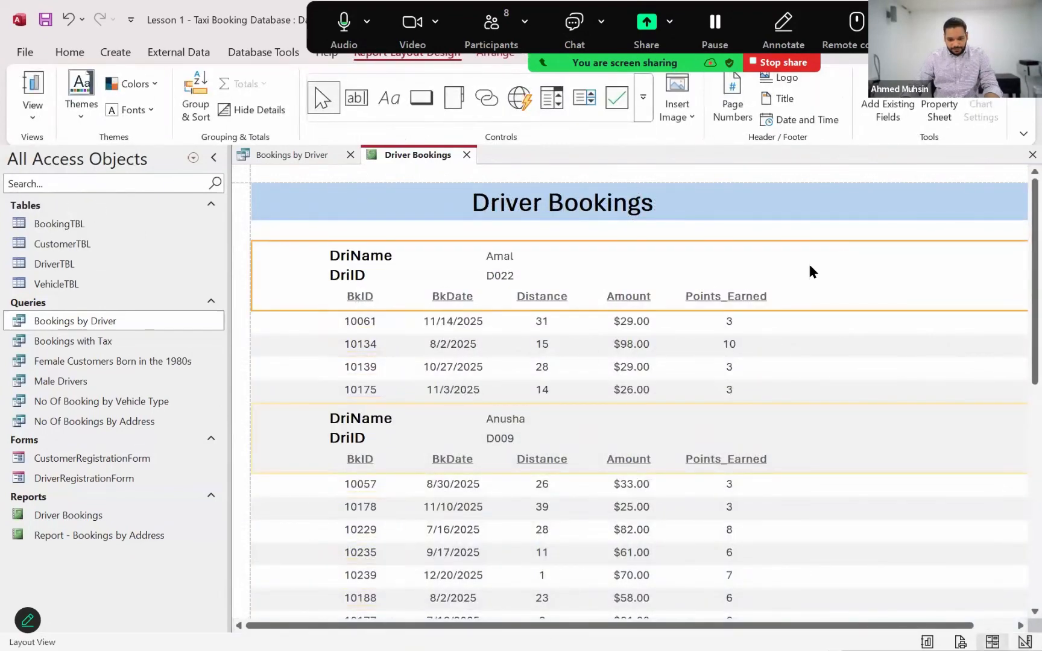
{"action": "left_click", "coordinate": [359, 417]}
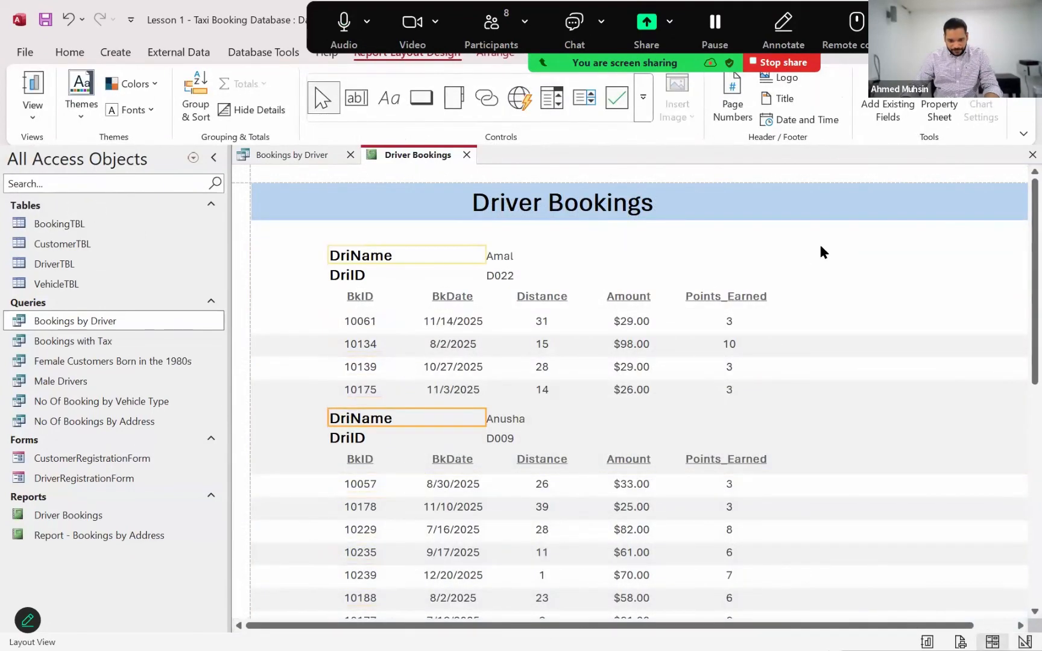
{"action": "left_click", "coordinate": [842, 199]}
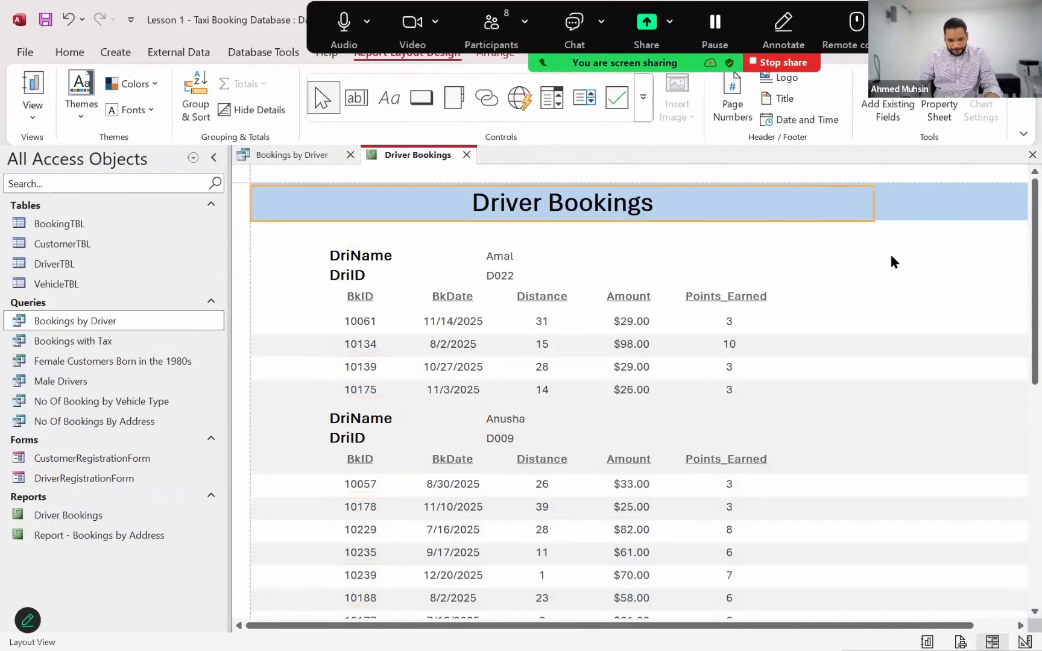
{"action": "scroll", "coordinate": [840, 344], "scroll_direction": "down", "scroll_amount": 3}
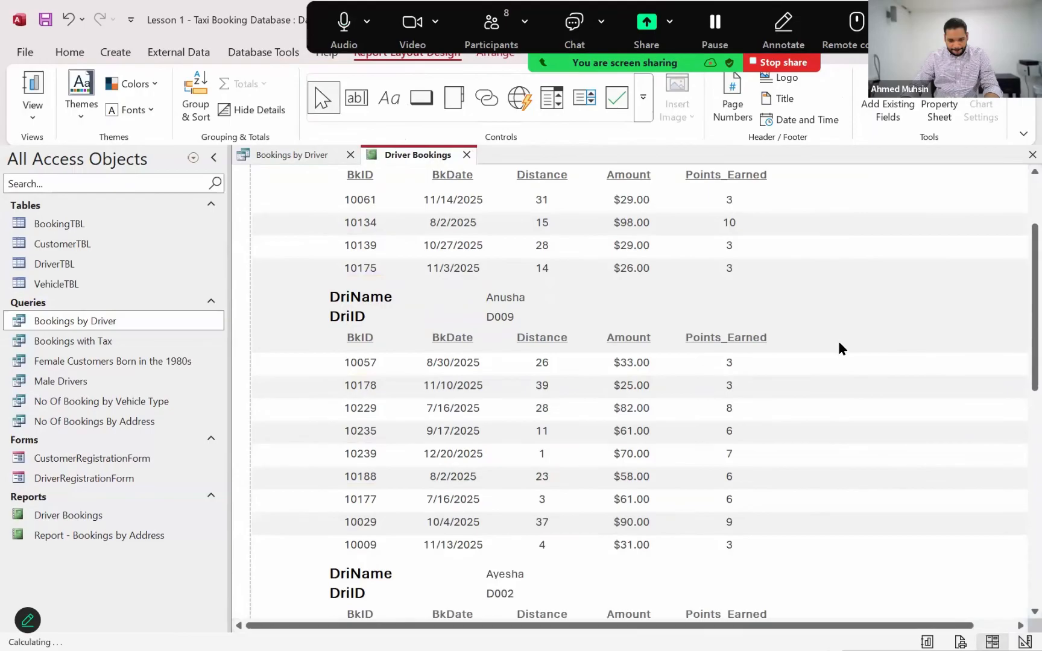
{"action": "scroll", "coordinate": [839, 342], "scroll_direction": "down", "scroll_amount": 3}
{"action": "scroll", "coordinate": [838, 343], "scroll_direction": "down", "scroll_amount": 1}
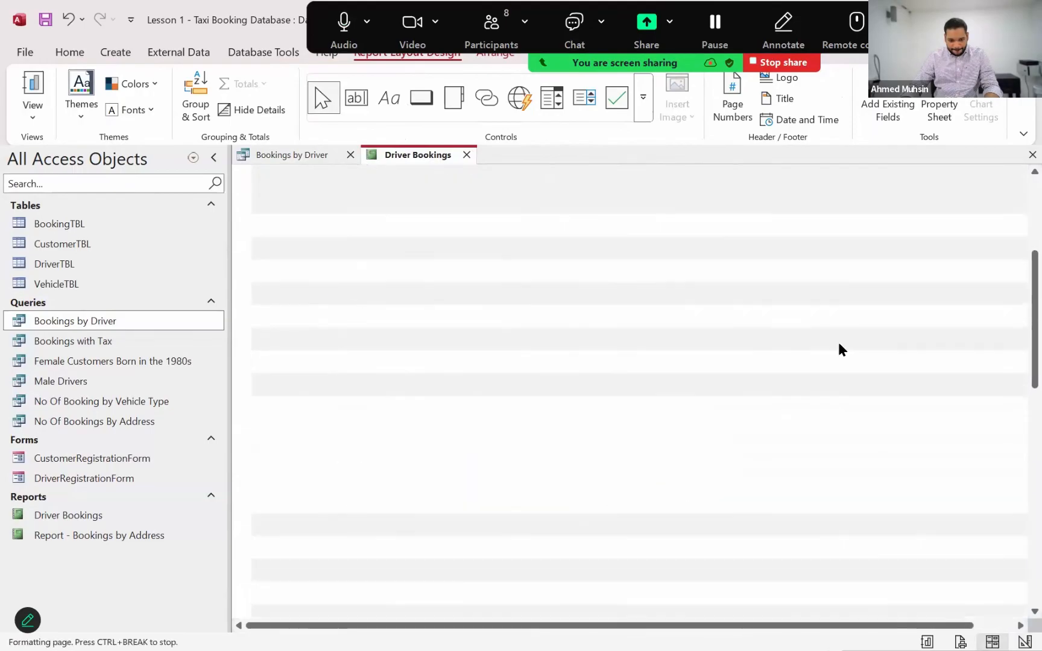
{"action": "scroll", "coordinate": [842, 349], "scroll_direction": "down", "scroll_amount": 1}
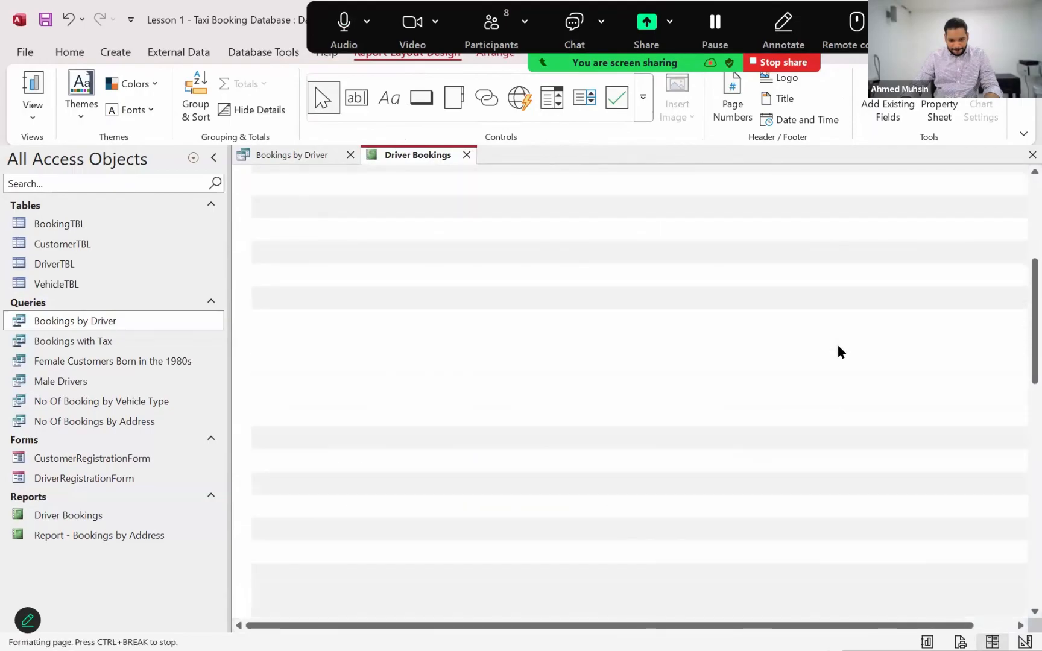
{"action": "scroll", "coordinate": [838, 350], "scroll_direction": "down", "scroll_amount": 3}
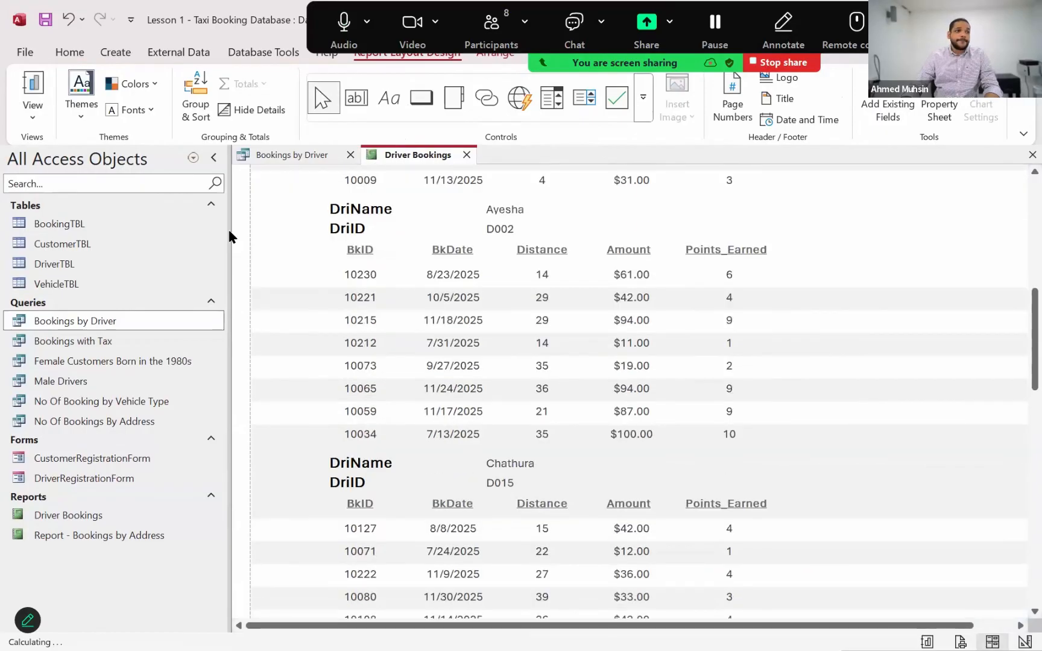
{"action": "scroll", "coordinate": [230, 232], "scroll_direction": "up", "scroll_amount": 2}
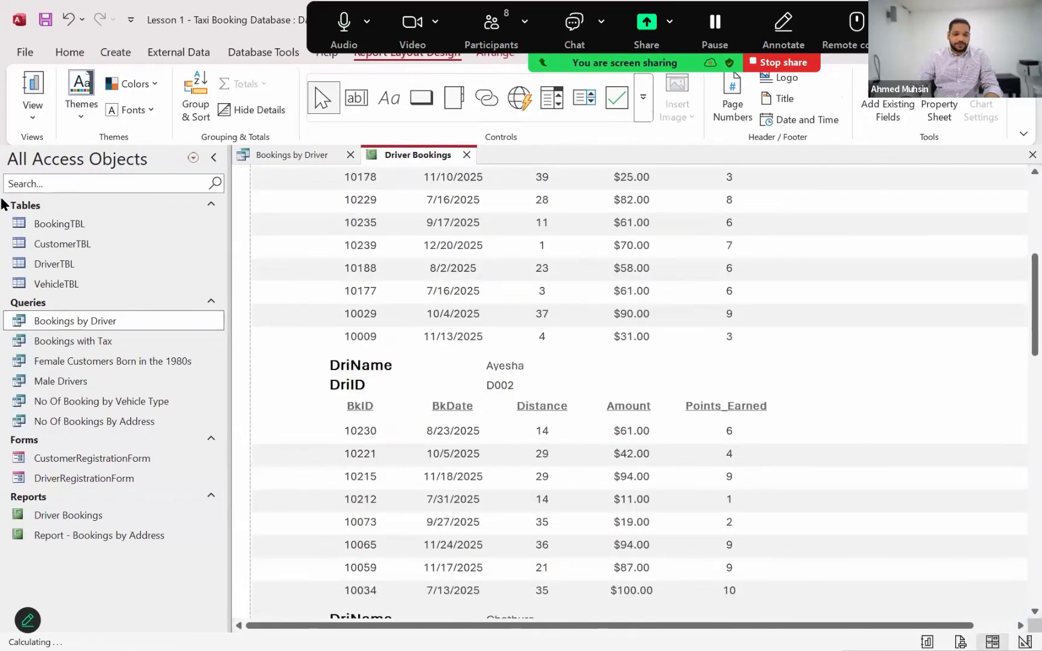
{"action": "scroll", "coordinate": [3, 205], "scroll_direction": "up", "scroll_amount": 6}
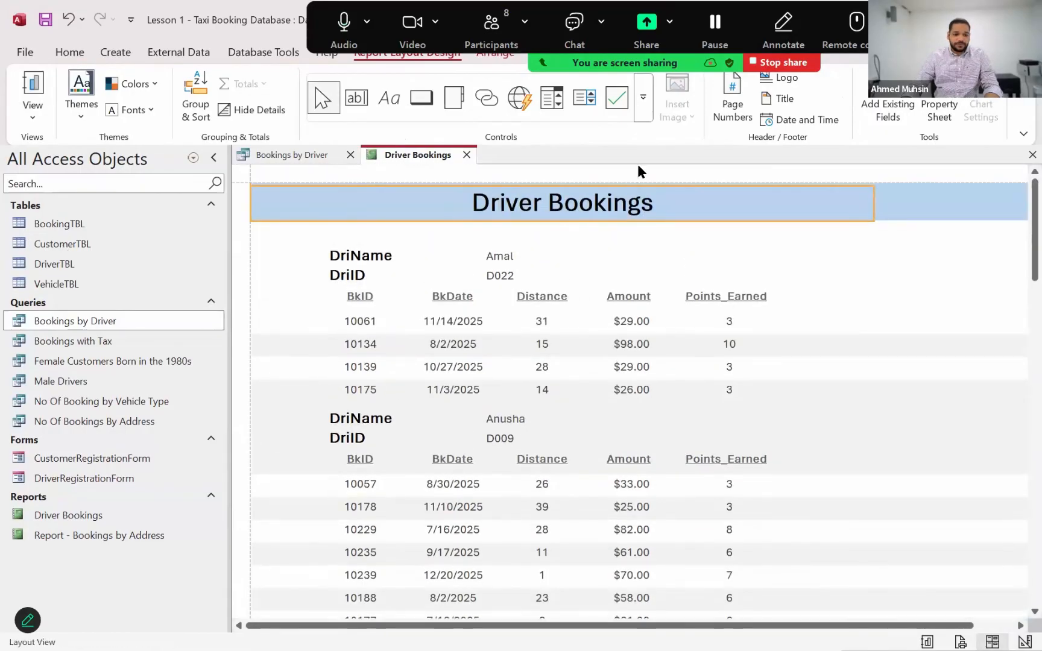
Switch the Driver Bookings report from Layout View back to Design View
{"action": "left_click", "coordinate": [33, 111]}
{"action": "left_click", "coordinate": [67, 252]}
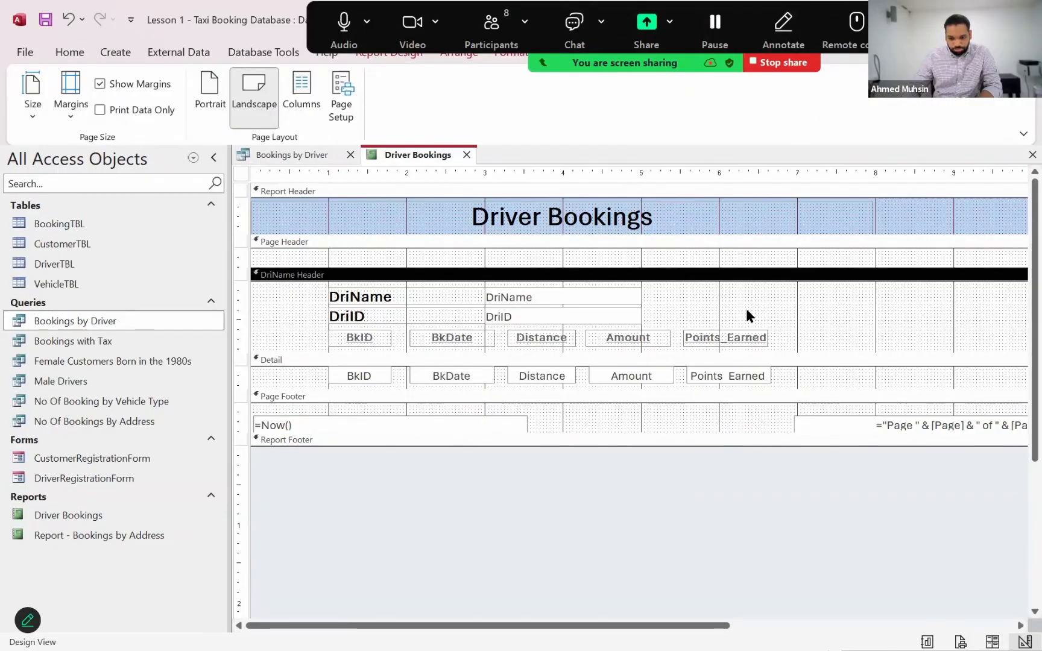
{"action": "left_click", "coordinate": [650, 499]}
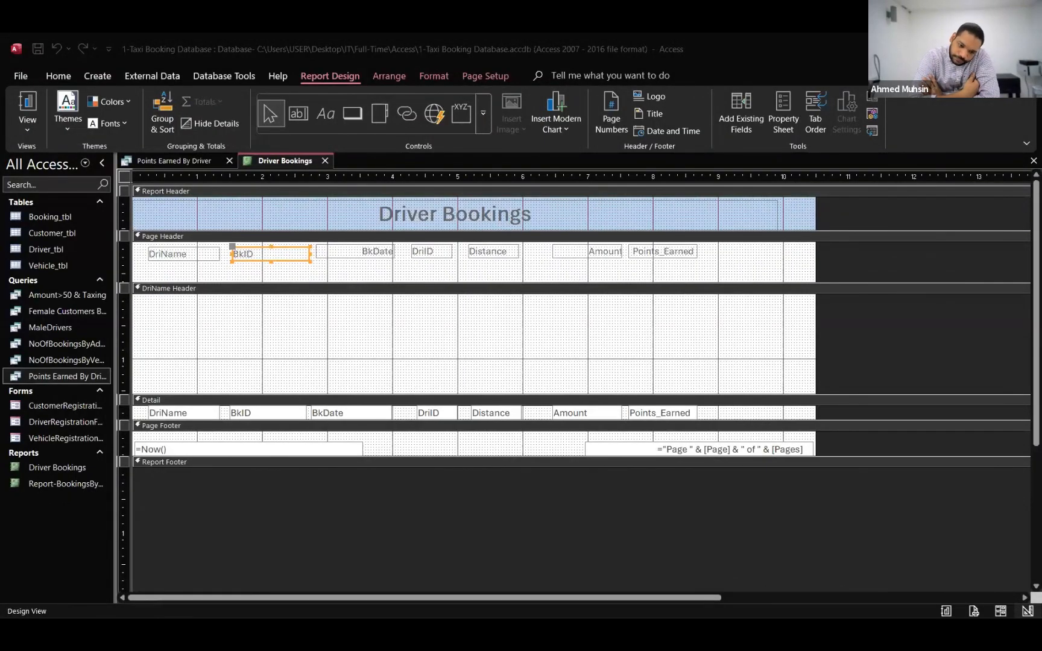
On the shared student database, try to move the DriName label from the Page Header into the DriName Header, and undo it
{"action": "left_click", "coordinate": [236, 269]}
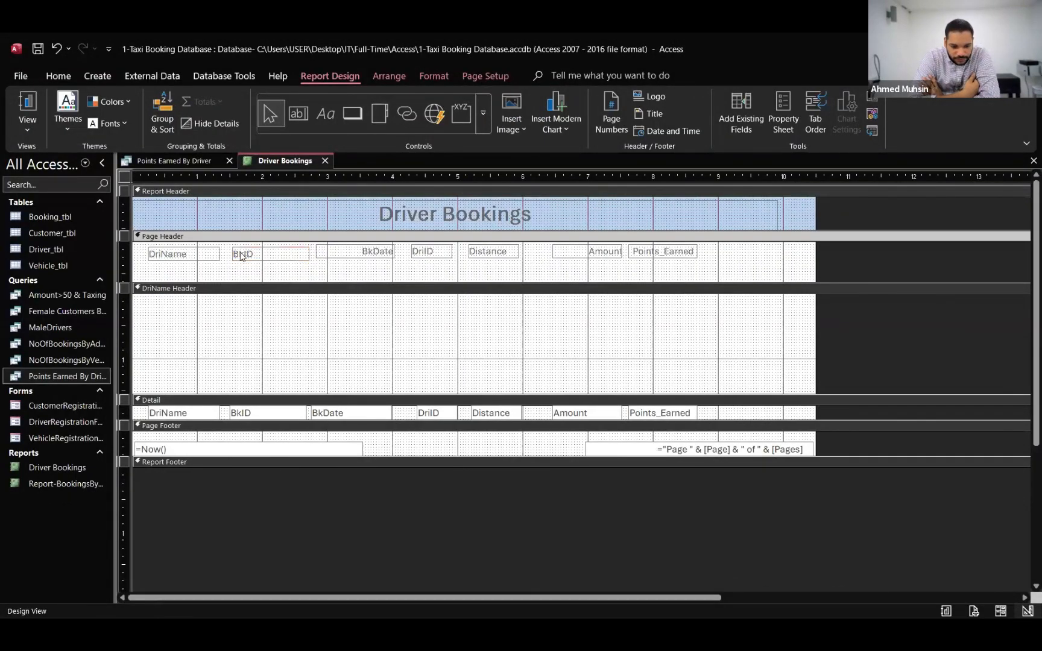
{"action": "left_click", "coordinate": [190, 258]}
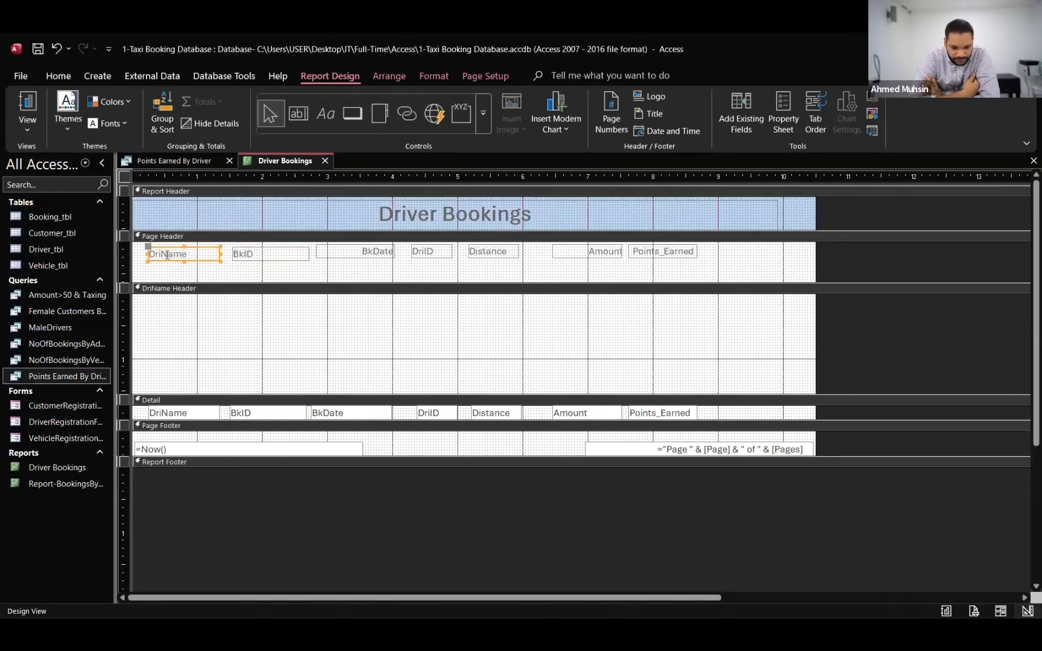
{"action": "left_click_drag", "start_coordinate": [152, 251], "coordinate": [184, 315]}
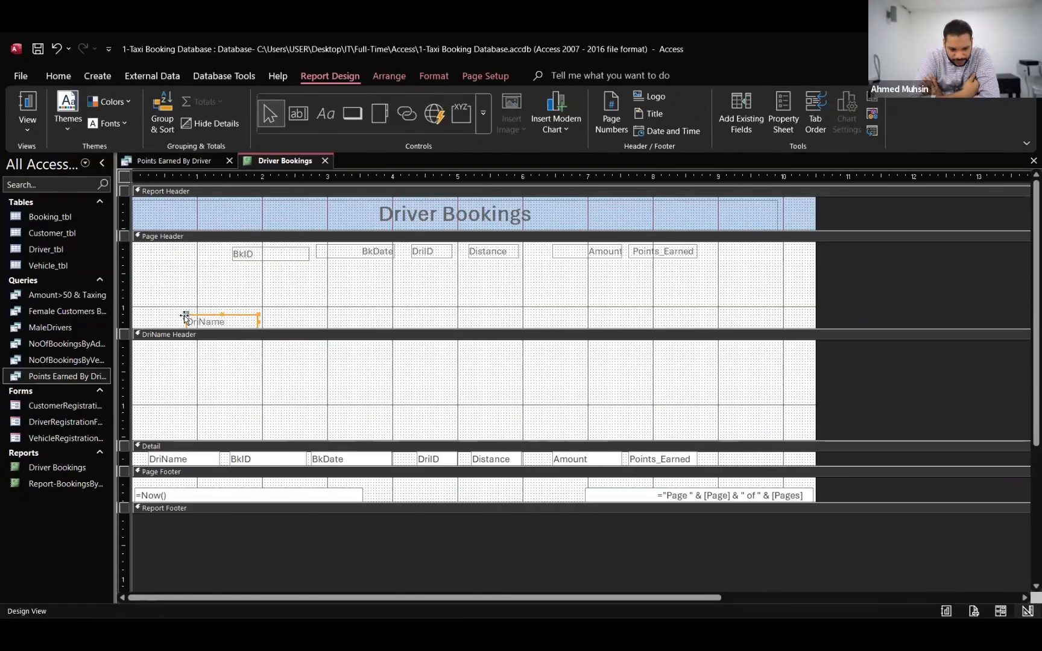
{"action": "key", "text": "ctrl+z"}
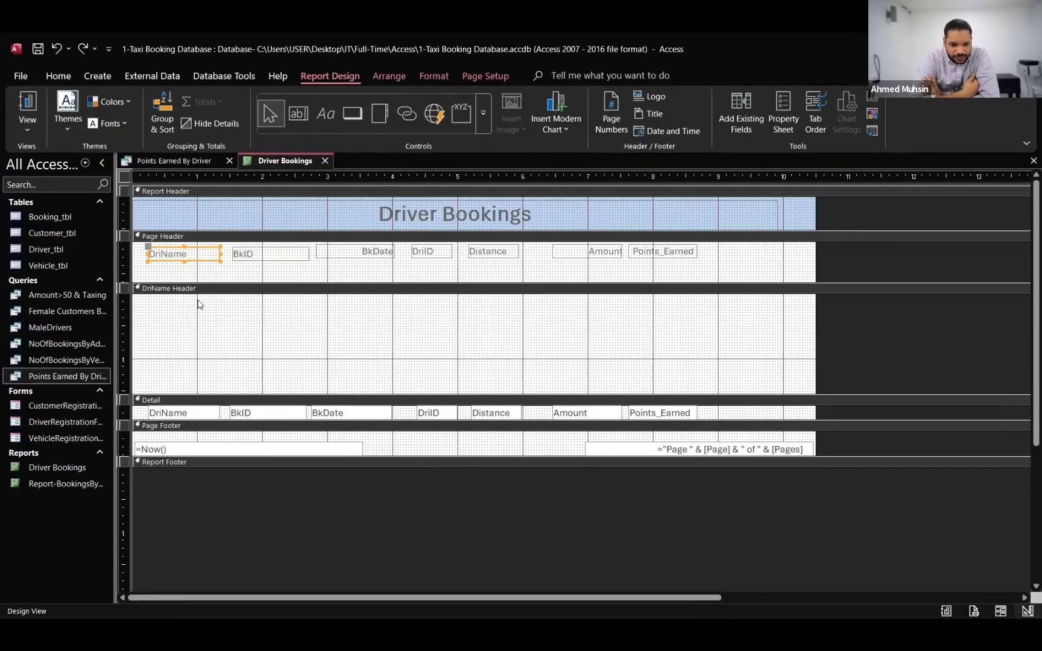
{"action": "left_click", "coordinate": [199, 304]}
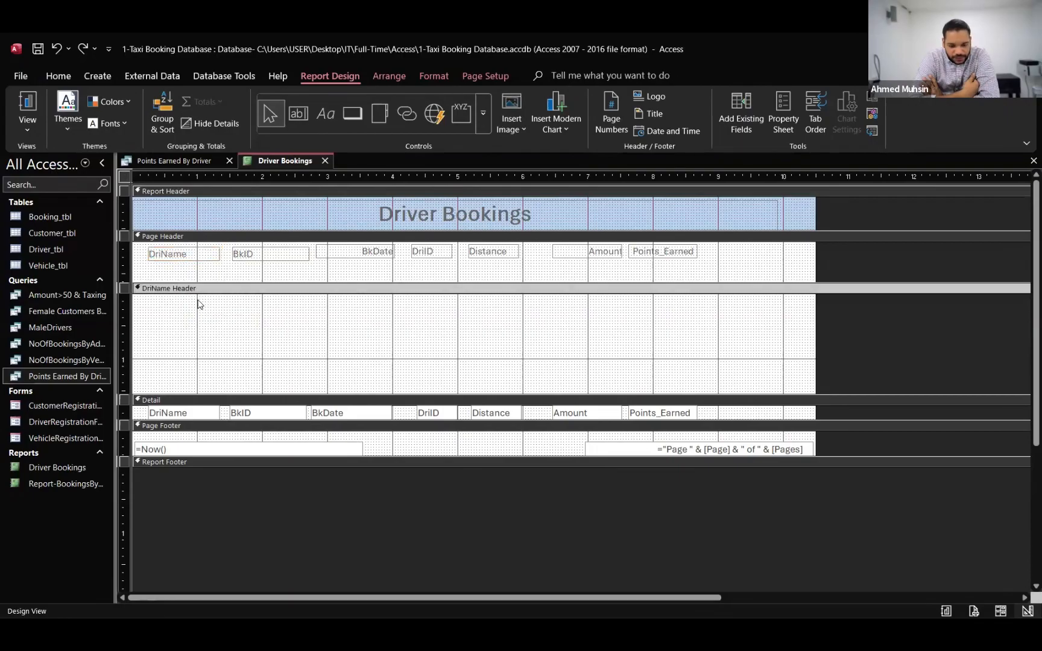
Close the Driver Bookings report and reopen it in Design View
{"action": "left_click", "coordinate": [326, 161]}
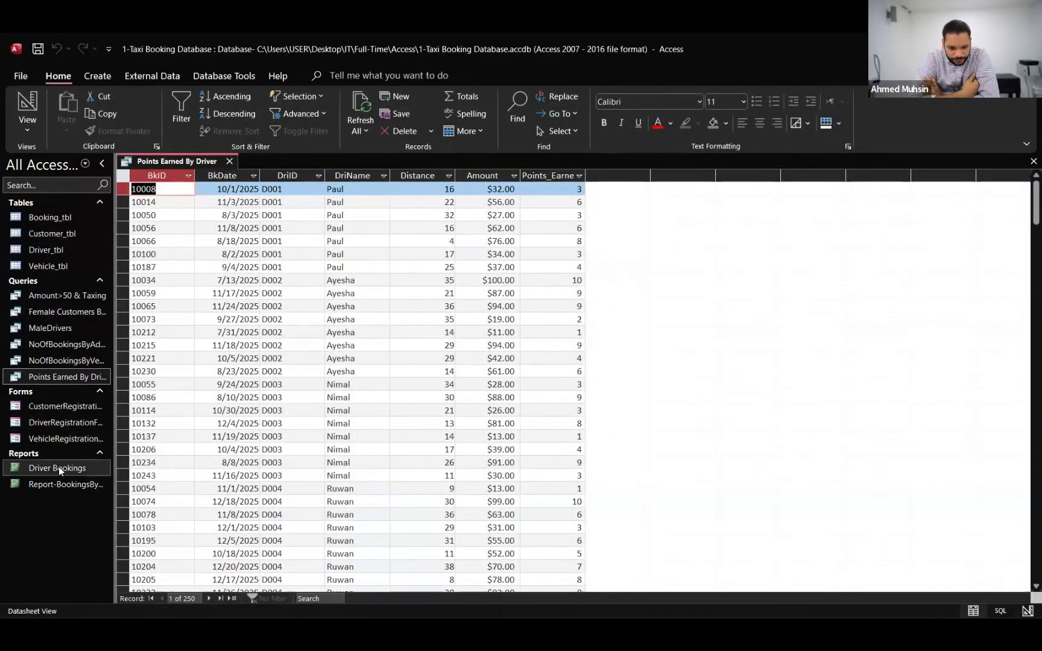
{"action": "double_click", "coordinate": [58, 467]}
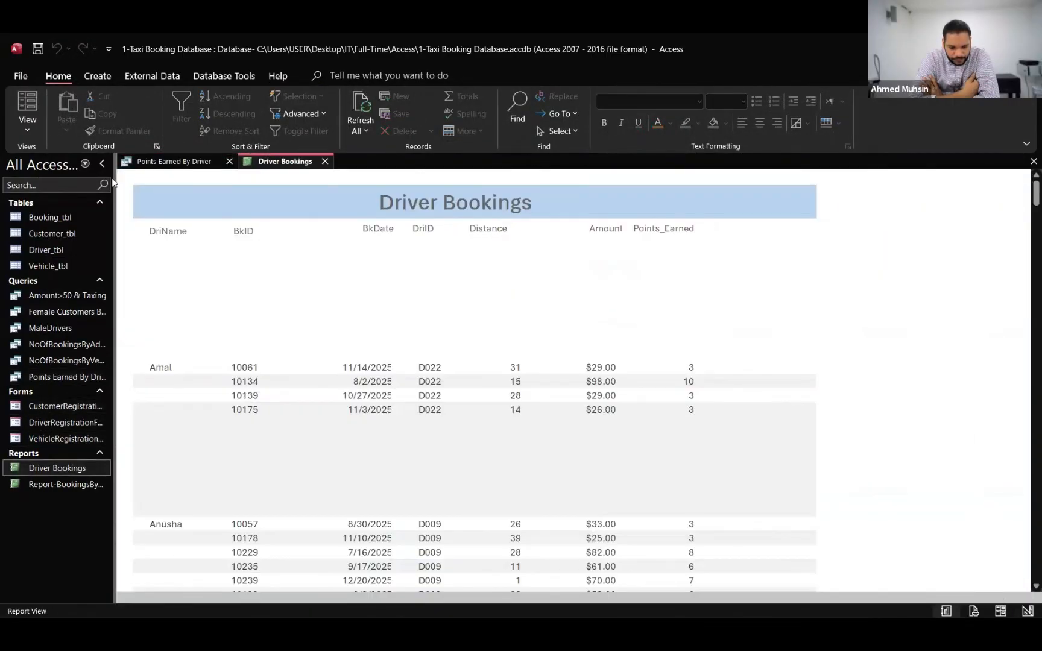
{"action": "left_click", "coordinate": [77, 243]}
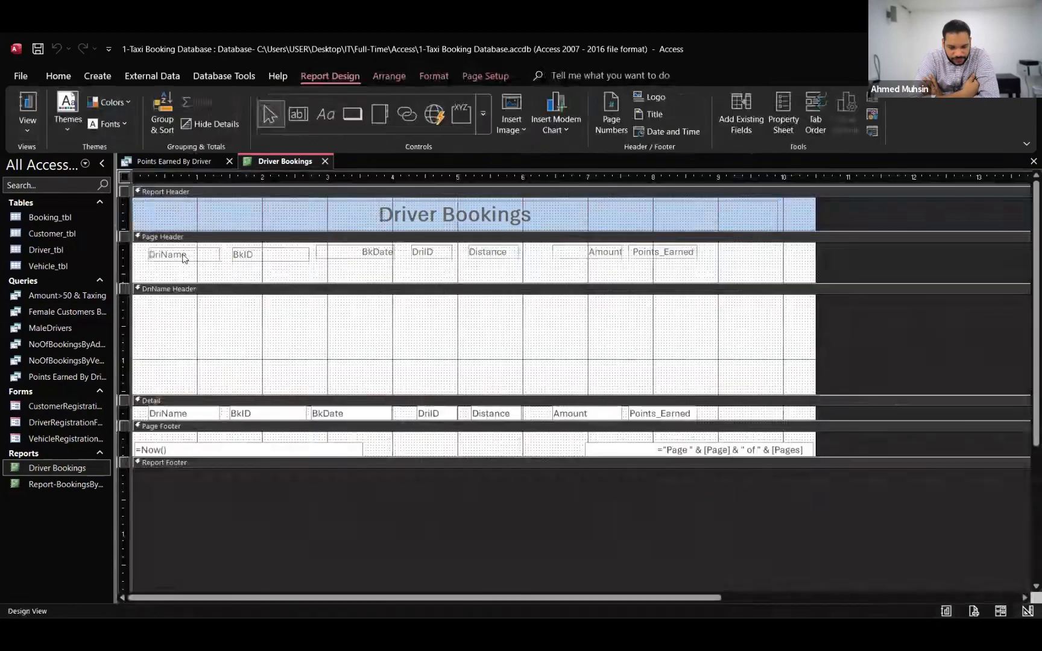
Try again to move the DriName label out of the Page Header into the DriName Header, and undo the move
{"action": "left_click", "coordinate": [184, 255]}
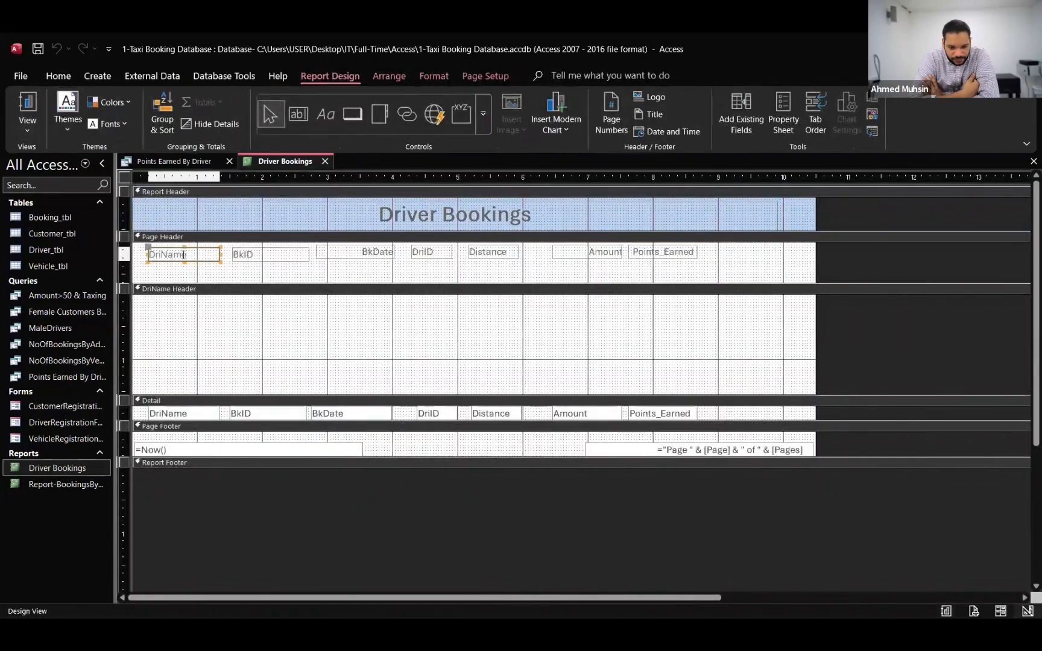
{"action": "left_click_drag", "start_coordinate": [149, 248], "coordinate": [201, 300]}
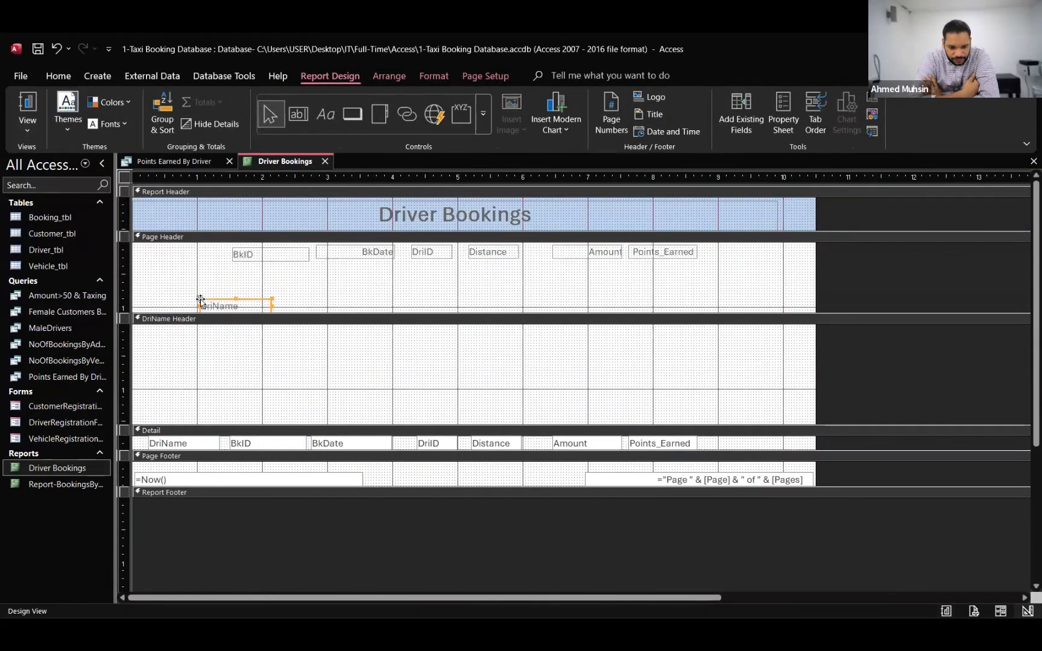
{"action": "key", "text": "ctrl+z"}
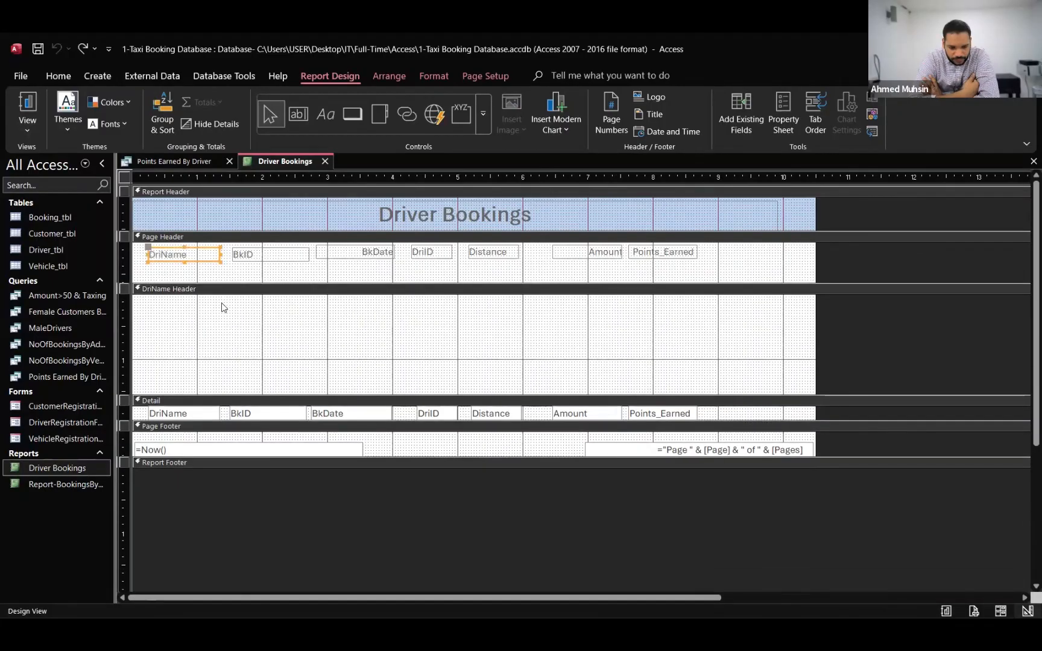
Shorten the Page Header section to just below its column labels
{"action": "left_click", "coordinate": [222, 304]}
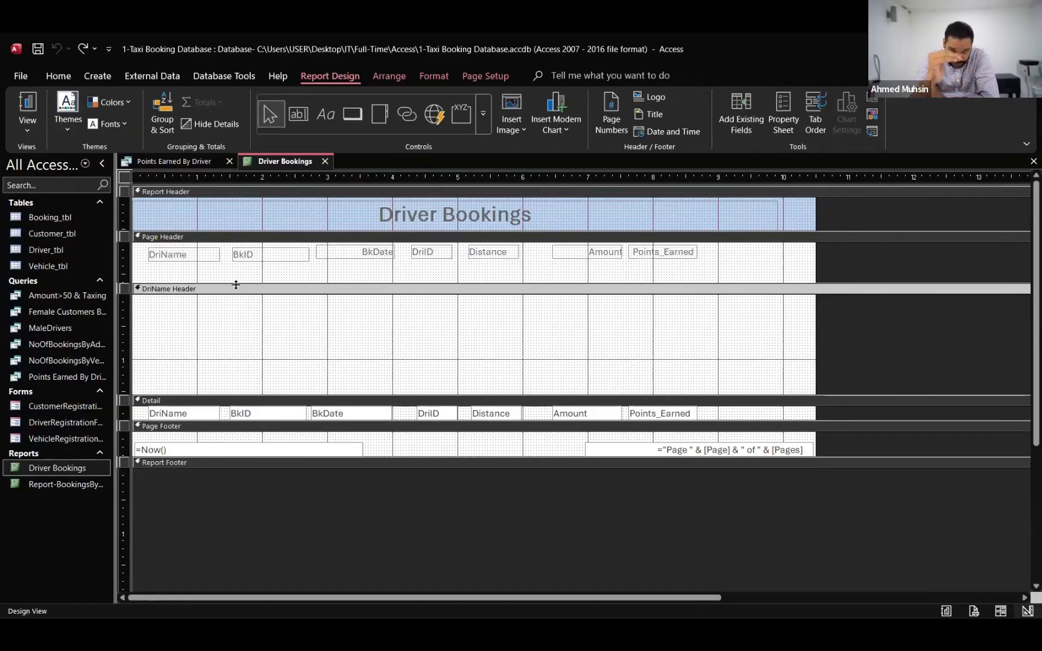
{"action": "left_click_drag", "start_coordinate": [235, 283], "coordinate": [234, 267]}
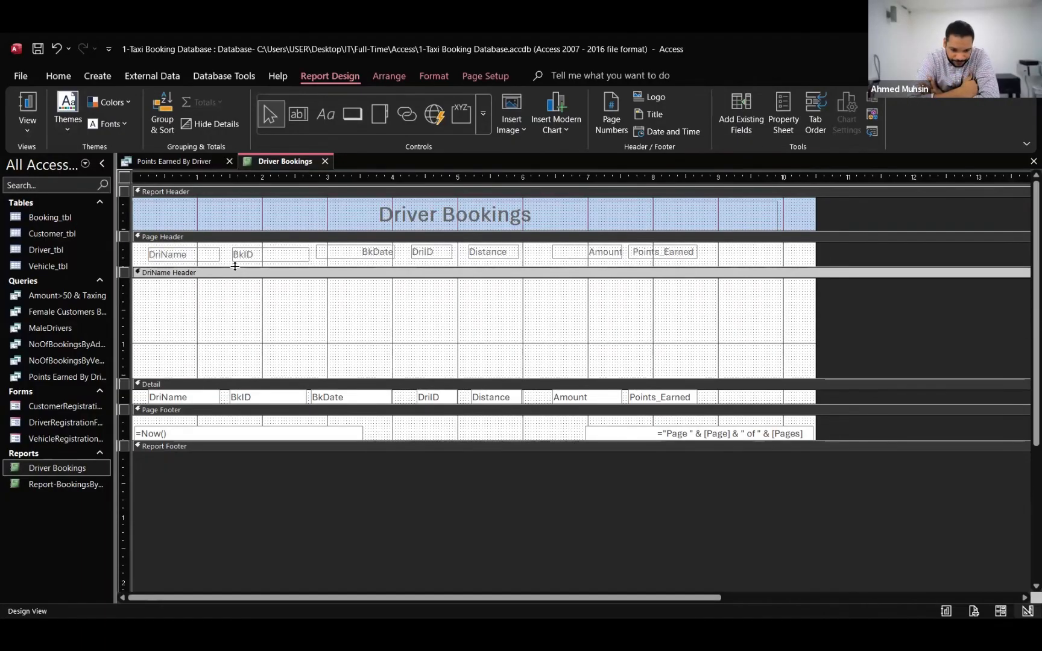
Try several times to move the DriName label from the shortened Page Header into the DriName Header, undoing the misplaced moves
{"action": "left_click", "coordinate": [181, 252]}
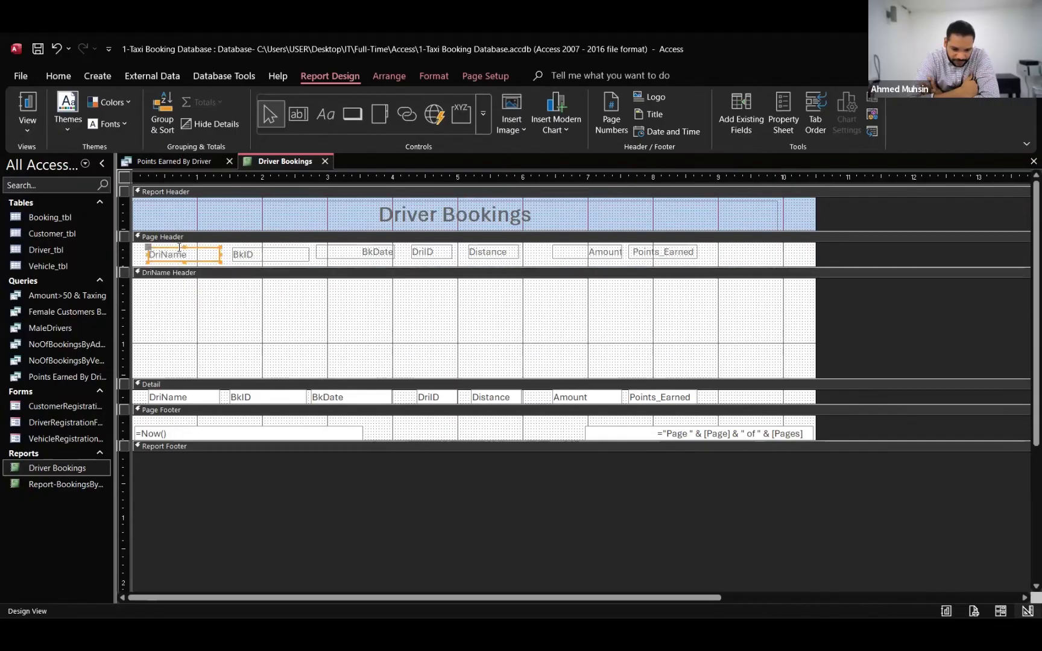
{"action": "left_click_drag", "start_coordinate": [156, 255], "coordinate": [206, 293]}
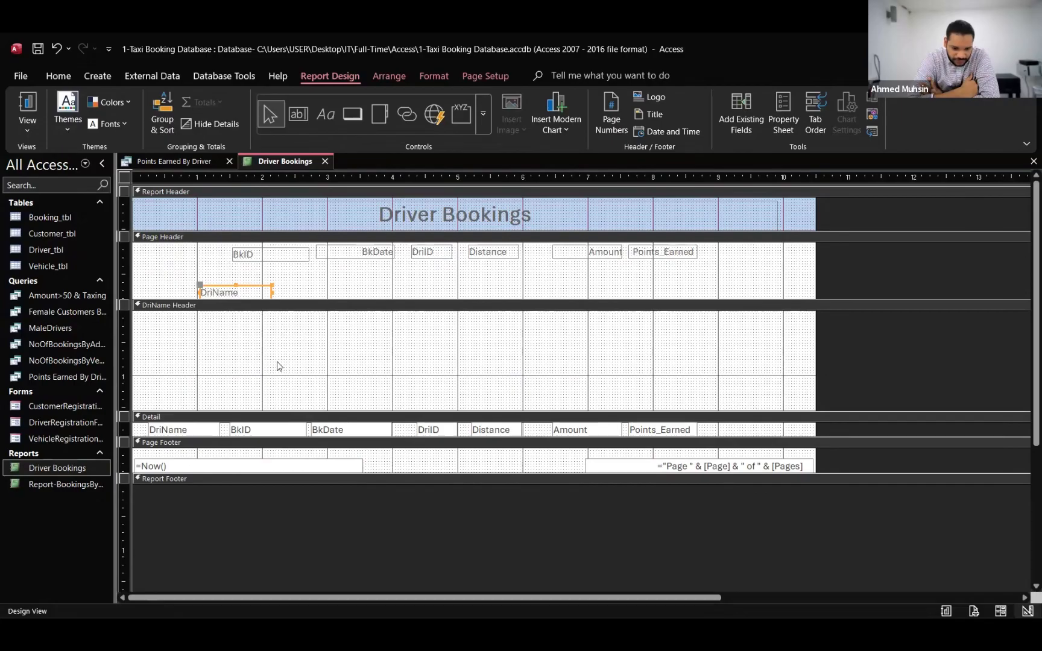
{"action": "key", "text": "ctrl+z"}
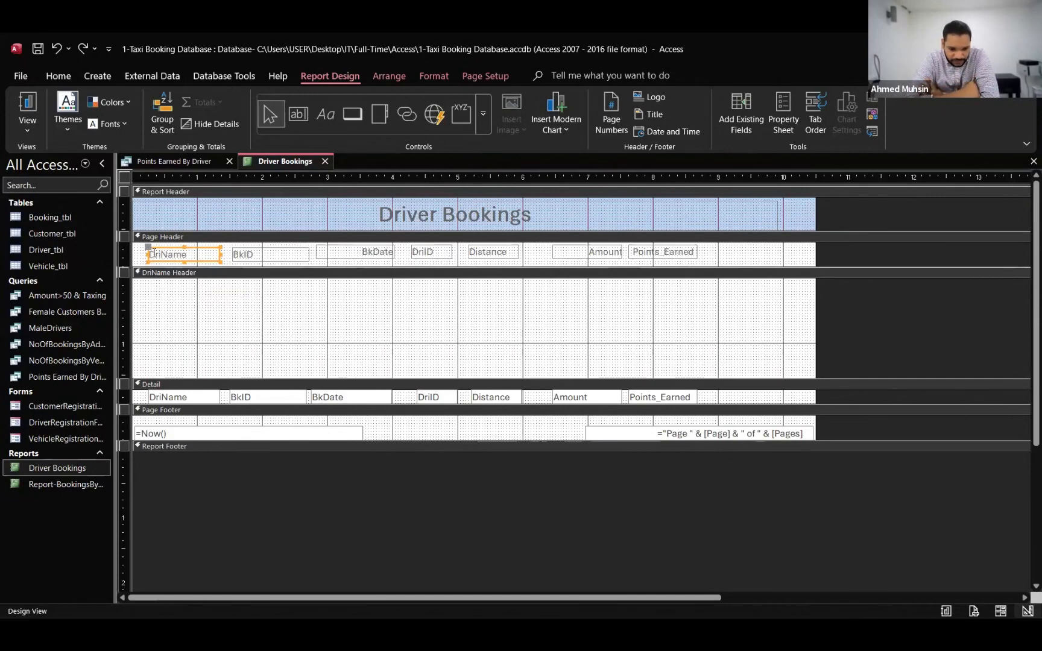
{"action": "left_click_drag", "start_coordinate": [145, 250], "coordinate": [393, 290]}
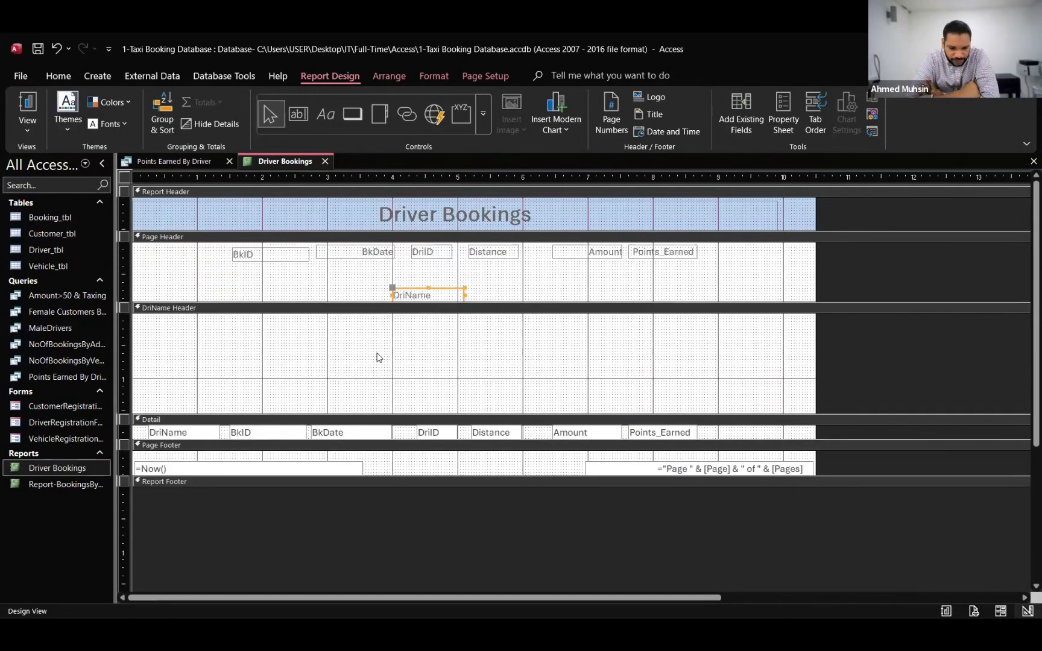
{"action": "key", "text": "ctrl+z"}
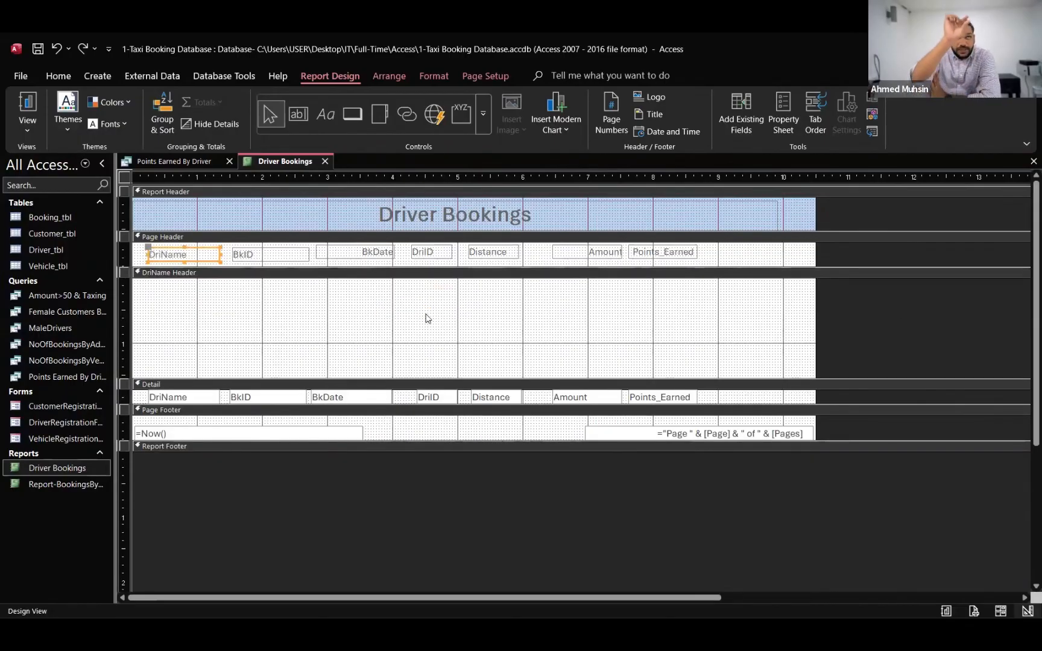
{"action": "left_click", "coordinate": [187, 248]}
{"action": "left_click_drag", "start_coordinate": [187, 248], "coordinate": [421, 301]}
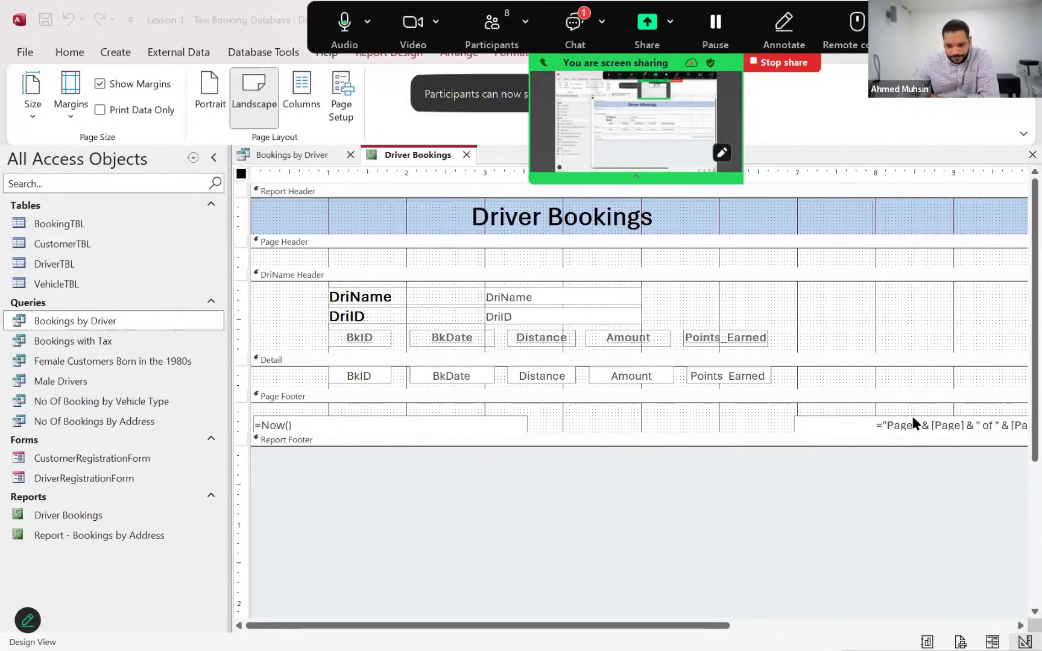
Check the Zoom meeting's participant list and close it
{"action": "left_click", "coordinate": [756, 516]}
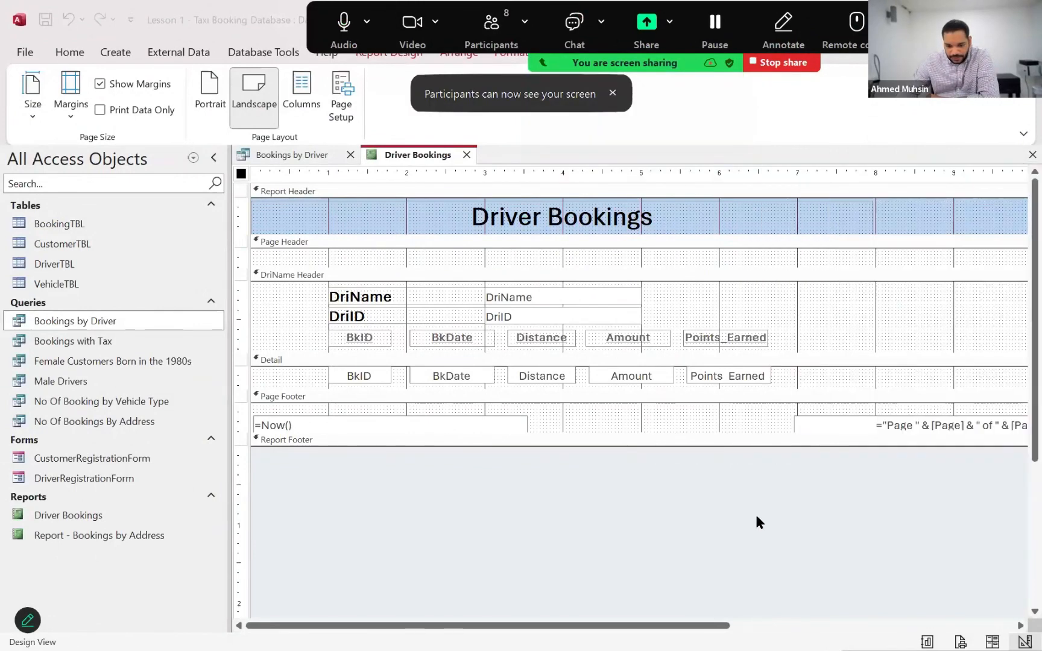
{"action": "left_click", "coordinate": [492, 29]}
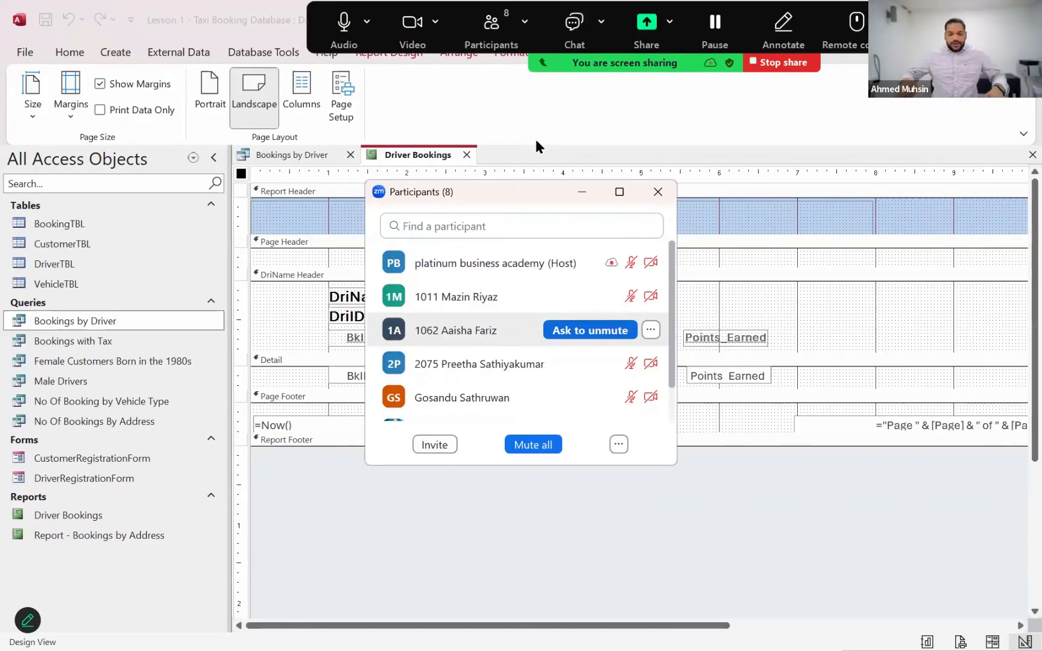
{"action": "left_click", "coordinate": [658, 192]}
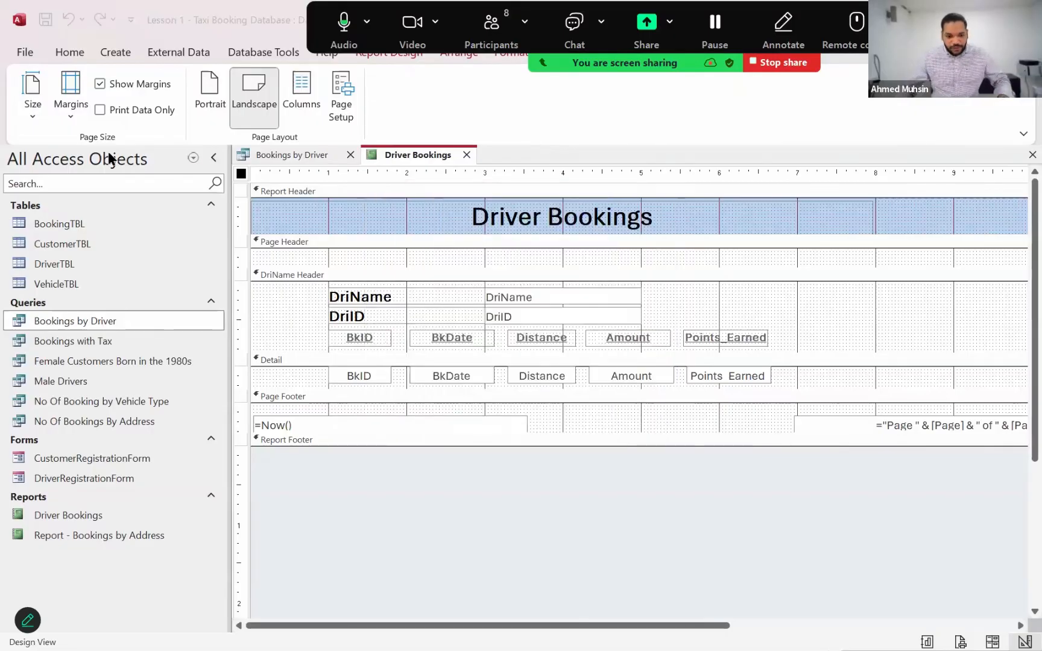
Show the Driver Bookings report in Report View to check the driver details and booking columns
{"action": "left_click", "coordinate": [69, 52]}
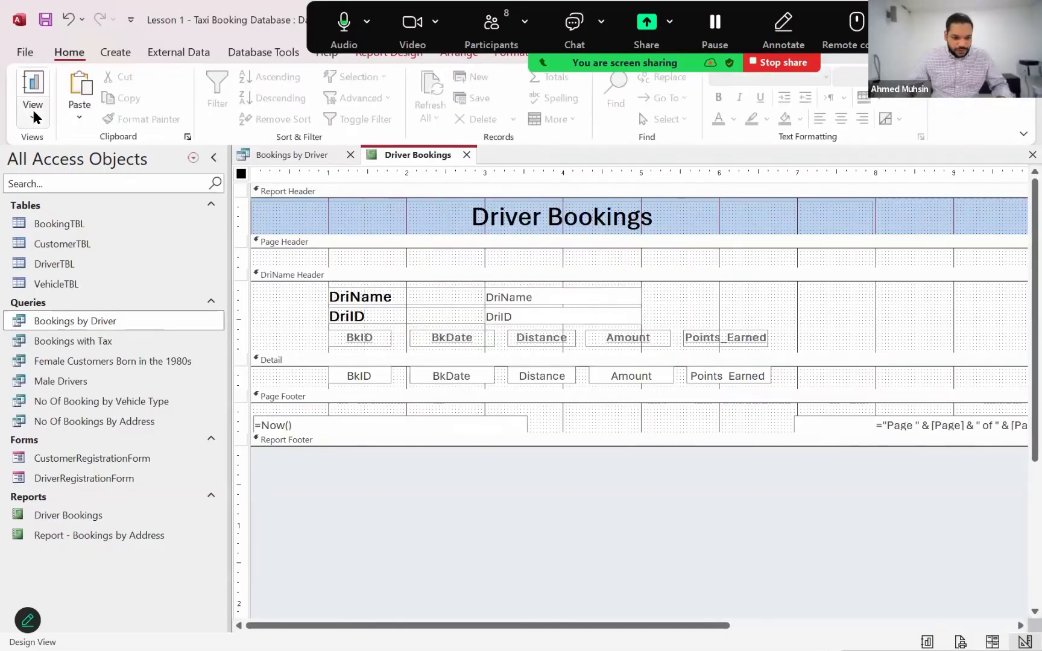
{"action": "left_click", "coordinate": [32, 114]}
{"action": "left_click", "coordinate": [52, 148]}
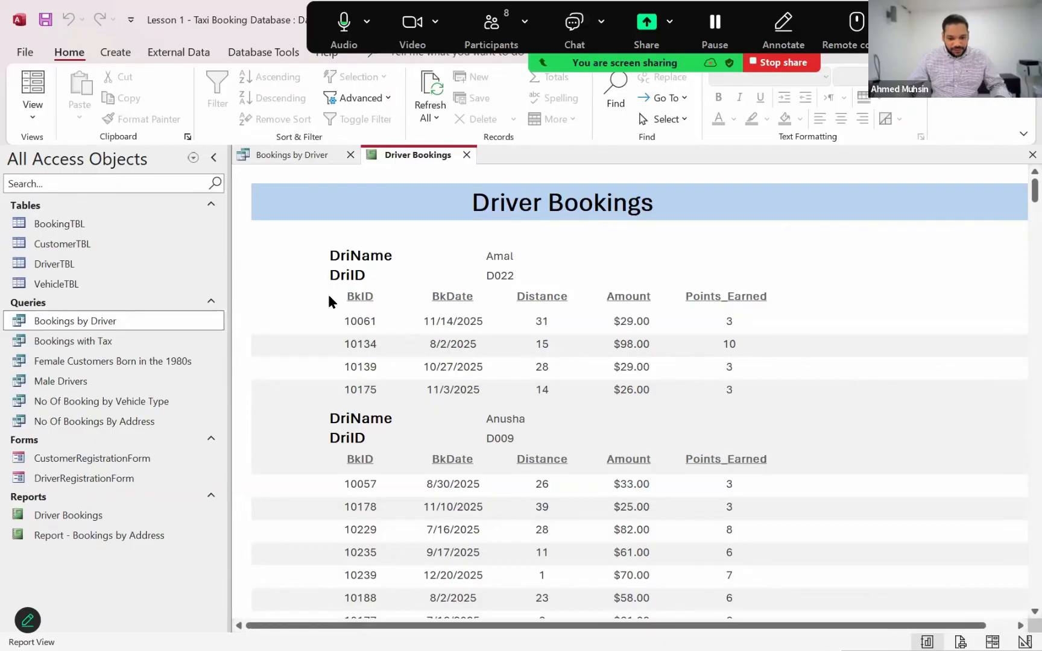
In Design View, right-align the DriName and DriID labels in the DriName Header section
{"action": "left_click", "coordinate": [33, 112]}
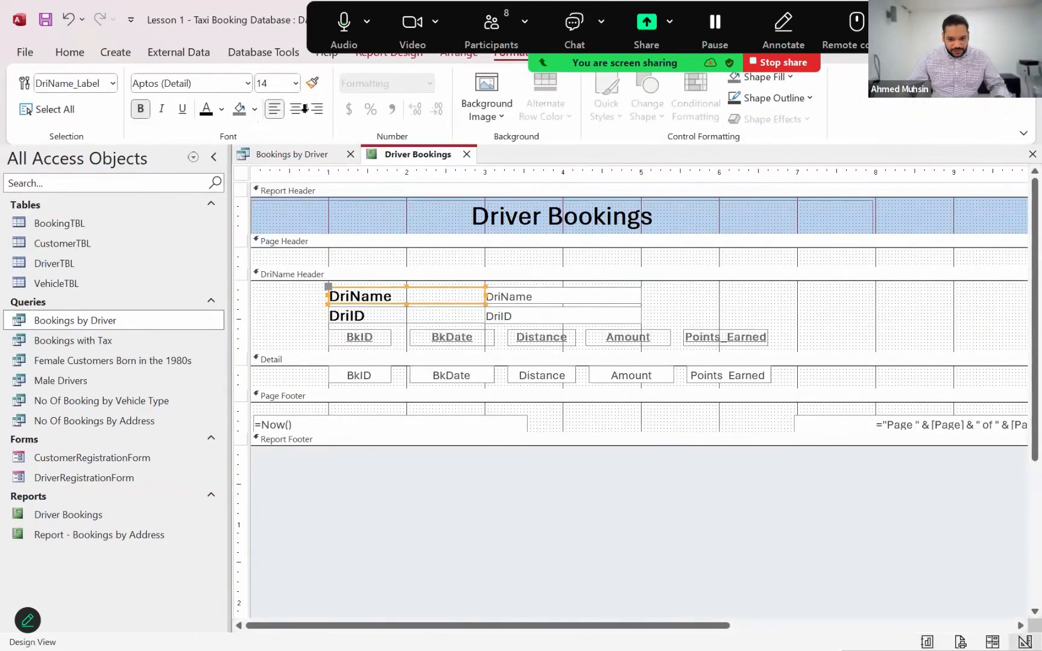
{"action": "left_click", "coordinate": [316, 108]}
{"action": "left_click", "coordinate": [386, 315]}
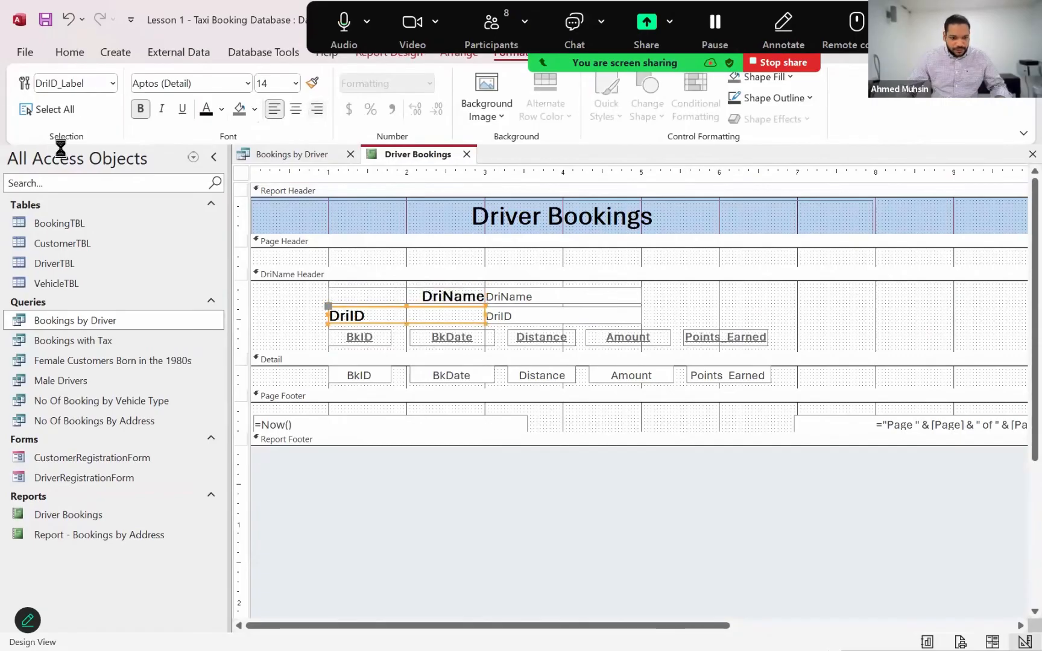
{"action": "left_click", "coordinate": [317, 108]}
Show the report in Report View and examine the driver labels and booking rows across several driver groups
{"action": "key", "text": "alt+h"}
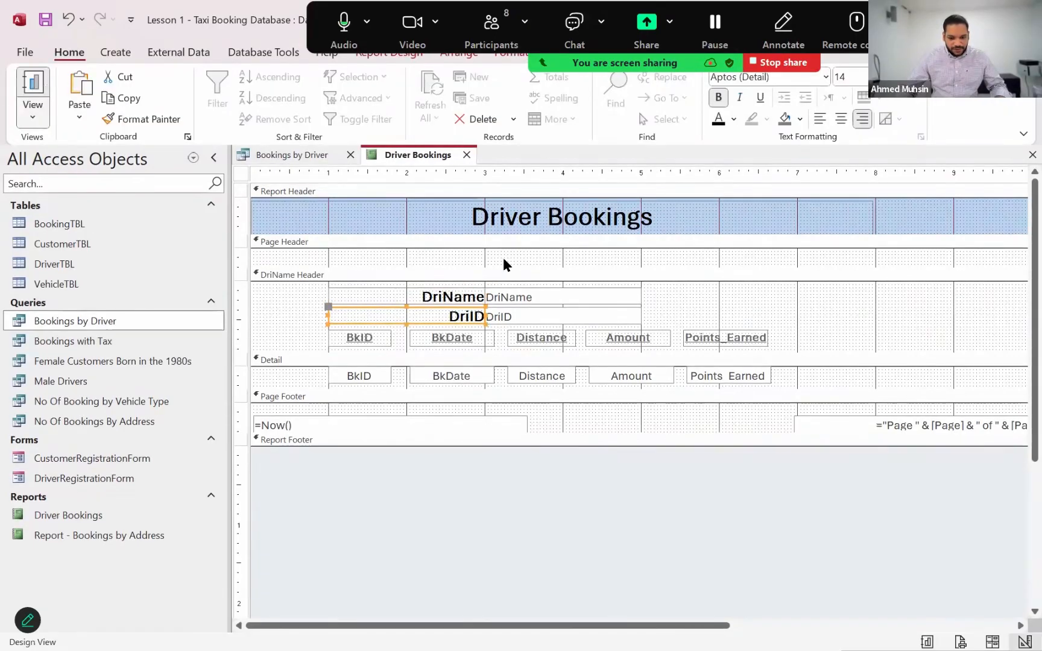
{"action": "key", "text": "w"}
{"action": "key", "text": "r"}
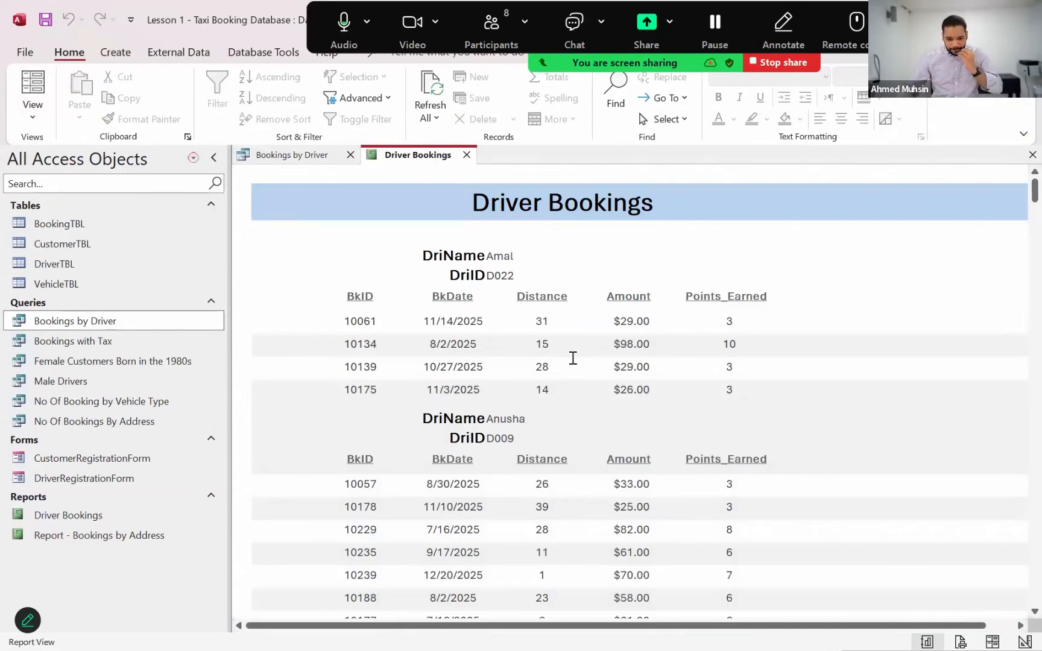
{"action": "scroll", "coordinate": [573, 360], "scroll_direction": "down", "scroll_amount": 3}
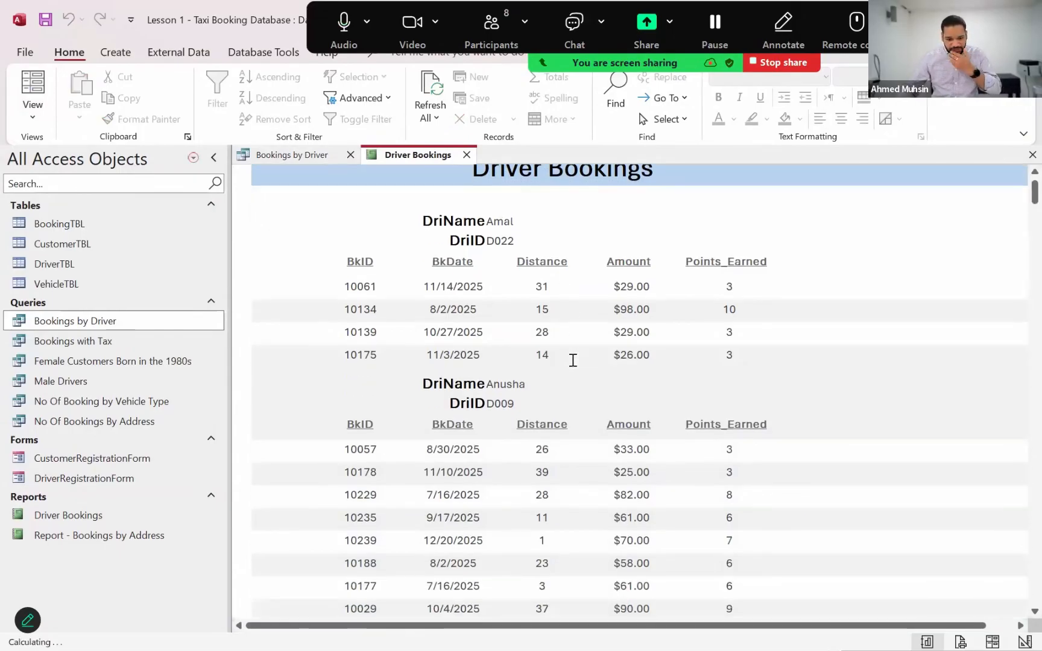
{"action": "scroll", "coordinate": [572, 361], "scroll_direction": "down", "scroll_amount": 10}
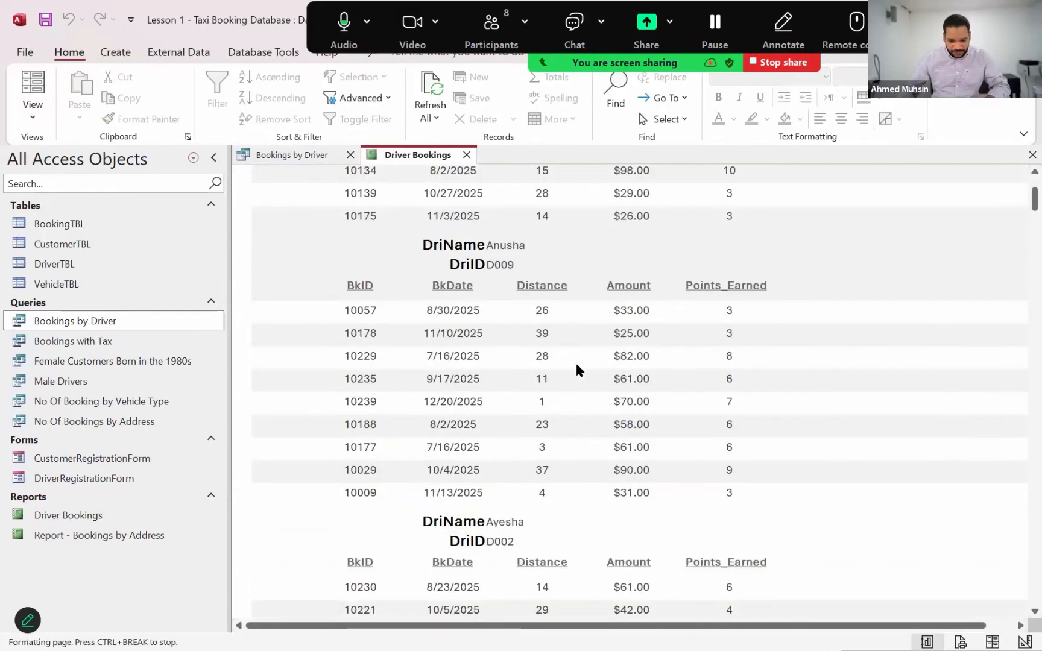
{"action": "scroll", "coordinate": [573, 367], "scroll_direction": "down", "scroll_amount": 10}
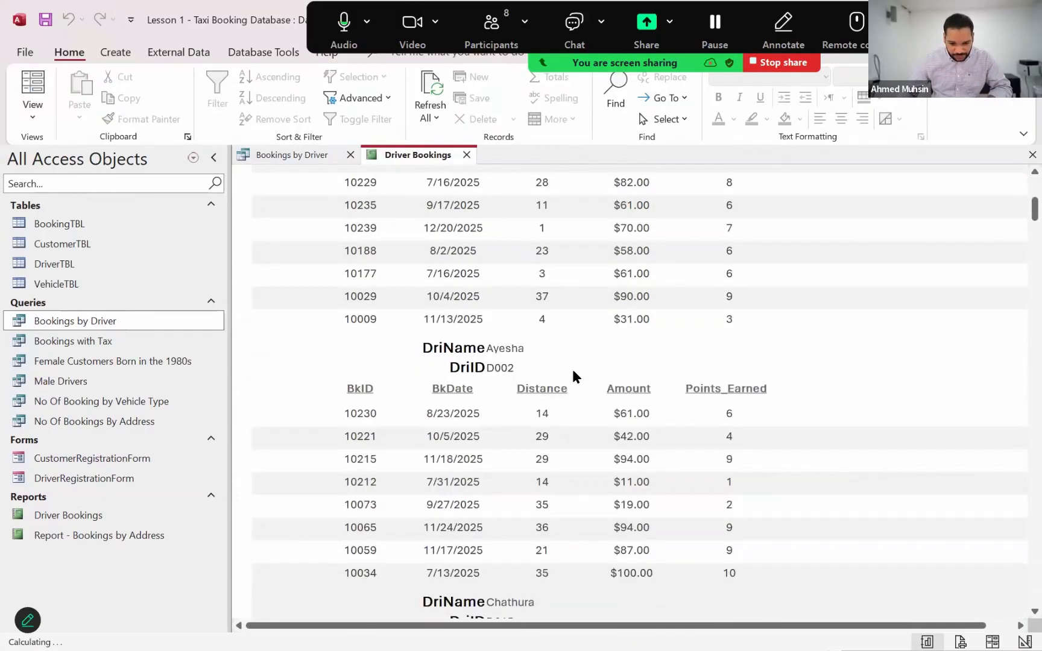
{"action": "scroll", "coordinate": [555, 405], "scroll_direction": "down", "scroll_amount": 10}
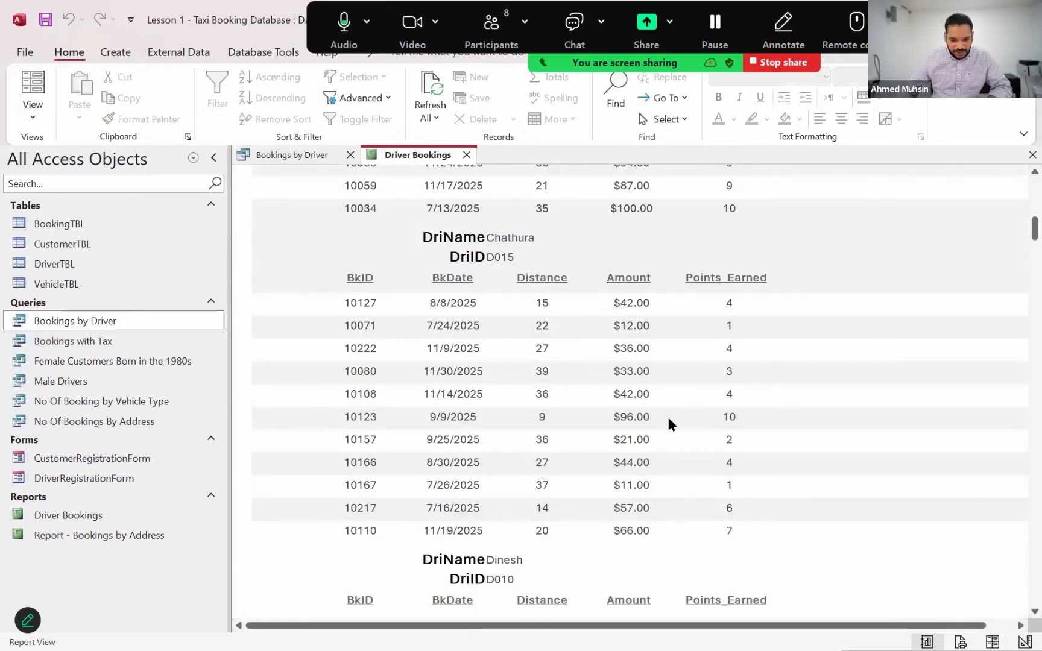
{"action": "scroll", "coordinate": [666, 414], "scroll_direction": "down", "scroll_amount": 5}
{"action": "scroll", "coordinate": [666, 416], "scroll_direction": "down", "scroll_amount": 20}
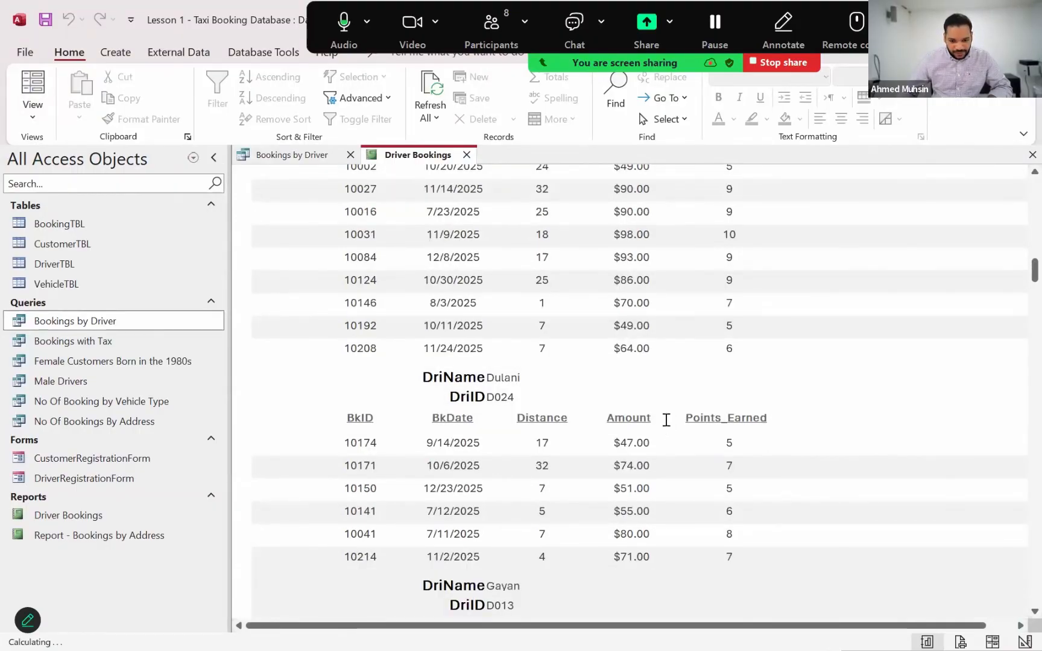
{"action": "scroll", "coordinate": [666, 421], "scroll_direction": "down", "scroll_amount": 4}
{"action": "scroll", "coordinate": [666, 422], "scroll_direction": "up", "scroll_amount": 20}
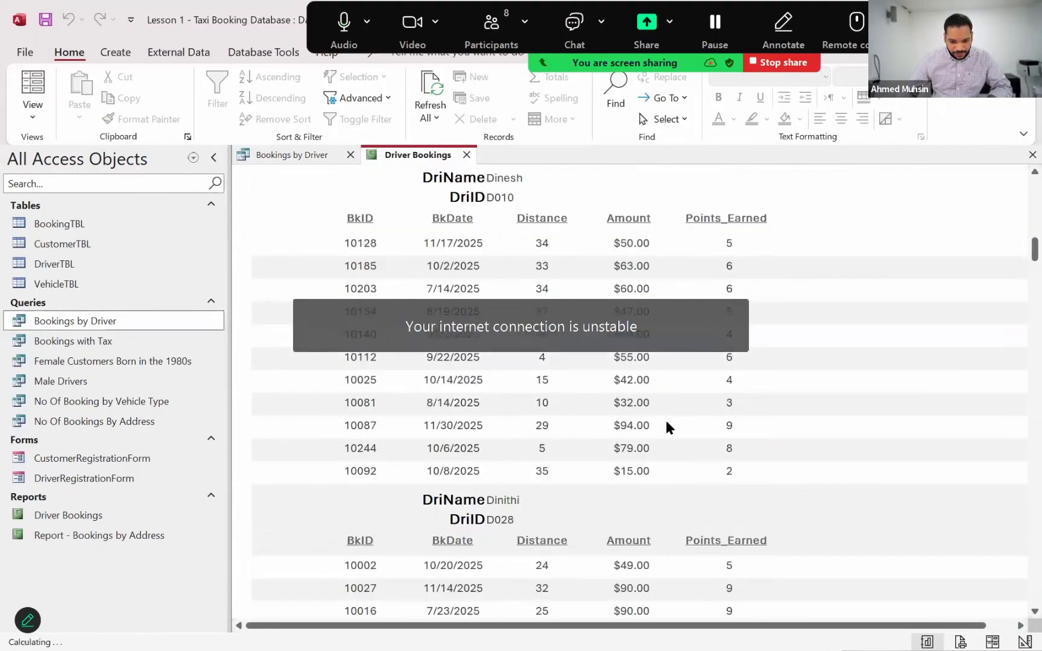
Return the Driver Bookings report to Design View and select the Amount field in the Detail section
{"action": "scroll", "coordinate": [664, 418], "scroll_direction": "up", "scroll_amount": 10}
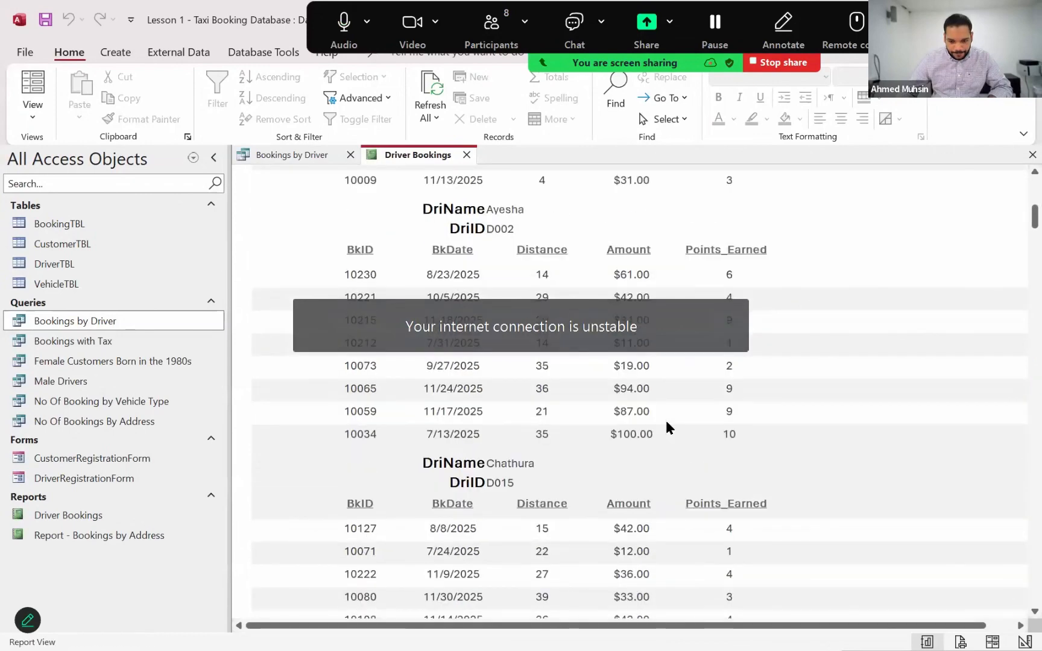
{"action": "scroll", "coordinate": [402, 166], "scroll_direction": "up", "scroll_amount": 10}
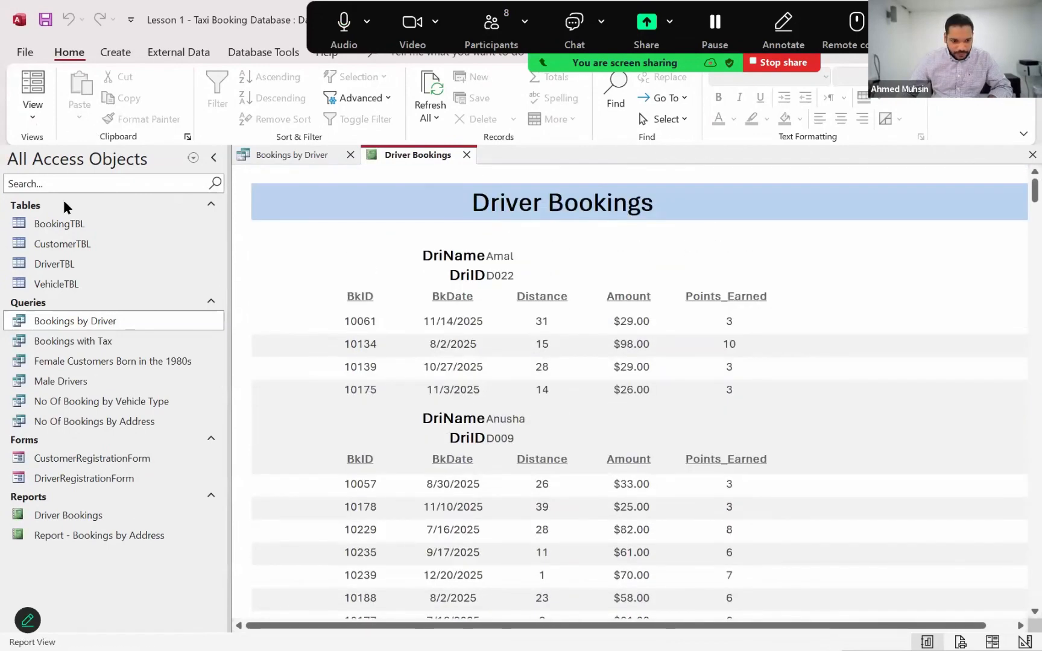
{"action": "left_click", "coordinate": [32, 108]}
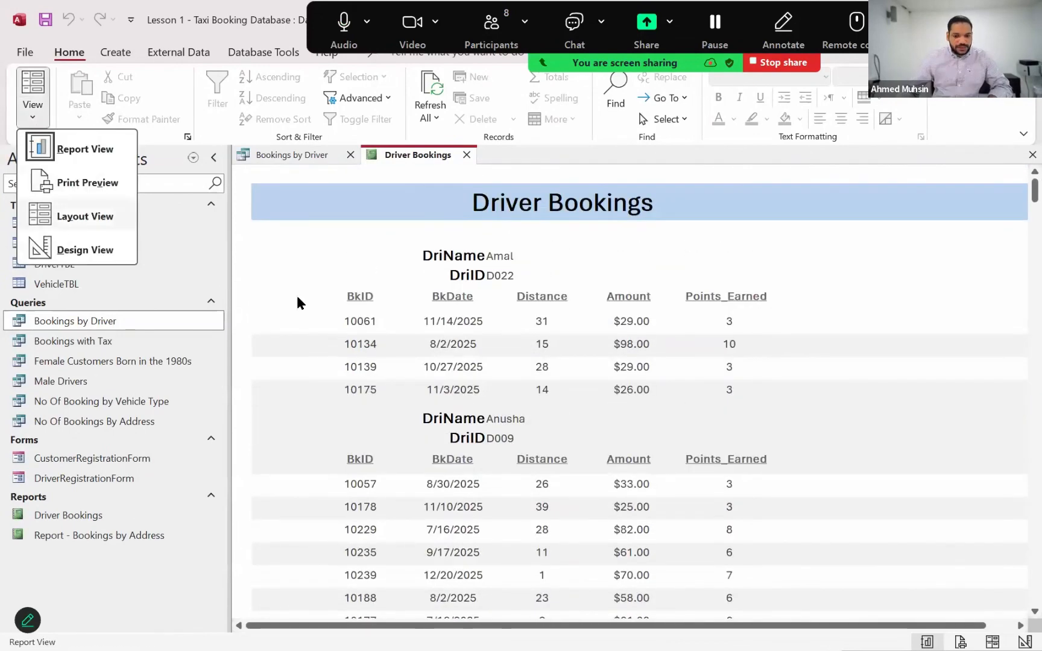
{"action": "key", "text": "d"}
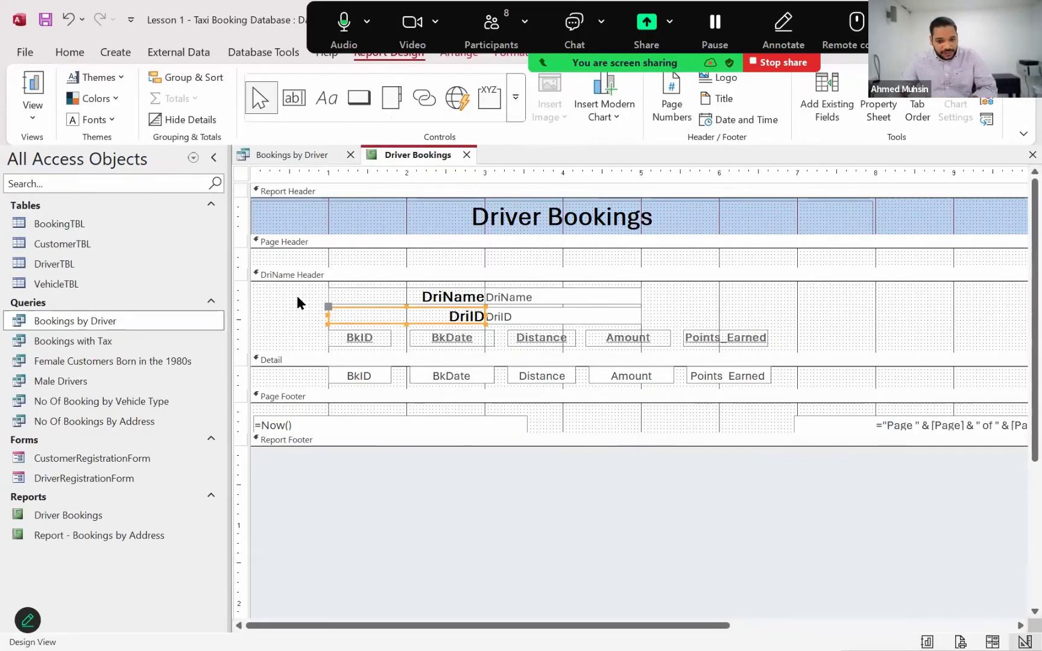
{"action": "left_click", "coordinate": [597, 386]}
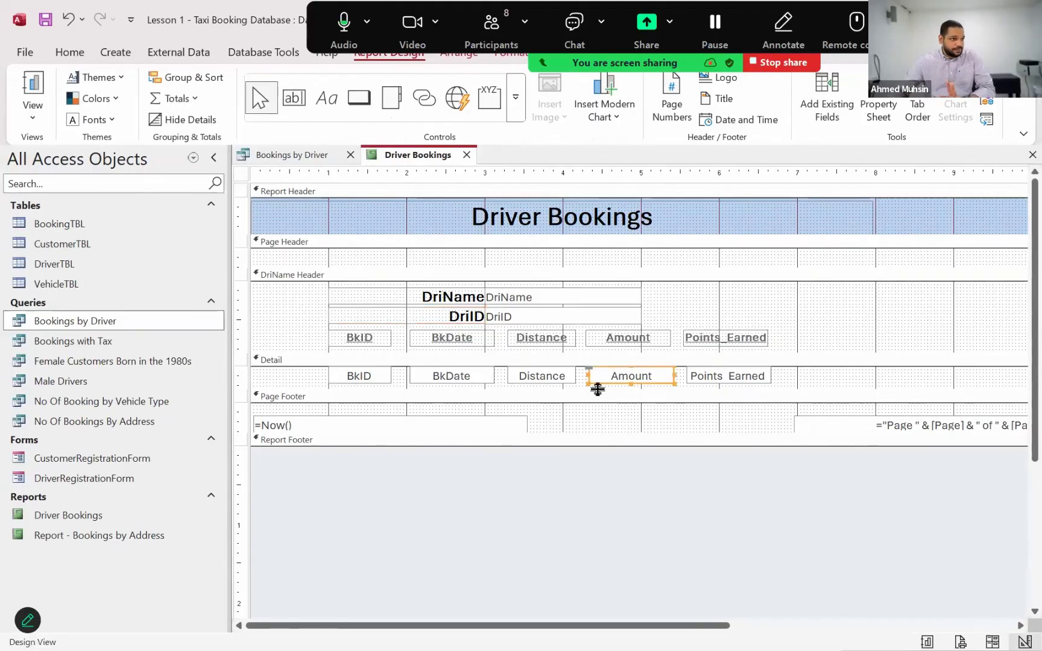
Show the report in Report View and check the Amount column under the first driver groups
{"action": "left_click", "coordinate": [29, 118]}
{"action": "left_click", "coordinate": [91, 148]}
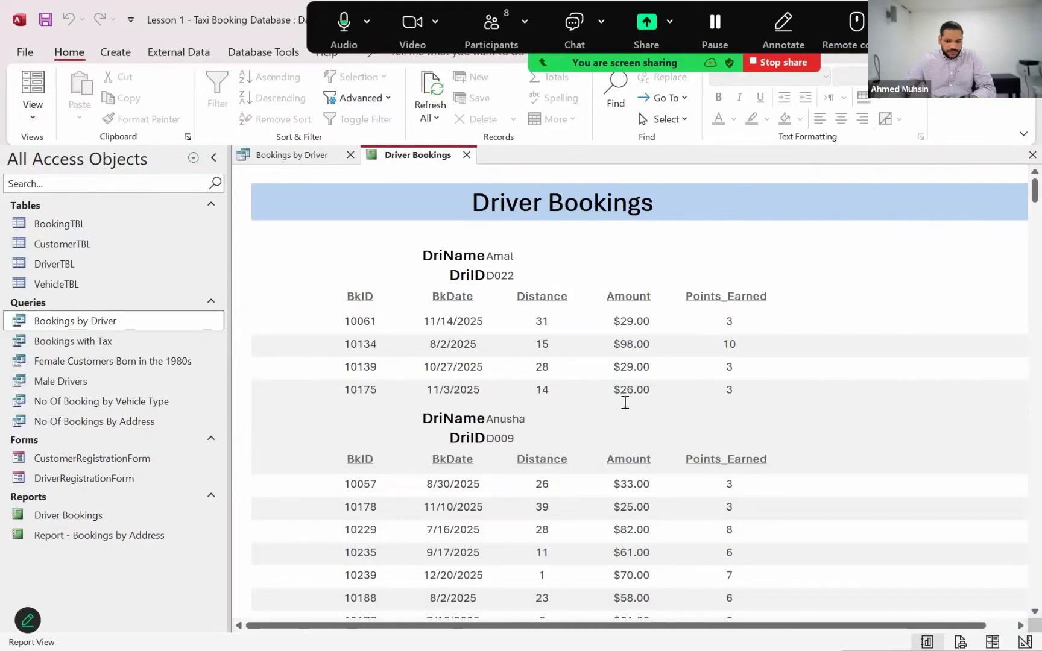
{"action": "scroll", "coordinate": [621, 284], "scroll_direction": "down", "scroll_amount": 3}
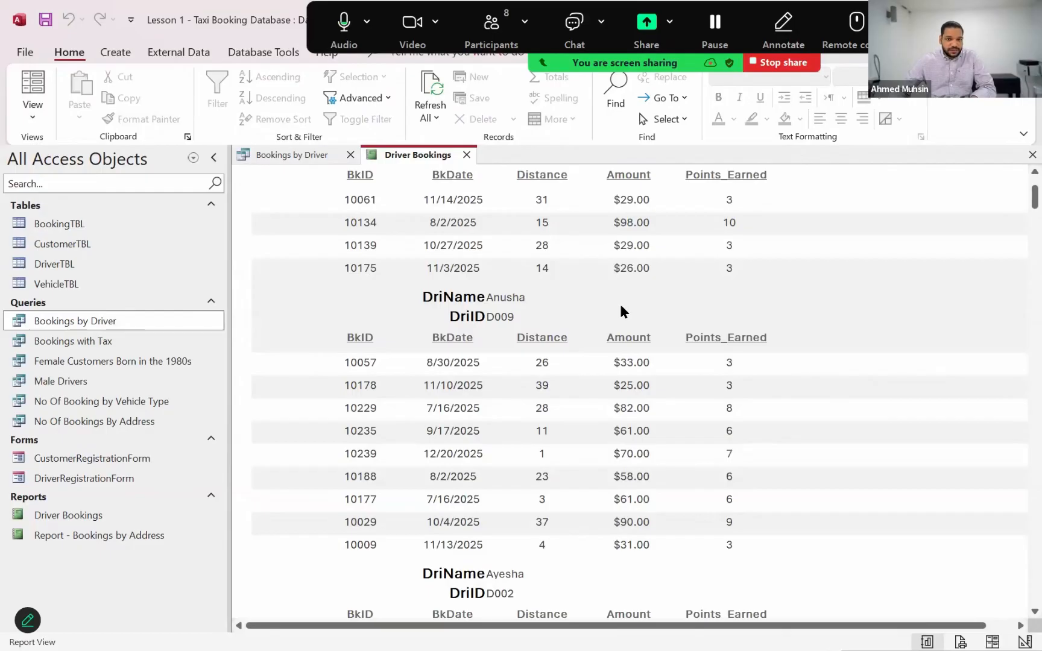
In Design View, add Sum totals for the Amount field and check them under each driver's bookings in Report View
{"action": "left_click", "coordinate": [33, 108]}
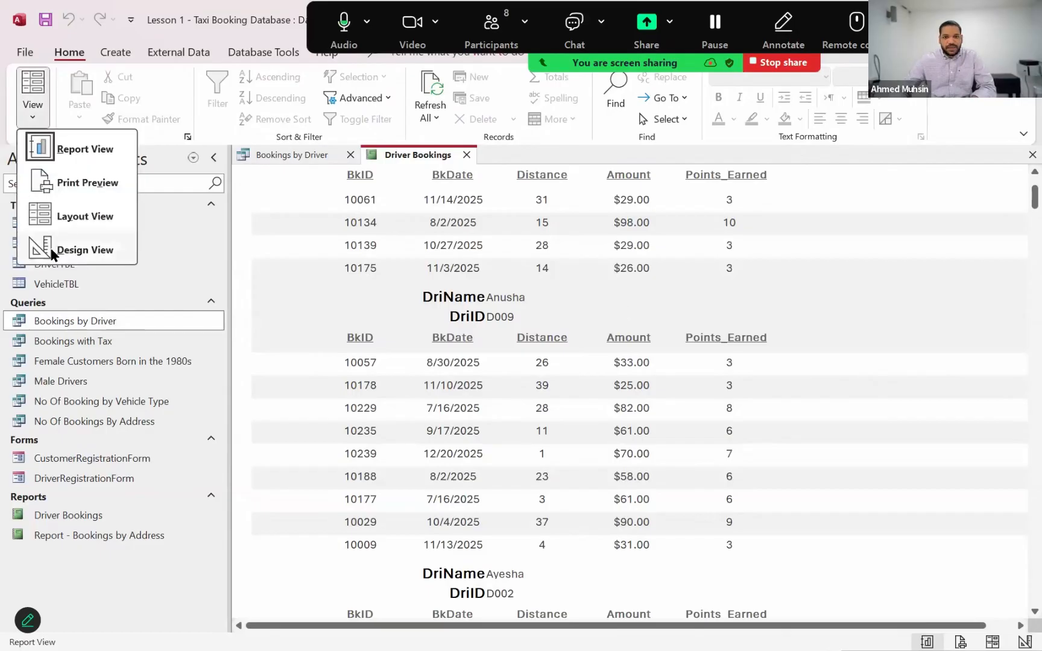
{"action": "left_click", "coordinate": [53, 252]}
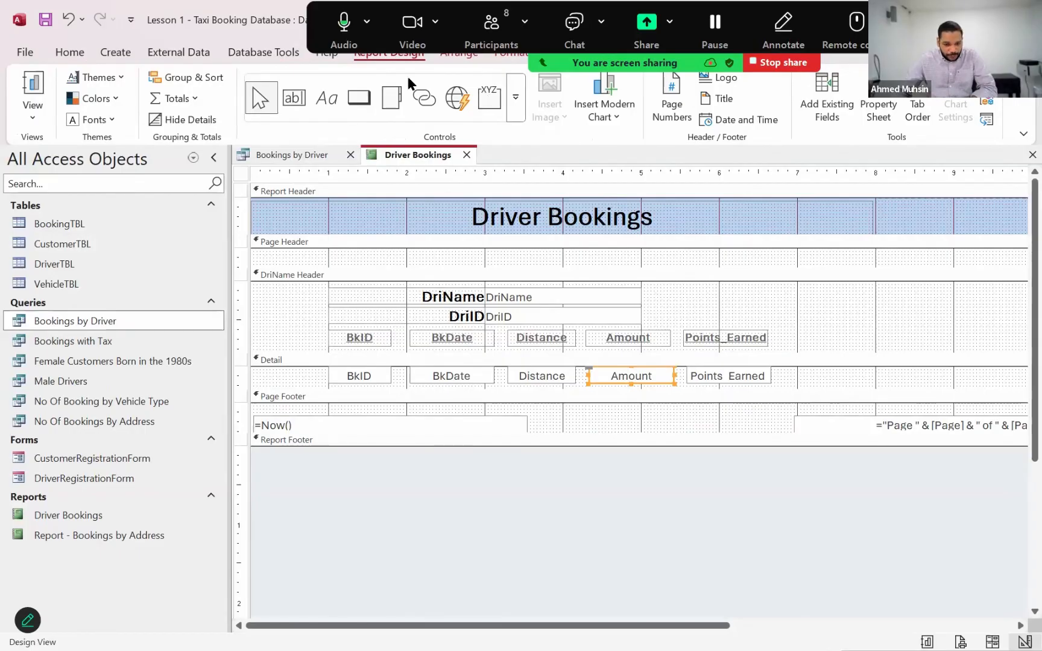
{"action": "left_click", "coordinate": [194, 99]}
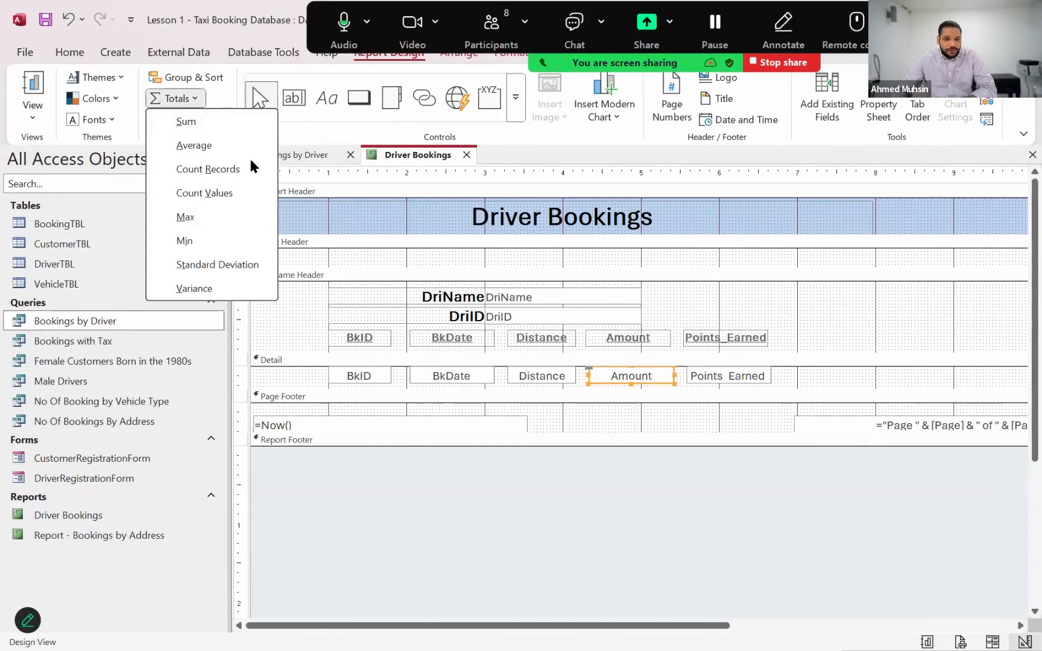
{"action": "left_click", "coordinate": [214, 126]}
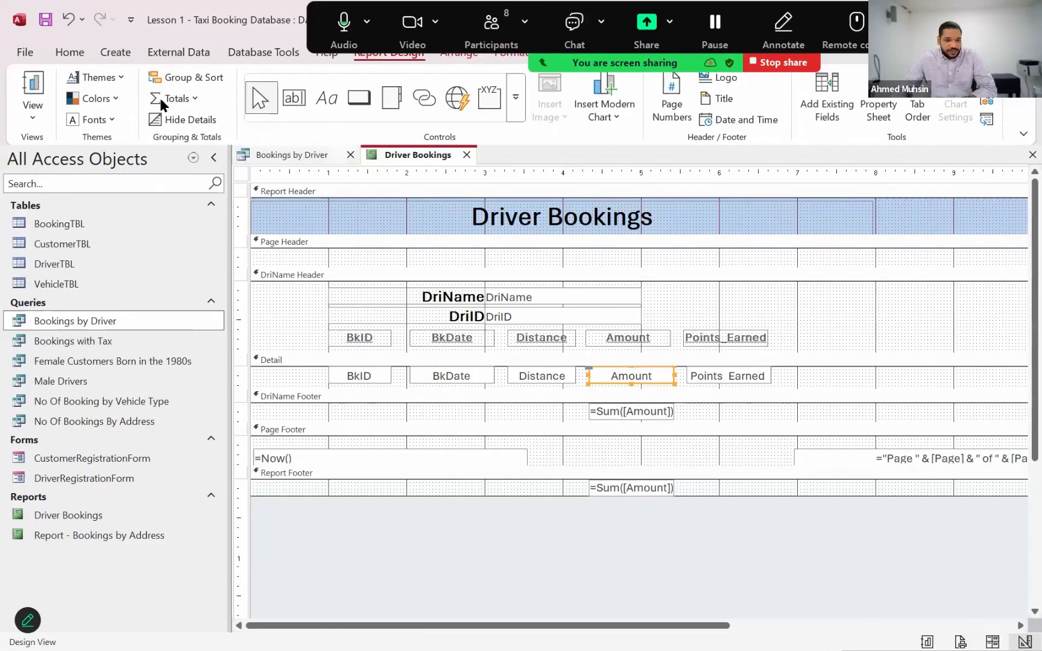
{"action": "left_click", "coordinate": [70, 53]}
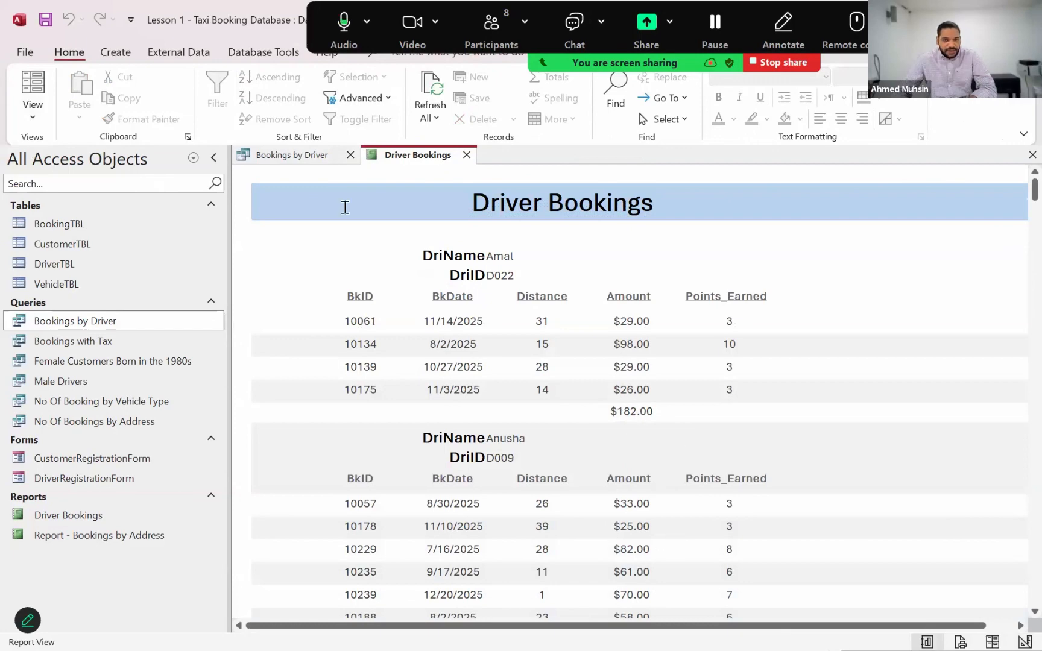
{"action": "scroll", "coordinate": [255, 201], "scroll_direction": "down", "scroll_amount": 5}
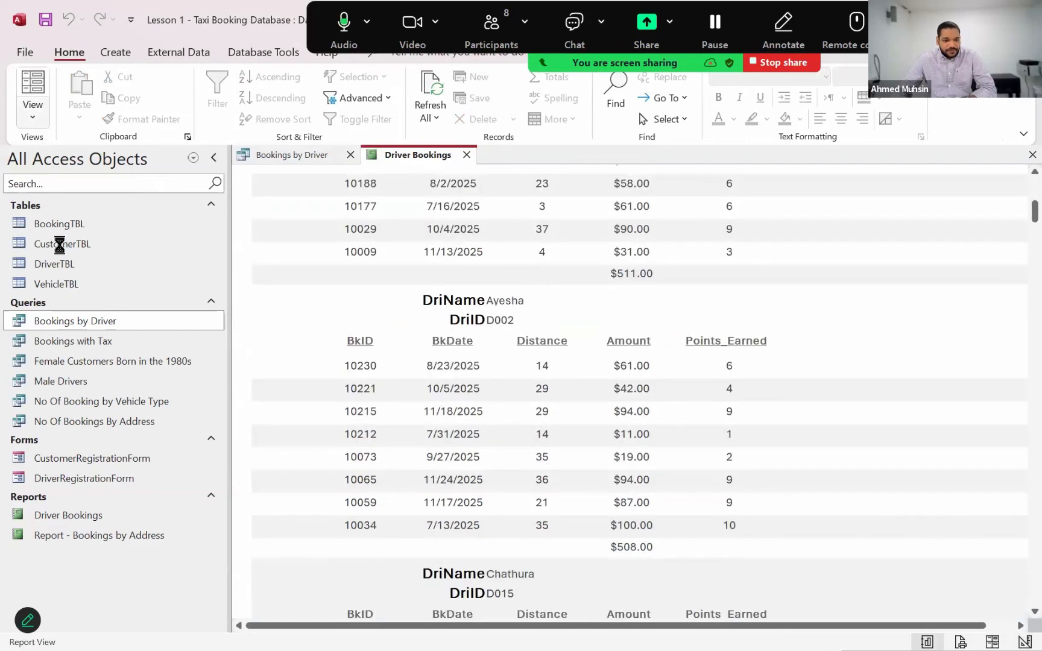
In Design View, add a label reading "Total Earned:" before the Amount sum in the DriName Footer section
{"action": "left_click", "coordinate": [33, 115]}
{"action": "left_click", "coordinate": [60, 249]}
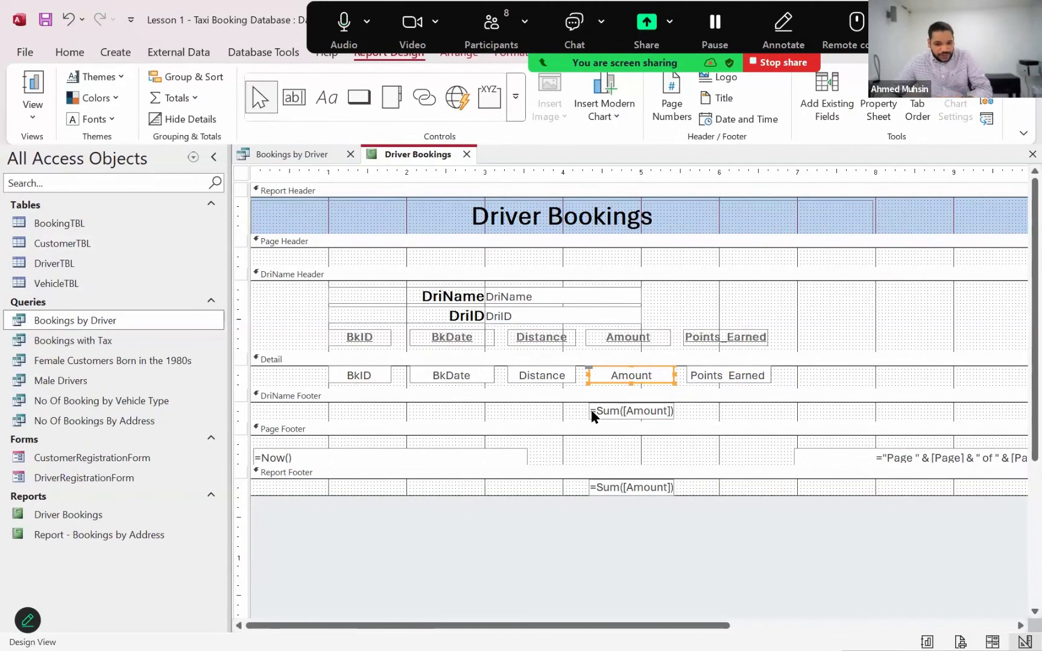
{"action": "left_click", "coordinate": [324, 100]}
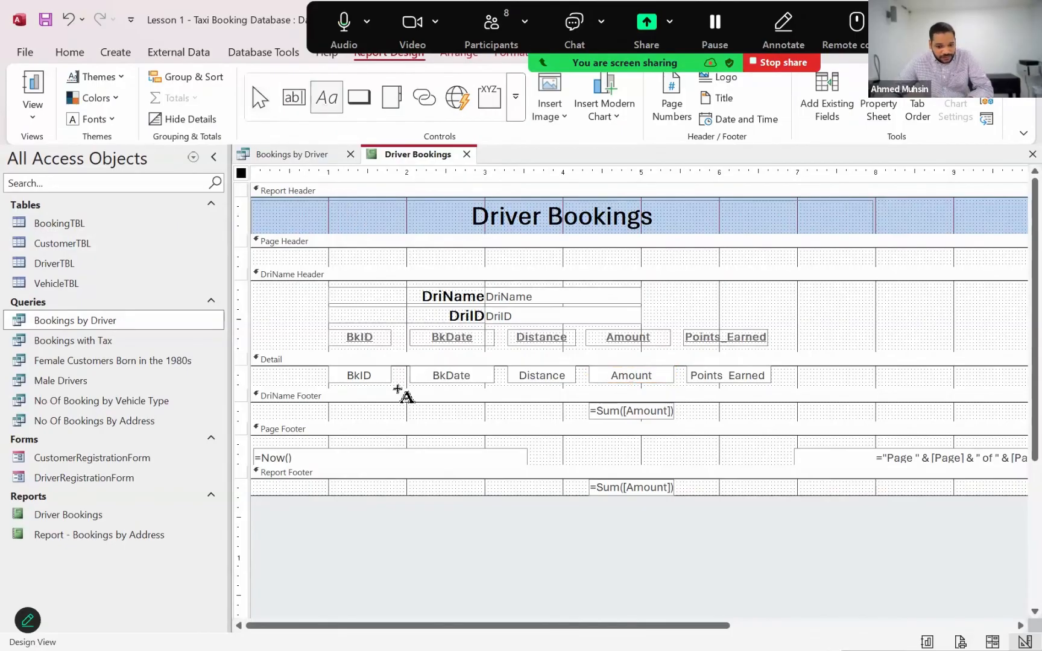
{"action": "mouse_move", "coordinate": [404, 403]}
{"action": "left_mouse_down"}
{"action": "mouse_move", "coordinate": [507, 431]}
{"action": "mouse_move", "coordinate": [558, 414]}
{"action": "left_mouse_up"}
{"action": "type", "text": "Tot"}
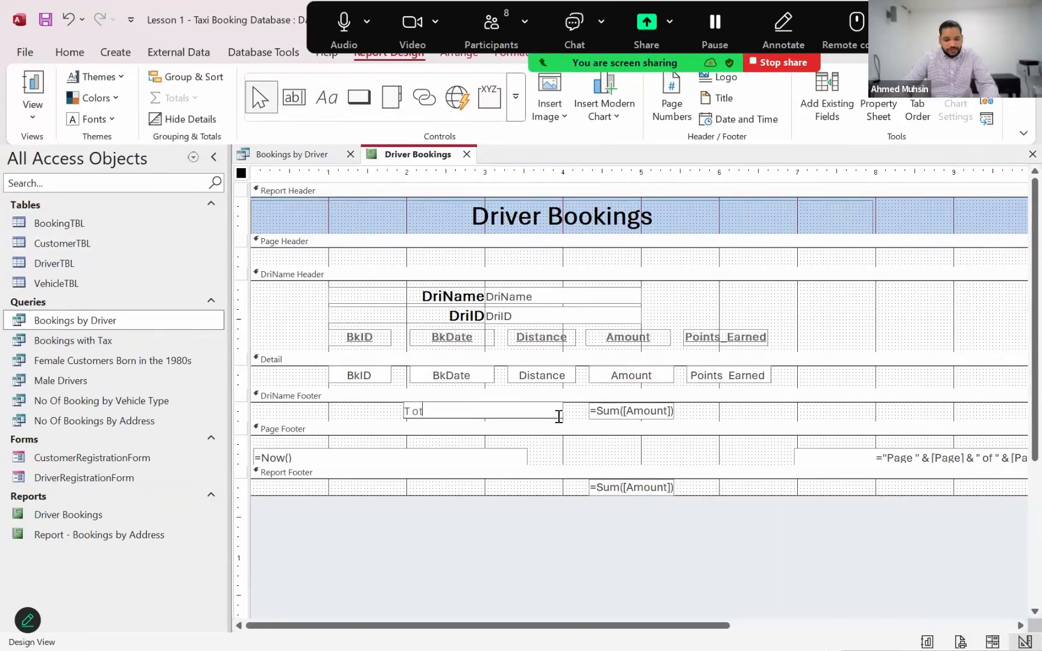
{"action": "type", "text": "al"}
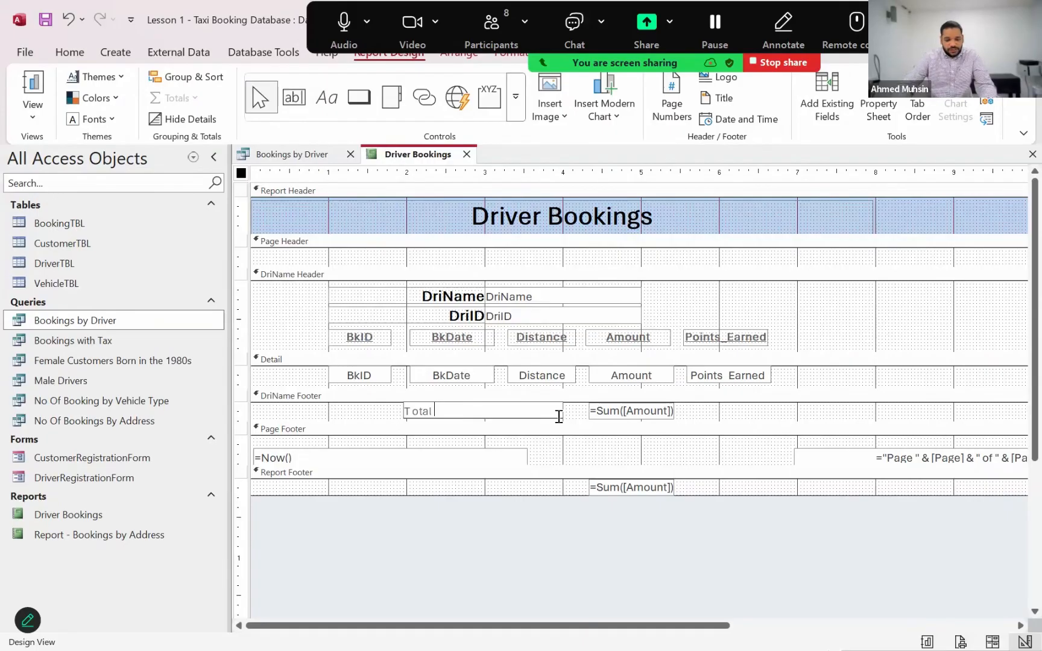
{"action": "type", "text": " Ea"}
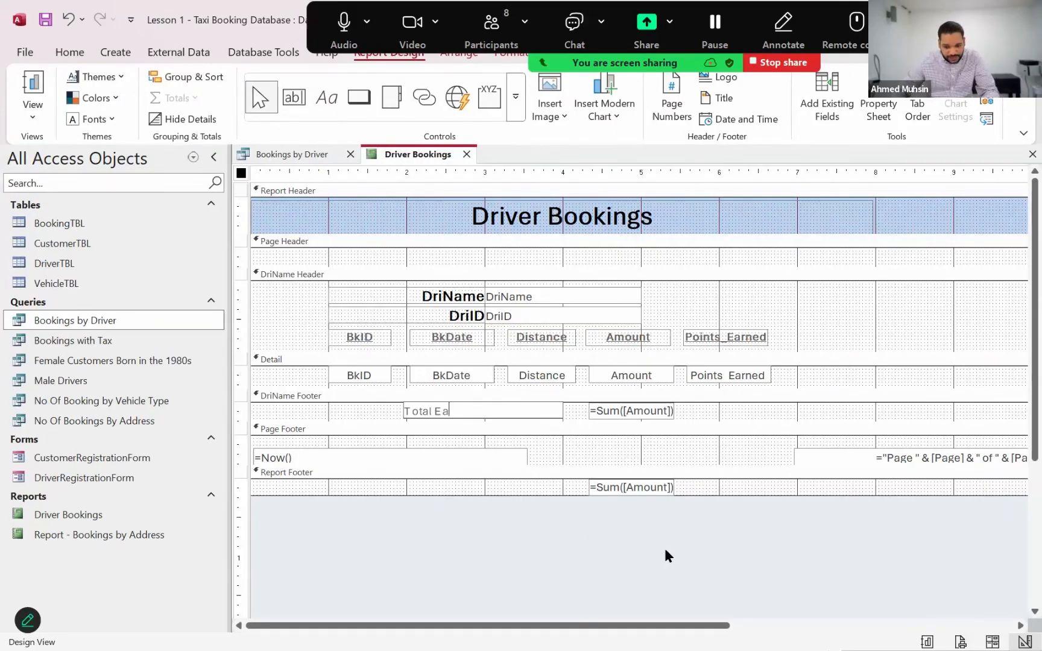
{"action": "type", "text": "rned:"}
Right-align the Total Earned label, make it bold and set its font color to black
{"action": "left_click", "coordinate": [542, 418]}
{"action": "left_click", "coordinate": [542, 415]}
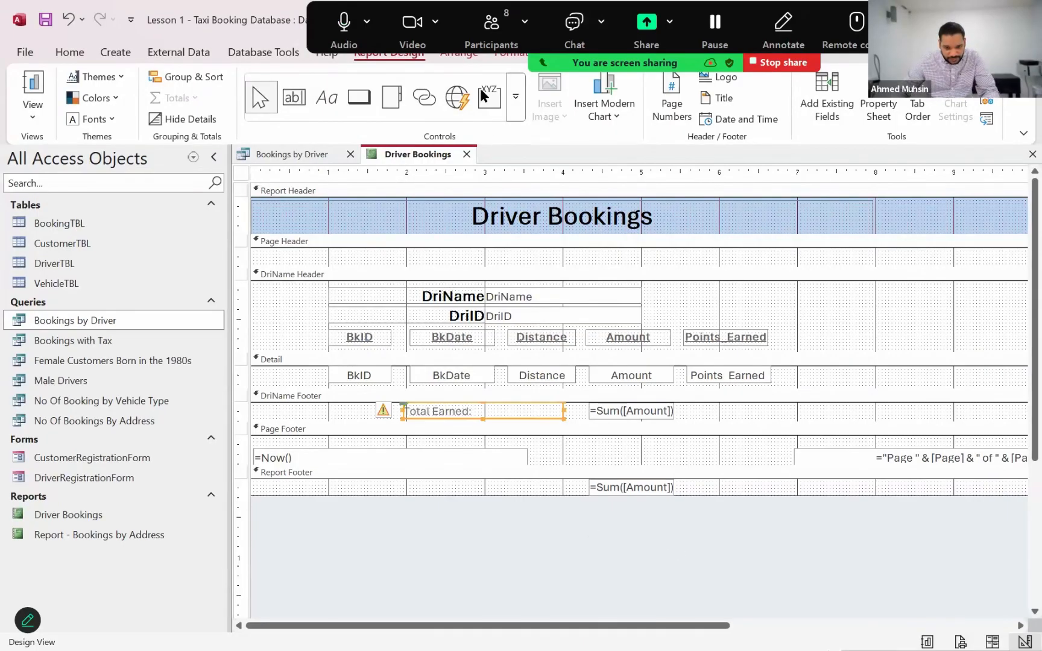
{"action": "left_click", "coordinate": [508, 55]}
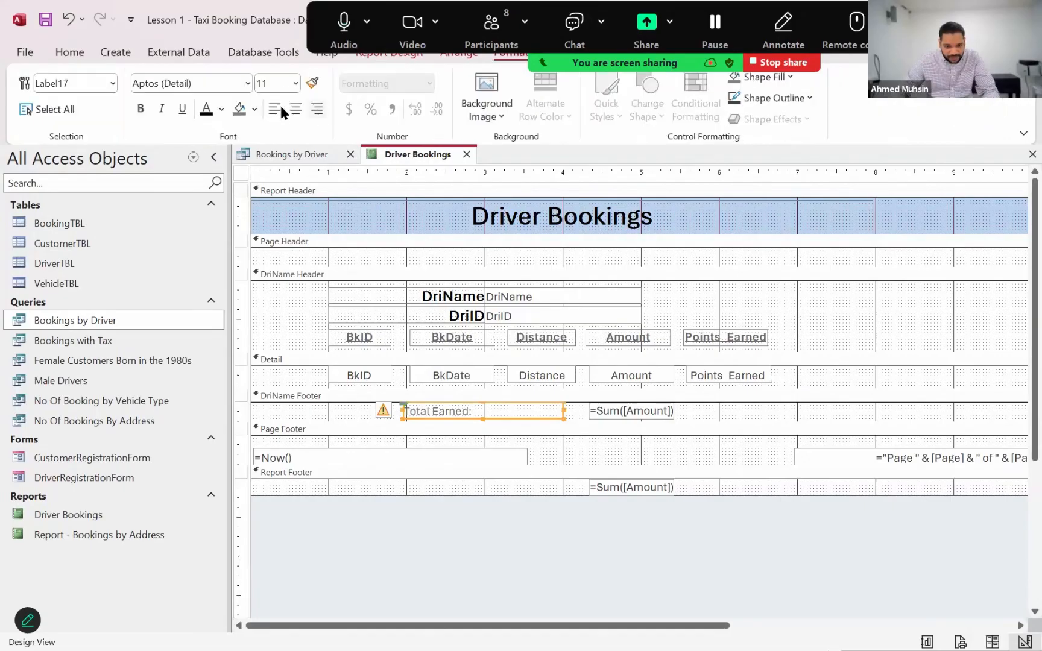
{"action": "left_click", "coordinate": [316, 109]}
{"action": "left_click", "coordinate": [139, 105]}
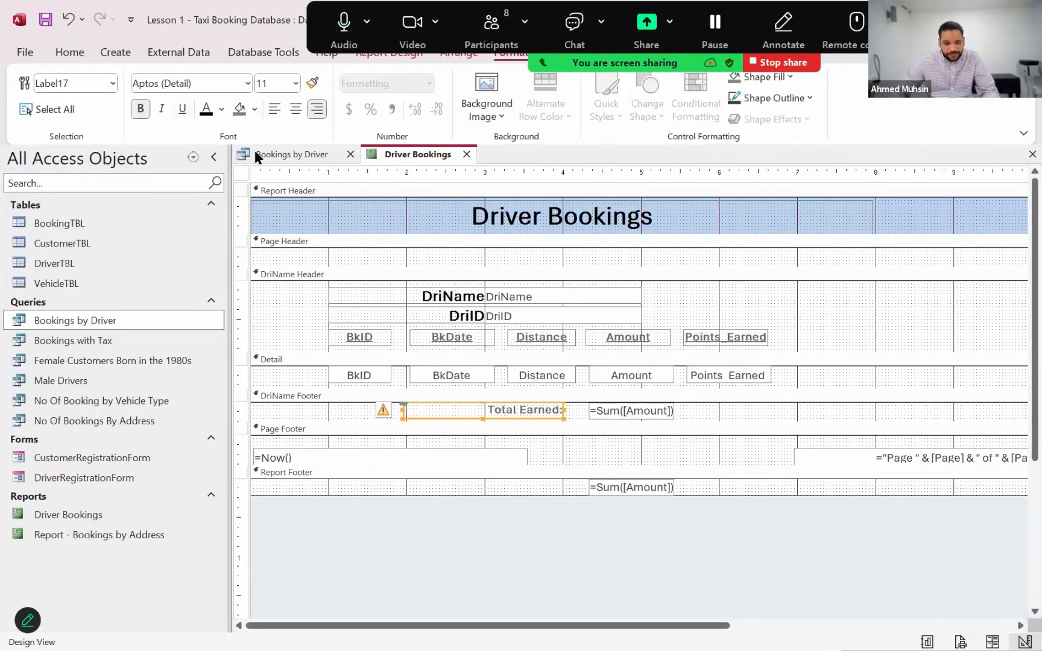
{"action": "left_click", "coordinate": [206, 112]}
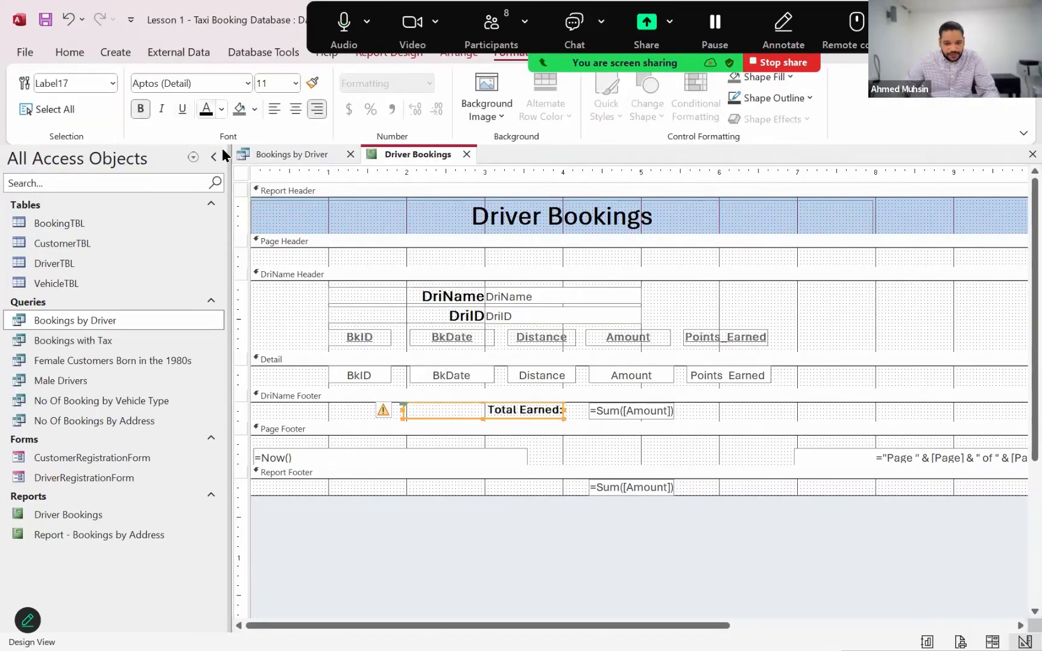
Show the report in Report View to check the Total Earned label beside the driver totals
{"action": "left_click", "coordinate": [58, 48]}
{"action": "left_click", "coordinate": [32, 106]}
{"action": "left_click", "coordinate": [41, 147]}
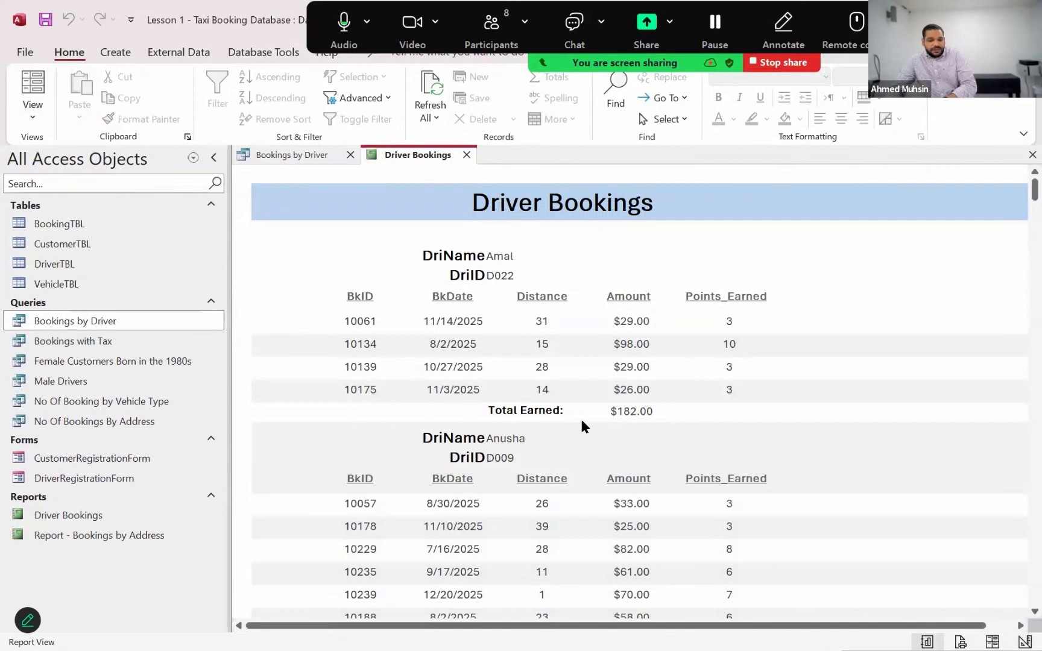
In Design View, delete the Amount sum from the Report Footer and reduce that section's height
{"action": "left_click", "coordinate": [42, 118]}
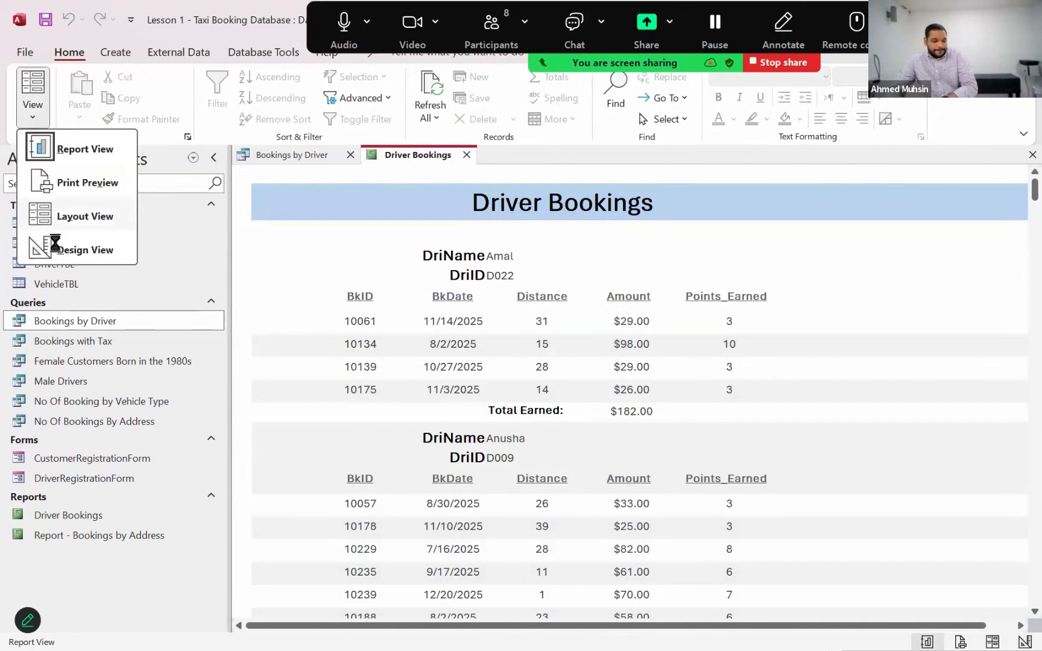
{"action": "left_click", "coordinate": [55, 247]}
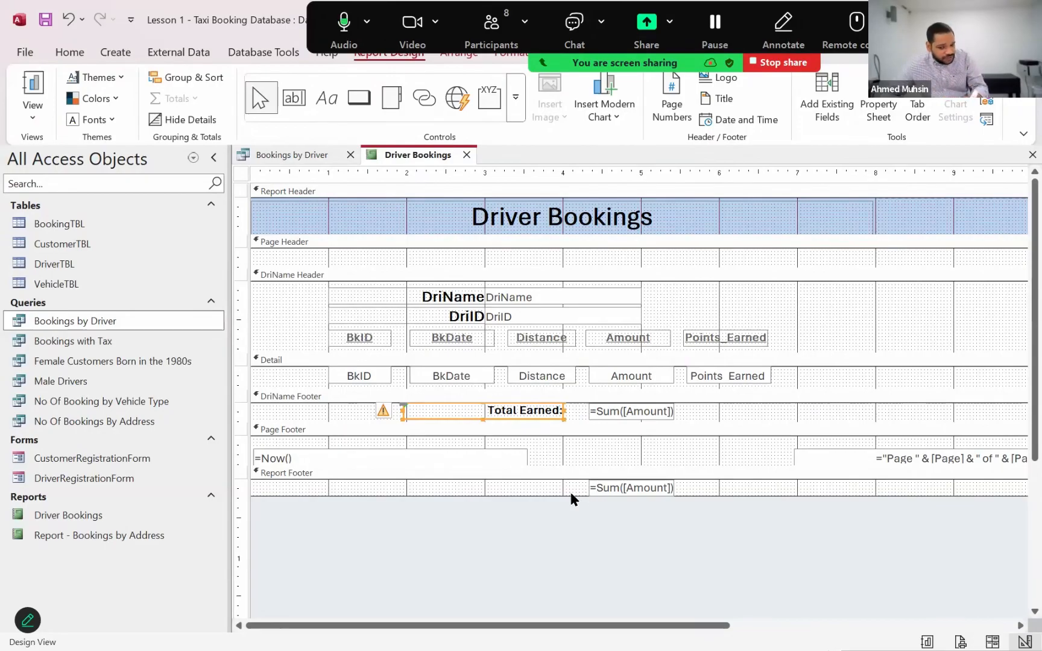
{"action": "left_click", "coordinate": [597, 412]}
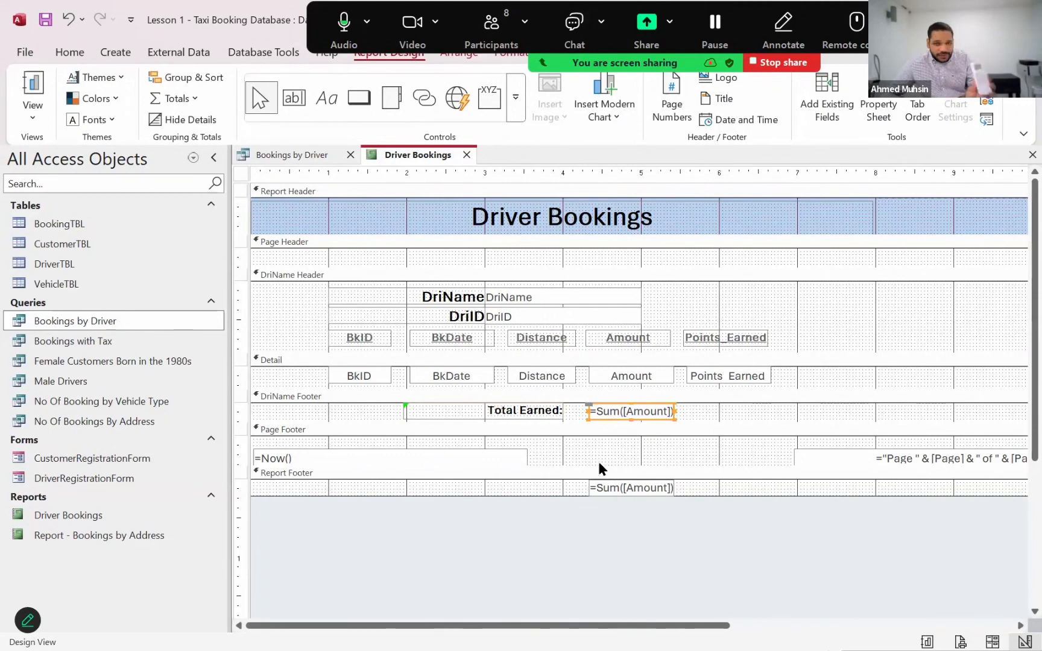
{"action": "left_click", "coordinate": [594, 487]}
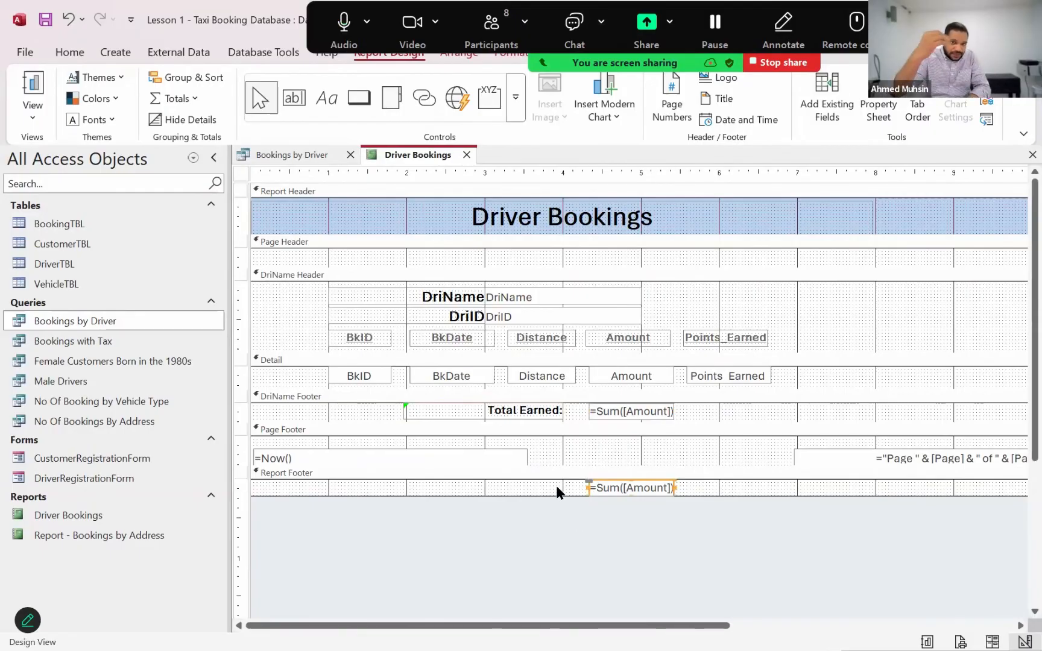
{"action": "key", "text": "Delete"}
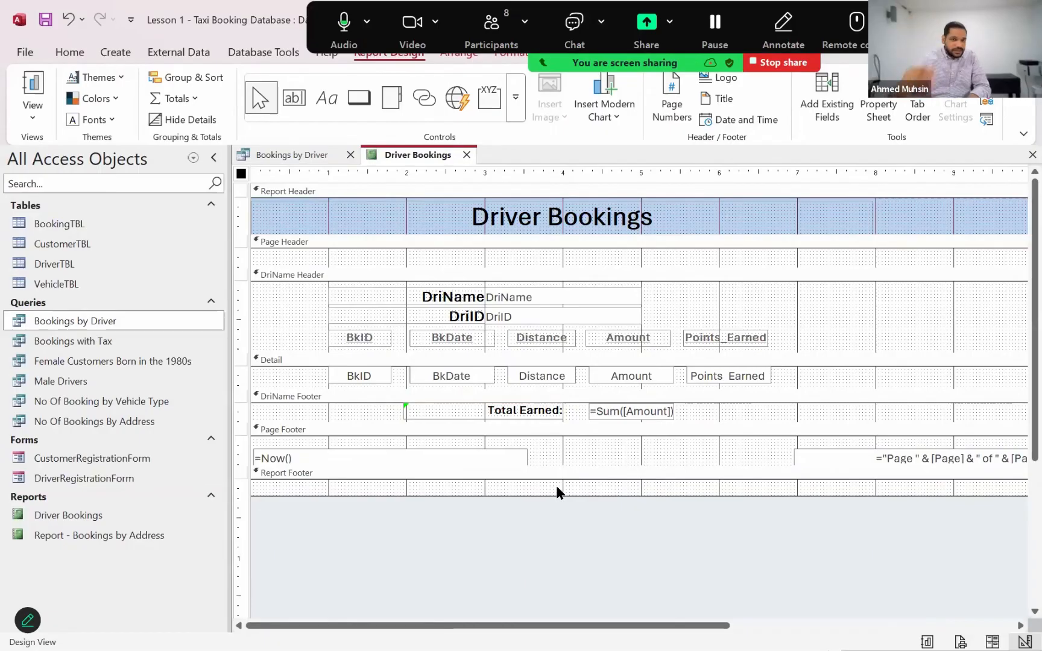
{"action": "left_click_drag", "start_coordinate": [565, 493], "coordinate": [569, 483]}
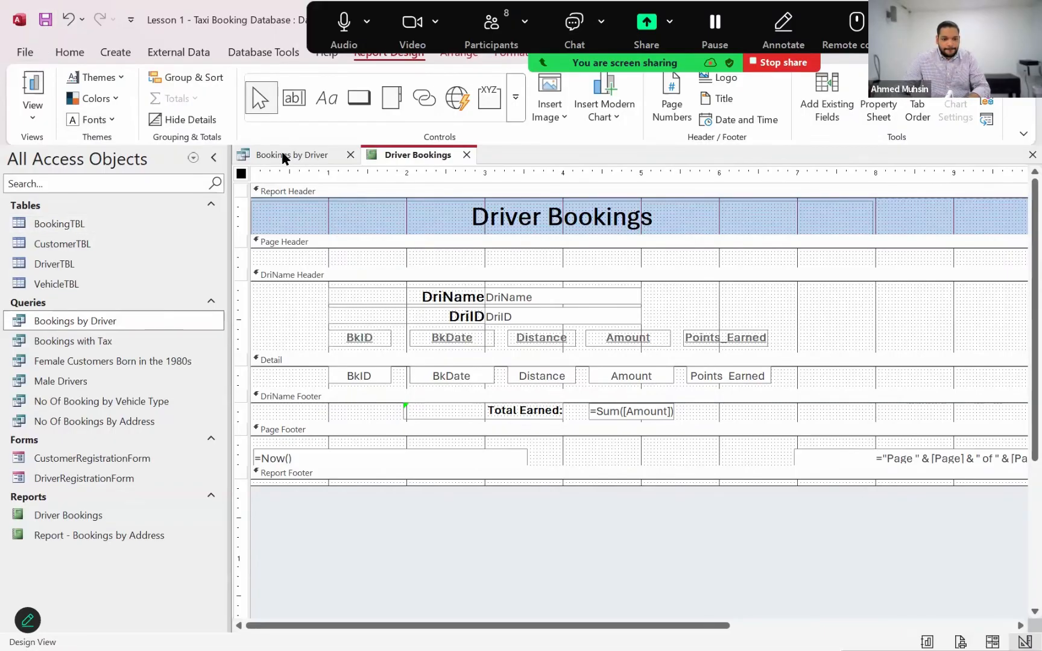
Collapse the empty Page Header section of Driver Bookings to zero height and switch the report to Report View
{"action": "left_click", "coordinate": [310, 157]}
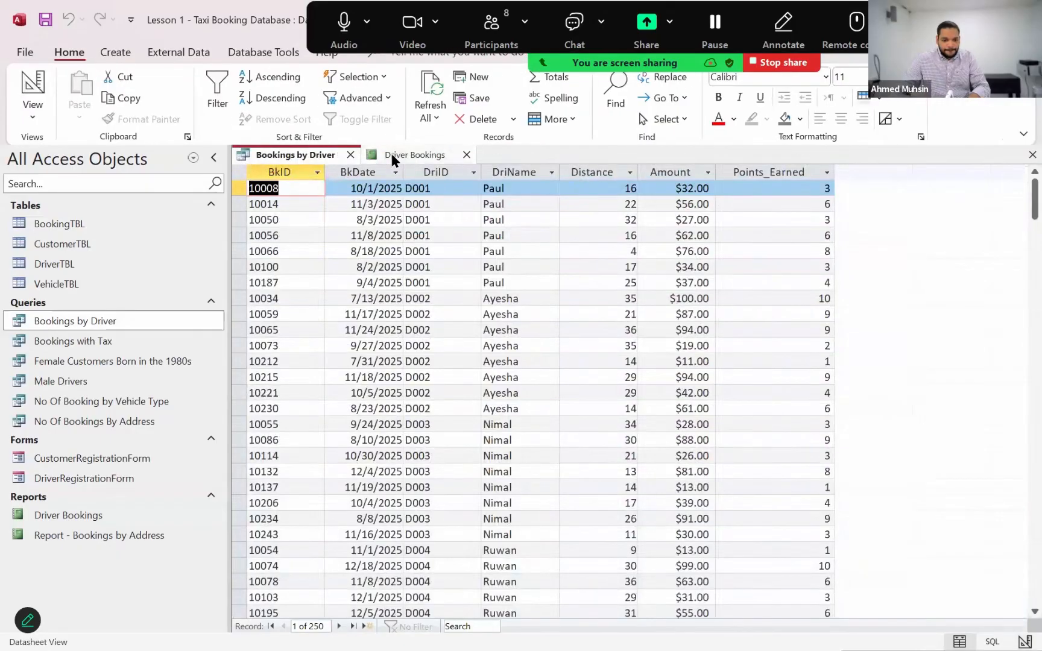
{"action": "left_click", "coordinate": [390, 154]}
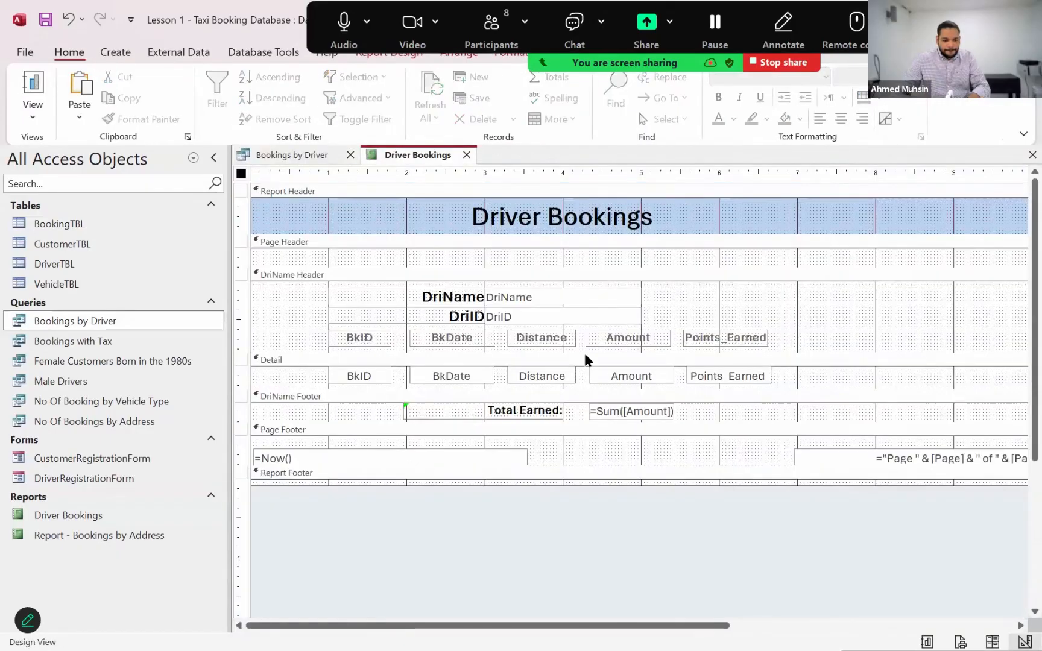
{"action": "left_click", "coordinate": [907, 227]}
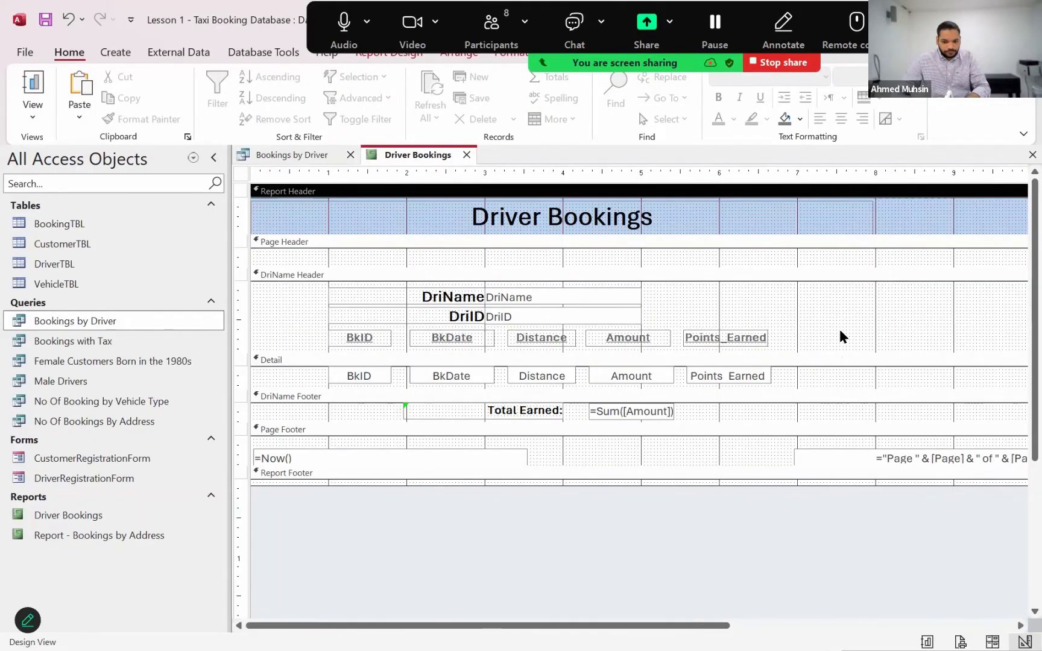
{"action": "left_click", "coordinate": [606, 273]}
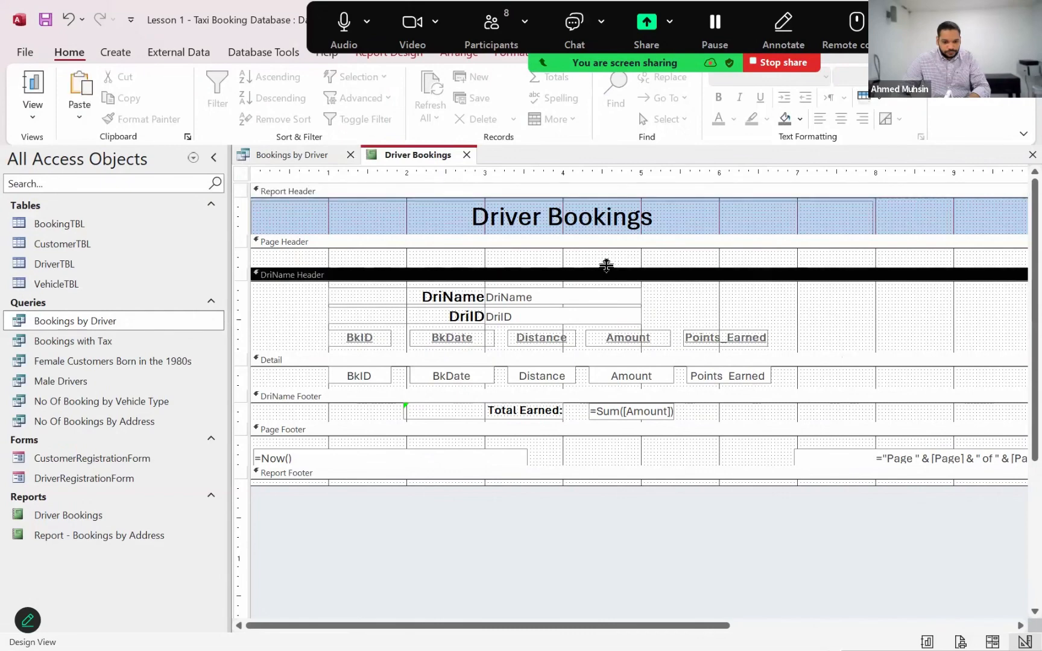
{"action": "left_click_drag", "start_coordinate": [613, 250], "coordinate": [612, 247]}
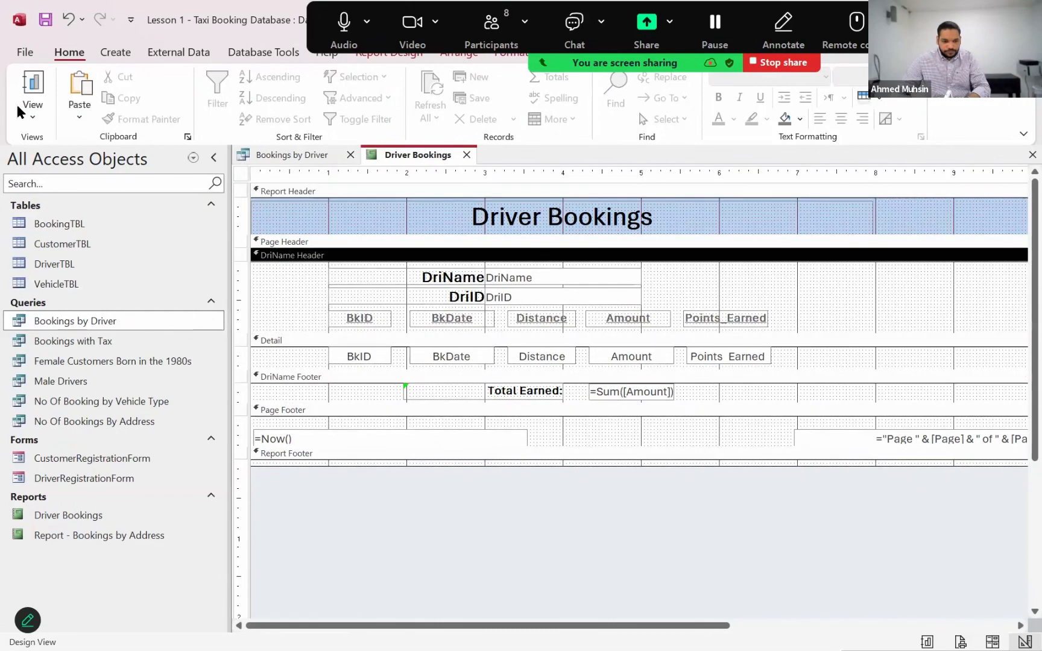
{"action": "left_click", "coordinate": [33, 105]}
{"action": "left_click", "coordinate": [36, 148]}
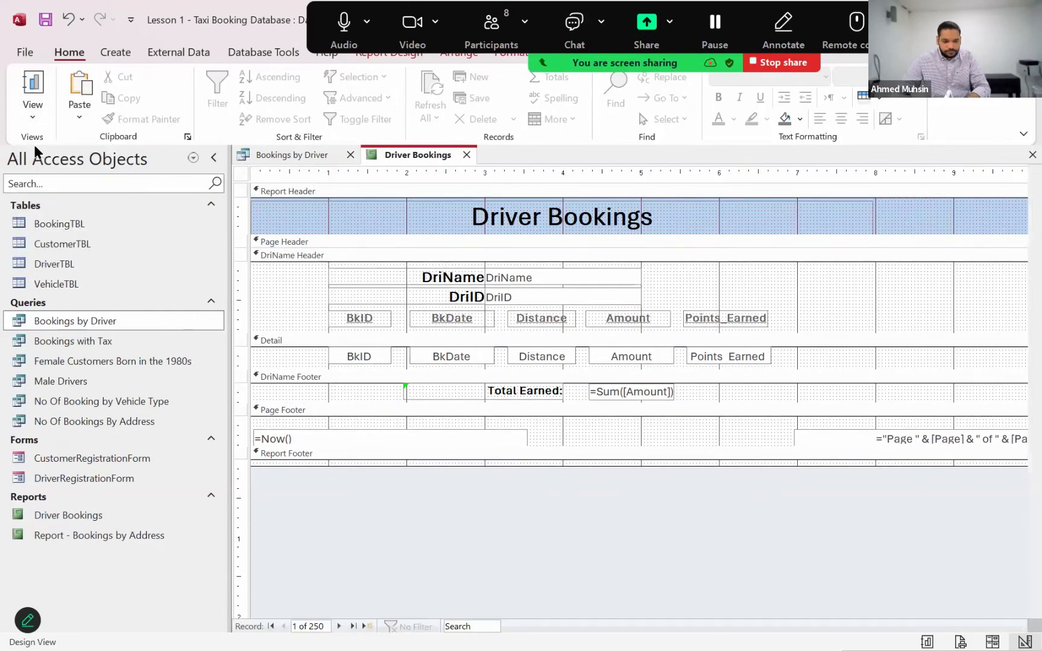
Export the Driver Bookings report as a minimum-size PDF named Driver Bookings to the Lesson 1 folder, without saving the export steps
{"action": "scroll", "coordinate": [588, 397], "scroll_direction": "down", "scroll_amount": 3}
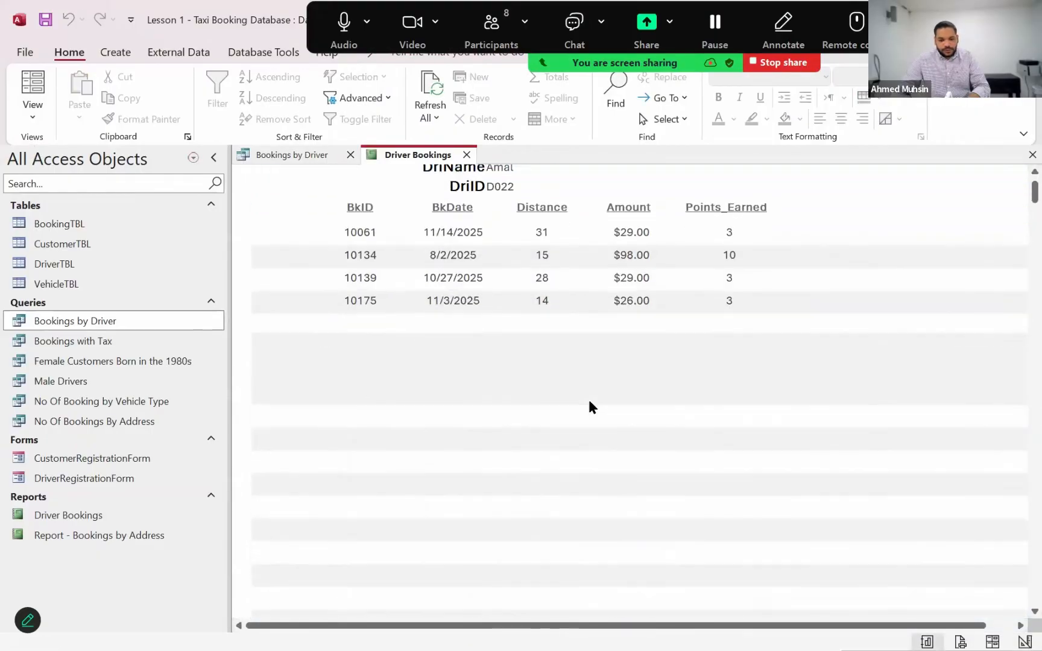
{"action": "scroll", "coordinate": [570, 382], "scroll_direction": "up", "scroll_amount": 3}
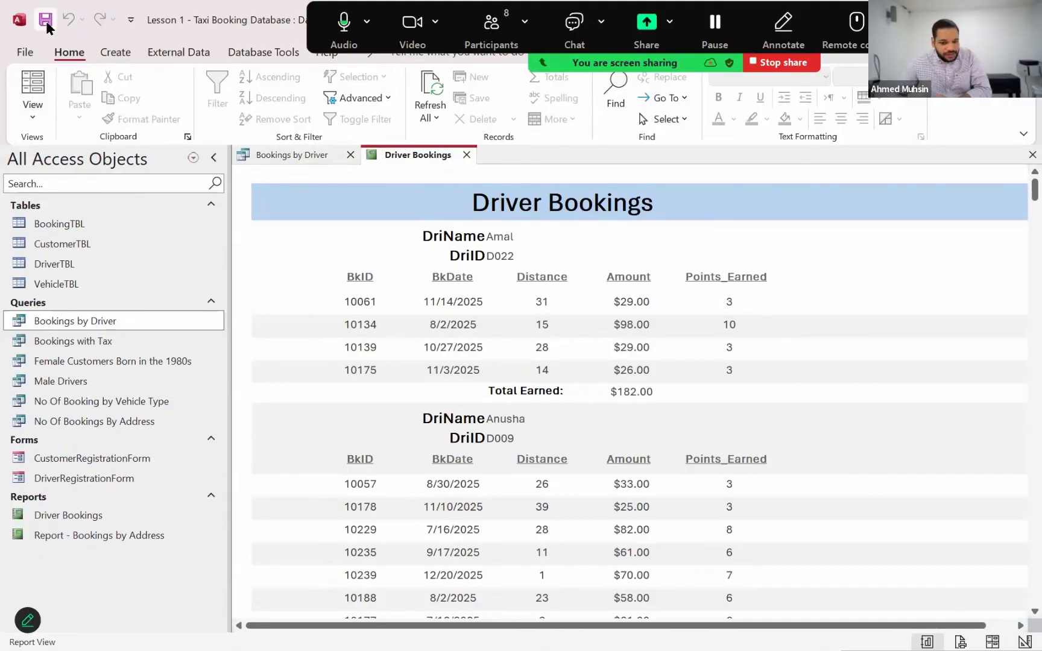
{"action": "left_click", "coordinate": [175, 54]}
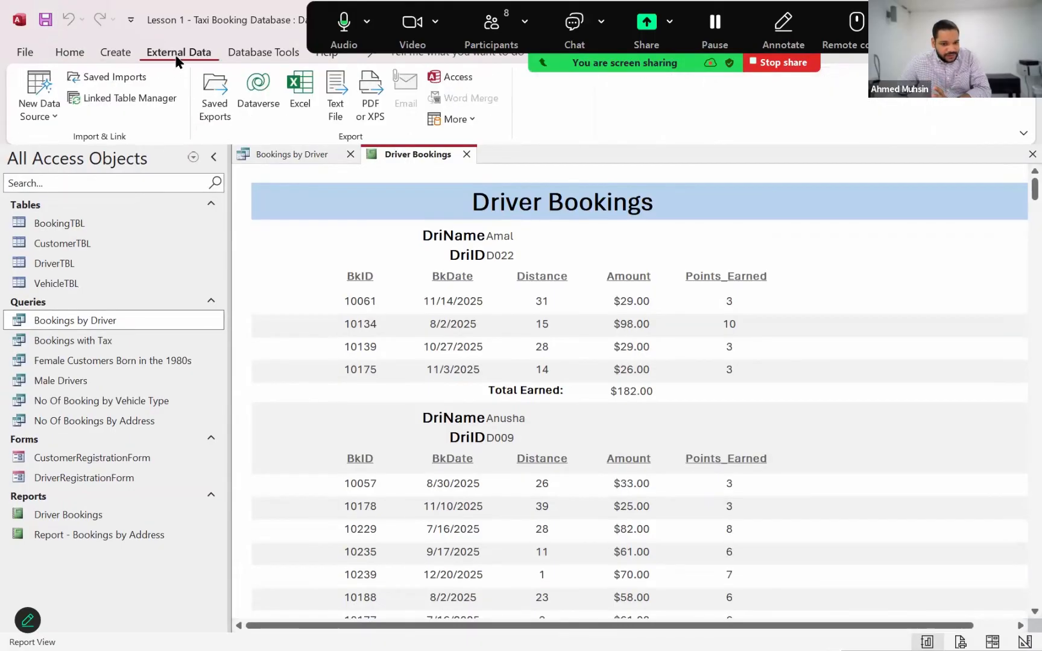
{"action": "left_click", "coordinate": [365, 115]}
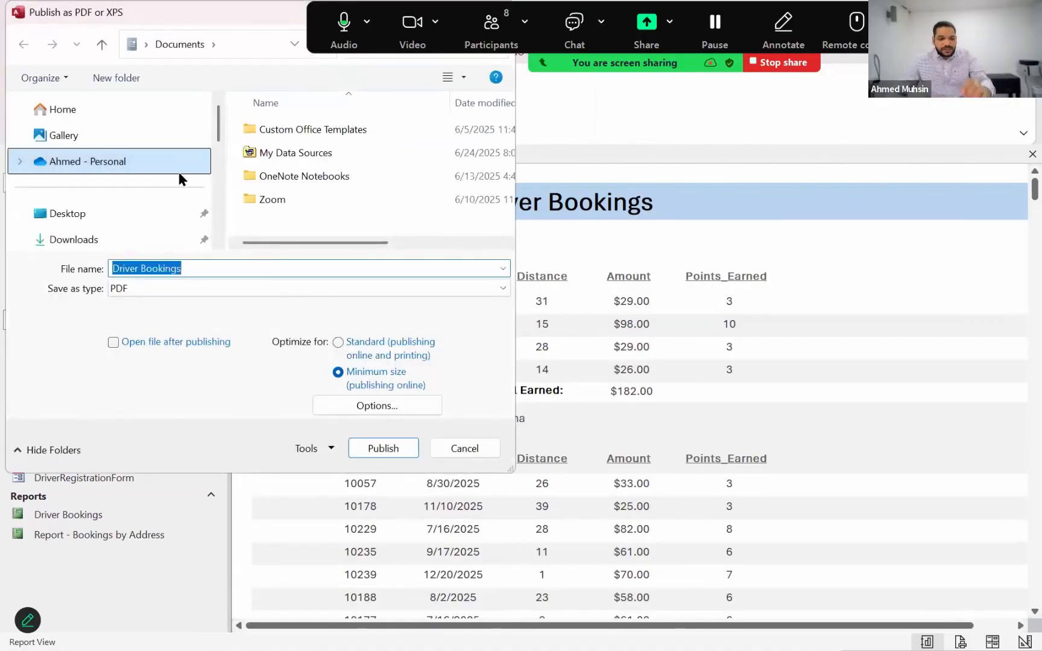
{"action": "scroll", "coordinate": [182, 177], "scroll_direction": "down", "scroll_amount": 3}
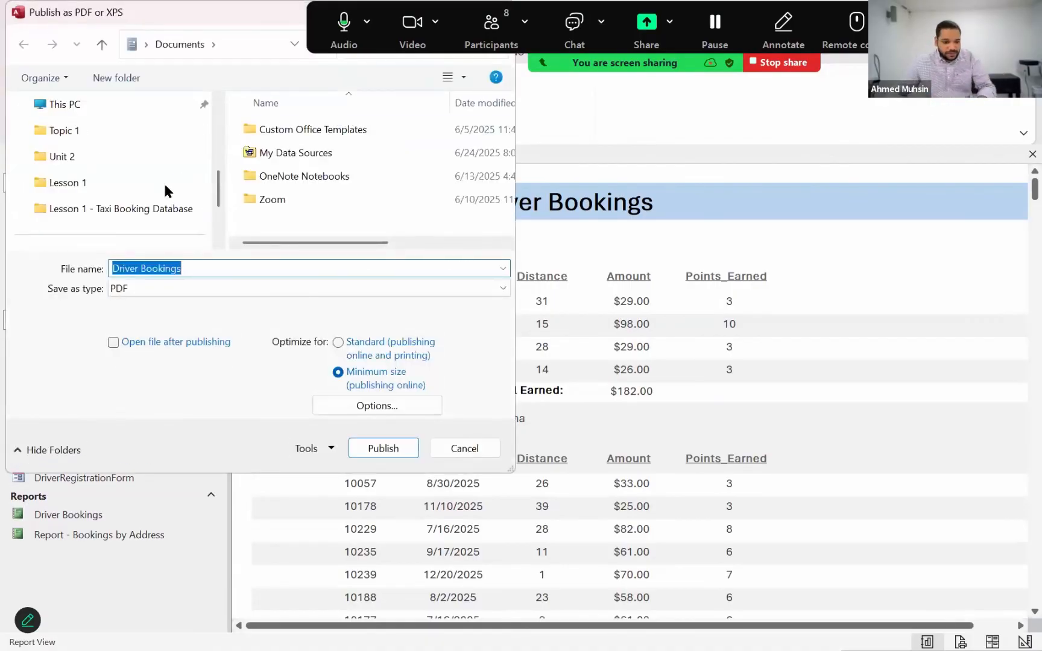
{"action": "left_click", "coordinate": [92, 183]}
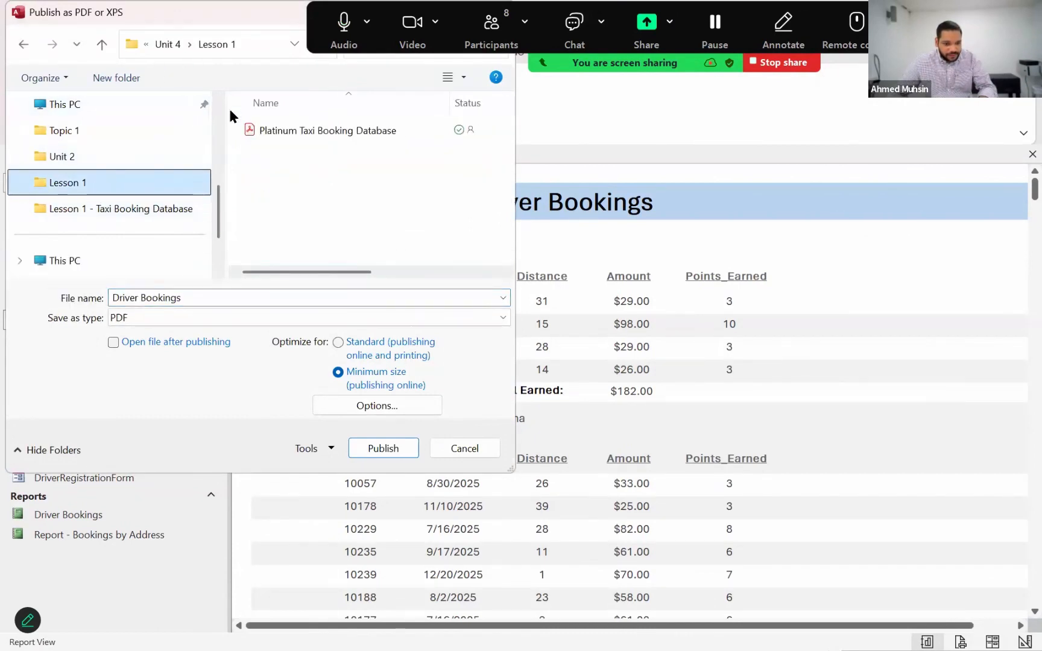
{"action": "left_click", "coordinate": [133, 209]}
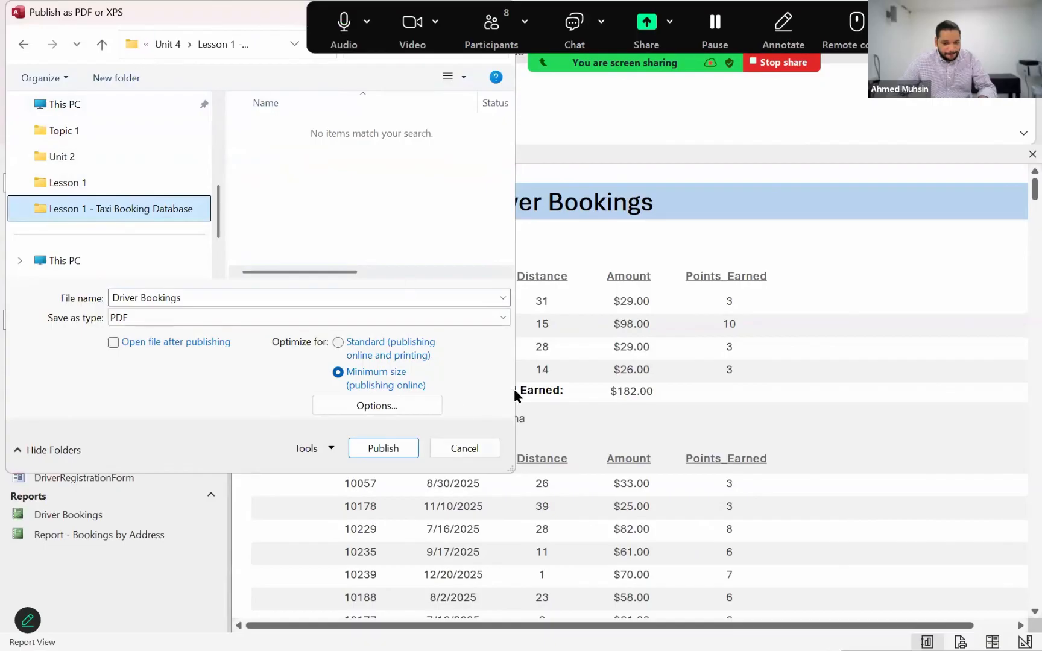
{"action": "left_click_drag", "start_coordinate": [515, 390], "coordinate": [732, 392]}
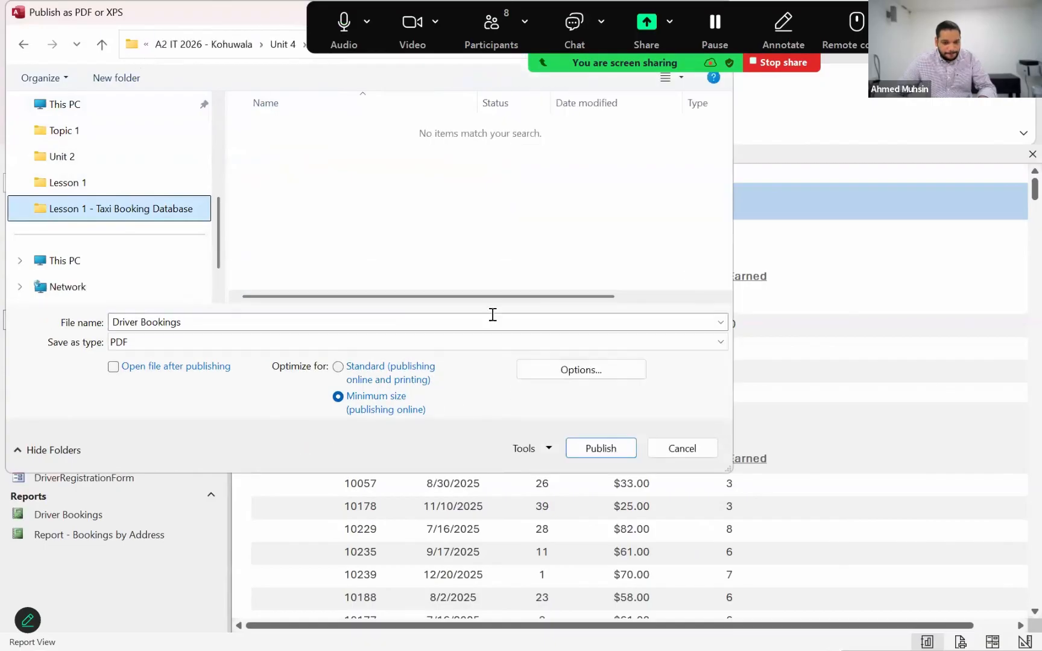
{"action": "left_click", "coordinate": [100, 185]}
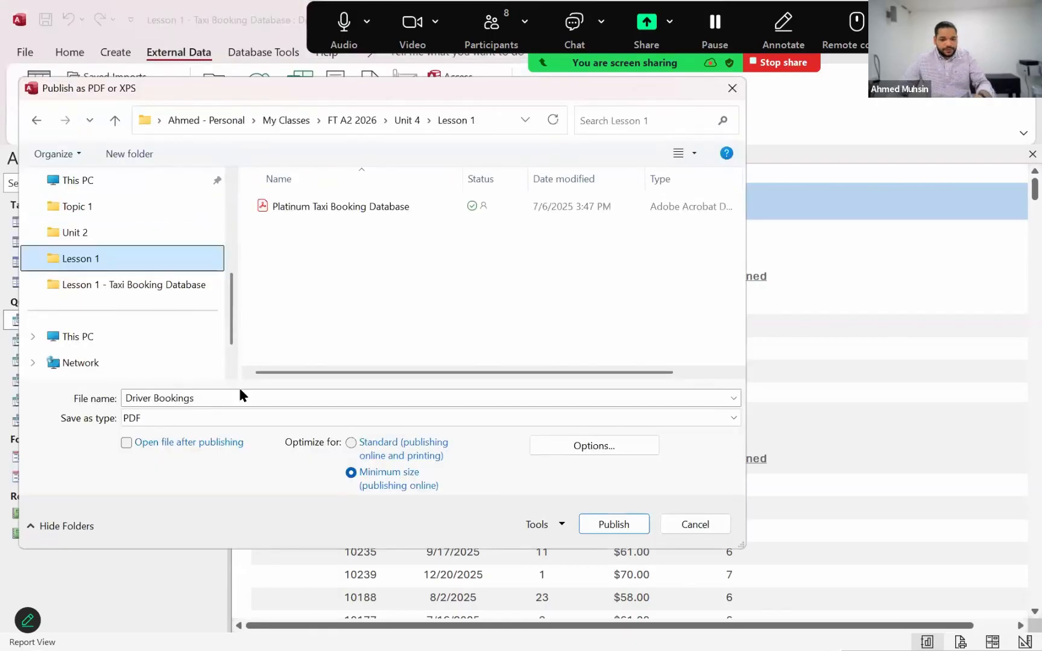
{"action": "left_click", "coordinate": [235, 398]}
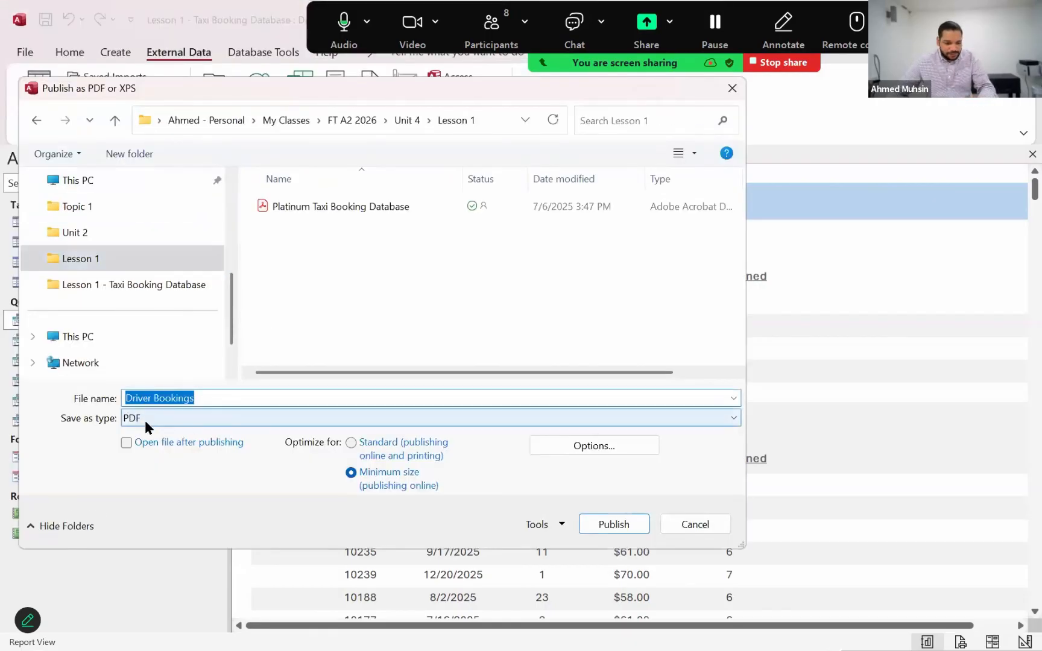
{"action": "left_click", "coordinate": [613, 524]}
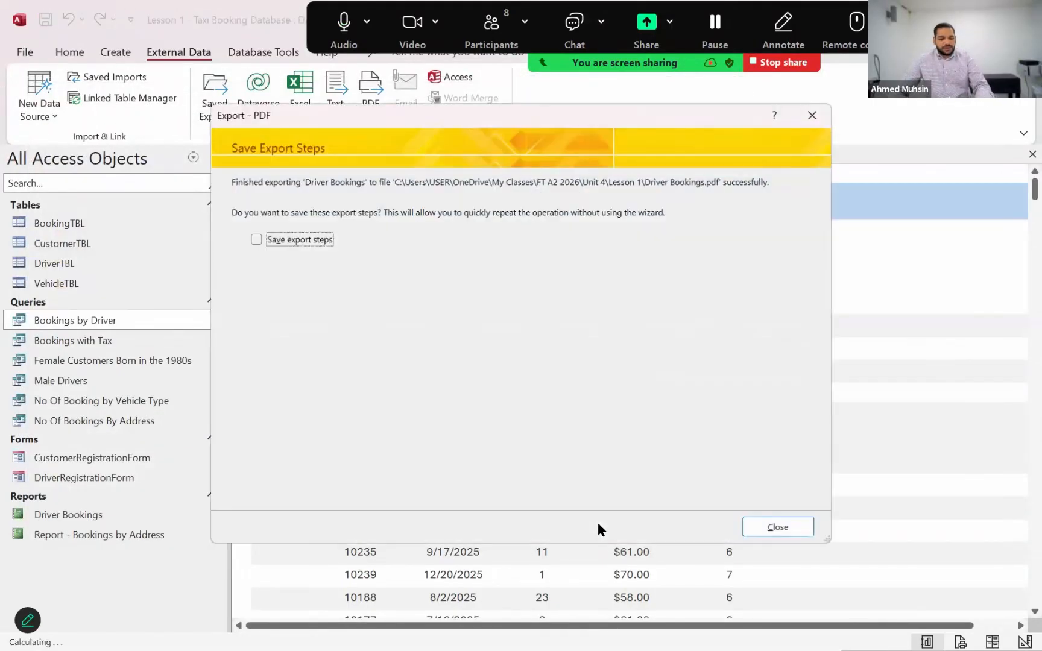
{"action": "left_click", "coordinate": [800, 533]}
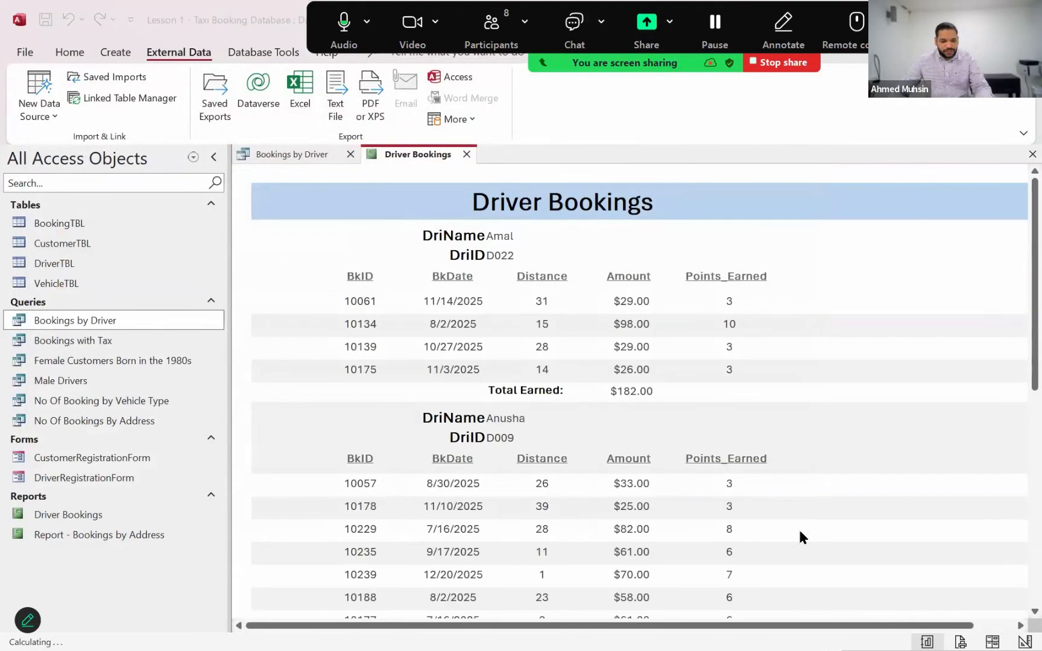
Switch to File Explorer and open the exported Driver Bookings PDF from the Lesson 1 folder
{"action": "key", "text": "alt+Tab"}
{"action": "key", "text": "alt+Tab"}
{"action": "key", "text": "alt+Tab"}
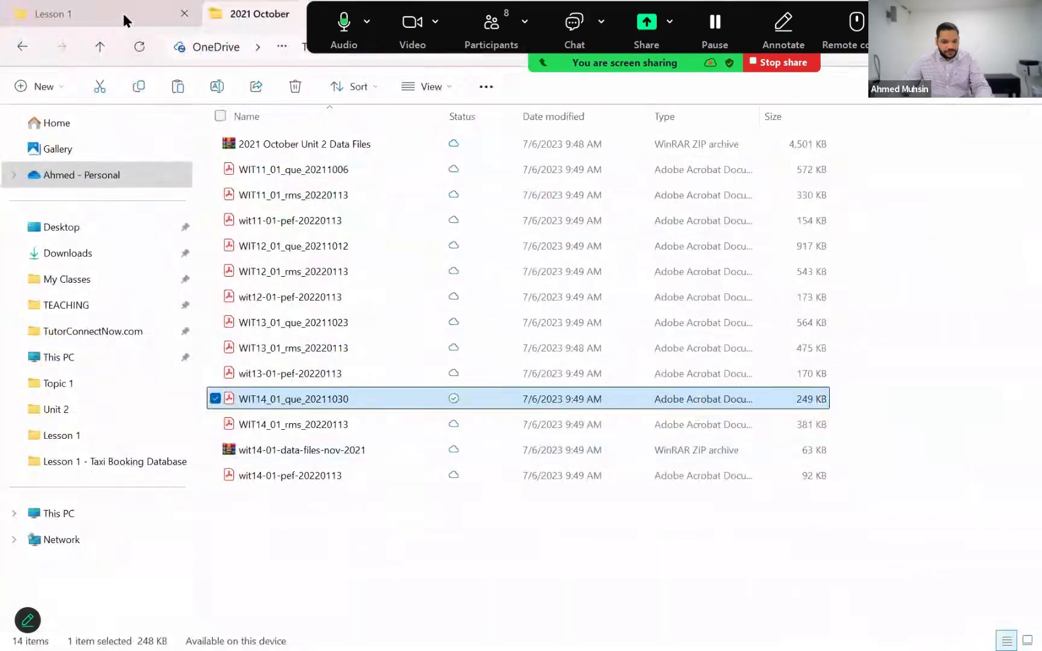
{"action": "left_click", "coordinate": [126, 19]}
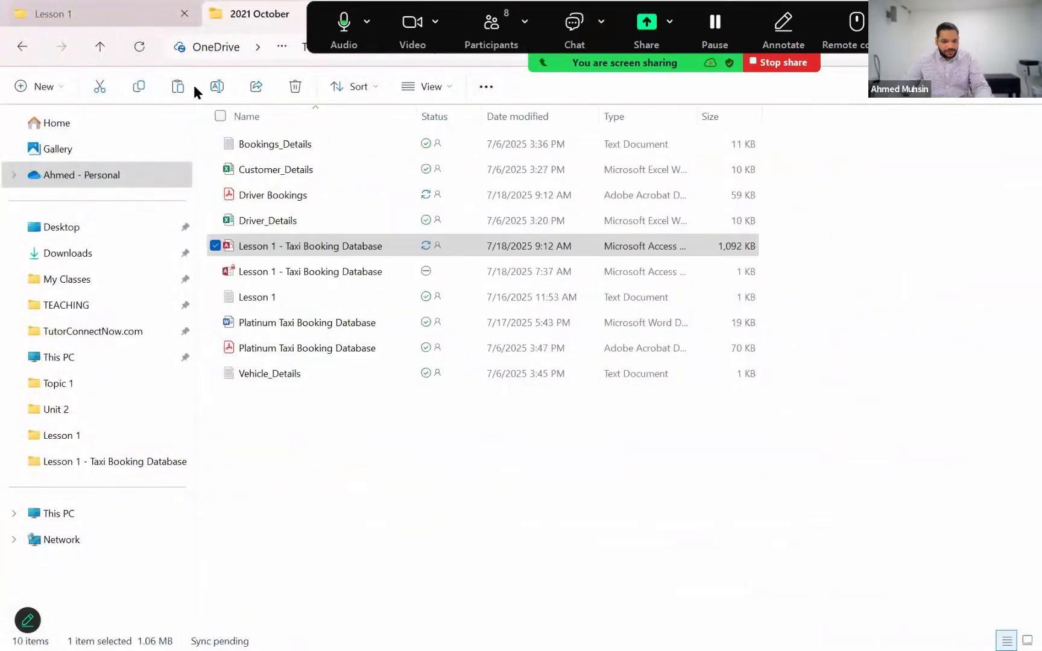
{"action": "left_click", "coordinate": [287, 199]}
{"action": "double_click", "coordinate": [288, 201]}
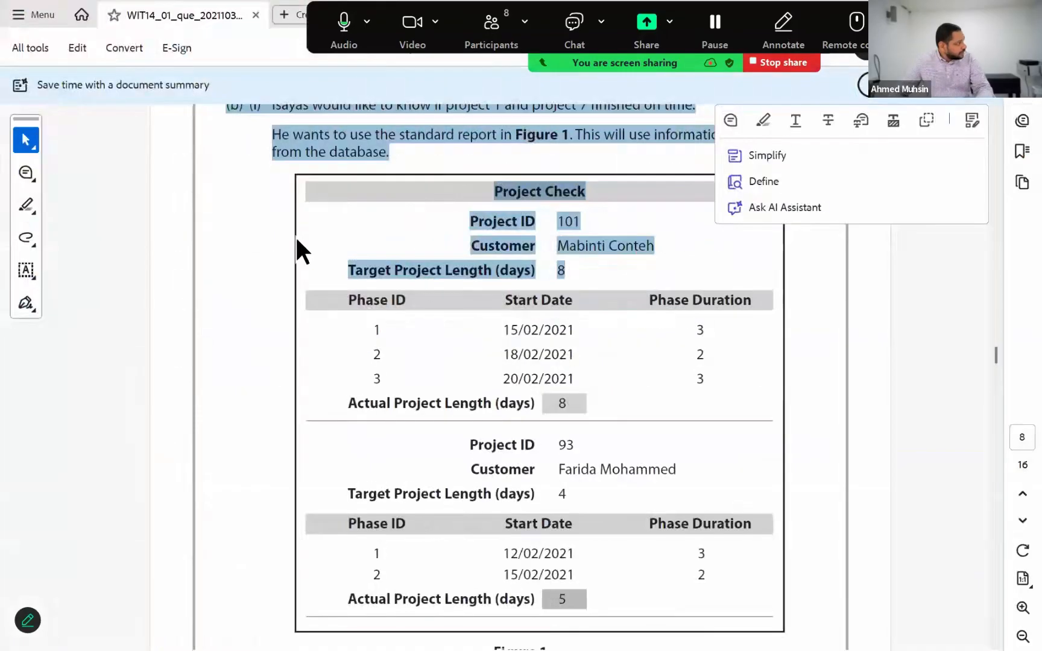
Check the driver groups and totals across the Driver Bookings PDF pages, close the PDF and return to Access
{"action": "scroll", "coordinate": [381, 318], "scroll_direction": "down", "scroll_amount": 14}
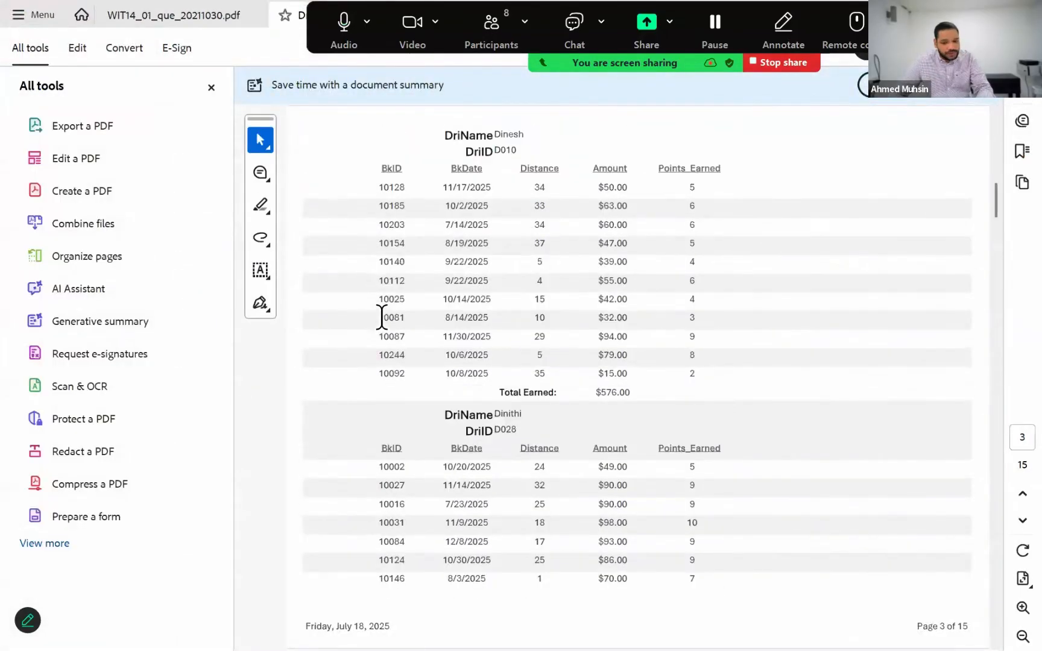
{"action": "scroll", "coordinate": [381, 317], "scroll_direction": "up", "scroll_amount": 10}
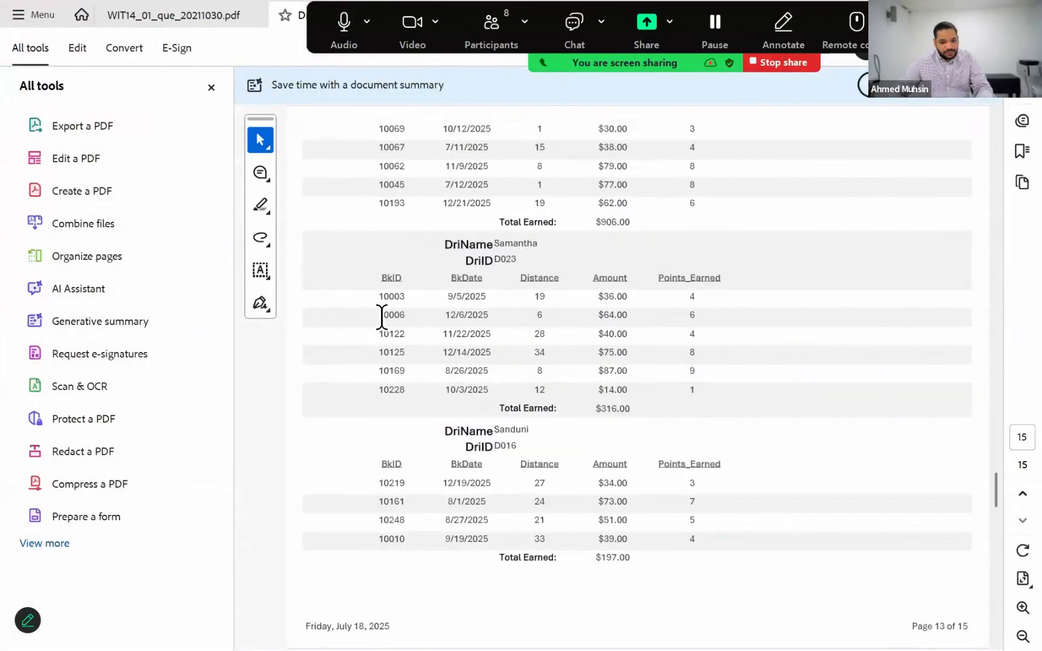
{"action": "left_click", "coordinate": [211, 88]}
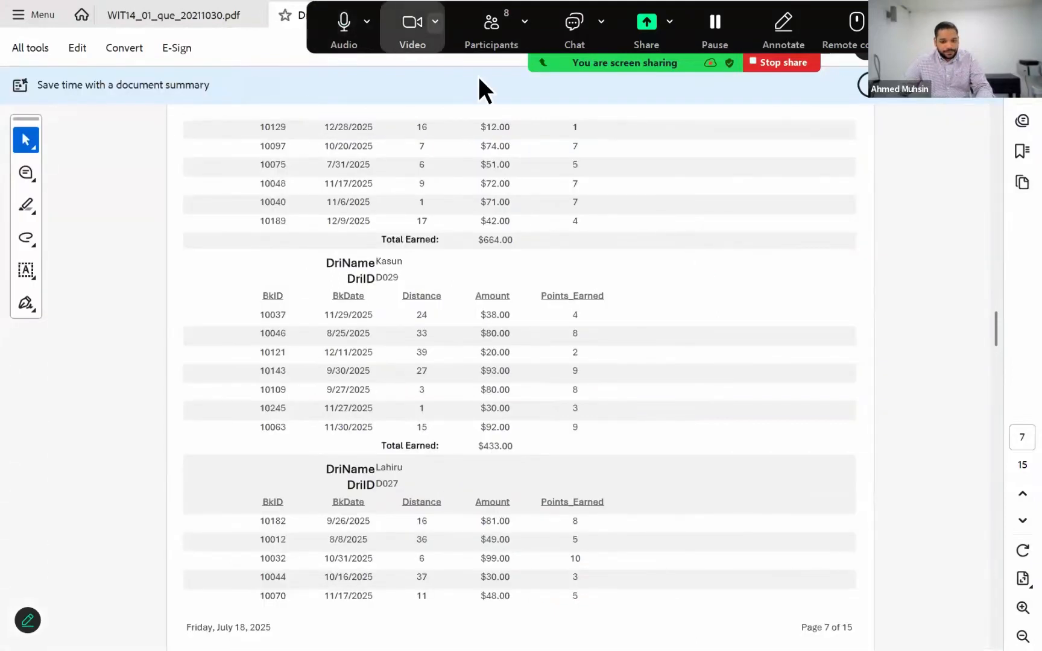
{"action": "left_click", "coordinate": [1027, 12]}
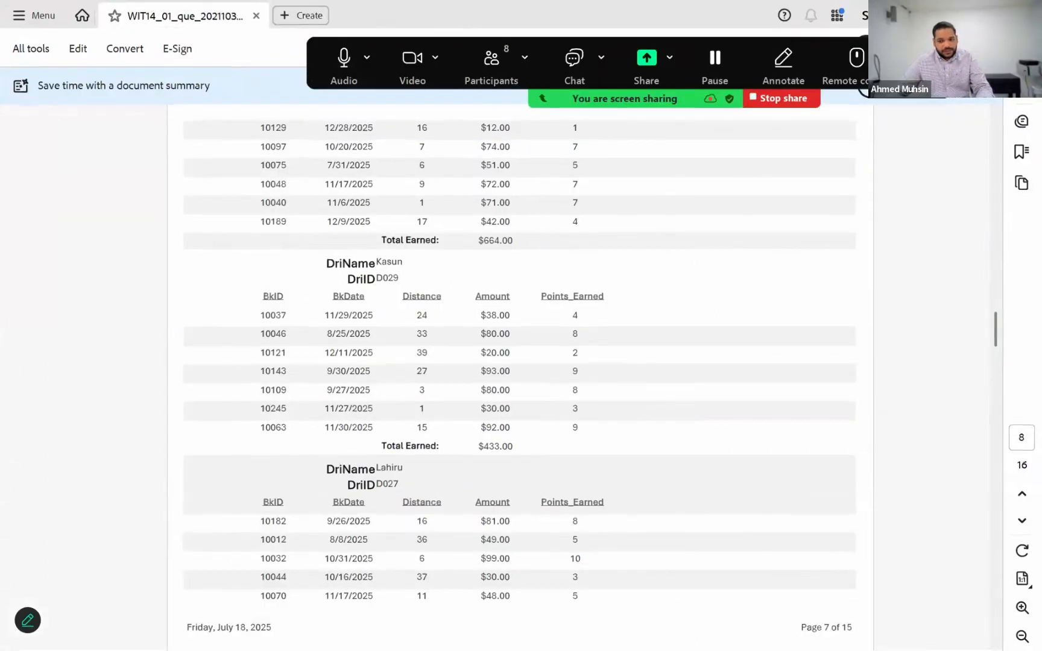
{"action": "key", "text": "alt+Tab"}
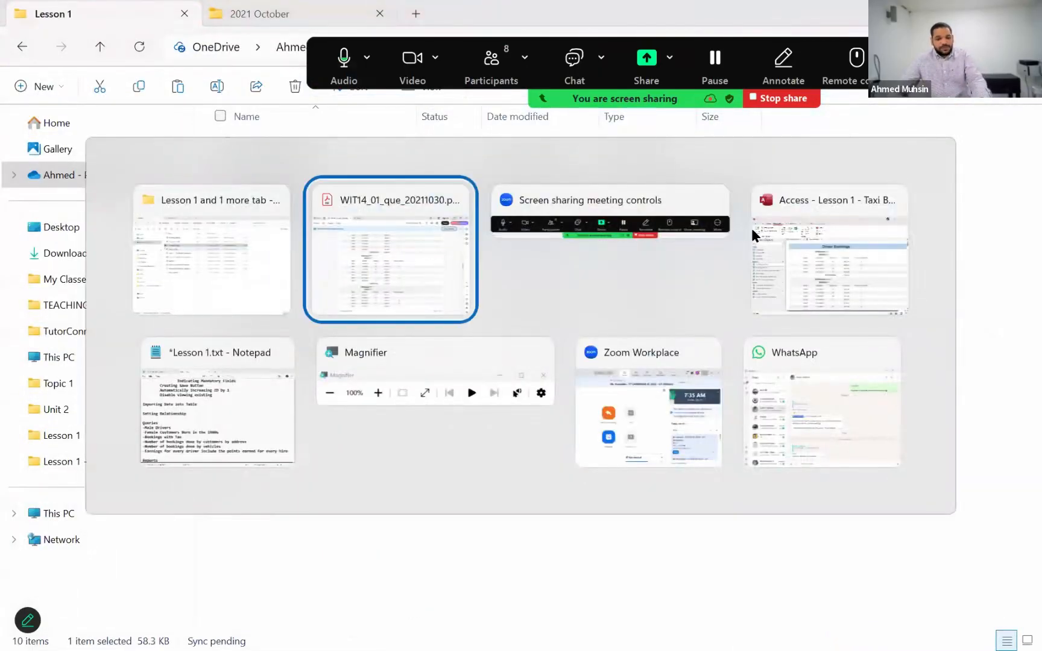
{"action": "left_click", "coordinate": [769, 245]}
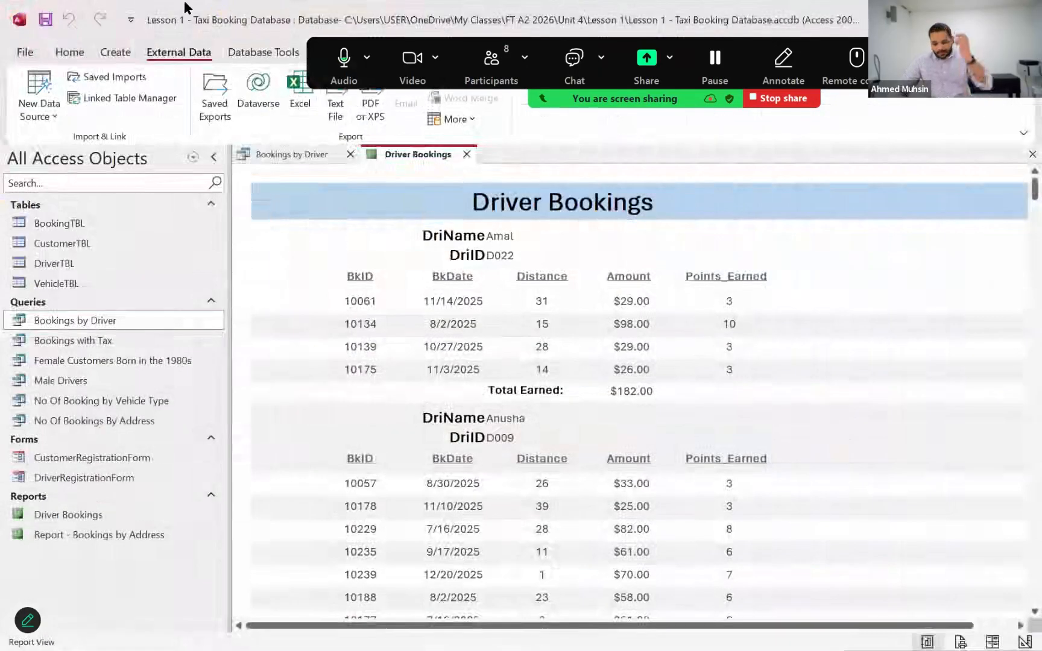